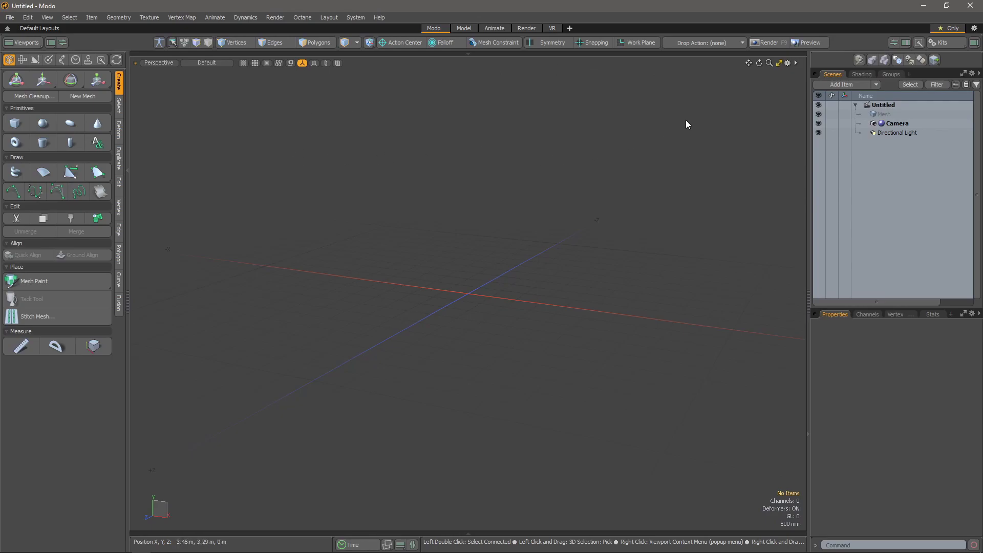
Open the Custom A right viewport and load the Creation with Properties toolbar into it
left_click(905, 44)
left_click(901, 134)
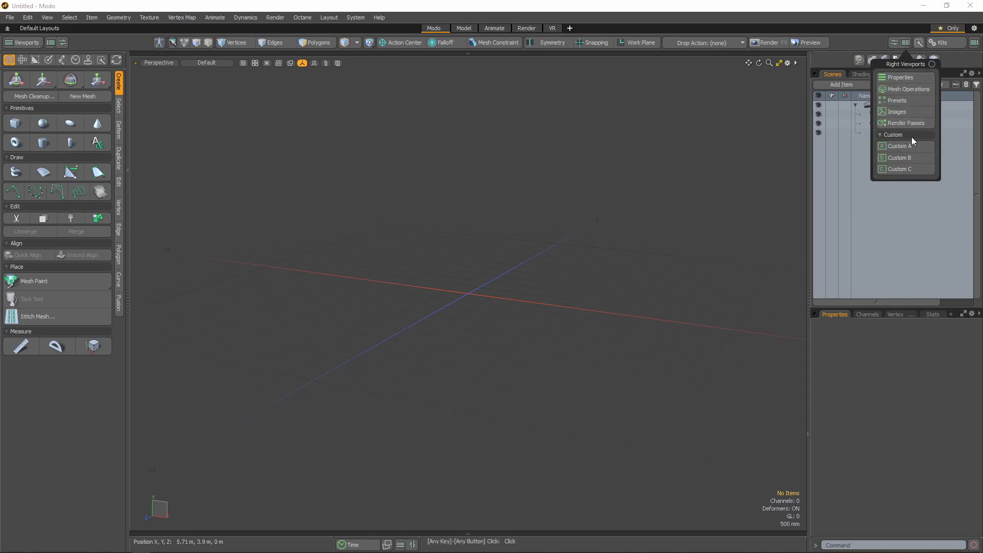
left_click(897, 147)
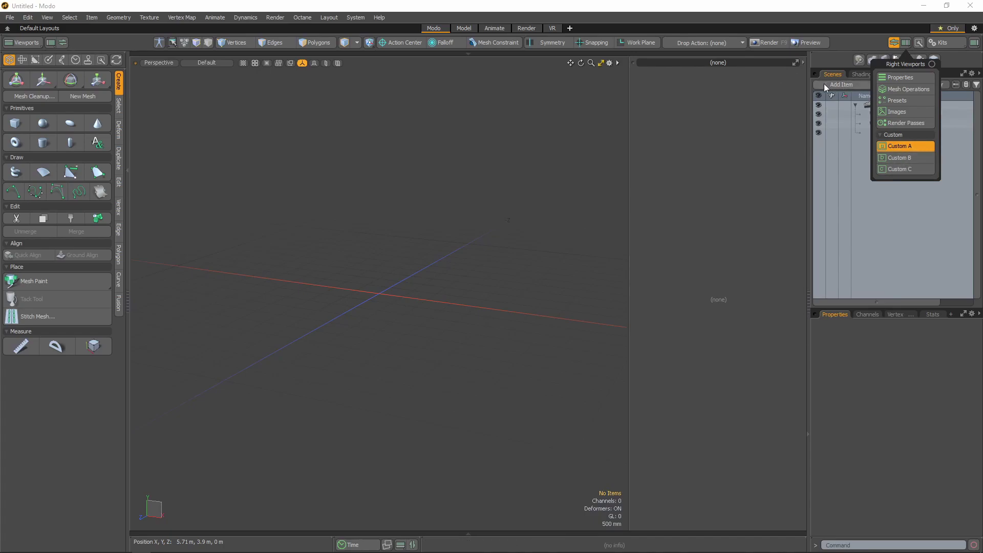
left_click(803, 62)
left_click(803, 62)
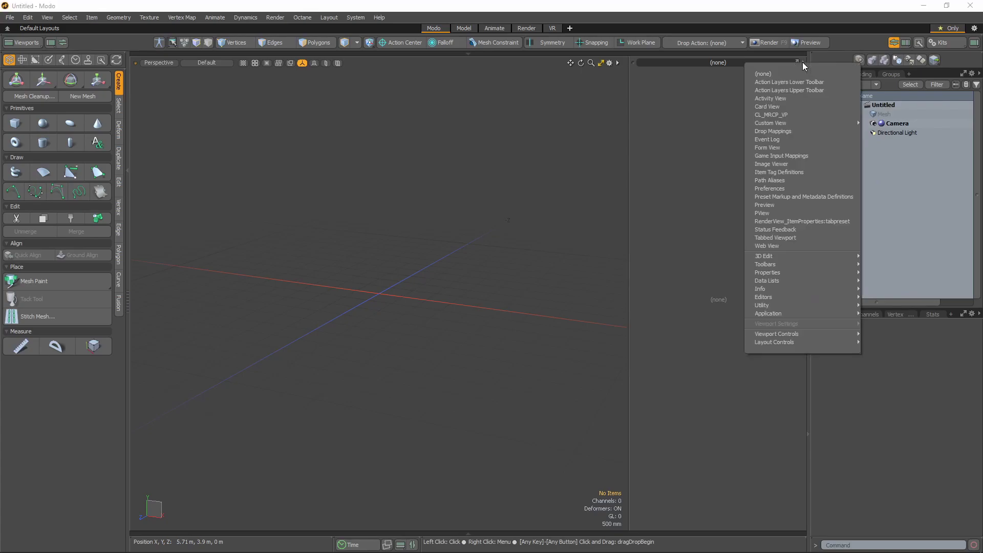
mouse_move(766, 264)
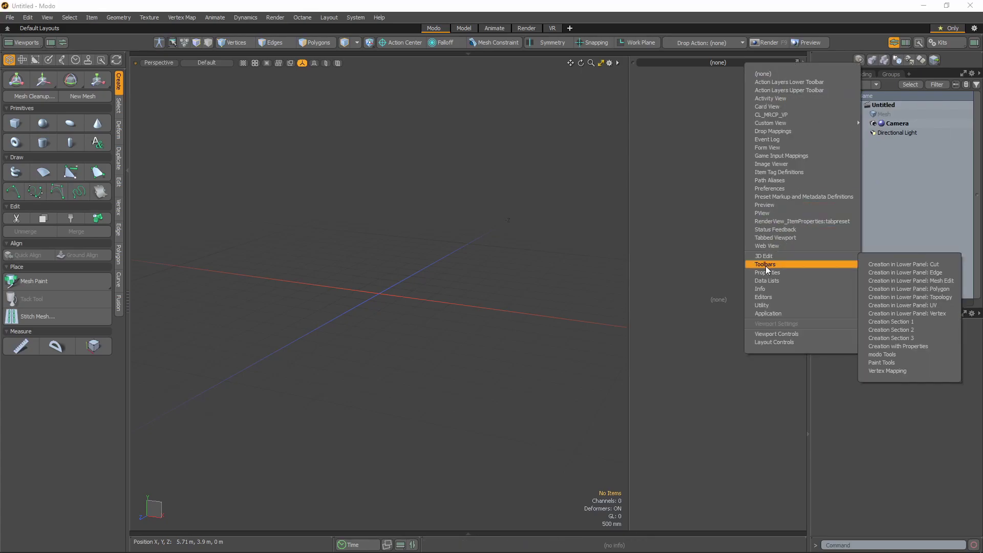
left_click(876, 347)
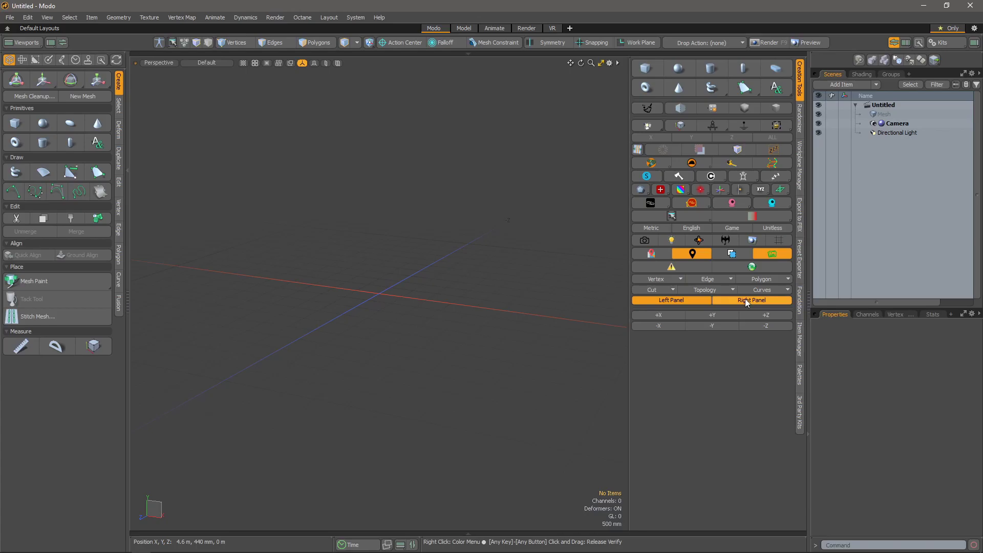
Hide the left tool panel, the right item panel and the layout tab bar, leaving the creation tools beside the viewport
left_click(128, 259)
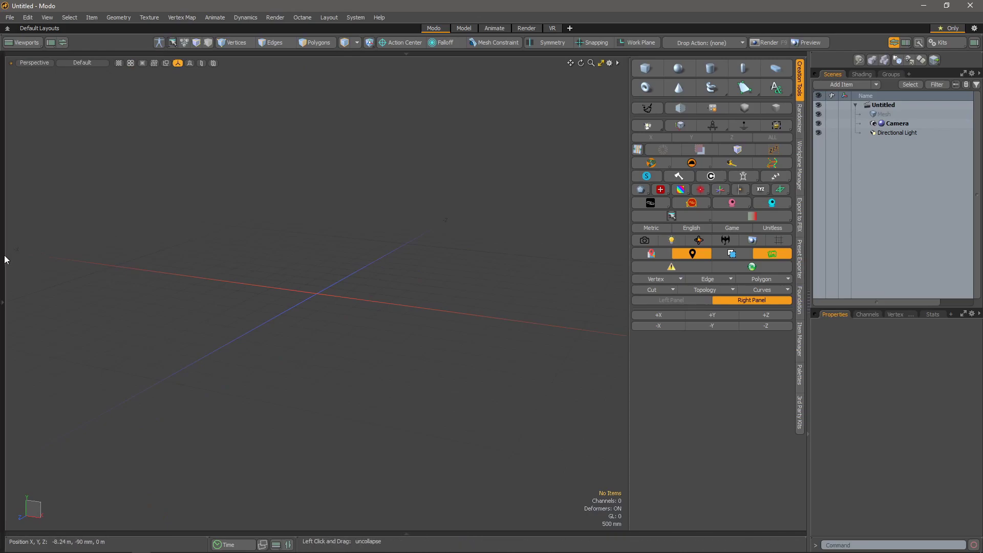
left_click(4, 258)
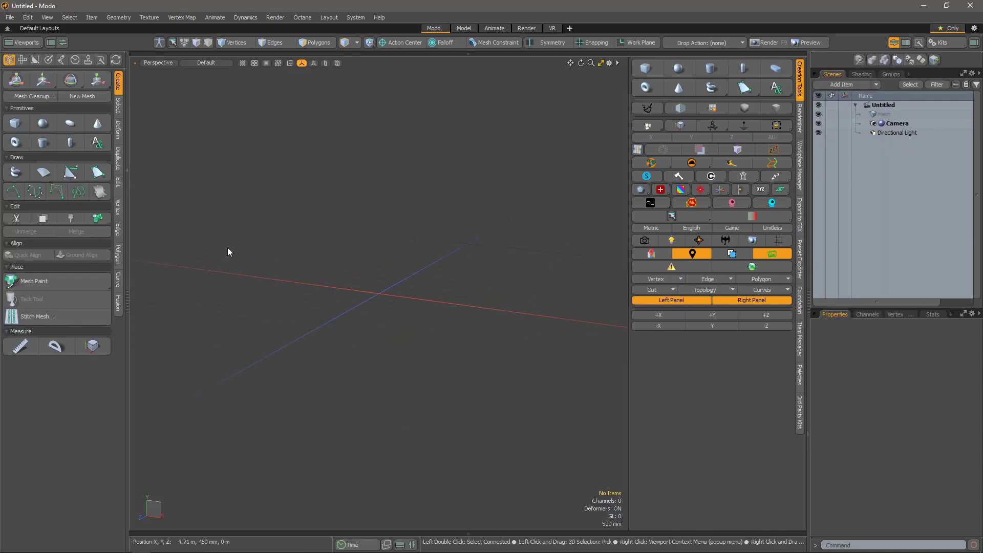
left_click(693, 301)
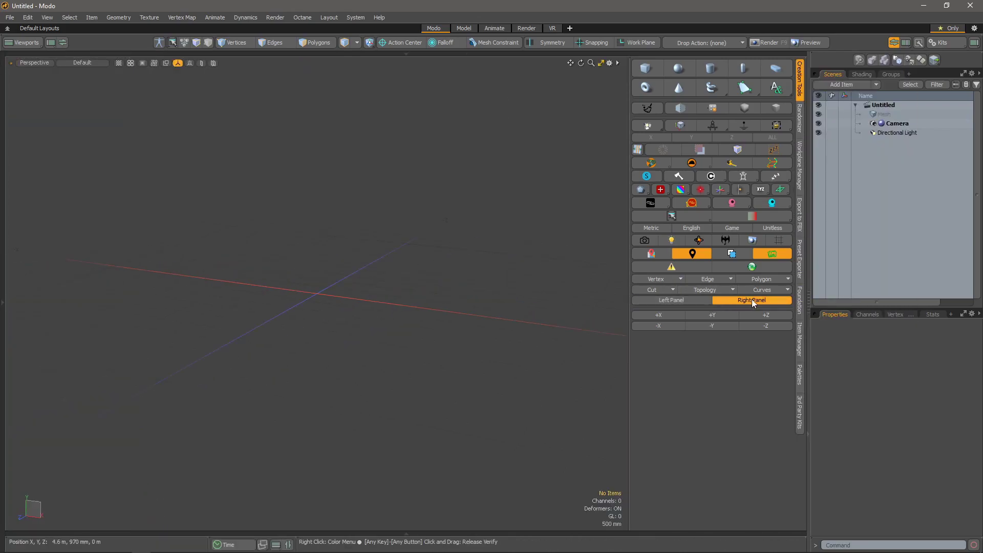
left_click(750, 300)
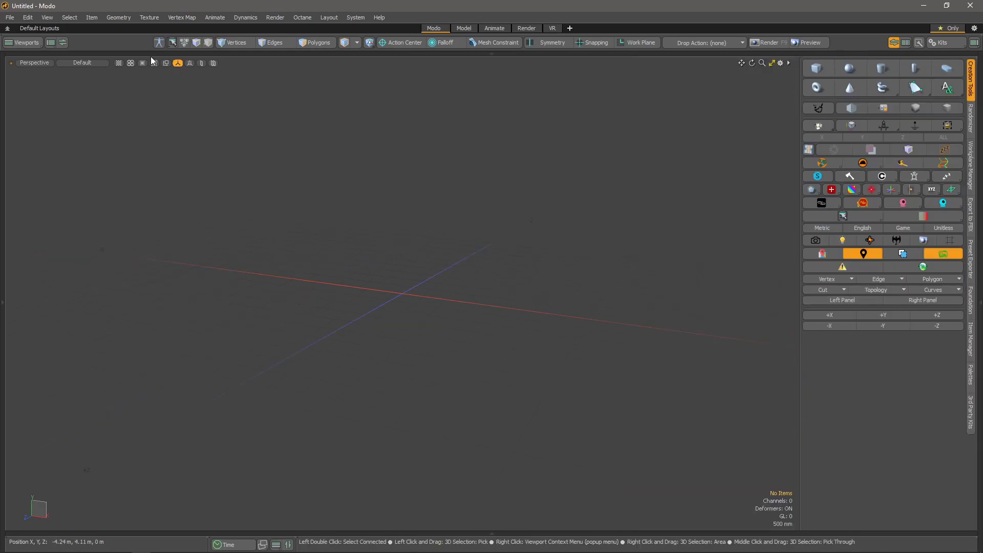
left_click(7, 28)
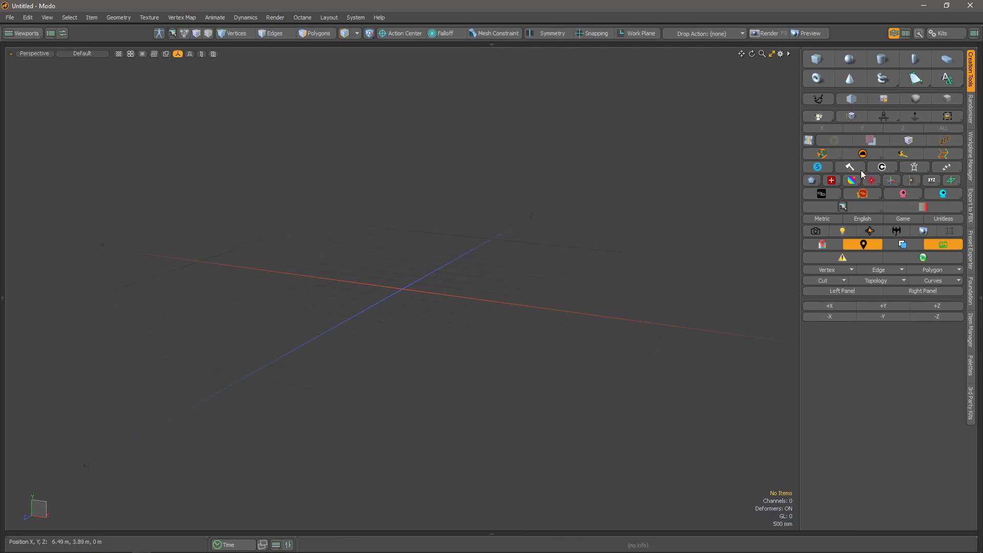
Bring both the left and right panels back and hide each of them again
left_click(865, 290)
left_click(909, 291)
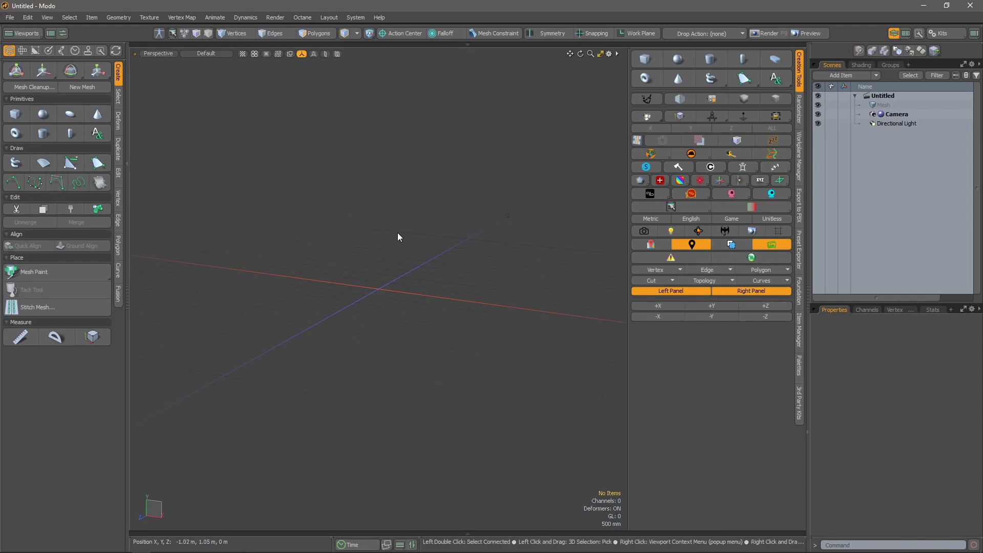
left_click(736, 290)
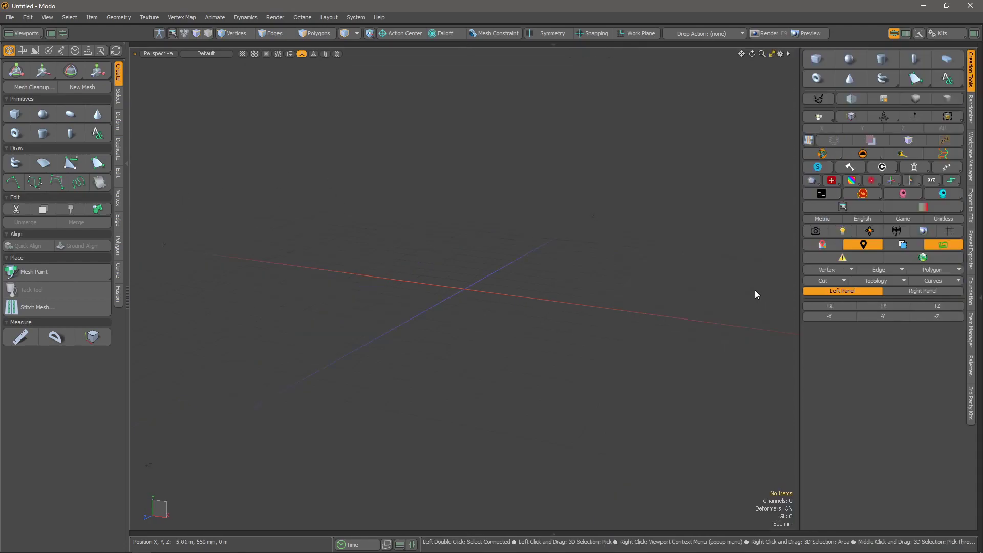
left_click(841, 291)
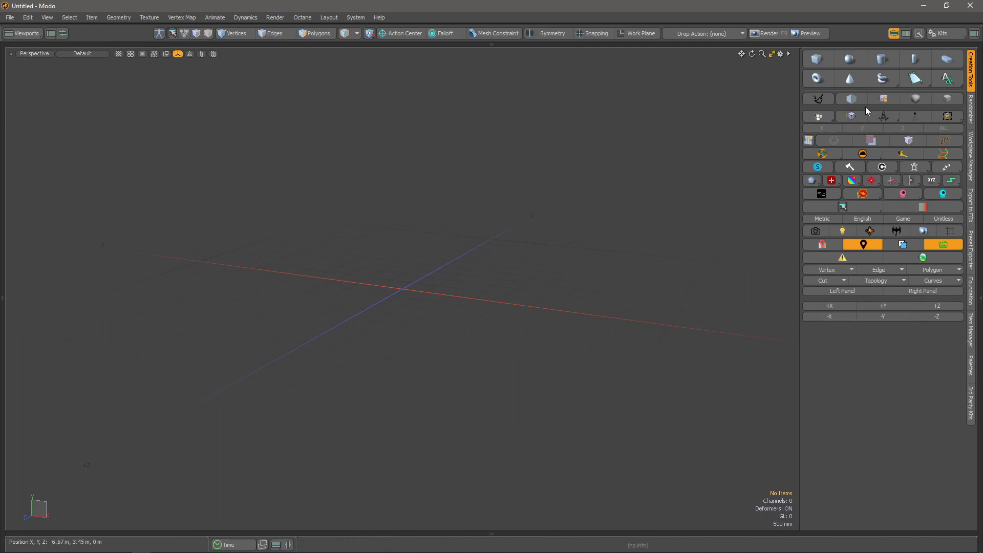
Create a unit cube in the empty scene
key("shift")
left_click(818, 61)
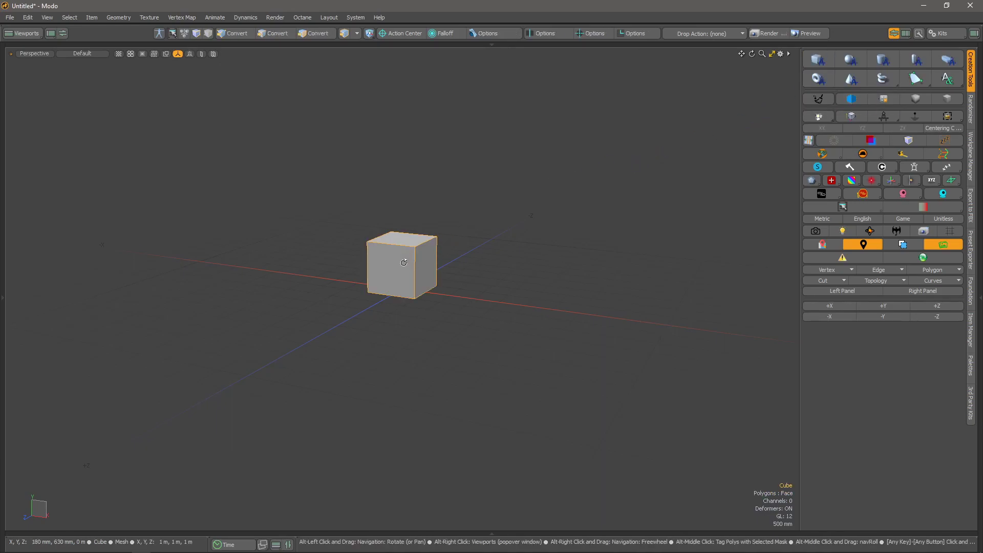
scroll(413, 263, "up", 3)
scroll(413, 260, "up", 2)
left_click_drag(420, 291, 388, 315, "alt")
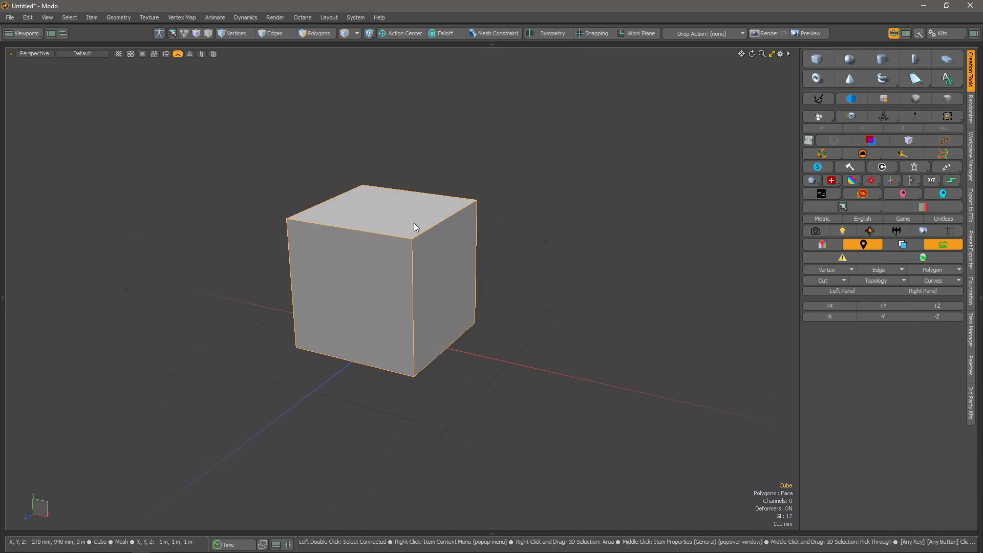
mouse_move(396, 283)
left_mouse_down("alt")
mouse_move(416, 265)
mouse_move(393, 281)
mouse_move(400, 276)
left_mouse_up("alt")
Switch to vertex selection mode and subdivide the cube into a four-by-four grid on each face
key("1")
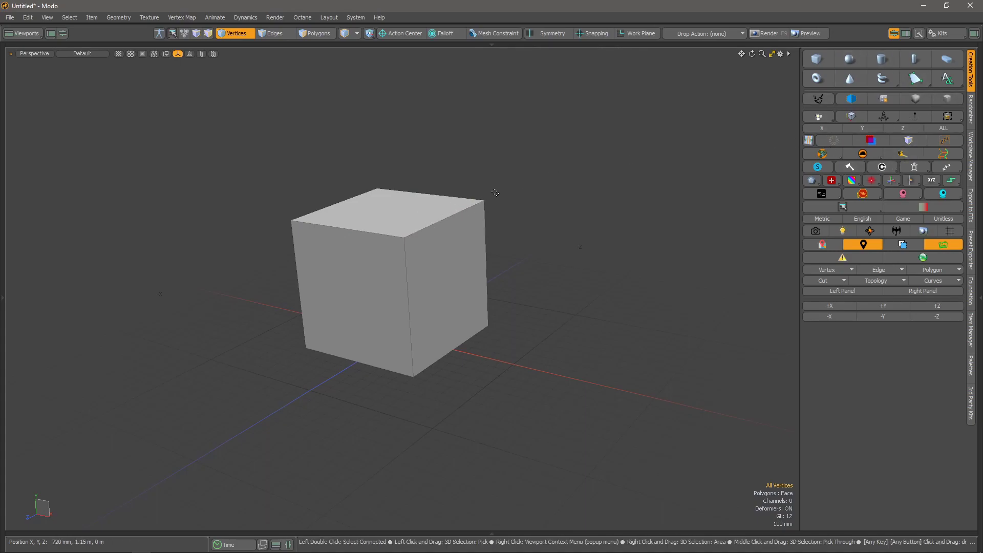
left_click_drag(402, 217, 409, 241, "alt")
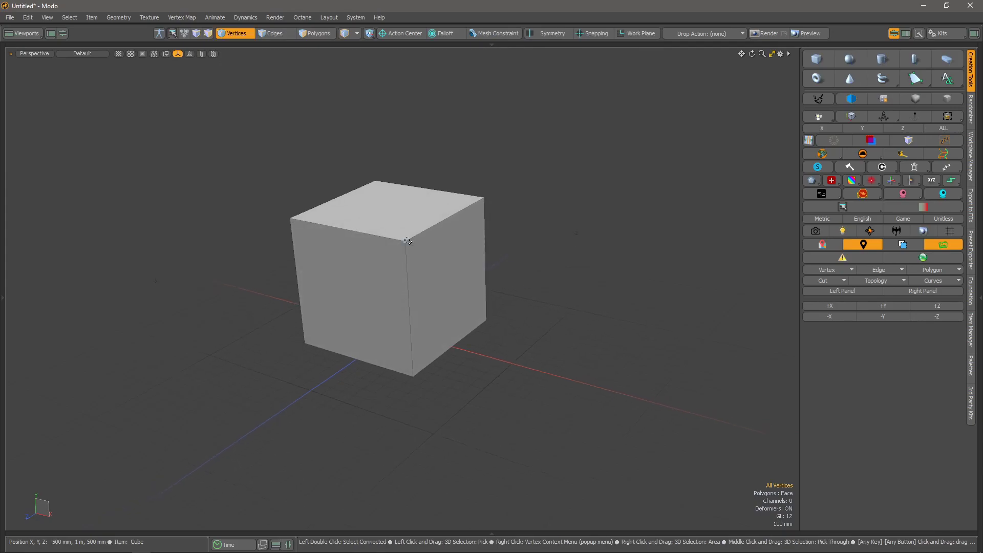
key("ctrl")
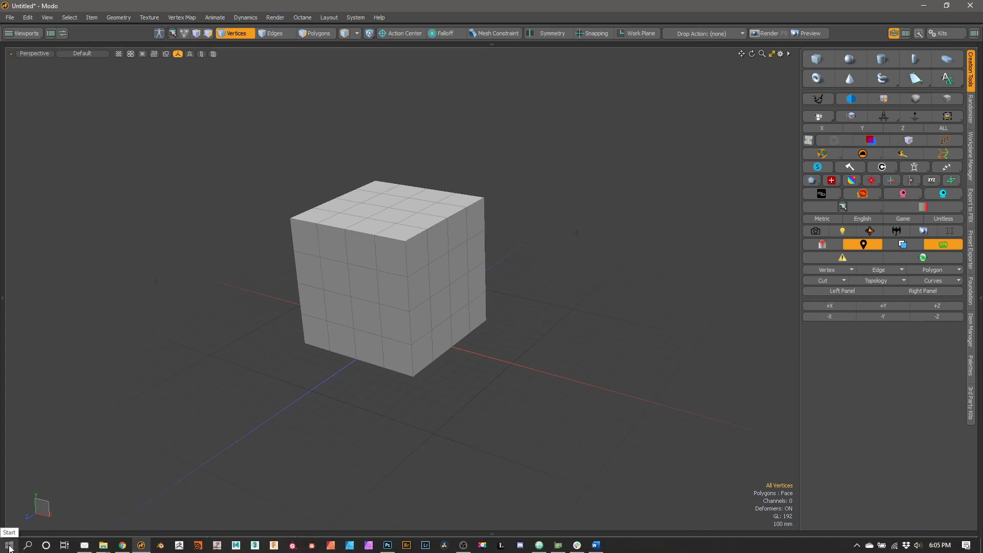
Launch the PointerFocus utility through the Windows search and dismiss its radial menu
left_click(9, 549)
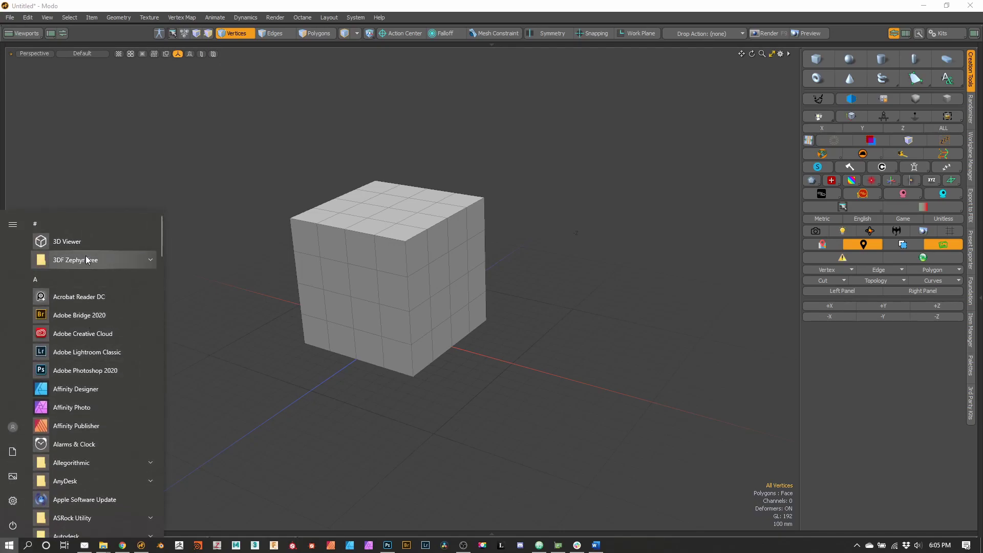
left_click(28, 547)
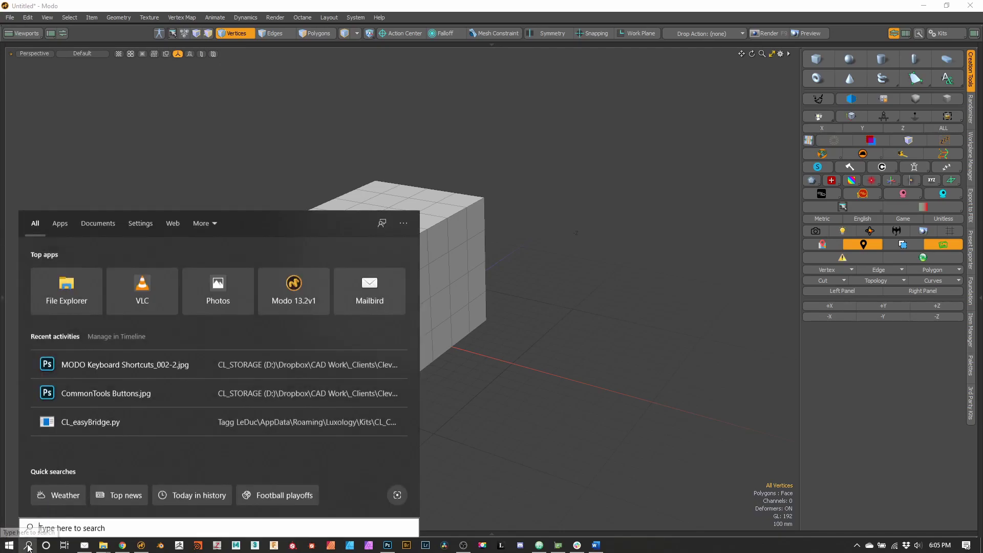
type("pure")
key("Return")
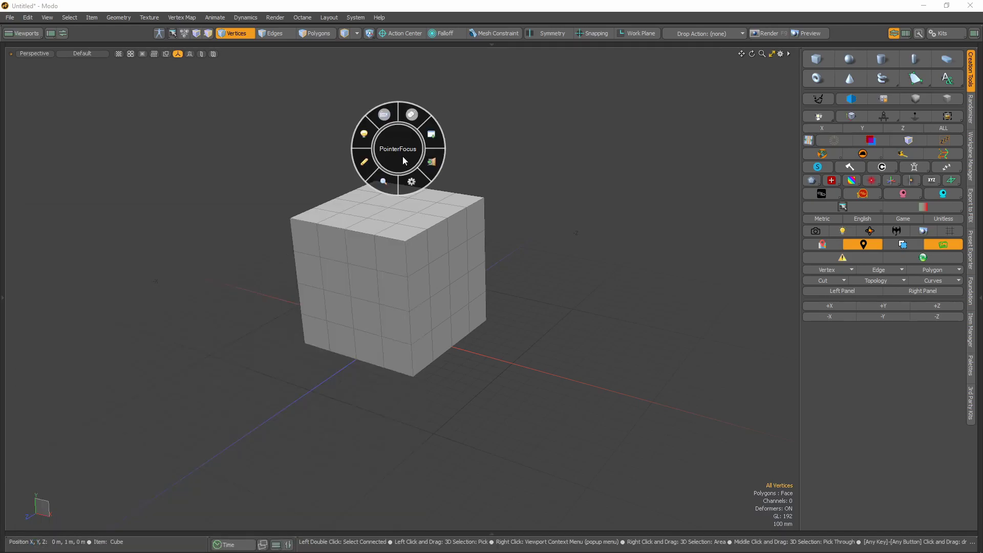
left_click(236, 180)
Cycle the selection mode to edges and back to vertices, and subdivide the cube into an eight-by-eight grid per face
key("space")
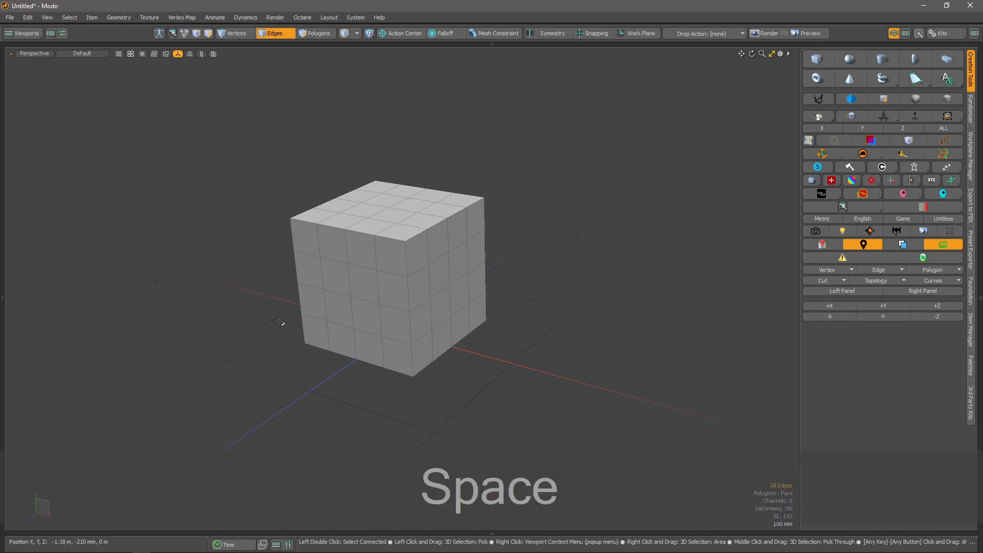
left_click_drag(358, 242, 334, 172, "alt")
key("alt+space")
key("alt+space")
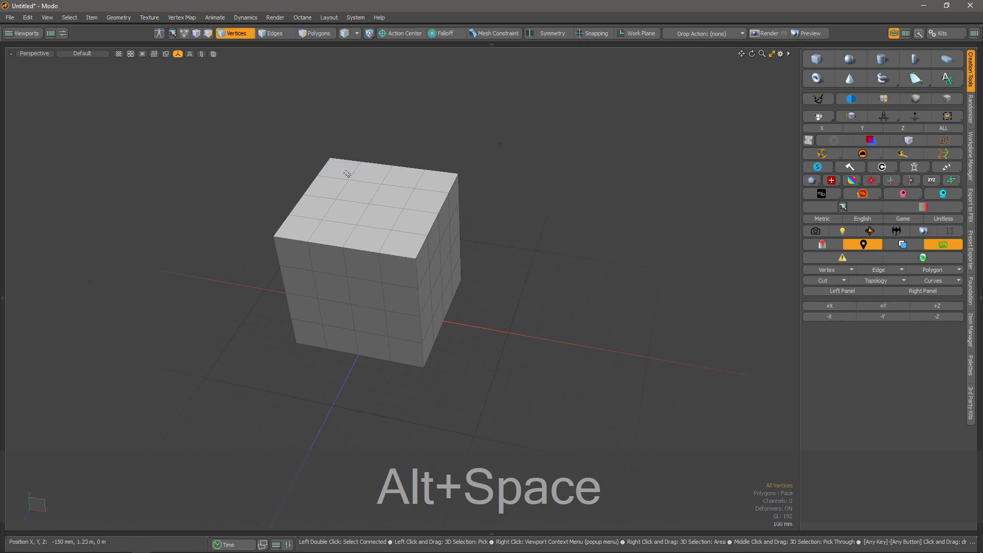
key("ctrl+d")
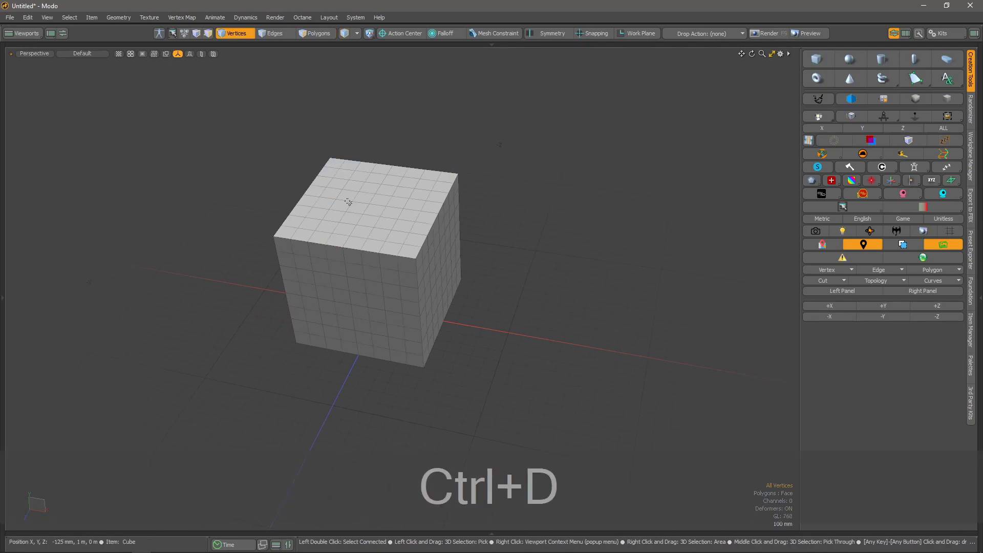
Select the four polygons at the back-left corner of the cube's top face and place a unit cube scaled to them
left_click_drag(354, 183, 331, 220, "alt")
scroll(351, 184, "up", 5)
key("alt+space")
key("alt+space")
mouse_move(325, 168)
left_mouse_down()
mouse_move(344, 171)
mouse_move(326, 169)
left_mouse_up()
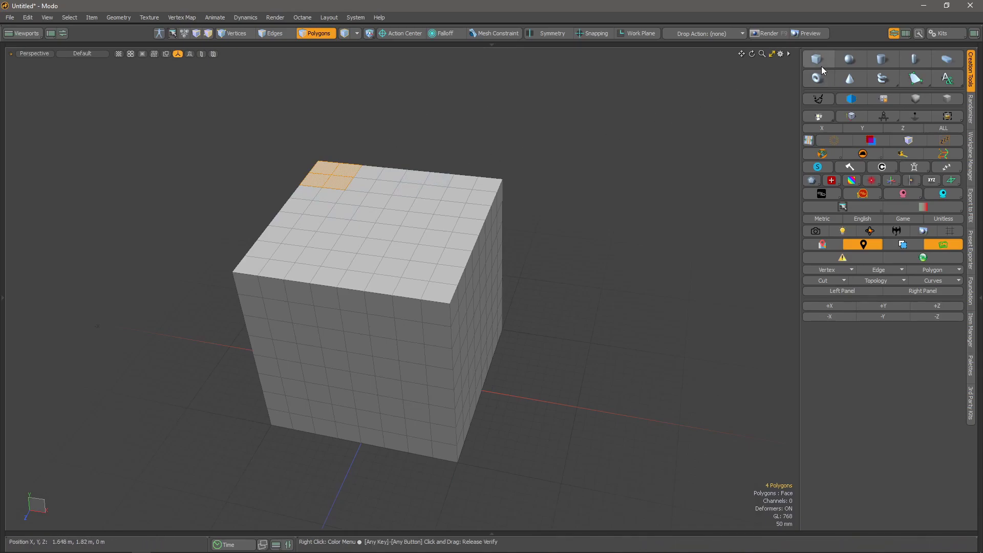
key("shift")
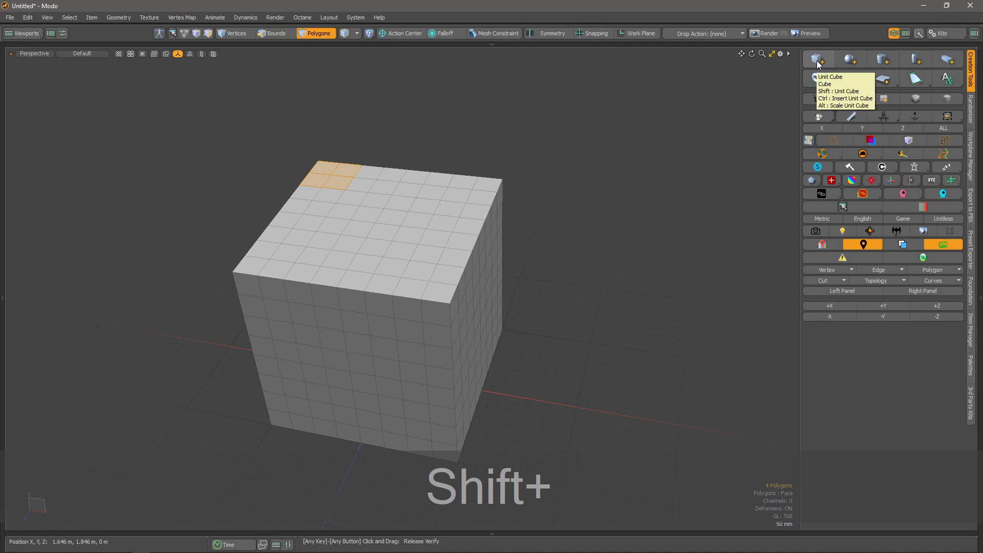
key("ctrl")
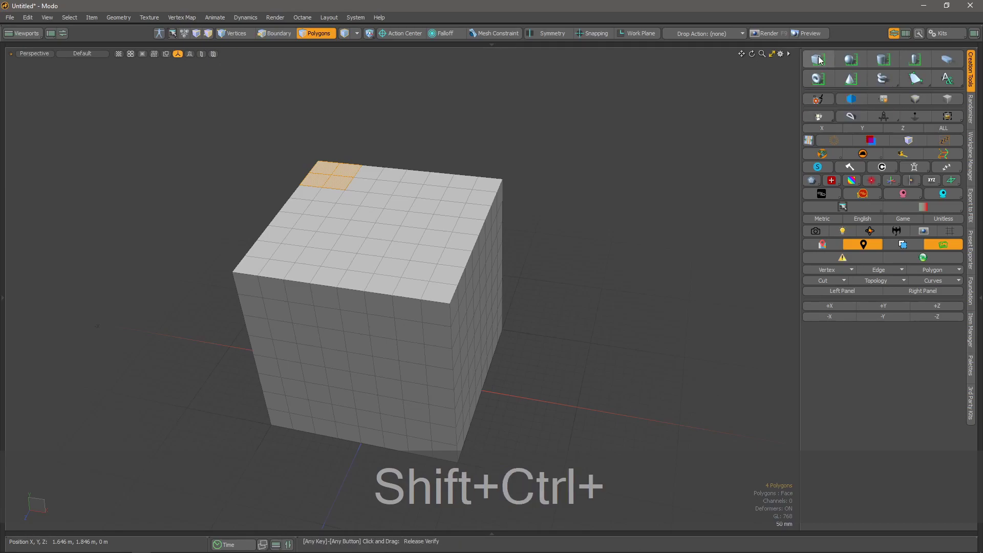
key("alt")
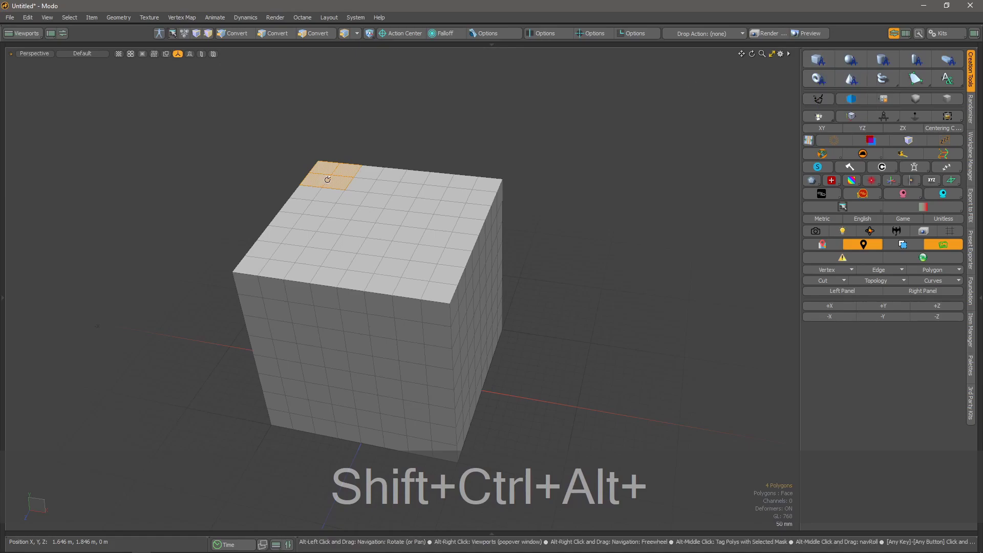
left_click(818, 60, "ctrl+alt+shift")
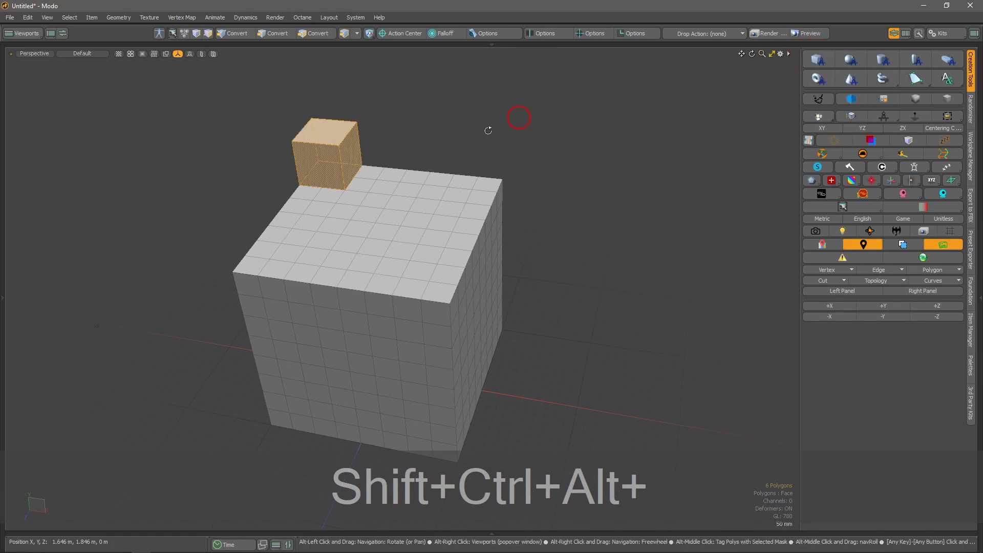
Select a two-by-two polygon block near the middle of the top's back edge and place a unit sphere scaled to it
left_click_drag(379, 302, 401, 253, "alt")
left_click_drag(412, 175, 391, 180)
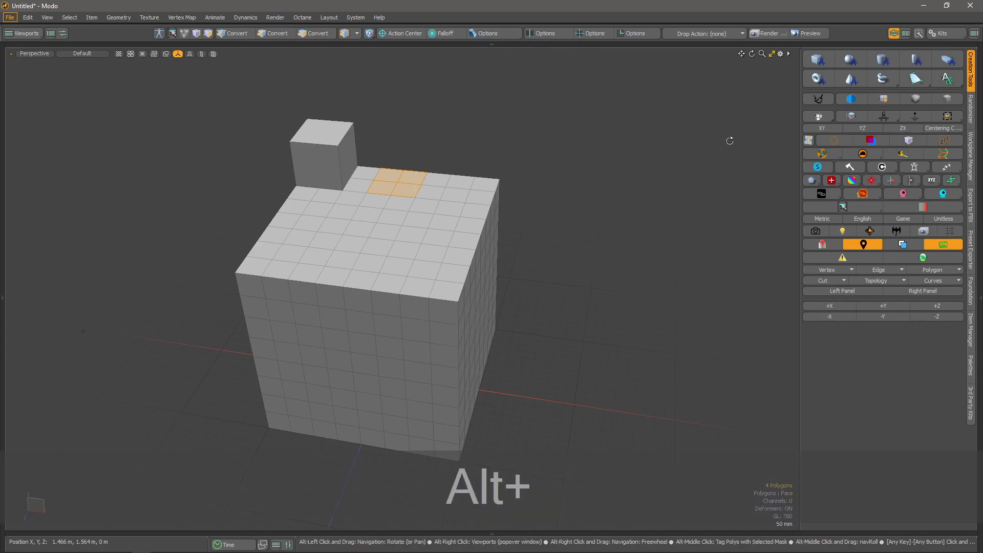
left_click(851, 62, "alt")
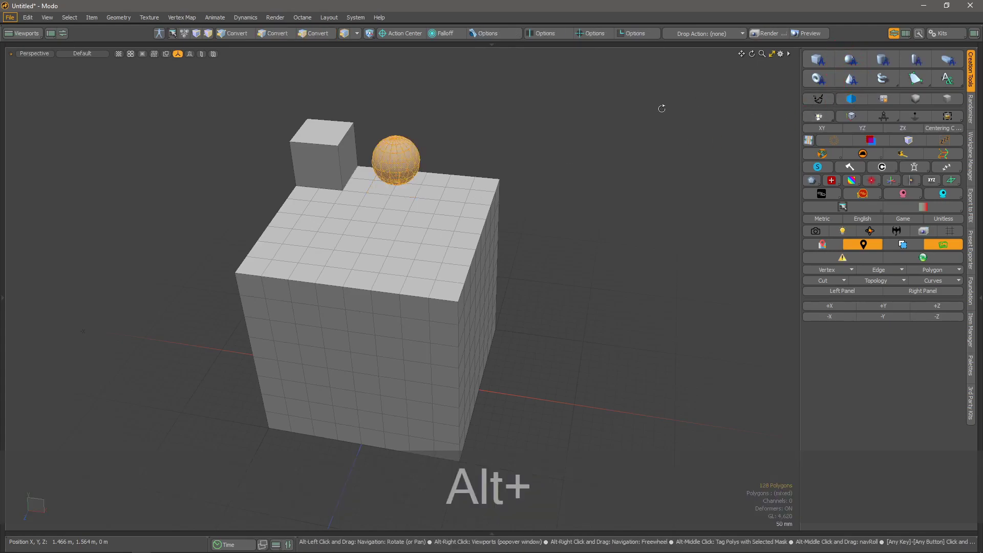
Try placing a scaled unit cylinder on a two-by-six block of top polygons right of the sphere, and undo it
left_click_drag(449, 180, 434, 243)
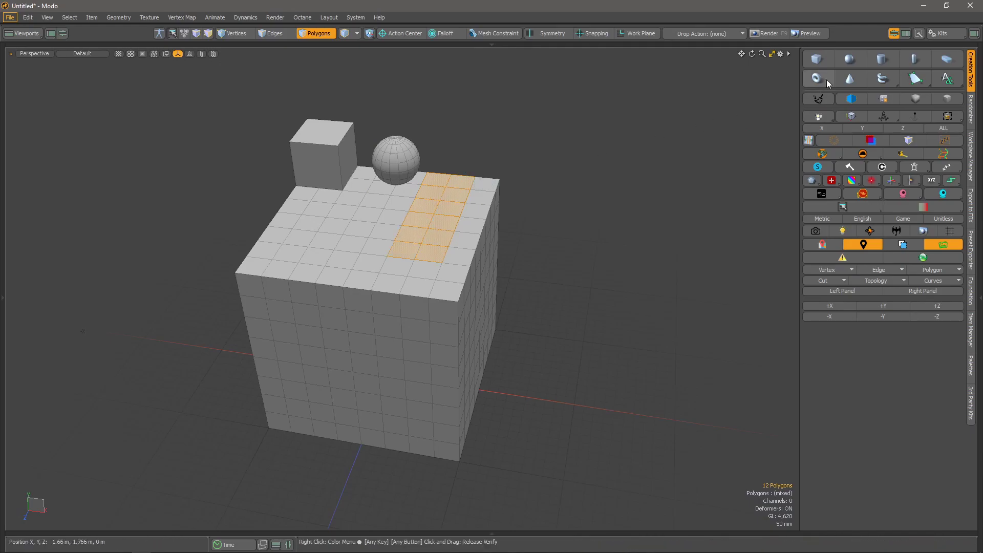
left_click(886, 62, "alt")
left_click_drag(430, 213, 426, 270, "alt")
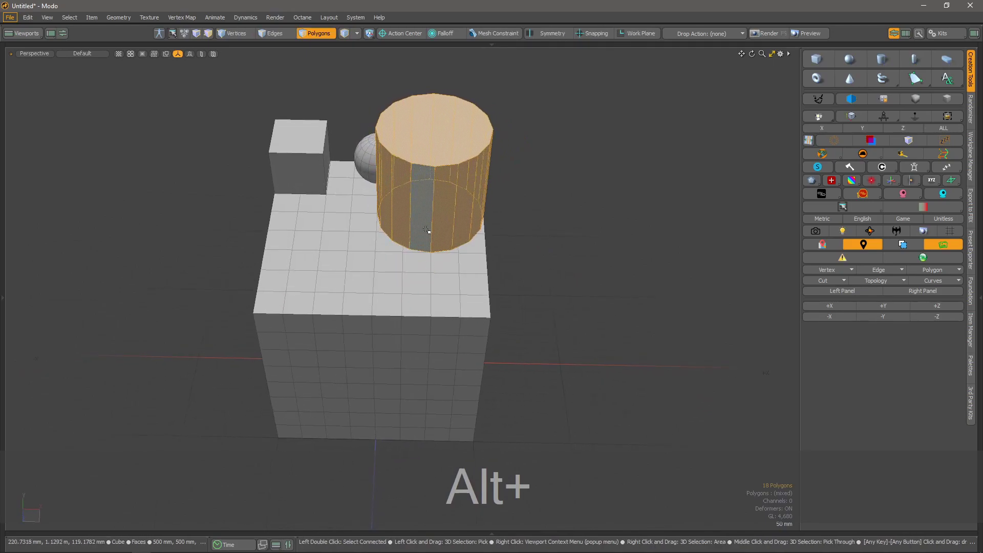
key("ctrl+z")
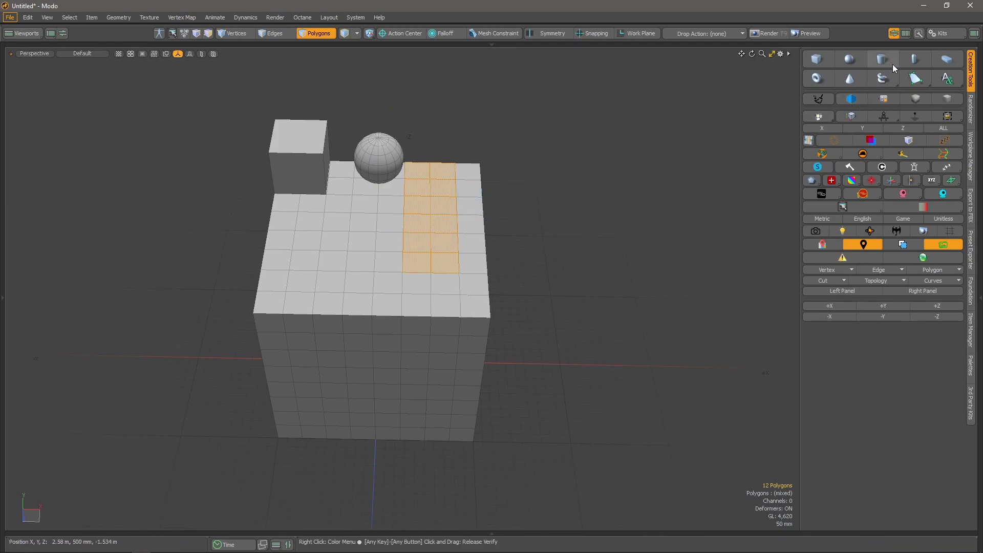
Place a unit capsule scaled to a small polygon selection near the back-right corner of the cube's top face
left_click(462, 174)
left_click(947, 59, "alt")
left_click_drag(512, 335, 500, 294, "alt")
Try inserting an unscaled unit capsule on two adjacent polygons in the middle of the top face, and undo it
scroll(486, 182, "up", 4)
left_click_drag(208, 367, 302, 304, "alt")
left_click(256, 301)
left_click(949, 58, "ctrl")
scroll(372, 306, "down", 5)
left_click_drag(373, 310, 339, 342, "alt")
key("ctrl+z")
left_click_drag(365, 310, 332, 347, "alt")
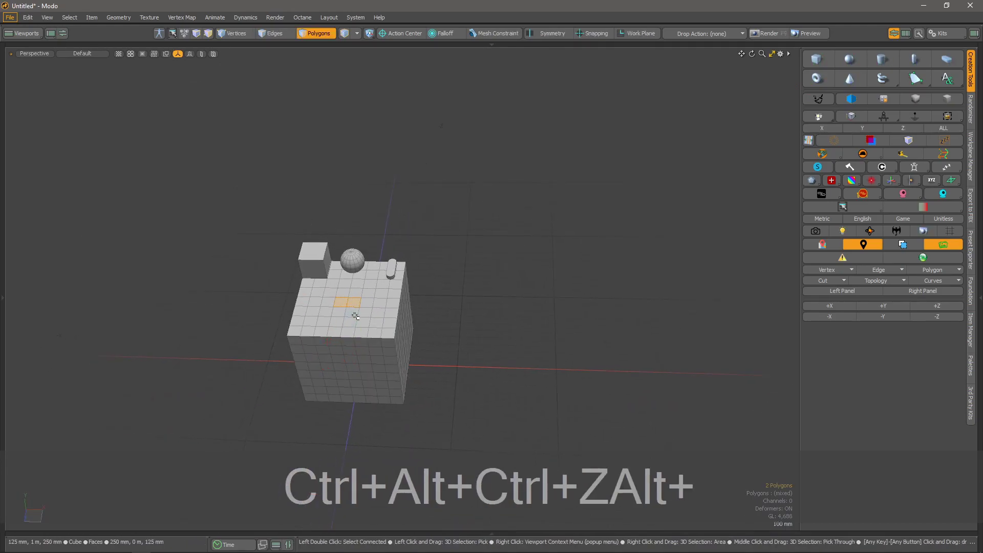
Place unit capsules scaled to the two adjacent polygons in the middle of the top face and to a front-to-back polygon selection beside them
scroll(350, 305, "up", 4)
scroll(350, 305, "up", 3, "alt")
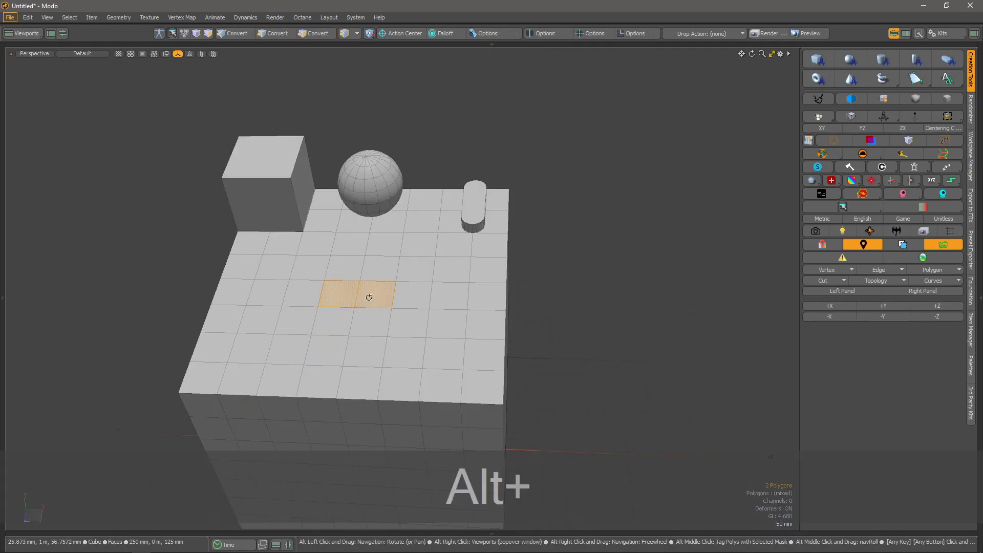
left_click(949, 61)
left_click_drag(433, 285, 433, 318, "alt")
left_click(948, 62, "alt")
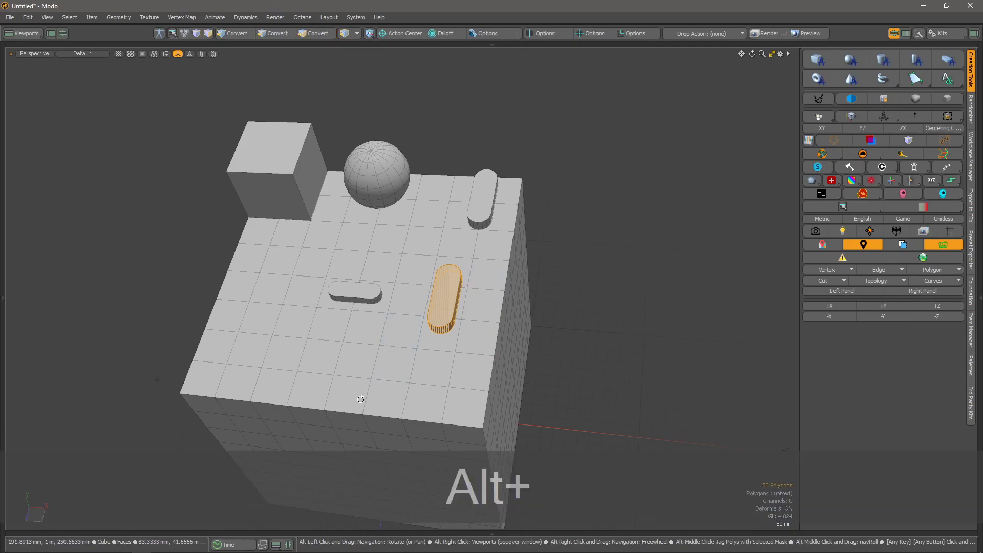
Copy the top polygon of the small cube and paste a duplicate in place on the same mesh
left_click_drag(358, 397, 387, 312, "alt")
left_click(277, 162)
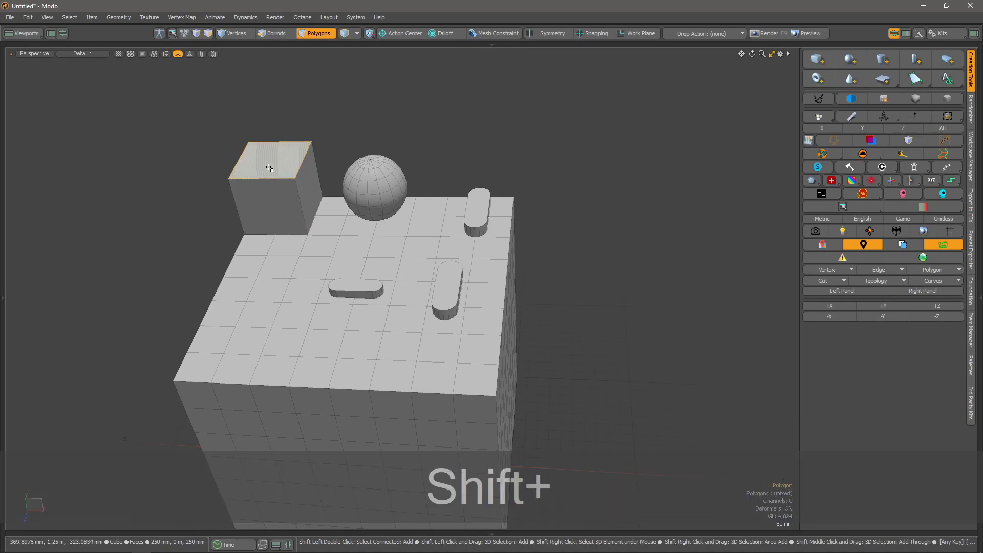
key("shift+ctrl+c")
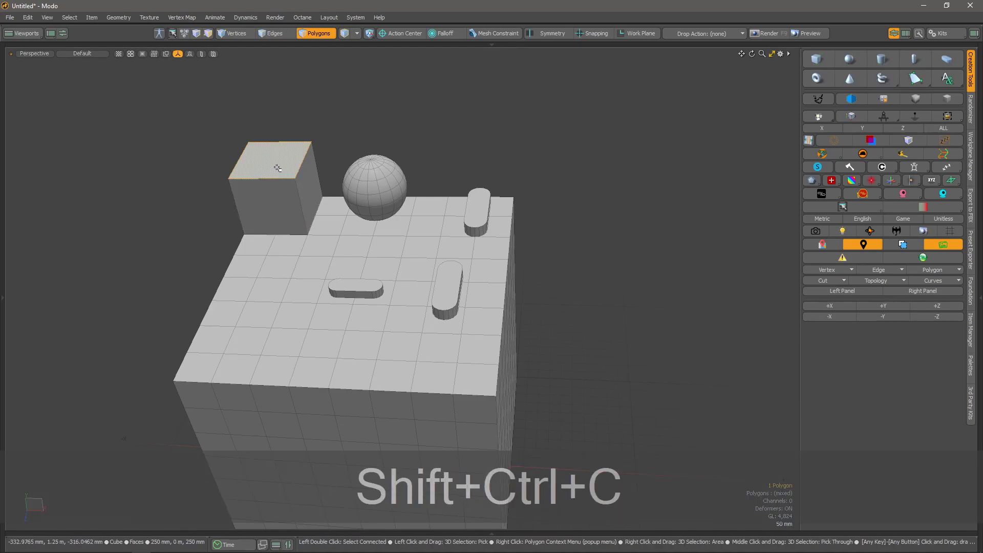
key("ctrl+v")
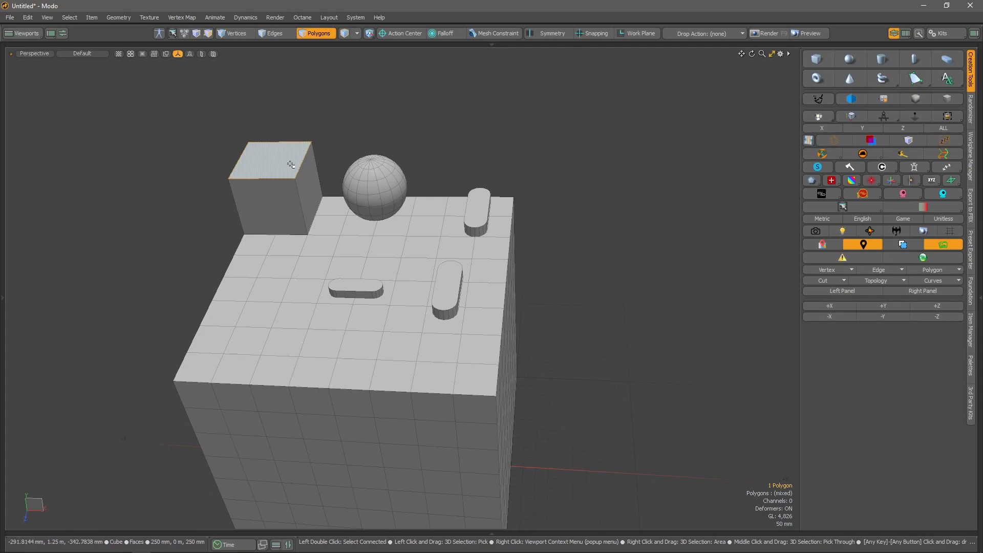
Try moving the pasted polygon up above the small cube, undo the move and clear the selection
key("w")
left_click_drag(266, 142, 265, 118)
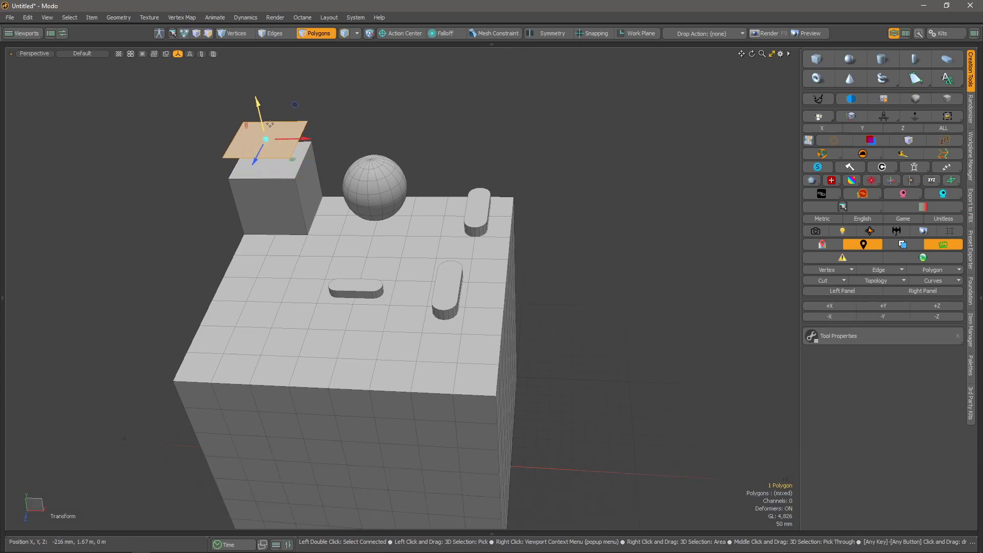
left_click_drag(301, 179, 298, 165, "alt")
key("ctrl+z")
key("space")
left_click(381, 129)
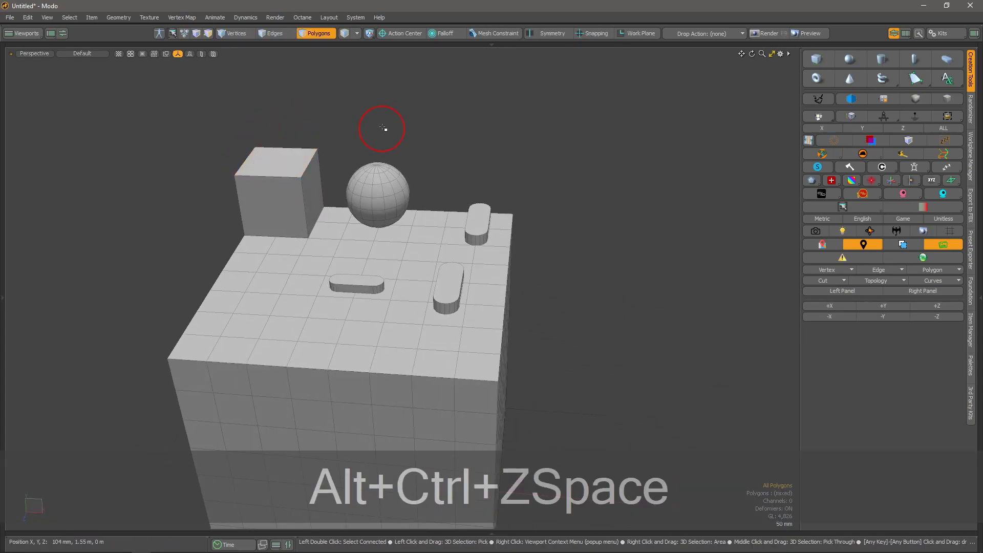
Run Mesh Cleanup to remove the duplicate polygon on the small cube, and dismiss its report
left_click(817, 101)
left_click_drag(471, 226, 521, 103)
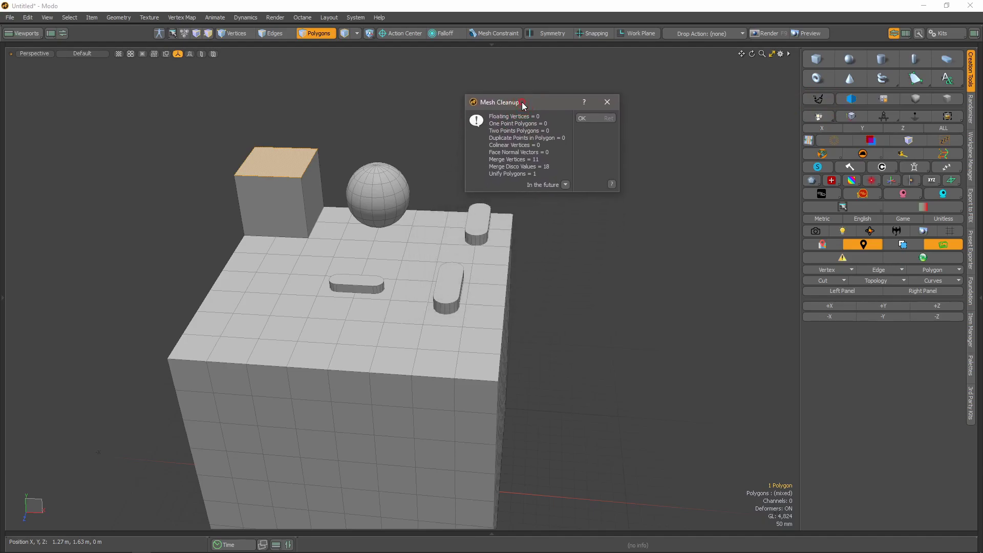
left_click(565, 184)
left_click(577, 142)
left_click(598, 117)
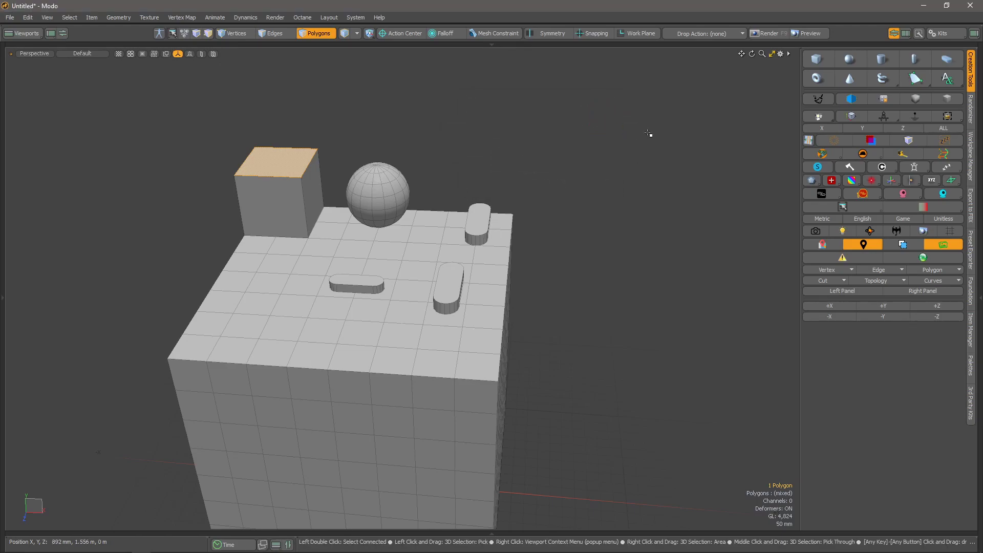
Flip the small cube's side polygon that faces the middle of the top face
left_click(275, 200)
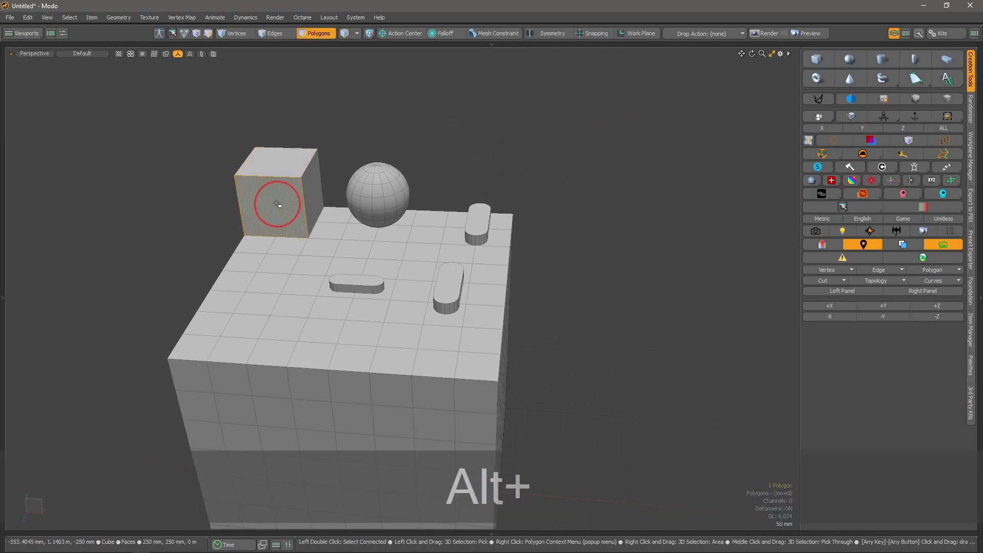
key("f")
left_click(193, 200)
left_click_drag(248, 338, 552, 211, "alt")
left_click_drag(230, 251, 547, 340, "alt")
Hide the small cube's outer side polygon to inspect the flipped face from outside, and unhide it again
left_click(383, 308)
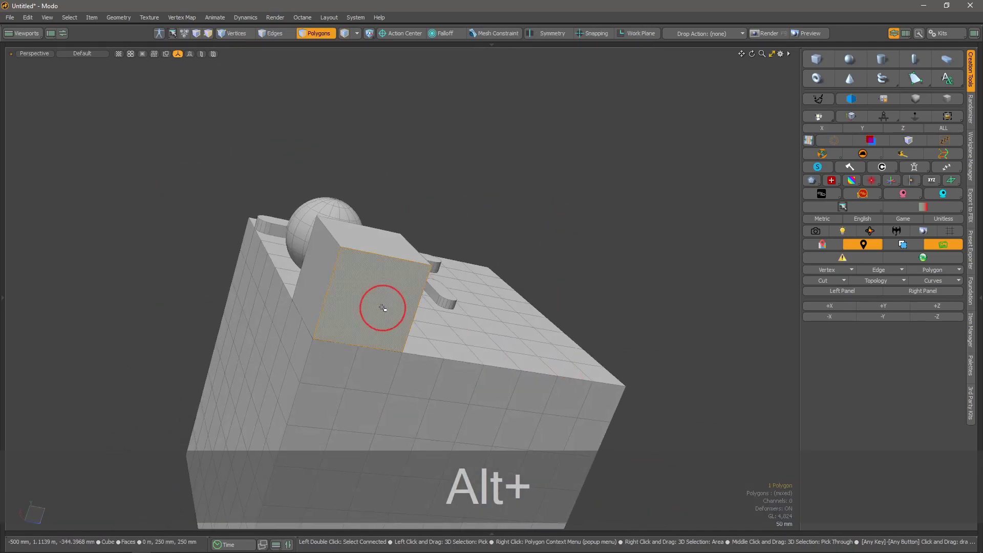
key("h")
left_click_drag(346, 315, 193, 274, "alt")
key("alt+u")
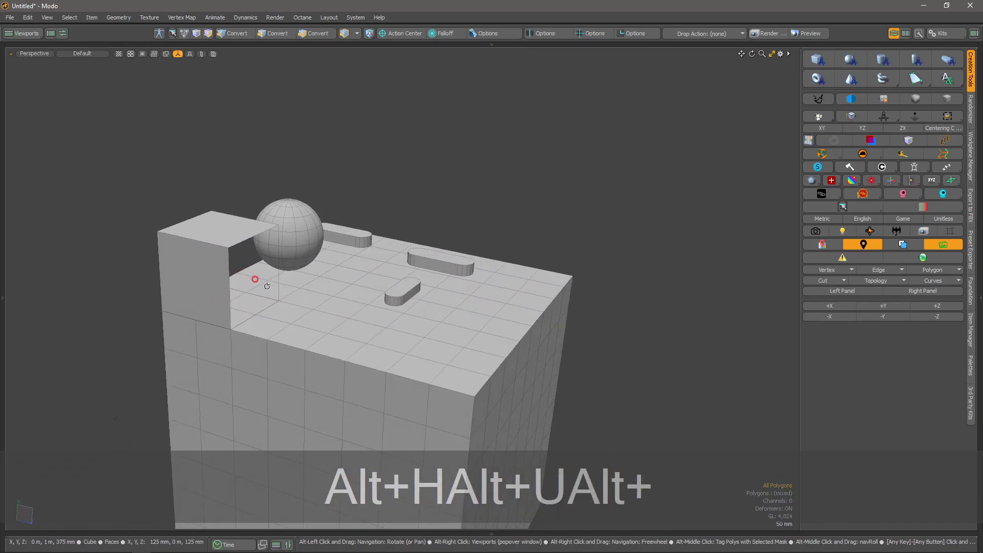
Align all polygons of the mesh to correct the flipped face, and dismiss the report
left_click(850, 99)
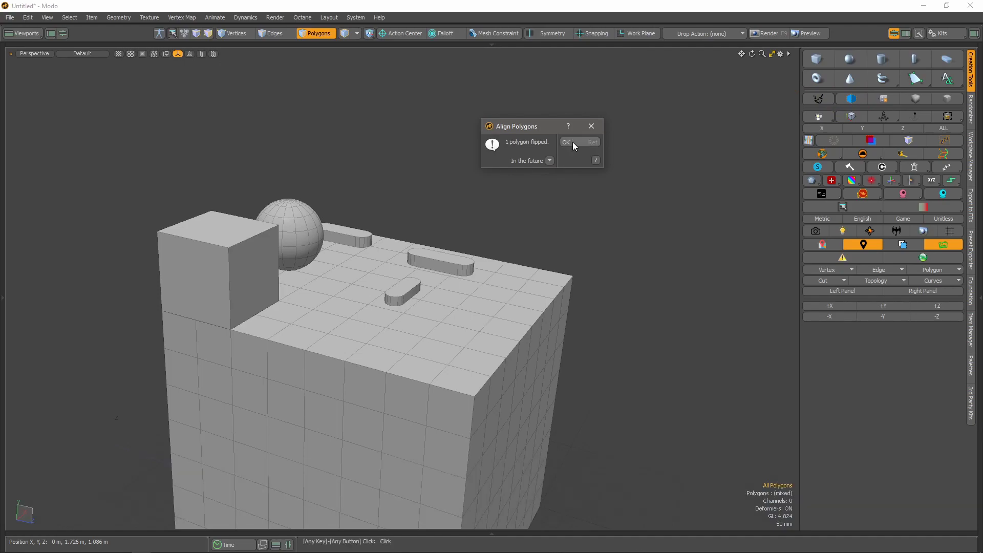
left_click(572, 142)
left_click_drag(507, 158, 318, 275, "alt")
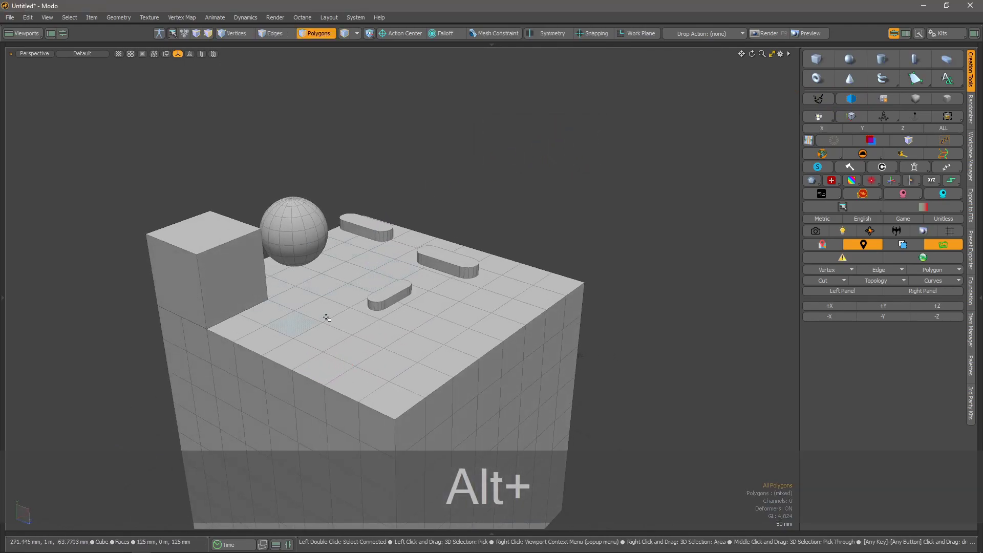
left_click_drag(384, 270, 395, 315, "alt+shift")
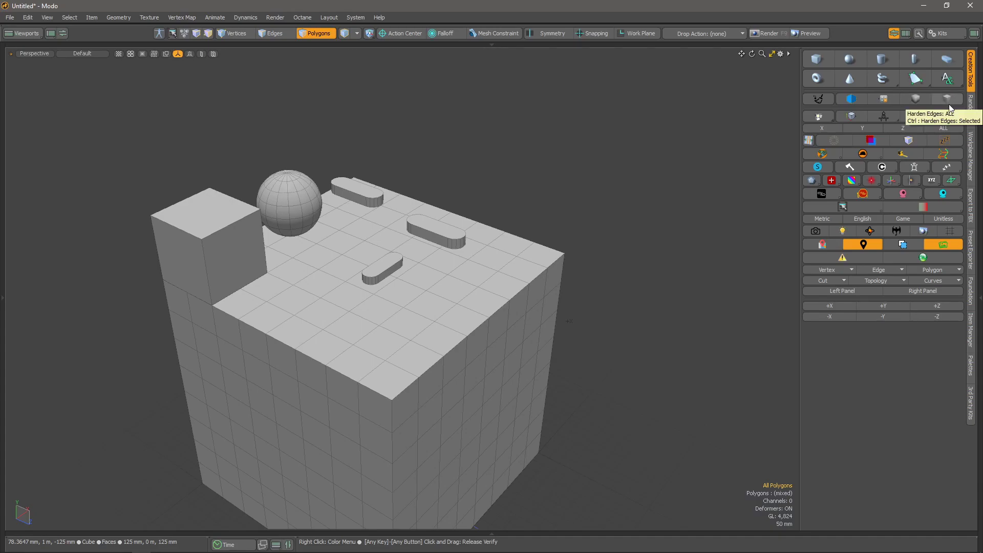
Soften all edges of the mesh, and harden only the edges of the small cube's inward-facing side polygon
key("ctrl")
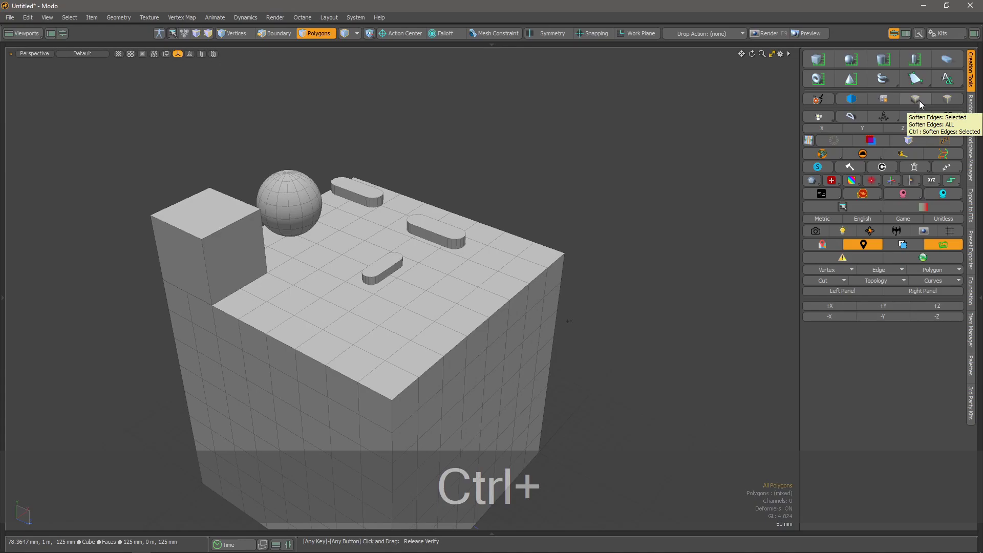
left_click(232, 250)
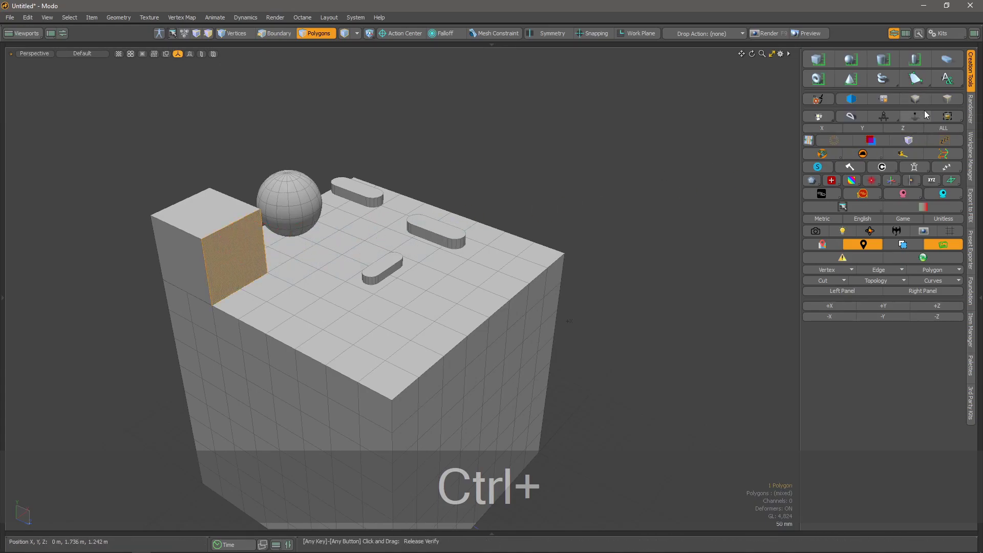
left_click(948, 99, "ctrl")
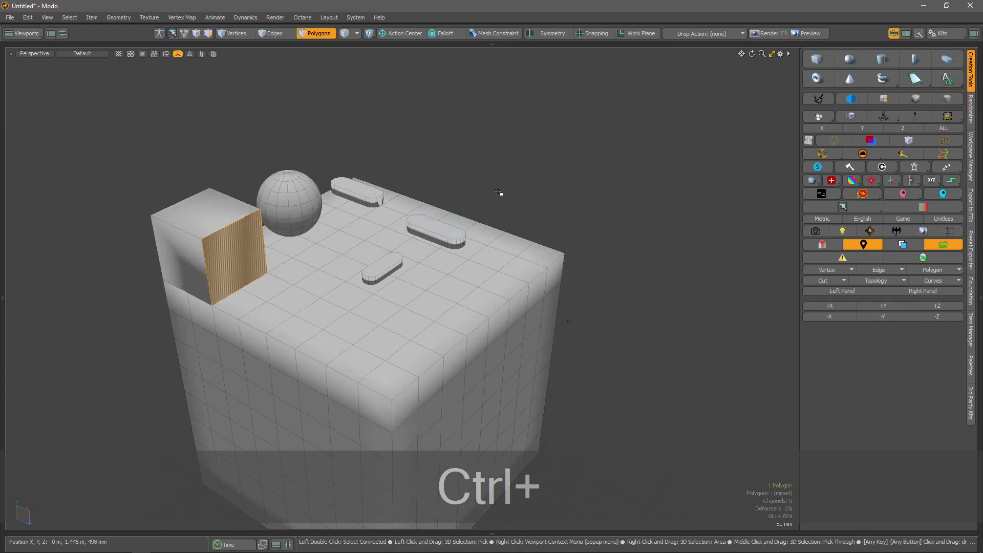
Clear the selection and harden all edges of the mesh
left_click(527, 184)
left_click_drag(336, 263, 578, 182, "alt")
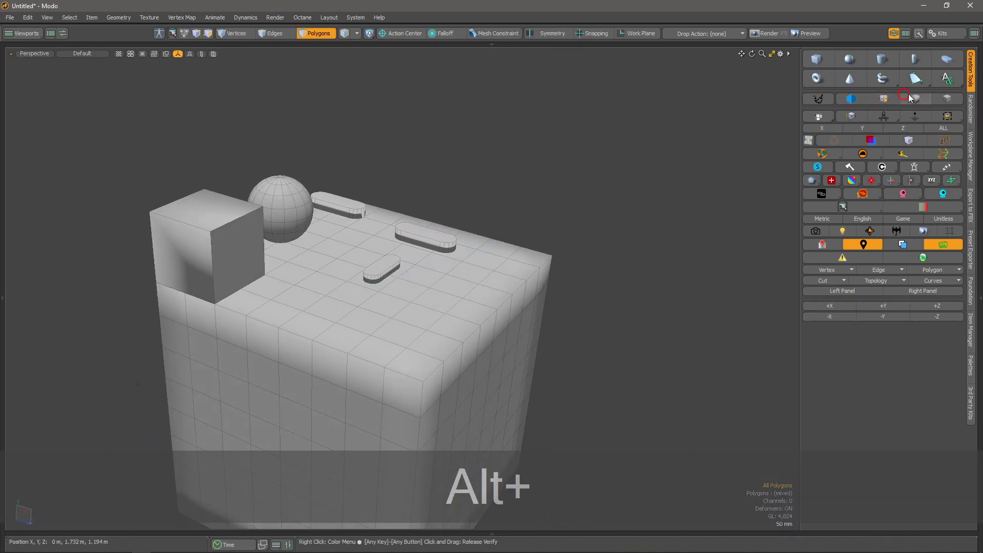
left_click(948, 100)
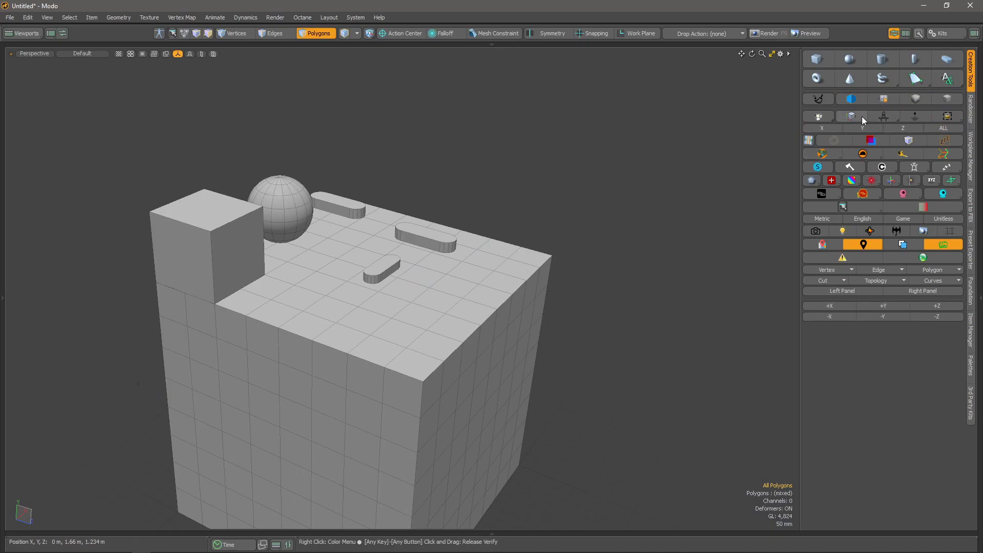
Turn on the Dimension Utility and check the dimensions of the whole mesh, the large cube and the small cube's side polygon
left_click(851, 116)
left_click_drag(518, 220, 334, 362, "alt")
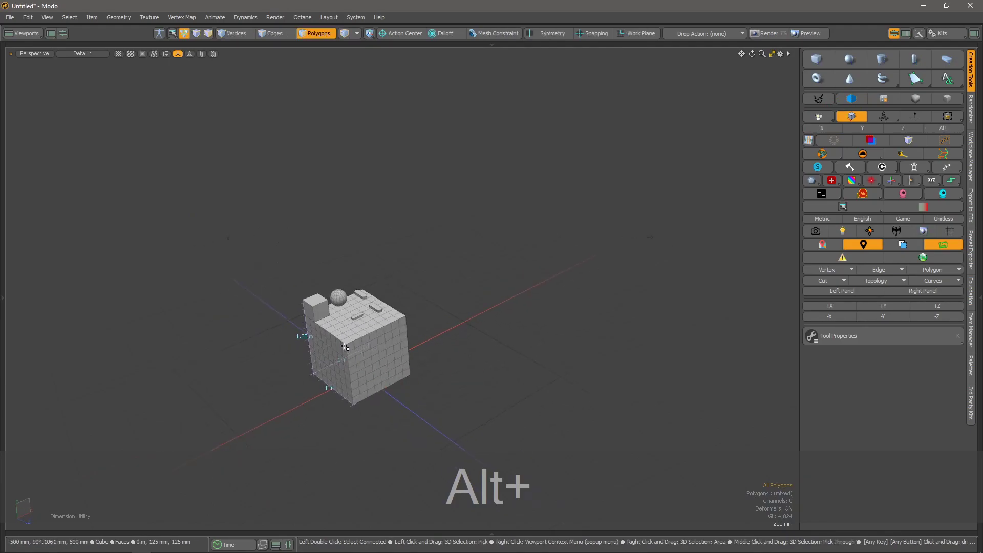
double_click(313, 308)
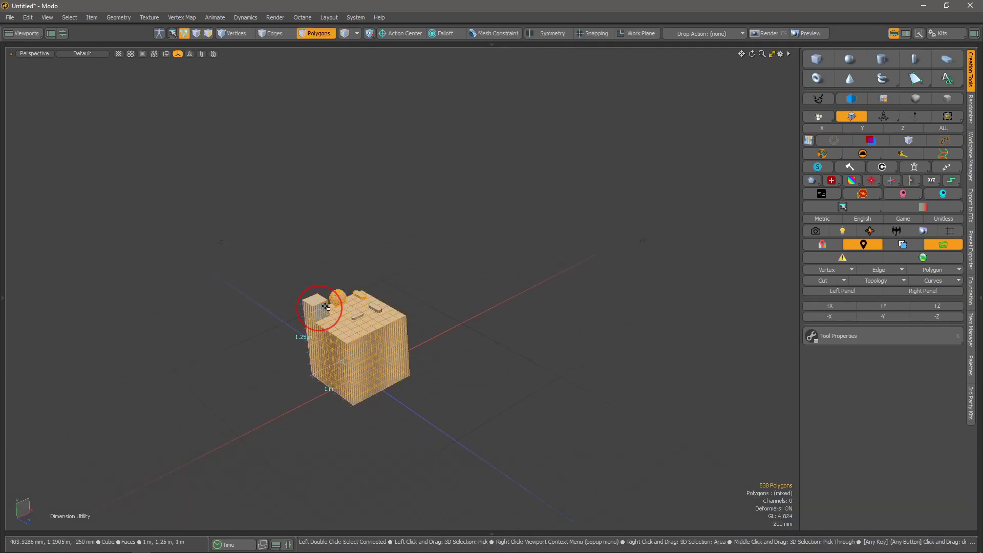
left_click(320, 311)
scroll(344, 307, "up", 5)
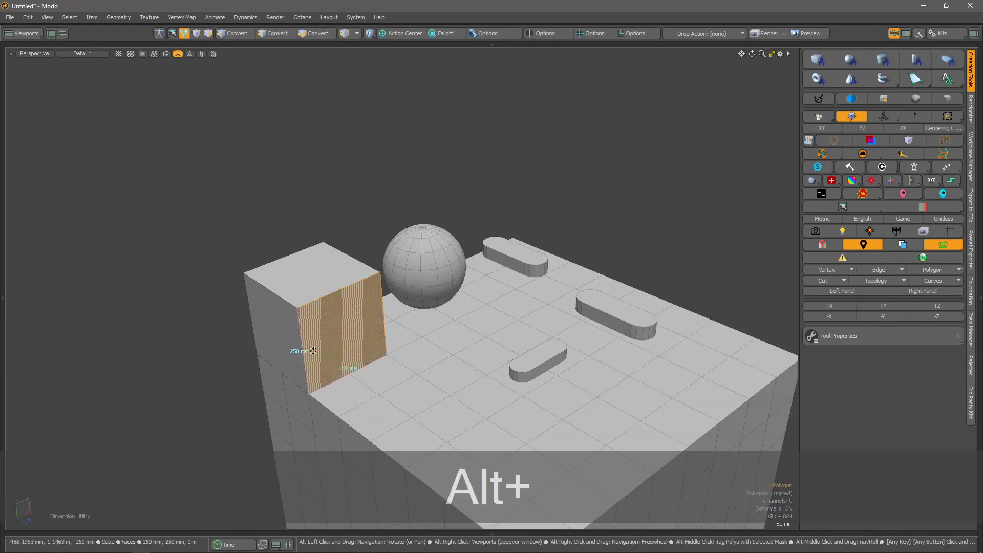
left_click_drag(341, 341, 335, 339, "alt")
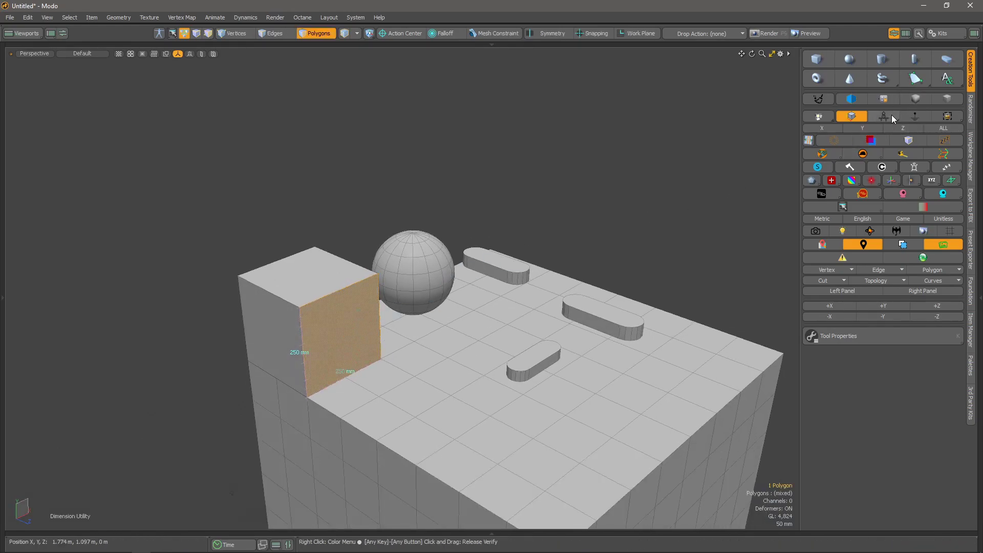
left_click(698, 160)
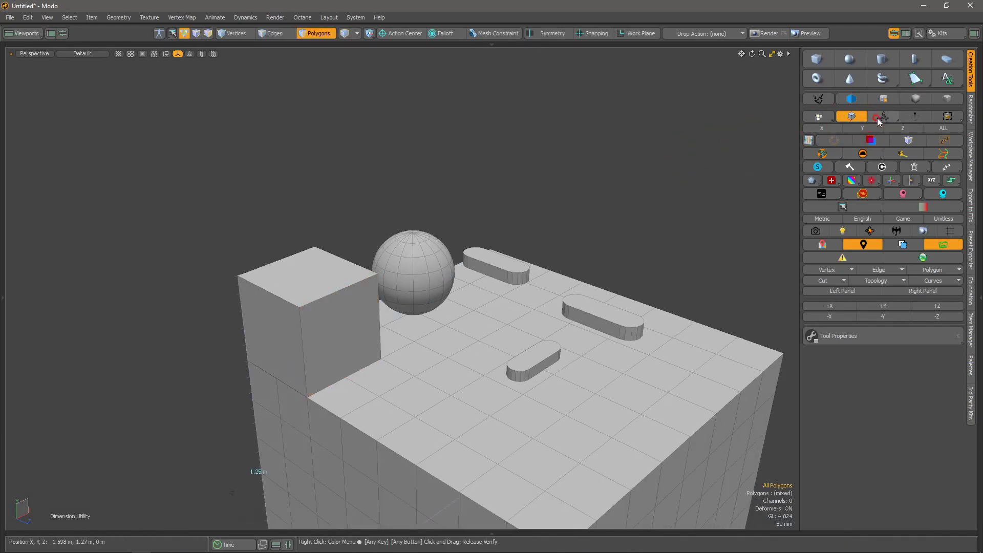
Open and close the Absolute Scaling tool, and examine the related snapping and scaling tools grouped with it
left_click(878, 118)
left_click_drag(408, 209, 232, 145)
left_click(318, 136)
left_click(893, 114)
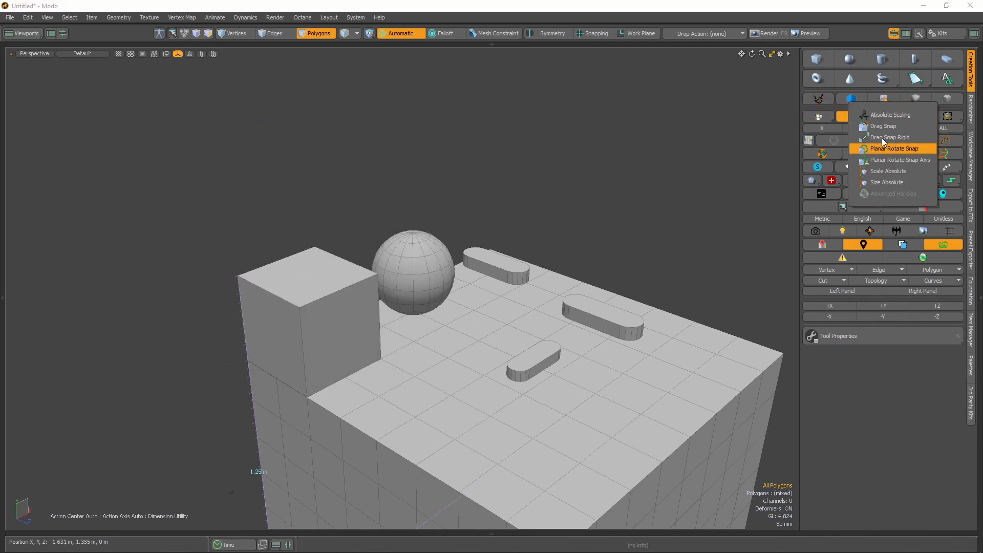
left_click(689, 137)
Cut all geometry from the mesh and add a unit cube as a new item
scroll(434, 207, "down", 8)
left_click_drag(385, 287, 370, 266, "alt")
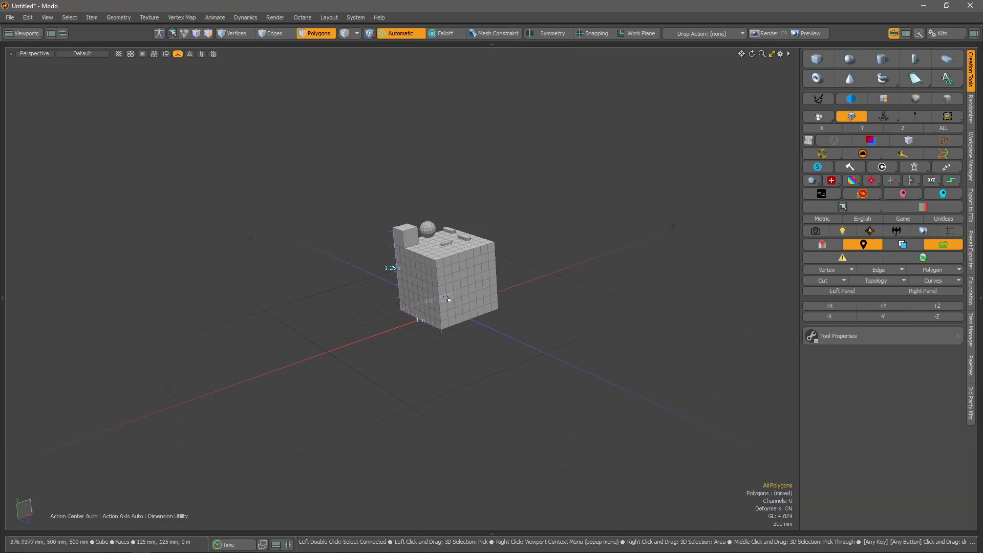
key("ctrl+x")
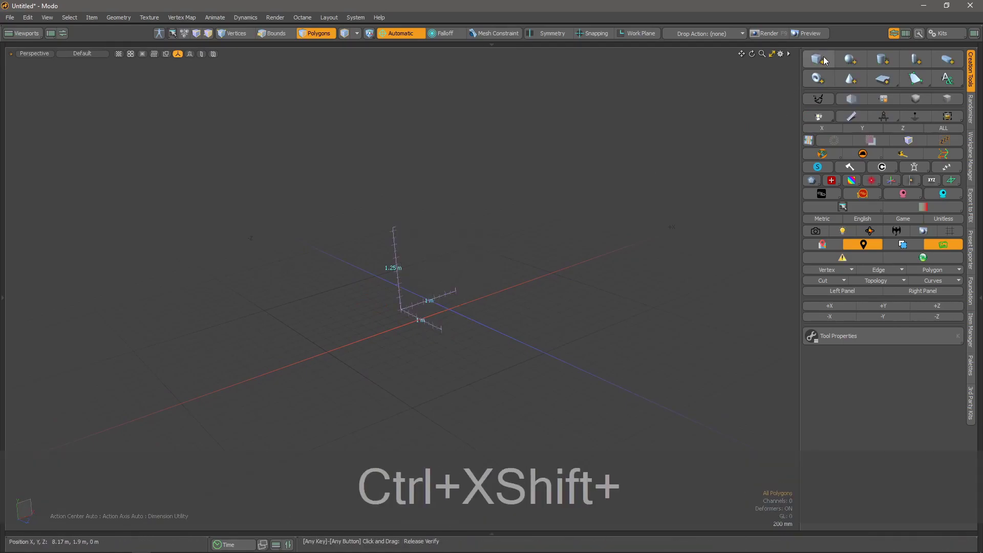
left_click(816, 59, "shift")
Move the unit cube straight up so it floats above the ground plane
key("shift+w")
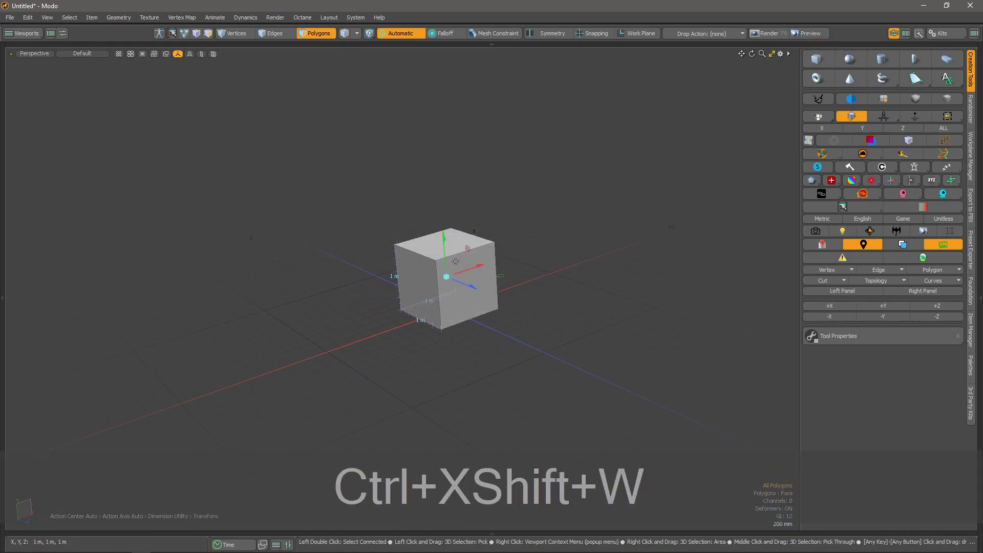
left_click_drag(460, 277, 450, 242)
key("space")
Select one bottom edge of the cube and shift it vertically by about 130 mm to slant the bottom face
key("space")
key("space")
left_click(450, 291)
key("w")
left_click(467, 253)
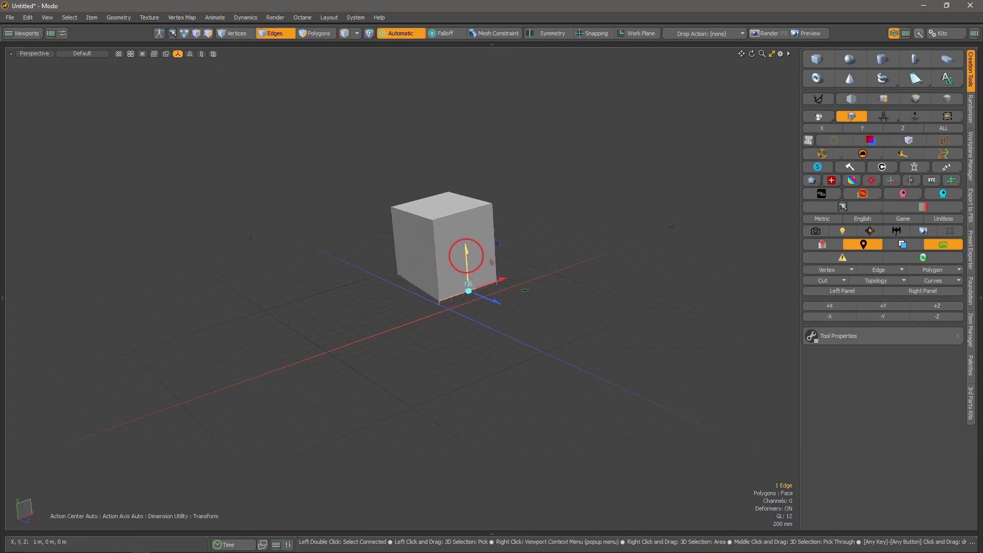
left_click_drag(424, 364, 439, 252, "alt")
key("alt+space")
Flatten the cube's slanted bottom polygon onto the ground by setting its vertices' Y position to 0 m, and clear the selection
key("alt+space")
left_click(430, 301)
left_click_drag(452, 308, 369, 334, "alt")
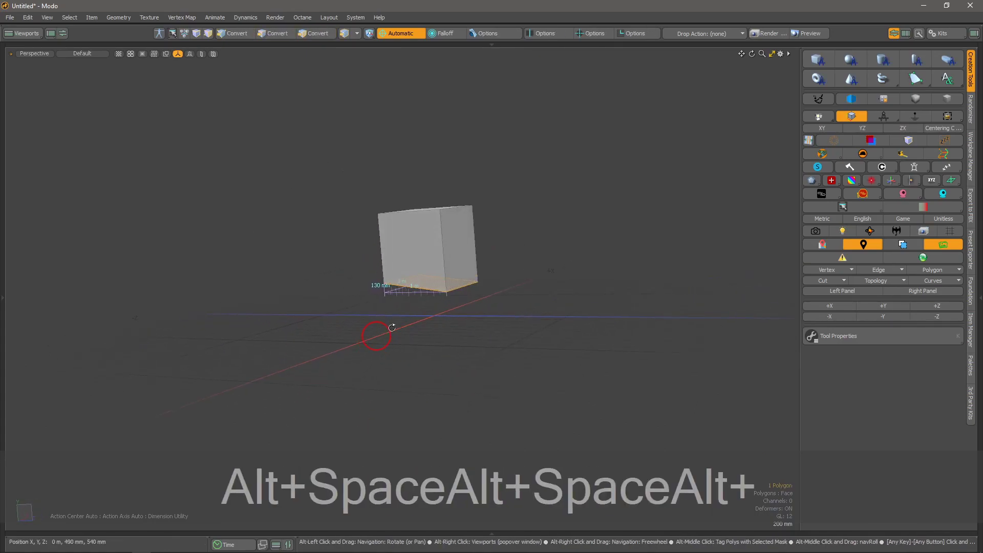
left_click(911, 118)
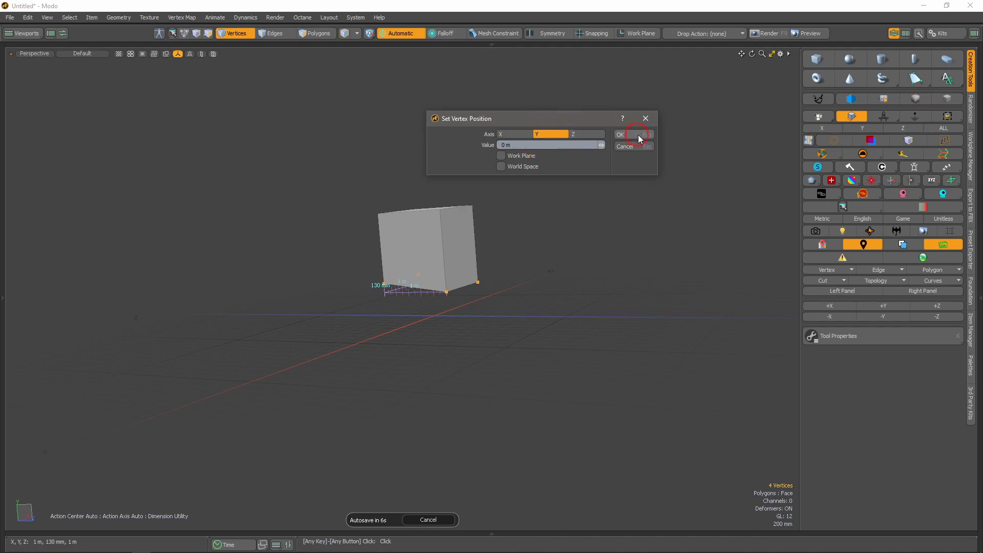
left_click(647, 138)
key("3")
left_click_drag(407, 301, 470, 303, "alt")
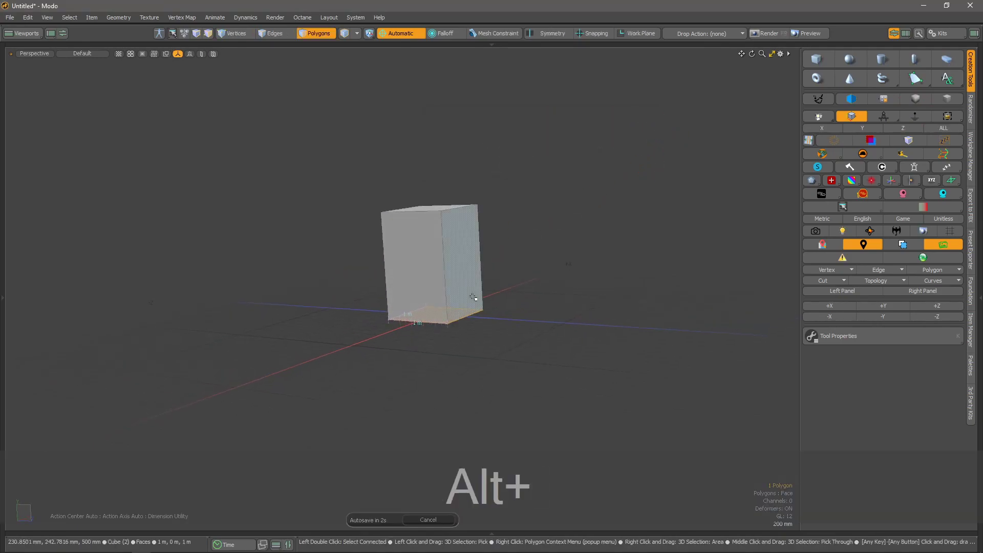
key("space")
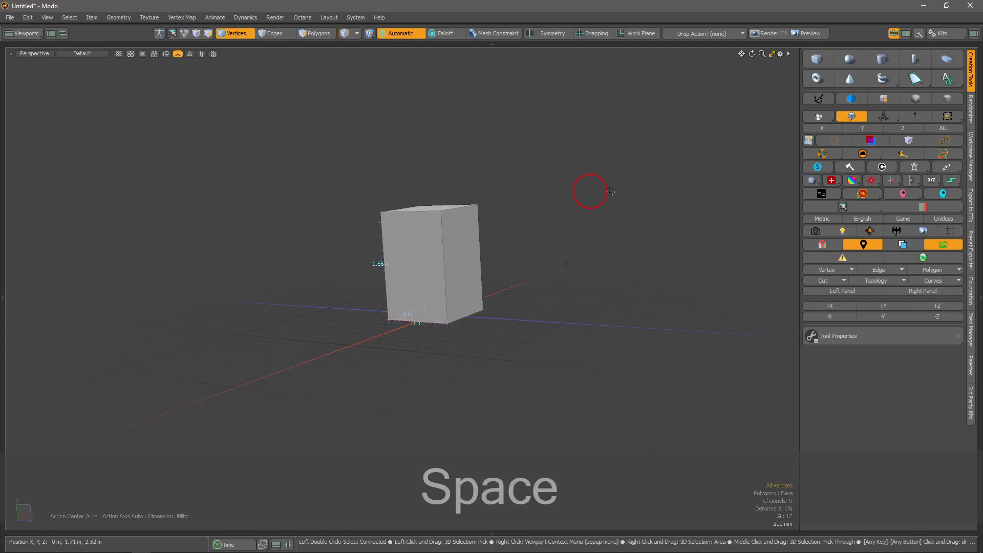
key("Escape")
key("Escape")
key("Escape")
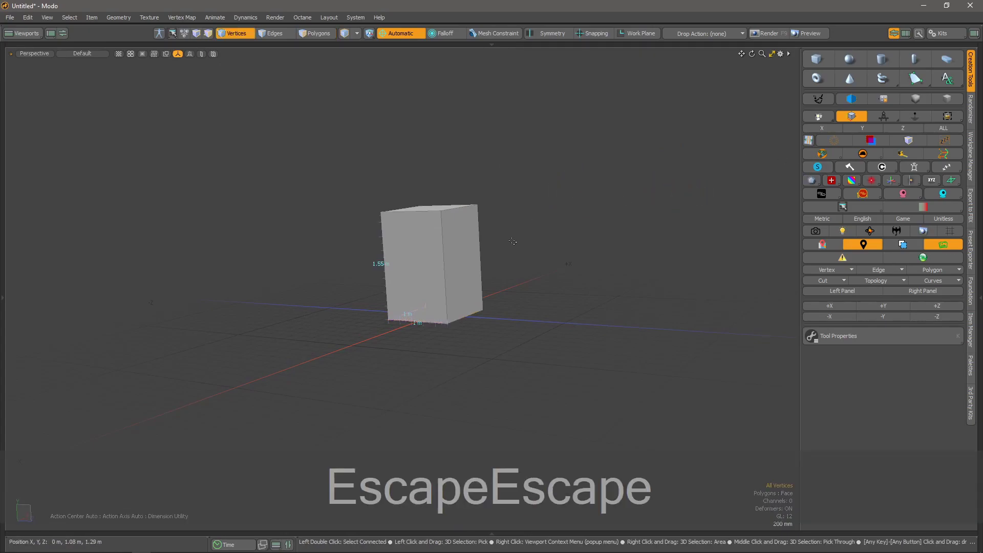
Show the locator tools palette floating over the viewport, and close it again
left_click_drag(527, 274, 545, 241, "alt")
left_click_drag(463, 261, 462, 251, "alt")
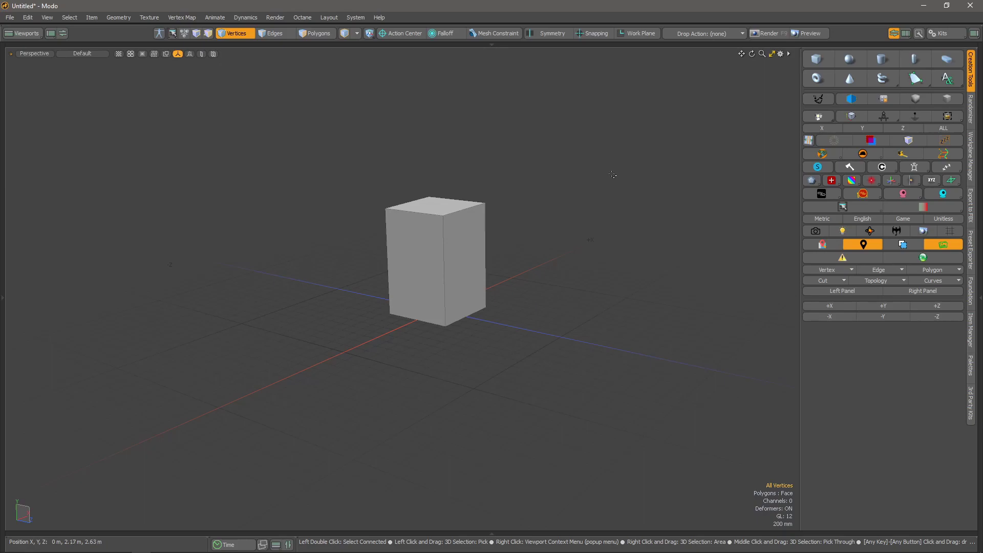
left_click(948, 117)
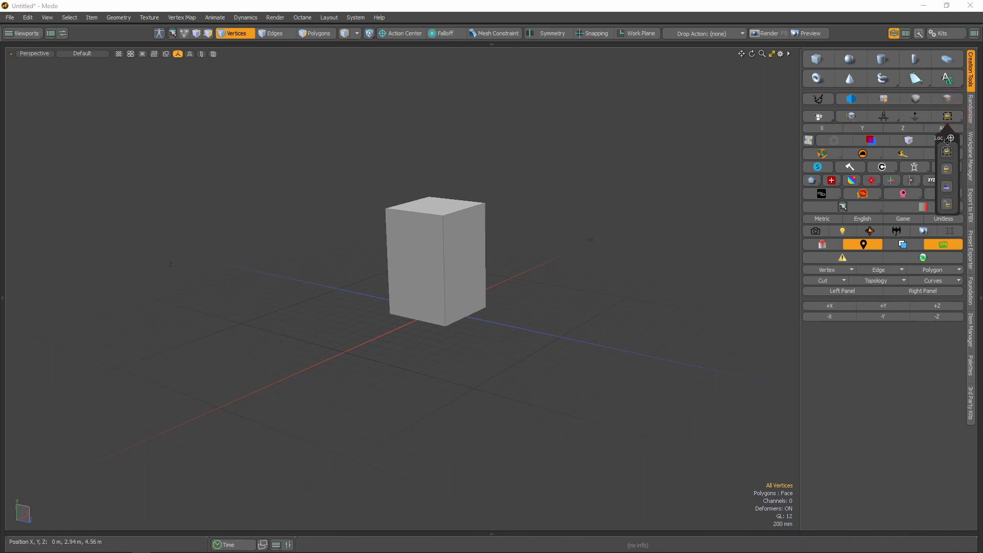
left_click_drag(942, 138, 656, 106)
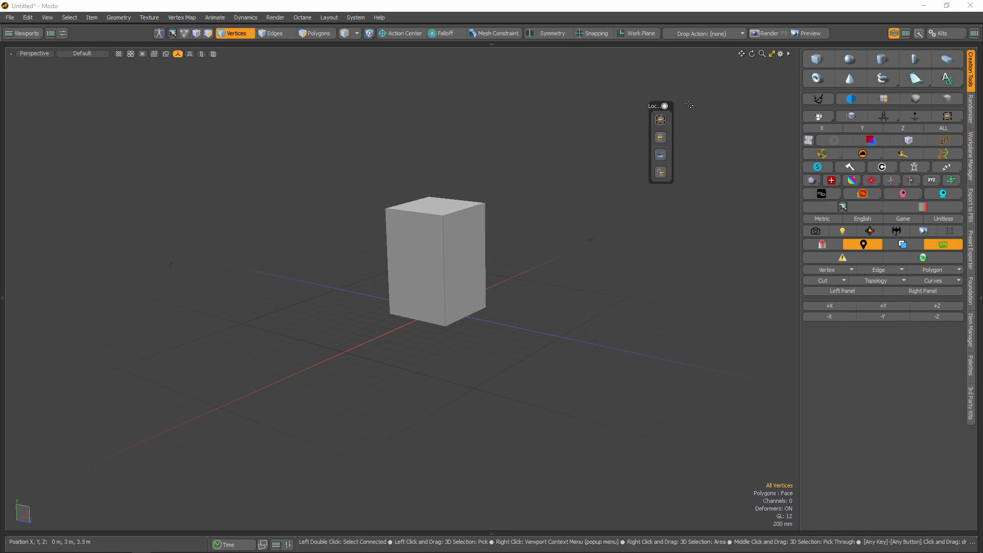
left_click_drag(652, 105, 716, 92)
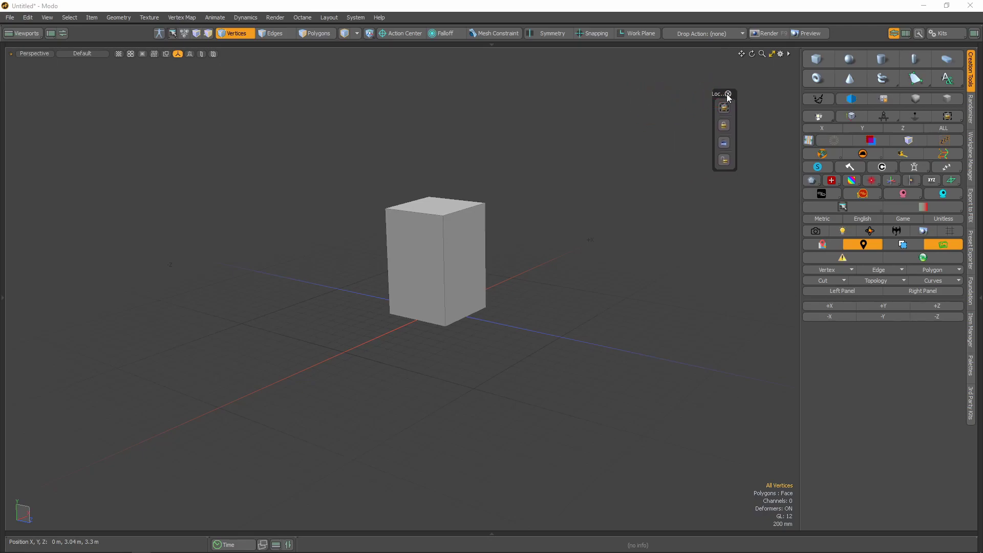
left_click(728, 94)
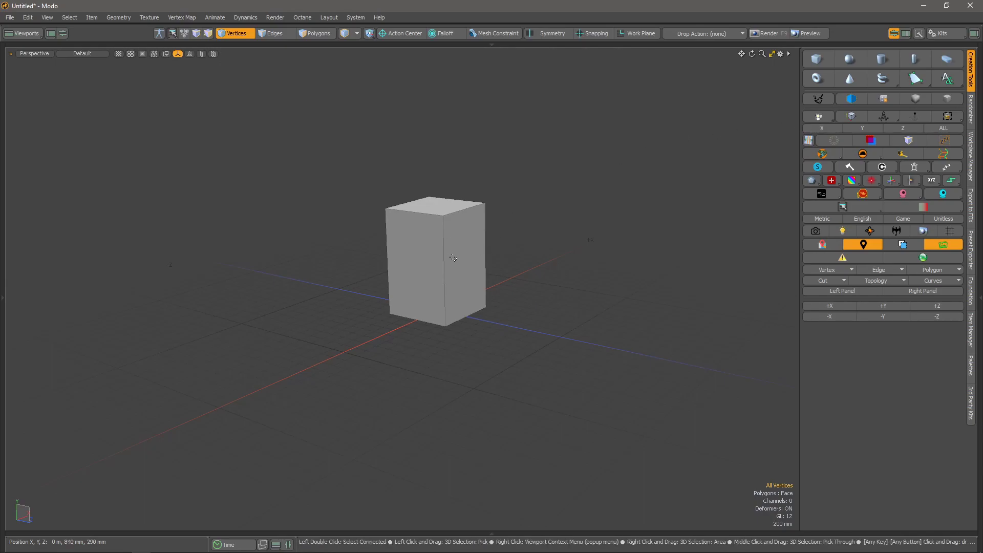
Move the unselected block up and away from the world origin with the Move tool
left_click_drag(461, 253, 427, 292, "alt")
key("w")
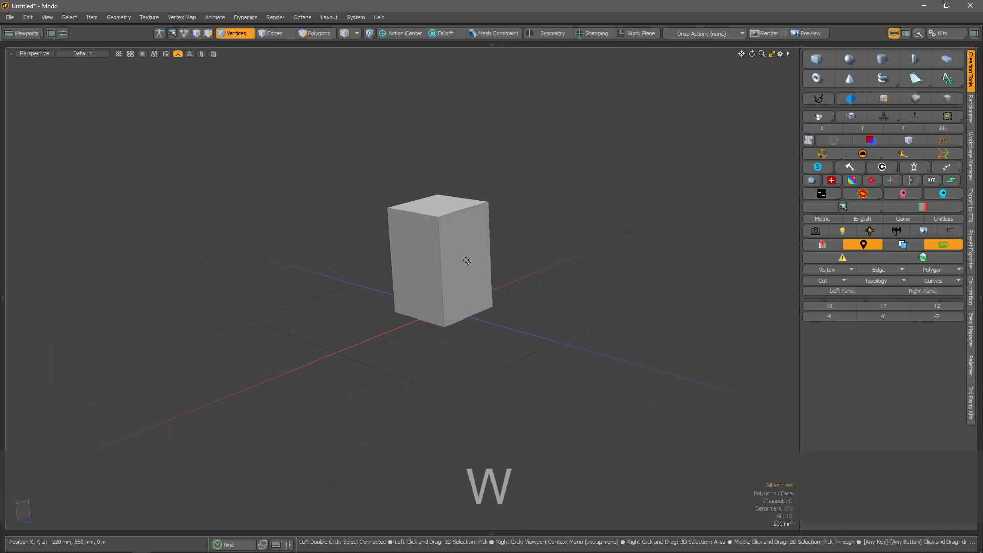
left_click_drag(497, 260, 625, 135)
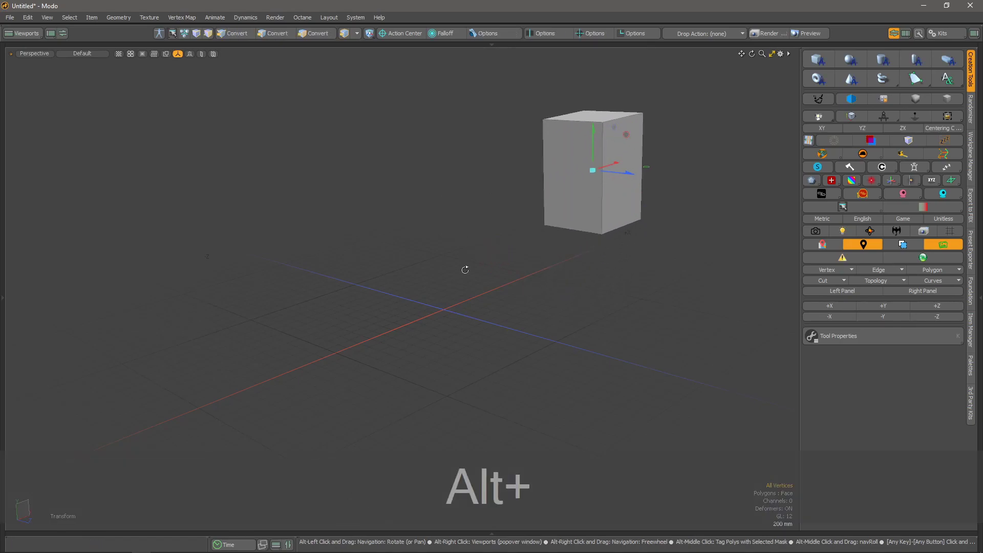
left_click_drag(463, 259, 489, 312, "alt")
key("space")
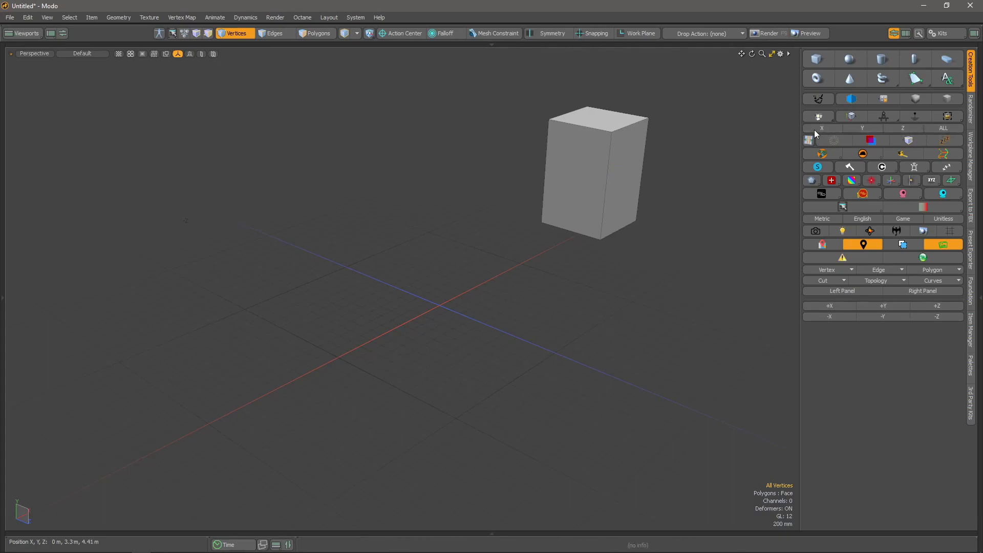
Show the centering choices palette with its axis options floating over the viewport, and close it again
left_click_drag(618, 163, 558, 172, "alt")
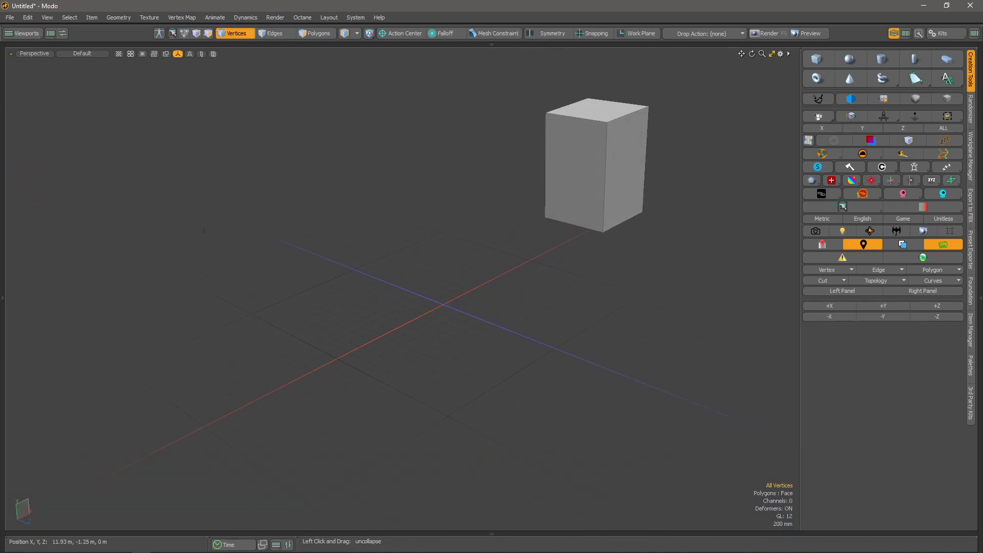
left_click(942, 128, "ctrl+alt")
left_click_drag(870, 90, 729, 73)
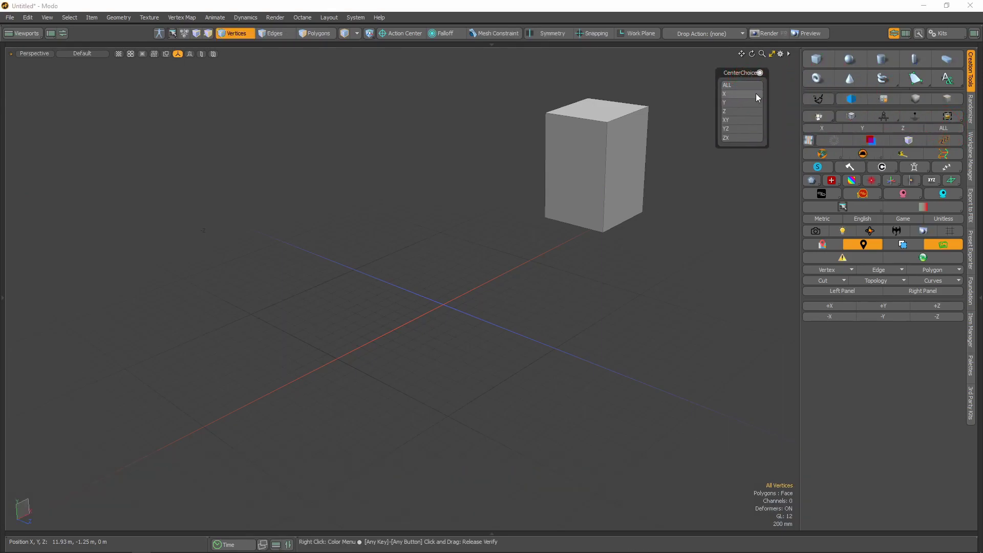
left_click(760, 73)
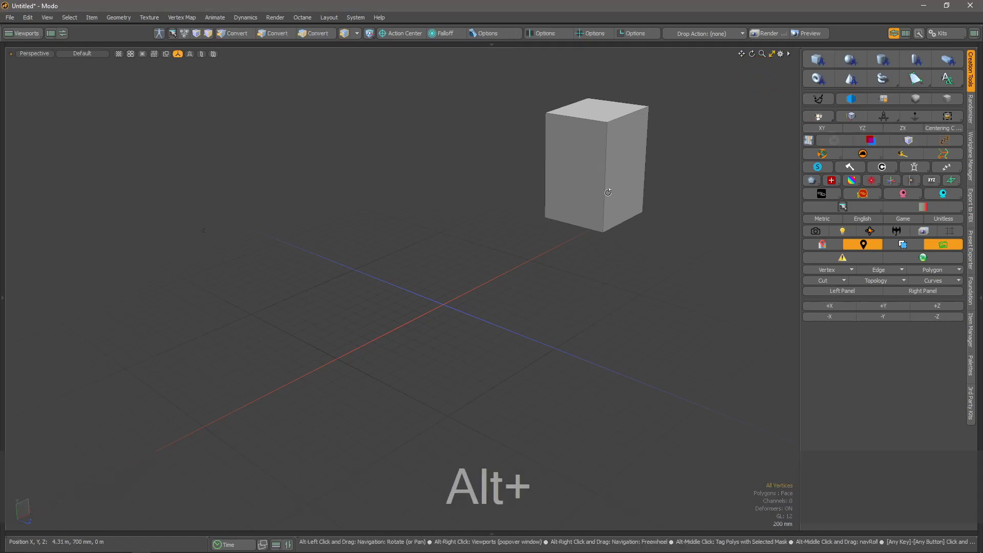
Add five horizontal edge loops at uneven heights around the block with Add Loop
left_click_drag(611, 184, 602, 193, "alt")
key("alt+shift+e")
left_click(597, 134)
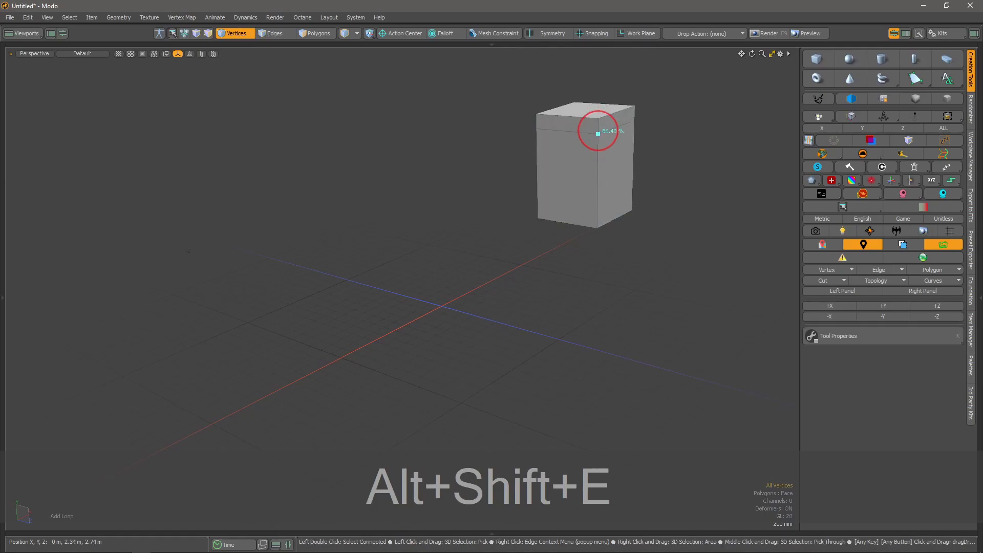
left_click(598, 153, "shift")
left_click(600, 168, "shift")
left_click(594, 183, "shift")
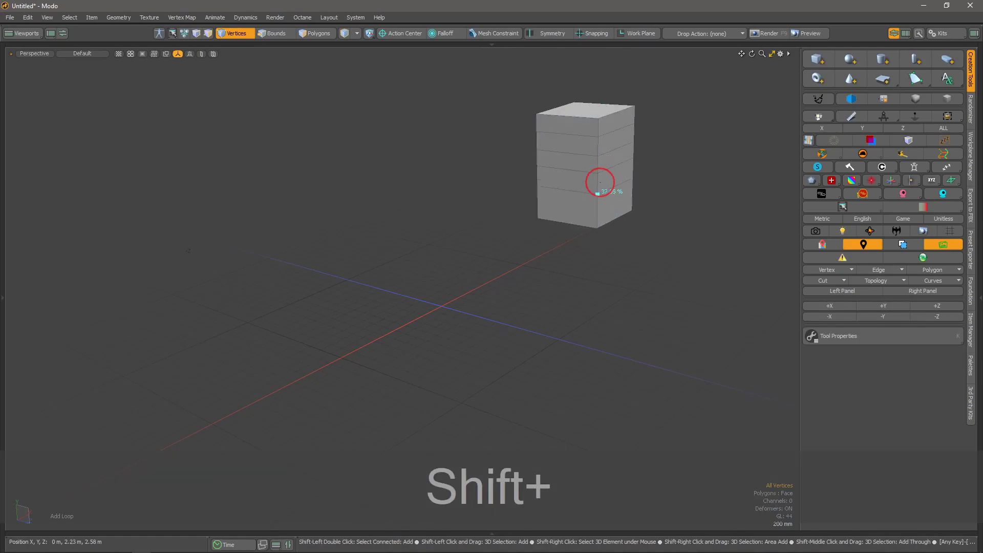
left_click(597, 204, "shift")
key("shift+space")
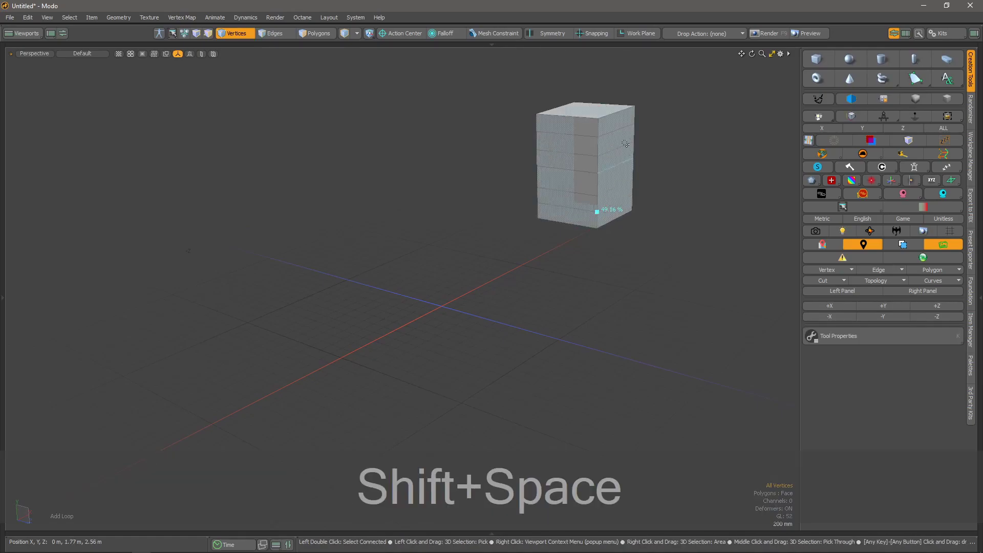
Select the five added horizontal edge loops and apply Edge Flow to them
left_click_drag(619, 129, 611, 203)
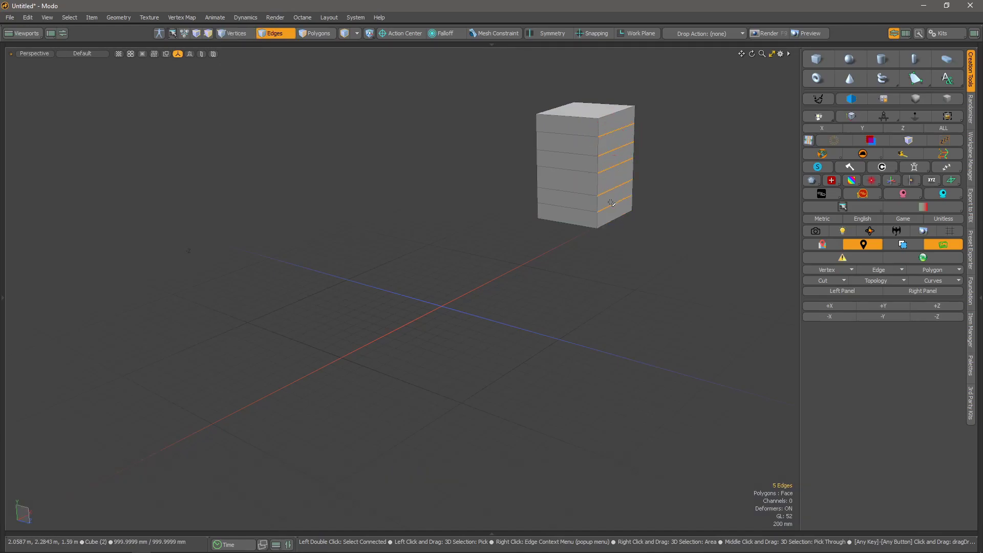
key("l")
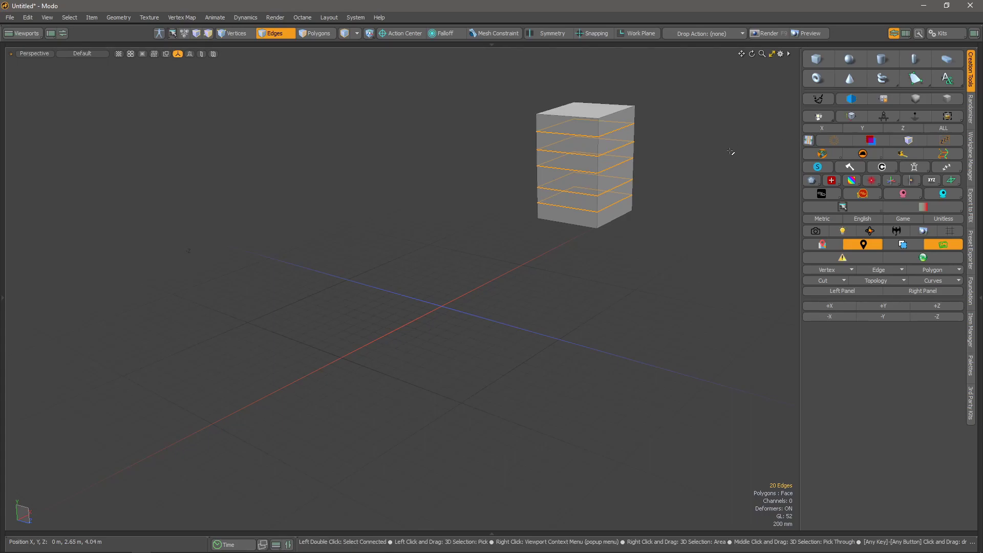
left_click(609, 162)
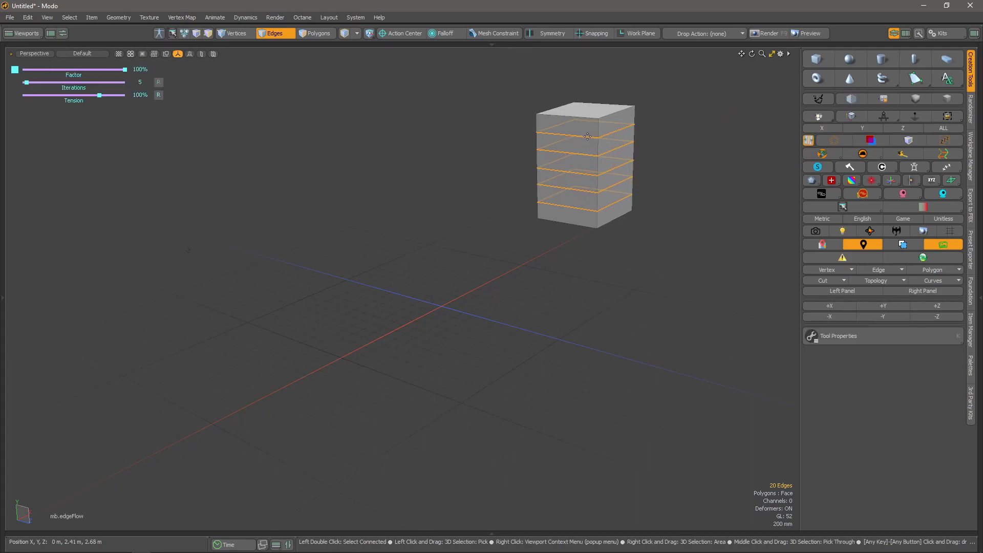
left_click_drag(600, 160, 572, 179, "alt")
key("alt+space")
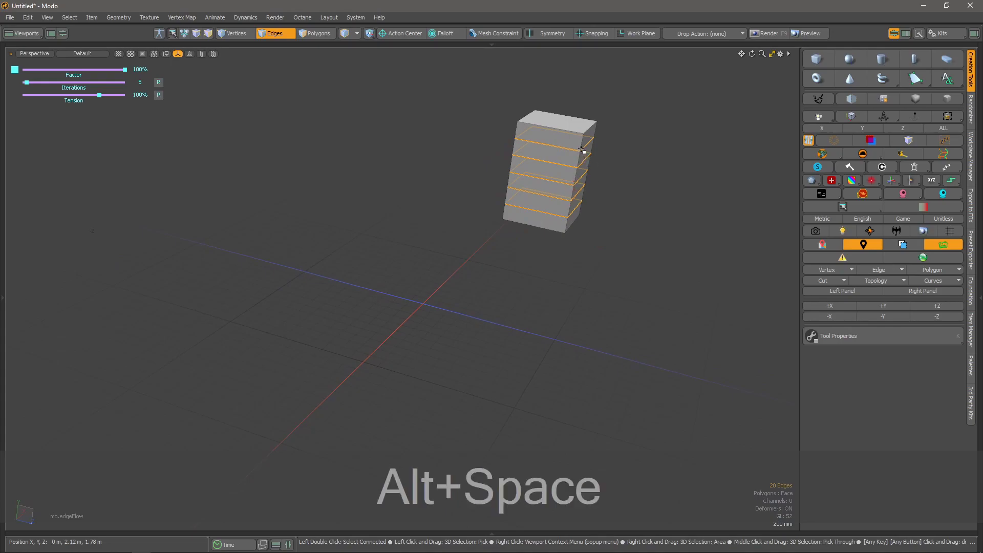
Select the five loop vertices along one vertical corner of the block and scale them closer together vertically
key("space")
key("space")
left_click(588, 152)
key("space")
left_click_drag(580, 151, 567, 203)
key("r")
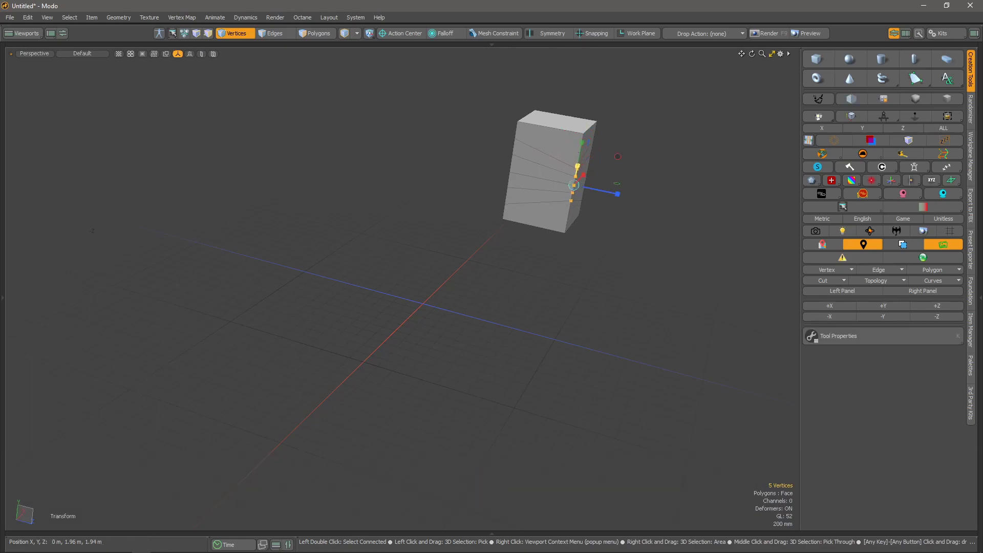
left_click_drag(578, 152, 538, 160, "alt")
key("alt+space")
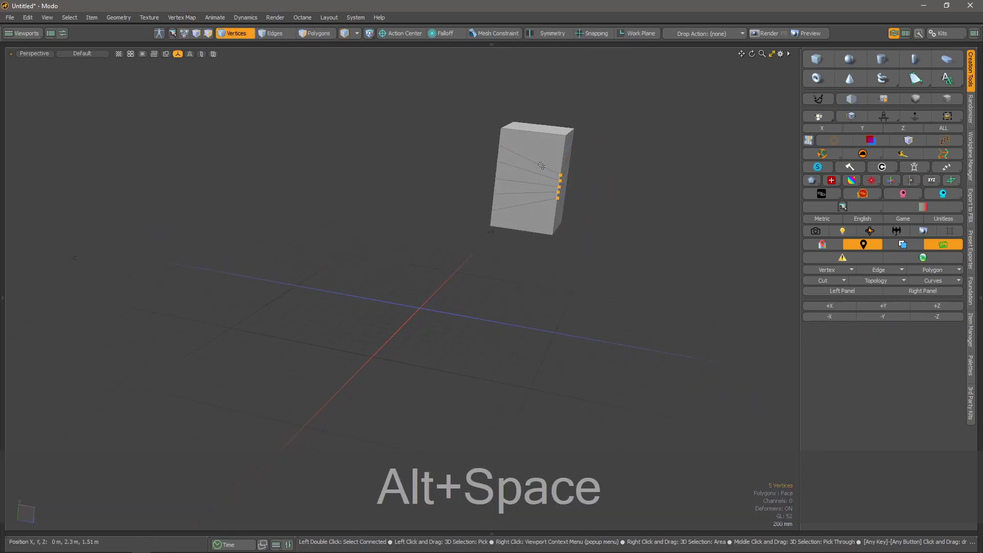
Even out the five converging edges on the block's side face with Edge Flow, and clear the selection
left_click(529, 204)
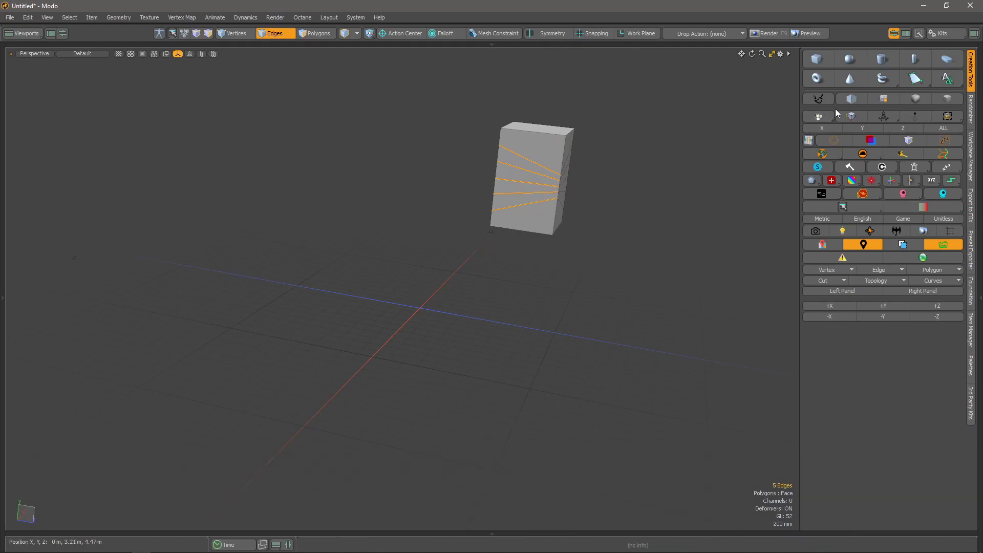
left_click(537, 173)
left_click_drag(593, 230, 508, 215, "alt")
left_click_drag(417, 215, 507, 239, "alt")
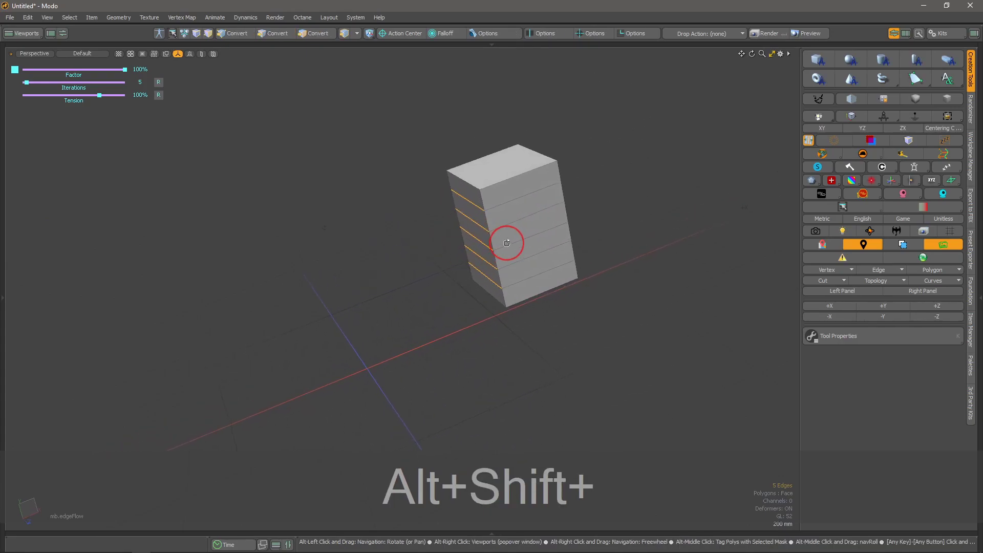
key("space")
left_click(703, 159)
Select the uppermost cut edge on the side face, extend it to its edge ring, and clear the selection
left_click(523, 195)
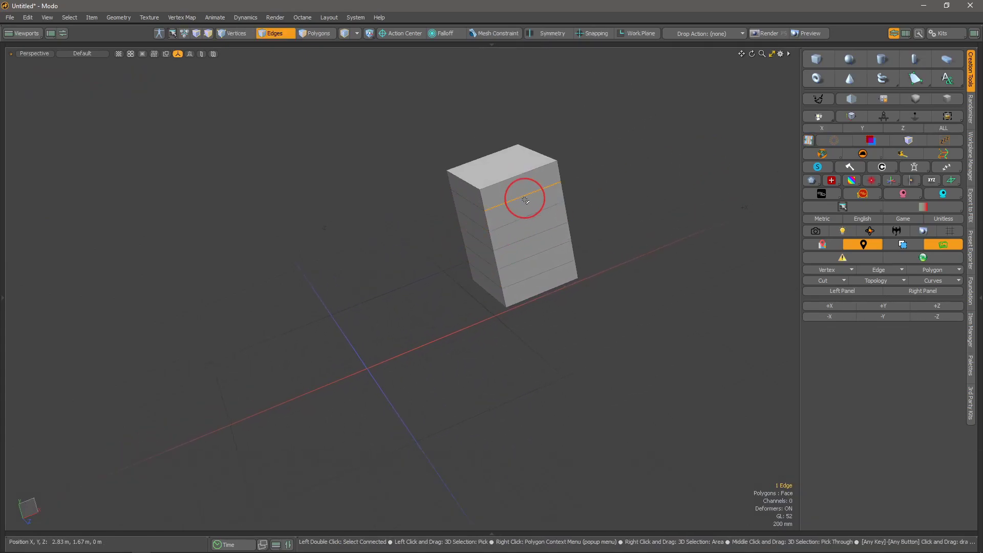
left_click(834, 140)
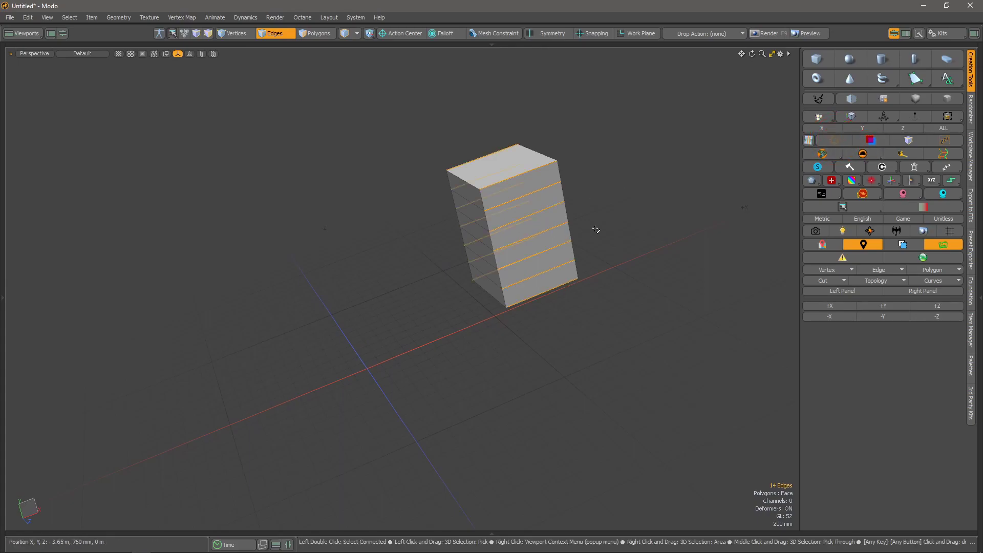
left_click(836, 144)
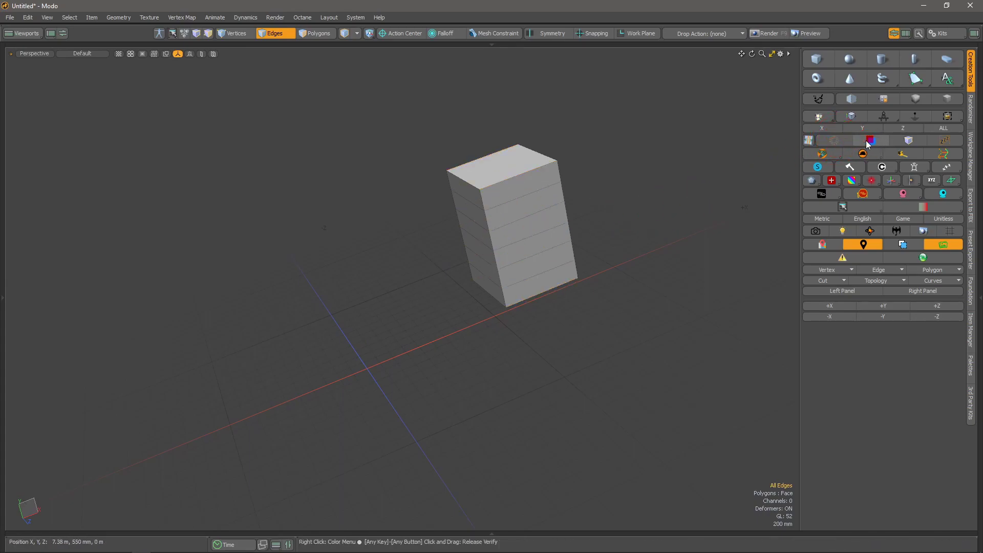
Select the five horizontal cut edges on the side face, and replace them with the uppermost edge's full ring
left_click_drag(533, 204, 536, 265)
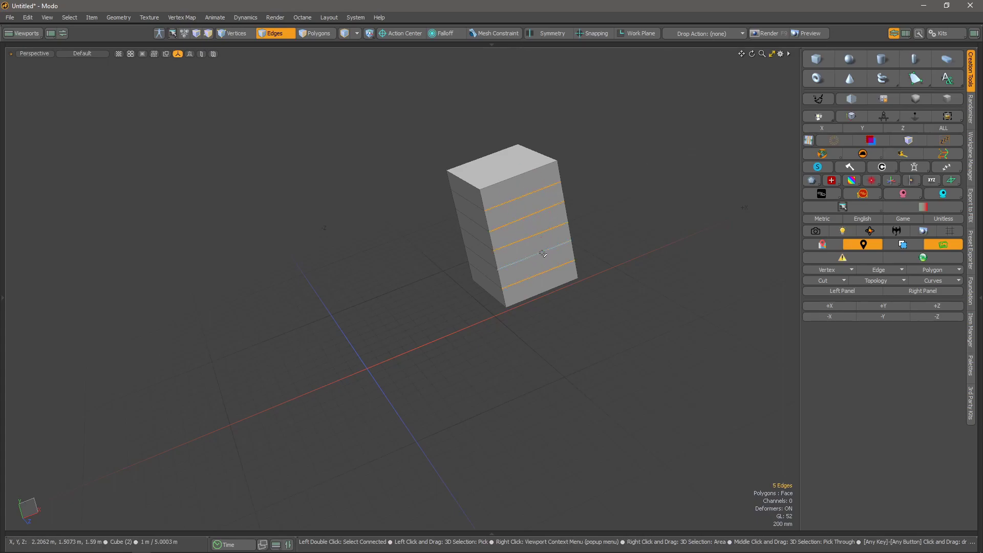
left_click(533, 192)
key("alt+l")
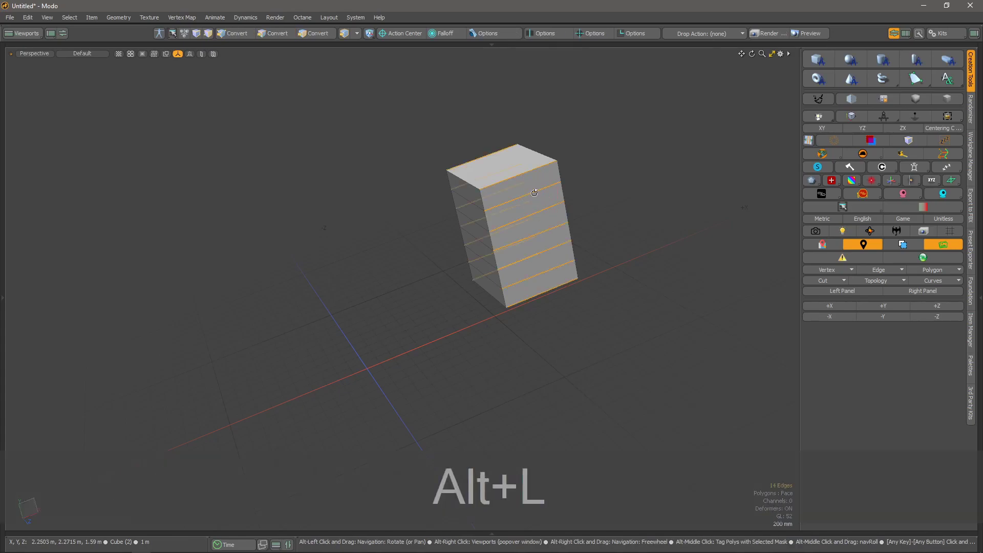
left_click_drag(554, 179, 543, 220, "alt")
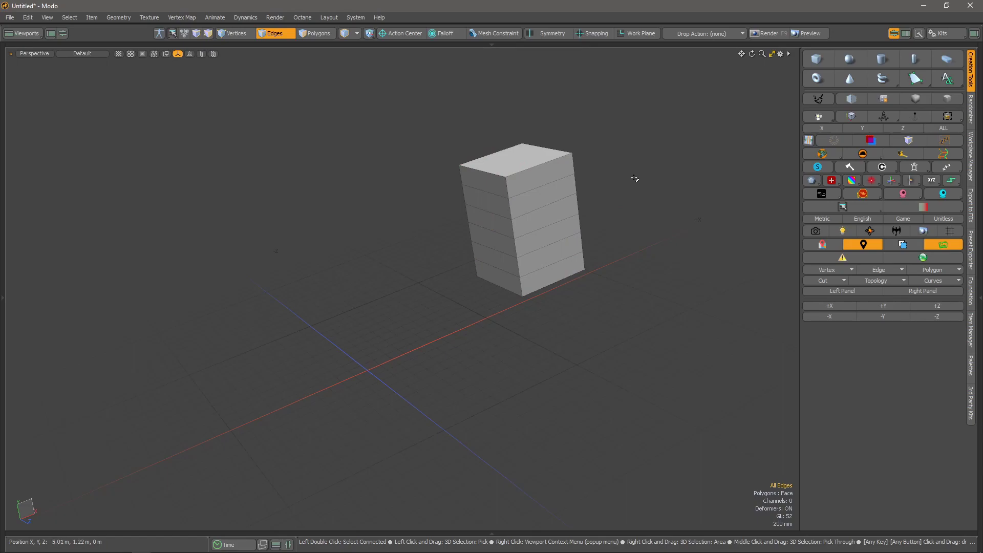
Replace the sliced block with a new unit cube item subdivided into a 4 × 4 grid on each face
left_click_drag(478, 222, 478, 231, "alt")
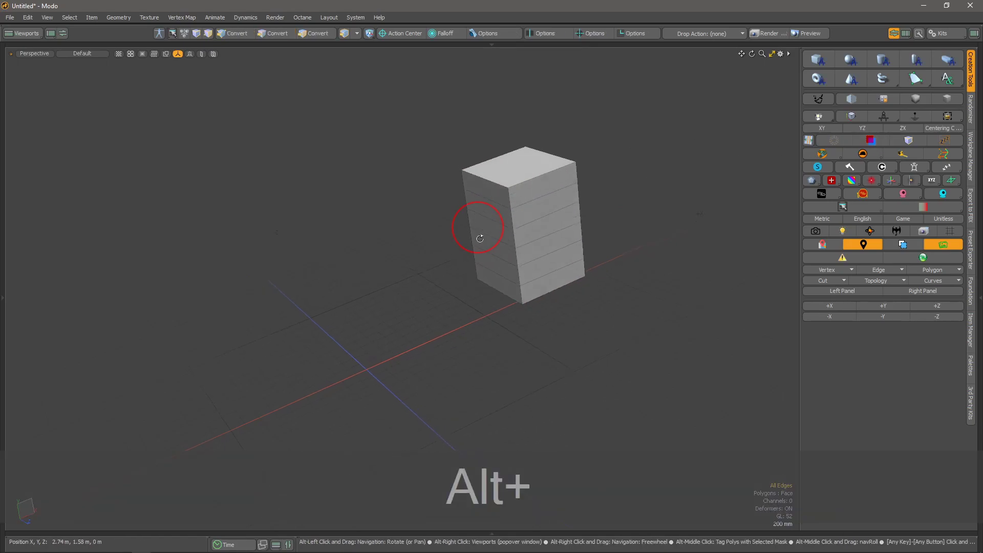
key("ctrl+alt+x")
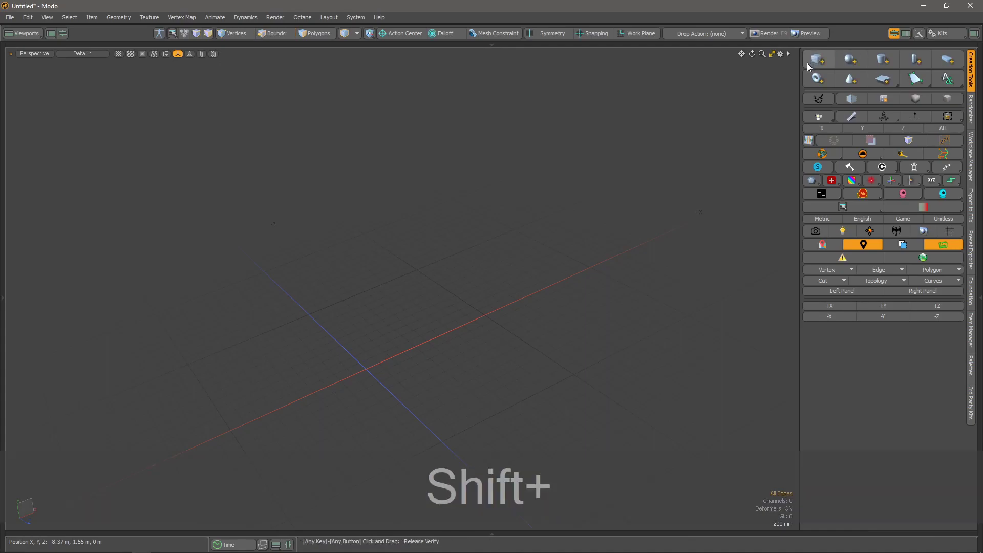
left_click(808, 62, "shift")
key("shift+ctrl+d")
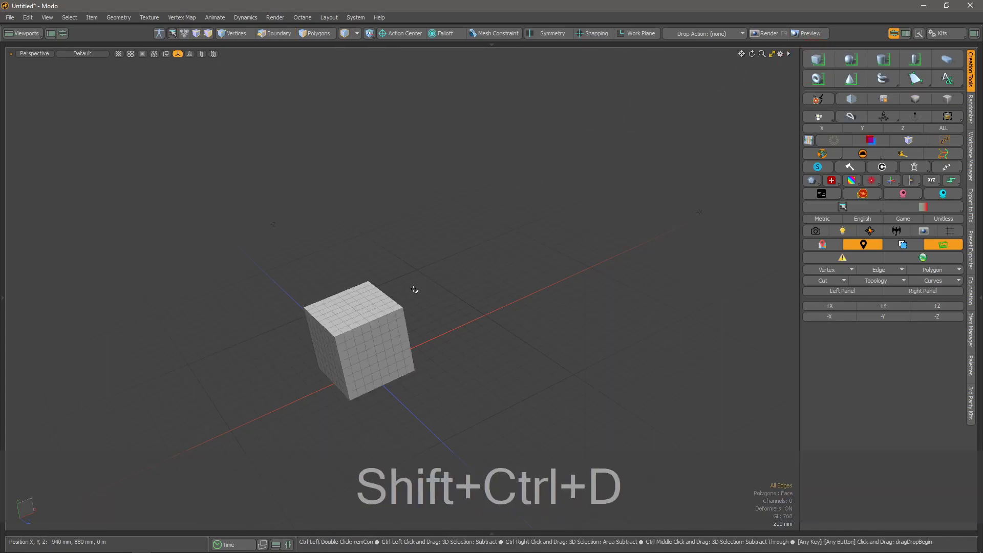
key("ctrl+z")
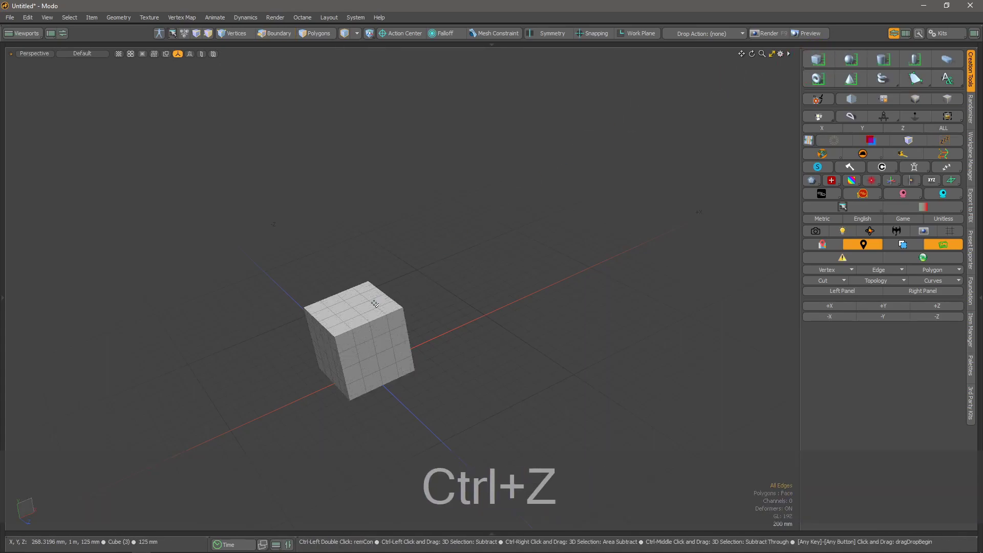
Select the polygon at the far corner of the cube's top face and raise it slightly along Y
key("space")
key("space")
left_click(366, 287)
key("w")
left_click_drag(362, 276, 360, 267)
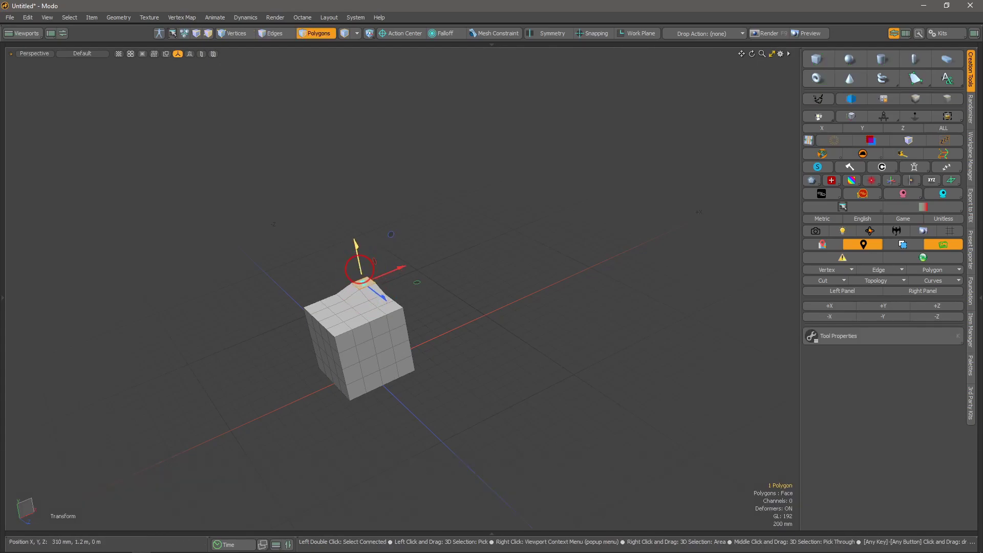
left_click_drag(338, 308, 333, 317, "alt")
right_click_drag(333, 317, 329, 334, "alt")
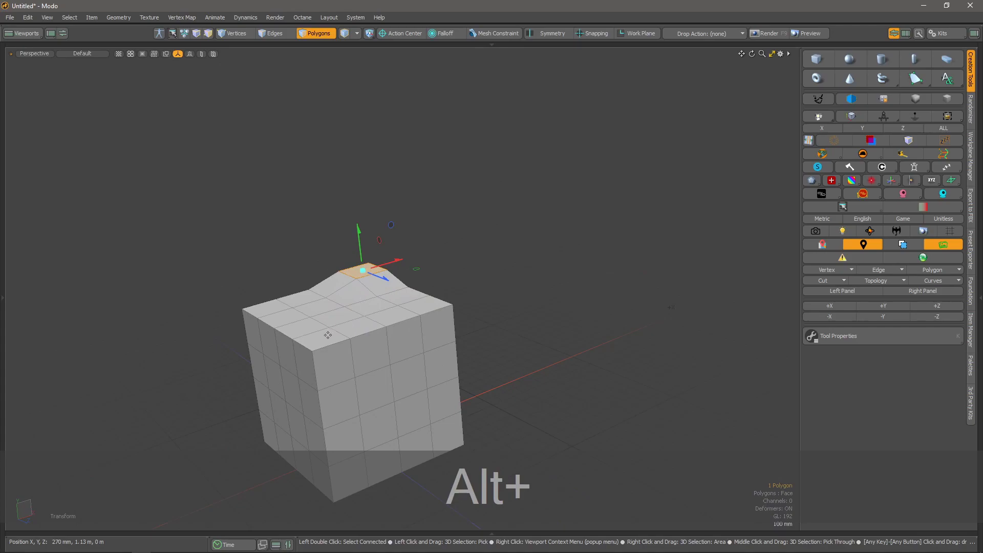
Select the polygon at the near corner of the cube's top face and extend it to the entire top with coplanar selection
key("alt+space")
left_click(324, 344)
left_click_drag(397, 312, 386, 329, "alt")
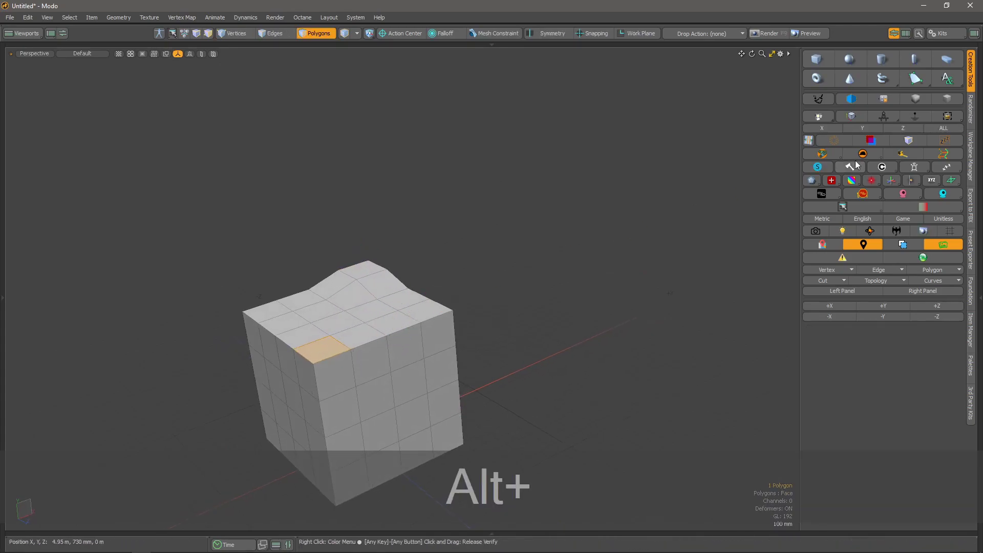
left_click(870, 139)
left_click(343, 330)
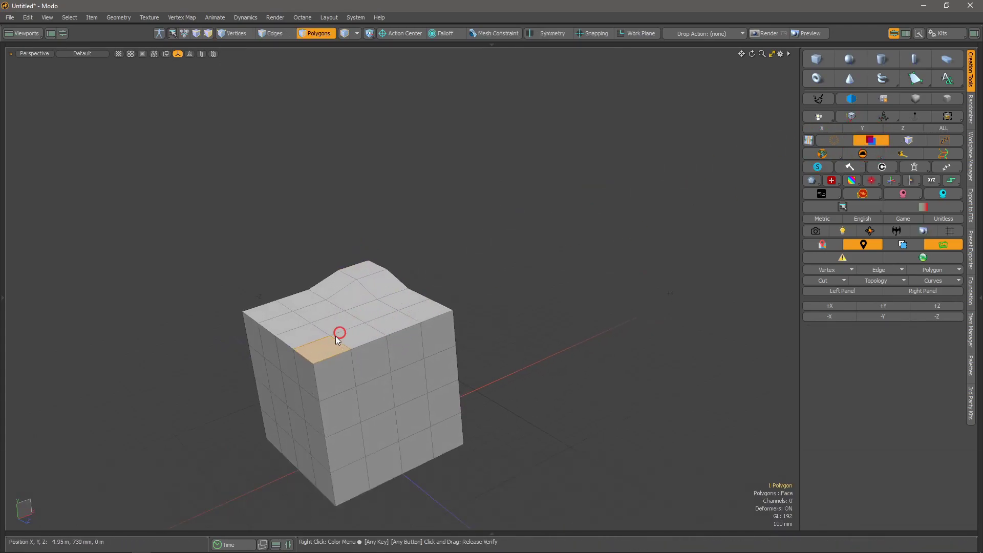
left_click(330, 348)
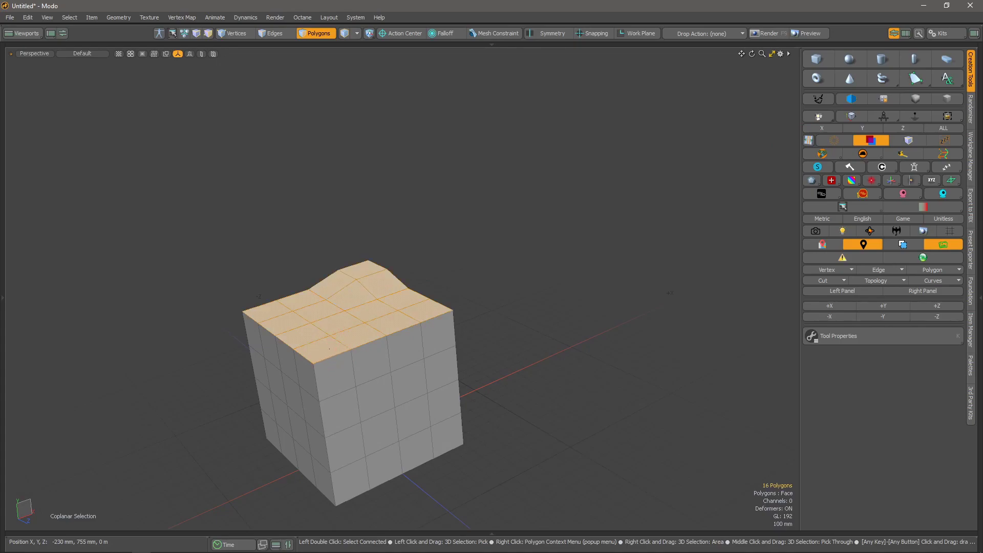
Narrow the coplanar selection to the flat polygons of the top face, excluding the raised far corner, and drop the tool
left_click(329, 349)
left_click_drag(328, 349, 272, 345, "alt")
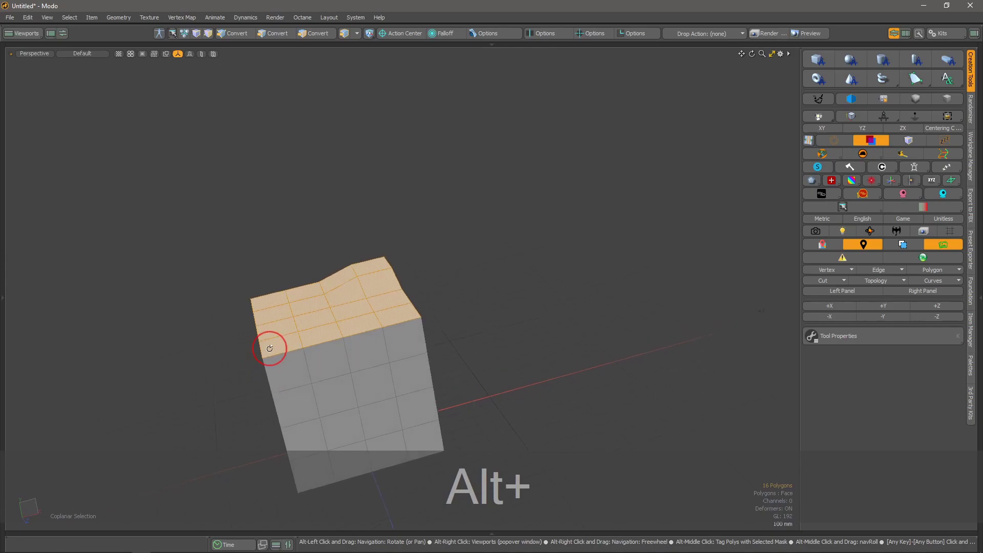
left_click_drag(307, 324, 371, 329, "alt")
left_click(351, 296, "alt")
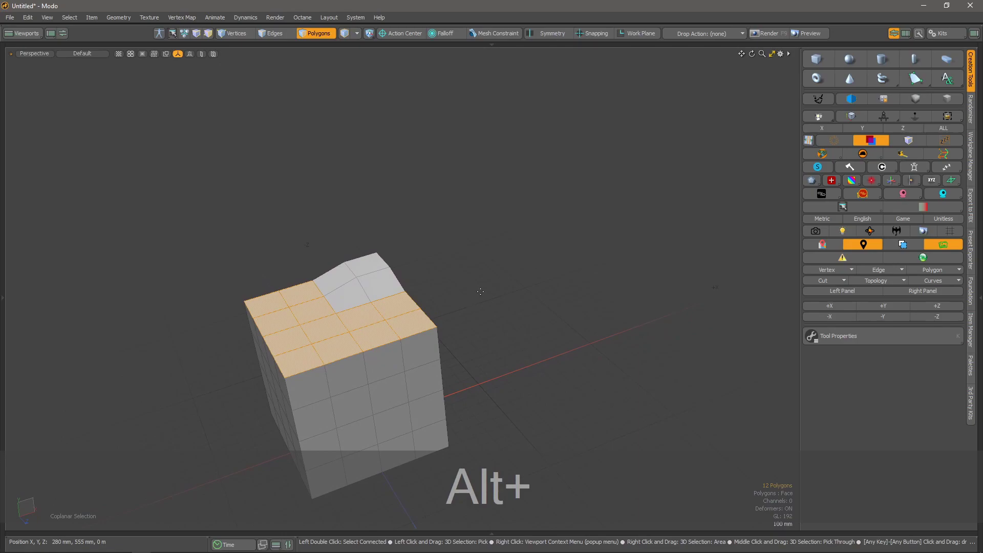
key("alt+space")
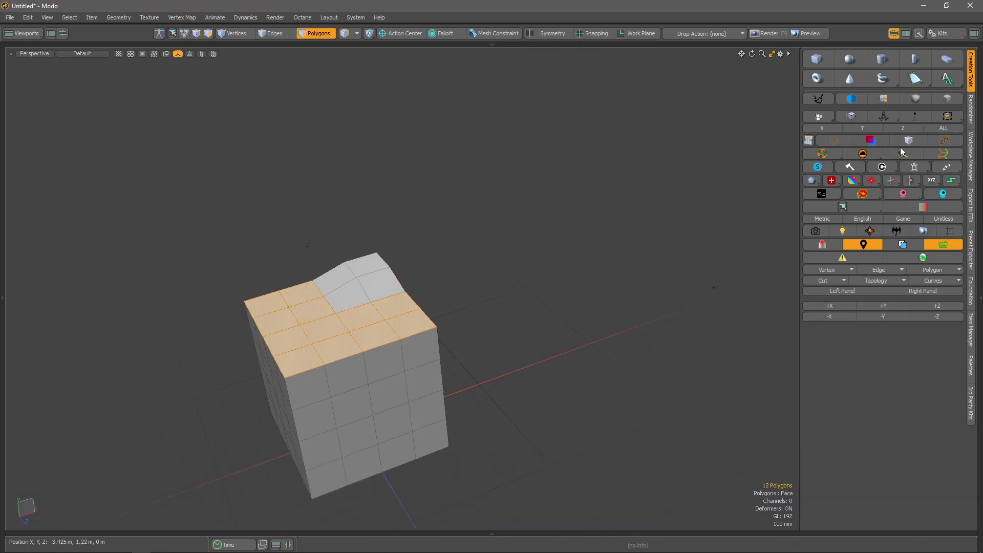
Switch to edge selection and select a stepped run of five connected edges across the cube's front side face
left_click(910, 146)
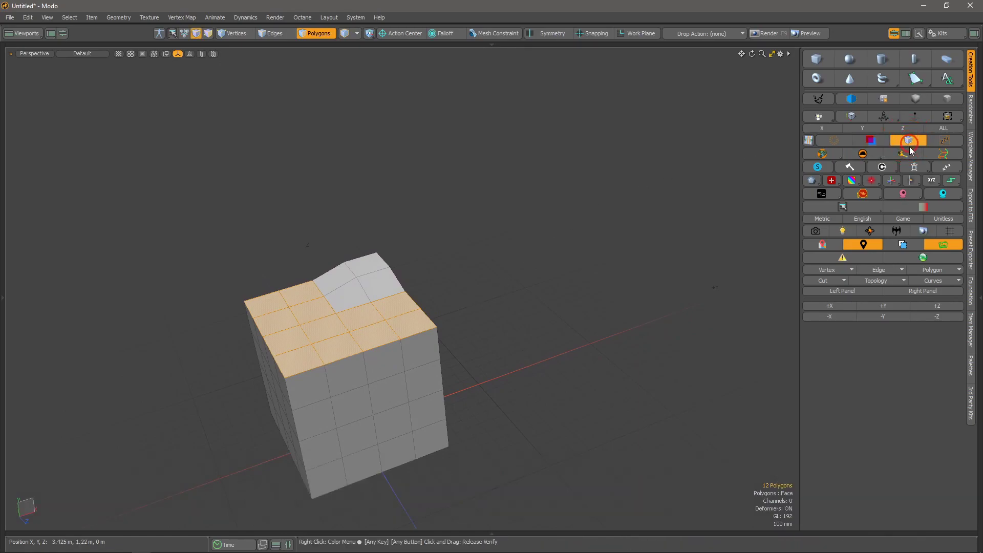
key("space")
key("space")
left_click(439, 358)
left_click(417, 374)
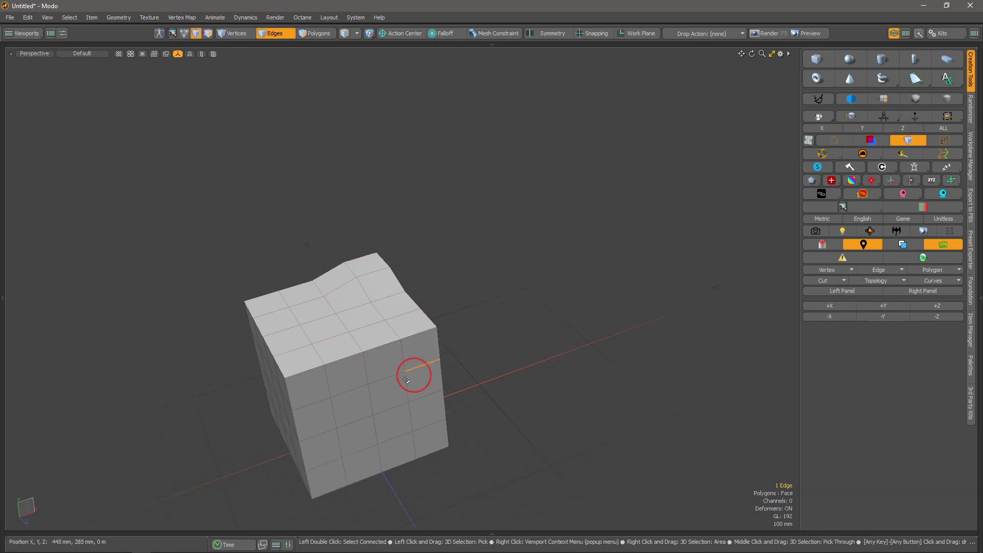
left_click(322, 431, "shift")
left_click_drag(324, 406, 478, 272, "alt+shift")
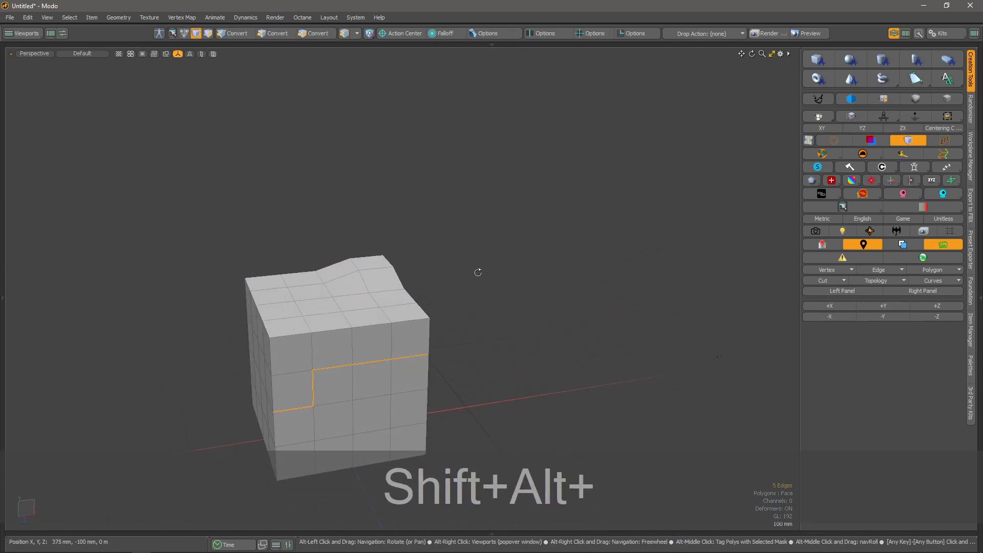
Turn on lazy selection, select the edge beside the top face's near-right corner, and switch the special selection modes off
left_click(945, 140)
left_click(408, 309)
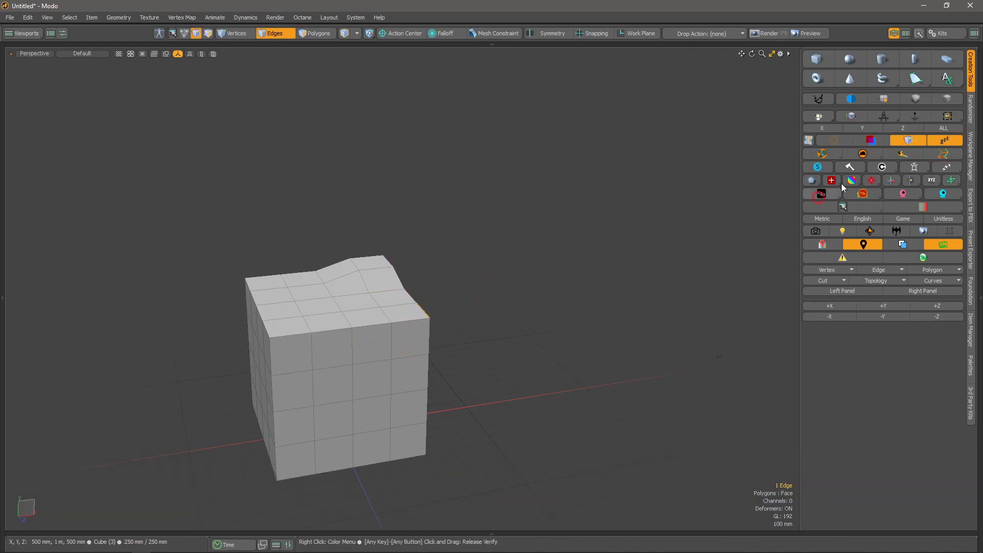
left_click(909, 141)
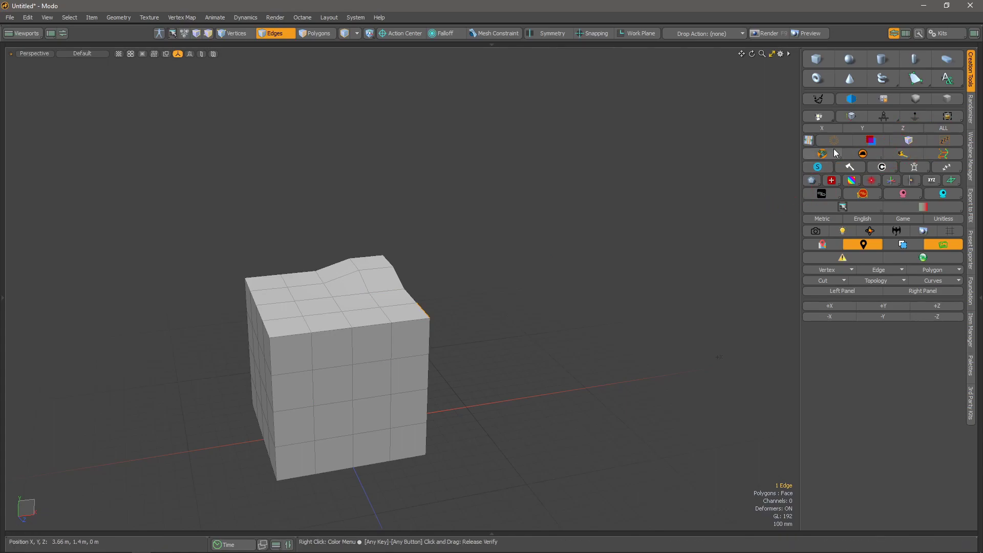
Open the Center Pivot Mesh Tools and look over their center, pivot and mesh placement options
left_click(819, 155)
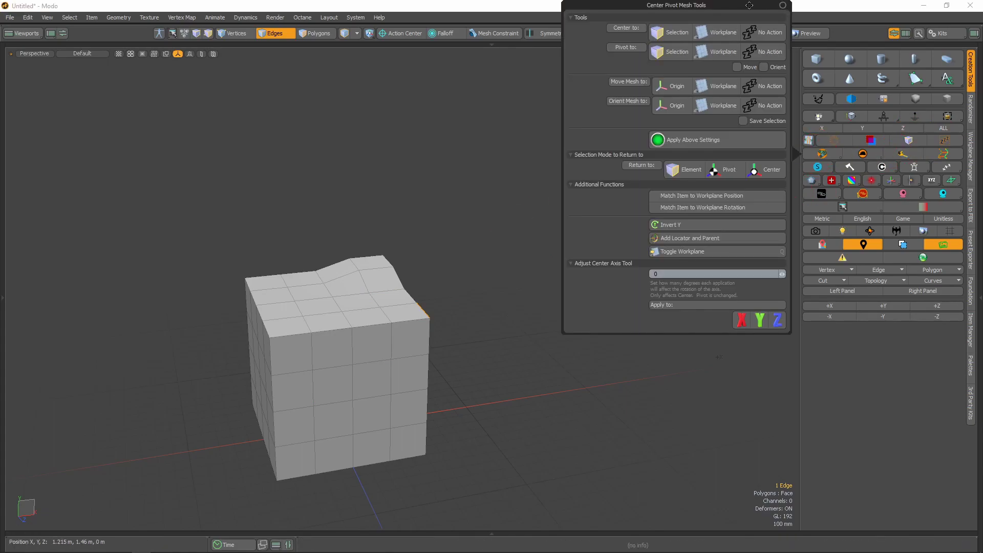
left_click_drag(786, 8, 706, 36)
left_click(704, 35)
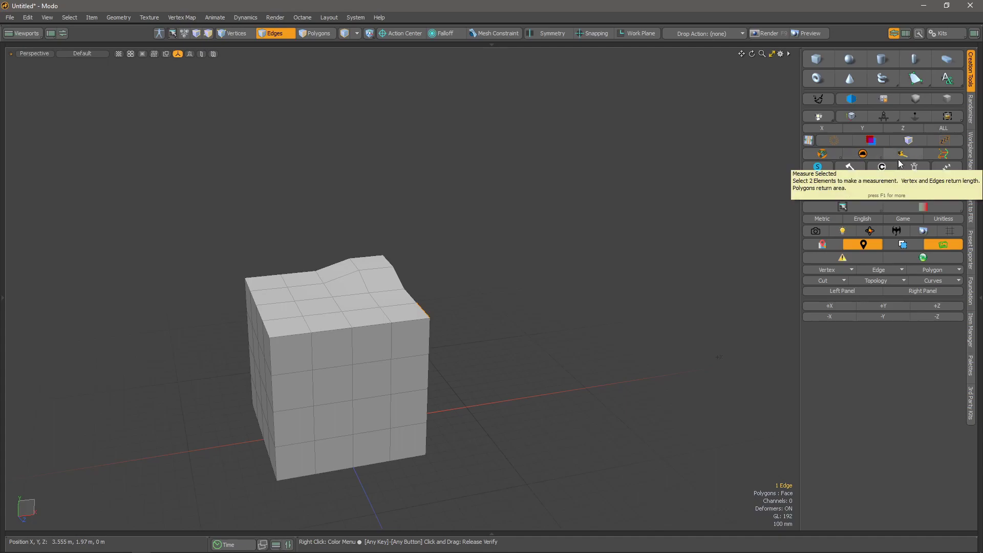
Cut away the cube's geometry and open the Configure Backdrop options from the Construction Tools as a floating window
left_click(862, 153)
left_click(760, 72)
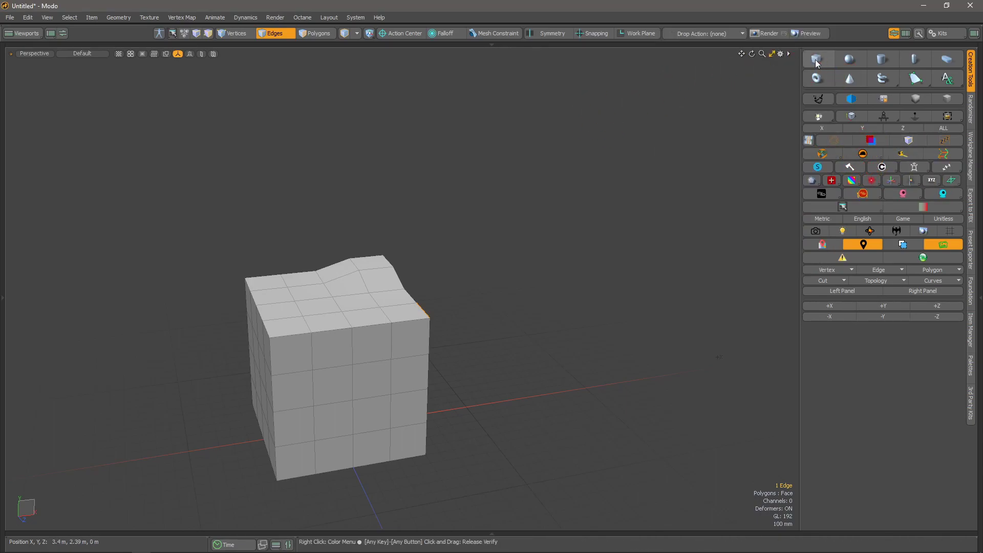
key("ctrl+x")
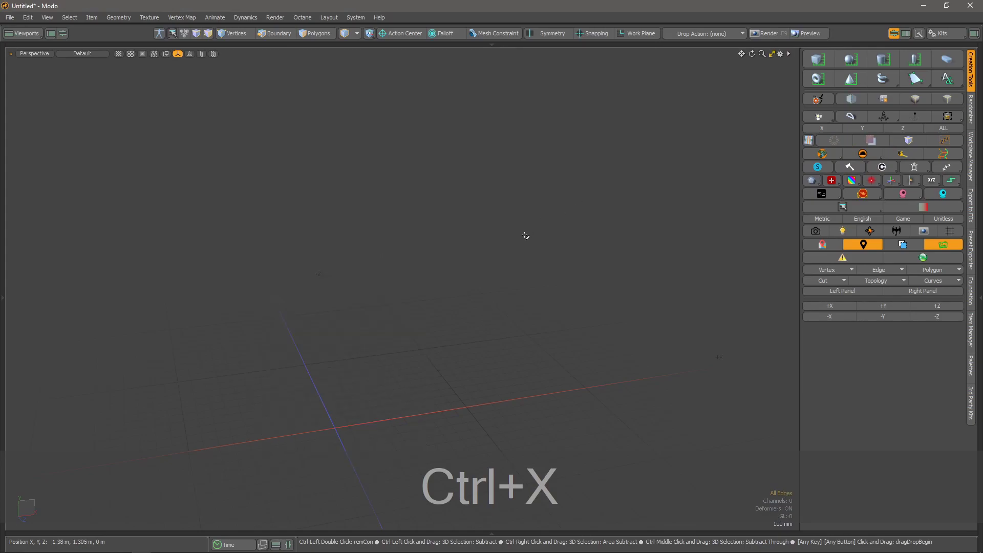
left_click(863, 153)
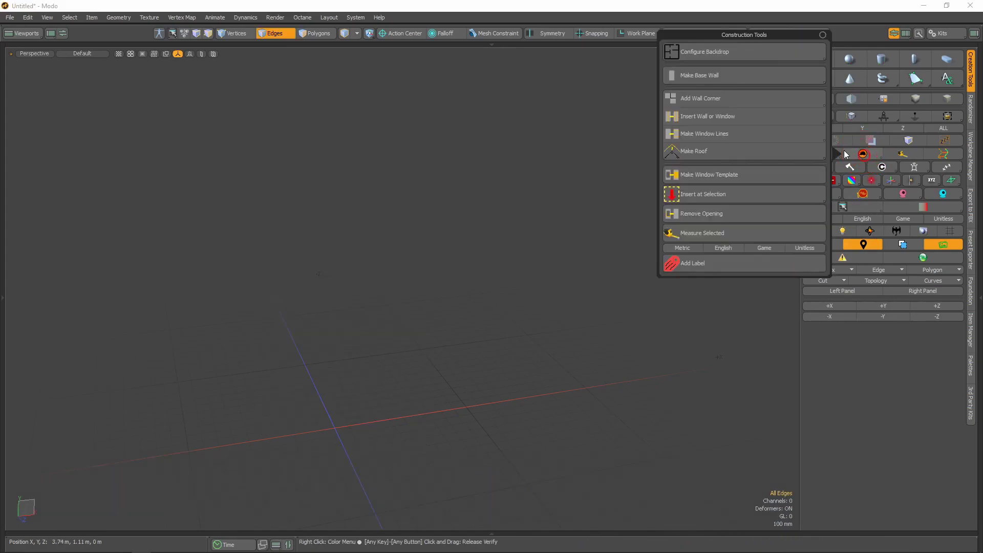
left_click(714, 50)
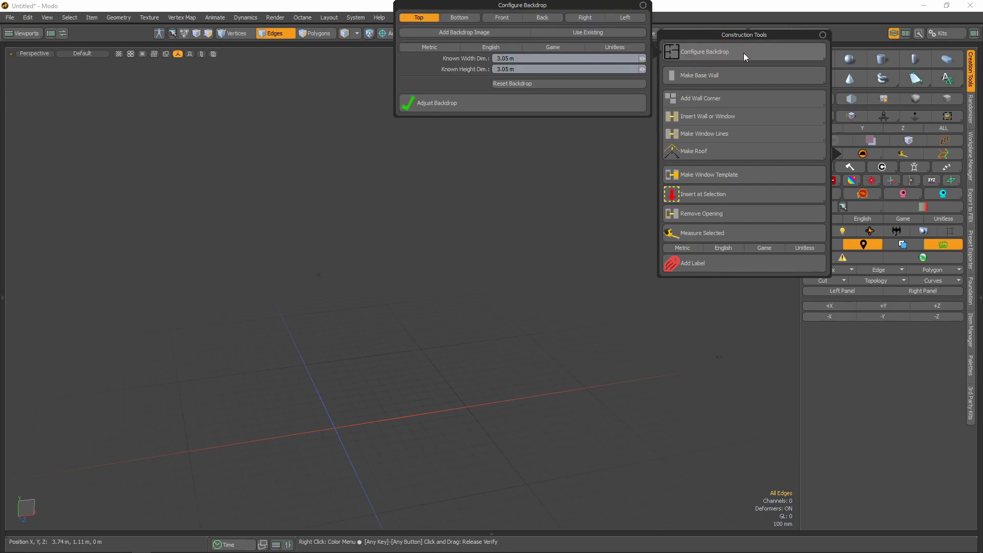
left_click_drag(612, 9, 217, 73)
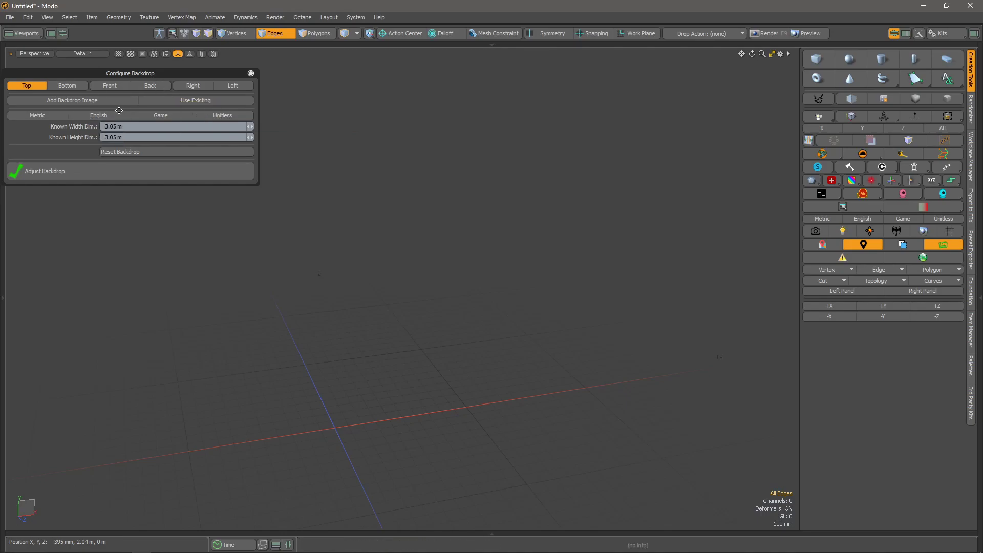
Add a Front backdrop named front, using the image Honda Civic (1994).png
left_click(106, 86)
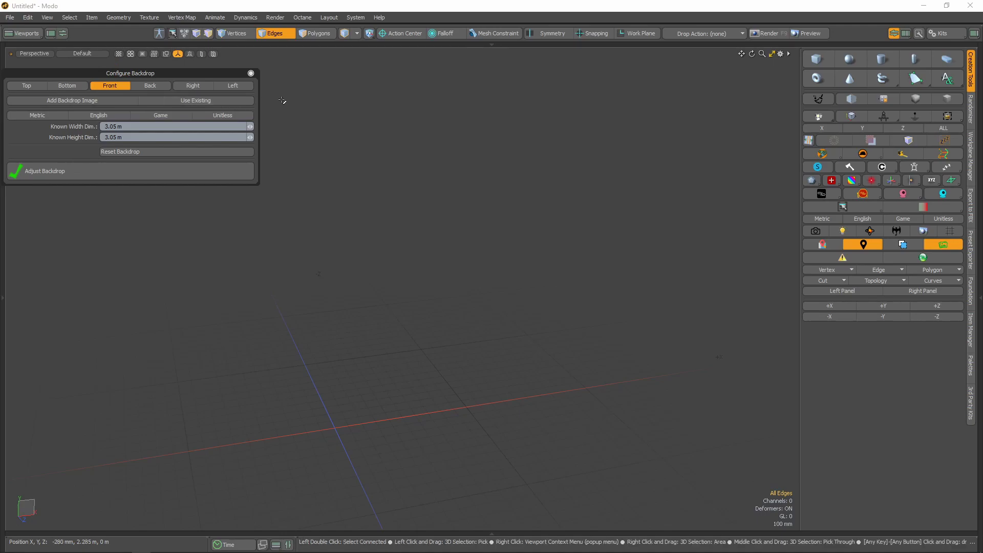
left_click(67, 100)
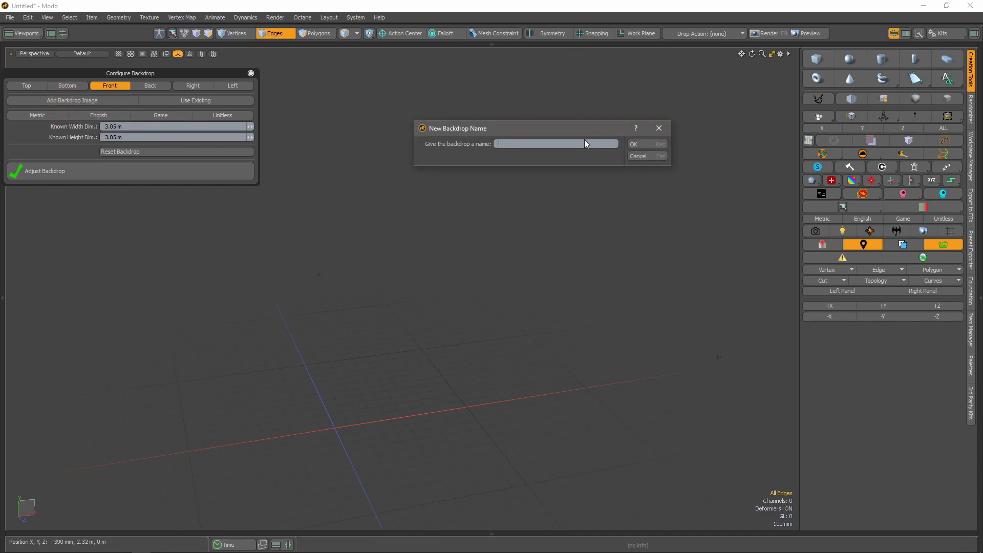
type("FRONT")
key("Return")
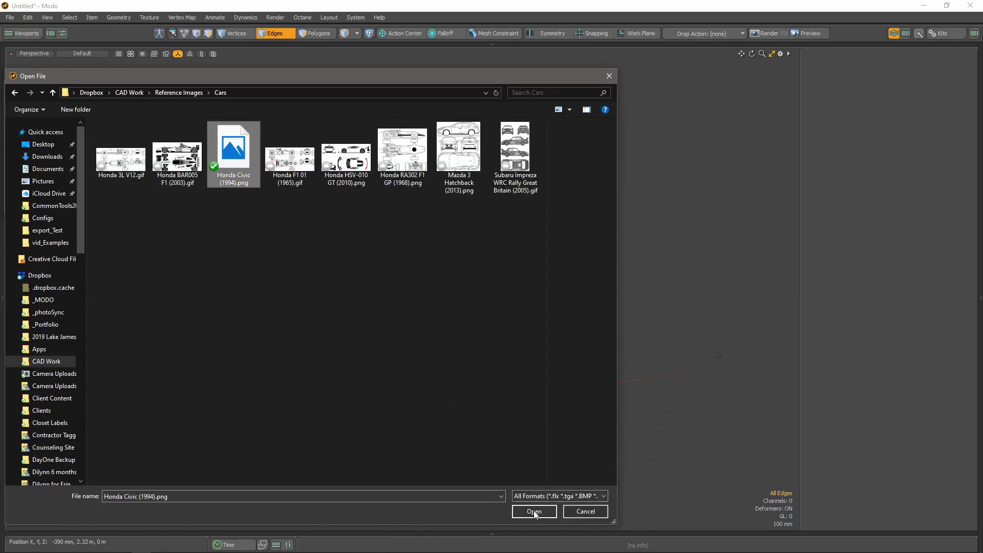
left_click(533, 511)
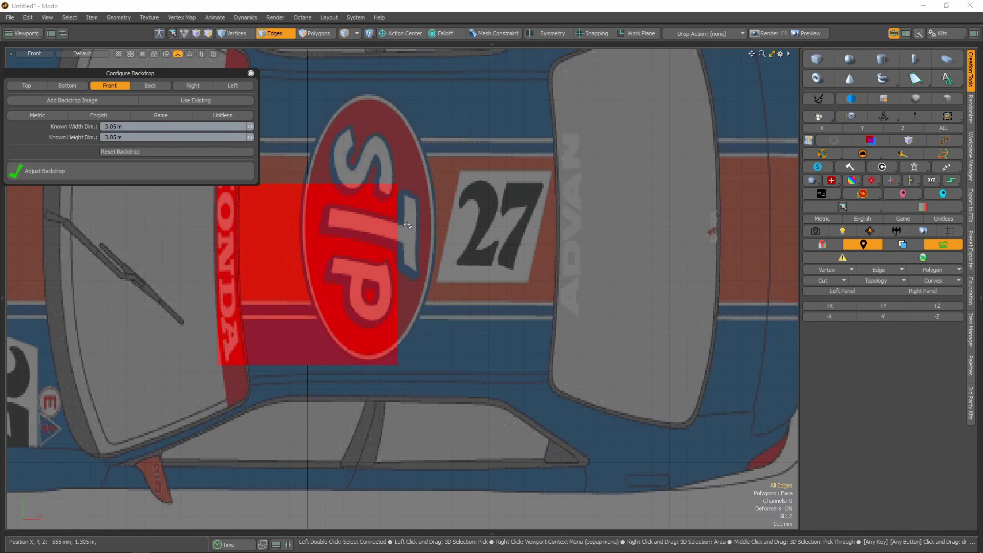
scroll(400, 219, "down", 6)
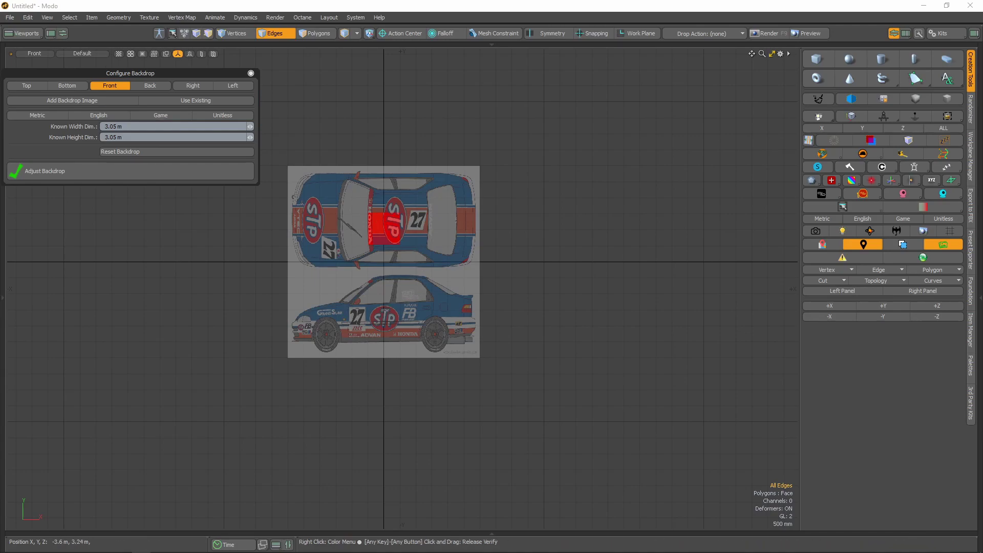
Move the red reference box onto the nose of the car's side view, aligning it with the front bumper
key("alt+Tab")
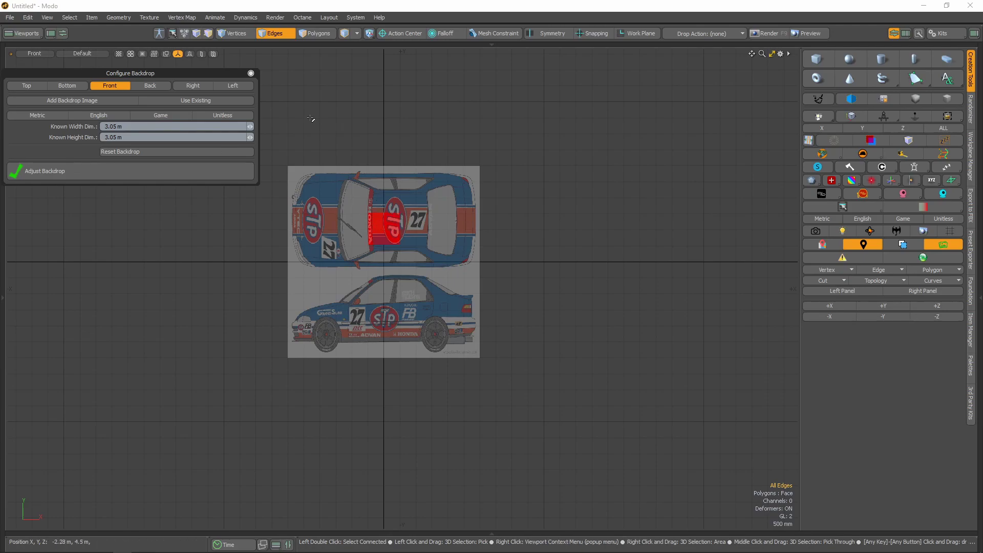
key("space")
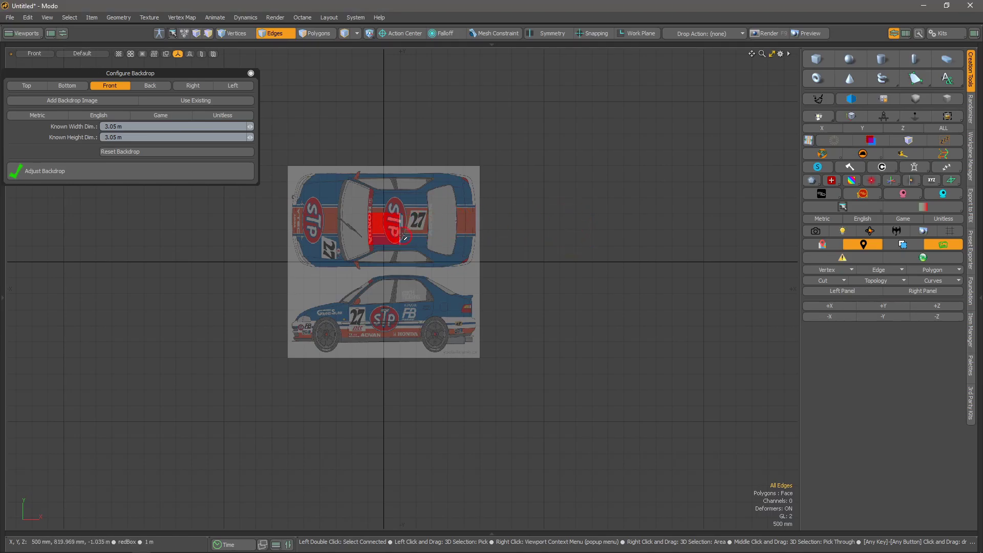
scroll(386, 223, "up", 5)
scroll(386, 223, "down", 3)
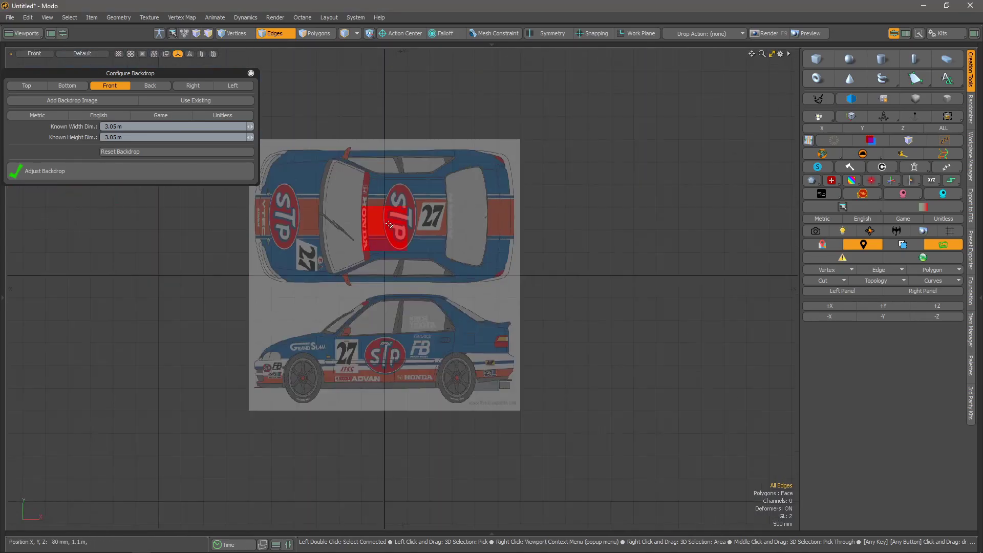
key("w")
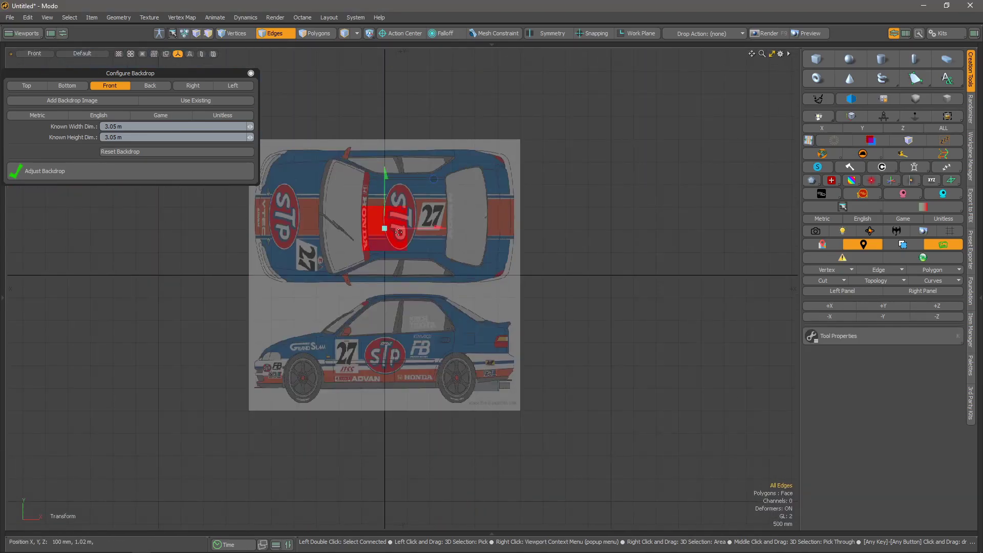
left_click_drag(432, 181, 327, 317)
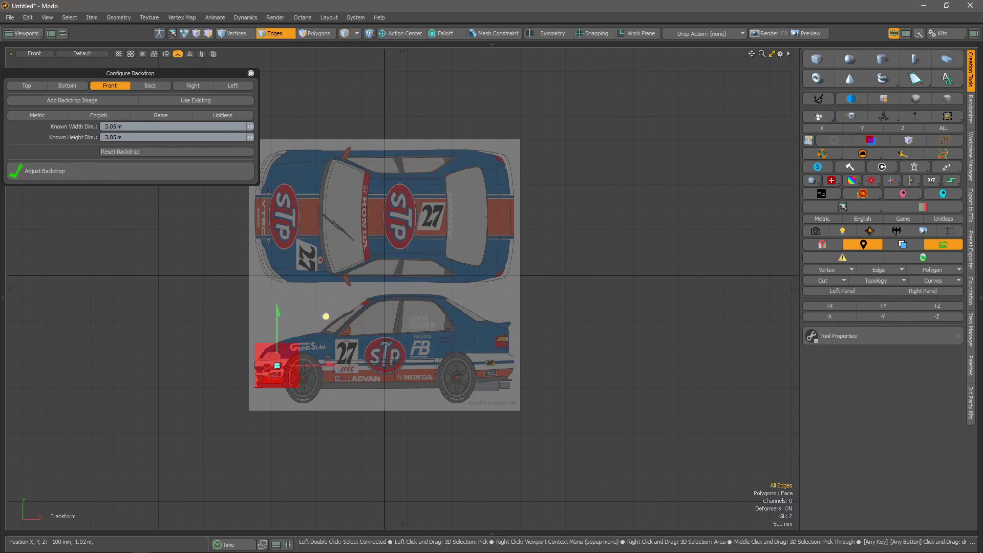
Select the reference box's right edge and move it along X to the rear bumper of the side-view car
key("space")
left_click(300, 365)
key("w")
key("w")
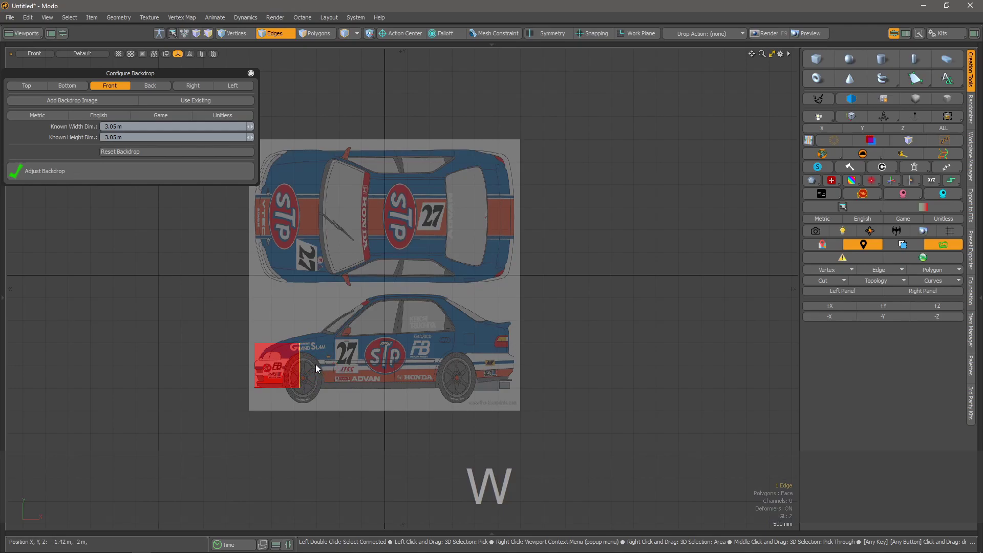
key("w")
left_click_drag(324, 370, 543, 371)
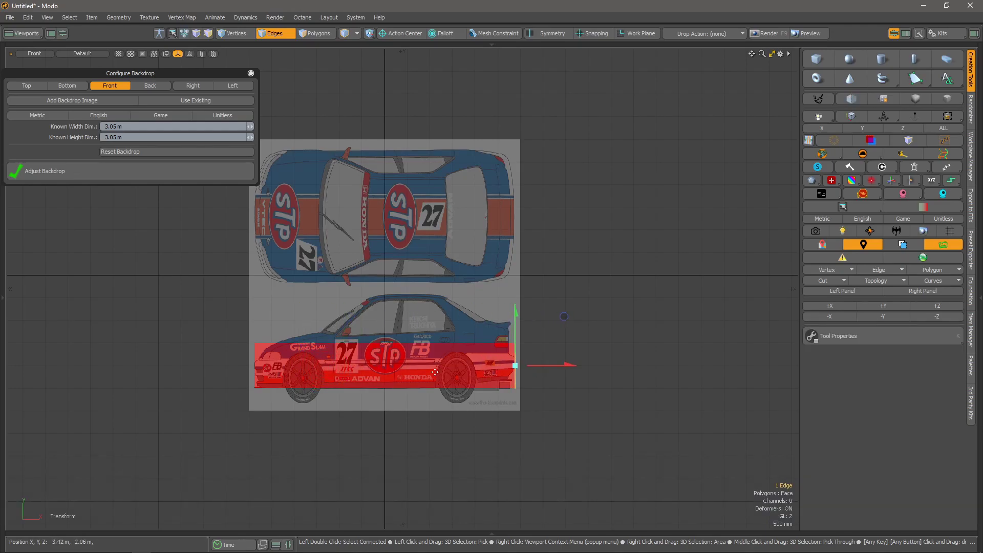
Raise the reference box's top edge to the roofline of the side-view car and clear the selection
key("space")
left_click(398, 342)
key("w")
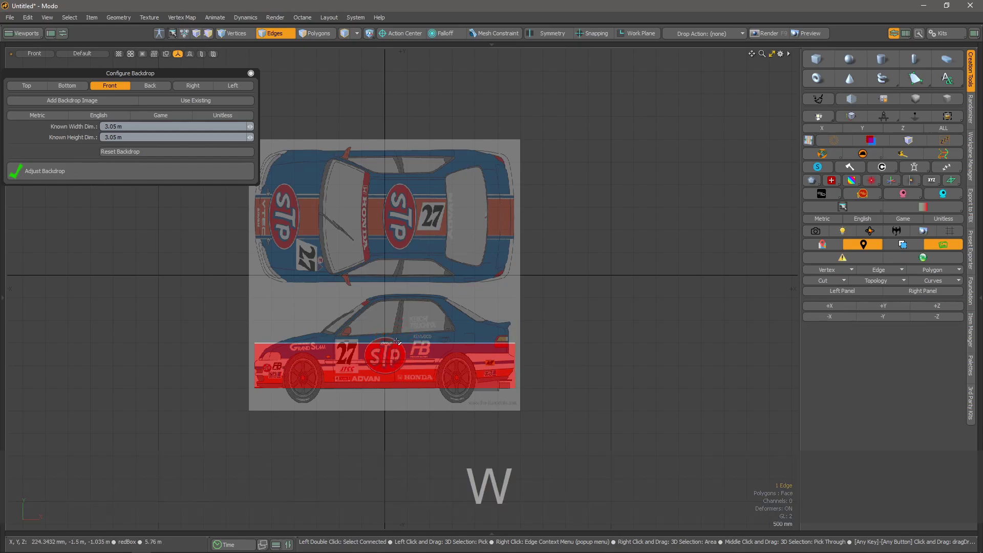
left_click_drag(385, 307, 385, 258)
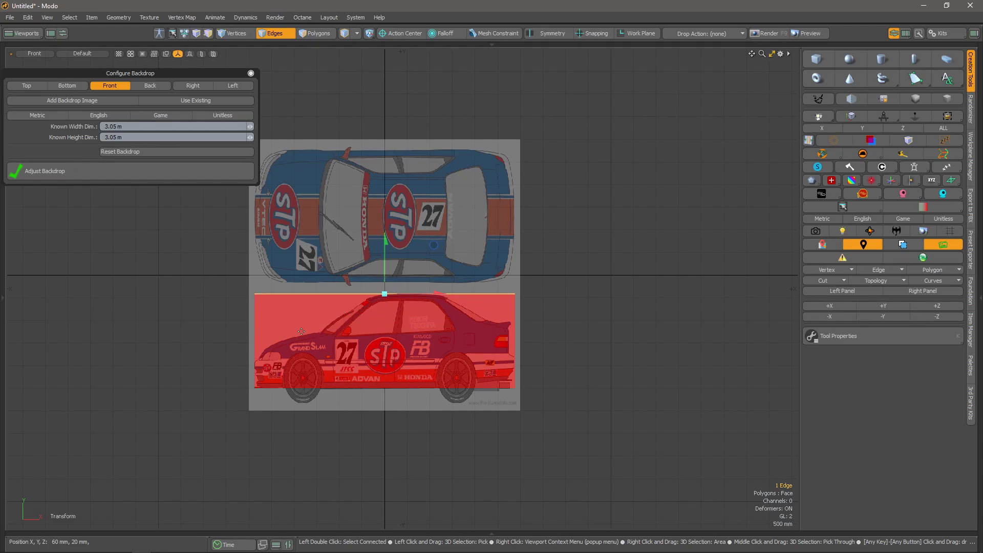
key("space")
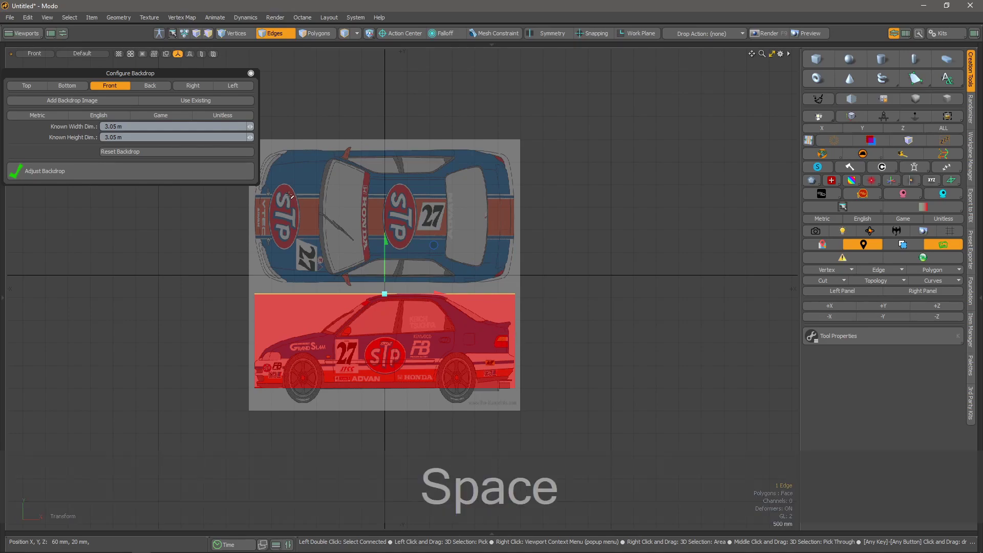
left_click(620, 336)
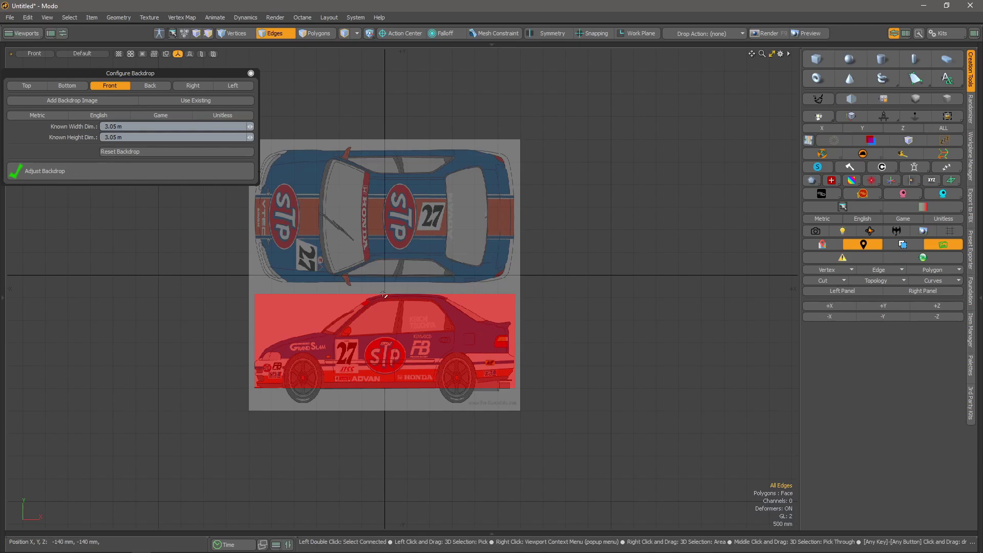
Switch to item selection and select the redBox mesh item in the scene's item list, revealing the list only for that
key("shift+space")
left_click(375, 339)
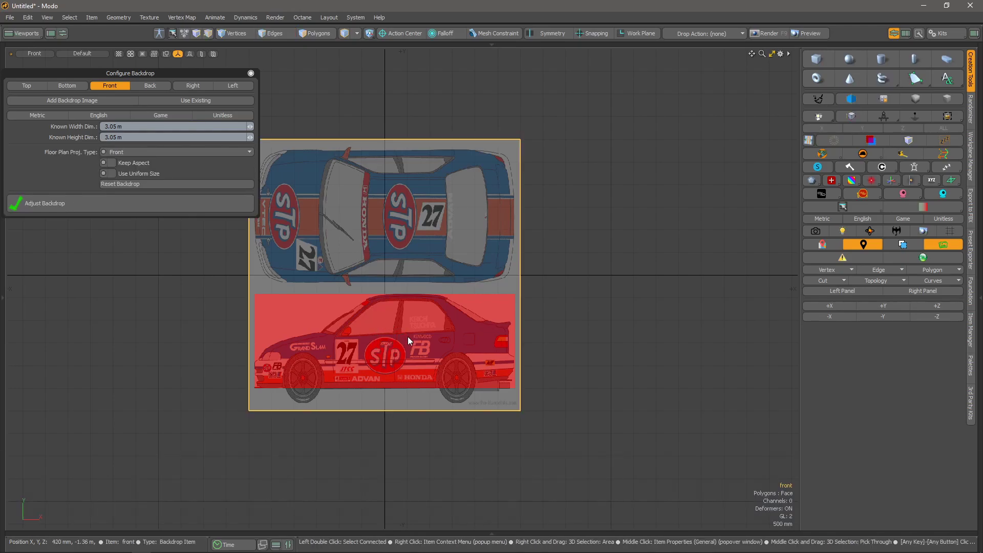
left_click(926, 291)
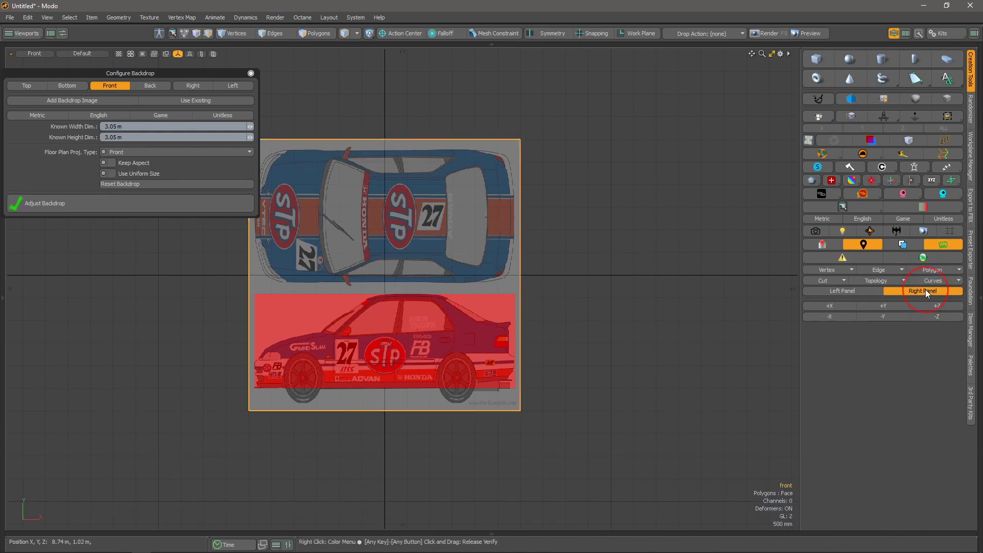
left_click(881, 143)
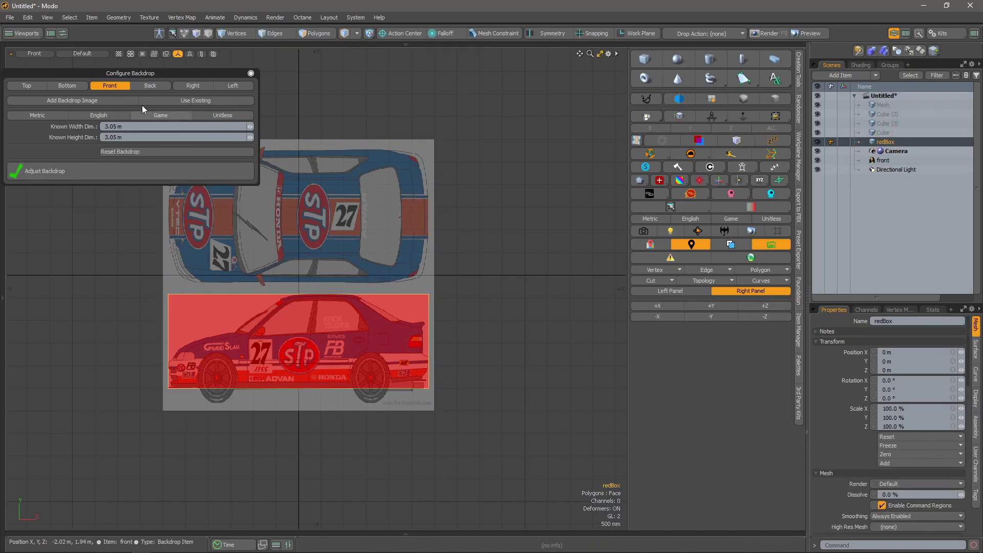
left_click(747, 291)
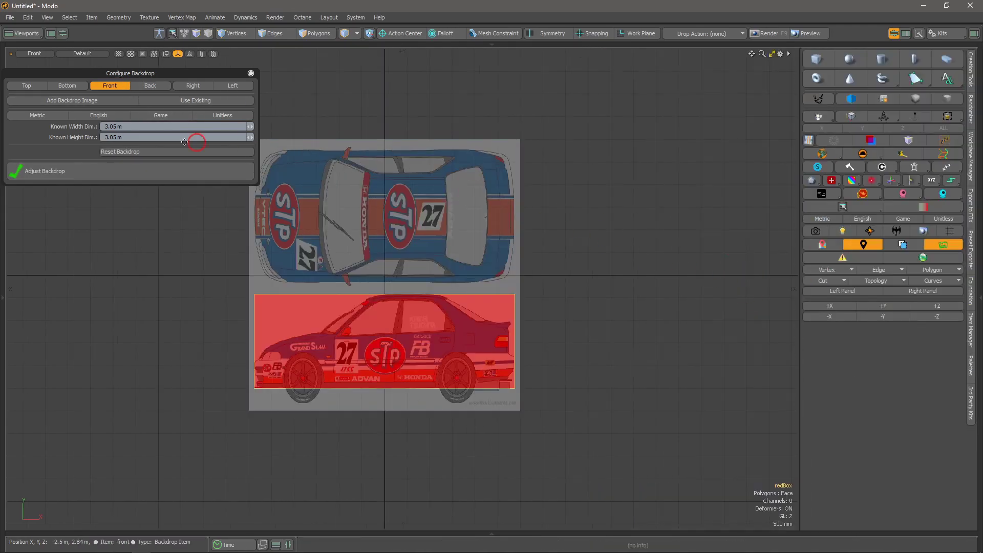
Set the backdrop's known width to 183" and its known height to 57"
left_click(82, 126)
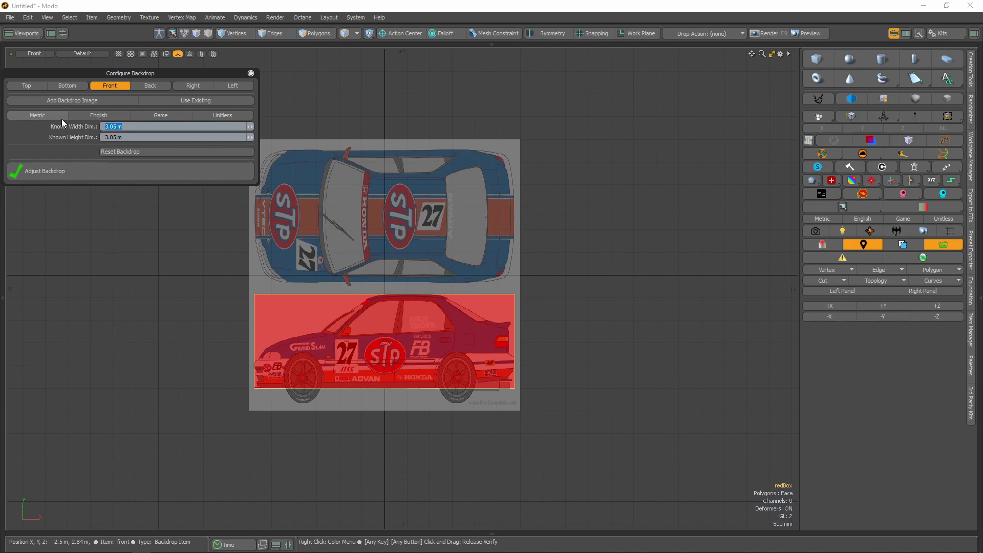
type("183'")
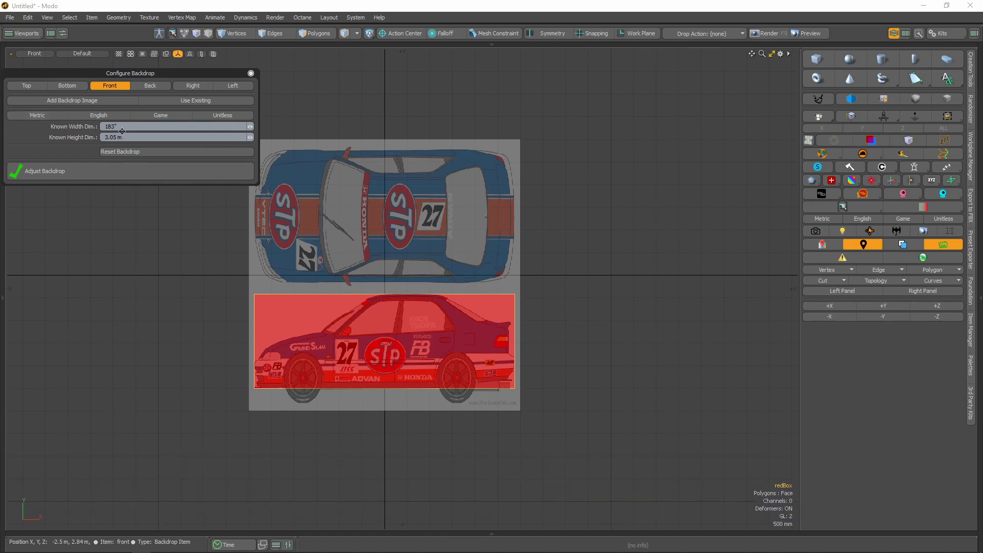
key("Tab")
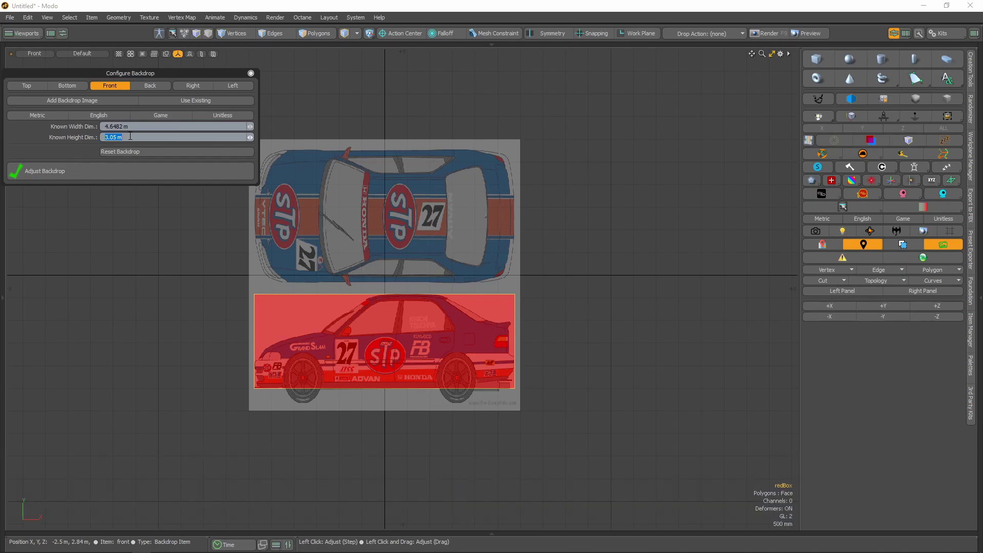
type("57")
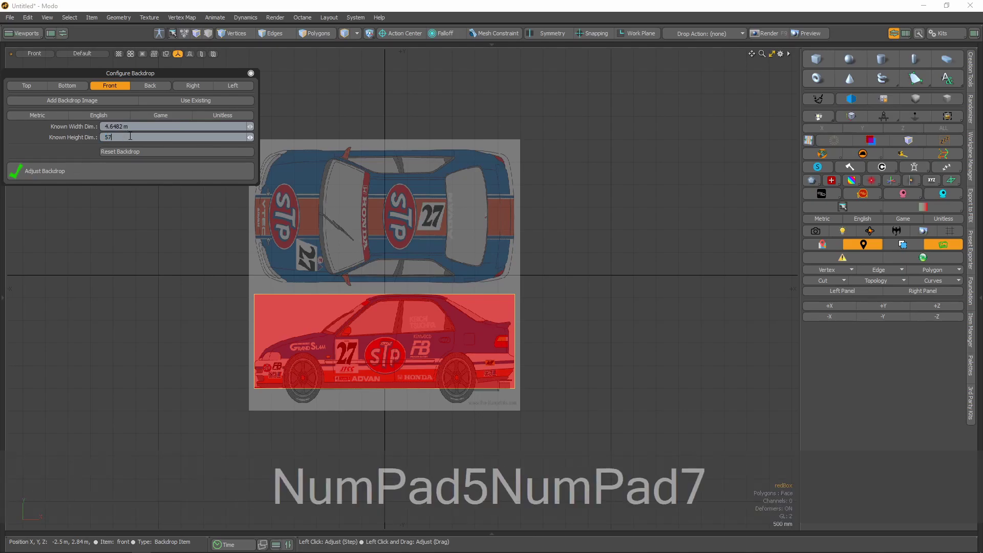
type("\"")
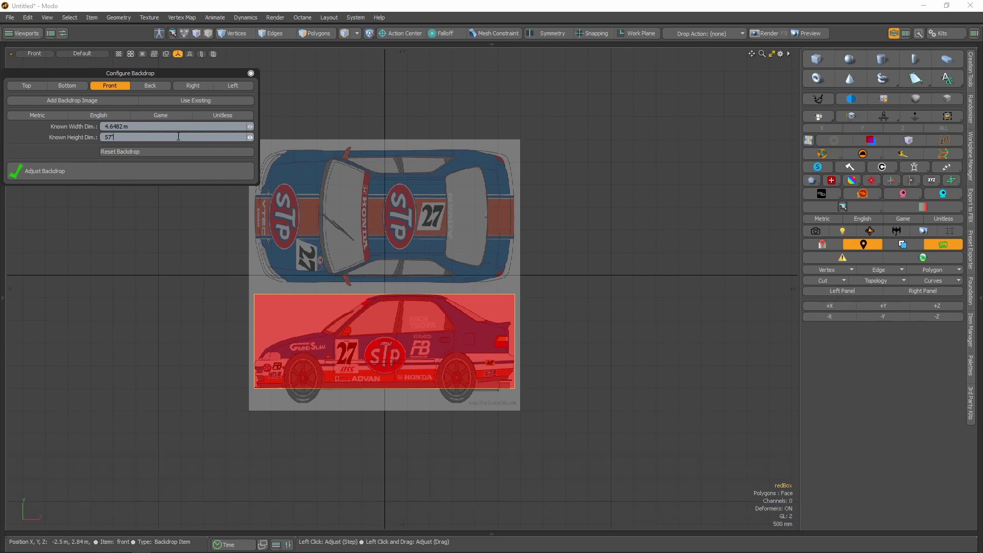
key("Tab")
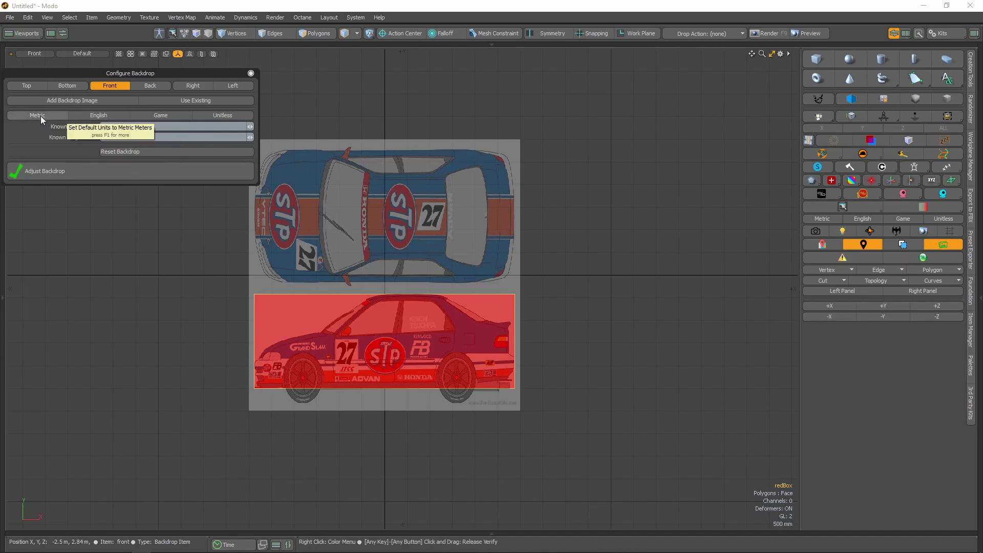
Switch the default units to English and re-enter the backdrop's known width as 183"
left_click(87, 116)
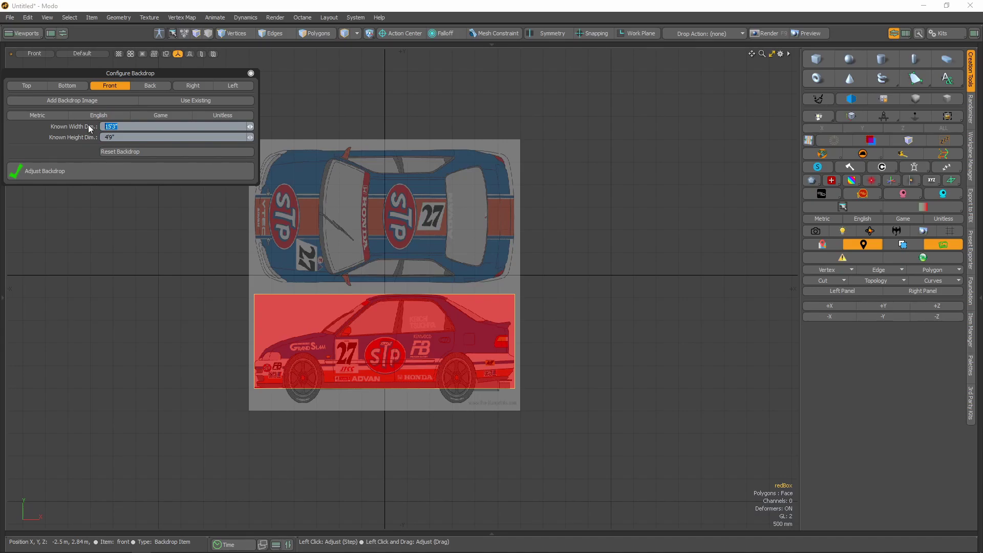
type("183")
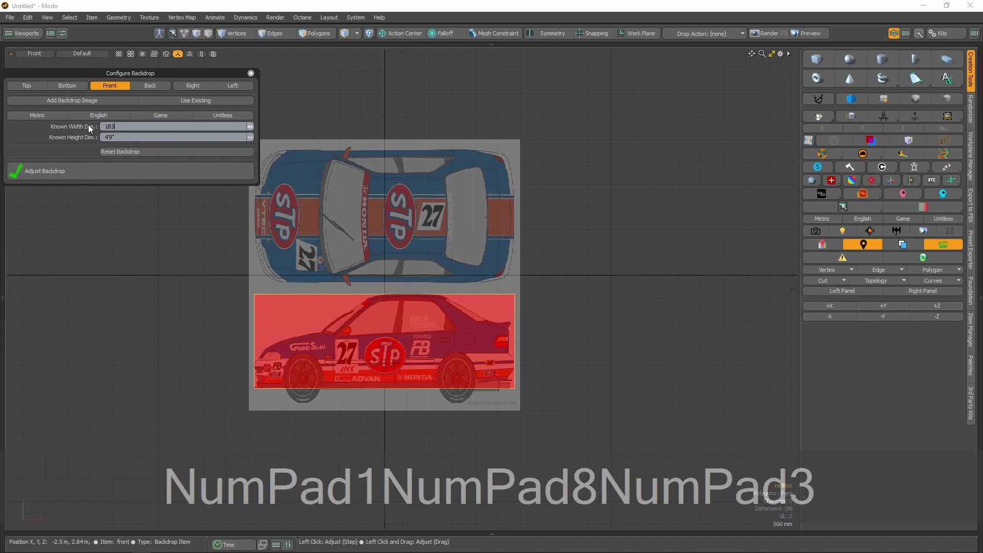
type("'")
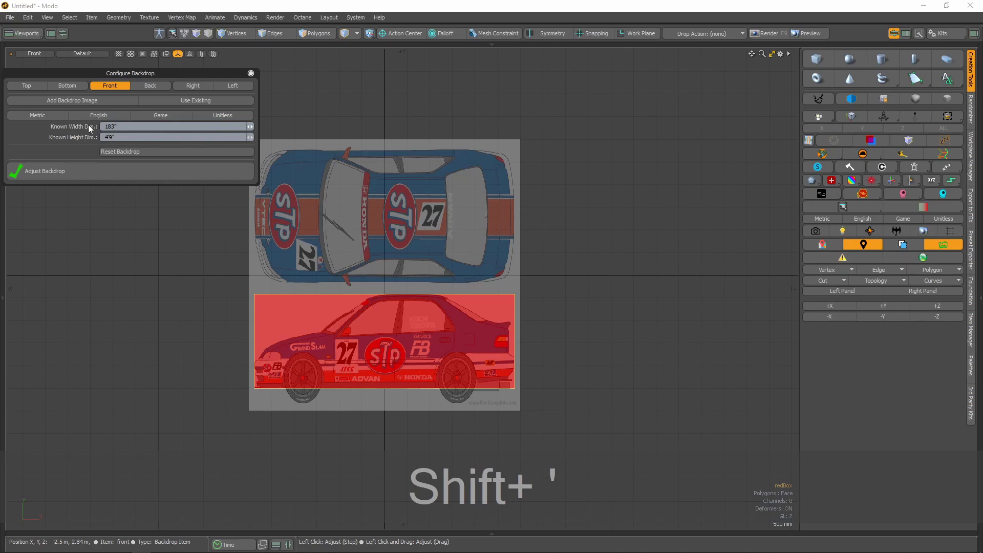
key("Tab")
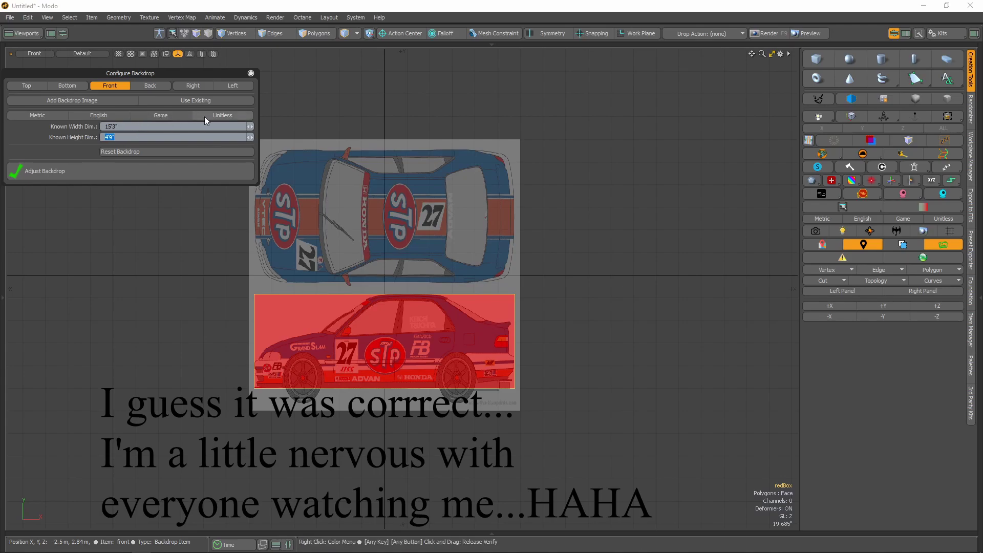
Try the Game, Unitless and English unit systems on the backdrop dimensions and set the default units to Metric
left_click(160, 115)
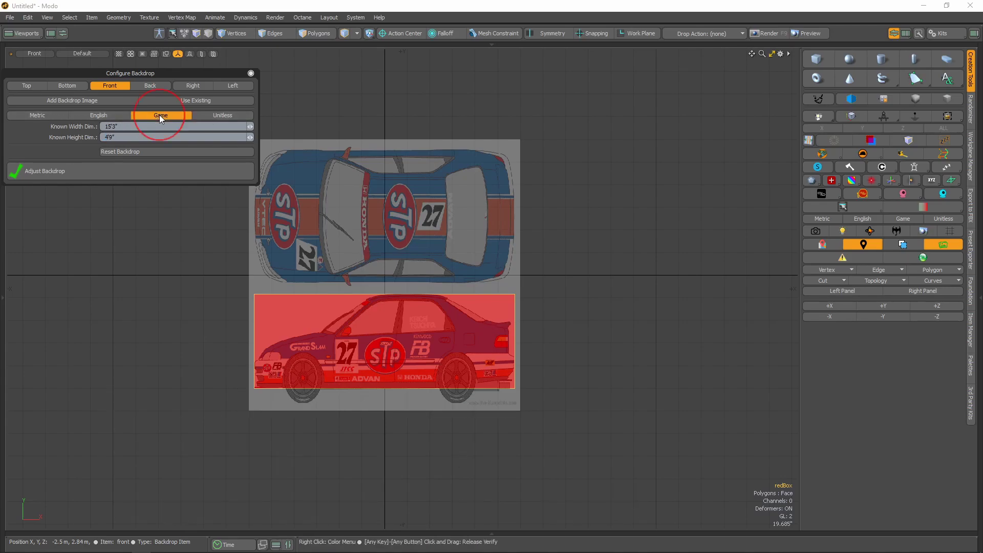
left_click(217, 116)
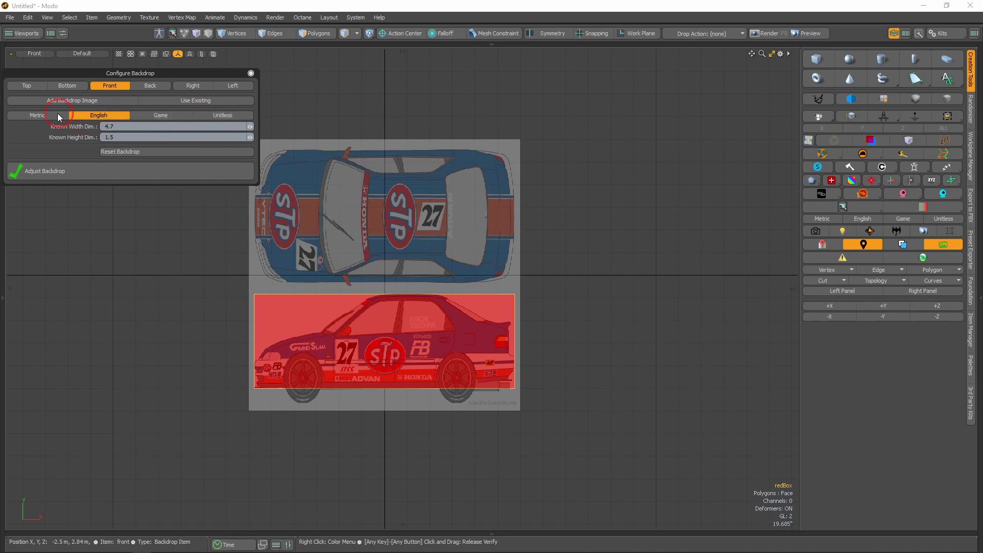
left_click(35, 116)
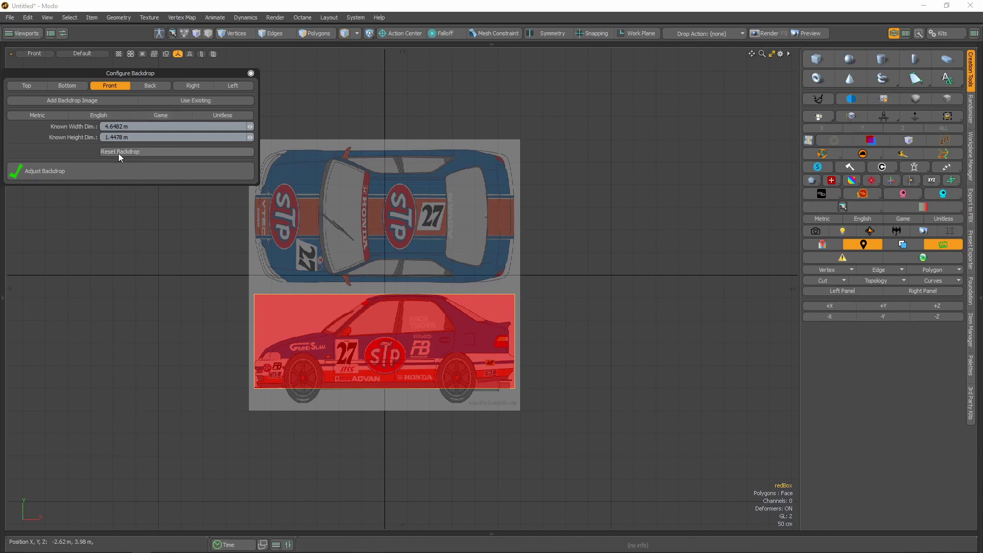
Adjust the backdrop to the known dimensions and move the reference box down over the car's side view, closing the backdrop configuration
left_click(43, 171)
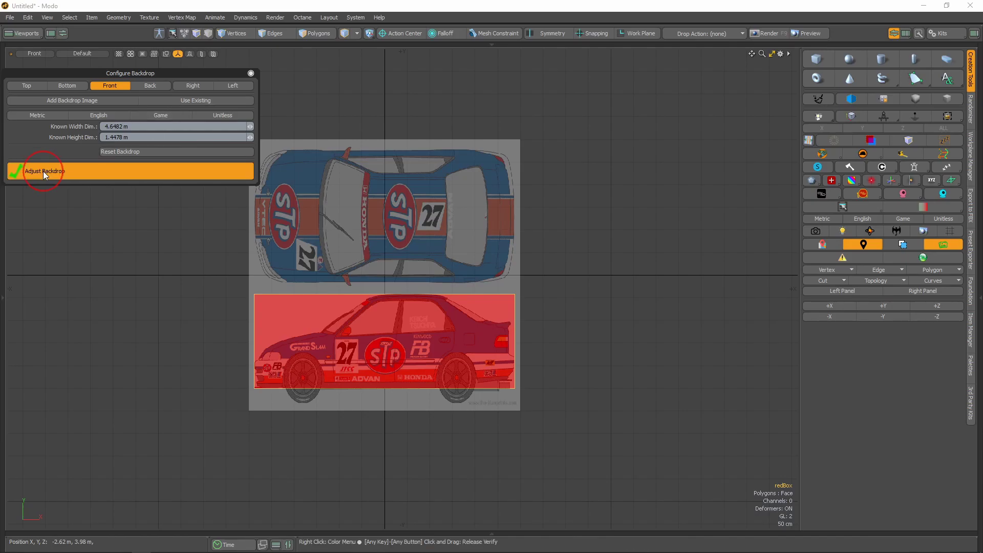
left_click(427, 270)
scroll(416, 320, "up", 3)
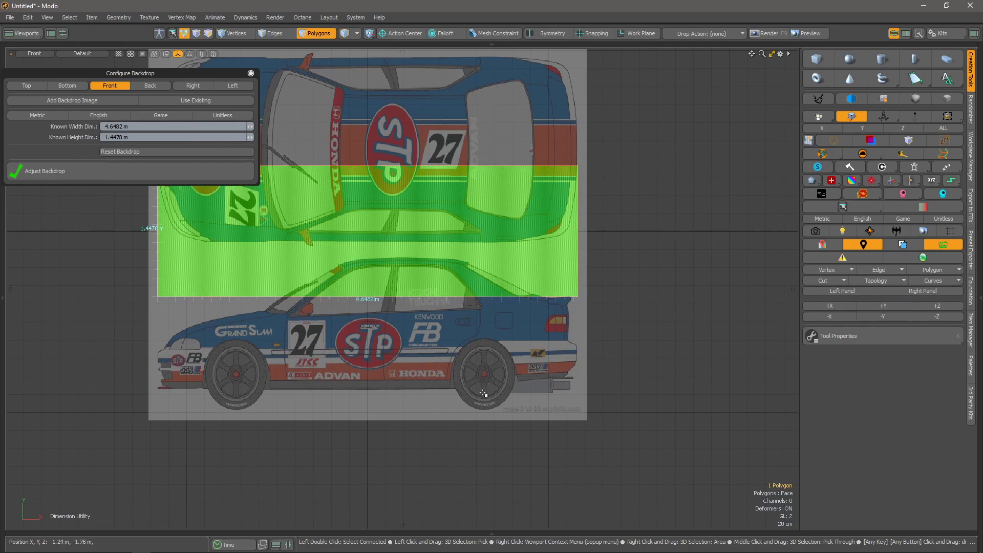
key("w")
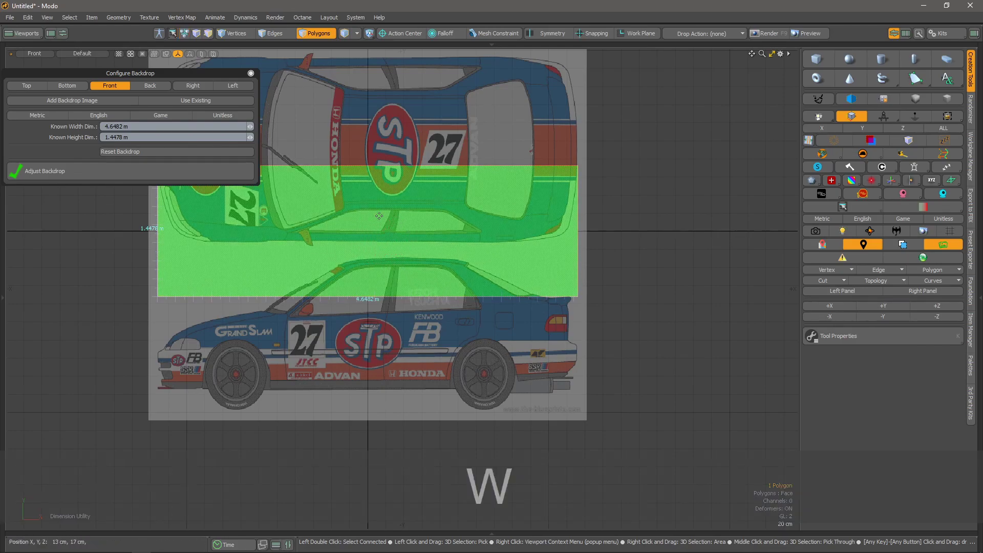
left_click_drag(367, 219, 368, 313)
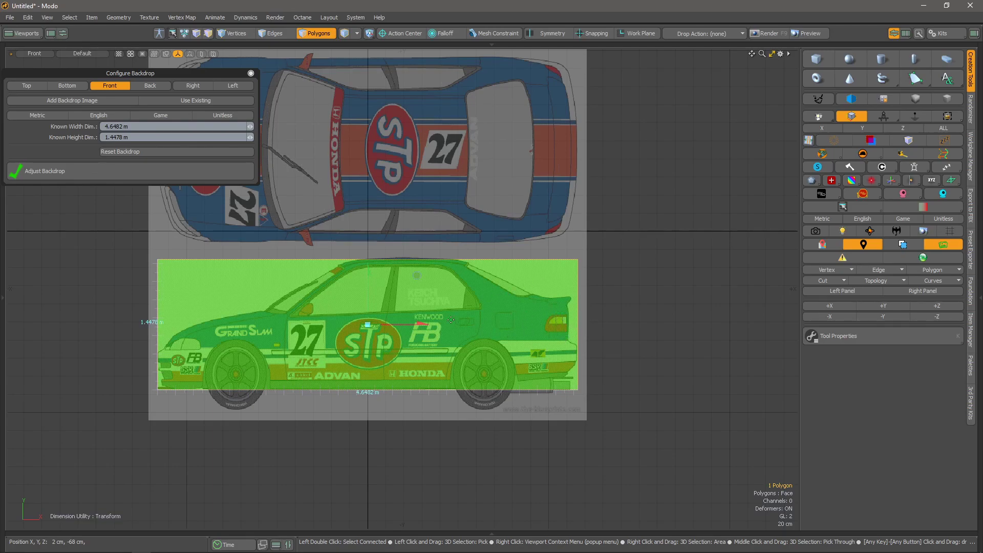
scroll(399, 316, "down", 5)
scroll(398, 299, "up", 2)
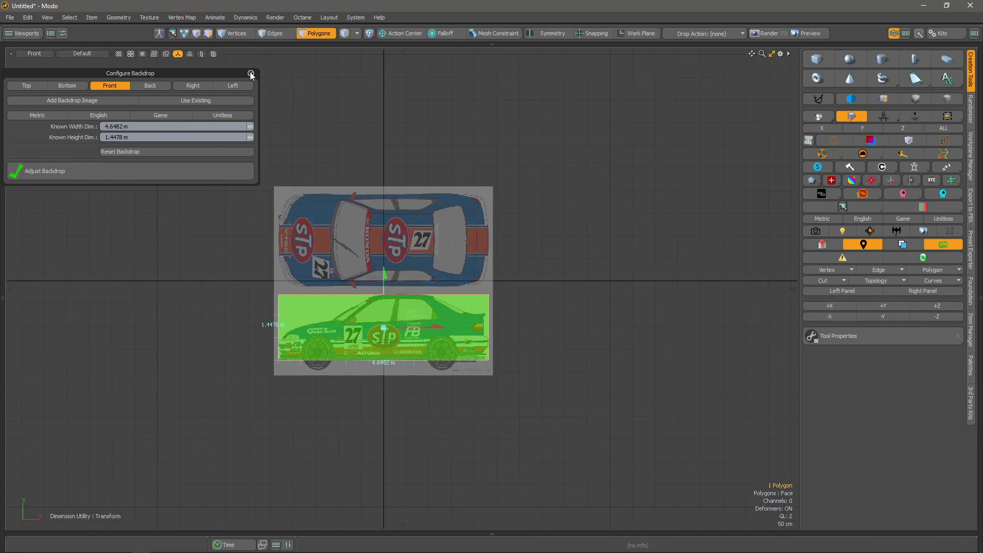
left_click(251, 73)
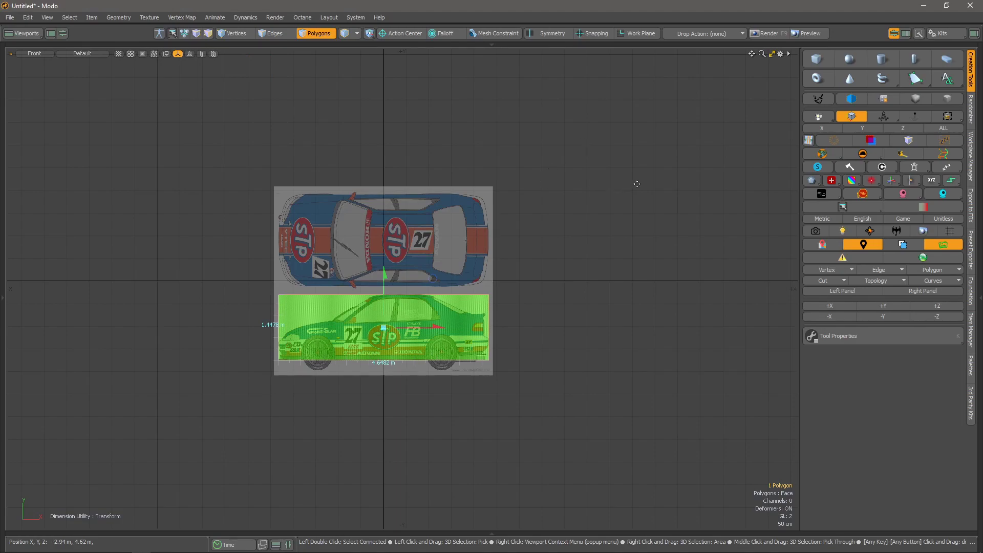
Drop the transform tool and add a 1 m unit cube in an empty scene, seen in perspective
key("space")
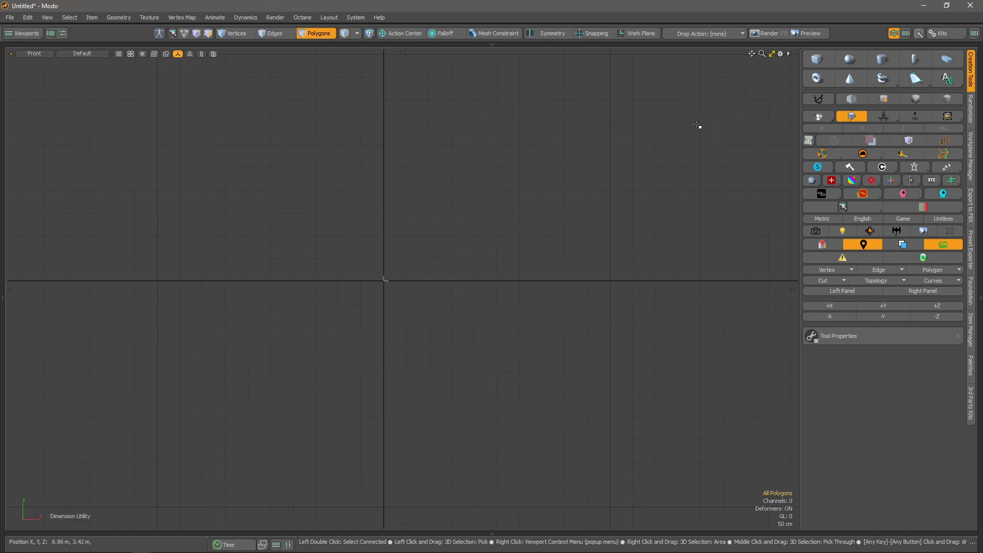
left_click(820, 62, "shift")
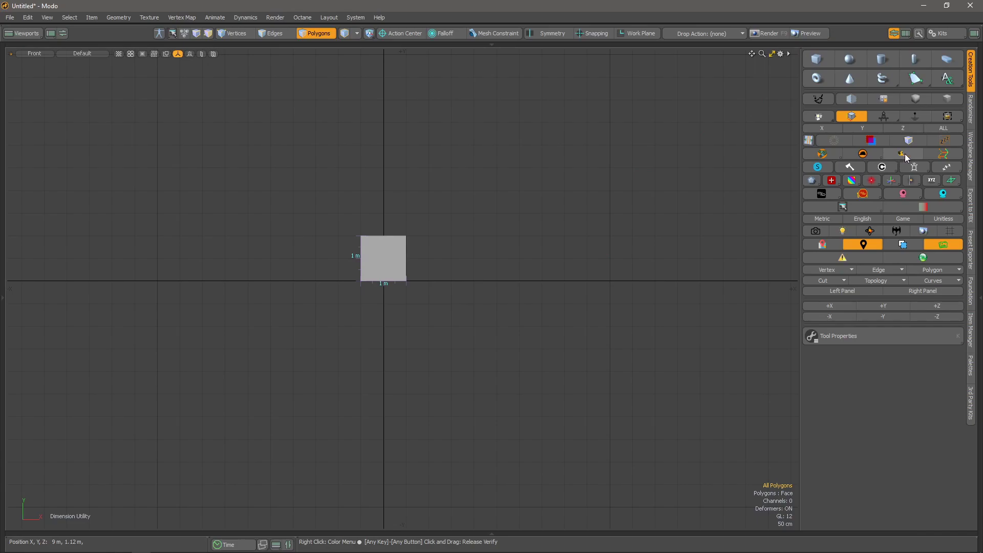
left_click_drag(417, 266, 354, 316, "alt")
key("grave")
key("alt+space")
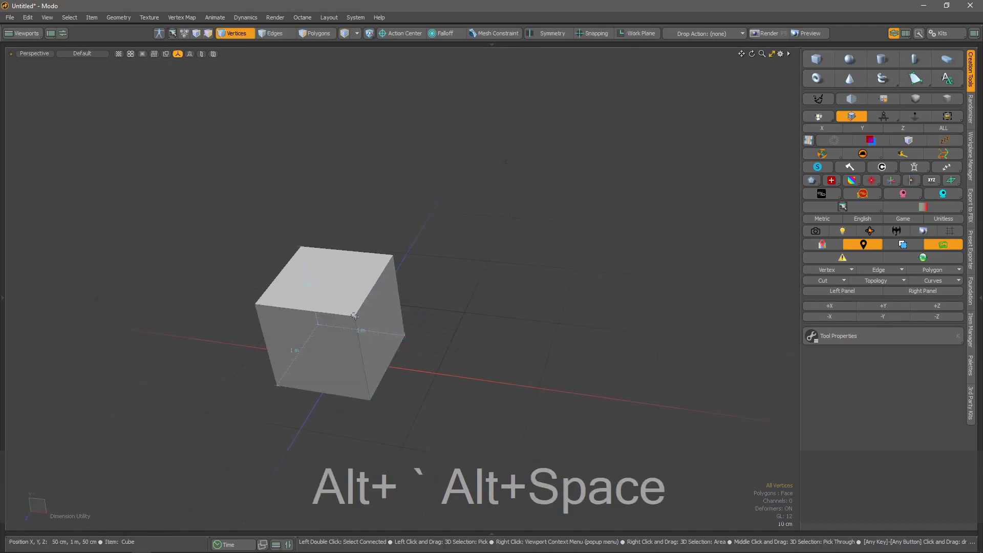
Clear the vertex selection and subdivide the whole cube three times
left_click(355, 316)
left_click(469, 319)
key("ctrl+d")
key("ctrl+d")
key("ctrl+d")
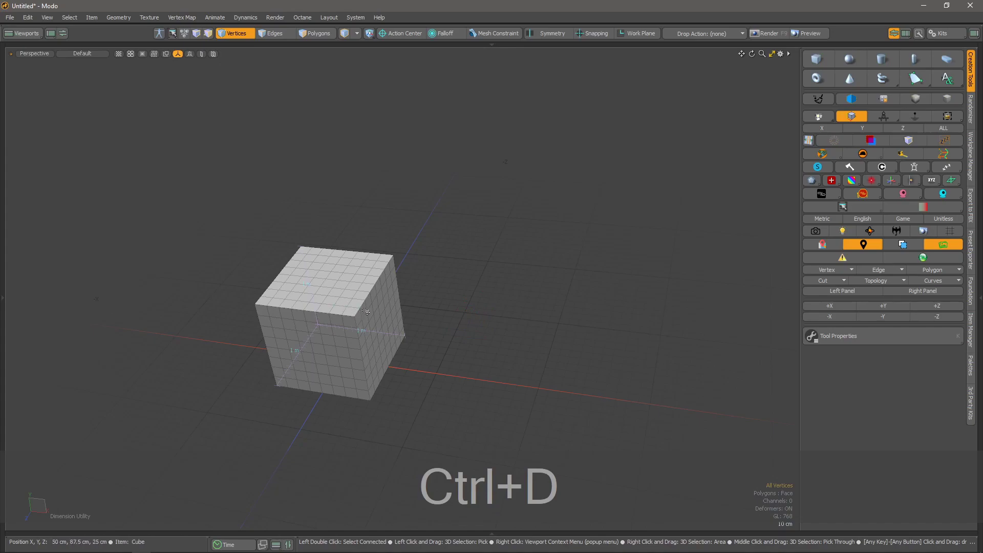
In polygon mode, measure the surface area of the entire cube and move the measurement results into the open viewport area
key("space")
key("space")
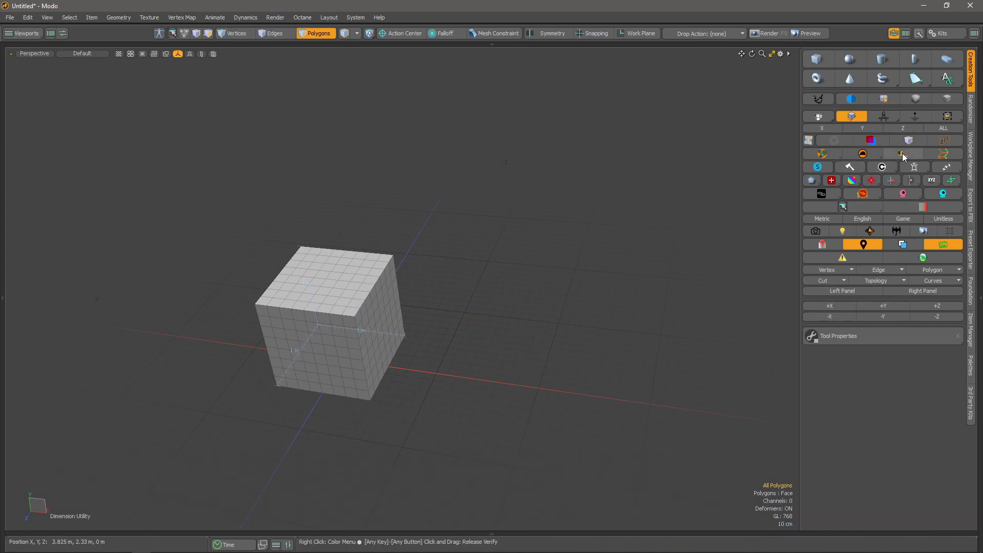
left_click(903, 154)
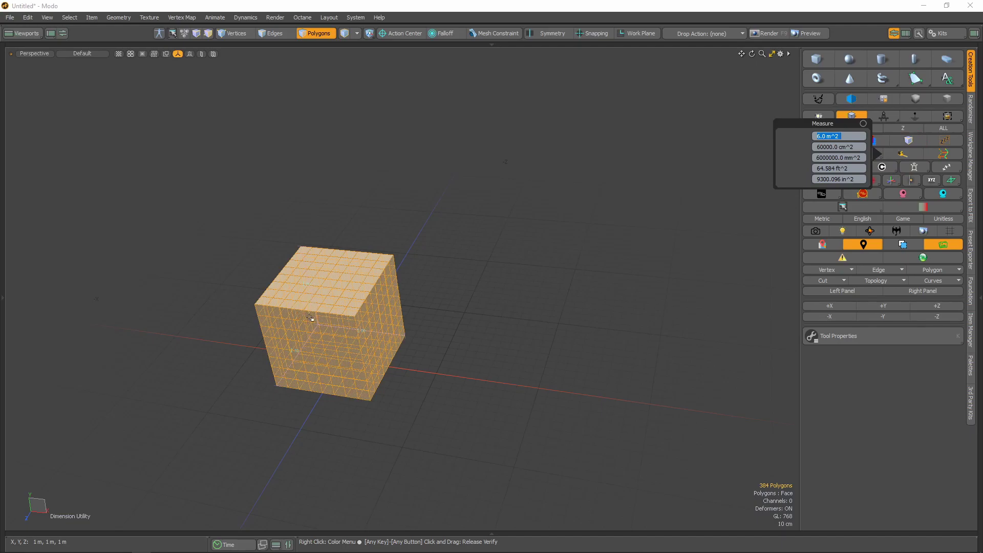
left_click_drag(308, 292, 283, 320, "alt")
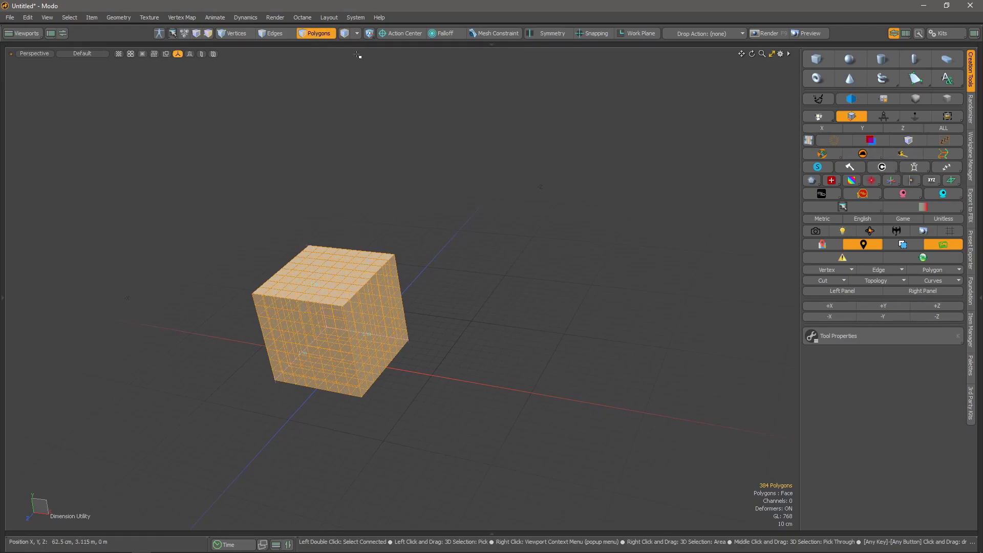
left_click(903, 153)
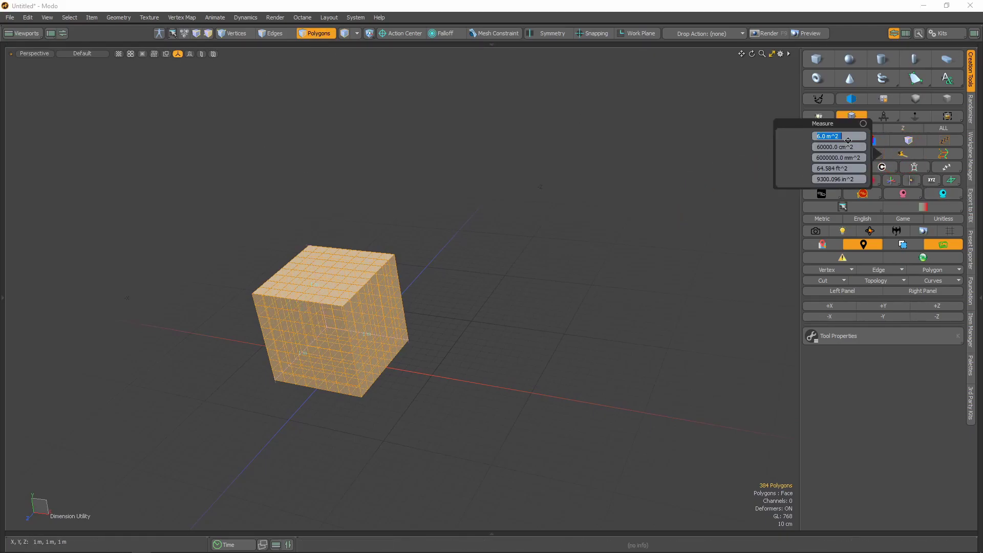
left_click_drag(832, 124, 665, 140)
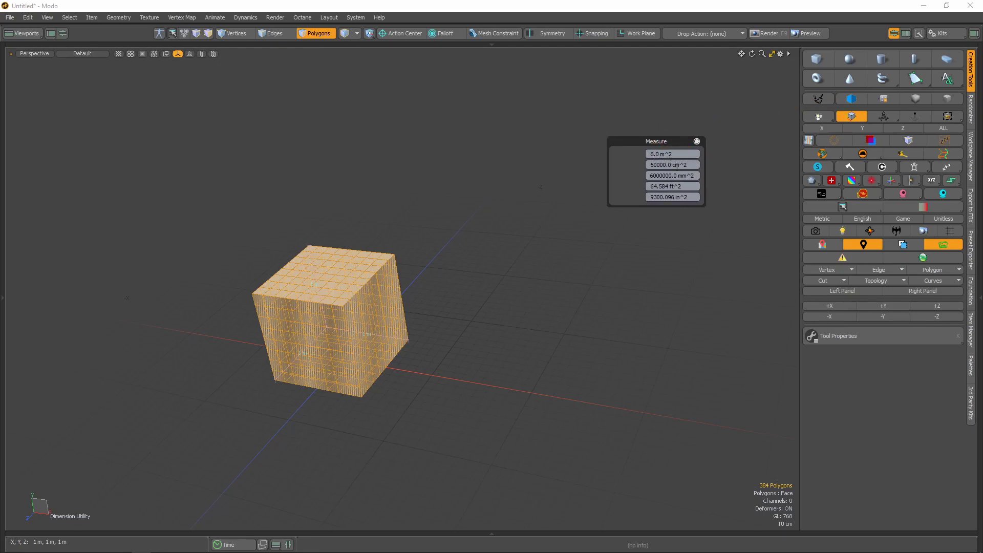
Clear the whole-cube selection, select a patch of 11 polygons at the near corner of the top face, and measure its surface area
left_click(439, 273)
left_click_drag(380, 314, 373, 316, "alt")
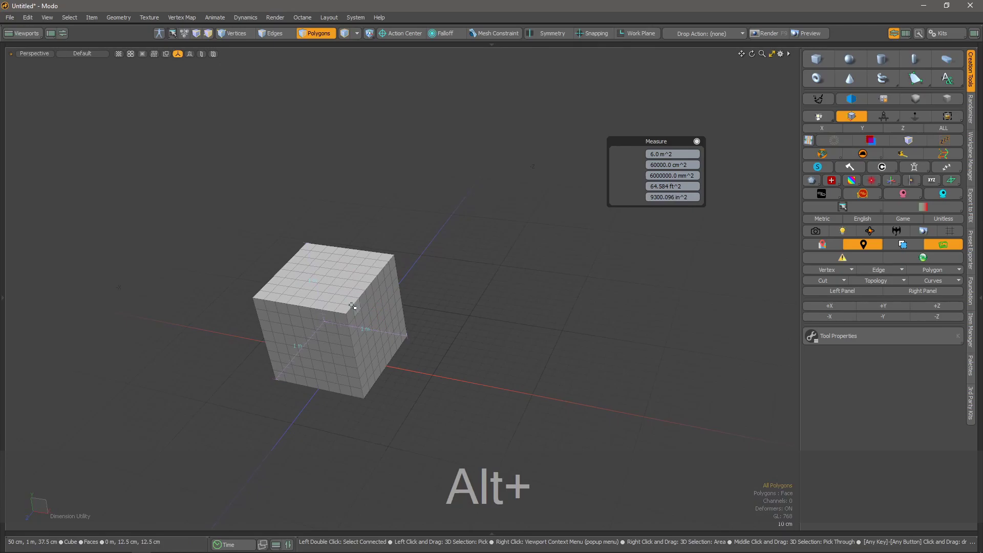
scroll(349, 303, "up", 5)
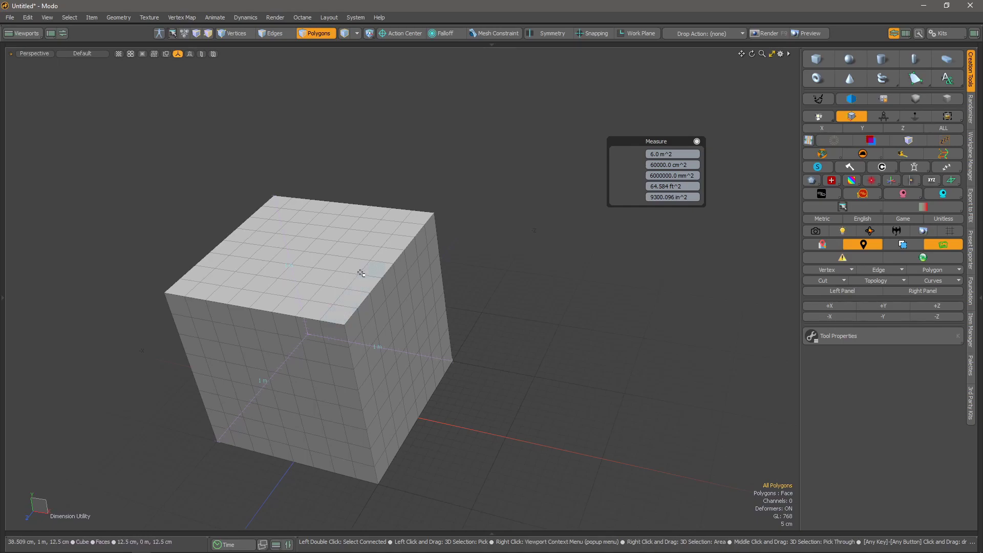
mouse_move(364, 268)
left_mouse_down("alt")
mouse_move(397, 297)
mouse_move(363, 305)
mouse_move(351, 267)
mouse_move(328, 319)
left_mouse_up("alt")
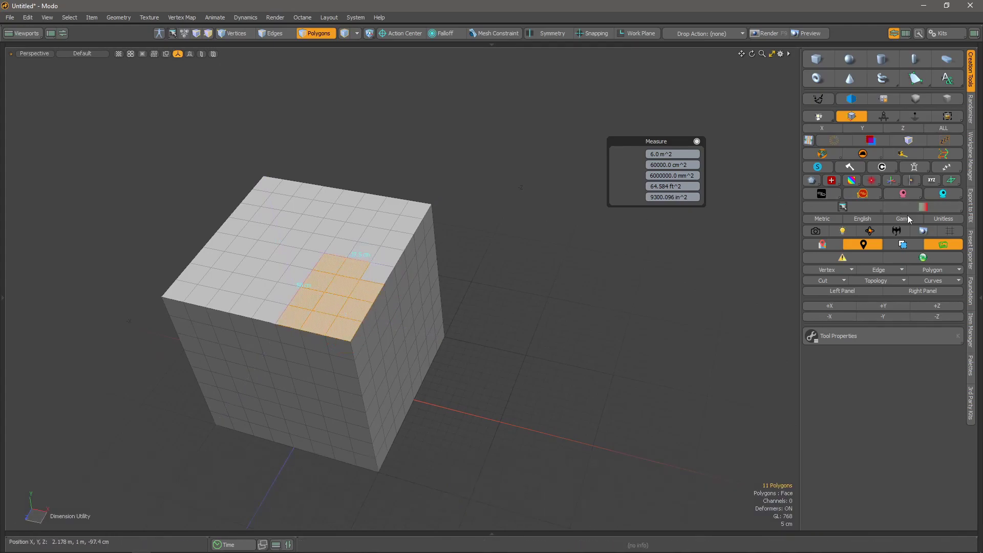
left_click(905, 153)
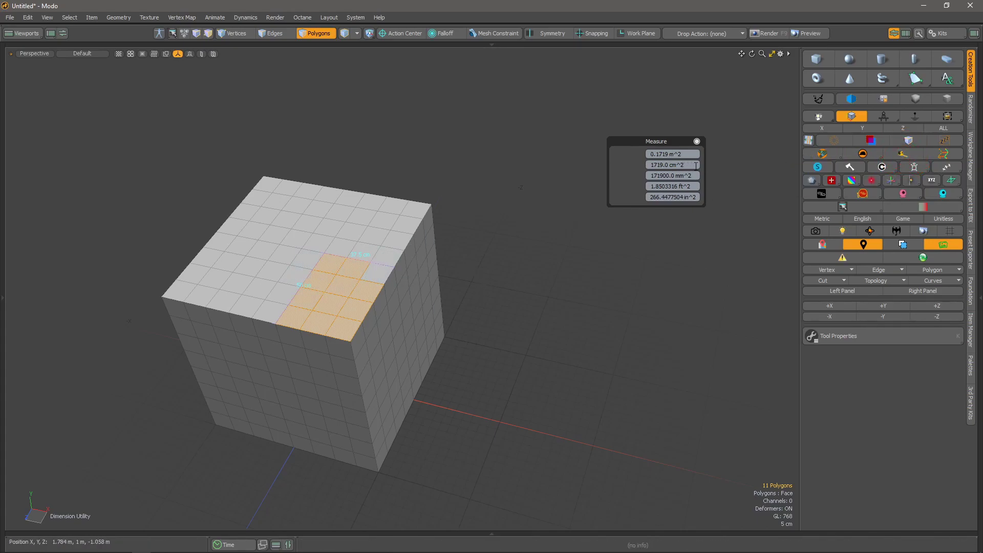
In vertex mode, select a vertex on the cube's top edge plus one on its side face and measure the distance between them
key("space")
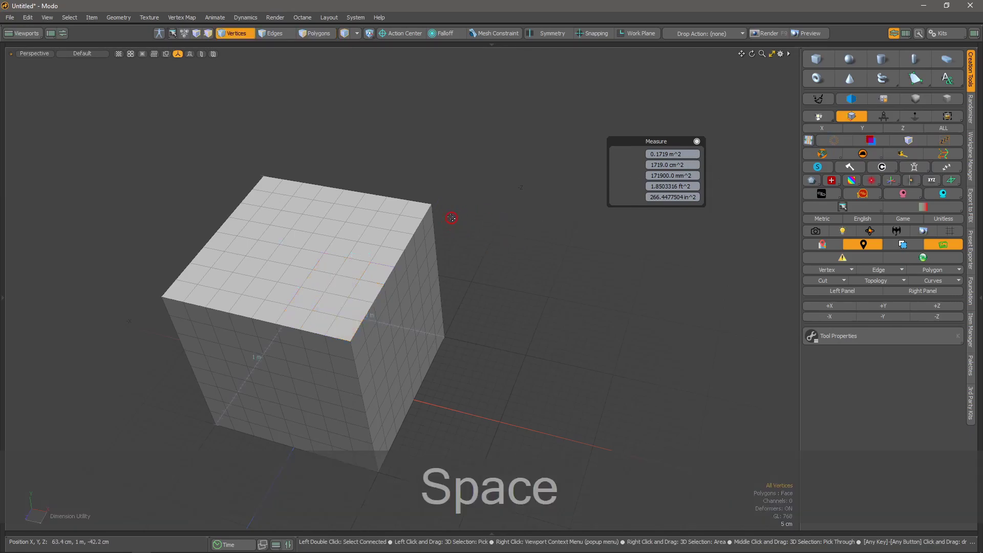
left_click(434, 204)
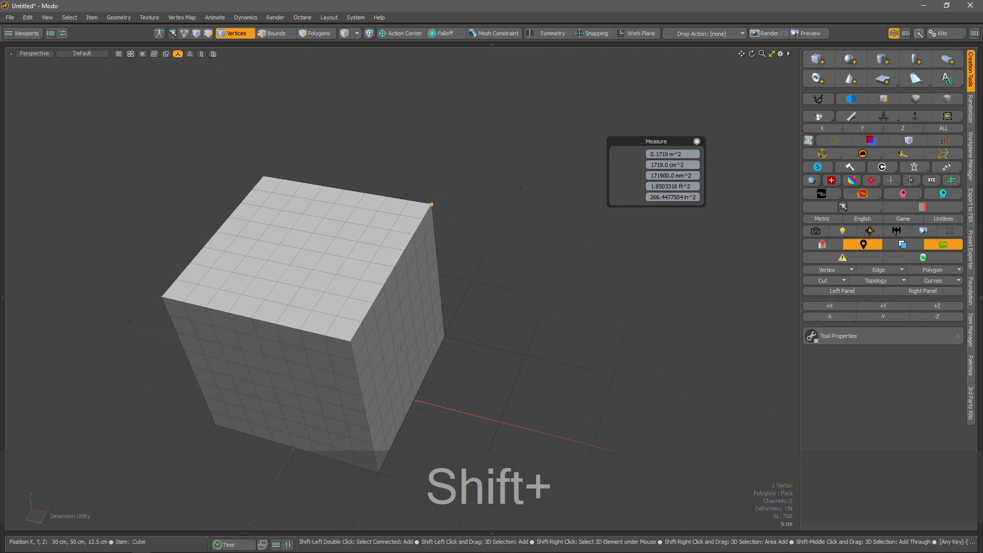
mouse_move(410, 338)
left_mouse_down("alt+shift")
mouse_move(424, 325)
mouse_move(347, 308)
left_mouse_up("alt+shift")
left_click_drag(413, 375, 244, 283, "alt+shift")
left_click(364, 292, "shift")
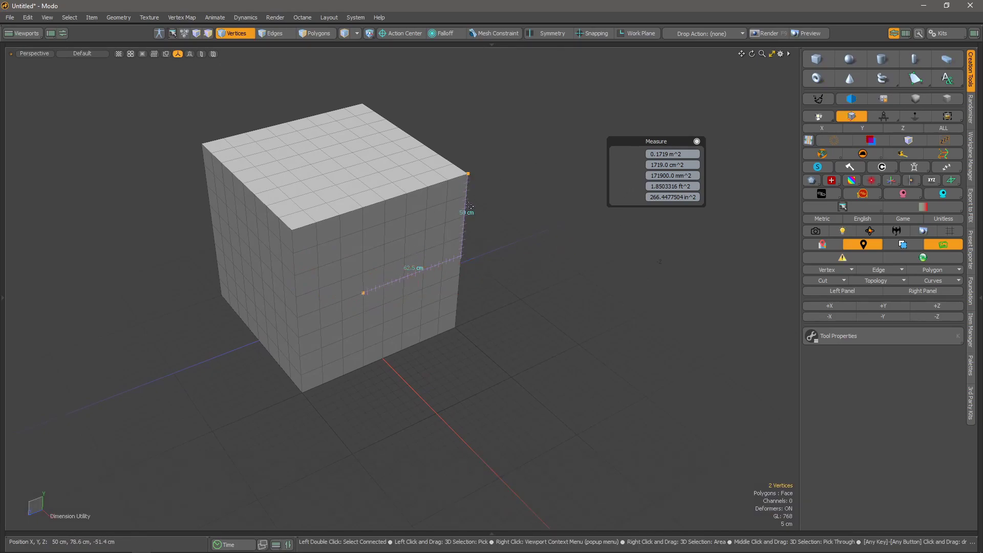
left_click(405, 135)
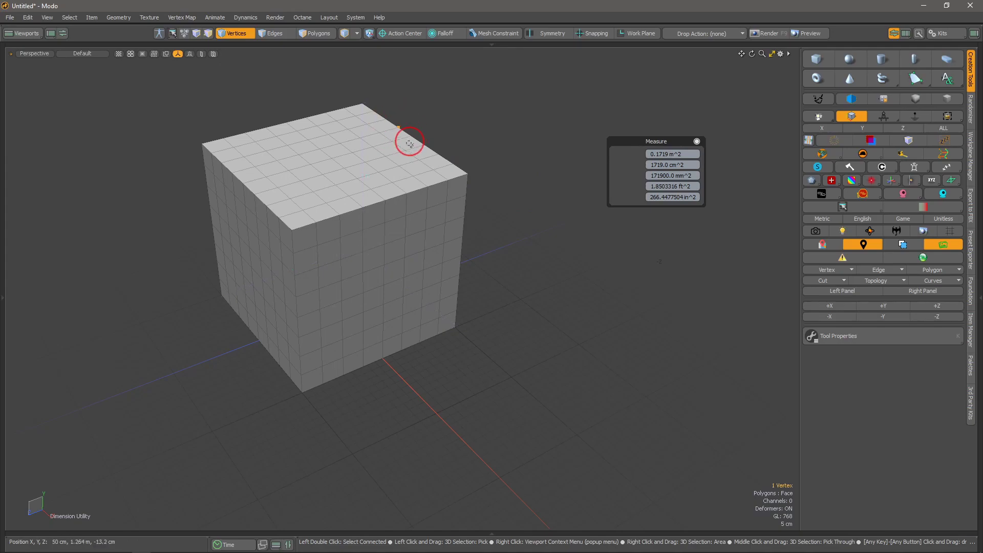
left_click(386, 270, "shift")
left_click_drag(397, 266, 446, 321, "alt+shift")
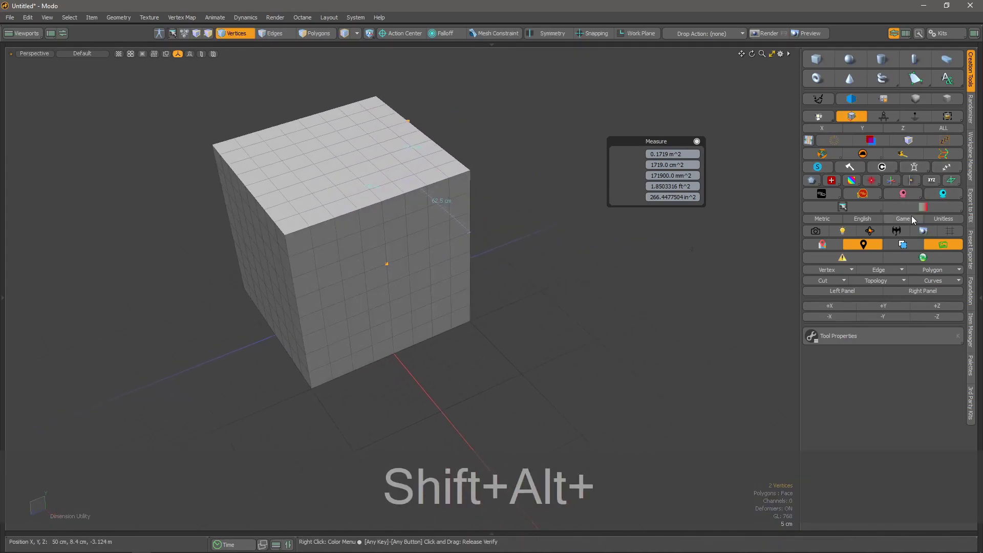
left_click(905, 155)
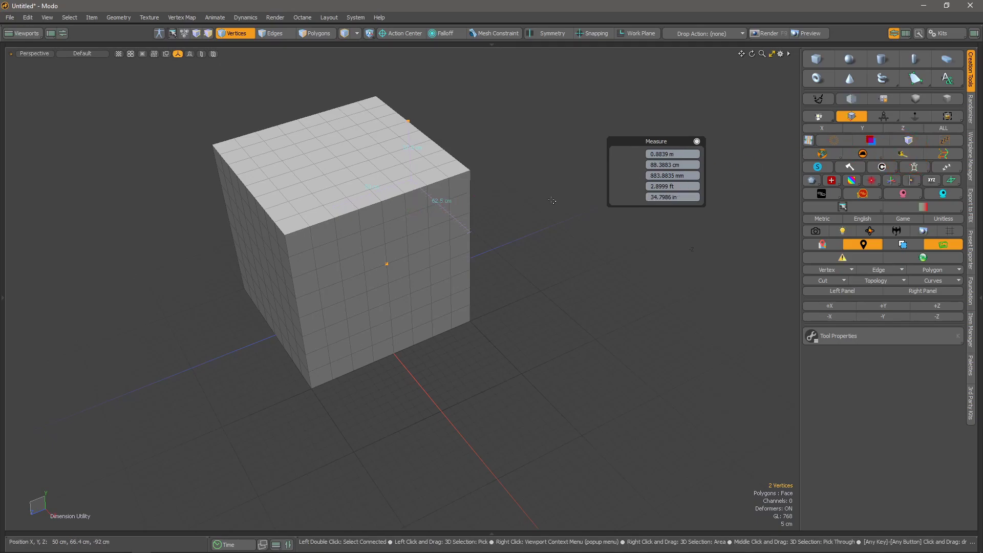
In edge mode, select a continuous 17-edge path up the side and across the top face, and measure its total length
left_click_drag(349, 220, 424, 234, "alt")
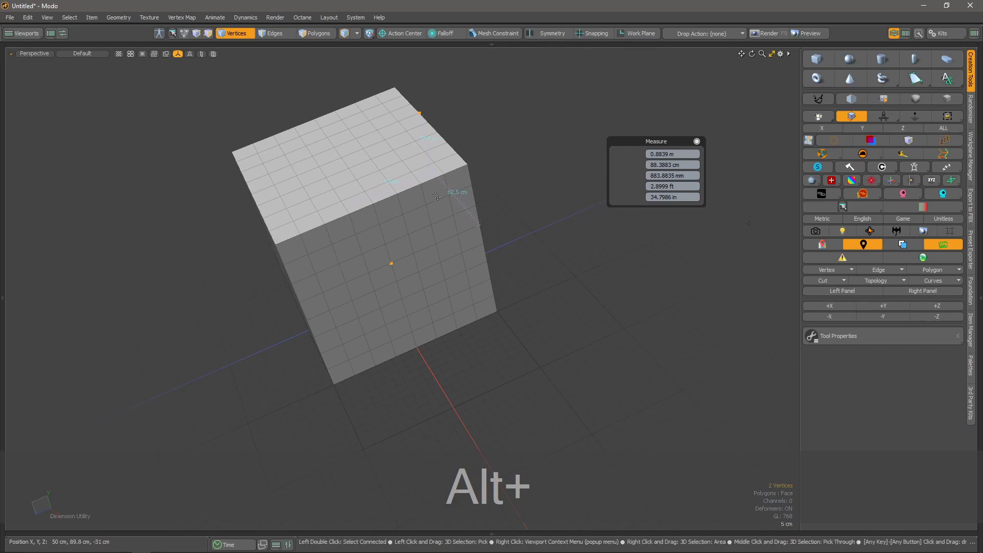
key("alt+space")
left_click(472, 311)
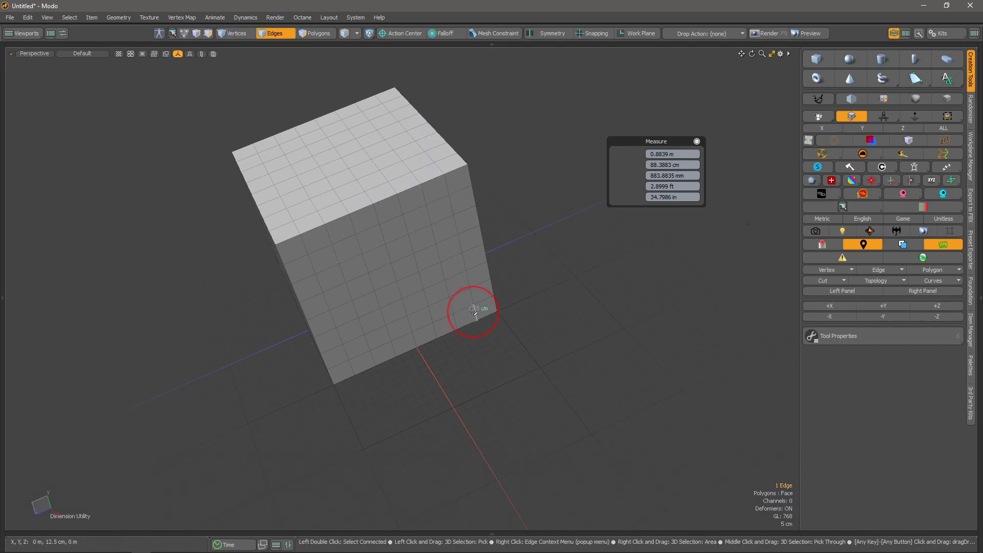
left_click(402, 124, "shift")
key("shift+g")
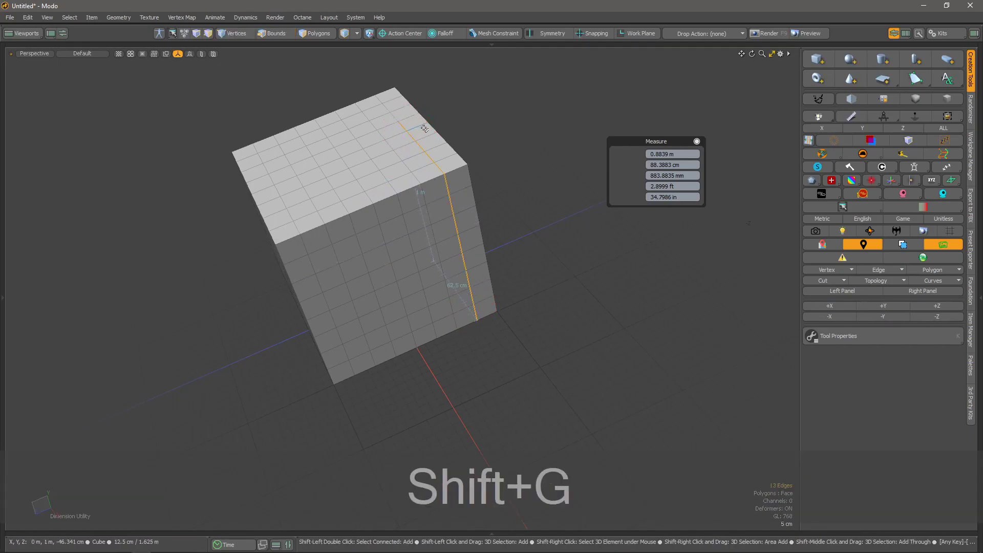
left_click_drag(284, 290, 256, 291, "alt")
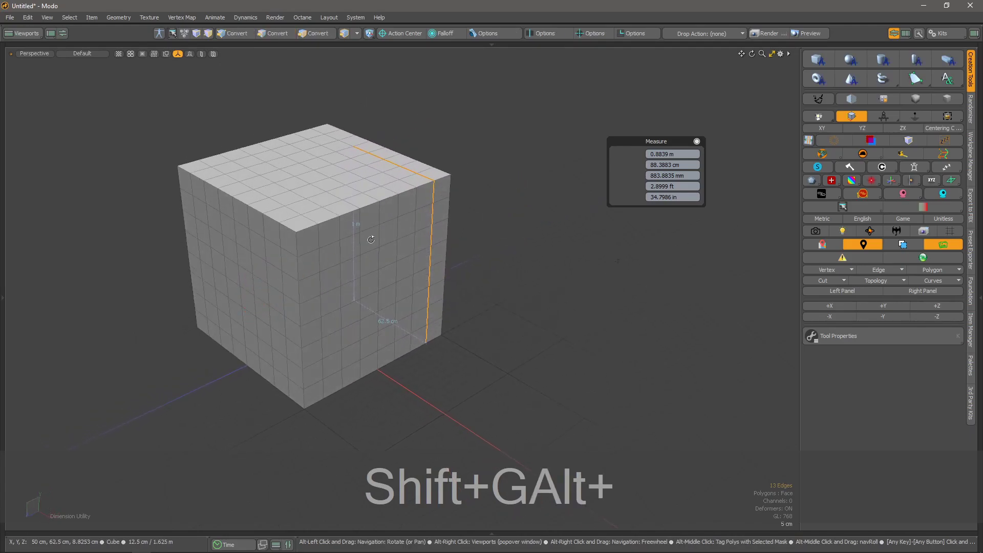
left_click(292, 167, "shift")
key("shift+g")
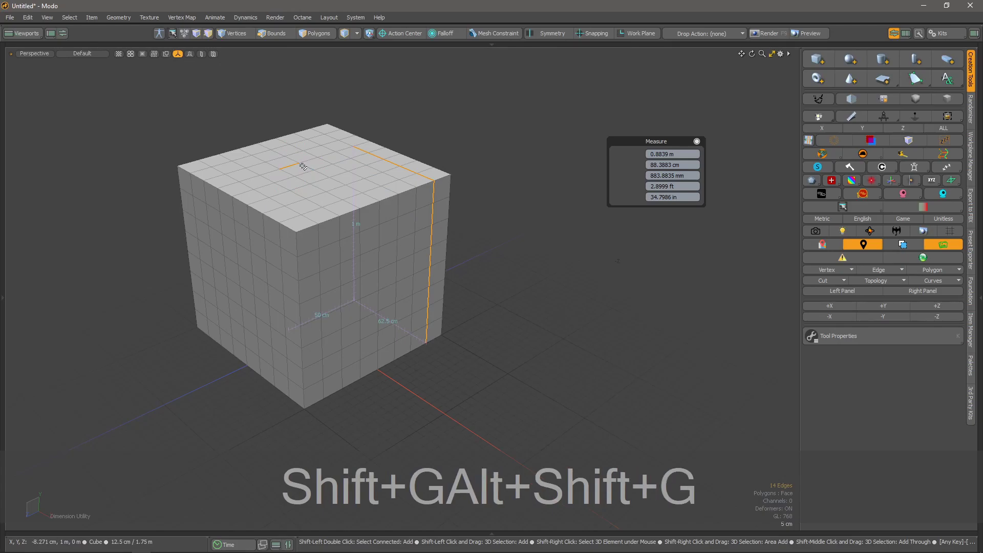
key("shift")
left_click(328, 153, "shift")
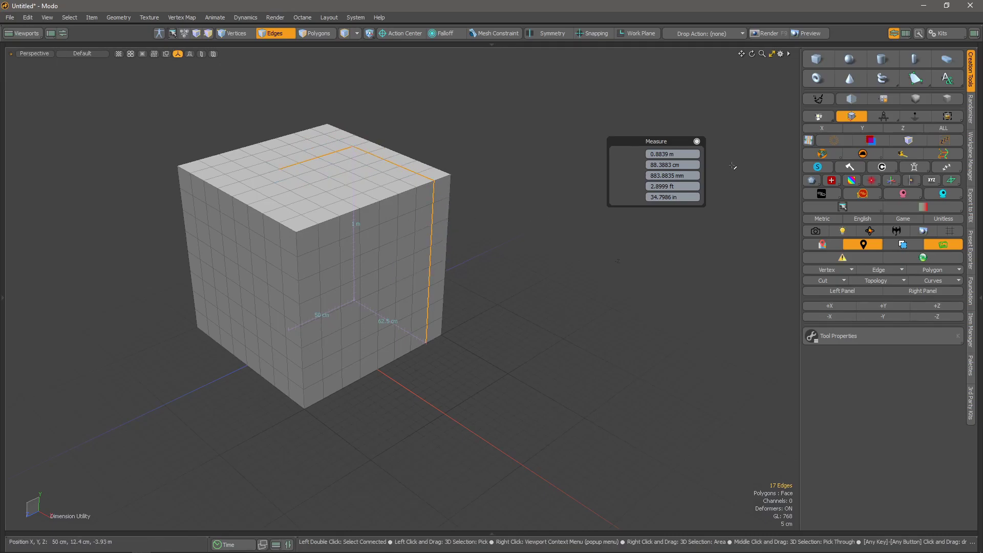
left_click(902, 154)
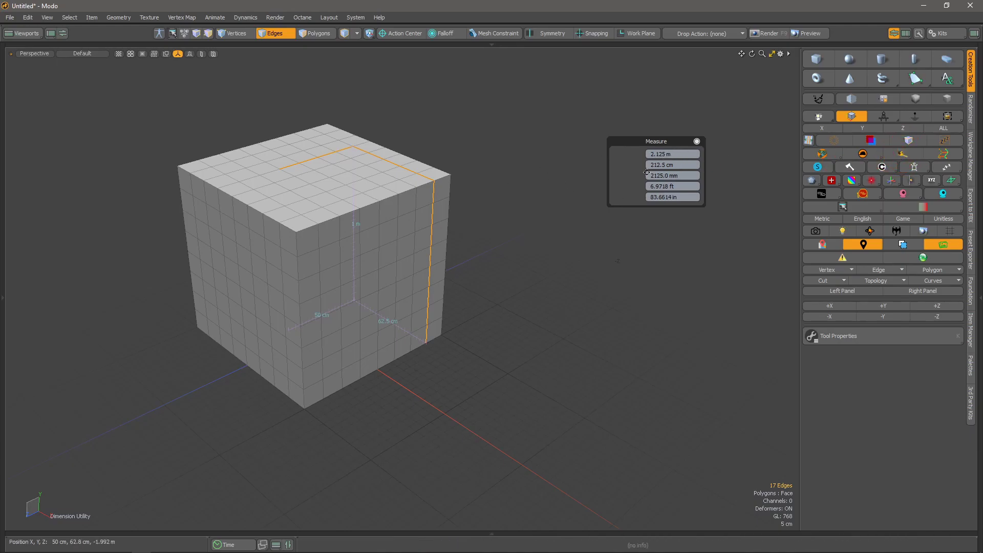
Select the full vertical line of edges through the middle of the side face and measure its length
left_click(360, 218)
left_click(357, 373, "shift")
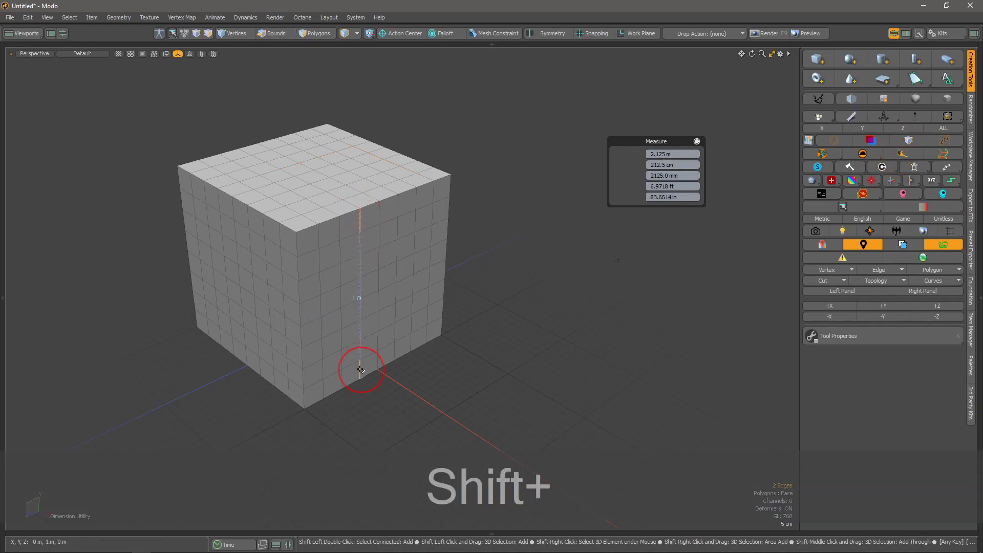
key("shift+g")
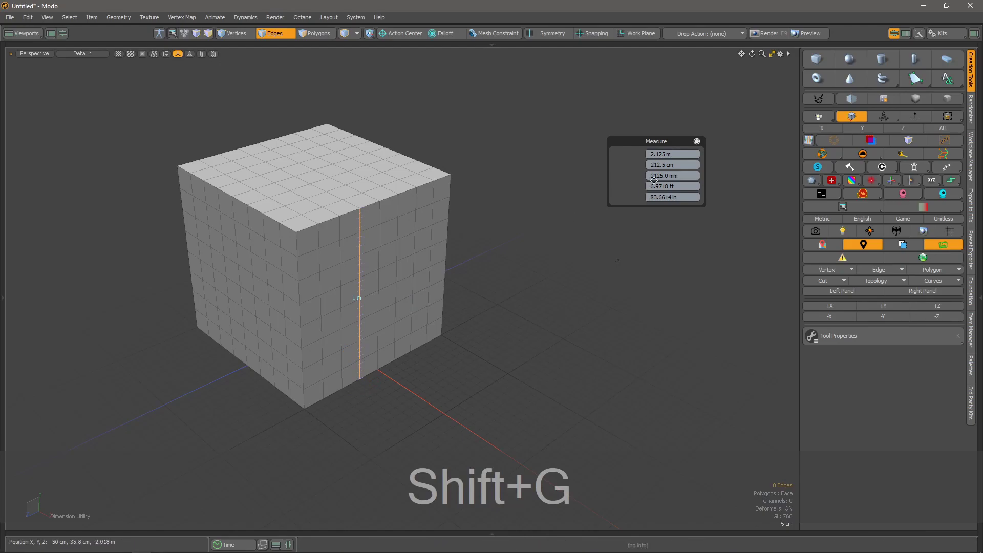
left_click(902, 154)
Select only the top and bottom edges of another vertical line on the side face and measure their combined length
left_click(415, 205)
left_click(410, 342, "shift")
left_click(862, 155)
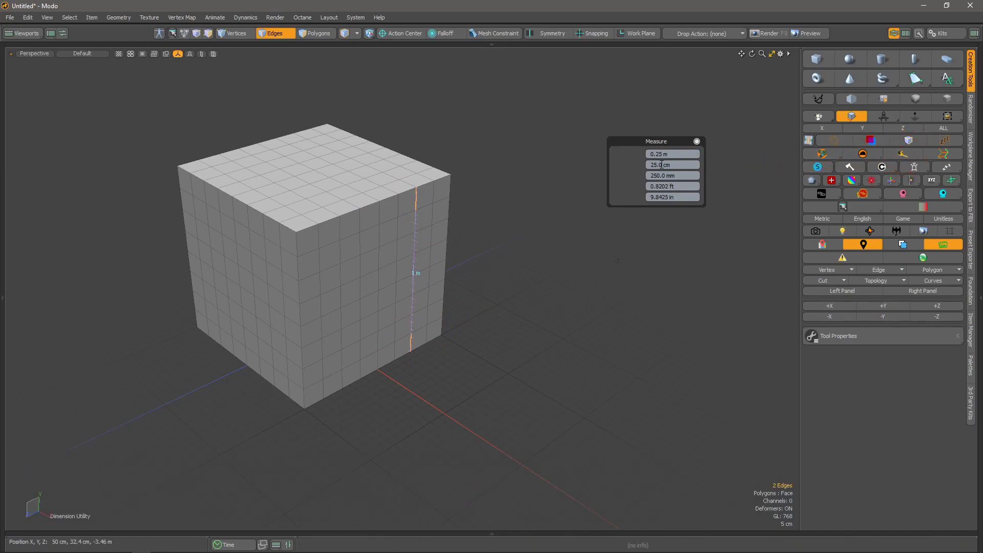
Clear the subdivided cube from the scene
left_click_drag(413, 277, 430, 315, "alt")
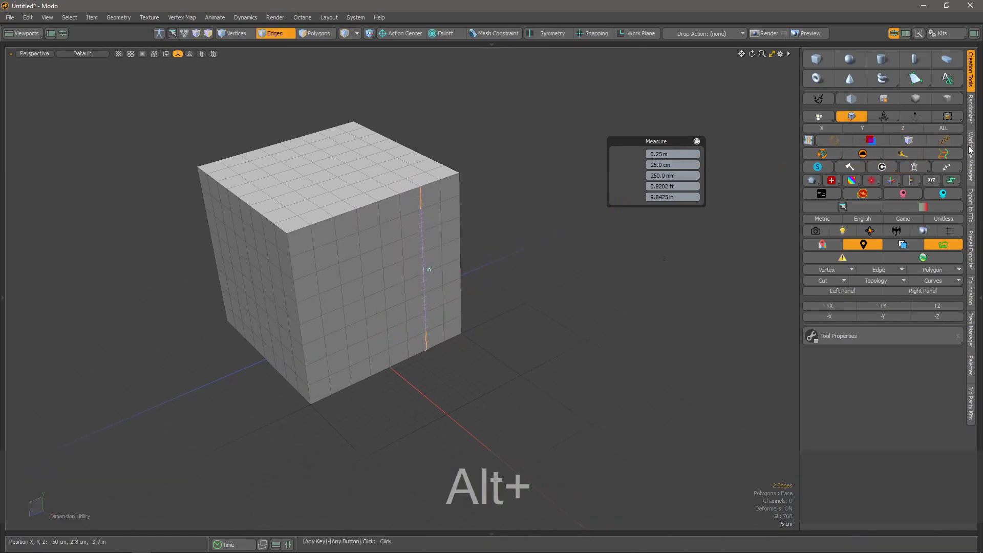
left_click_drag(361, 230, 374, 247, "alt")
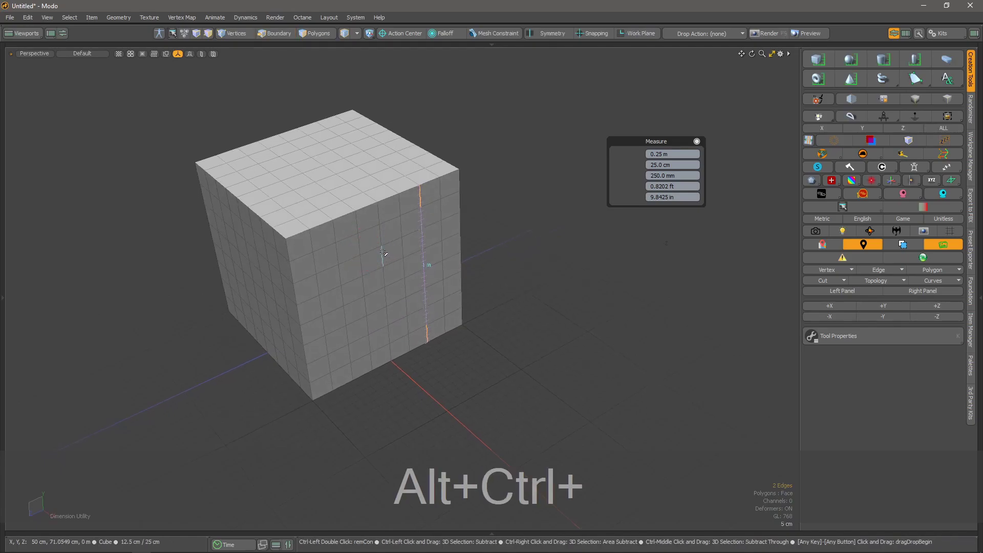
key("ctrl+alt+x")
key("Escape")
key("Escape")
key("Escape")
key("Escape")
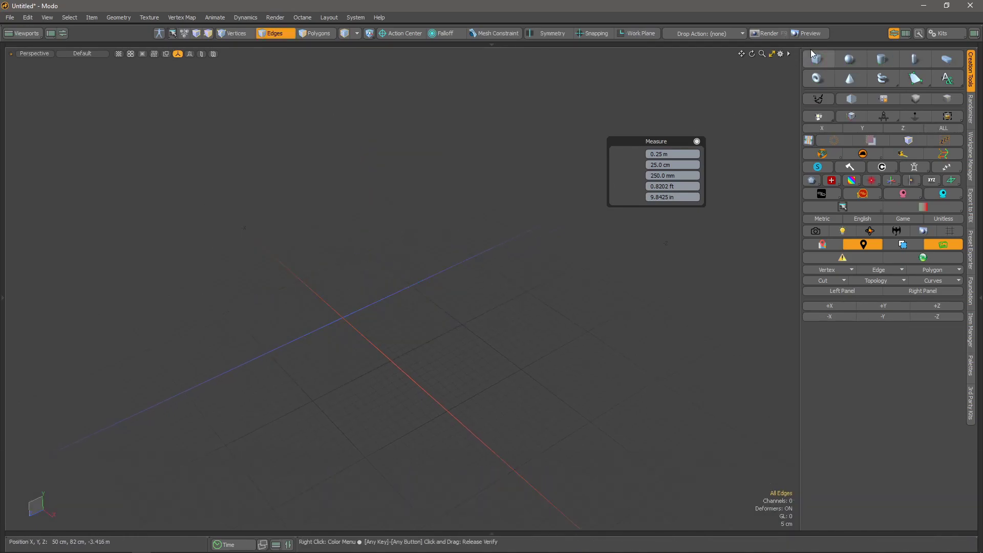
Draw a long flat rectangular polygon with the Cube primitive in the empty scene and drop the tool
left_click(817, 62)
left_click_drag(279, 367, 255, 195, "alt")
left_click_drag(318, 261, 490, 340)
left_click_drag(516, 395, 410, 302, "alt")
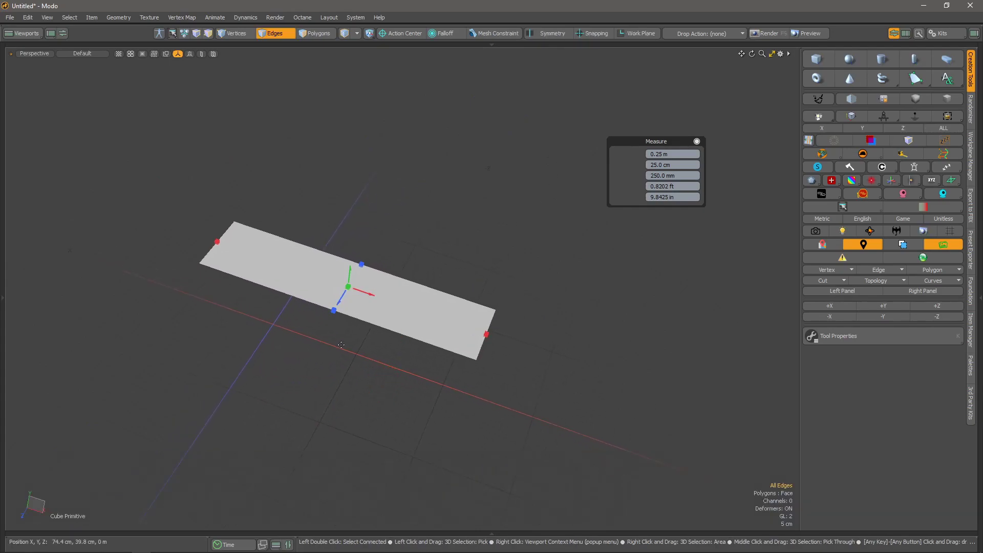
key("space")
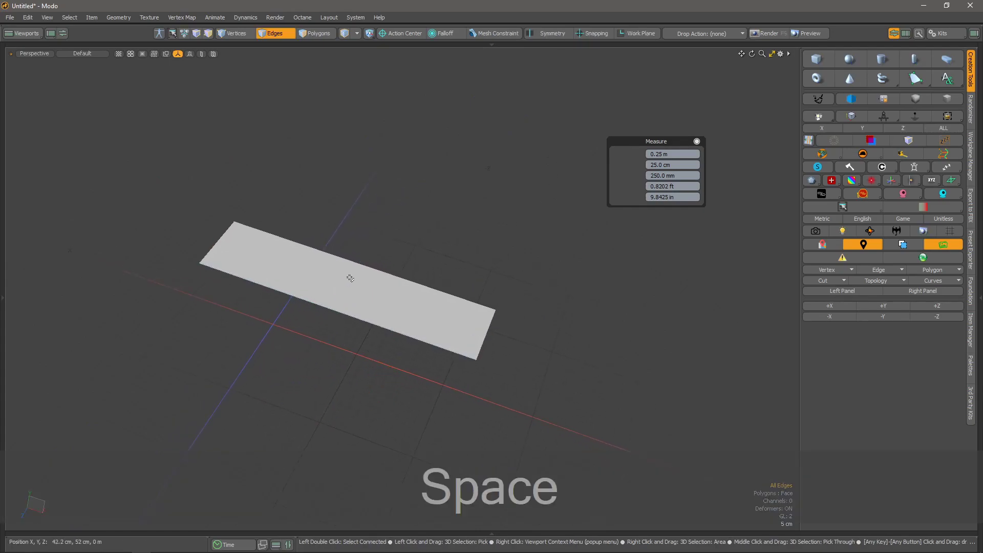
In vertex mode, select the two vertices at one short end of the rectangle and bevel them into a rounded end
mouse_move(368, 300)
left_mouse_down("alt")
mouse_move(322, 322)
mouse_move(358, 335)
mouse_move(298, 323)
mouse_move(511, 314)
mouse_move(476, 366)
left_mouse_up("alt")
key("alt+space")
key("alt+space")
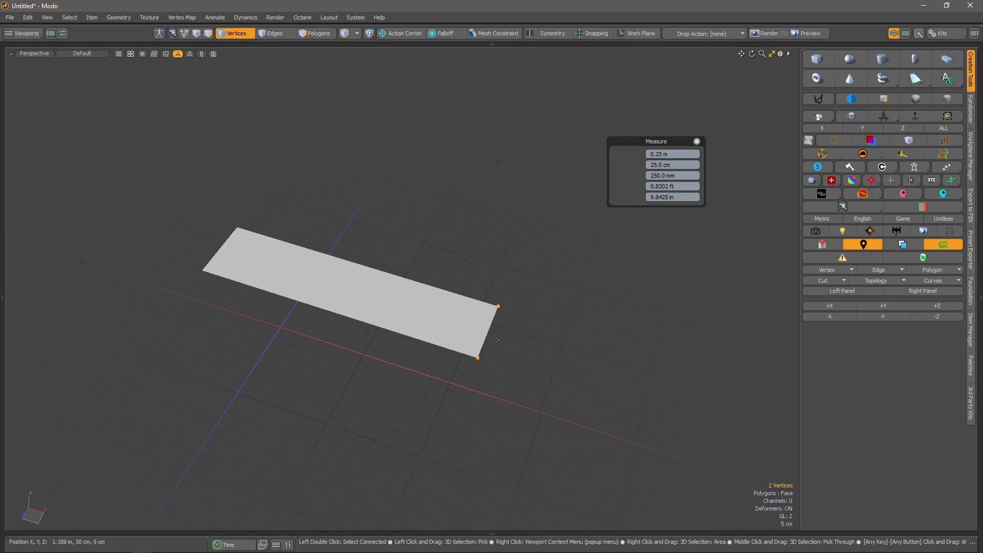
key("b")
left_click_drag(496, 299, 495, 297)
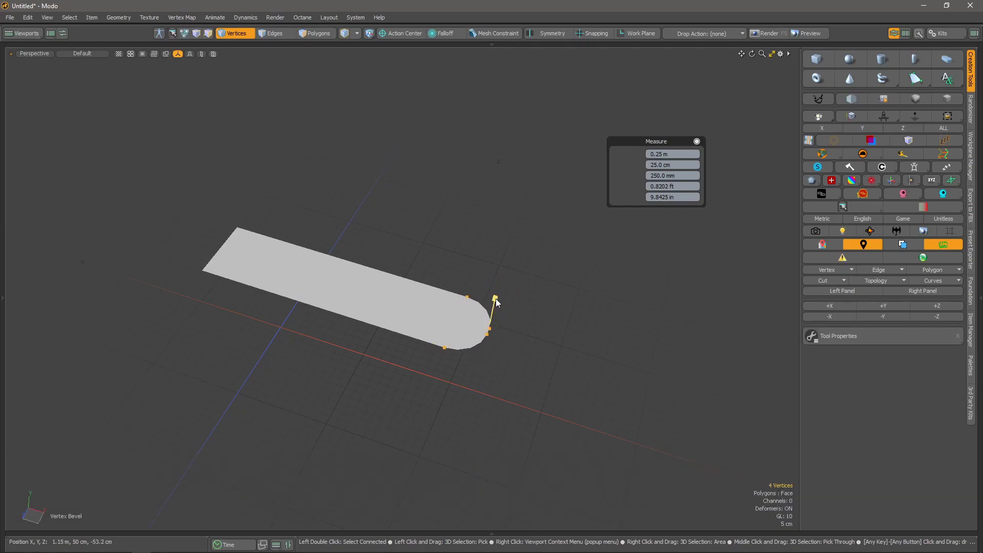
Raise the vertex bevel's rounding level repeatedly for a much smoother arc, and drop the tool
key("e")
key("e")
key("e")
key("e")
key("e")
key("e")
key("e")
key("e")
key("e")
key("e")
key("e")
key("e")
key("e")
key("space")
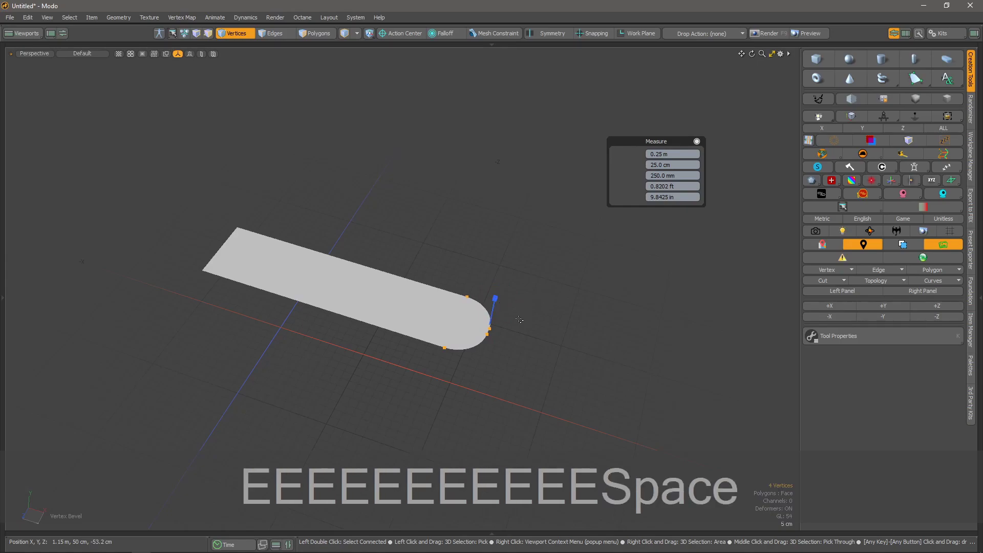
Select all 54 vertices along the rounded end of the strip
left_click_drag(460, 406, 494, 326, "alt")
key("alt+space")
key("alt+space")
key("alt+space")
right_click_drag(533, 267, 410, 377)
mouse_move(440, 258)
right_mouse_down()
mouse_move(425, 390)
mouse_move(439, 282)
right_mouse_up()
key("z")
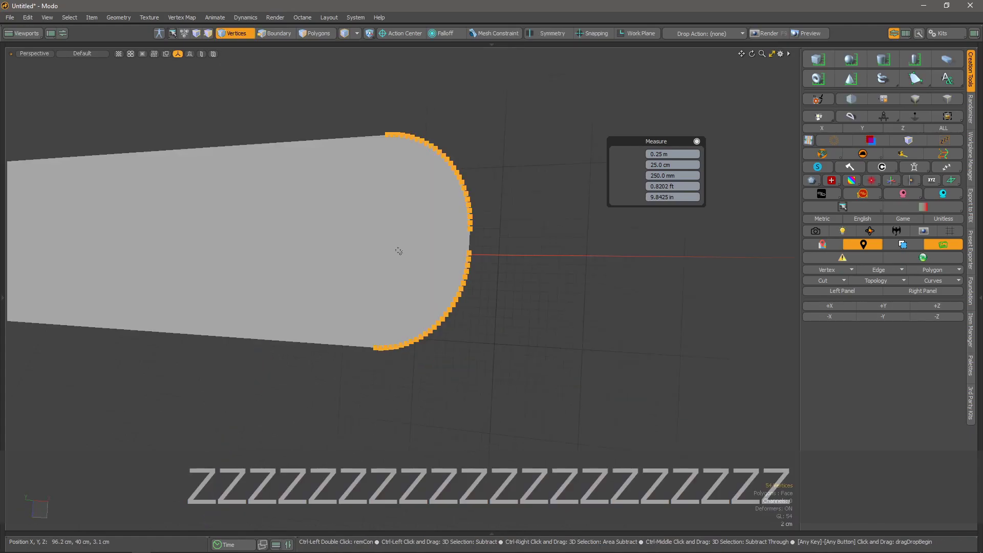
Rebuild the selected rounded-end vertices with a new vertex count value of 8
left_click_drag(342, 233, 415, 248, "alt")
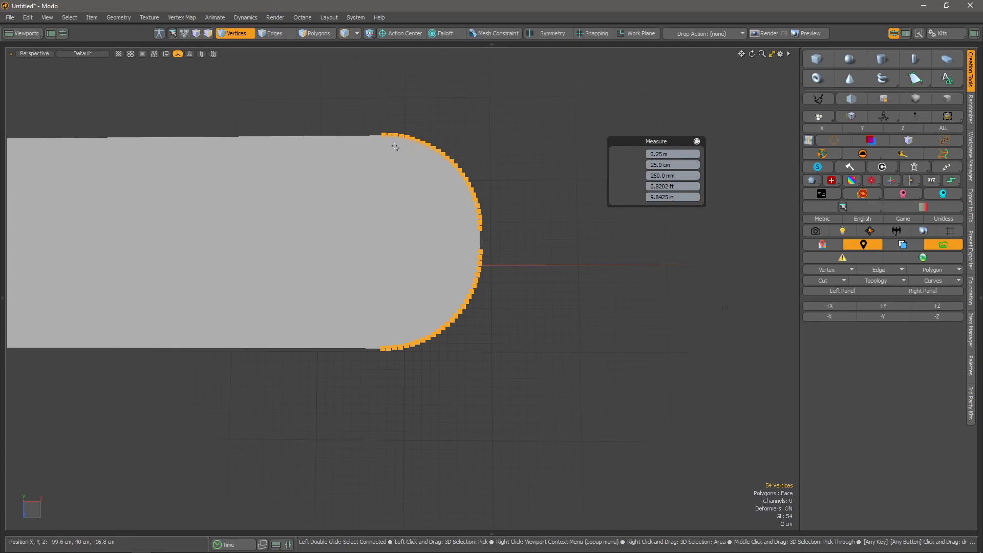
left_click_drag(388, 193, 403, 172, "alt")
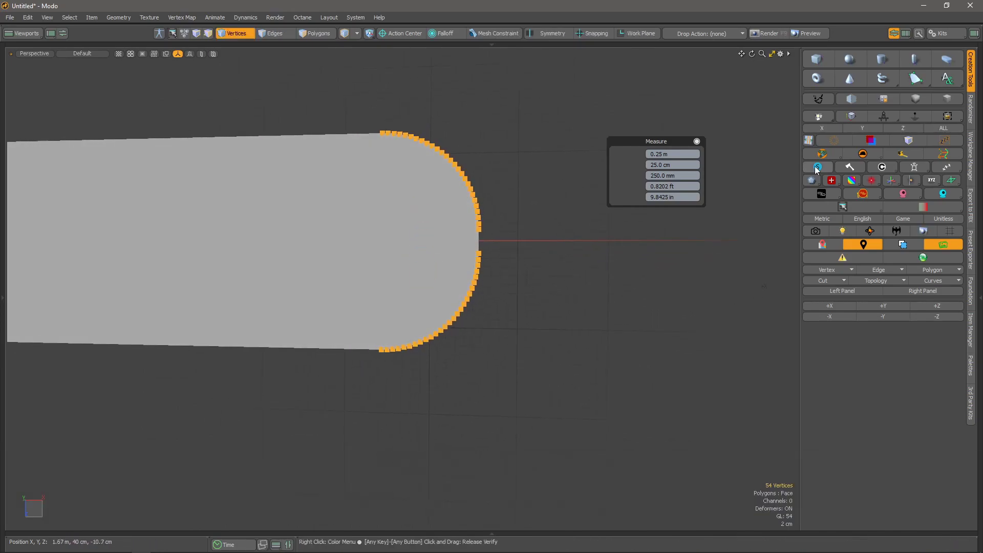
left_click(945, 156)
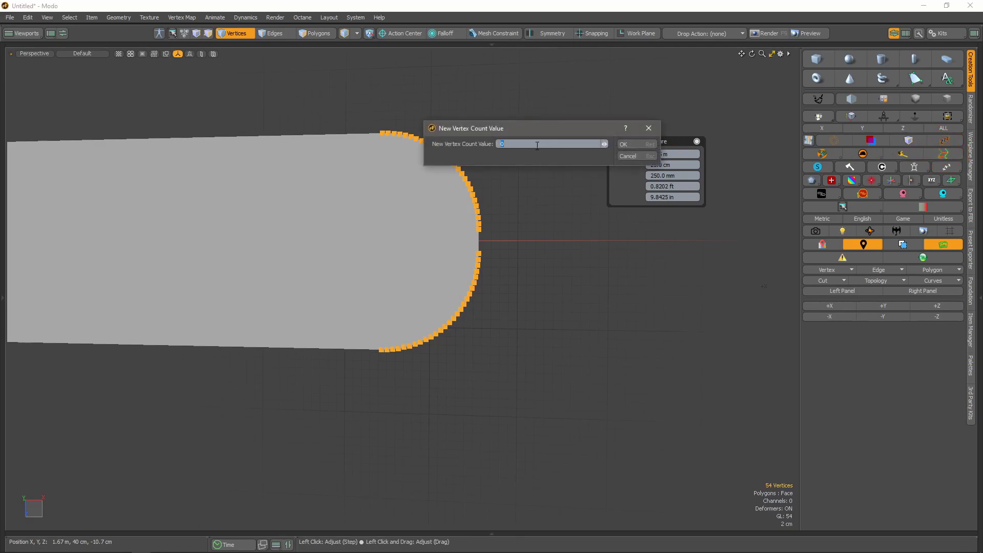
type("8")
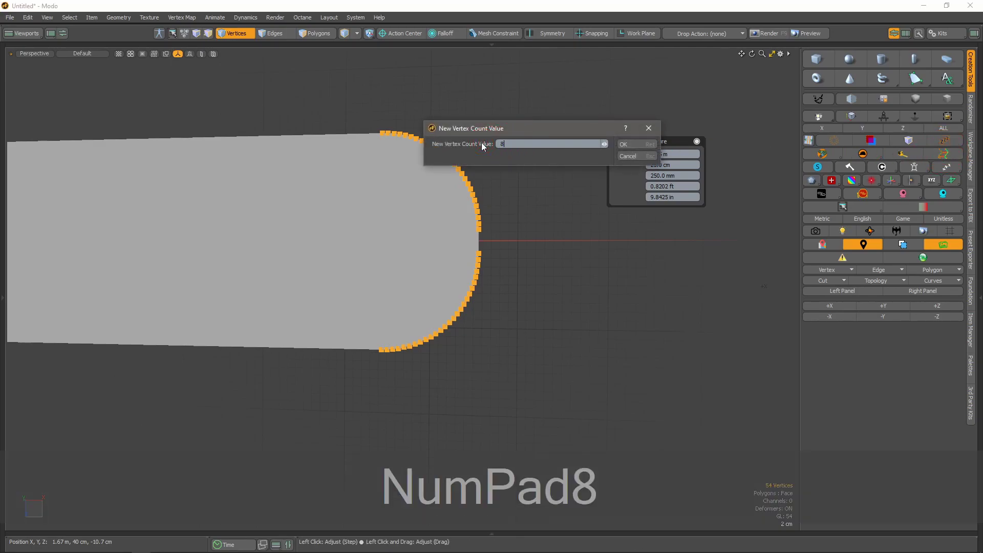
key("Return")
Switch to polygon mode and select the rebuilt rounded-end polygon together with the adjoining strip polygon
key("2")
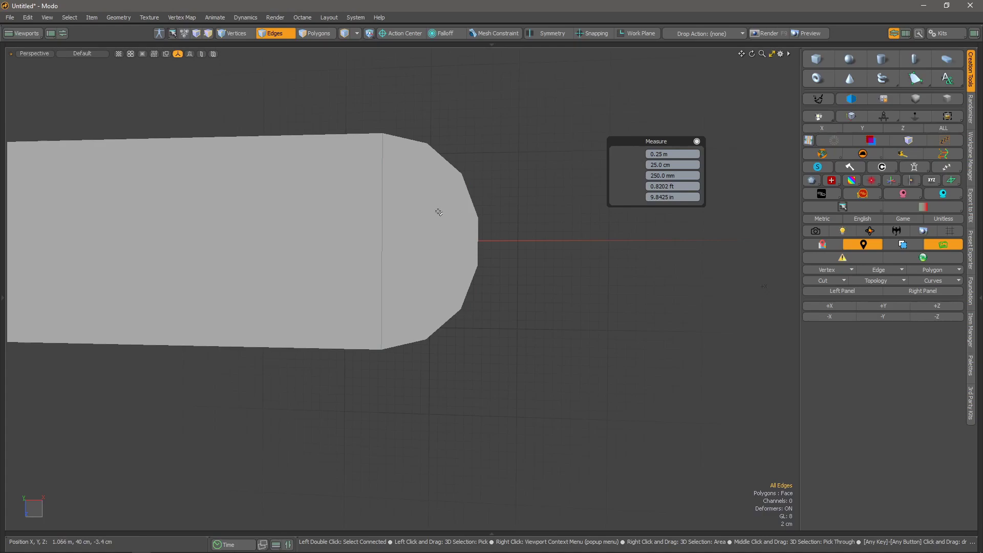
key("space")
left_click(400, 204)
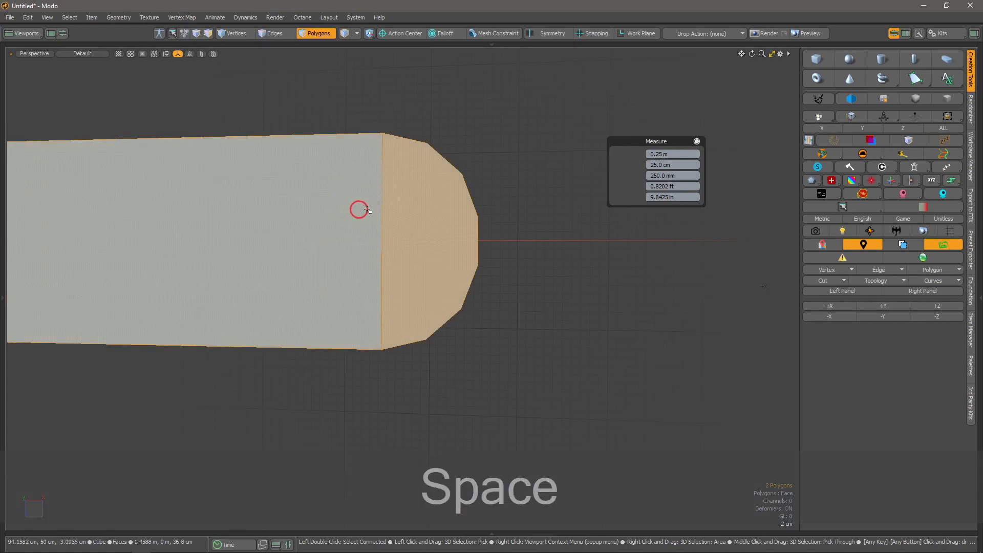
Inset the strip and rounded-end polygons together with a polygon bevel, with Thicken Polygon turned off
left_click(358, 210, "shift")
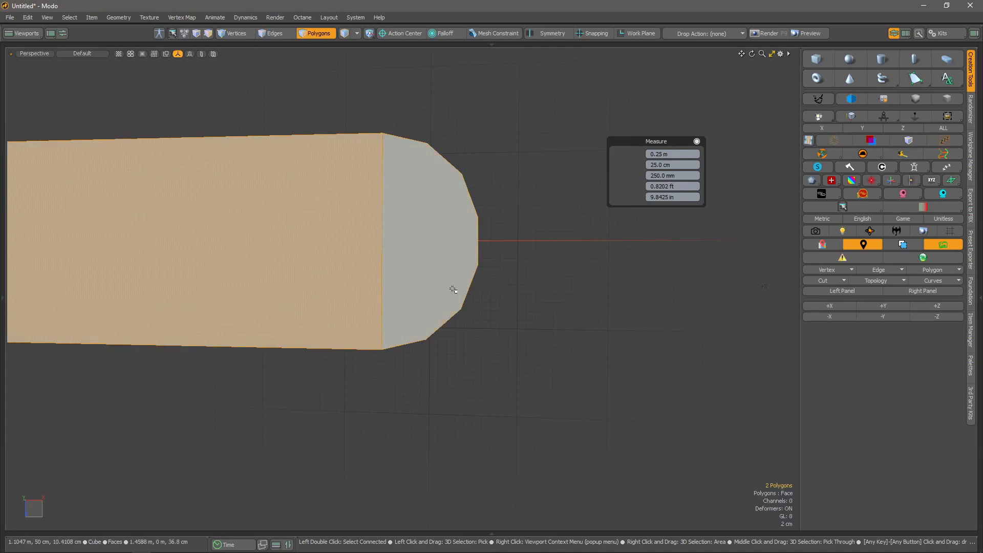
key("b")
left_click(839, 336)
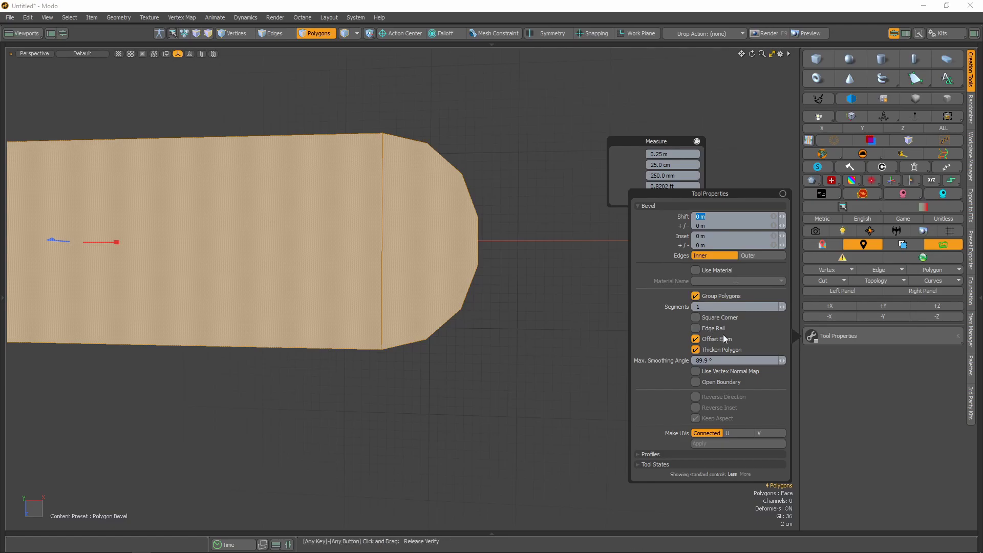
left_click(695, 350)
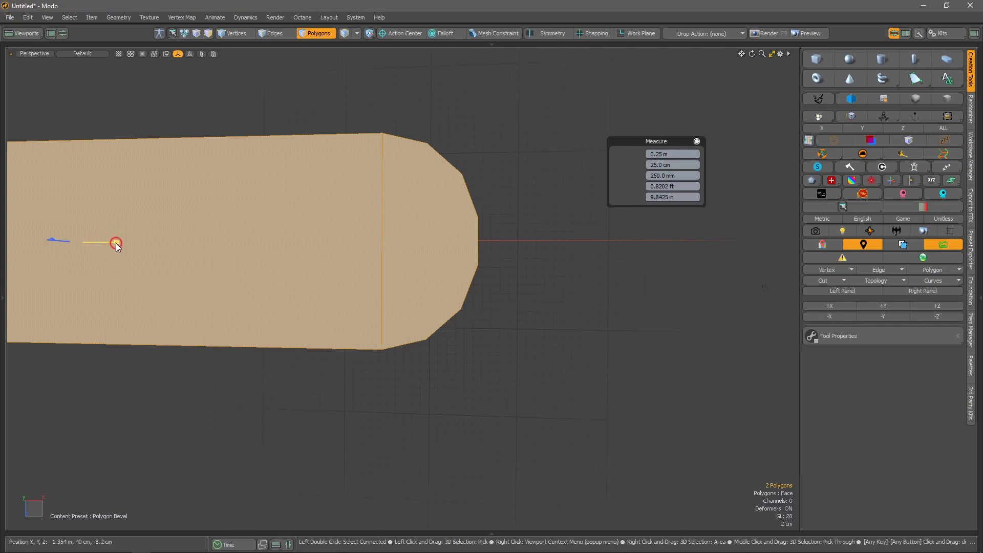
key("space")
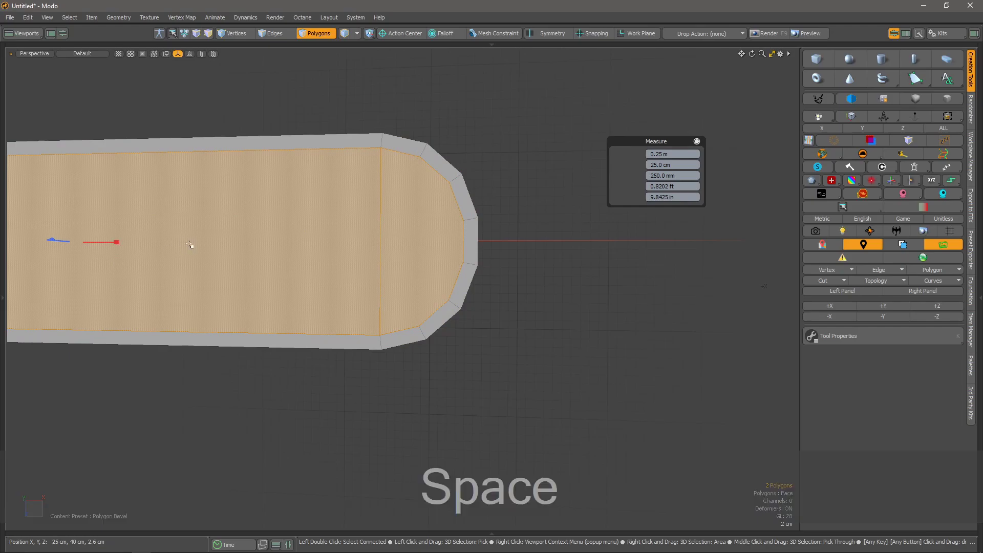
Switch to edge mode and select the inner edge dividing the strip from its rounded end
key("space")
key("space")
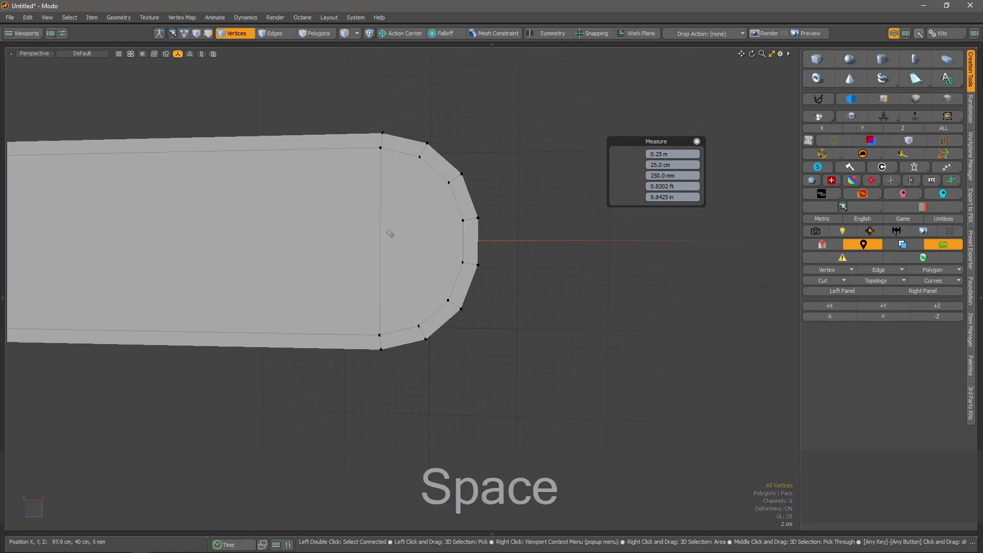
left_click(370, 238)
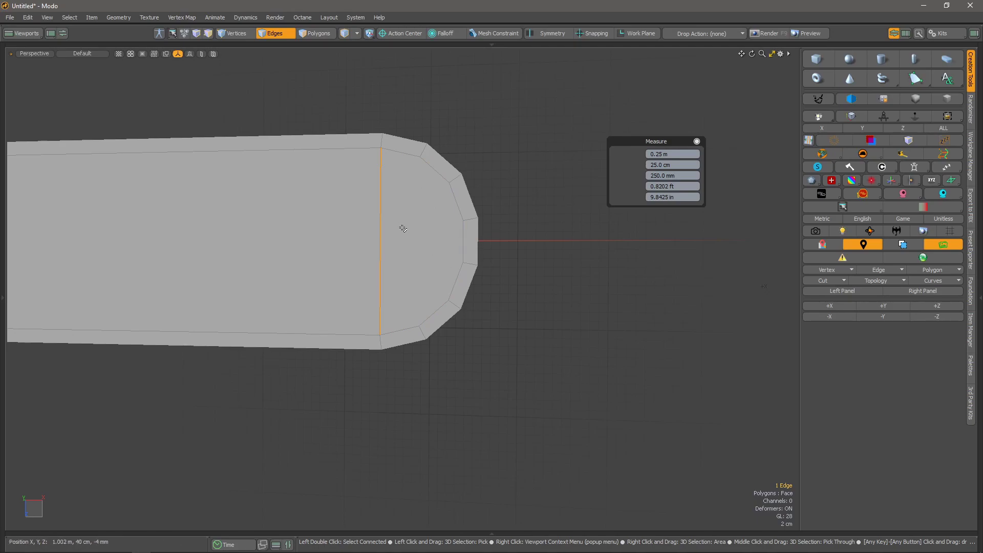
key("shift")
left_click(367, 230)
key("shift")
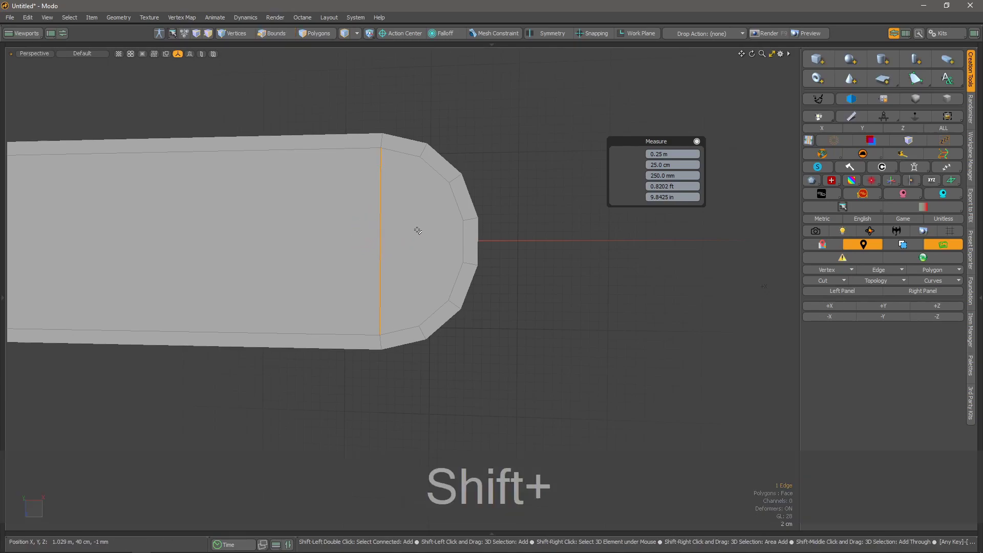
Try fanning edges from the dividing edge's midpoint to the inner rounded vertices, and undo the fan
key("shift+t")
key("alt")
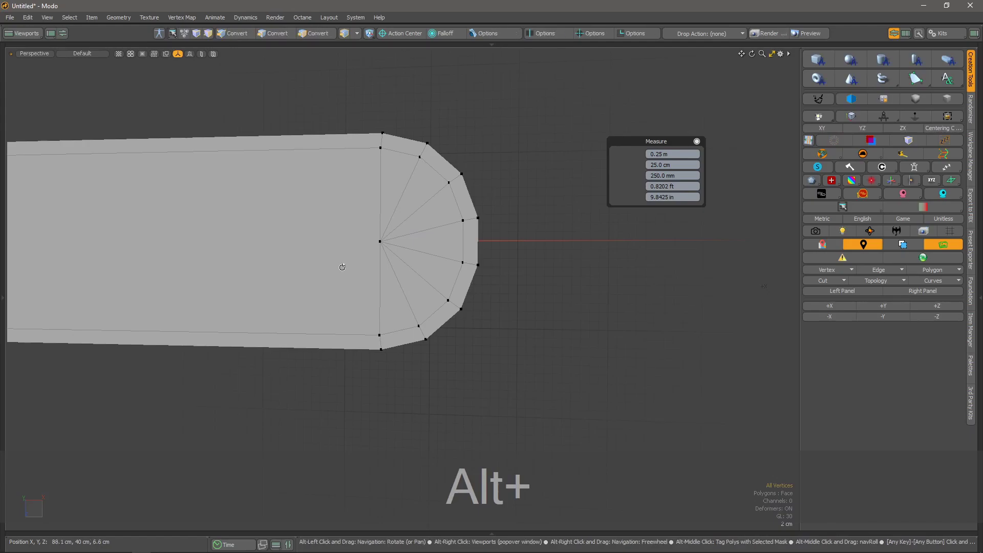
left_click_drag(377, 276, 382, 278, "alt")
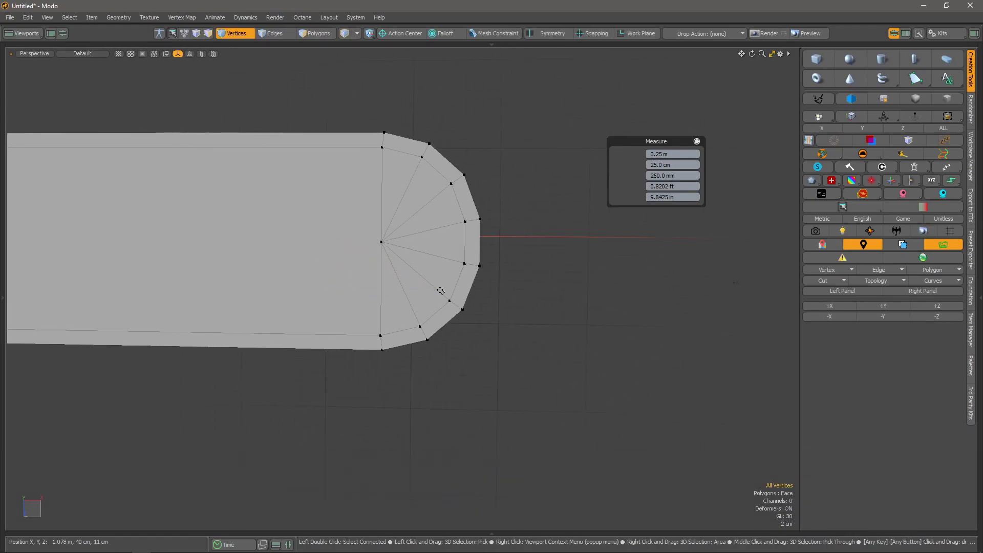
key("ctrl+z")
Fan edges from the selected dividing edge's midpoint to the inner vertices of the rounded end, and return to edge mode
key("shift")
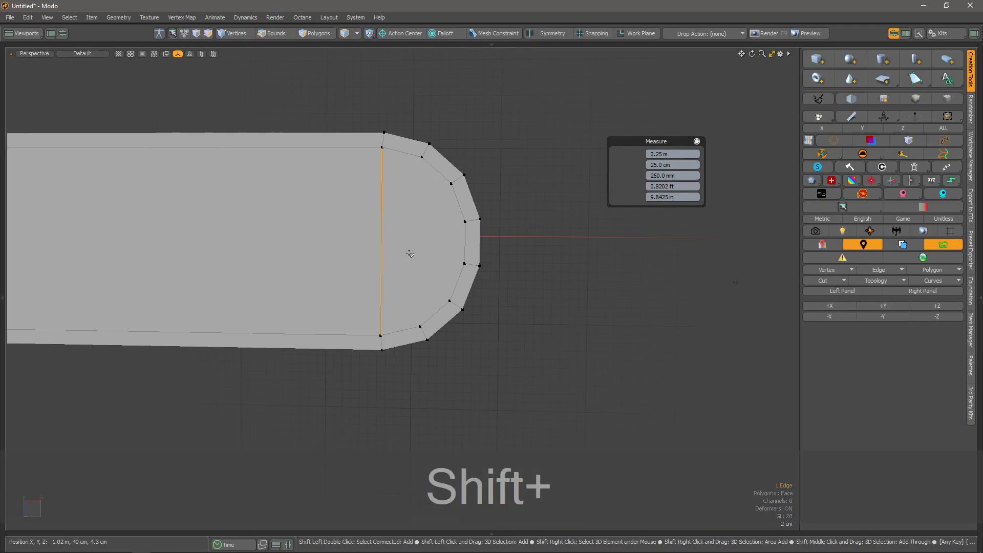
key("shift+t")
left_click_drag(410, 254, 412, 226, "alt")
left_click_drag(412, 289, 391, 269, "alt")
key("space")
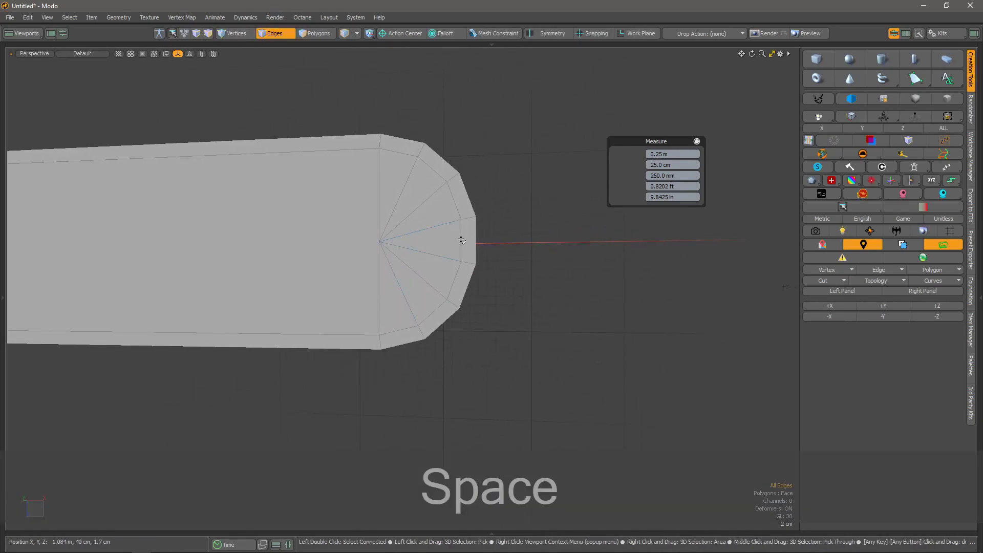
left_click_drag(430, 230, 430, 255, "alt")
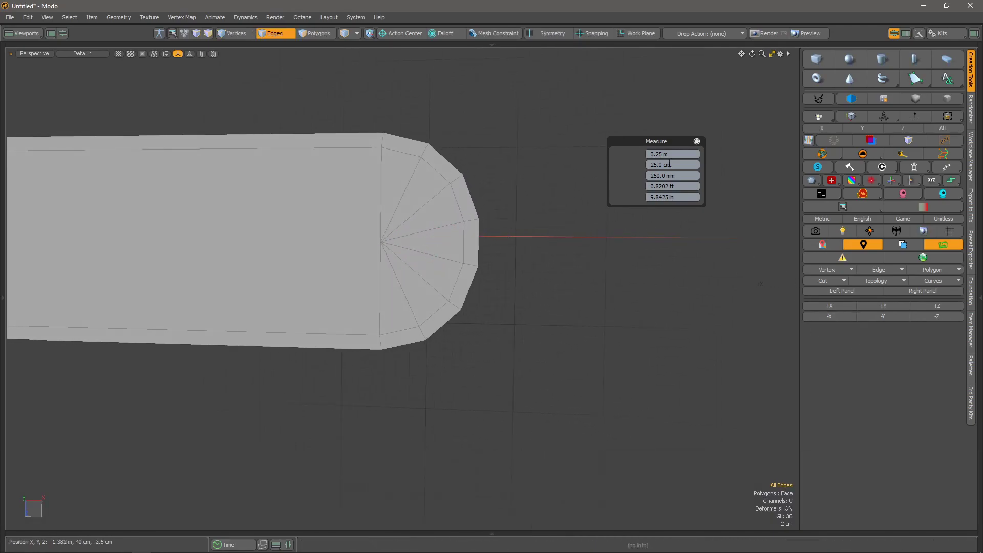
Close the Measure window and activate the Move tool on the strip mesh
left_click(697, 142)
key("w")
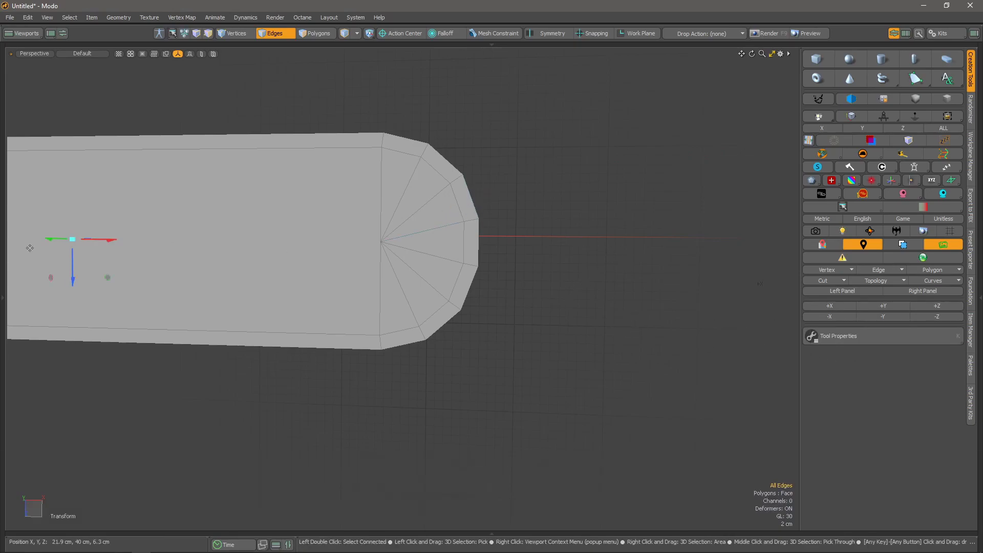
left_click_drag(152, 314, 320, 297, "alt")
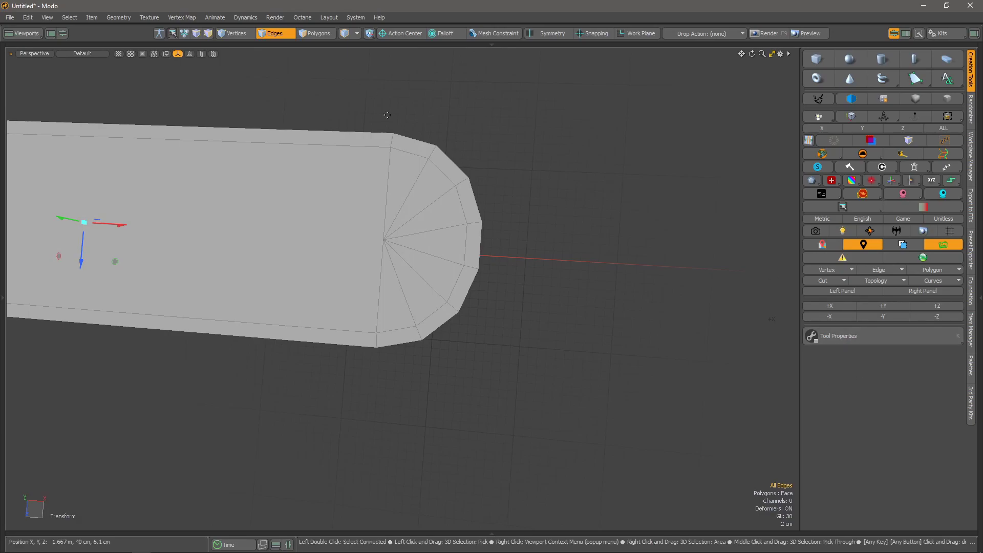
Set the Tool Properties Modo Layout to Inline in the UI preferences and close the preferences
left_click(355, 18)
left_click(368, 33)
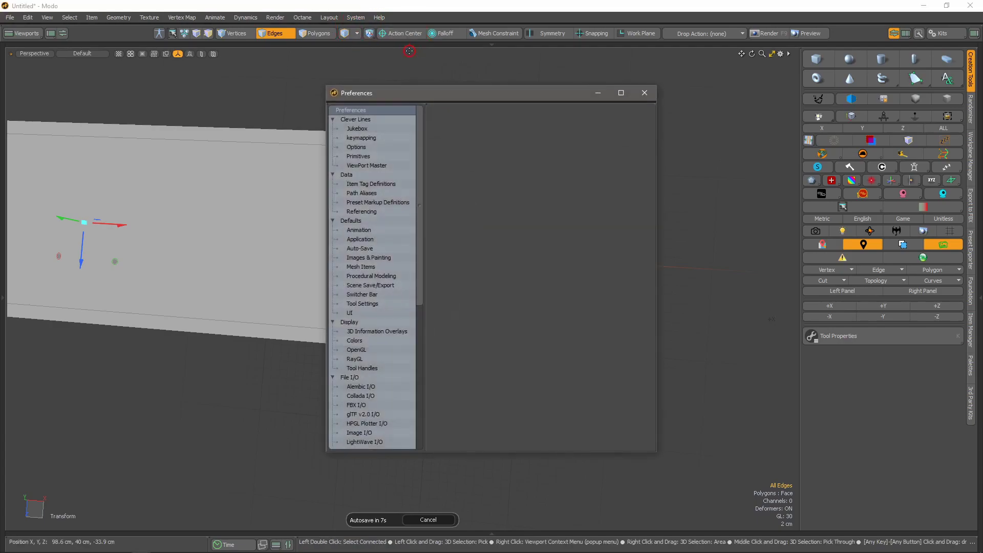
left_click_drag(422, 93, 320, 63)
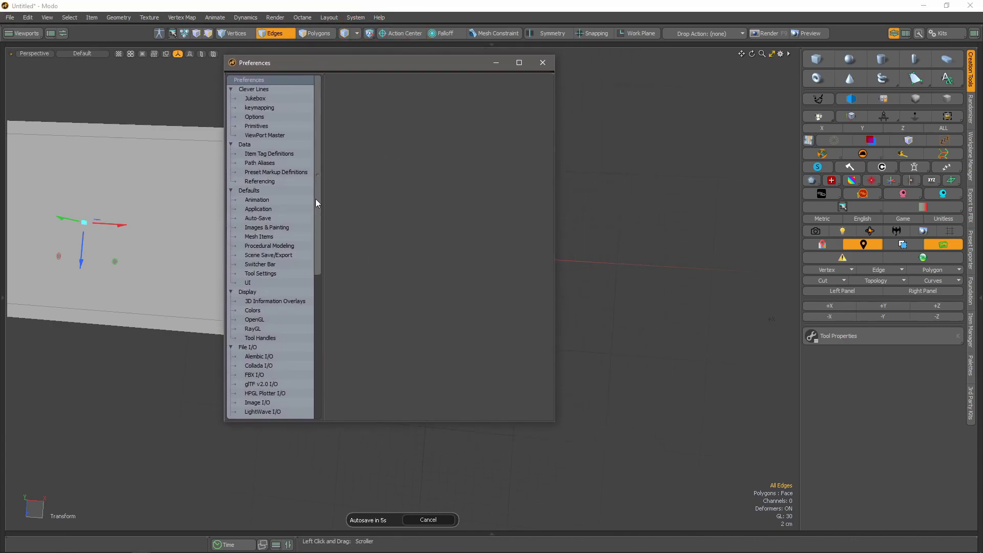
left_click(248, 283)
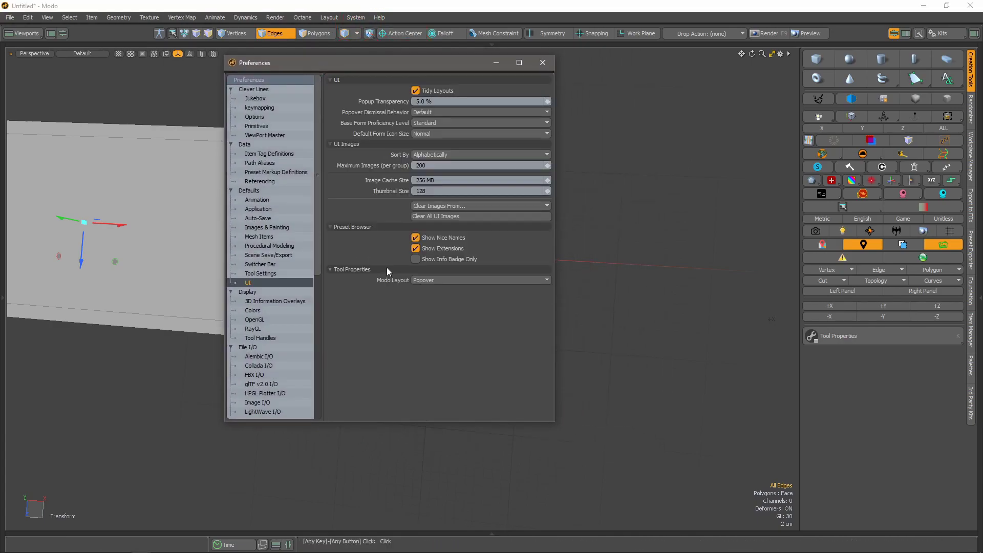
left_click(439, 284)
left_click(428, 289)
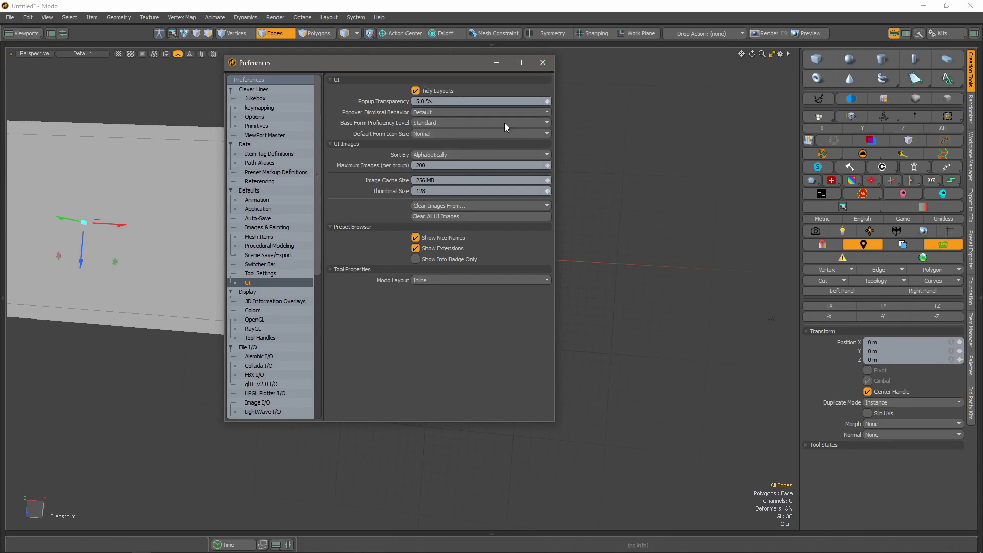
left_click(543, 63)
Examine the strip and its fanned rounded end from several angles, and drop the Move tool
left_click_drag(296, 244, 435, 293, "alt")
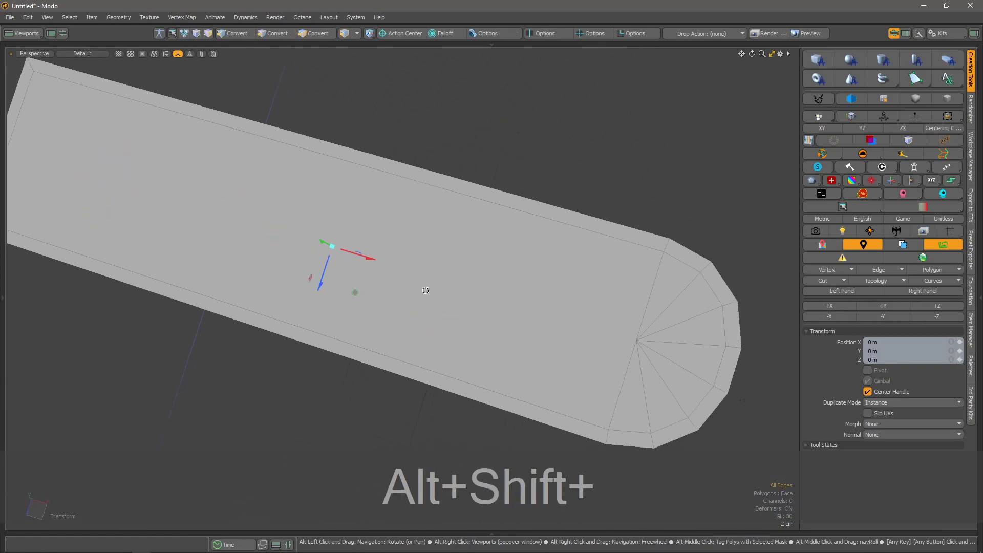
scroll(389, 288, "down", 3)
left_click_drag(452, 366, 428, 202, "alt")
left_click_drag(479, 299, 454, 303, "alt")
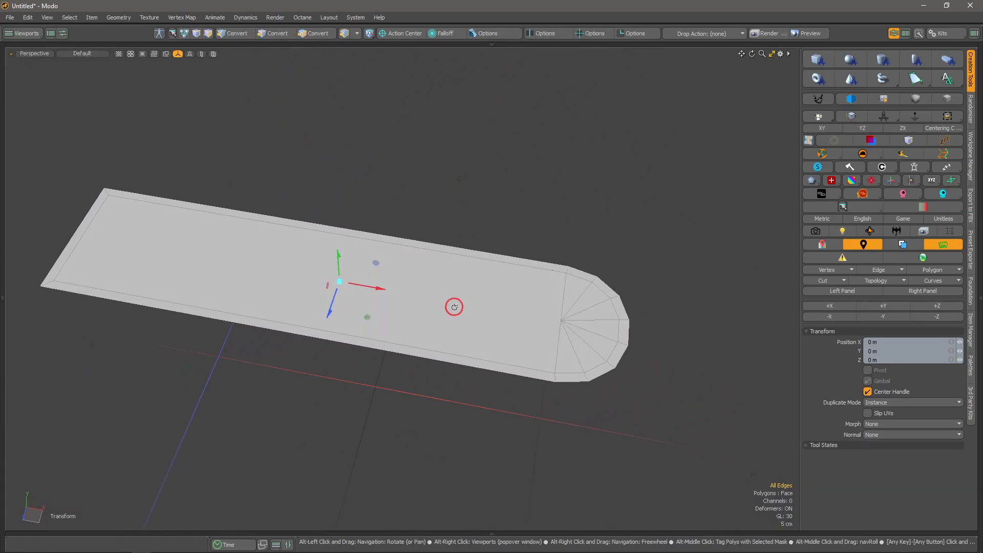
left_click_drag(569, 303, 576, 325, "alt")
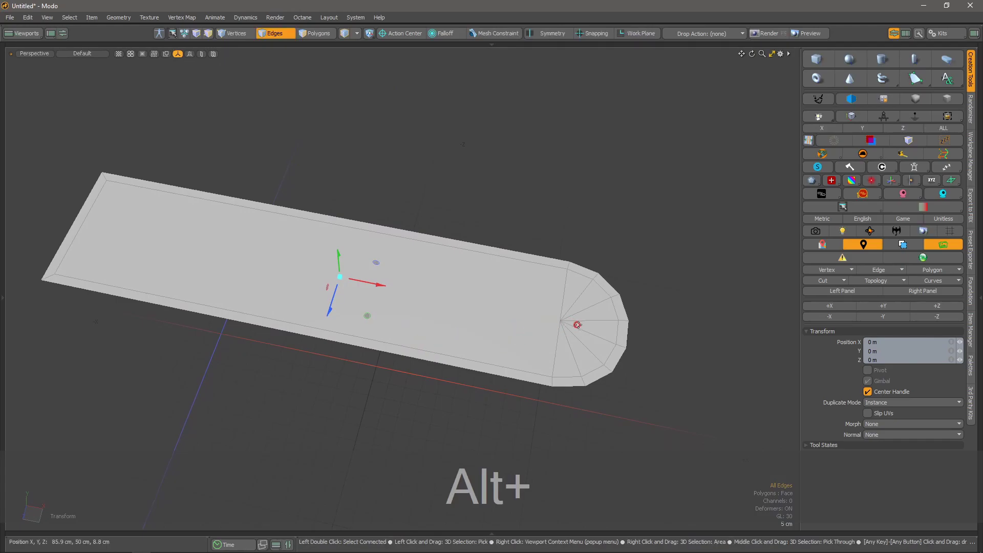
left_click_drag(409, 287, 471, 247, "alt")
left_click_drag(450, 285, 450, 292, "alt")
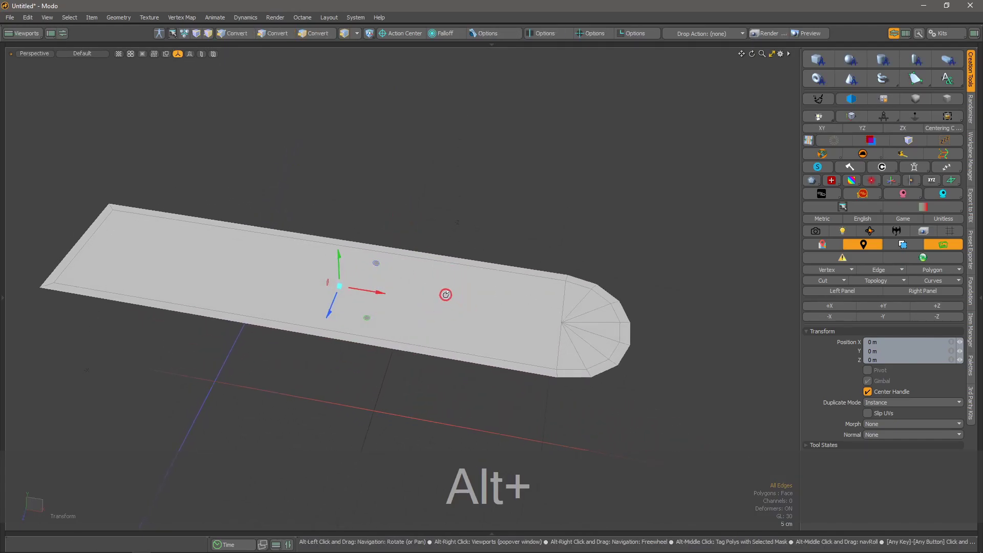
key("space")
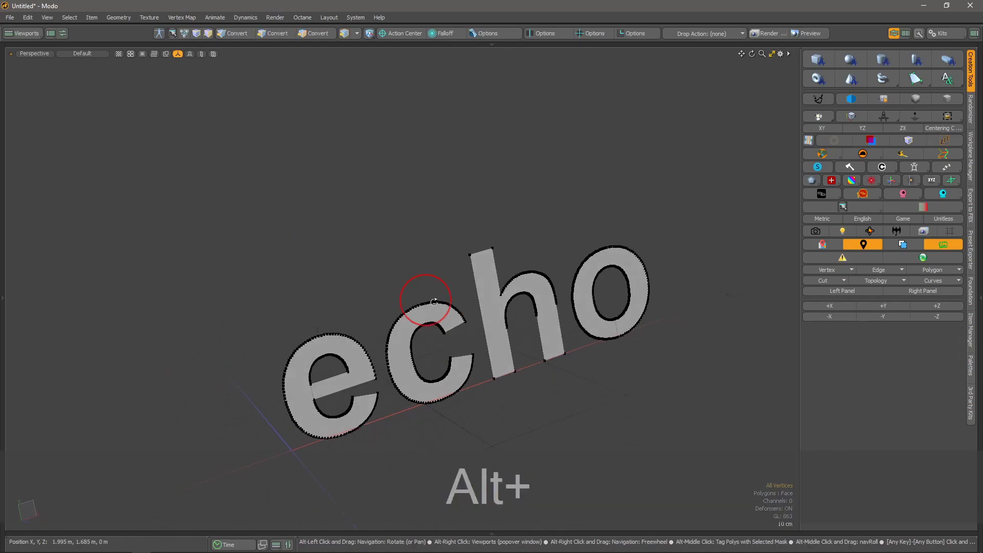
Select all vertices along the inner arch of the letter h in the echo text
left_click_drag(434, 302, 517, 305, "alt")
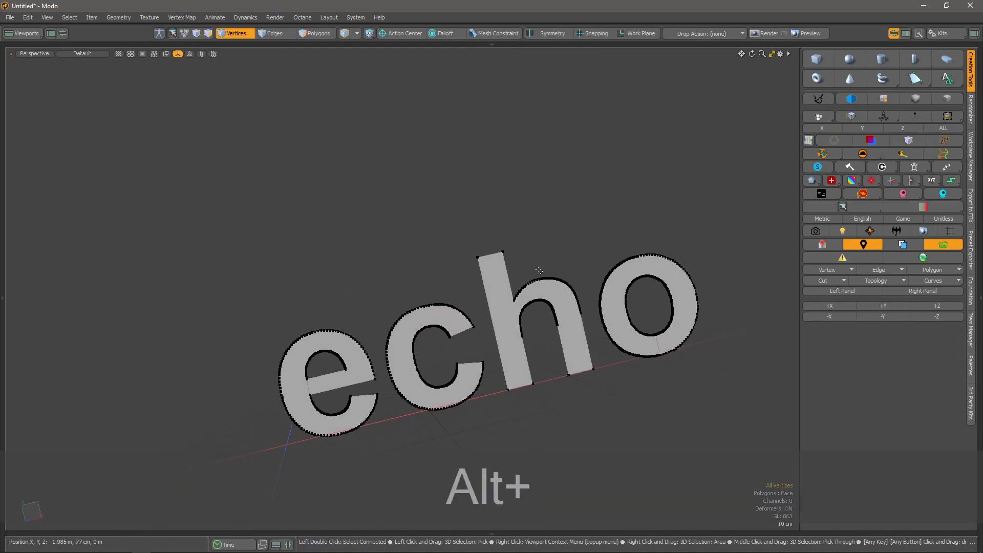
scroll(517, 298, "up", 5)
left_click_drag(630, 360, 478, 265, "alt")
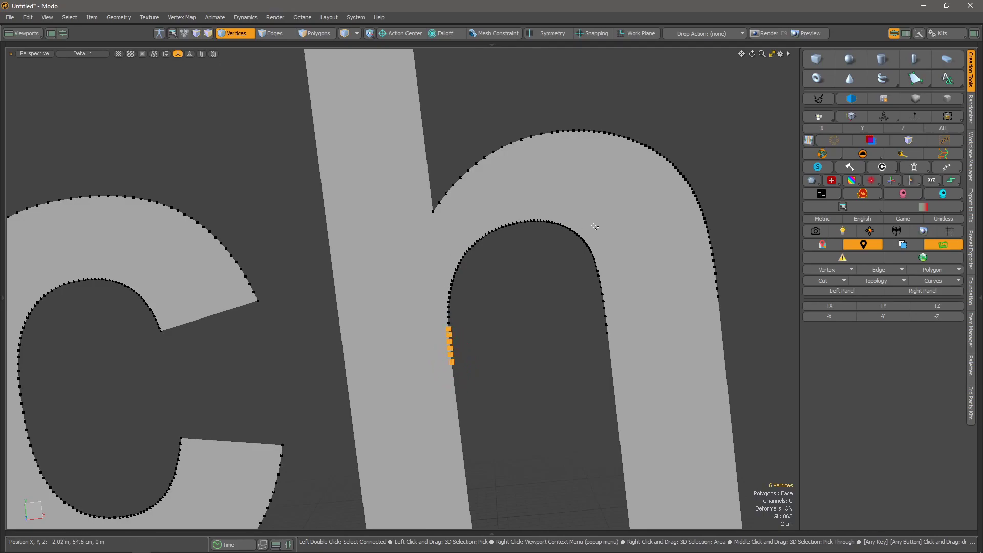
left_click(609, 334, "shift")
key("shift+g")
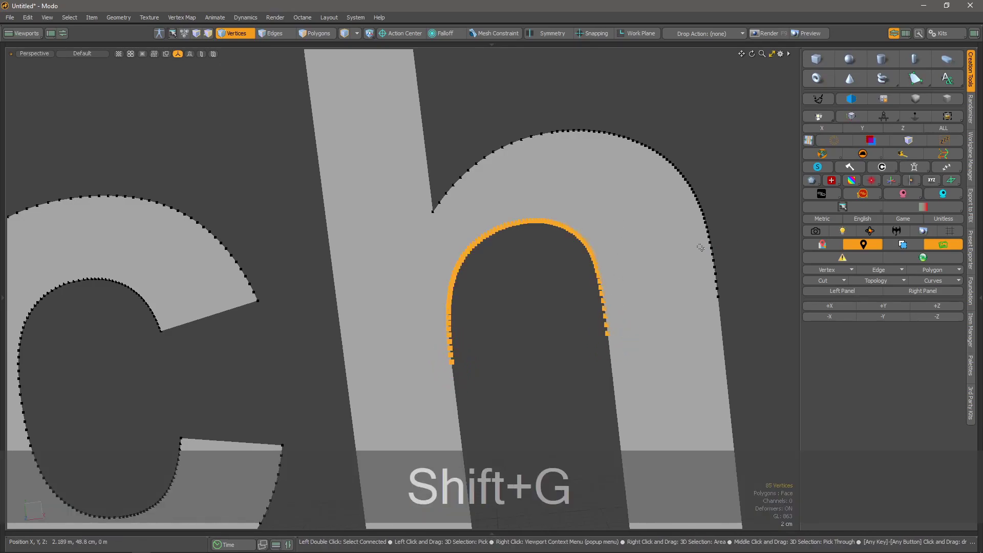
Rebuild the selected inner-arch vertices of the h with a new vertex count value of 12
left_click(944, 152)
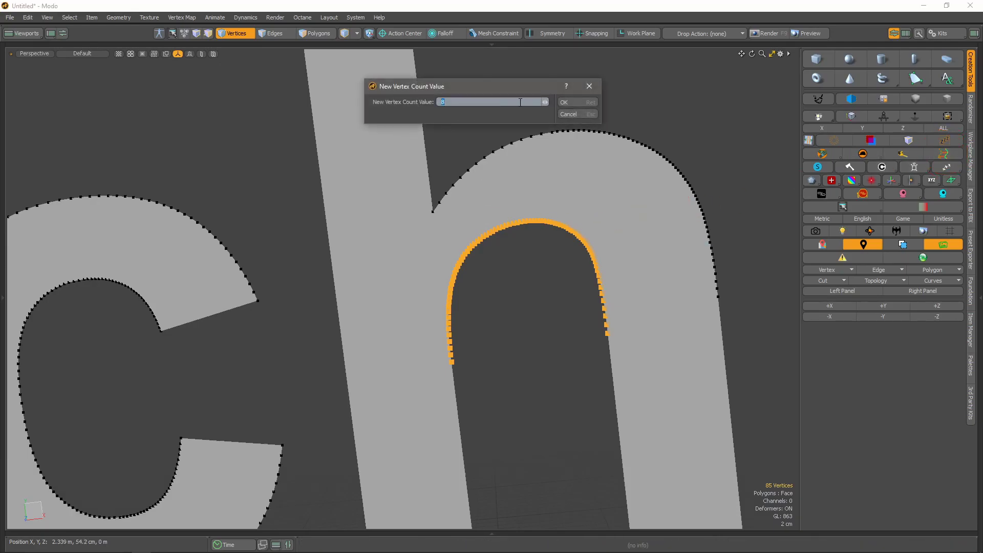
type("12")
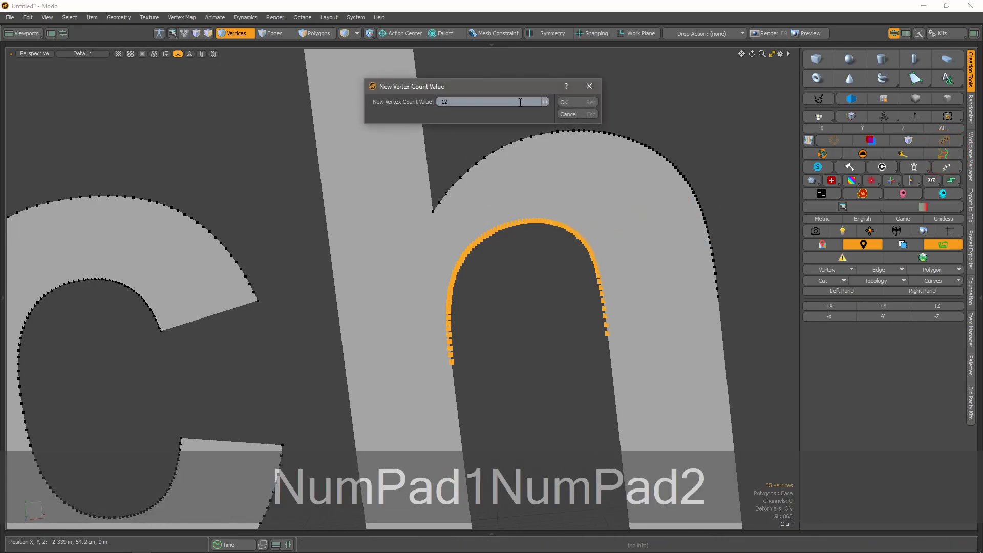
left_click(570, 102)
Remove the straight edge bridging the opening of the h's arch while keeping its vertices
left_click_drag(492, 254, 533, 248, "alt")
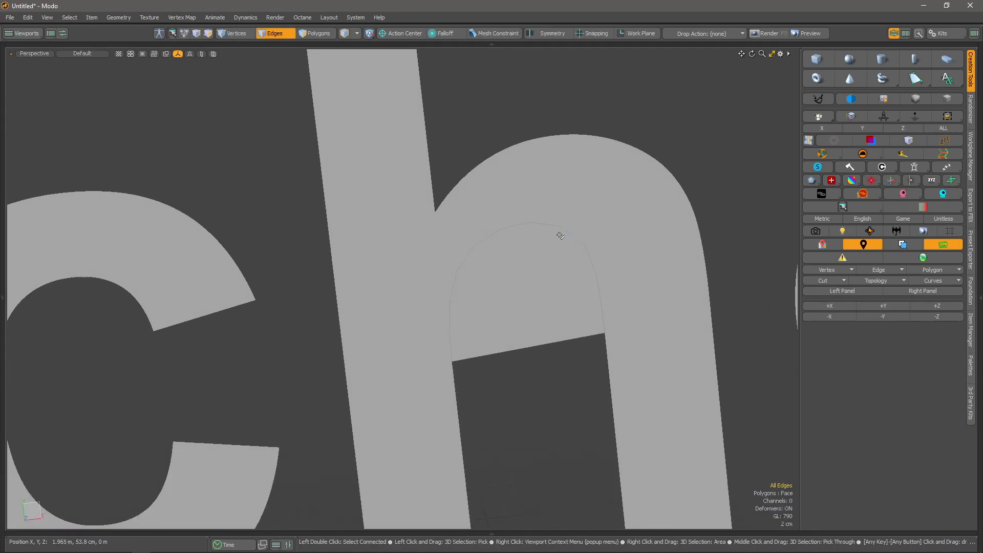
left_click(531, 342)
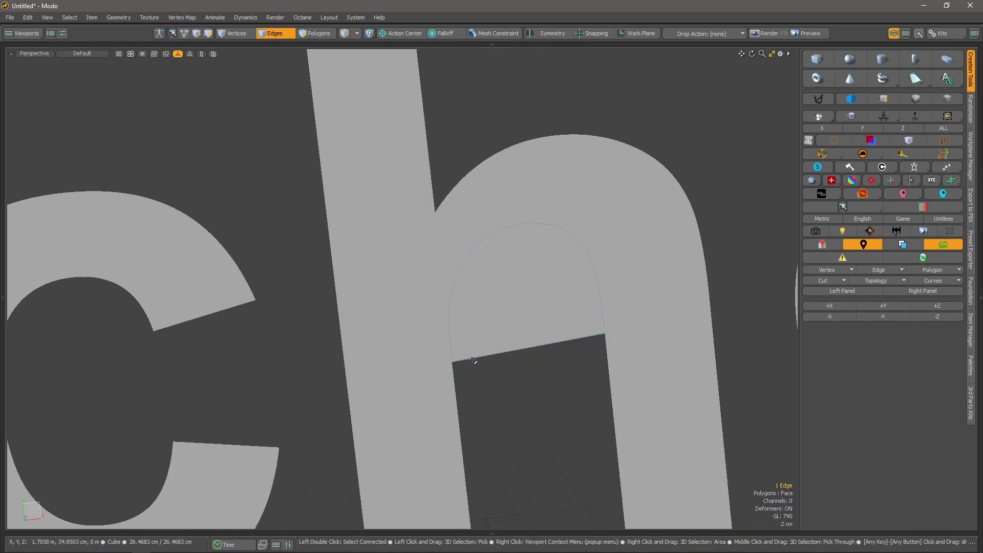
key("ctrl+alt")
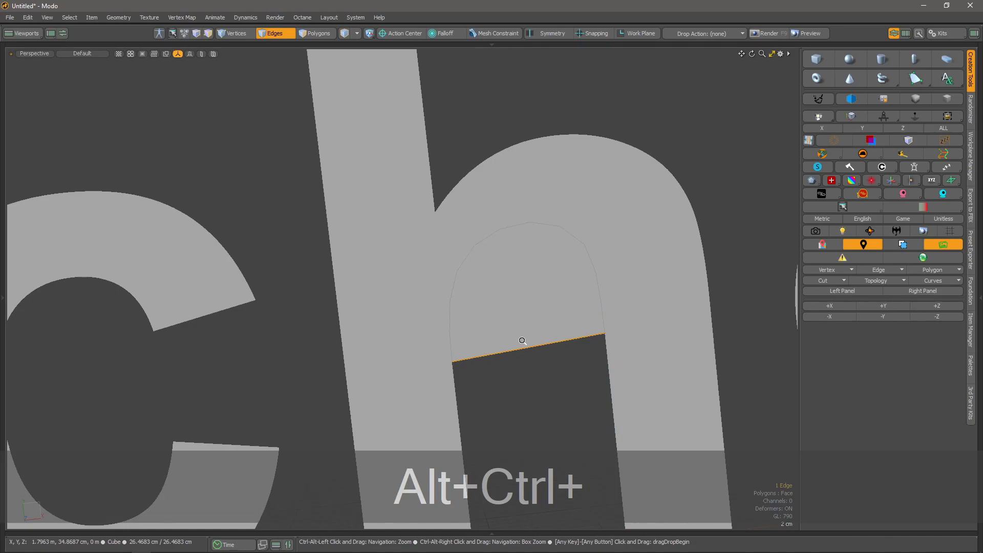
key("ctrl+alt+x")
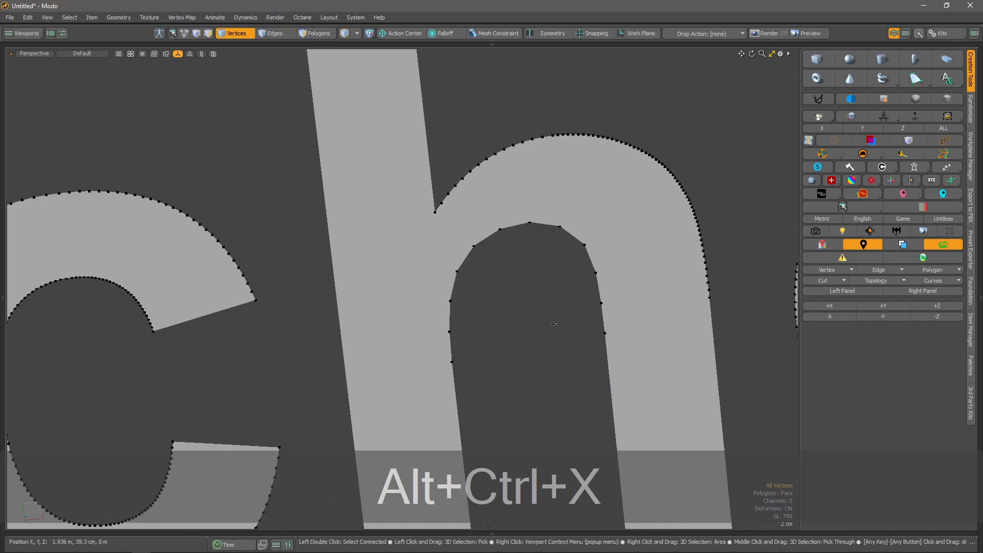
Look up the Remove Edge/Keep Vert command among the edge commands without running it
mouse_move(512, 272)
left_mouse_down("alt")
mouse_move(562, 285)
mouse_move(514, 290)
left_mouse_up("alt")
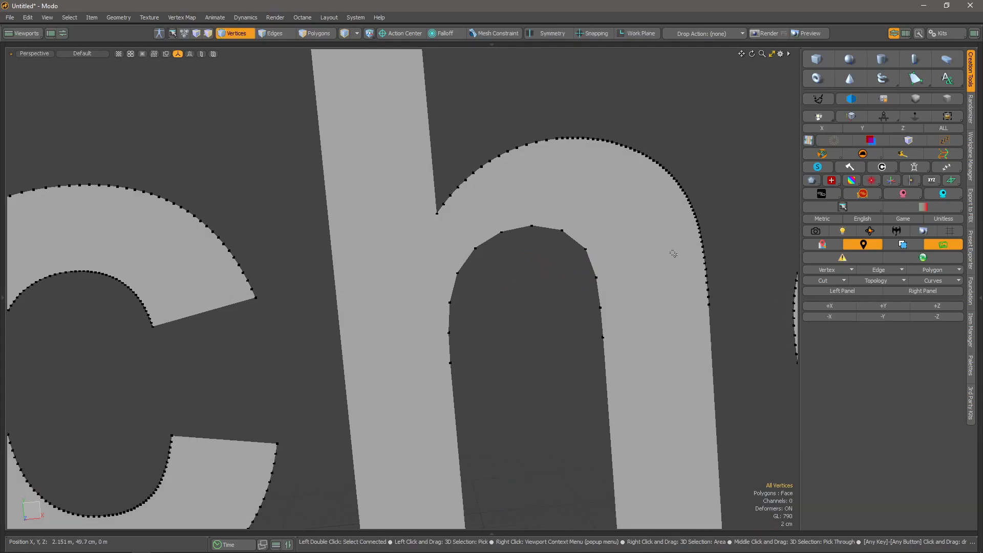
left_click(883, 270)
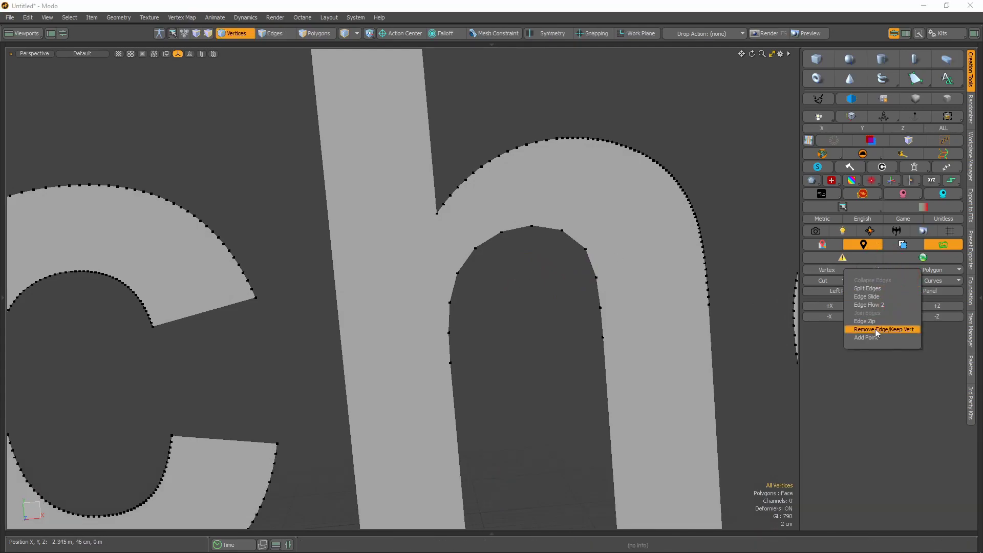
left_click(855, 364)
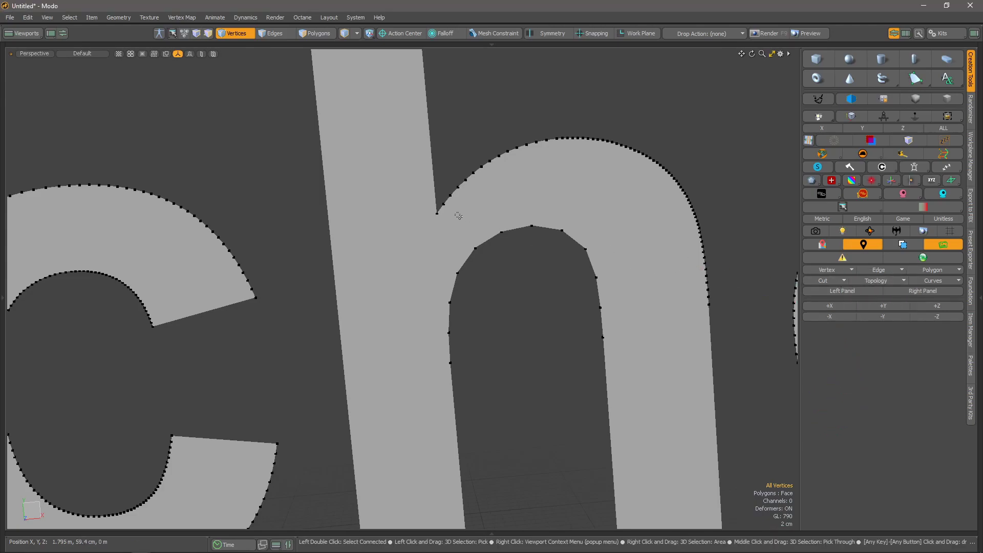
Select all vertices along the outer arch of the letter h, from the stem junction round to the outer side of the right leg
left_click(438, 213)
left_click(708, 304, "shift")
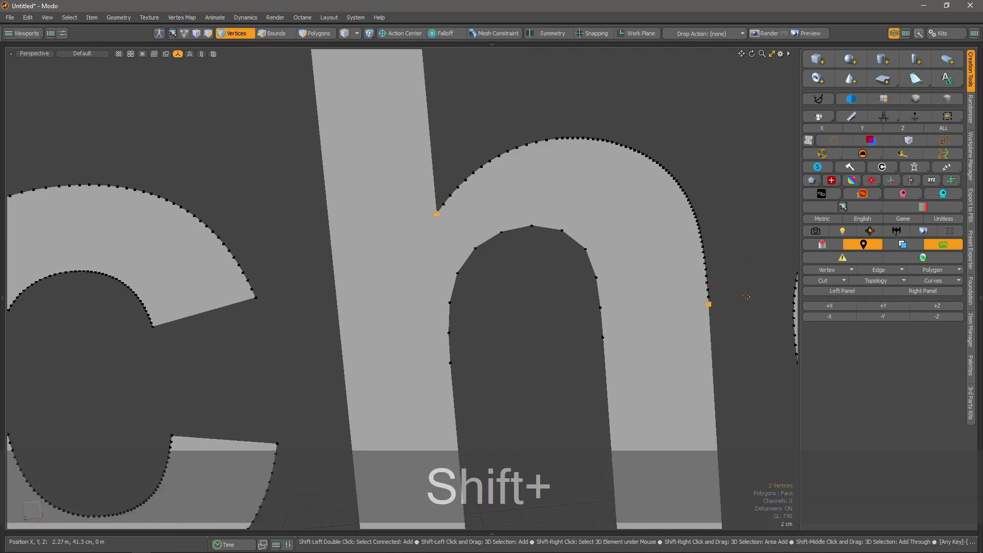
key("shift+g")
left_click(656, 283)
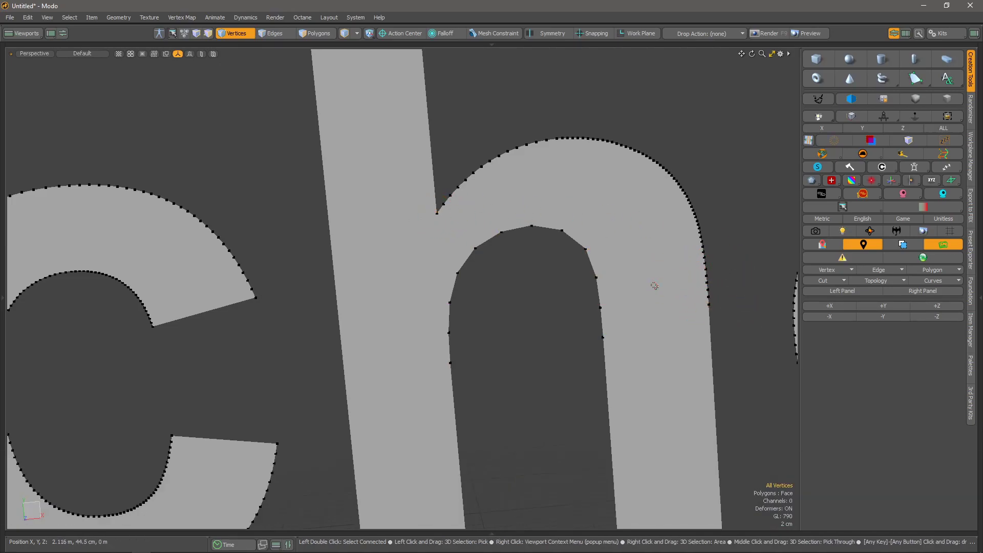
left_click_drag(554, 301, 465, 272, "alt")
left_click_drag(434, 212, 455, 187)
mouse_move(491, 157)
left_mouse_down()
mouse_move(532, 140)
mouse_move(596, 138)
mouse_move(644, 150)
left_mouse_up()
left_click_drag(577, 157, 654, 149, "shift")
mouse_move(636, 125)
right_mouse_down("shift")
mouse_move(718, 252)
mouse_move(685, 314)
right_mouse_up("shift")
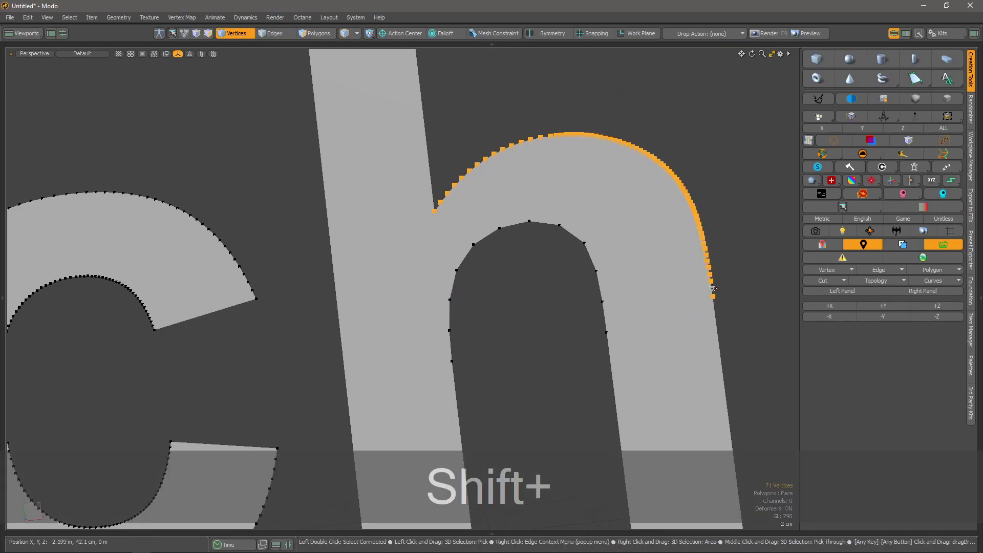
Rebuild the selected outer-arch vertices with a new vertex count value of 12 and remove the straight bridging edge while keeping its vertices
left_click(943, 154)
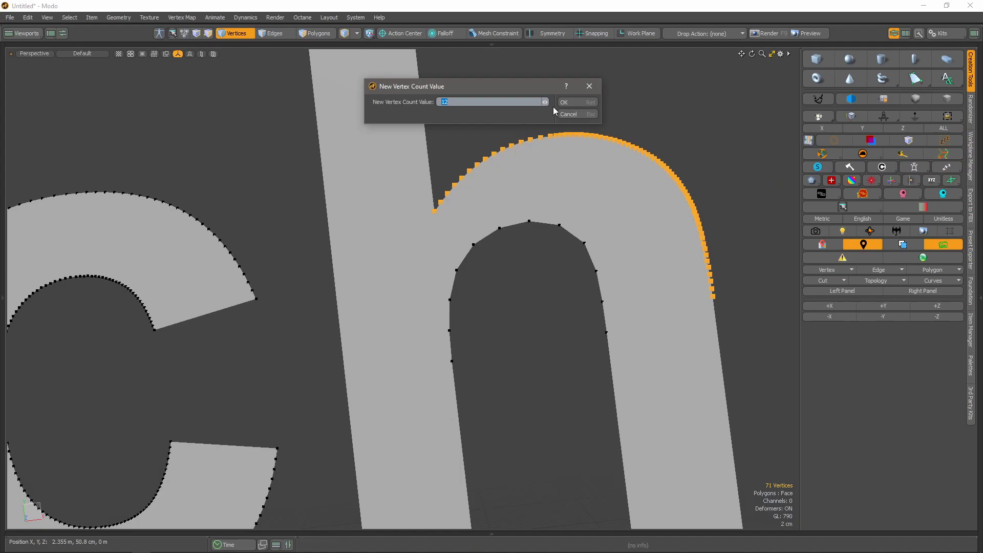
left_click(573, 102)
key("2")
left_click(541, 241)
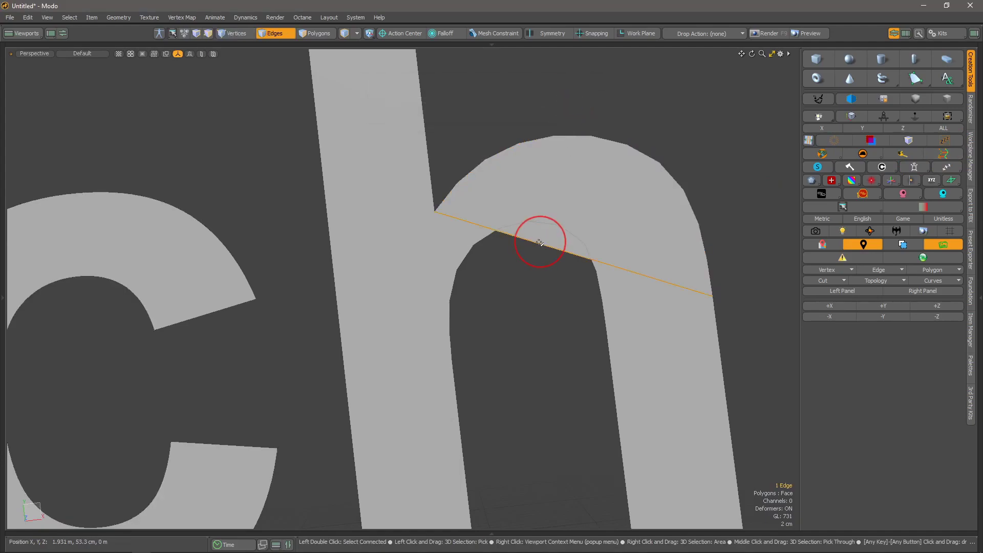
key("ctrl+shift+alt+x")
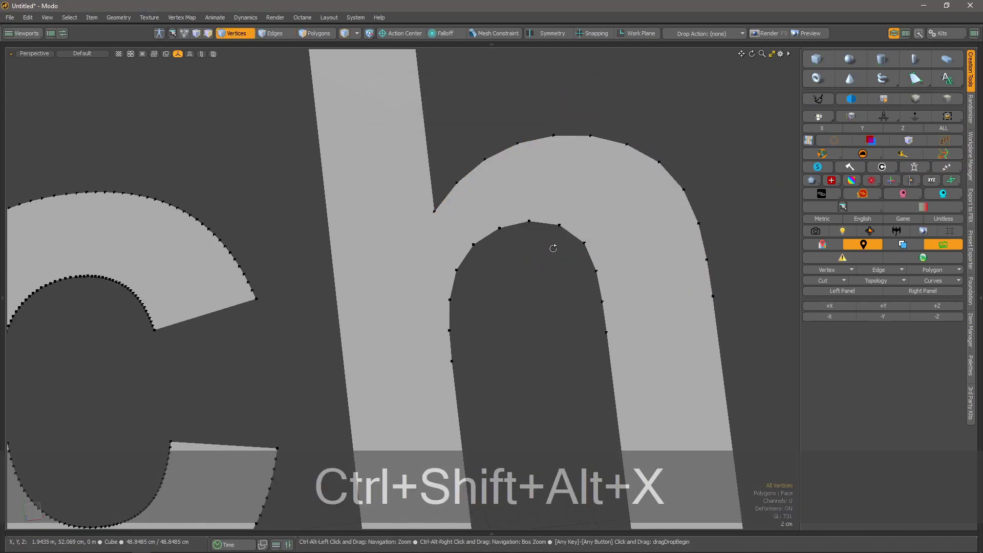
left_click_drag(520, 193, 488, 292, "alt")
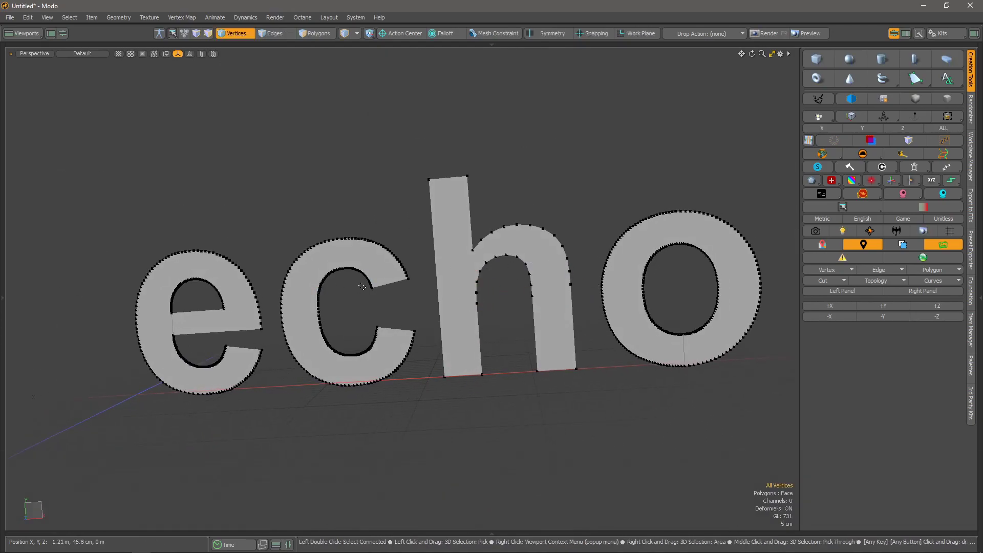
scroll(348, 277, "up", 4)
scroll(349, 277, "up", 2)
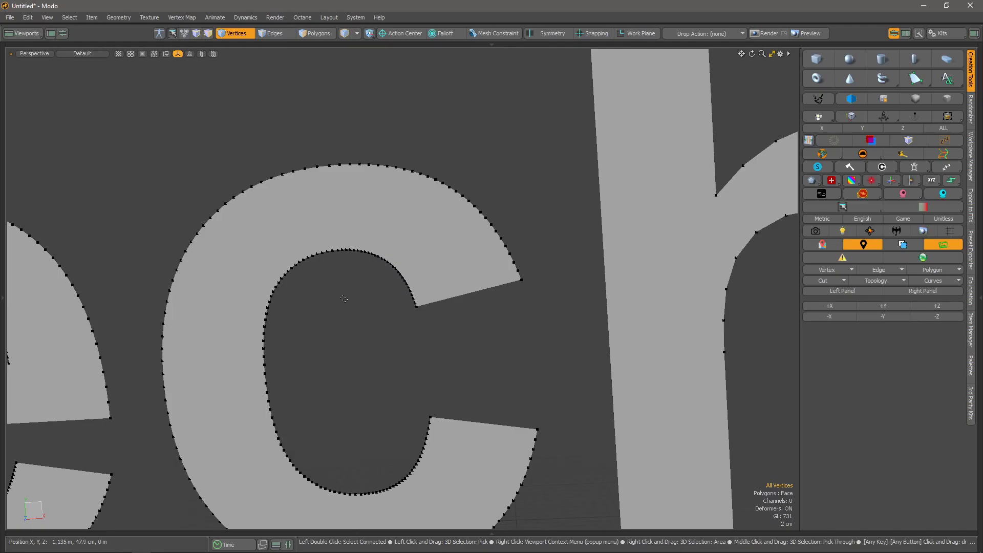
scroll(343, 300, "down", 6)
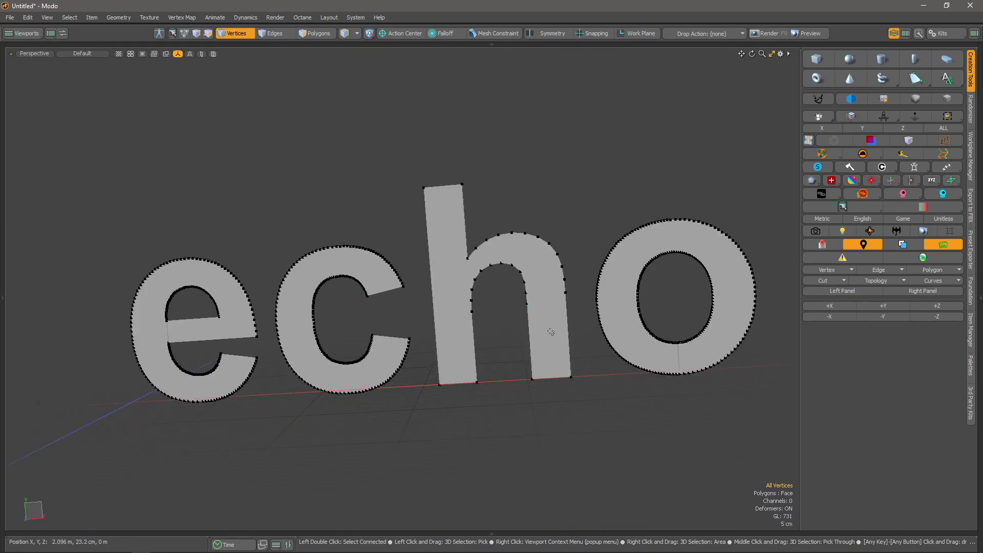
mouse_move(486, 325)
left_mouse_down("alt")
mouse_move(513, 318)
mouse_move(494, 326)
left_mouse_up("alt")
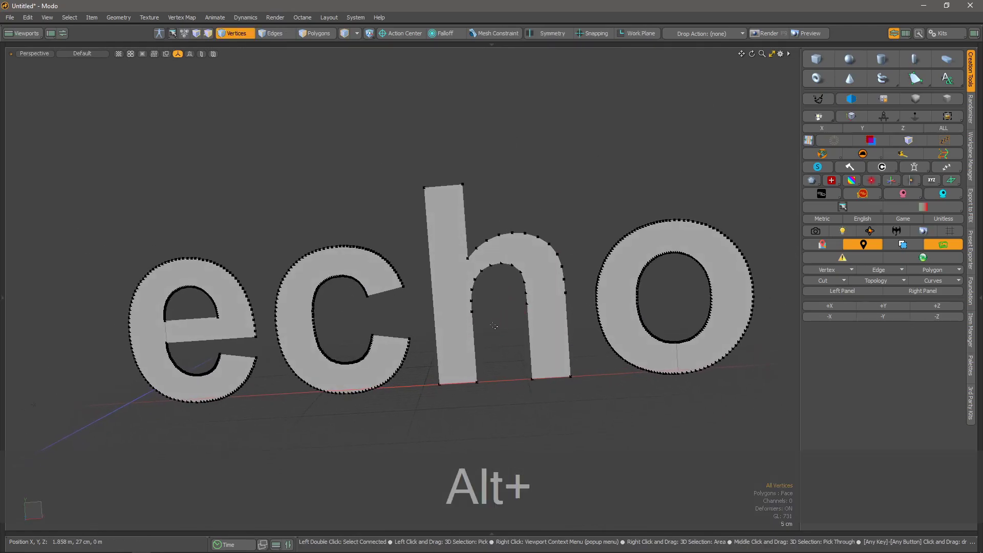
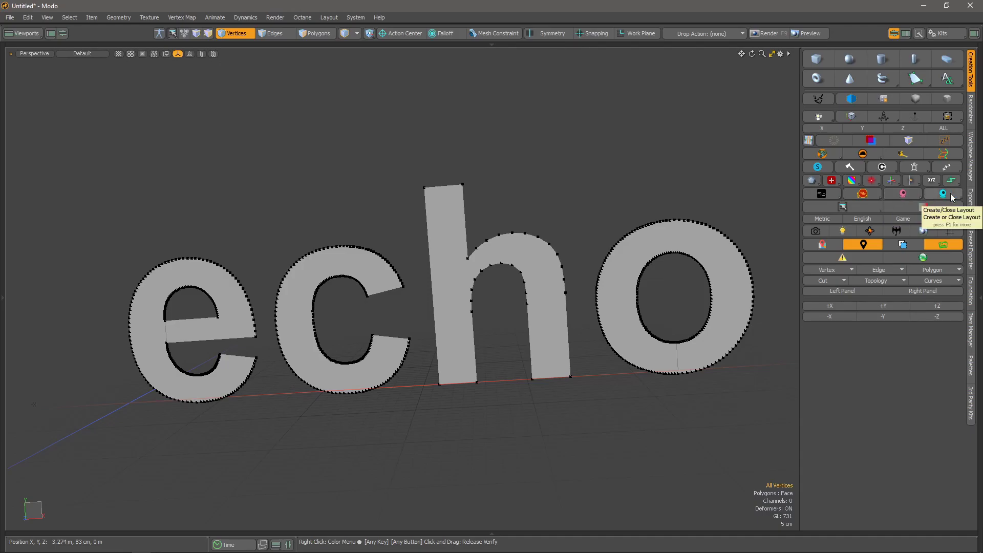
View the VizPack Architecture preset browser and dismiss it
left_click(904, 194)
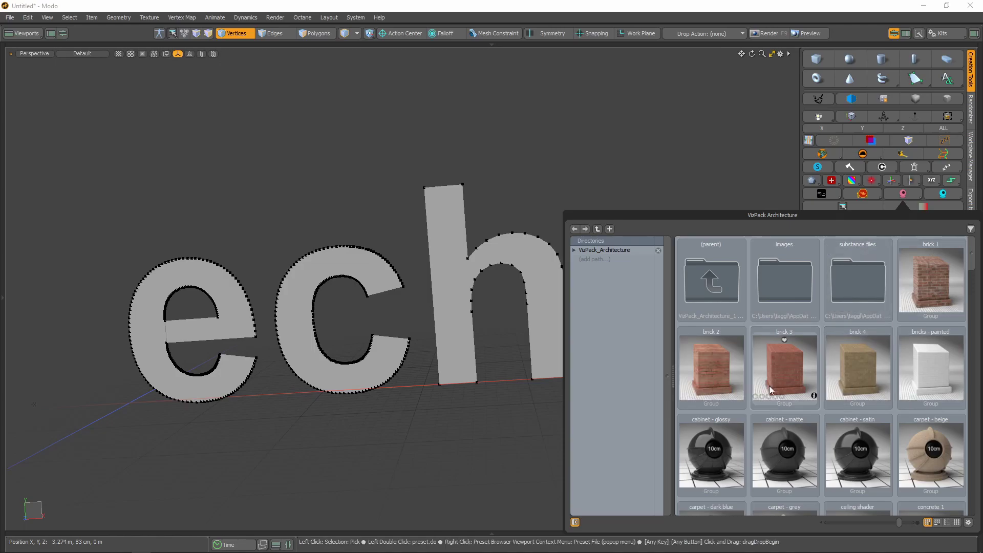
left_click(684, 154)
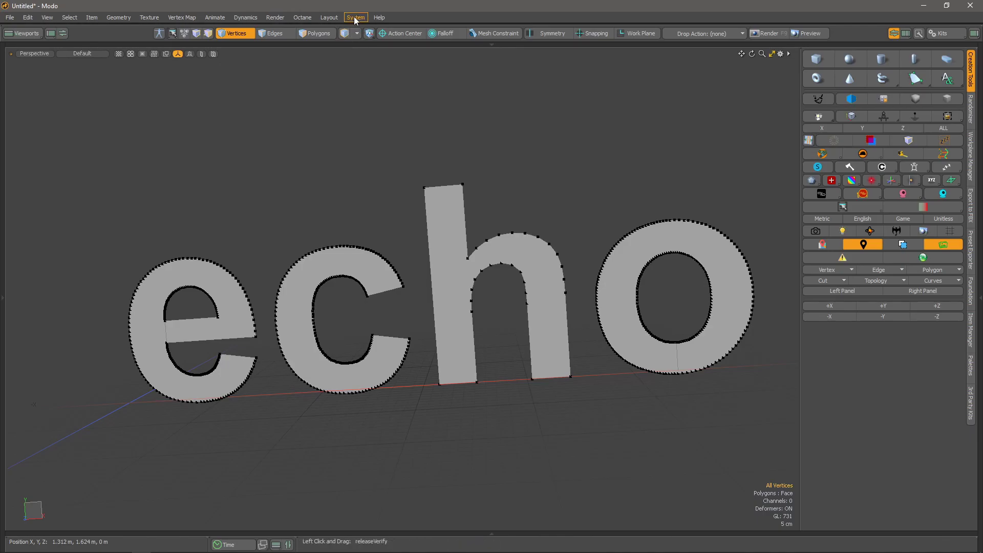
Bring up the Clever Lines options in the preferences and review the list of feature toggles
left_click(379, 17)
left_click(359, 29)
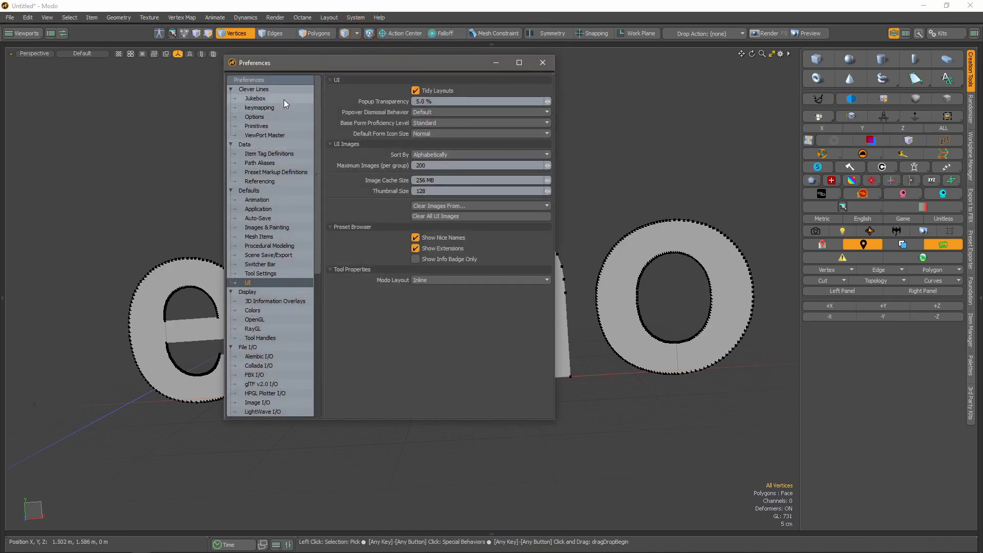
left_click(256, 117)
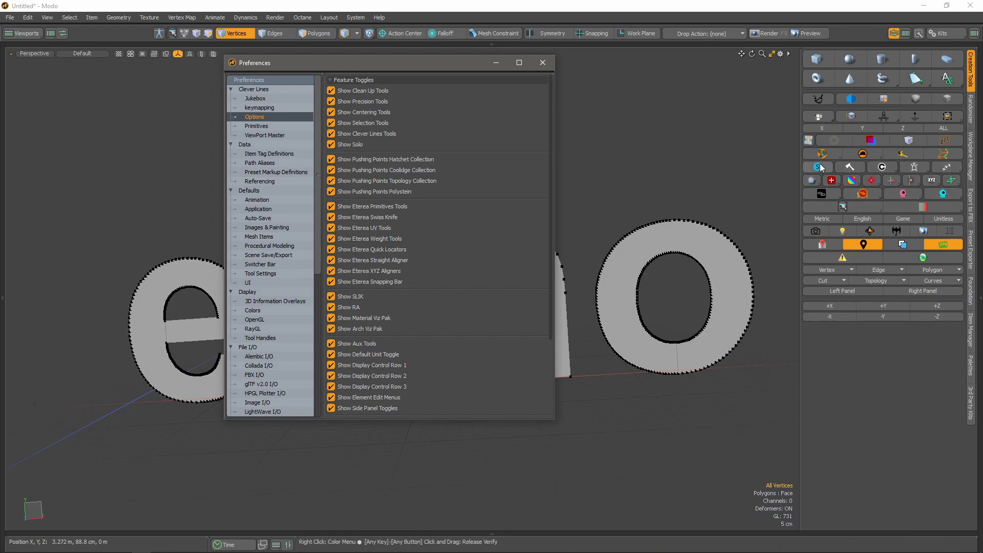
scroll(377, 238, "down", 3)
scroll(378, 238, "up", 3)
Turn off the SLIK, RA, Material Viz Pak and Arch Viz Pak feature toggles
left_click(330, 297)
left_click(330, 318)
left_click(331, 329)
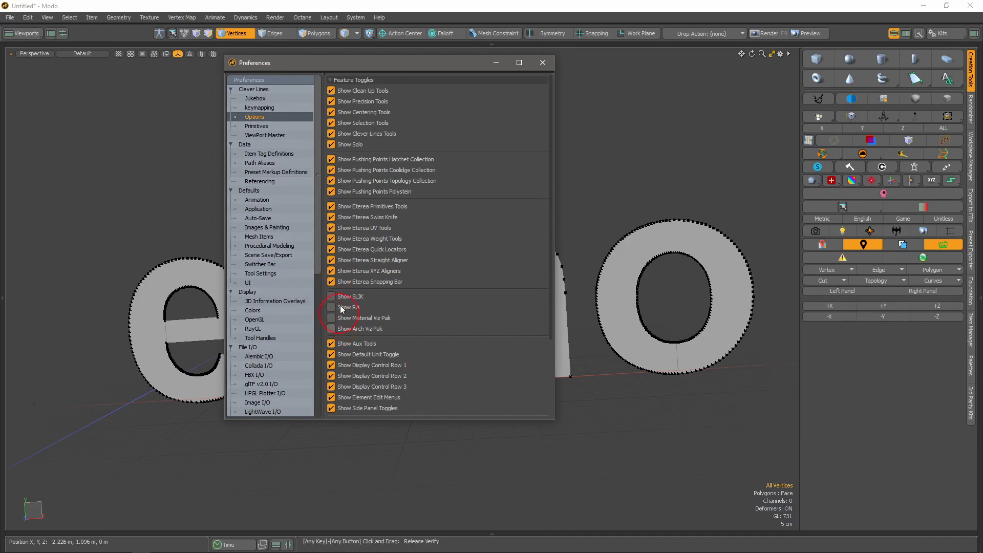
Turn off all the Eterea feature toggles, from Snapping Bar up to Primitives Tools
left_click(331, 282)
left_click(331, 271)
left_click(332, 249)
left_click(332, 239)
left_click(332, 227)
left_click(332, 217)
left_click(331, 206)
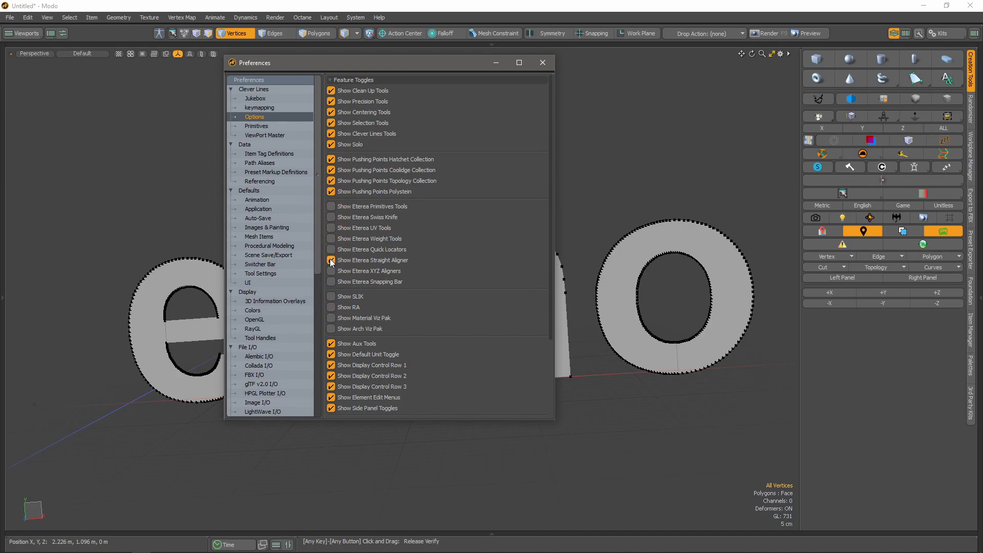
Turn off the Pushing Points Polystein, Topology, Coolidge and Hatchet toggles as well as Show Solo
left_click(332, 191)
left_click(332, 181)
left_click(331, 170)
left_click(332, 160)
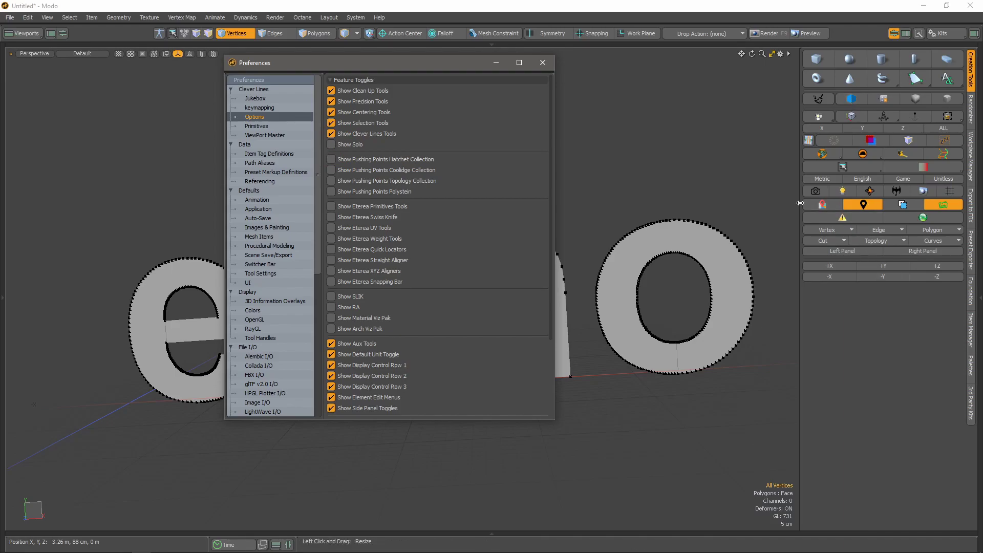
Move the preferences window aside and activate the Move tool to view its inline properties beneath the shortened tool set
left_click_drag(456, 66, 324, 77)
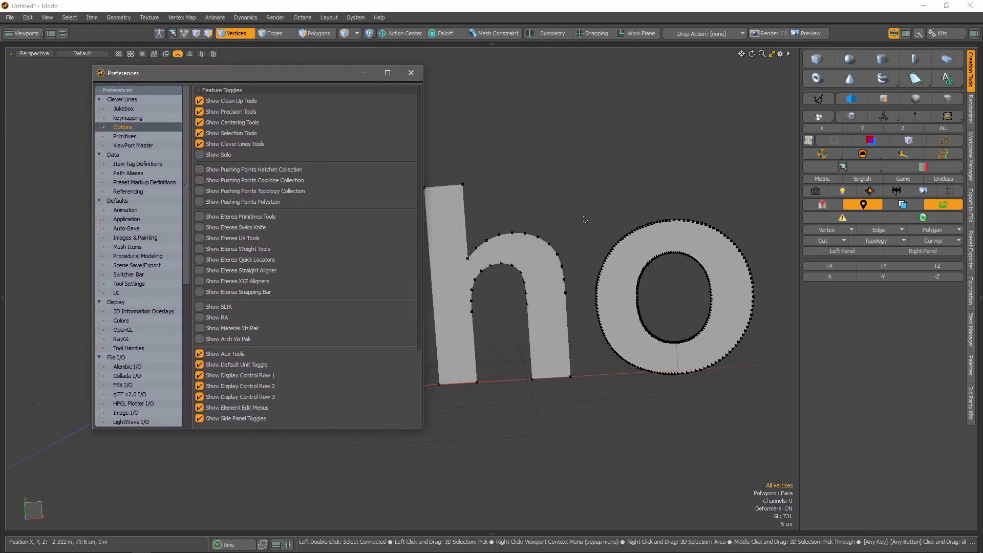
left_click(625, 251)
key("w")
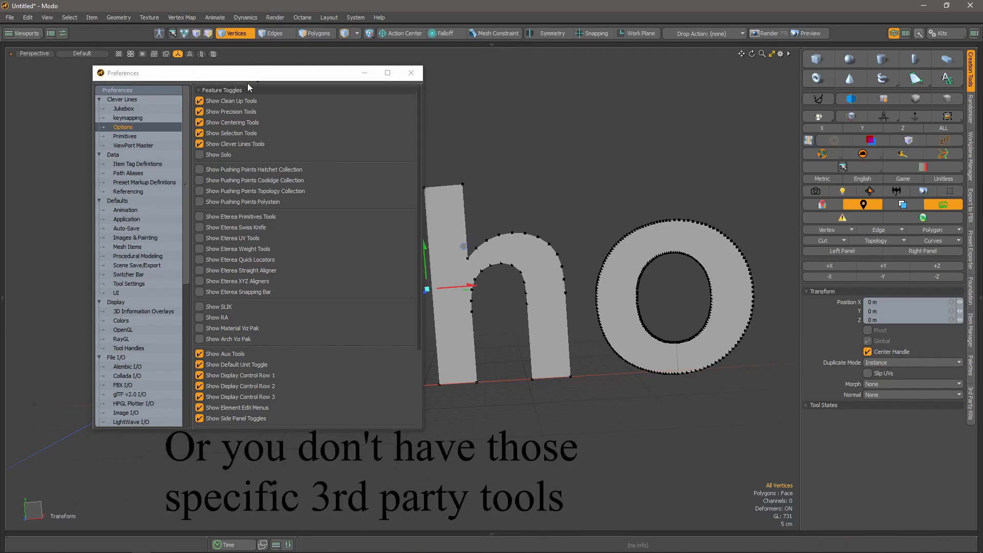
Turn off all remaining feature toggles from Side Panel Toggles up to Clean Up Tools, leaving EZ Move on
scroll(242, 215, "down", 3)
scroll(244, 233, "down", 2)
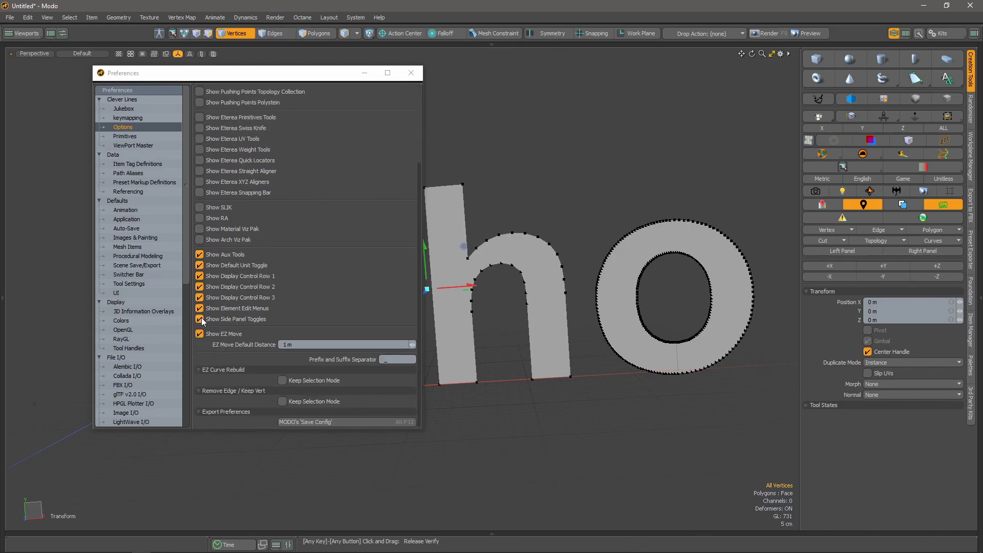
left_click_drag(200, 319, 198, 101)
scroll(221, 169, "up", 5)
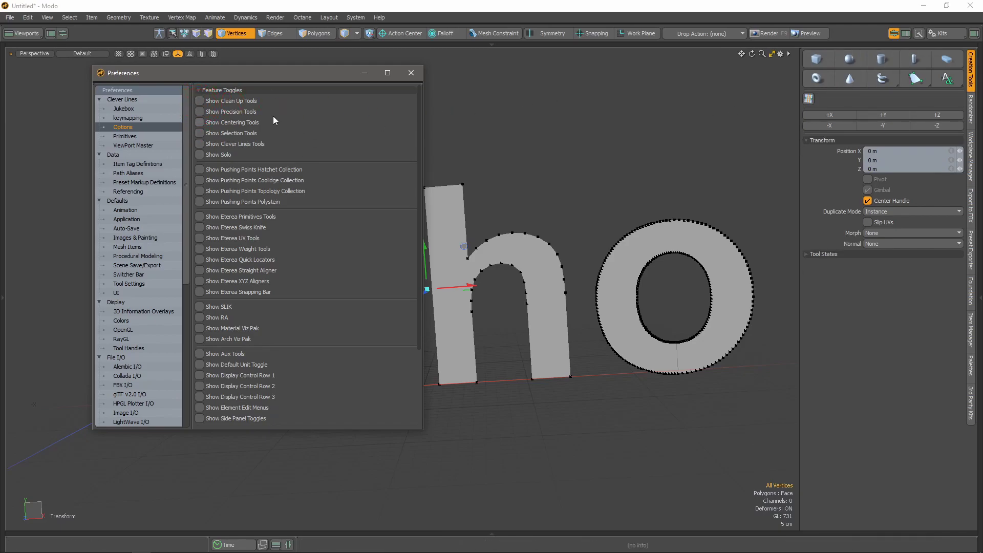
Turn the feature toggles back on, leaving only Show Display Control Row 2 off
scroll(243, 232, "down", 4)
scroll(243, 232, "up", 4)
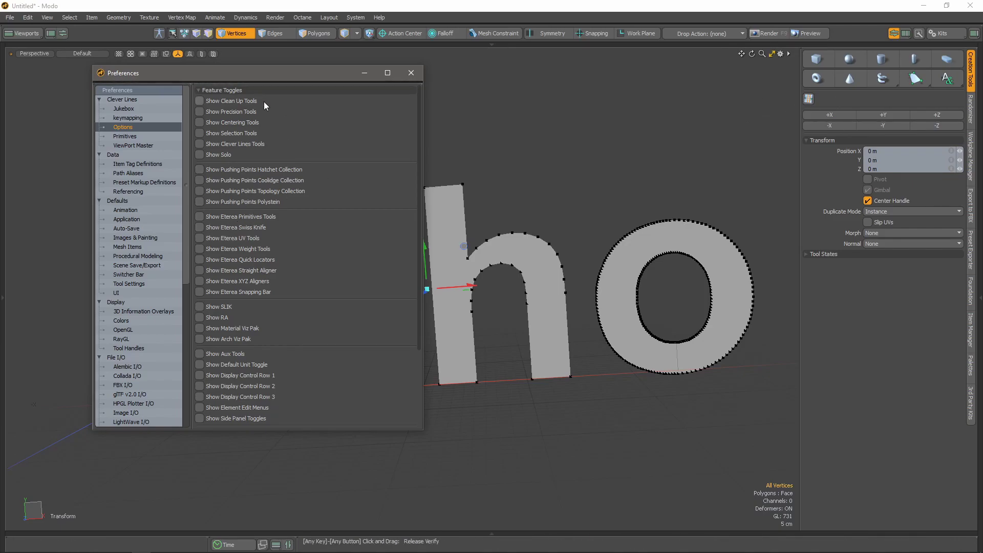
left_click_drag(199, 101, 197, 298)
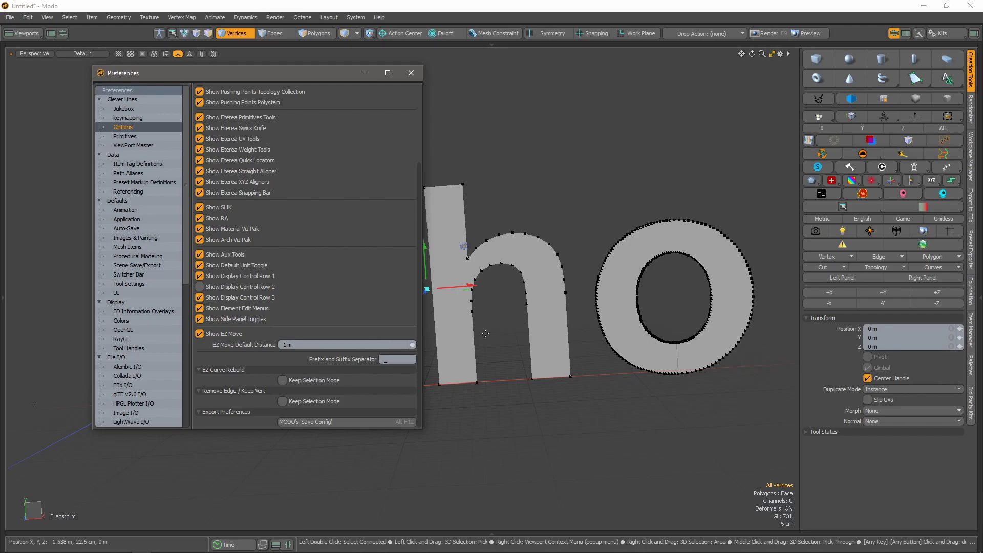
Enable Keep Selection Mode for both EZ Curve Rebuild and Remove Edge / Keep Vert, close the preferences and drop the active tool
left_click(282, 401)
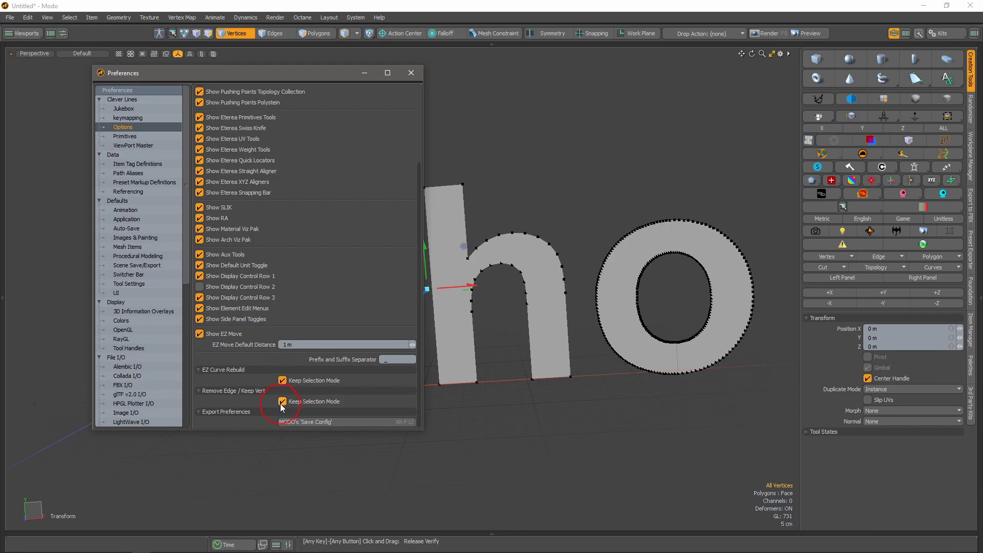
left_click(282, 380)
left_click(412, 73)
key("space")
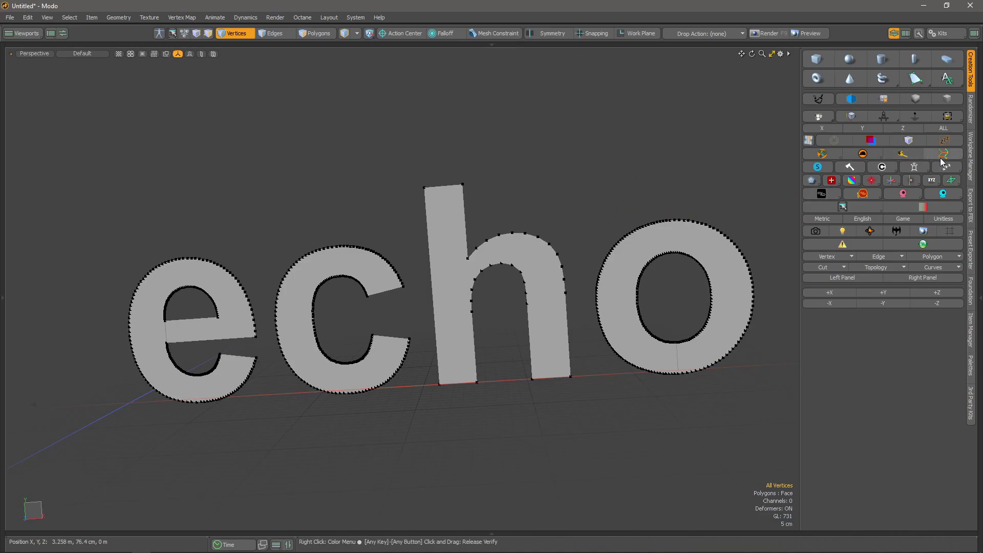
left_click(843, 207)
left_click(946, 206)
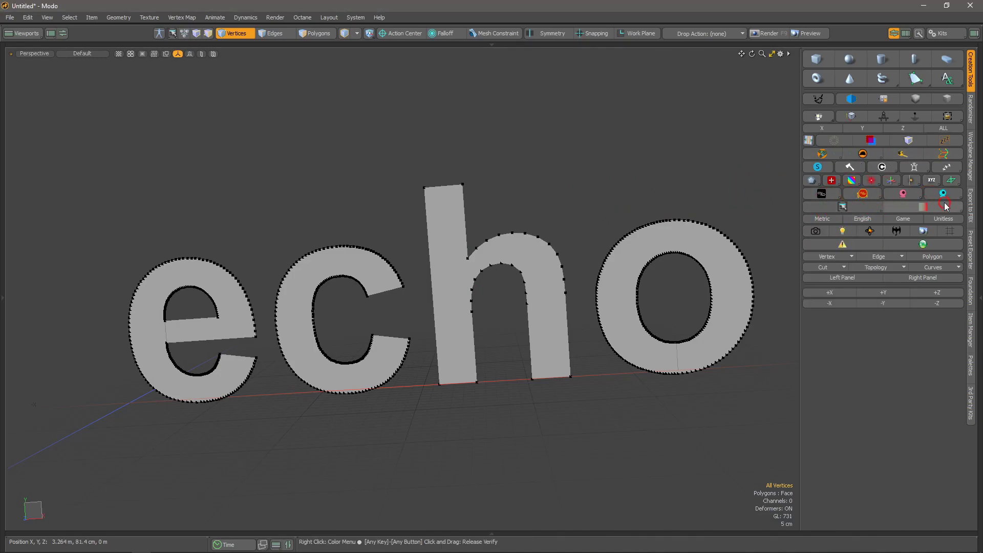
left_click(932, 205)
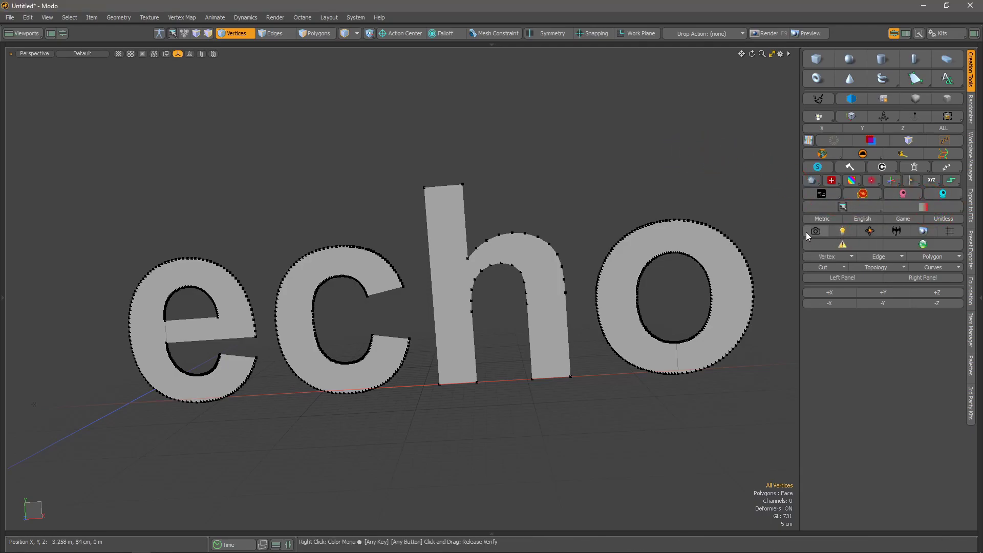
Toggle the visibility of the scene's camera and light on and off in the viewport
scroll(454, 304, "down", 3)
left_click_drag(409, 302, 454, 303, "alt")
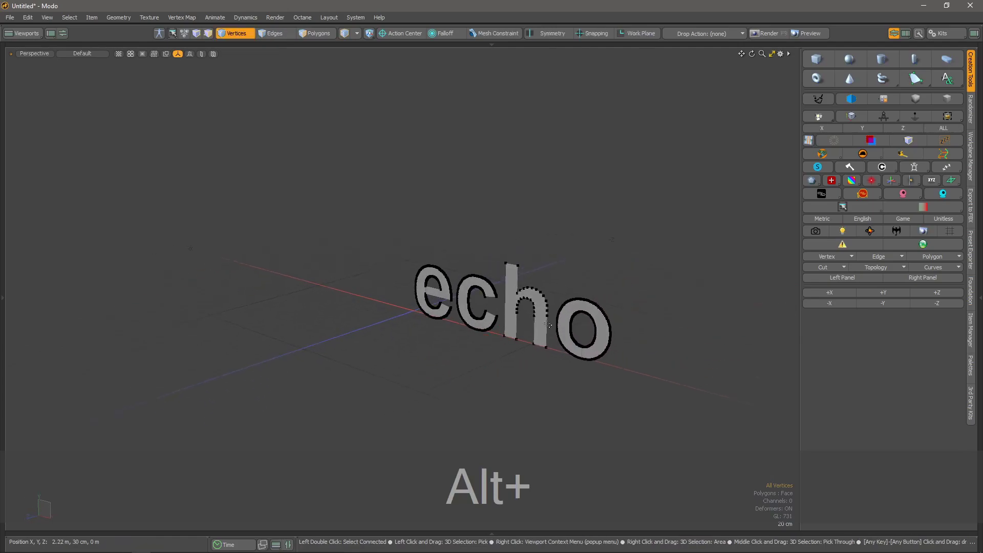
scroll(454, 304, "down", 3)
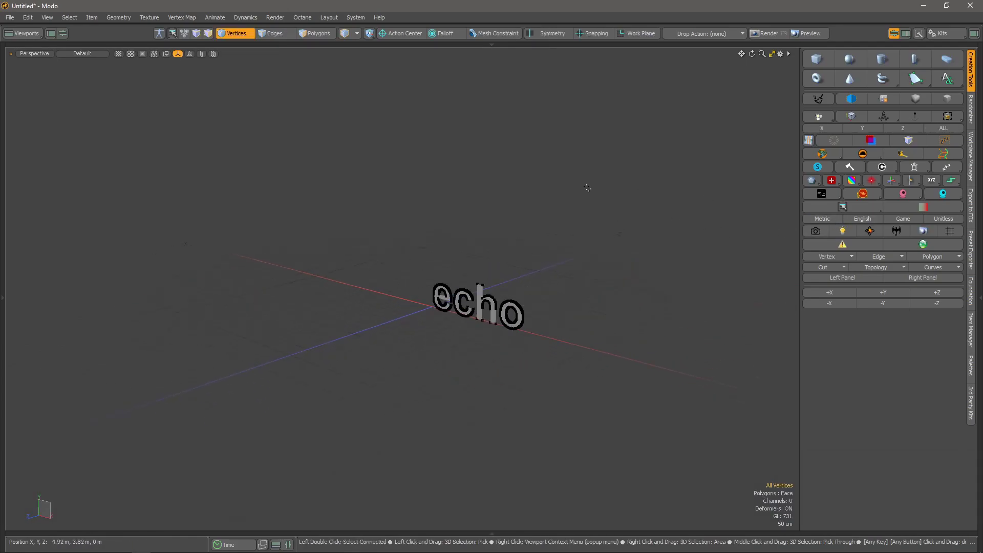
left_click(816, 231)
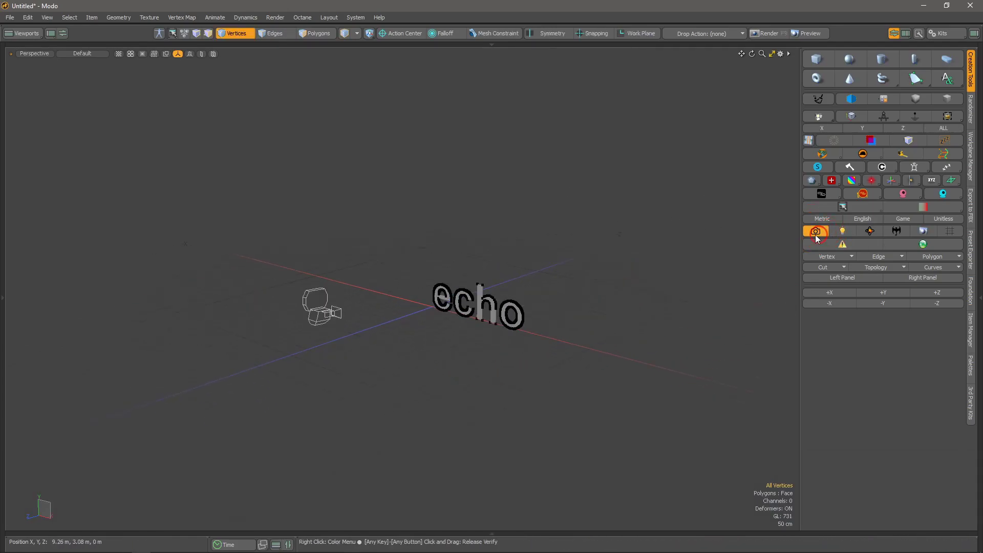
mouse_move(553, 307)
left_mouse_down("alt")
mouse_move(600, 305)
mouse_move(568, 305)
left_mouse_up("alt")
left_click(842, 231)
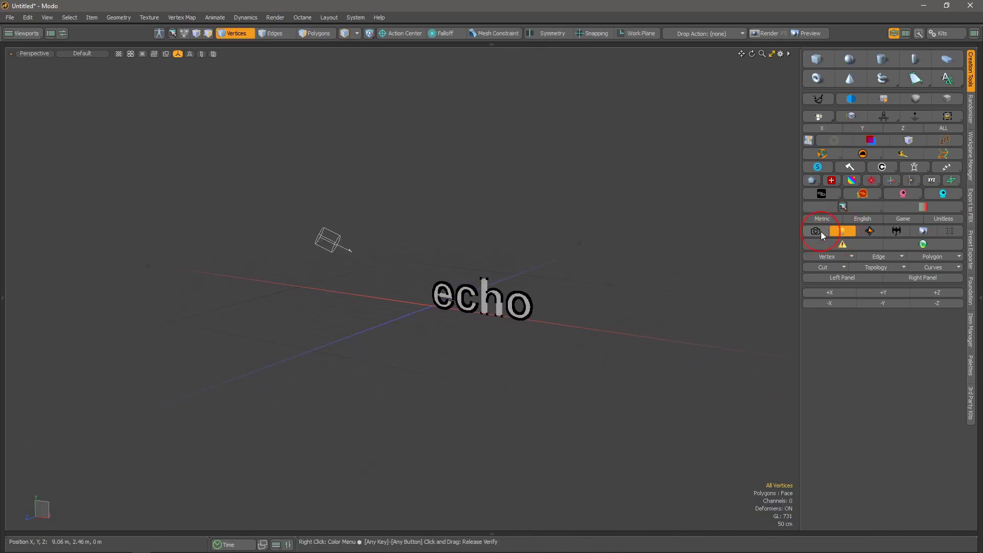
left_click(884, 233)
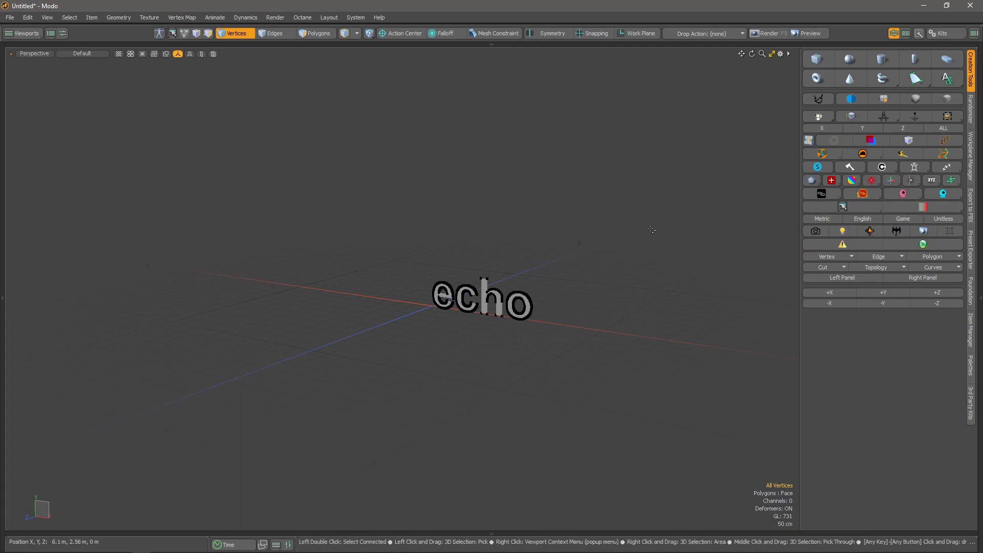
Cut the "echo" text geometry out of the scene and add a cube primitive as a new mesh item
key("ctrl+x")
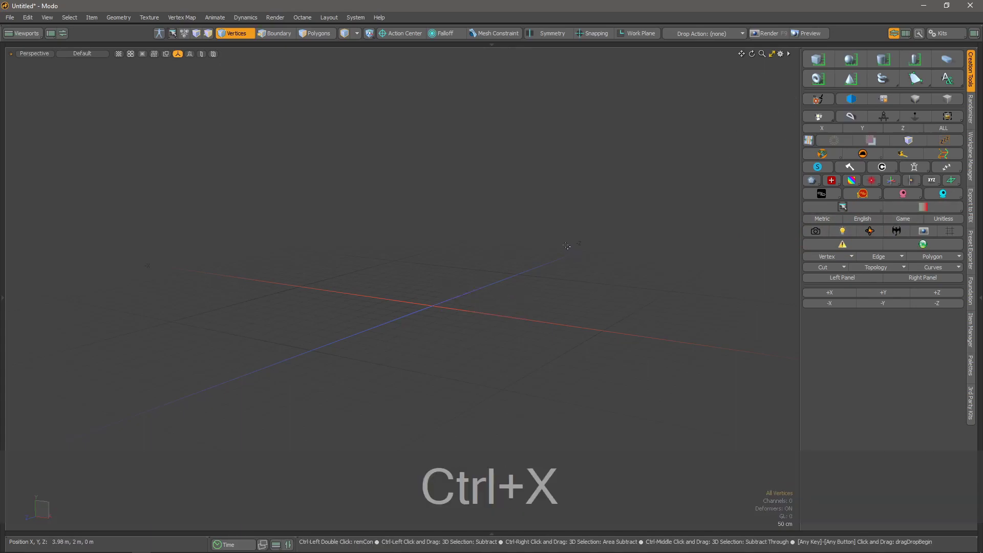
left_click(817, 60)
left_click(818, 59, "shift")
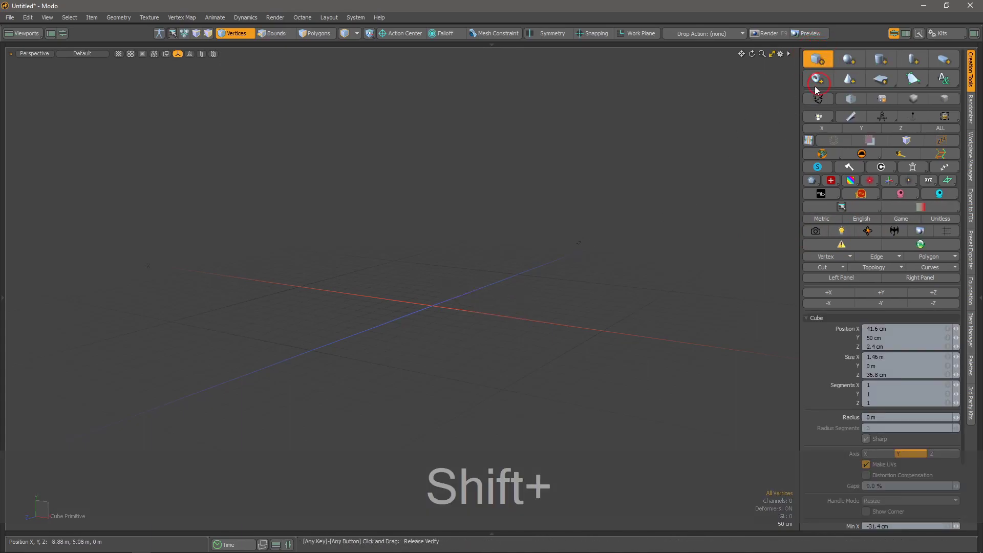
scroll(441, 306, "up", 5)
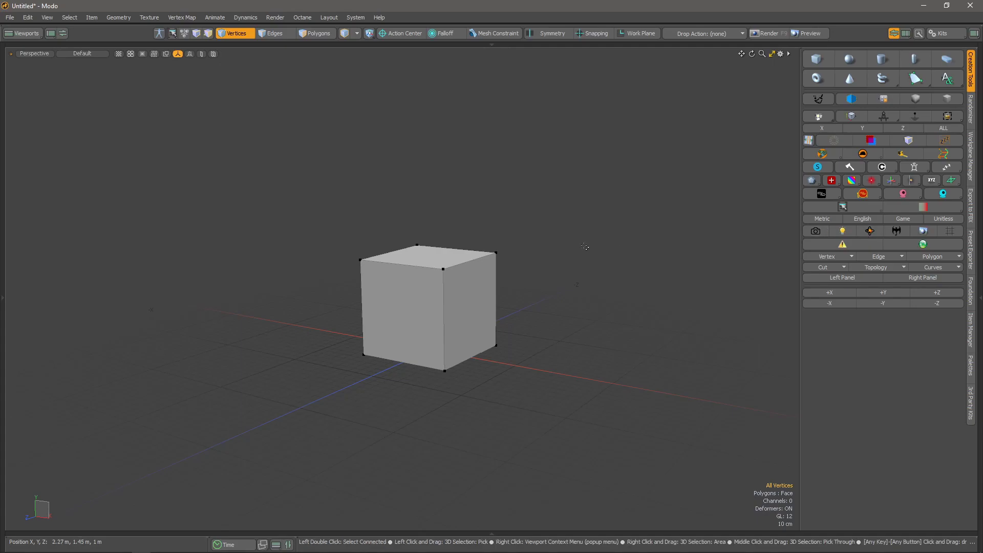
Select the cube's upper corner vertex, open the Remapping input preferences and move the preferences window clear of the cube
left_click(496, 253)
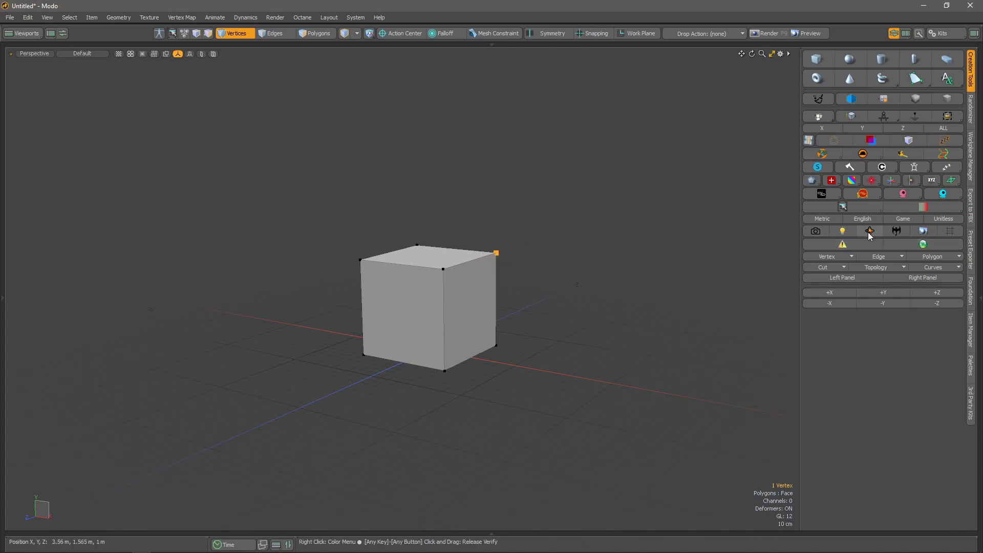
left_click(356, 18)
left_click(370, 27)
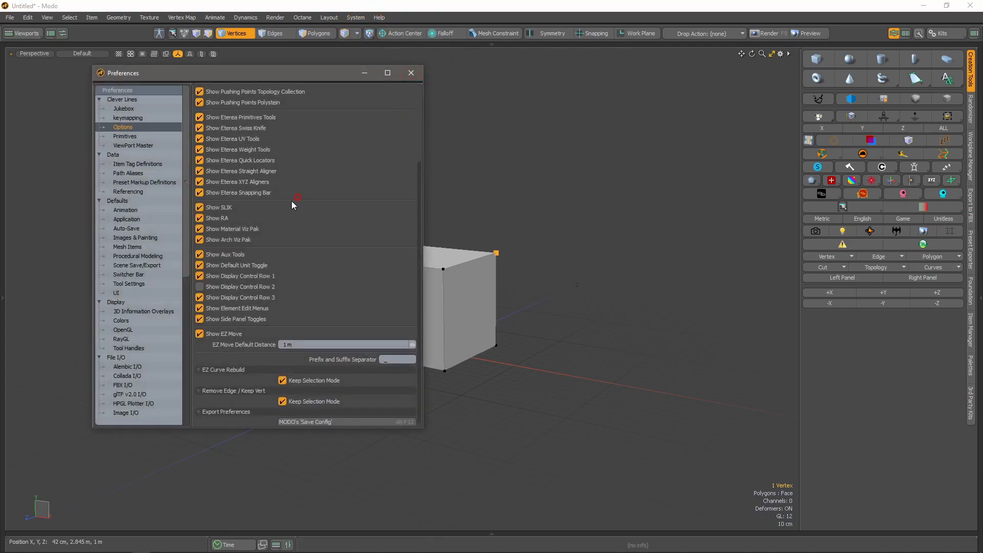
scroll(123, 317, "down", 8)
left_click(127, 266)
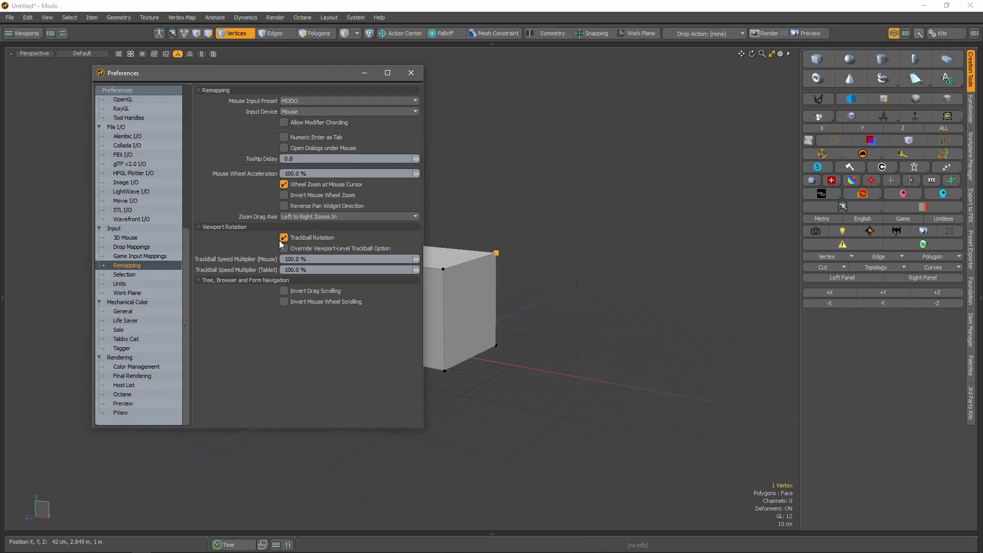
left_click_drag(332, 76, 239, 75)
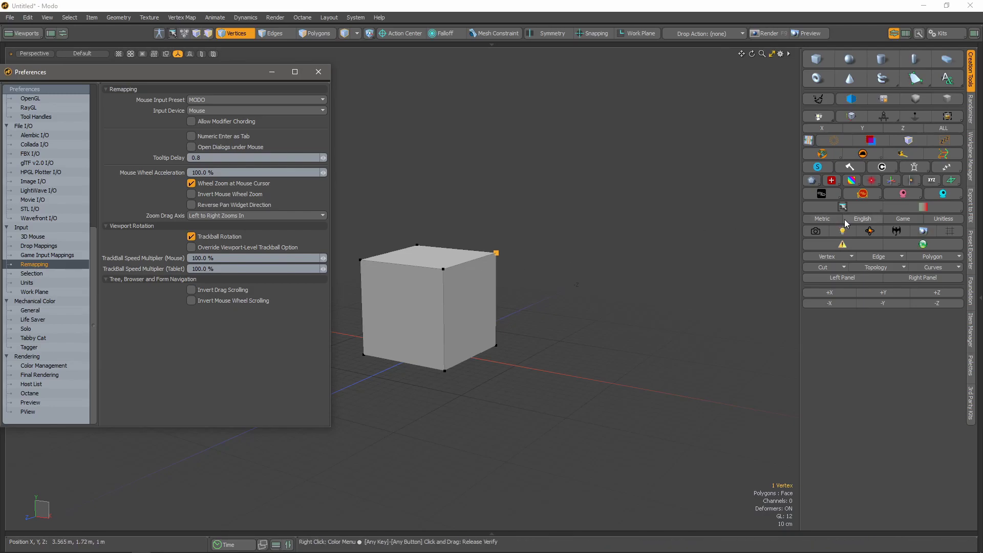
Turn Trackball Rotation off and back on, orbiting around the cube in each state to compare them
left_click(870, 231)
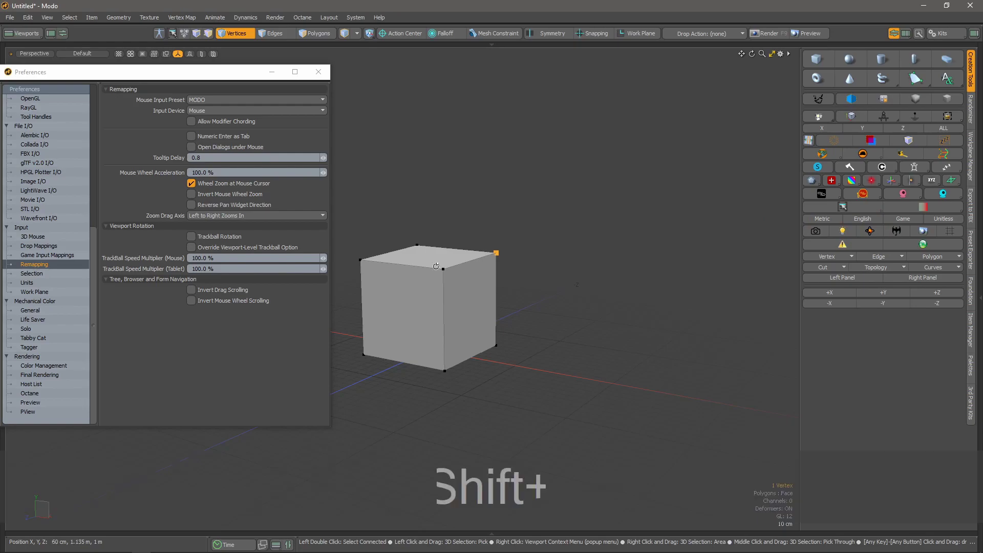
left_click_drag(575, 279, 497, 273, "alt")
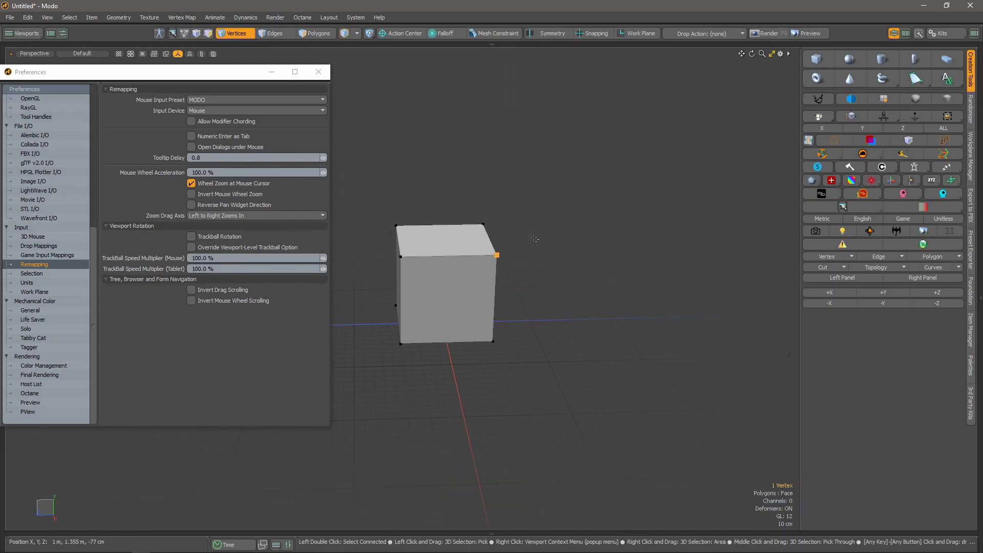
left_click_drag(500, 247, 477, 256, "alt")
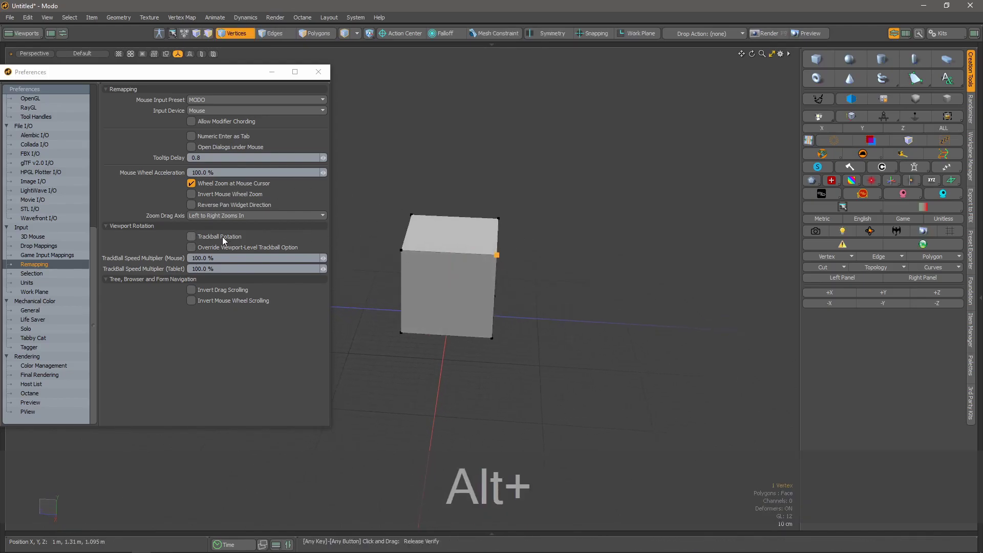
left_click_drag(438, 286, 550, 270, "alt")
left_click(191, 237)
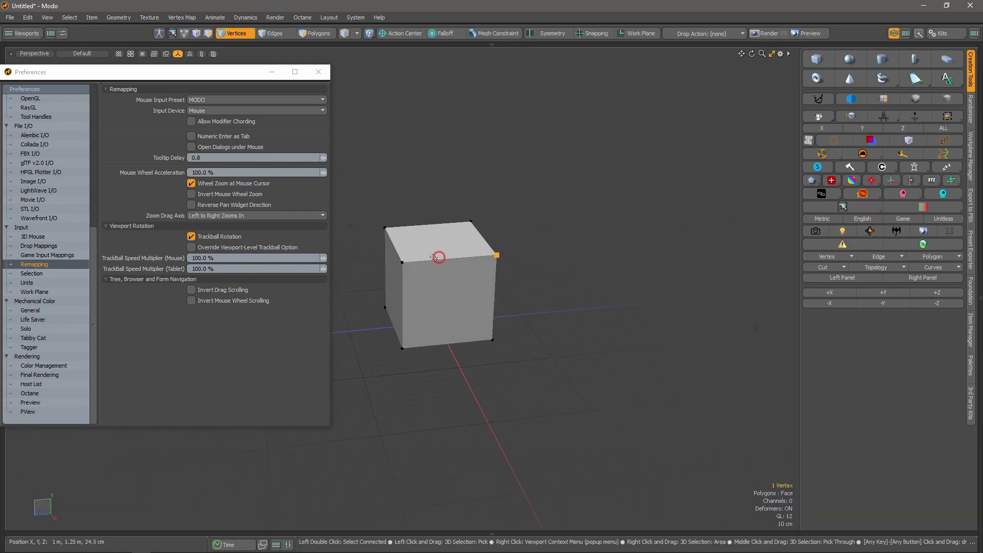
left_click_drag(443, 254, 463, 308, "alt")
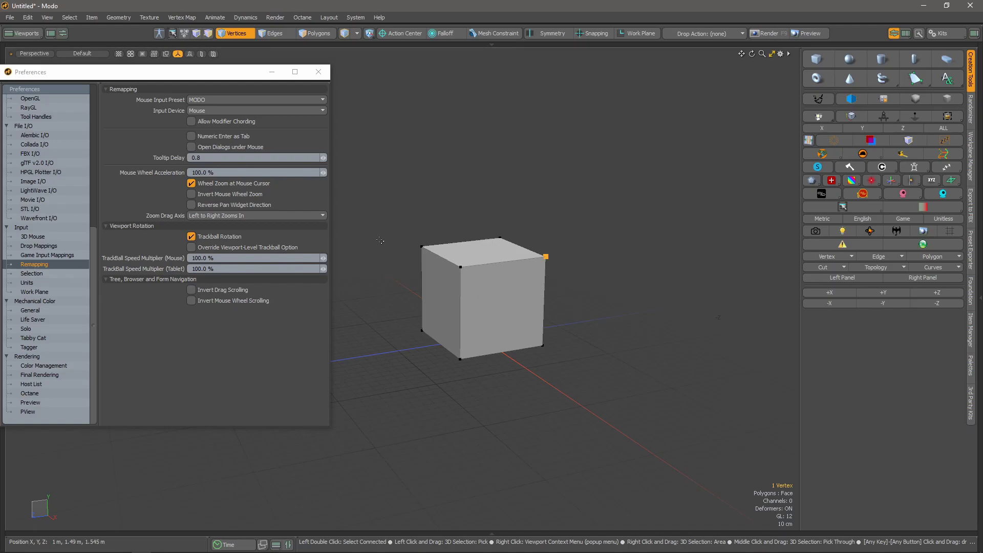
Deselect the vertex, display the cube as a silhouette and orbit around it
left_click(558, 256)
left_click(899, 231)
left_click(532, 270)
left_click_drag(461, 279, 509, 296, "alt")
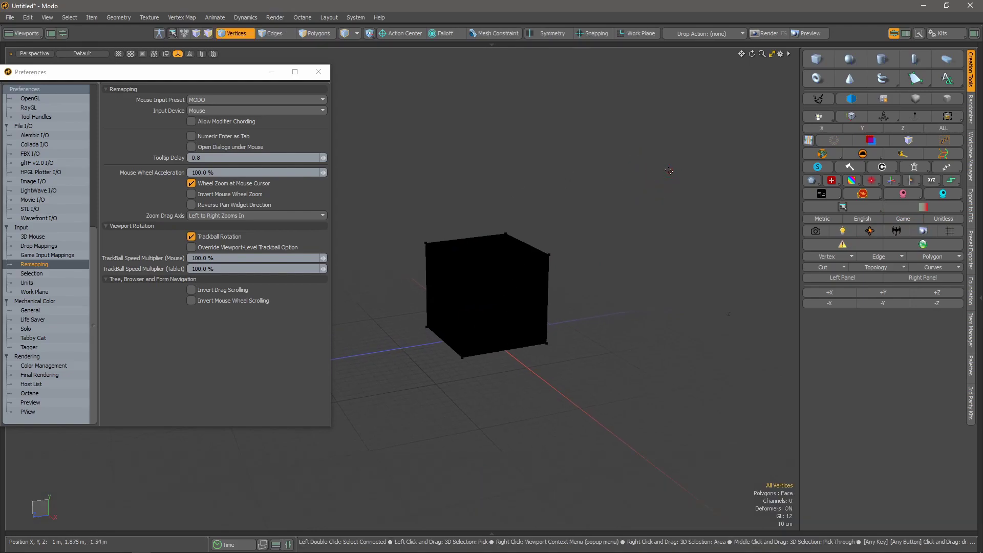
Review the Enable Silhouette setting in the viewport properties, and show the right panel with the cube's Display properties
key("o")
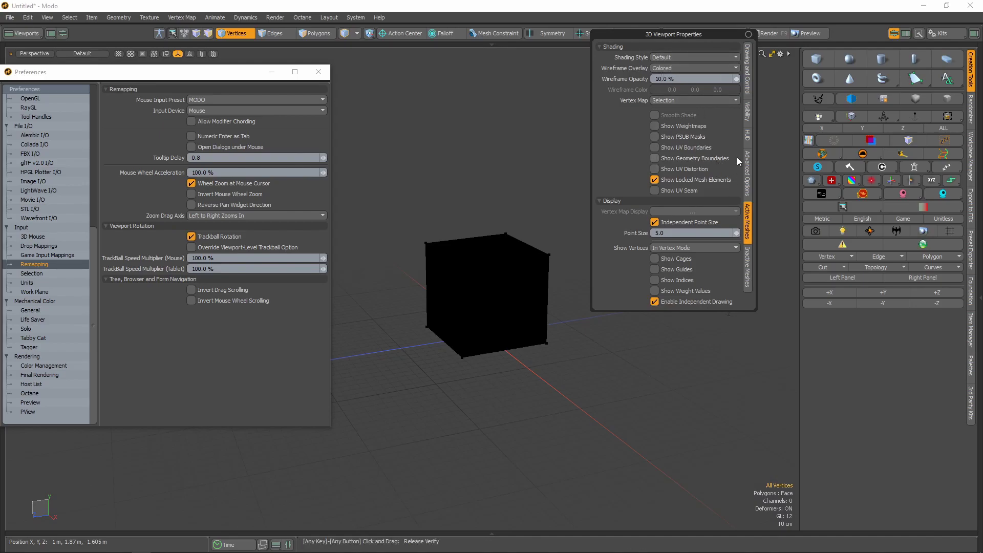
left_click(750, 121)
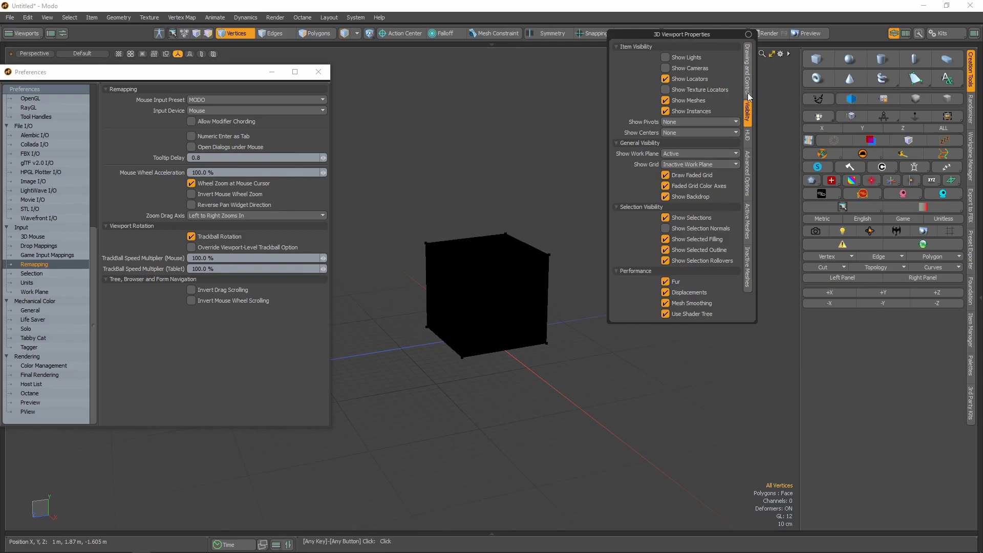
left_click(749, 71)
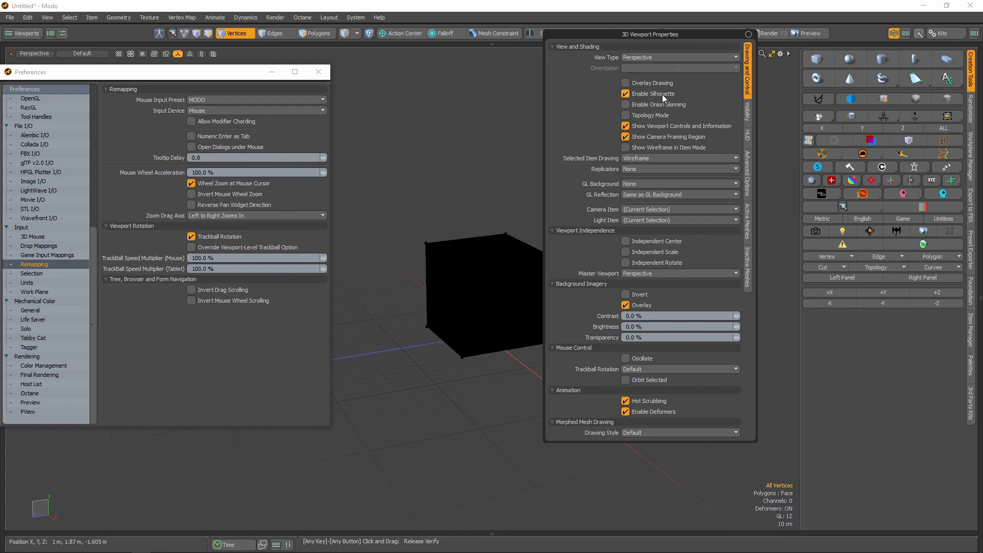
left_click(785, 136)
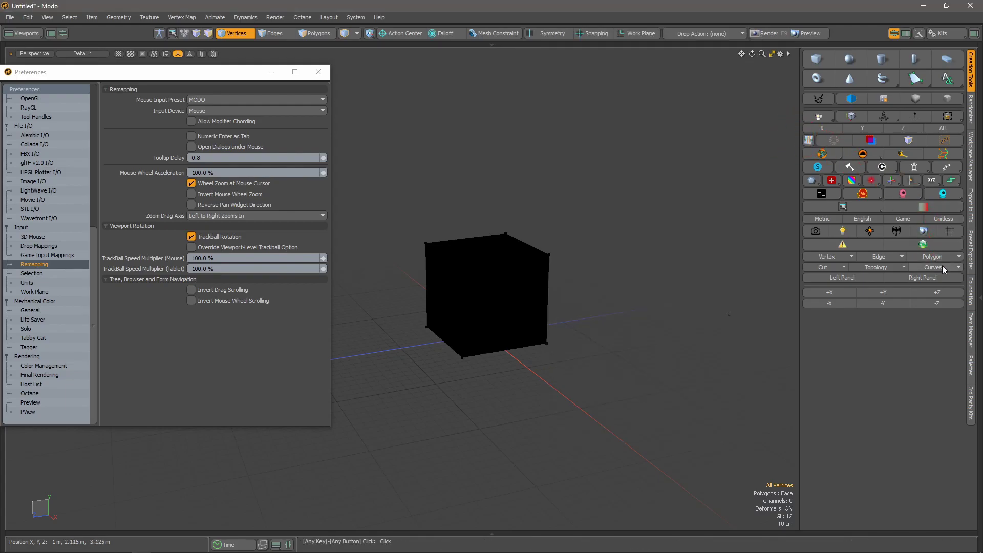
left_click(927, 278)
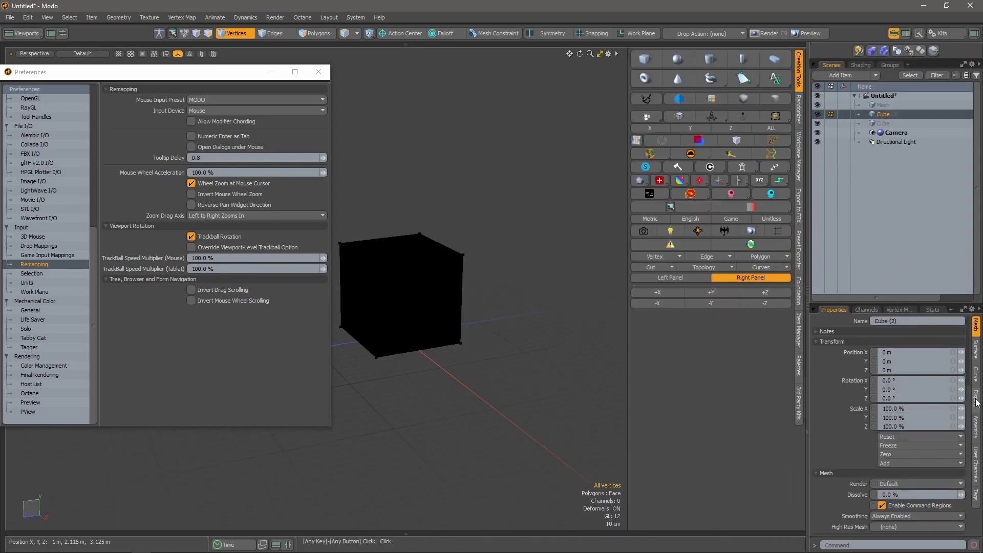
left_click(976, 398)
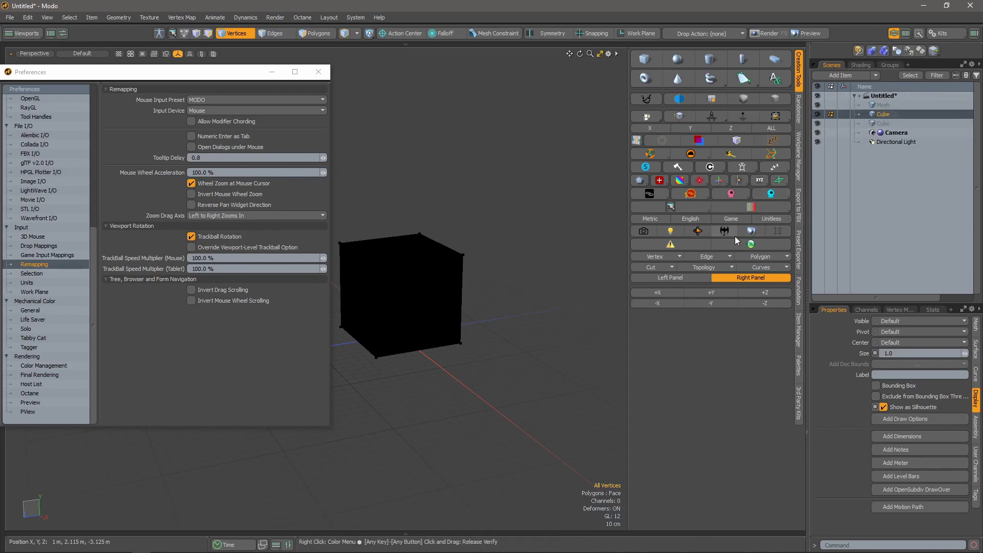
Add a sphere as a new mesh item, draw inactive meshes like the active one and close the preferences
key("shift")
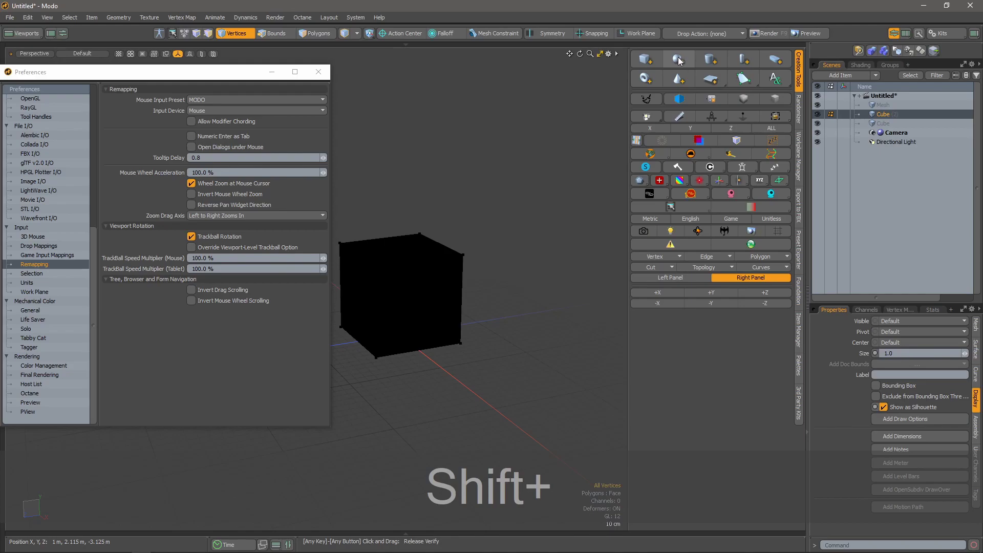
left_click(679, 60, "shift")
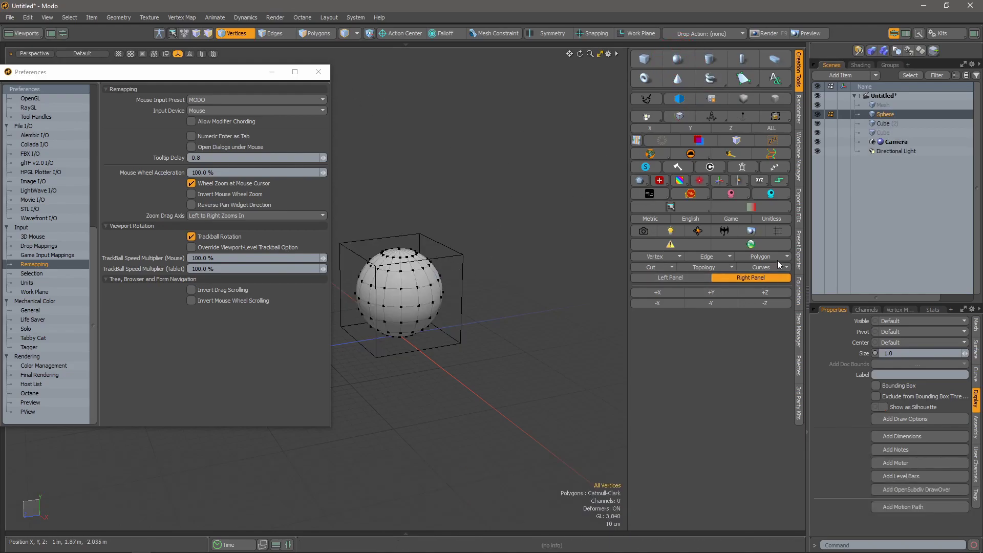
left_click(730, 244)
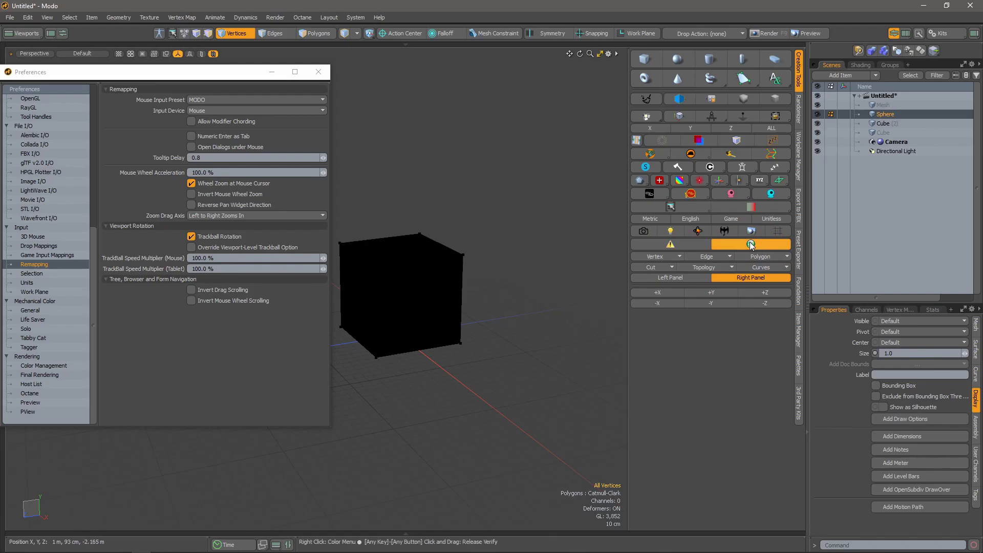
left_click(319, 71)
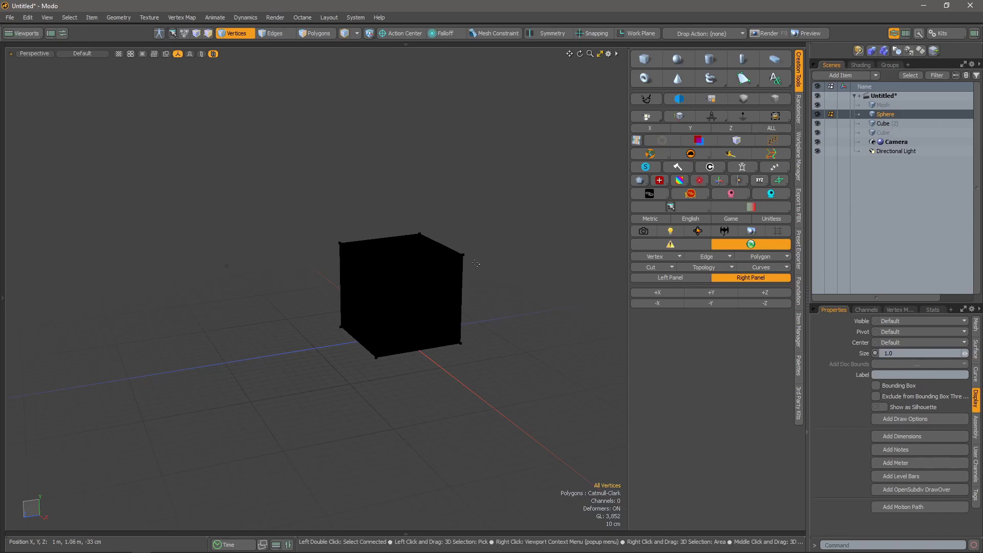
Select the visible cube item and move its geometry along the Z axis so it sits beside the sphere
left_click(881, 124)
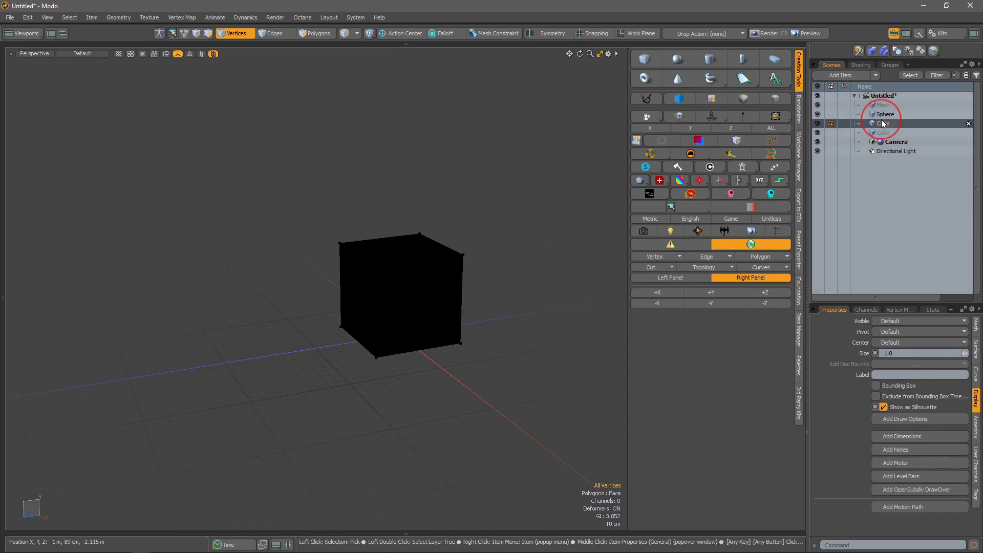
key("w")
left_click_drag(476, 282, 363, 296)
left_click_drag(379, 363, 340, 354, "alt")
key("alt+space")
Add the sphere to the cube selection and toggle the silhouette display for both, leaving it off
left_click(880, 114, "shift")
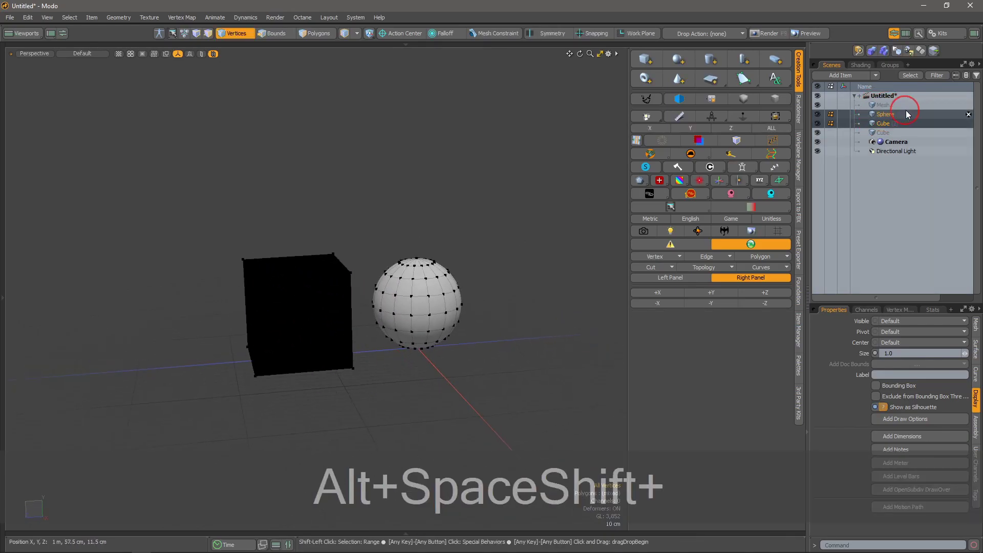
left_click(724, 231)
left_click(724, 231)
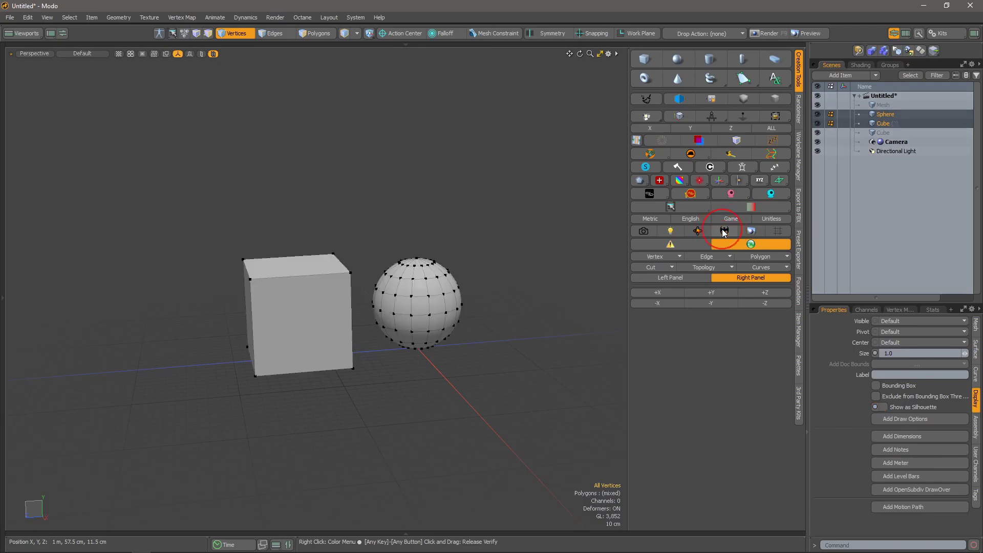
left_click(724, 231)
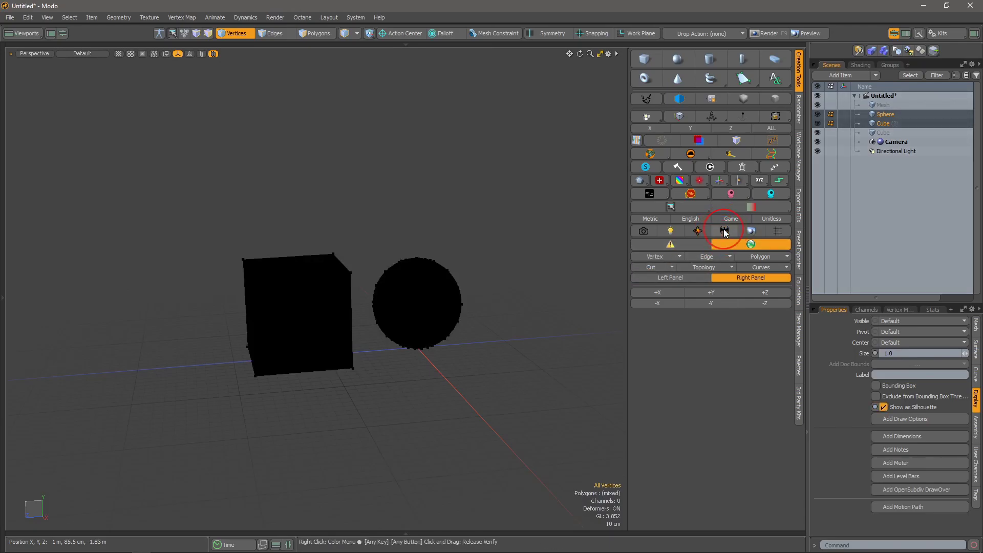
left_click(724, 231)
left_click_drag(406, 323, 370, 401, "alt")
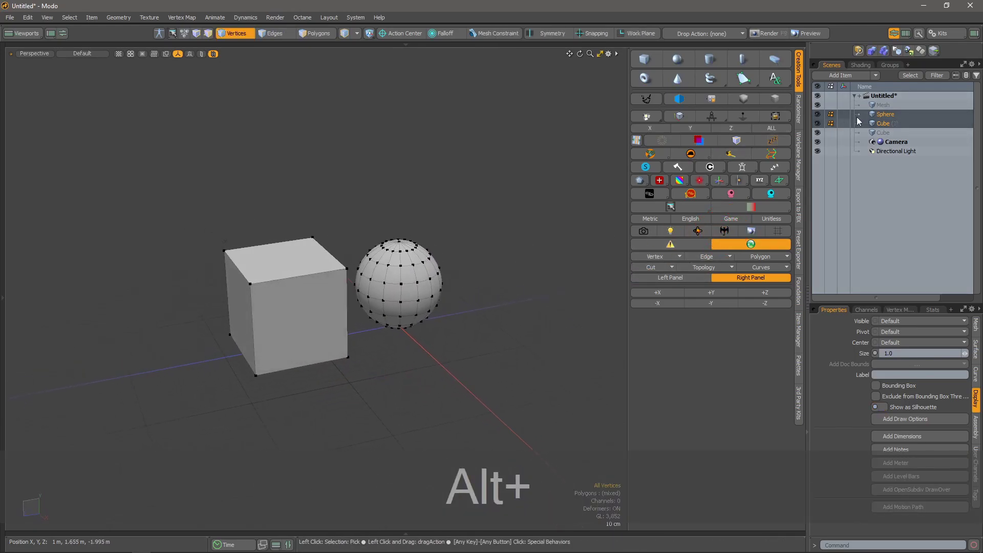
Select only the sphere and toggle its silhouette display on and off
left_click(881, 114)
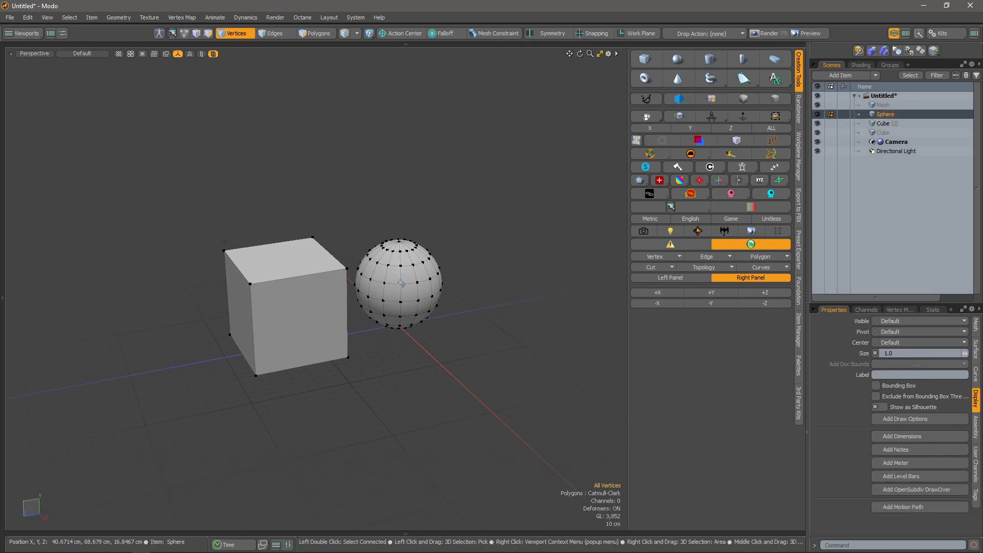
left_click(724, 231)
left_click(724, 231)
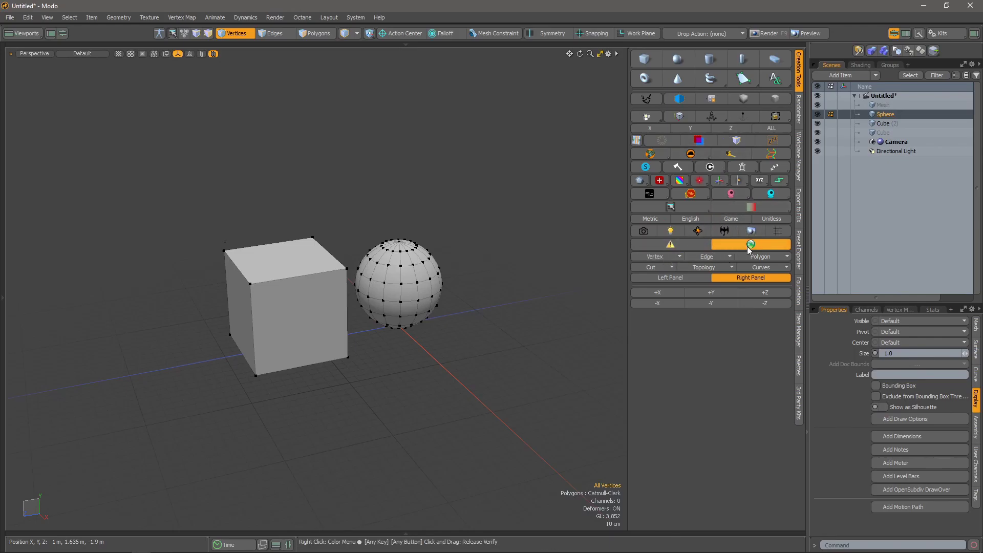
left_click(673, 260)
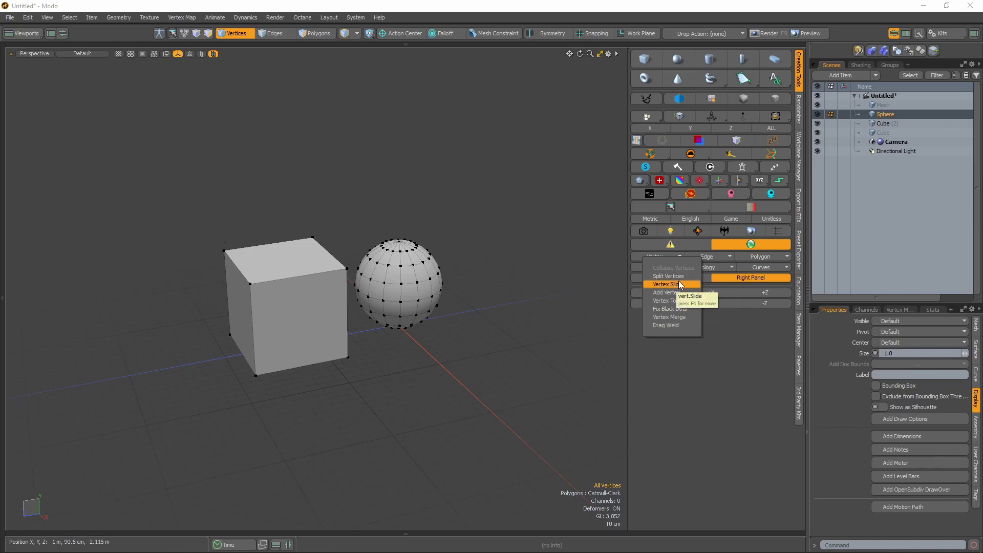
left_click(723, 331)
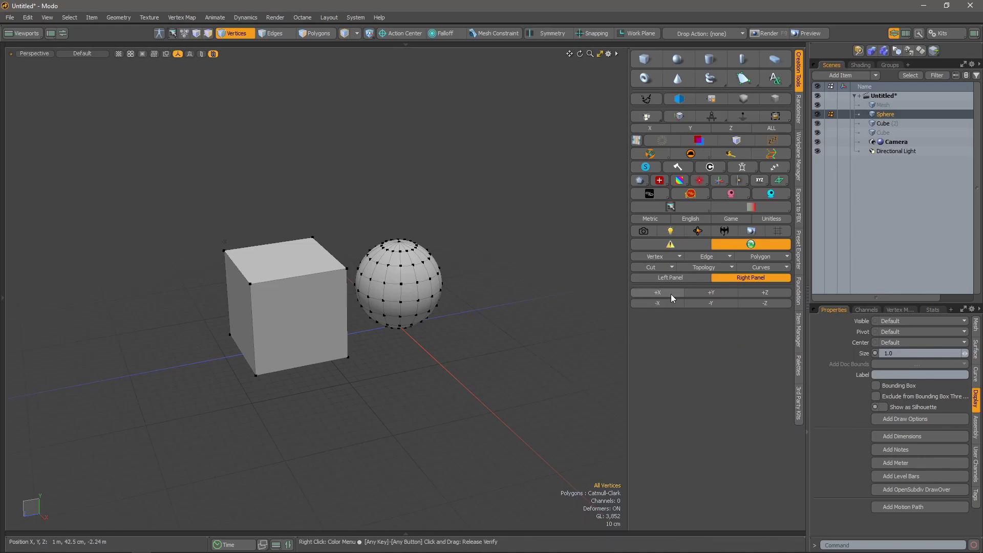
left_click_drag(309, 301, 387, 295, "alt")
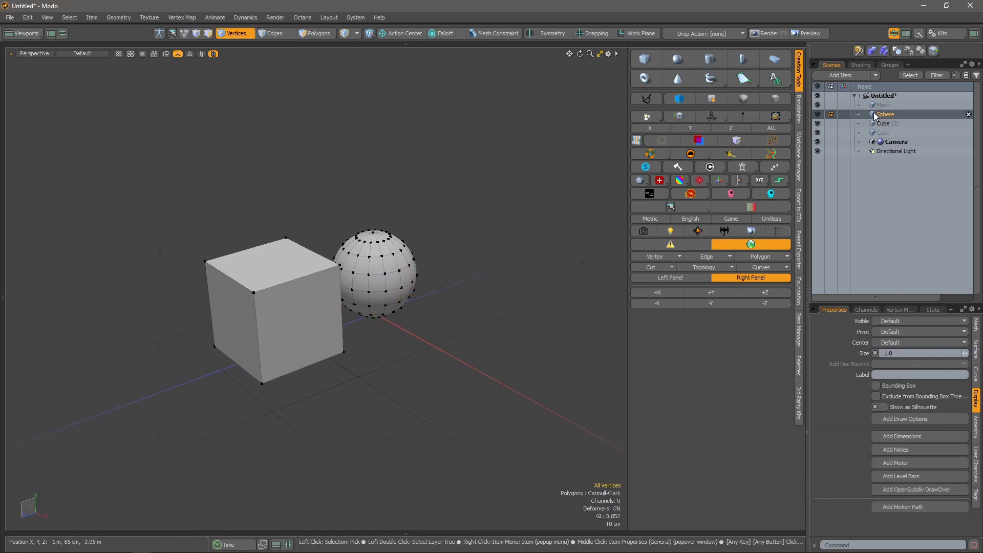
Delete the empty Mesh item from the scene and select the visible cube item
left_click(902, 112)
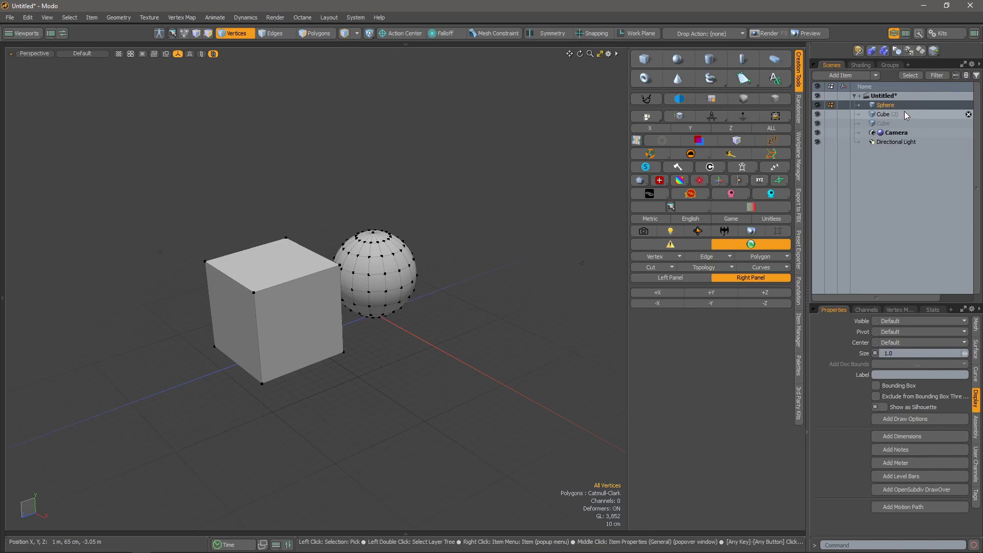
left_click(888, 116)
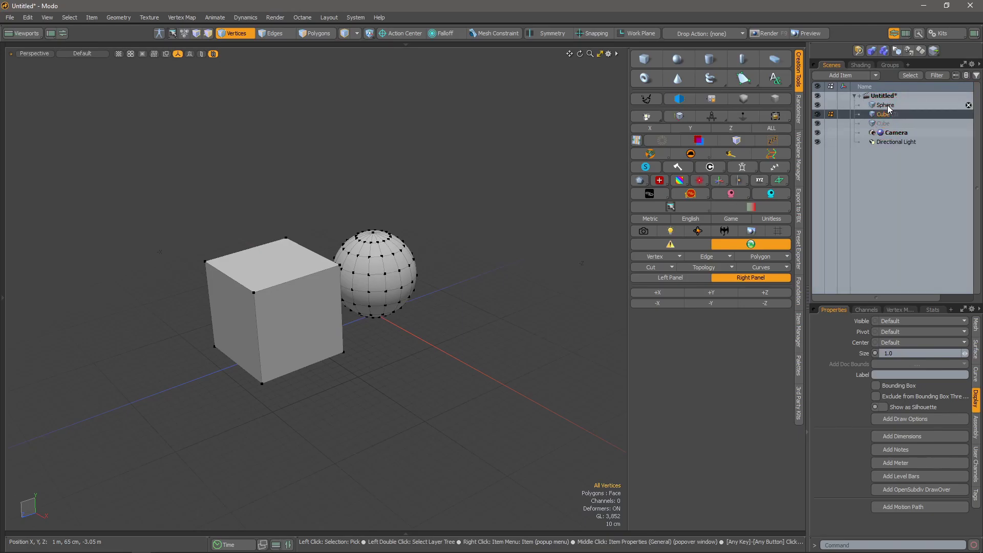
Delete the Sphere item from the scene and hide the item list and properties beside the creation tools
left_click(958, 105)
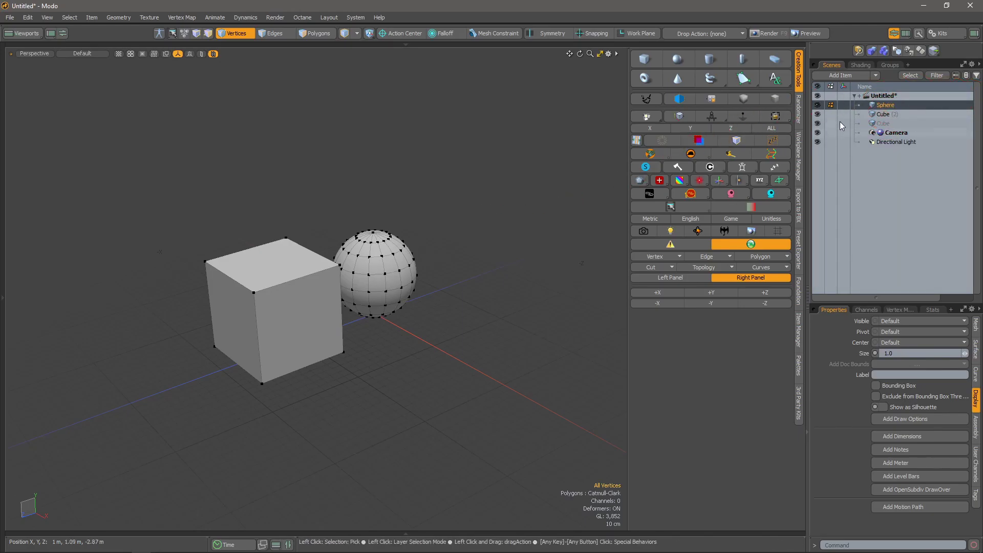
left_click(968, 104)
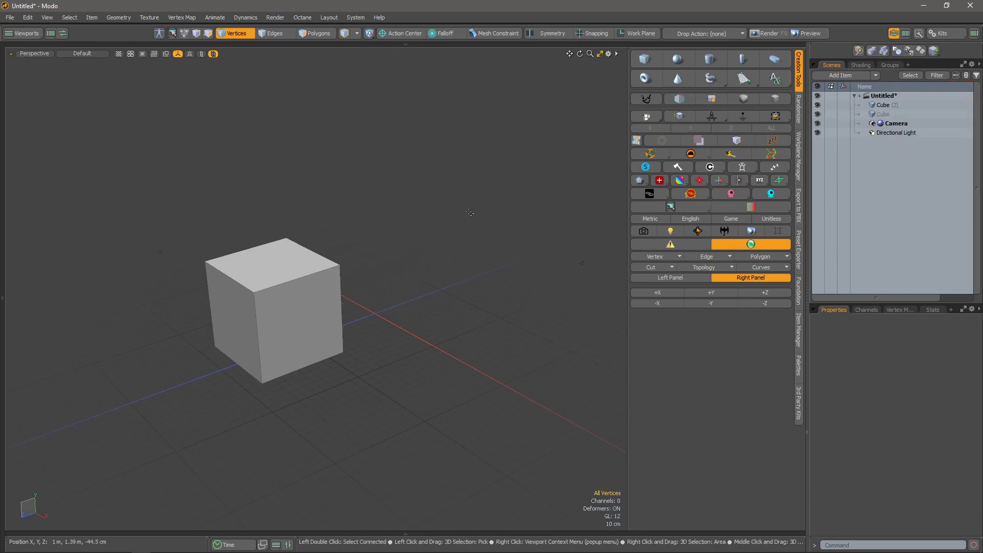
left_click(741, 276)
left_click_drag(305, 355, 341, 386, "alt")
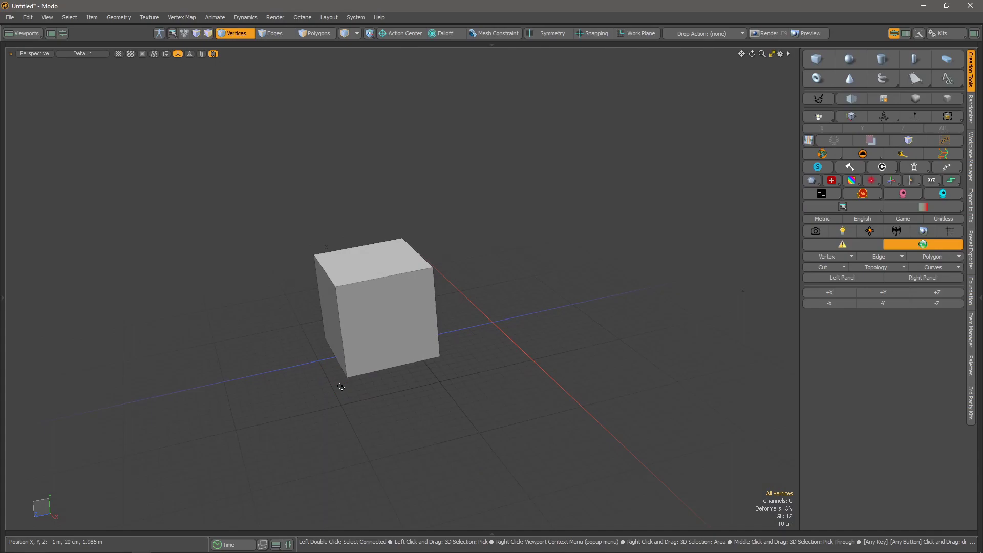
Select the four edges meeting at one upper vertex of the subdivided cube and remove them together with their shared vertex
key("alt+space")
left_click(366, 281)
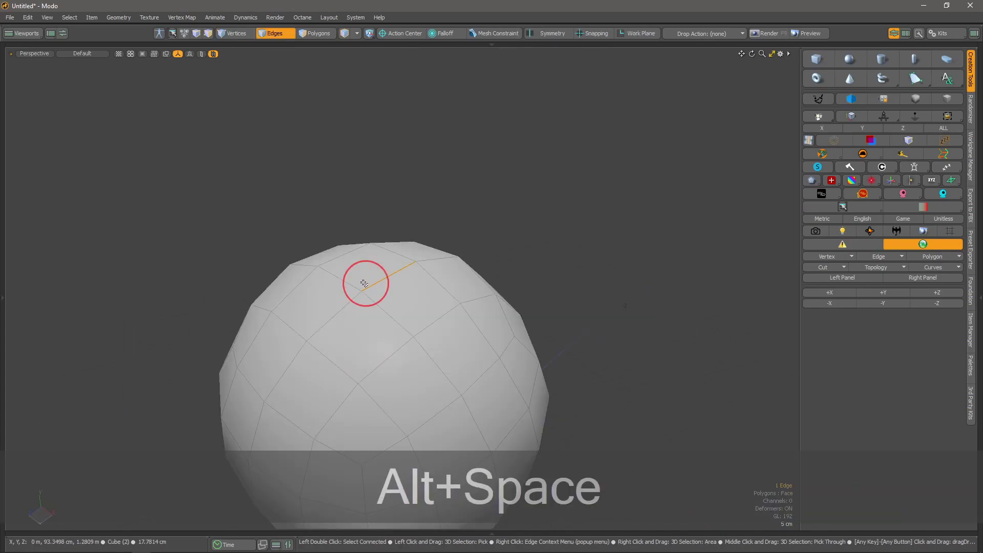
scroll(391, 292, "down", 3)
left_click_drag(380, 358, 374, 303, "alt")
scroll(374, 303, "up", 3)
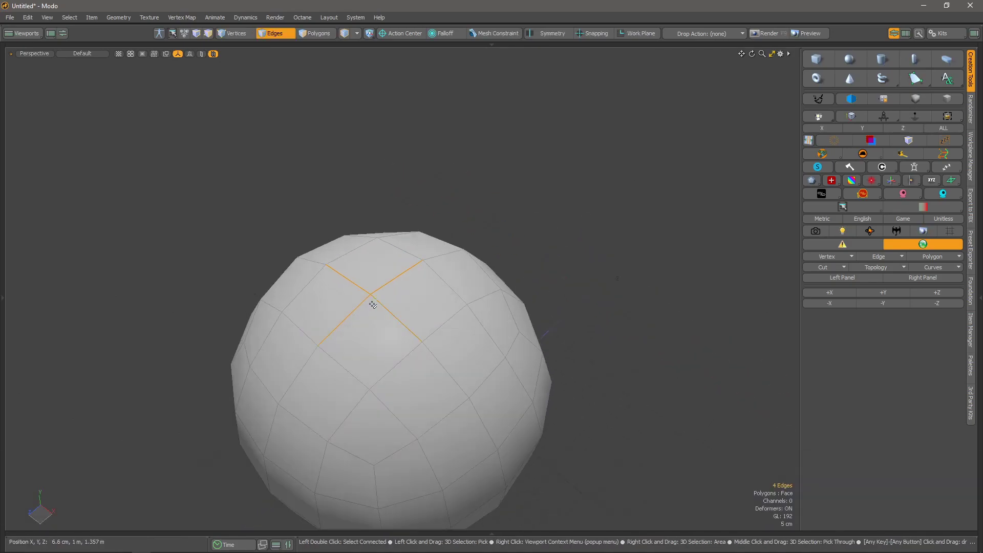
key("ctrl+alt")
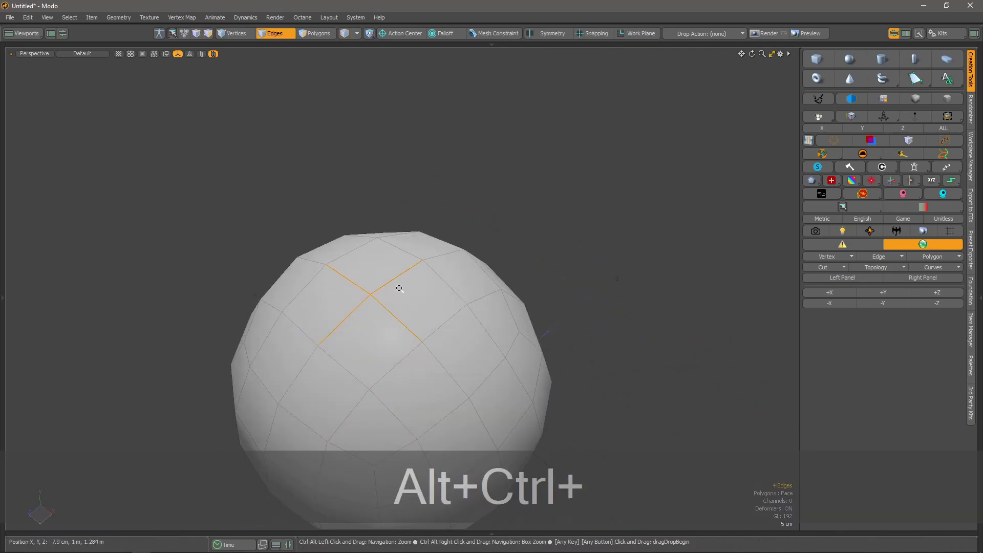
key("ctrl+alt+x")
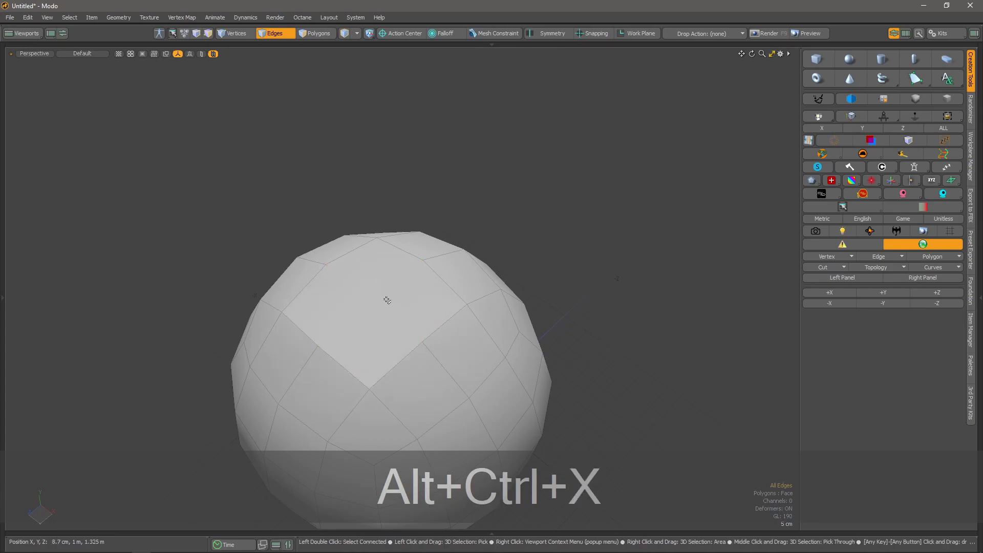
Examine the corners and edges of the large merged polygon in vertex and edge selection modes
key("space")
key("space")
left_click(371, 293)
key("ctrl+x")
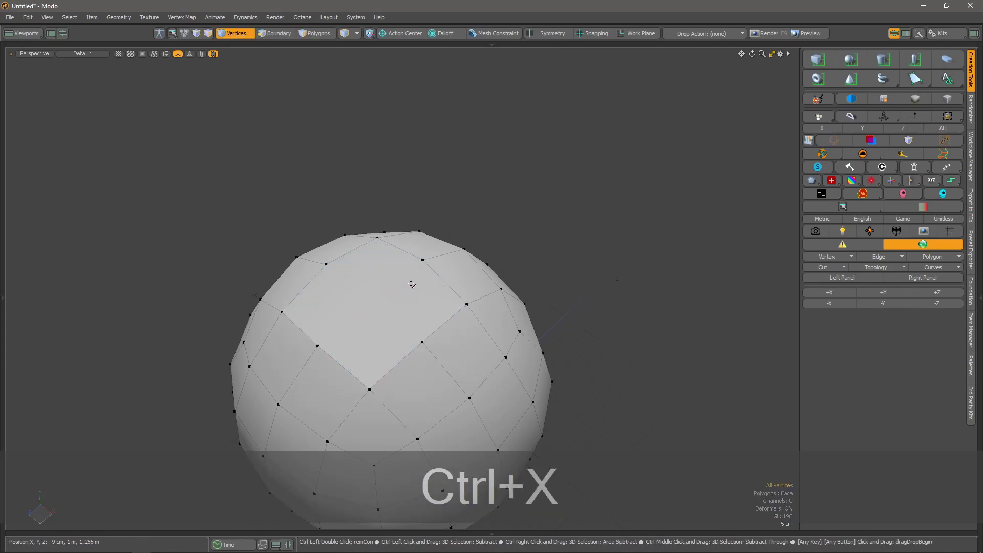
mouse_move(389, 303)
left_mouse_down("alt")
mouse_move(378, 213)
mouse_move(384, 288)
left_mouse_up("alt")
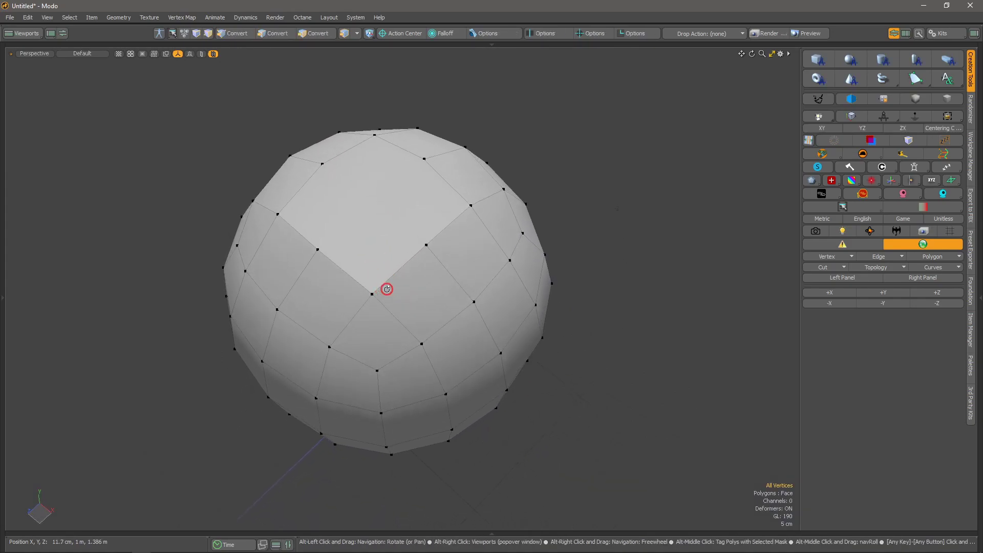
key("space")
key("space")
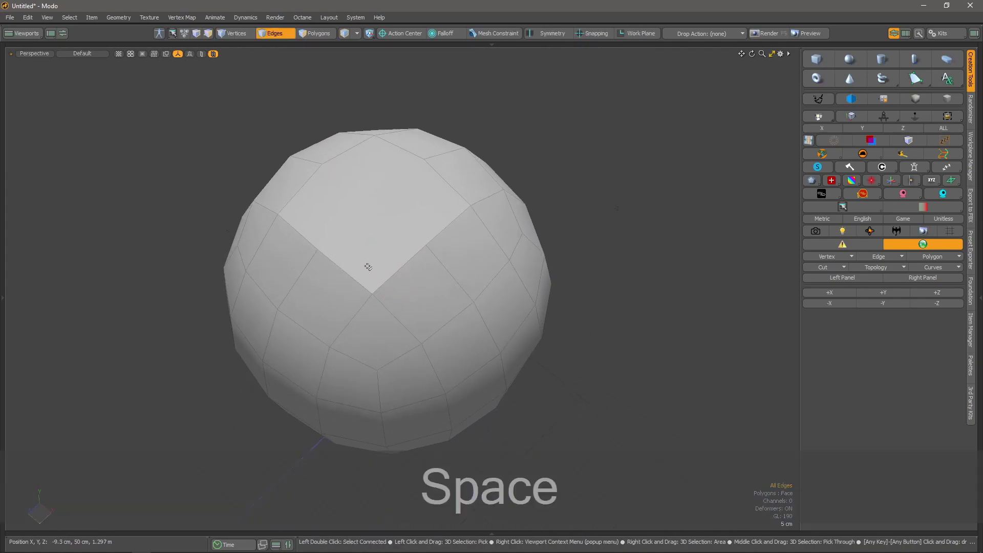
Split the large merged polygon from its lowest corner vertex, and undo the split
key("space")
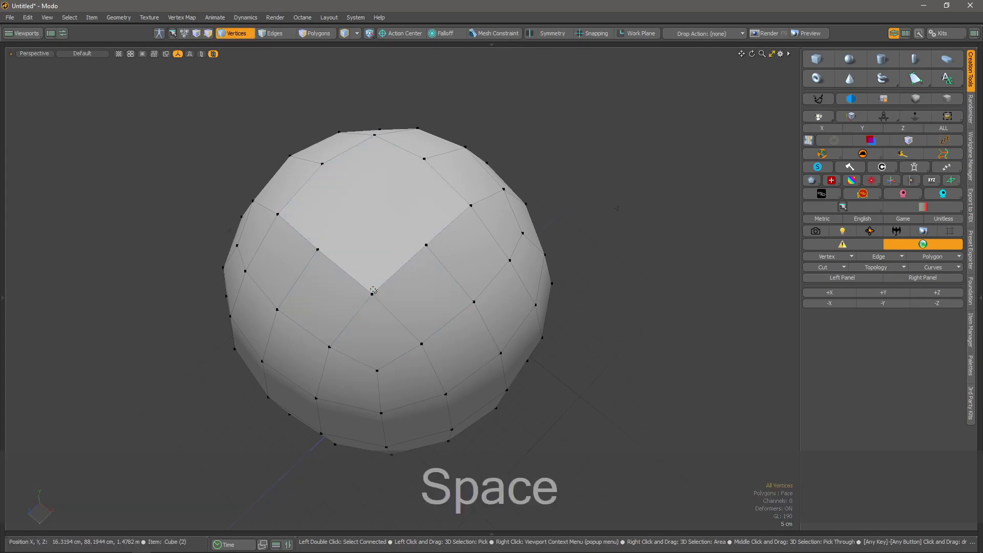
left_click(373, 292)
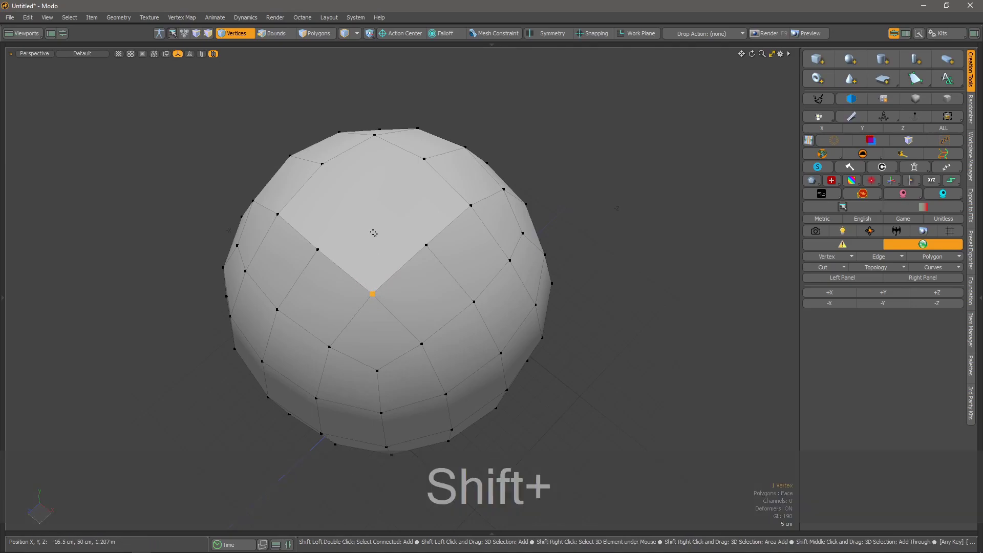
key("shift+t")
left_click_drag(278, 285, 397, 248, "alt")
key("alt+ctrl+z")
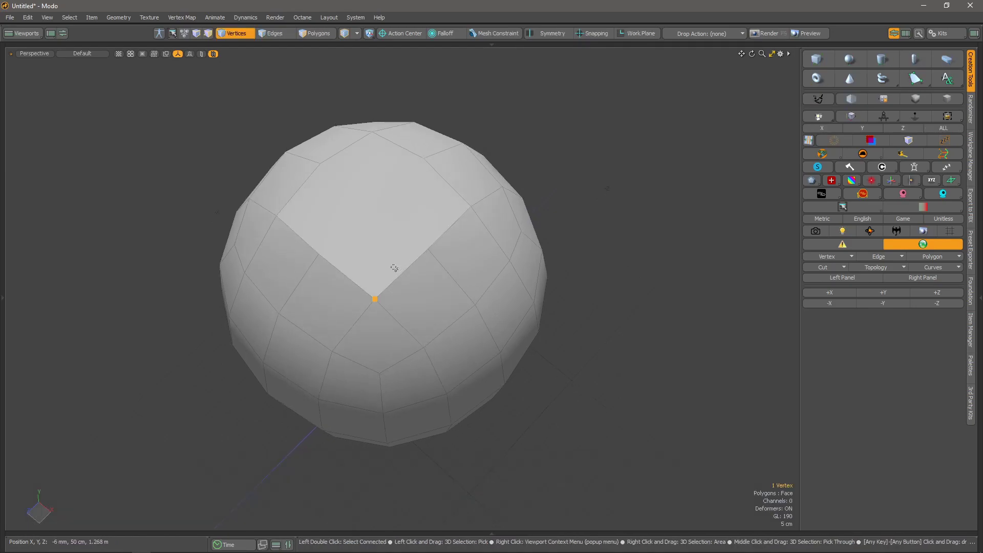
Select an edge below the merged polygon and split the quad above it from the edge's midpoint to its two opposite corners
left_click_drag(410, 321, 470, 331, "alt")
key("alt+space")
left_click(458, 325)
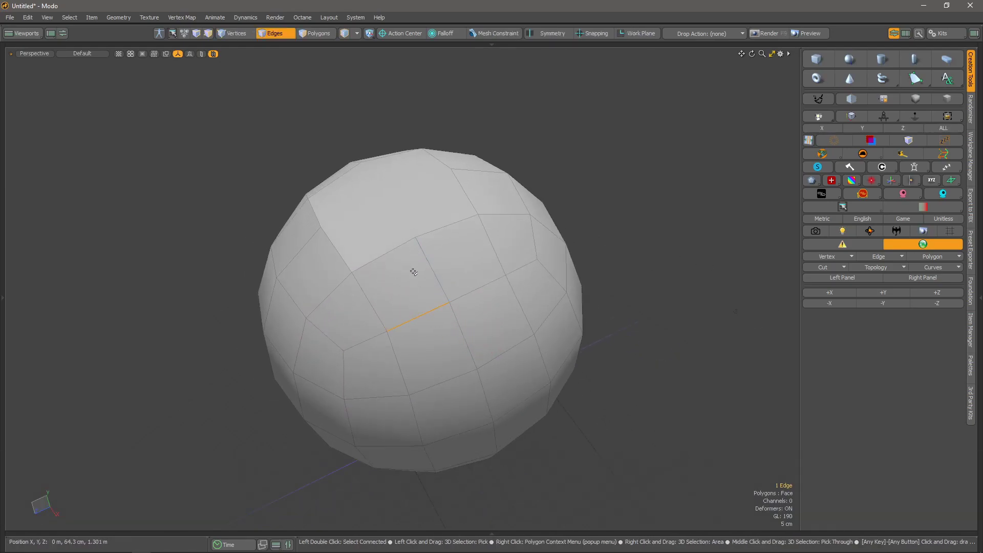
key("shift")
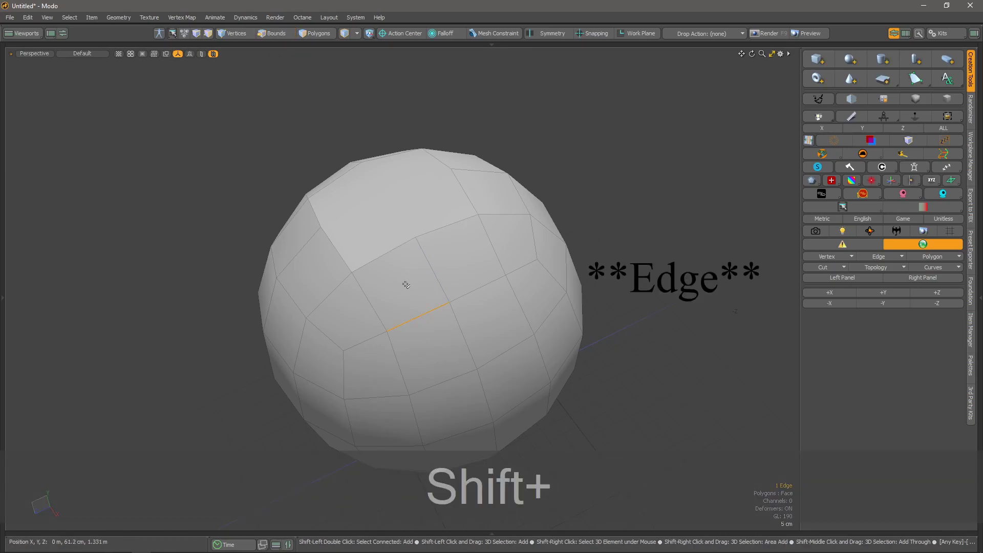
key("shift+t")
left_click_drag(407, 300, 431, 319, "alt")
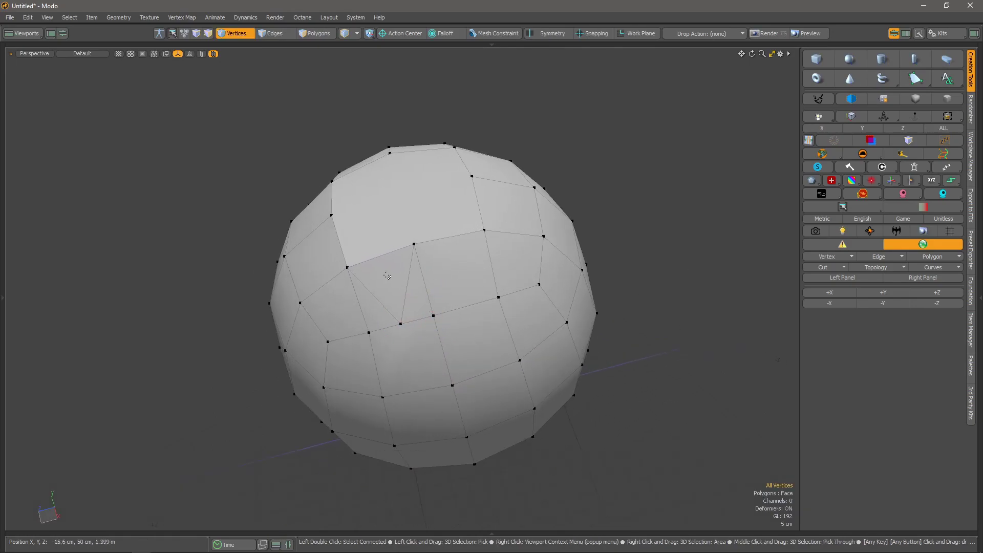
key("space")
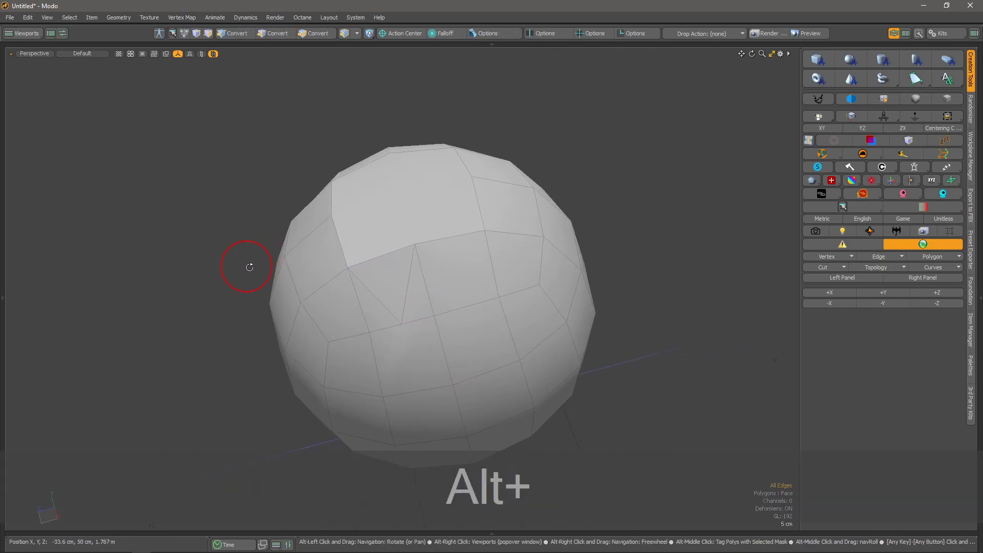
left_click_drag(248, 272, 300, 272, "alt")
Select a vertical strip of three quads next to the split face and turn them into spikes with the Spikey option
key("space")
left_click(462, 274)
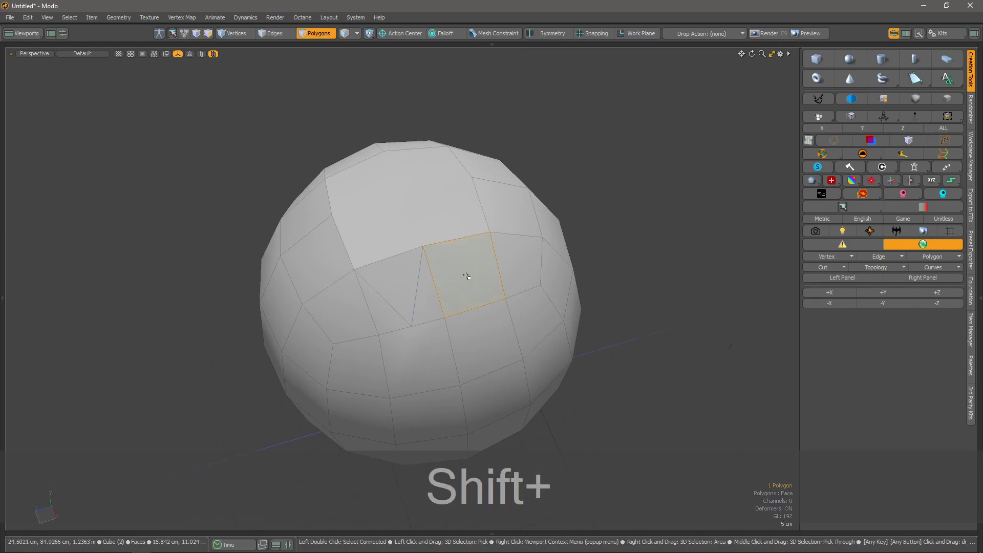
left_click_drag(465, 236, 464, 270, "alt+shift")
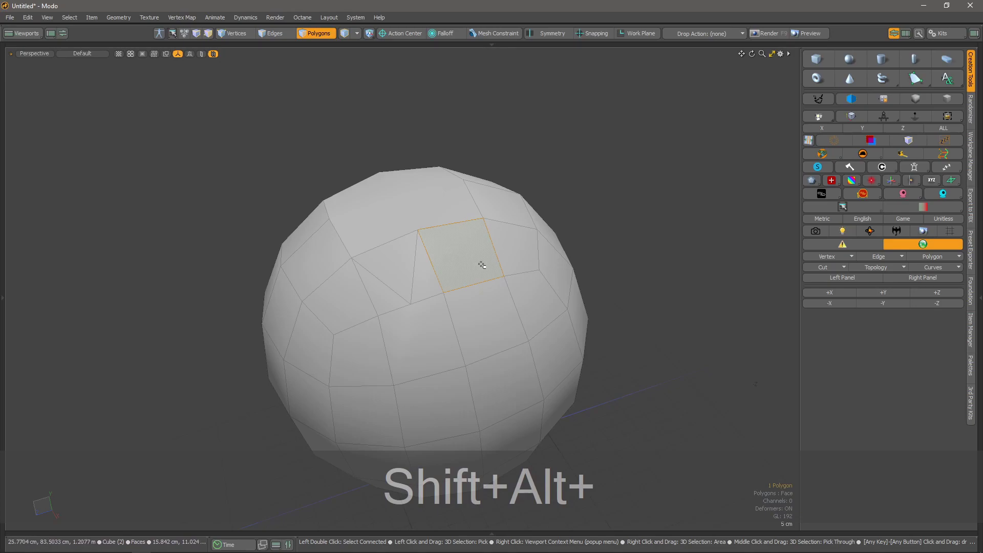
scroll(466, 260, "down", 3)
scroll(461, 271, "up", 3)
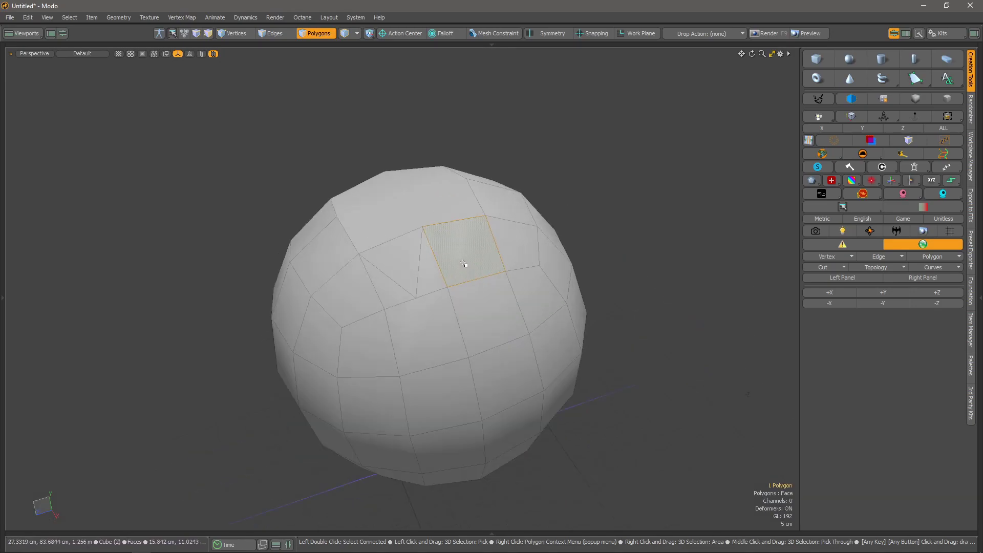
left_click_drag(454, 270, 478, 315, "alt")
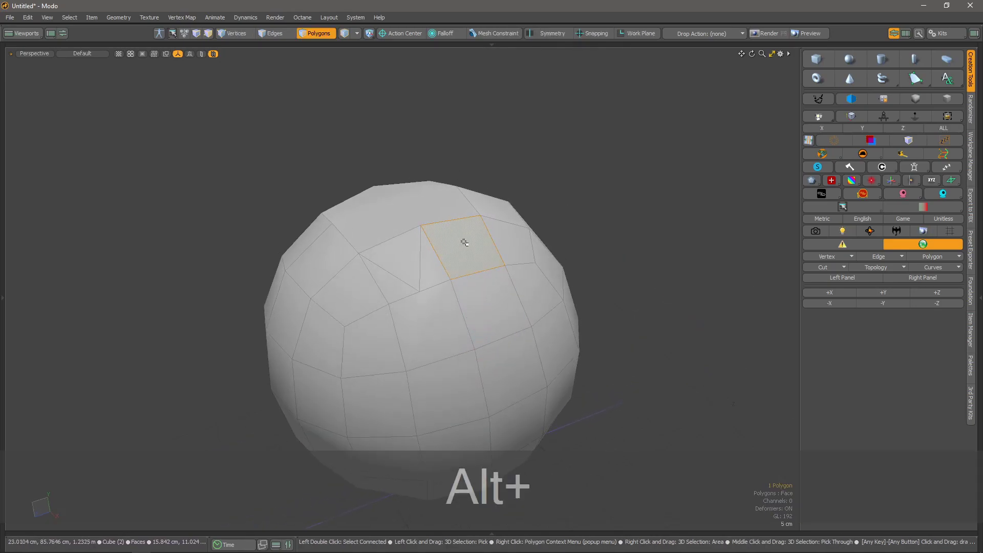
left_click(509, 369, "shift")
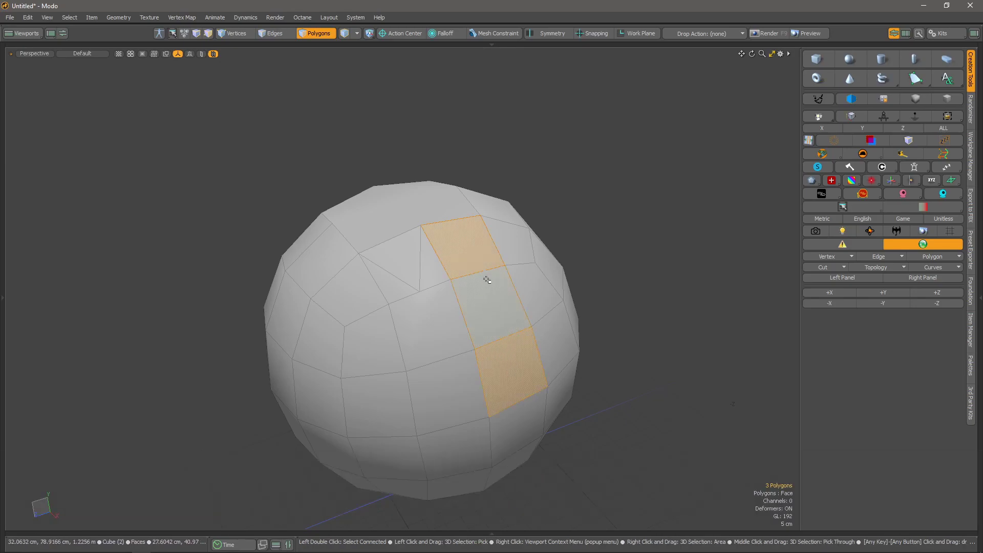
key("shift+t")
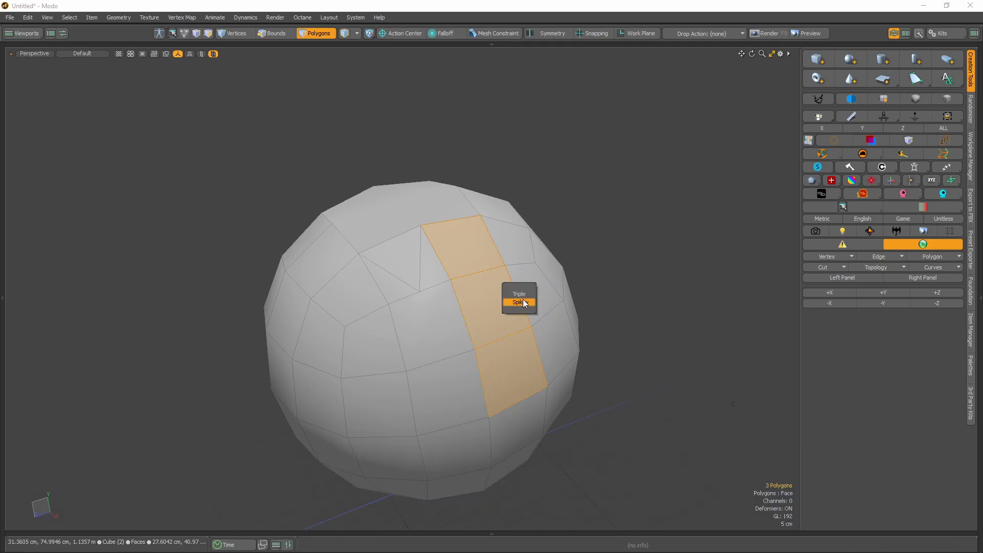
left_click(522, 302)
left_click_drag(485, 292, 486, 296)
left_click_drag(579, 312, 500, 292, "alt")
Select the polygons beside the spikes, apply the Triple option to them and clear the selection
key("alt+space")
key("space")
key("space")
key("space")
left_click_drag(441, 324, 463, 369)
key("shift+t")
left_click(462, 354)
left_click_drag(461, 333, 439, 323, "alt")
left_click_drag(569, 322, 408, 284, "alt")
left_click(546, 247)
left_click_drag(457, 342, 485, 333, "alt")
scroll(512, 246, "down", 5)
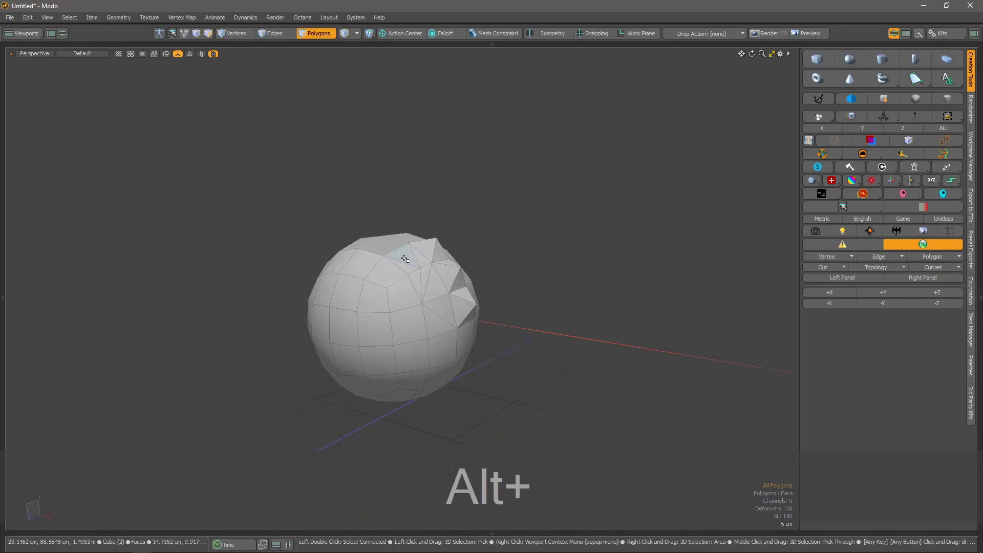
Split a front quad diagonally from a selected corner vertex, and undo the split
left_click_drag(378, 334, 434, 293, "alt")
key("alt+space")
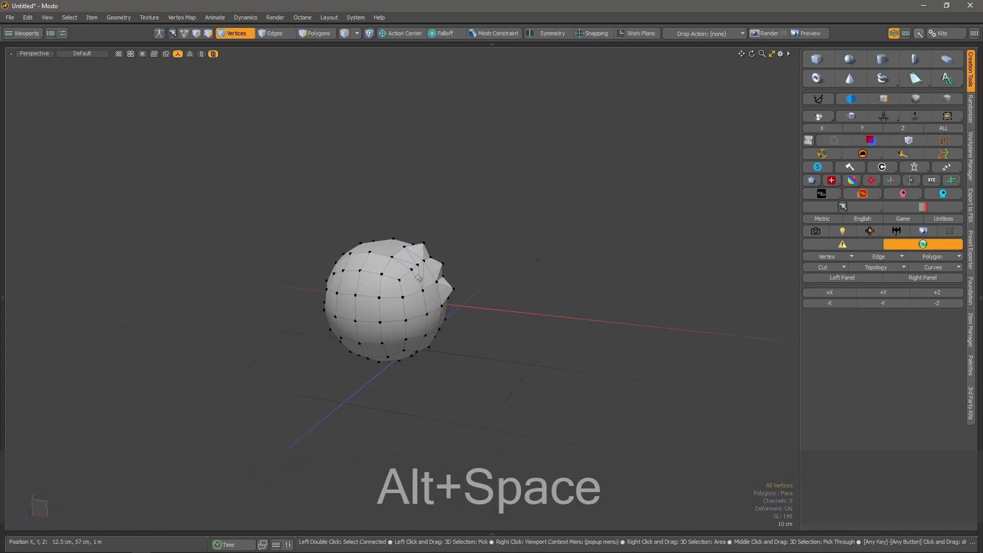
scroll(346, 289, "up", 3)
left_click(371, 304)
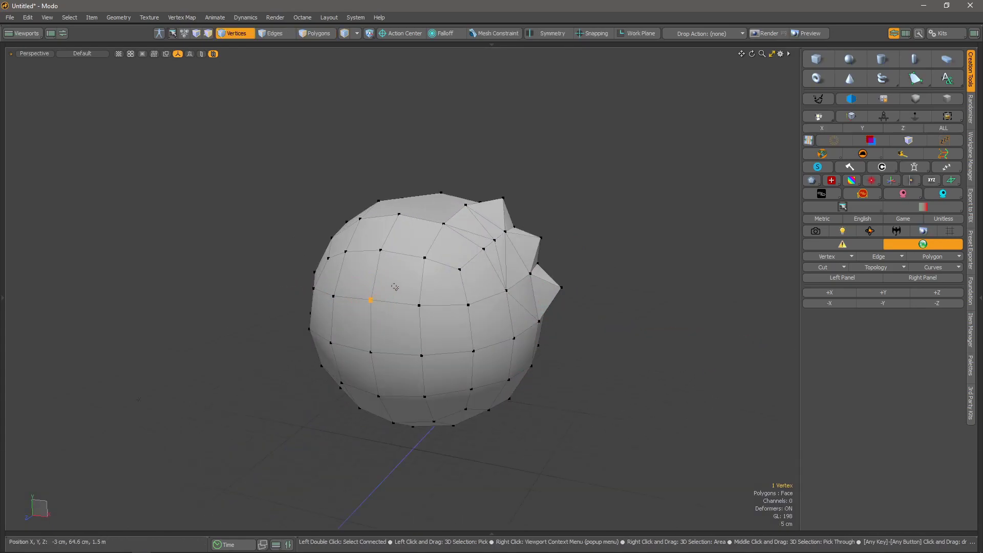
key("shift")
key("shift+t")
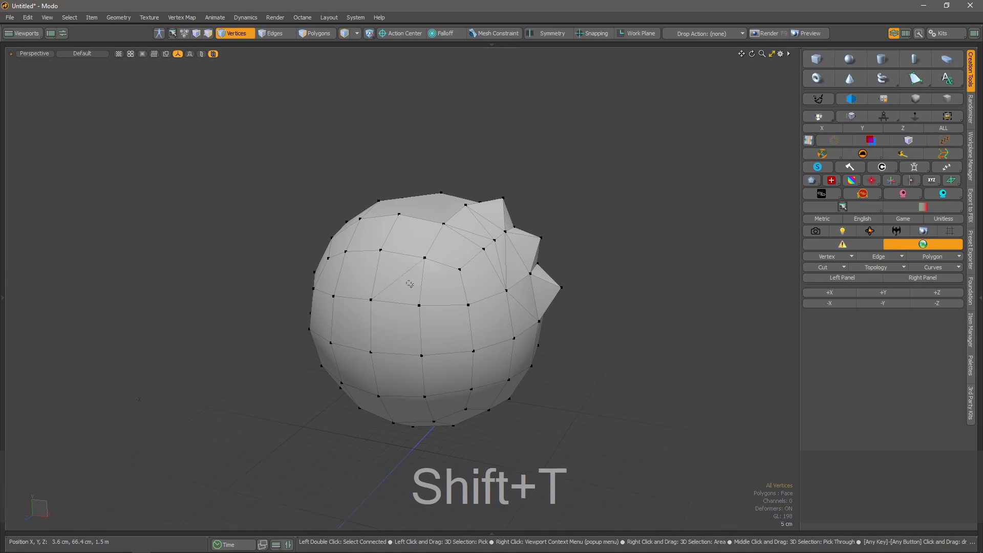
key("ctrl")
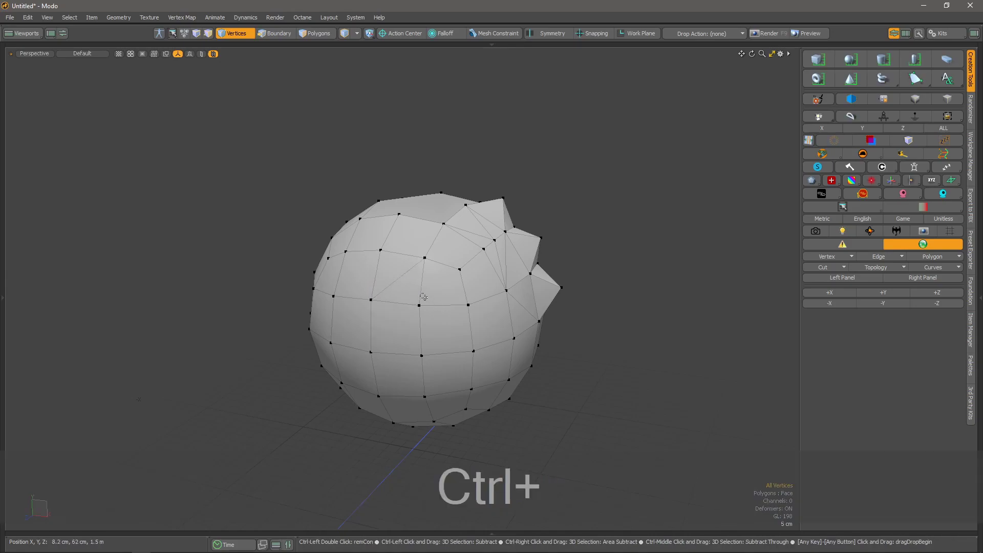
key("ctrl+z")
Try the split command in vertex mode with nothing selected, and undo it
left_click(421, 277)
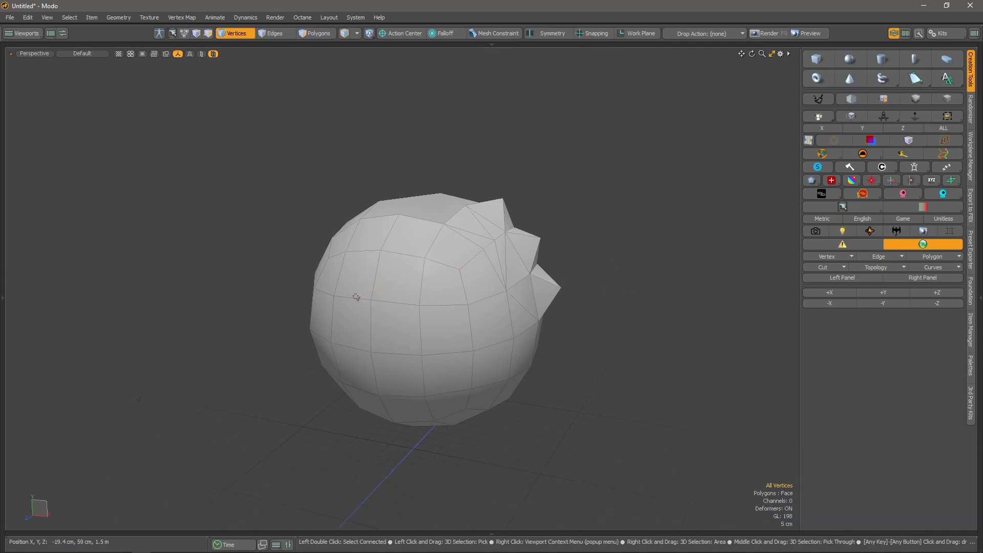
key("shift+t")
key("space")
key("ctrl+z")
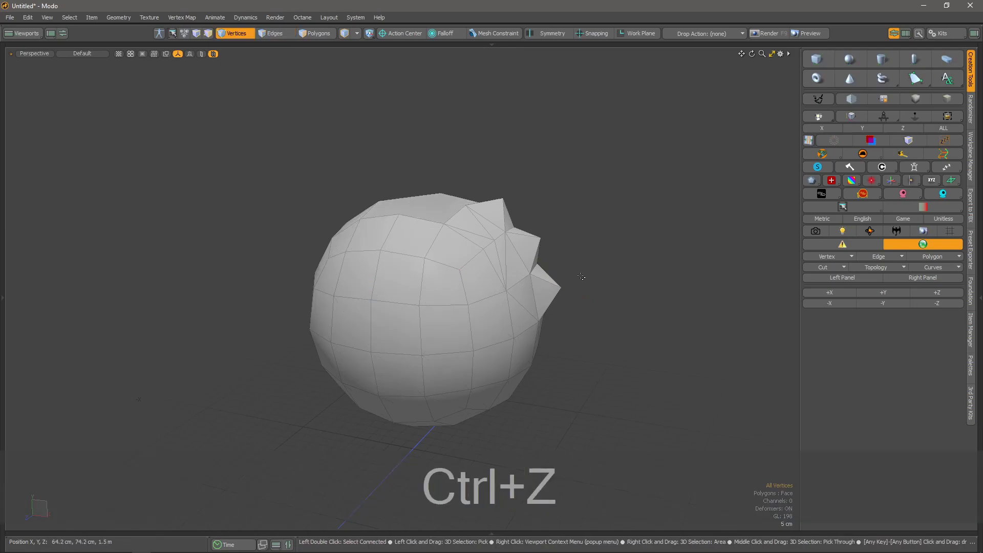
Try splitting from a selected front edge, and triangulating the whole mesh with no edge selected, undoing each attempt
key("space")
left_click(391, 304)
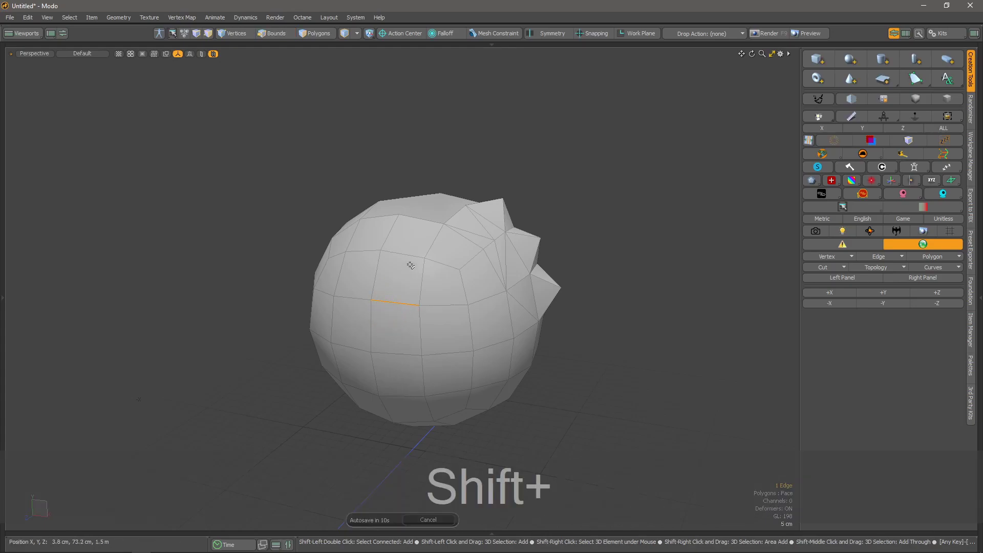
key("shift+t")
key("ctrl+z")
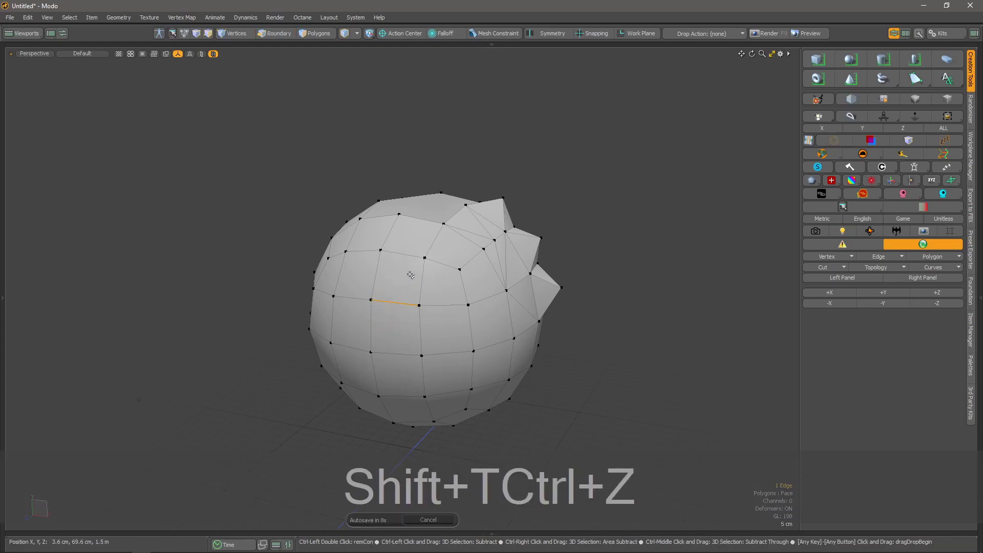
key("shift+t")
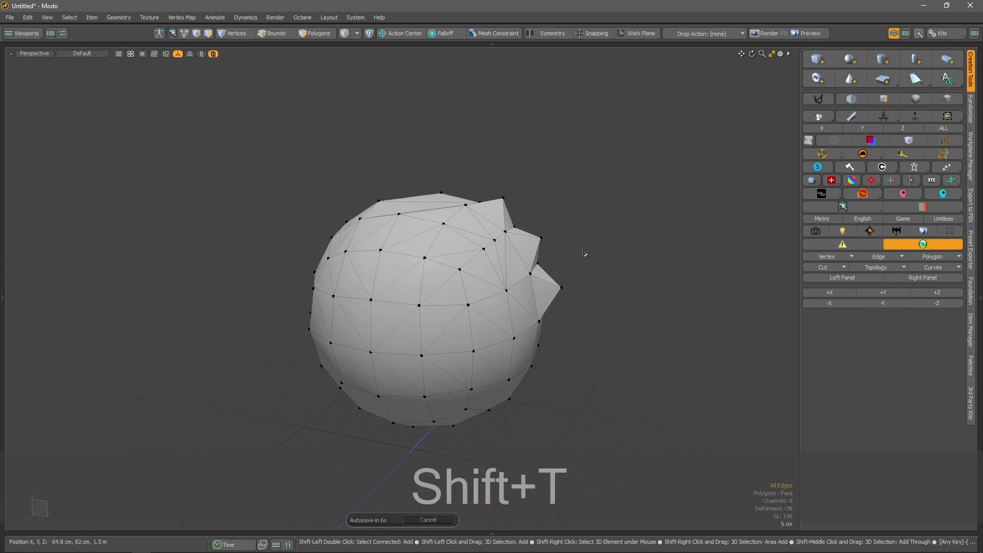
key("ctrl+z")
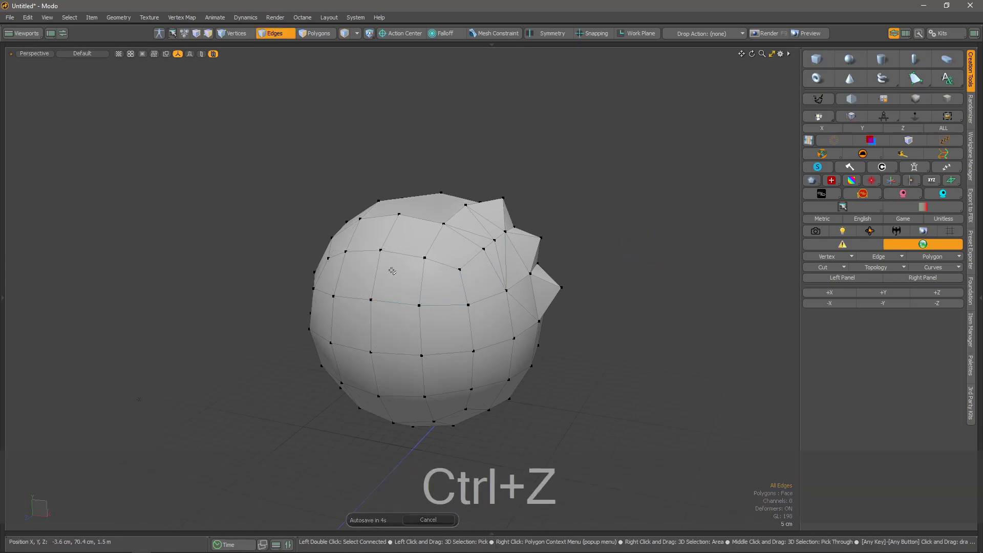
Switch to polygon selection mode with no polygon selected
scroll(415, 275, "down", 3)
scroll(415, 275, "up", 3)
key("space")
left_click(599, 245)
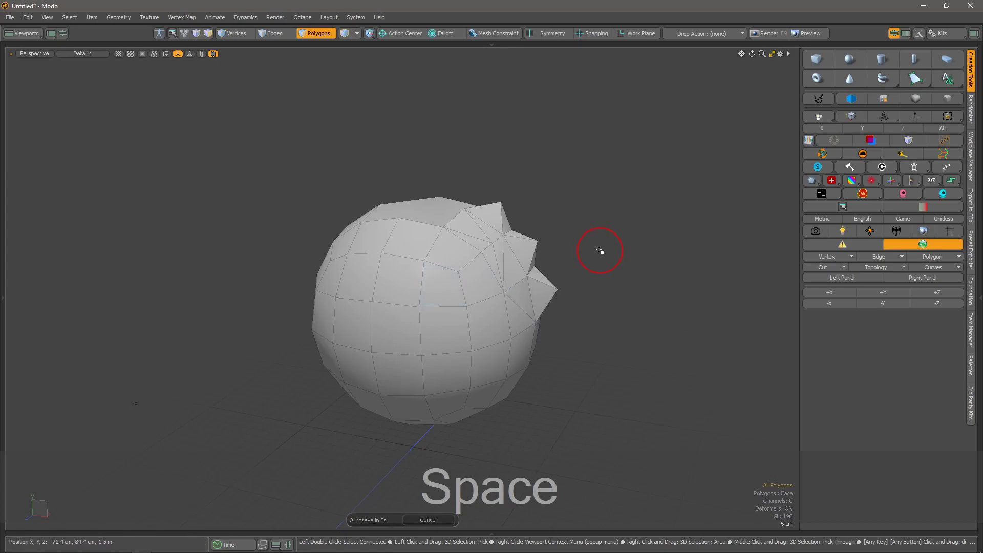
Try the Spikey command with no polygon selected, and undo it
key("shift+t")
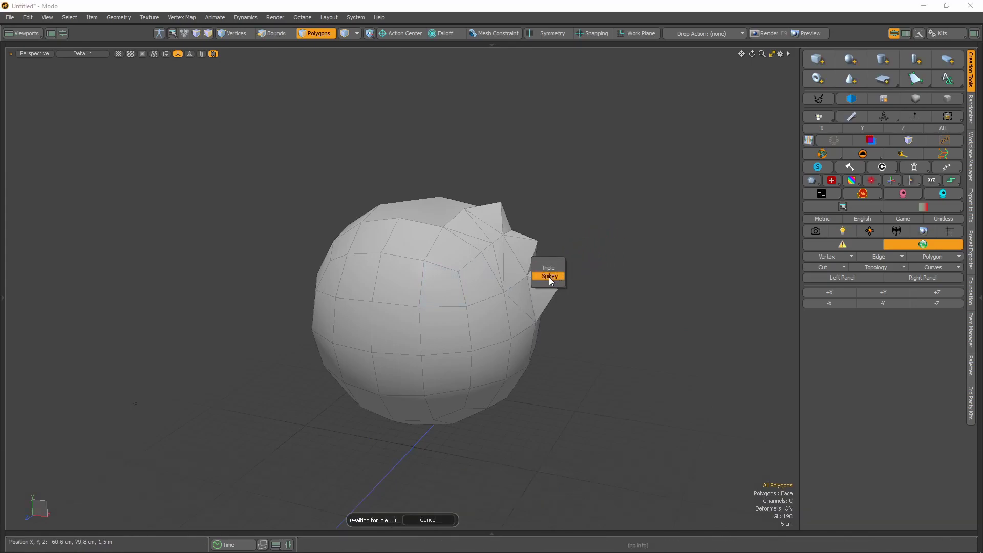
left_click(548, 277)
left_click_drag(433, 303, 417, 285)
key("alt+ctrl+z")
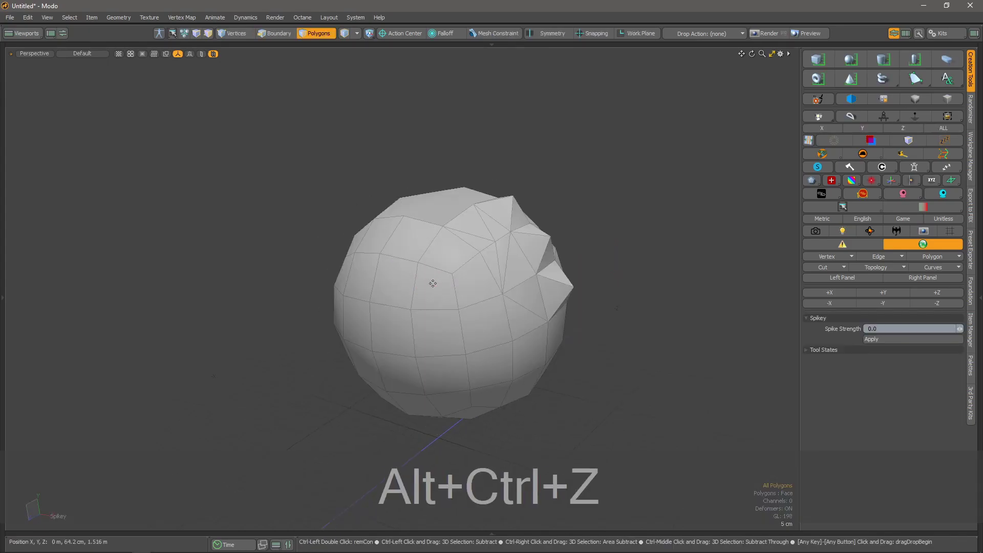
Select the four edges meeting at a front vertex of the sphere and remove them in edge mode
key("1")
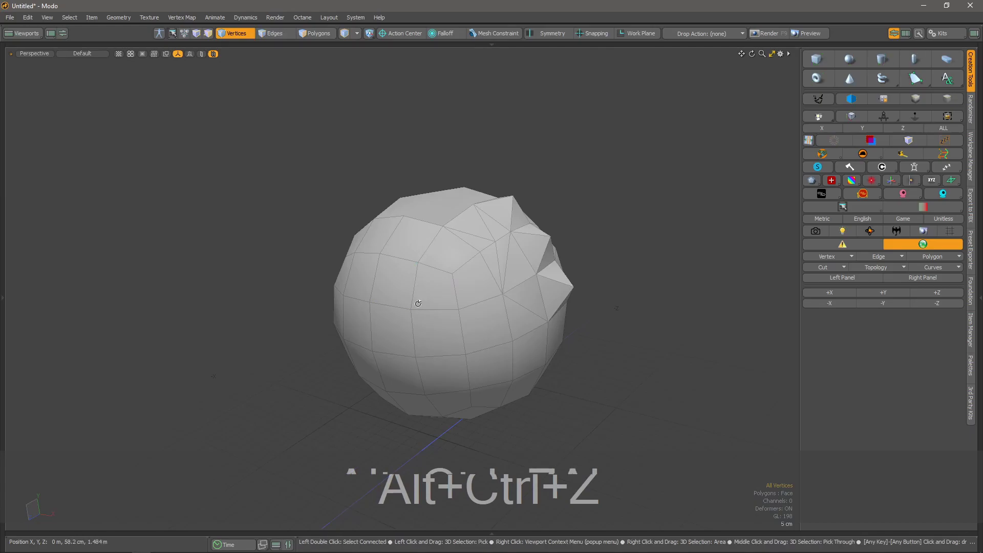
left_click_drag(388, 277, 403, 283, "alt")
key("alt+space")
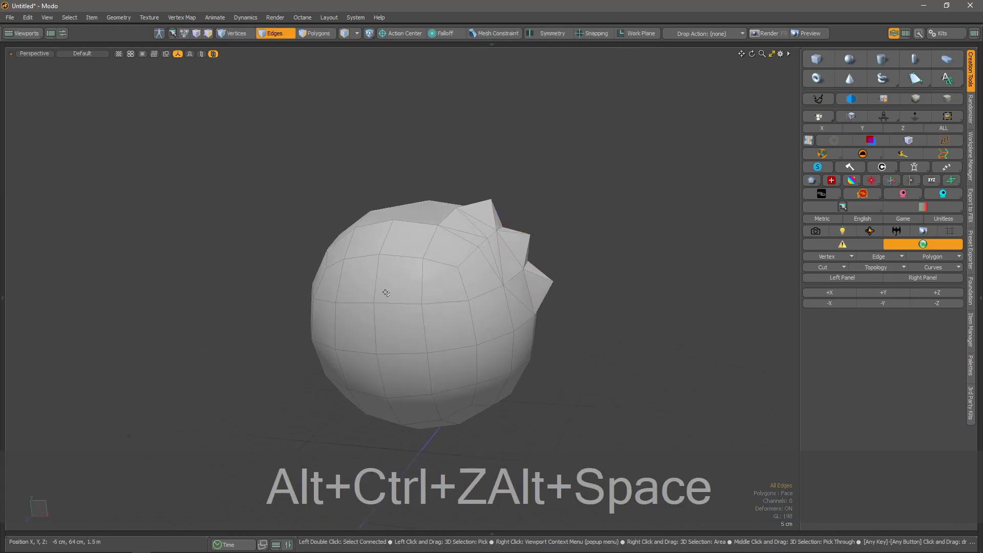
left_click(379, 285)
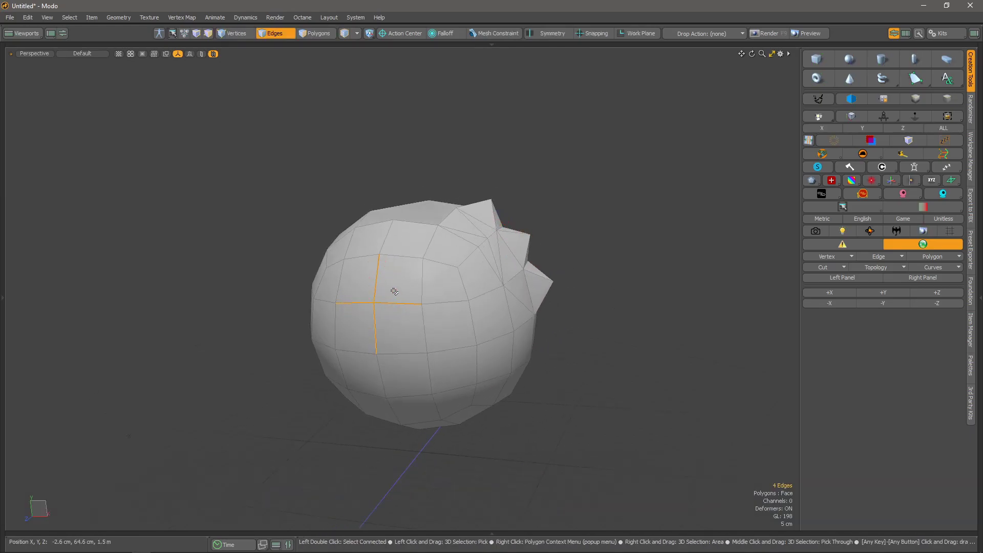
key("space")
key("space")
key("space")
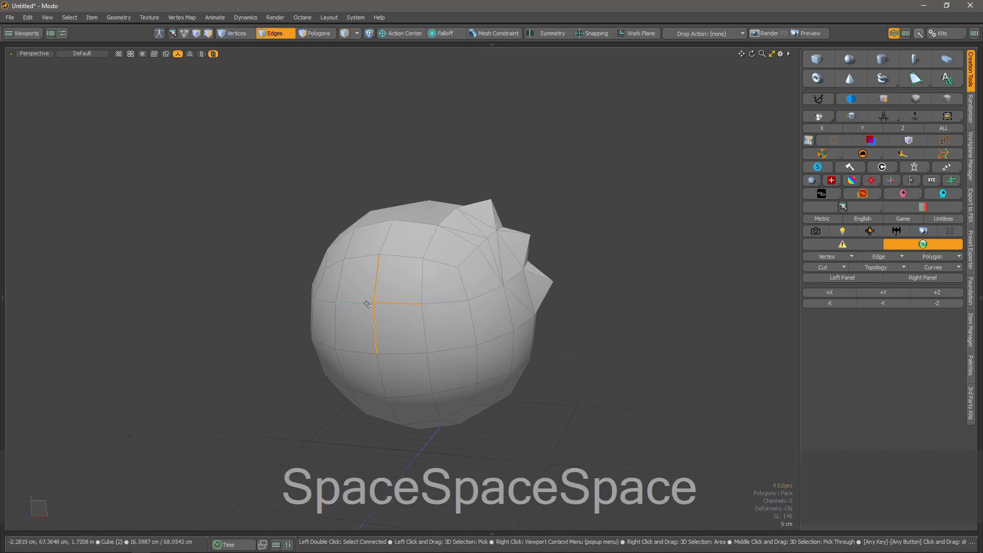
key("space")
key("ctrl+alt")
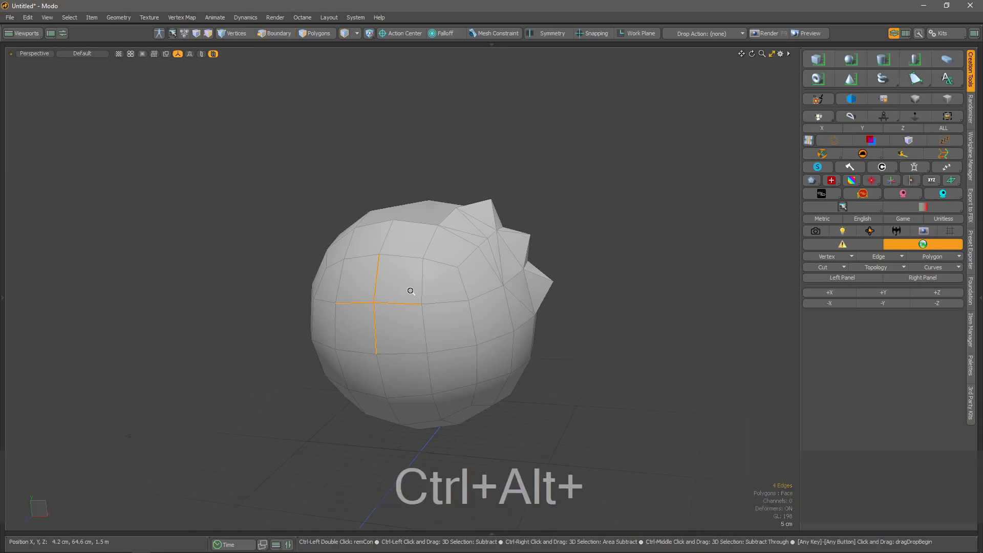
key("ctrl+alt+x")
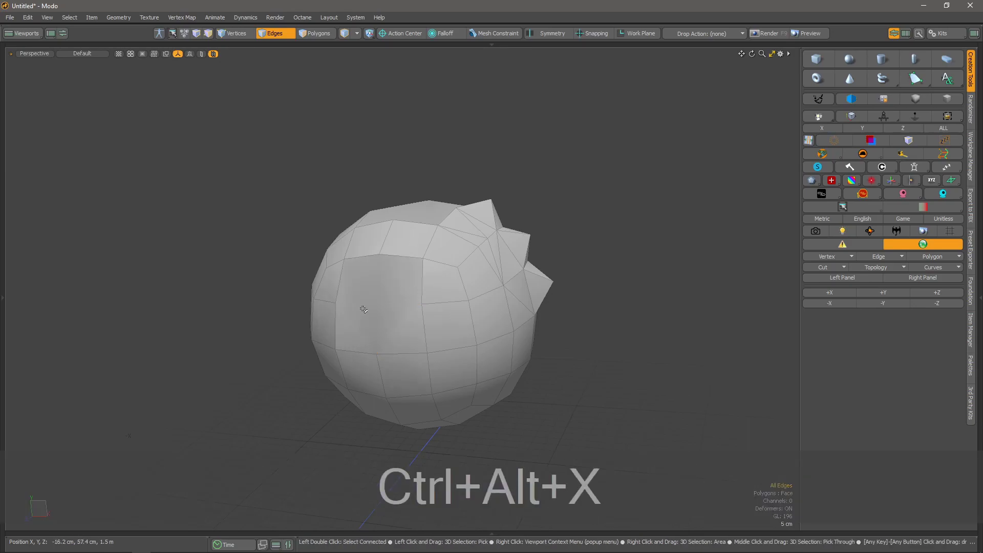
Select the stray vertex inside the merged front polygon, and undo back to the original four edges
left_click_drag(349, 352, 417, 235, "alt")
key("alt+space")
key("alt+space")
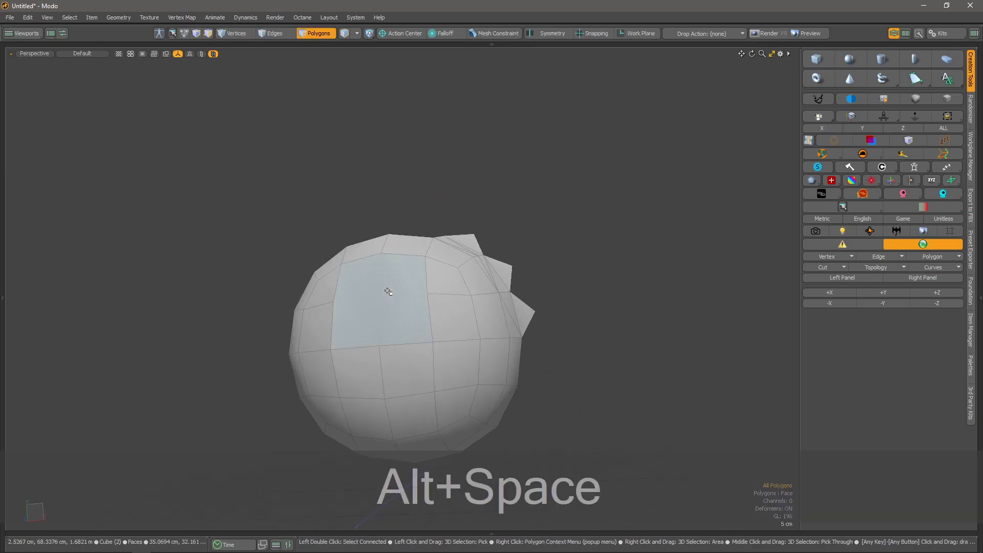
left_click(380, 290)
left_click_drag(389, 329, 391, 401, "alt")
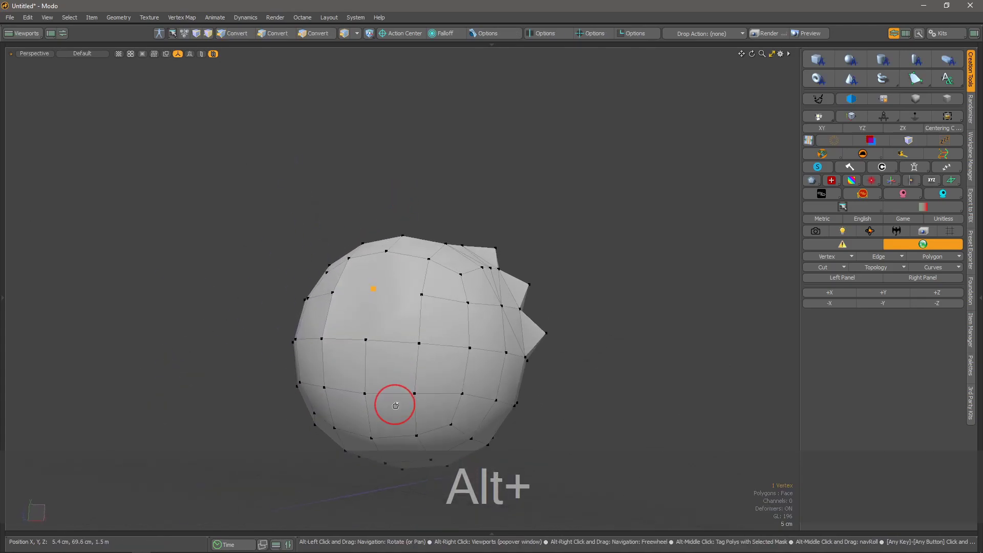
key("ctrl+alt+z")
key("ctrl+z")
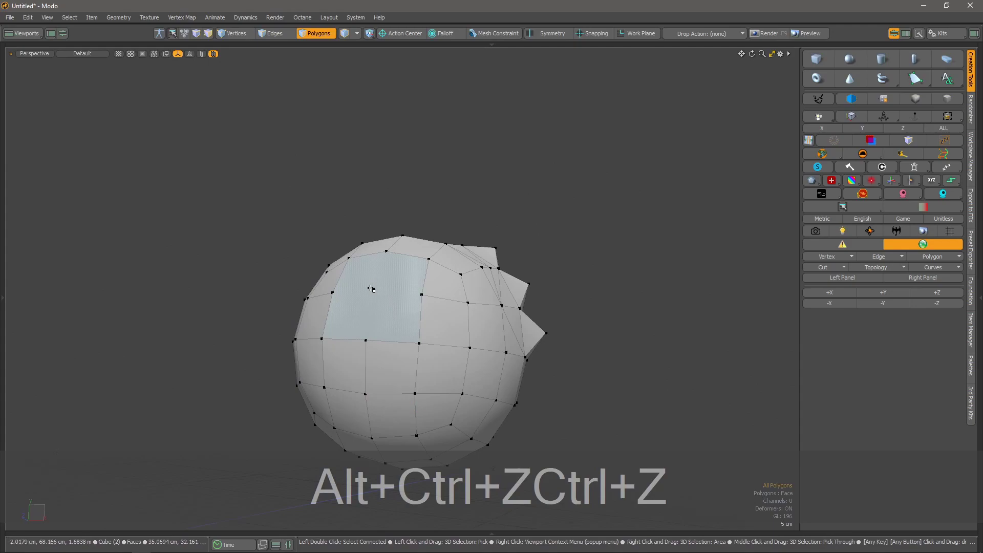
left_click_drag(373, 313, 373, 373, "alt")
key("ctrl+alt+z")
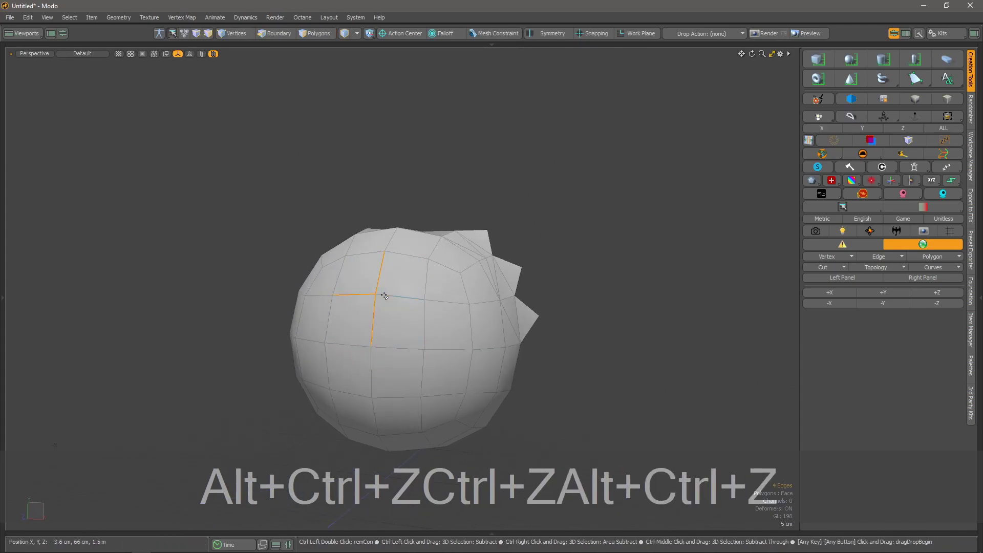
Remove the four selected front edges again, and check the merged area in vertex mode for a leftover vertex
key("space")
mouse_move(391, 306)
left_mouse_down()
mouse_move(366, 312)
mouse_move(394, 328)
mouse_move(380, 276)
mouse_move(374, 333)
mouse_move(404, 189)
mouse_move(379, 345)
mouse_move(358, 329)
mouse_move(385, 295)
mouse_move(363, 360)
mouse_move(379, 291)
left_mouse_up()
key("ctrl+alt+x")
key("alt+space")
key("alt+space")
key("alt+space")
key("alt+space")
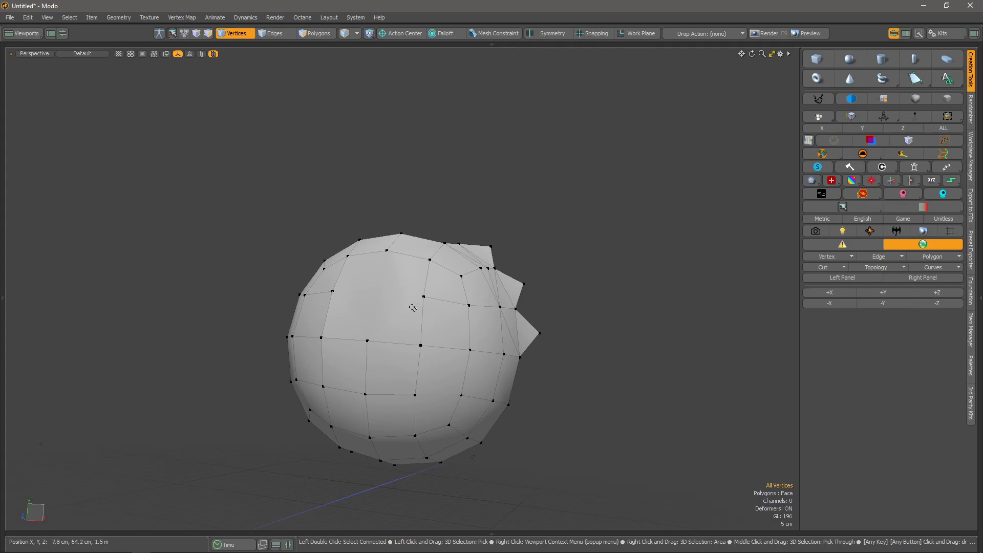
Check the merged front area in polygon and vertex modes, and undo the edge removal
key("3")
left_click(383, 296)
key("ctrl+z")
key("1")
key("3")
left_click(369, 286)
Select the vertex shared by the four front quads and try the context-sensitive removal on it
key("space")
key("space")
key("space")
key("space")
left_click(374, 289)
key("ctrl+alt")
key("ctrl+alt+x")
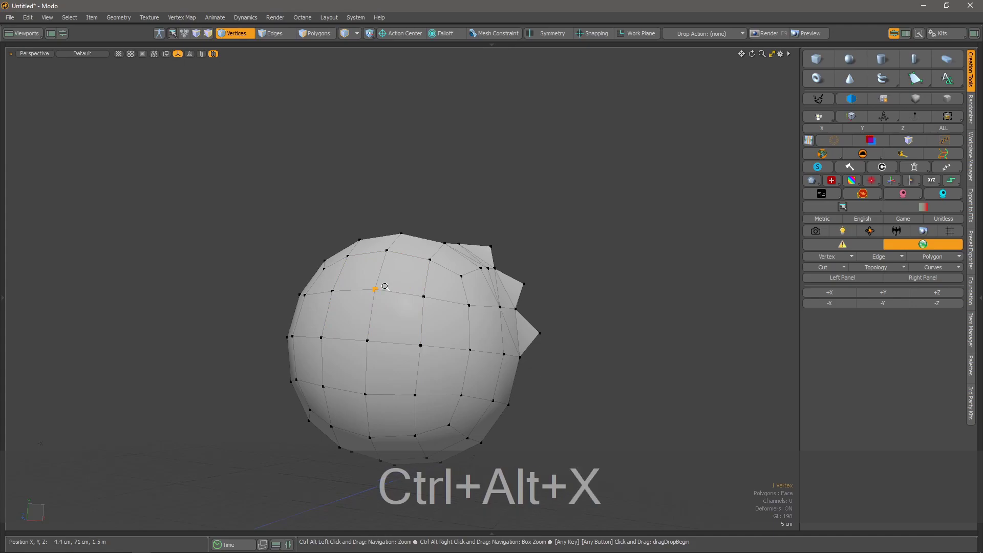
Try cutting the selected front vertex out of the mesh, undo the cut, and clear the selection
left_click_drag(353, 310, 352, 342, "alt")
left_click(391, 313)
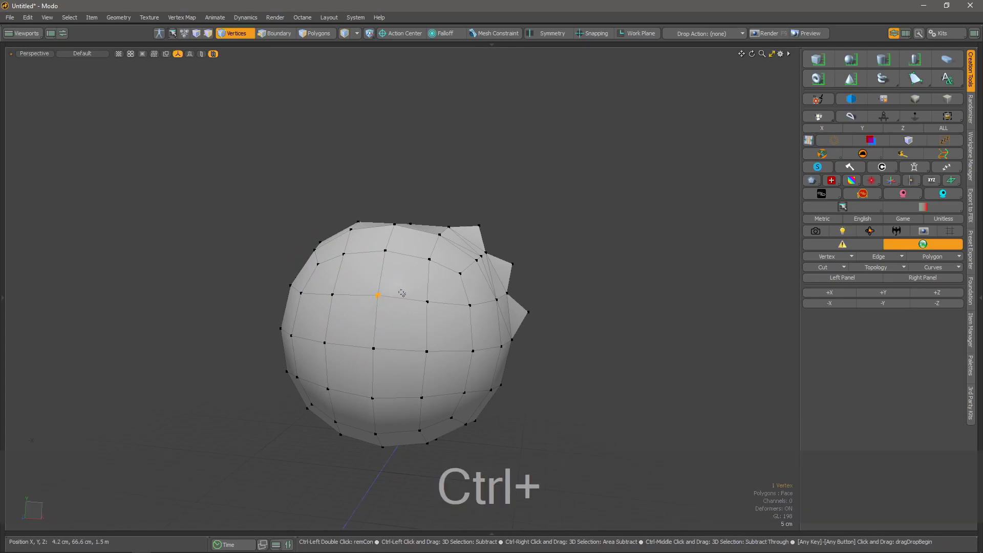
key("ctrl+x")
left_click_drag(398, 326, 430, 304, "alt")
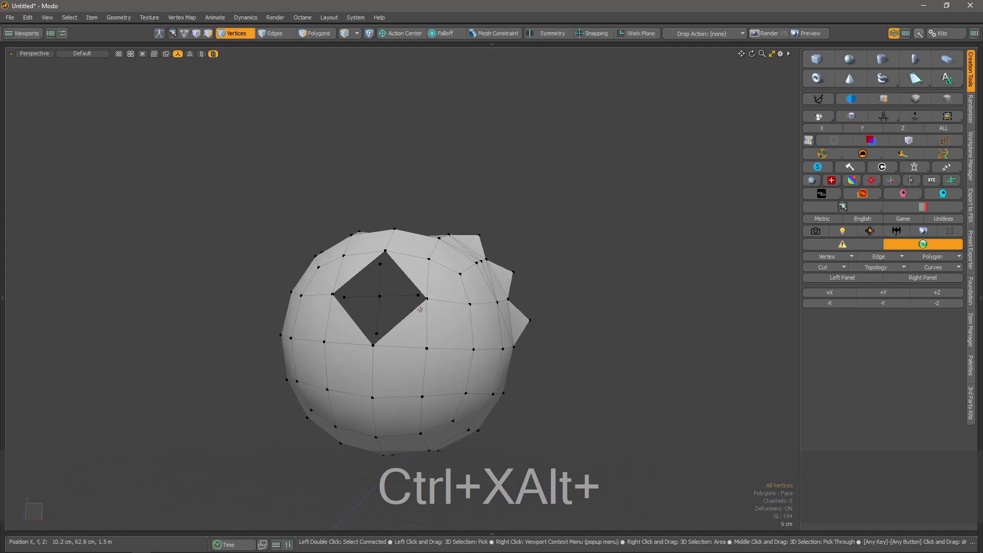
key("ctrl+z")
left_click(402, 278)
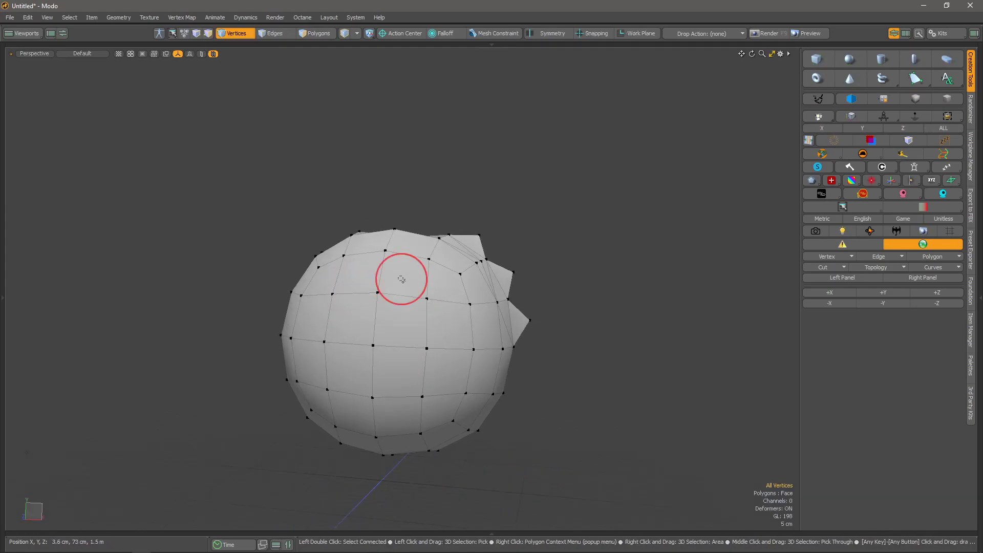
Cut the entire mesh with no vertex selected, and replace it with a new cube
left_click_drag(382, 302, 388, 322, "alt")
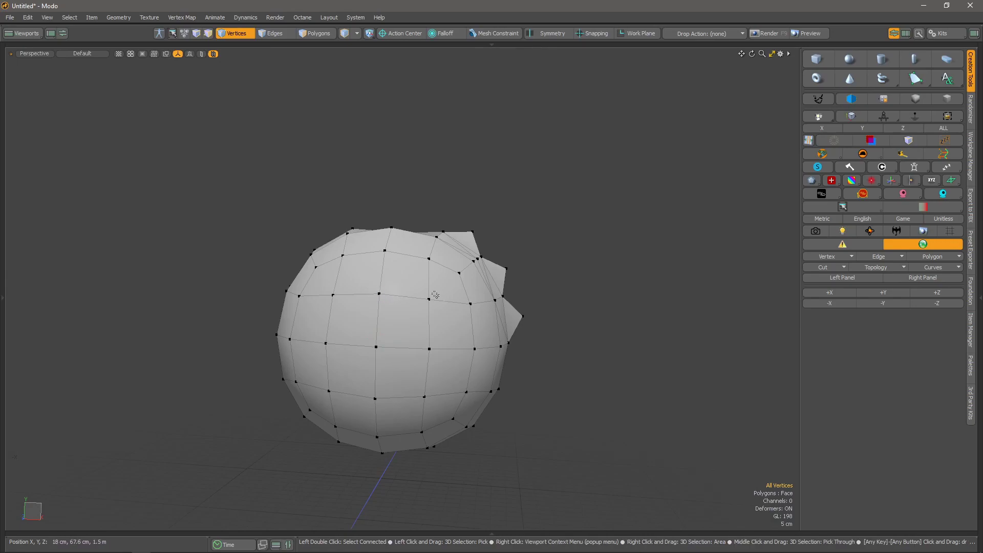
key("ctrl+x")
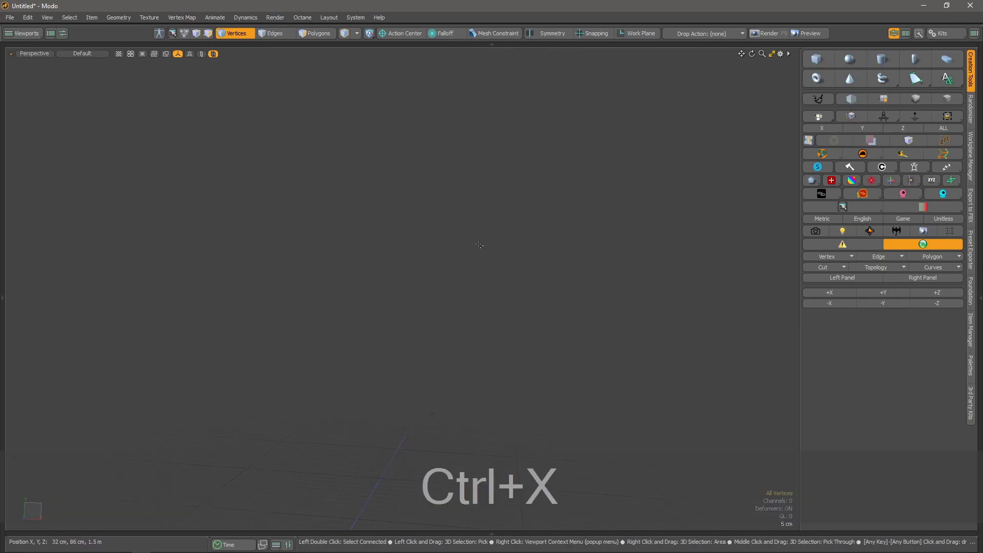
left_click_drag(393, 323, 387, 299, "alt+shift")
key("shift+alt+a")
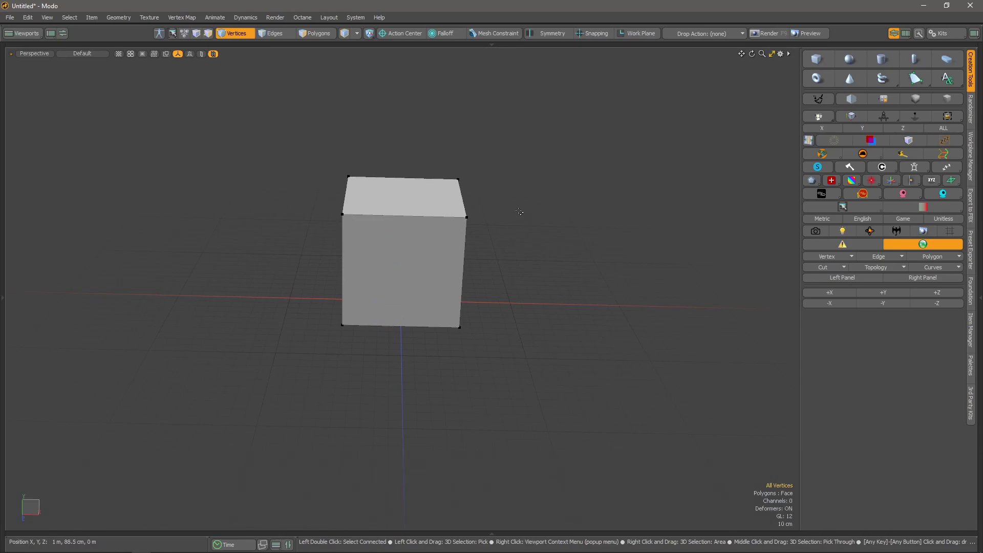
Use Add Loop to insert vertical loops near both sides of the cube and a horizontal loop near its upper edge
key("shift")
key("shift")
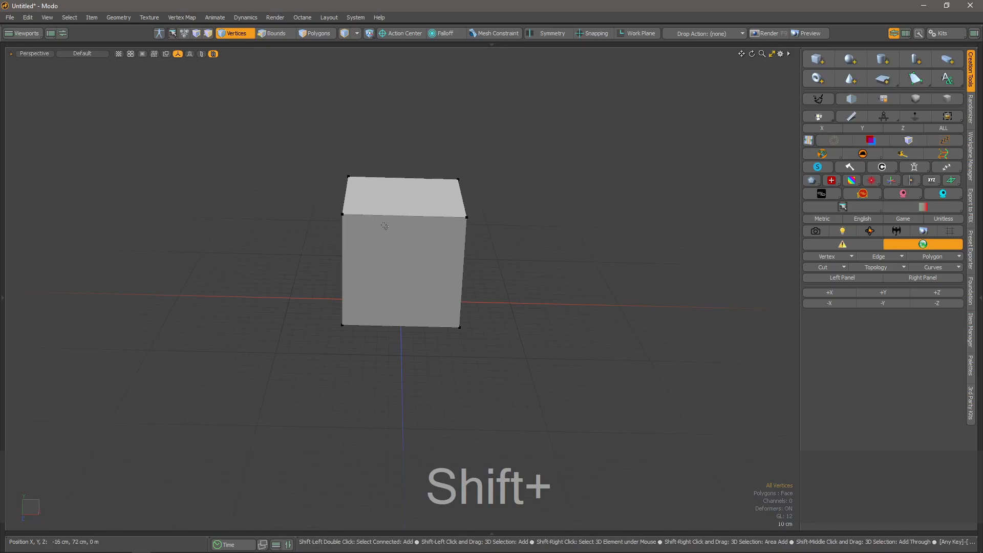
key("shift+e")
left_click(364, 215)
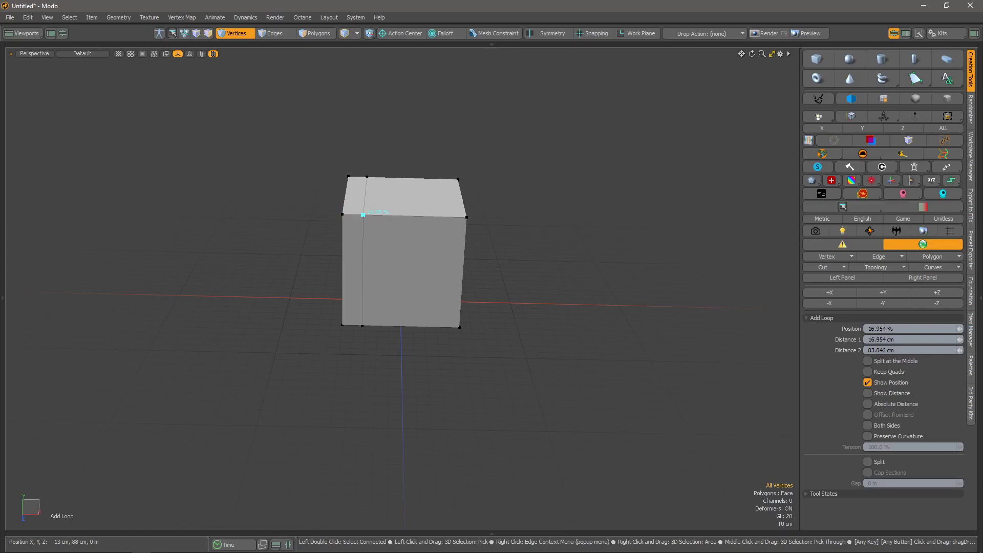
left_click_drag(425, 216, 444, 217, "shift")
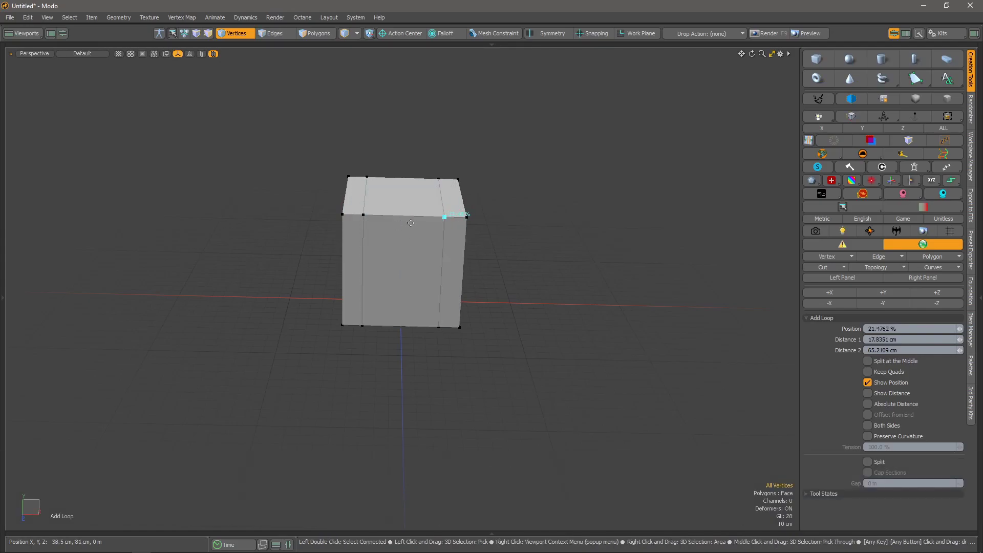
left_click(444, 235, "shift")
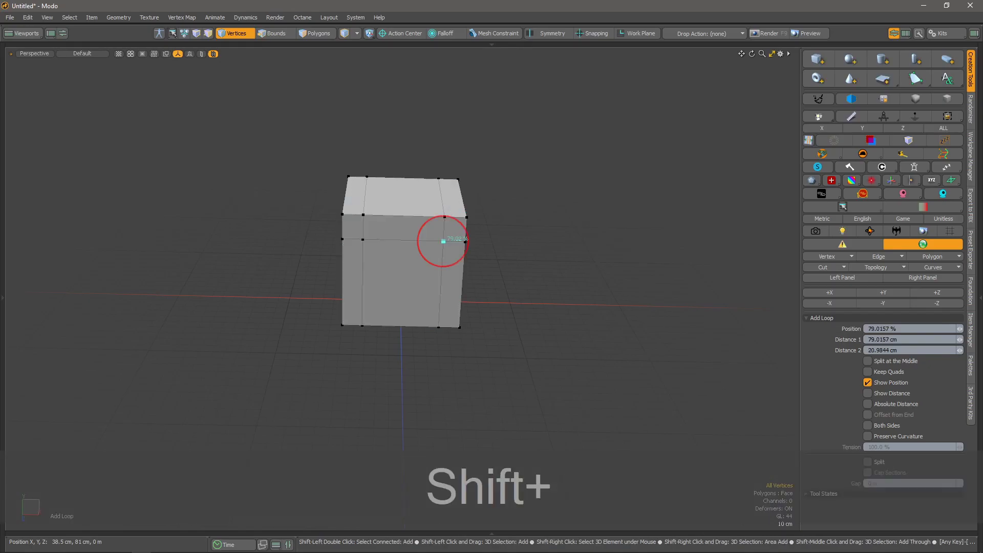
Undo the added loops, and insert a vertical loop at about 14 % across the cube's front face
key("ctrl+shift+z")
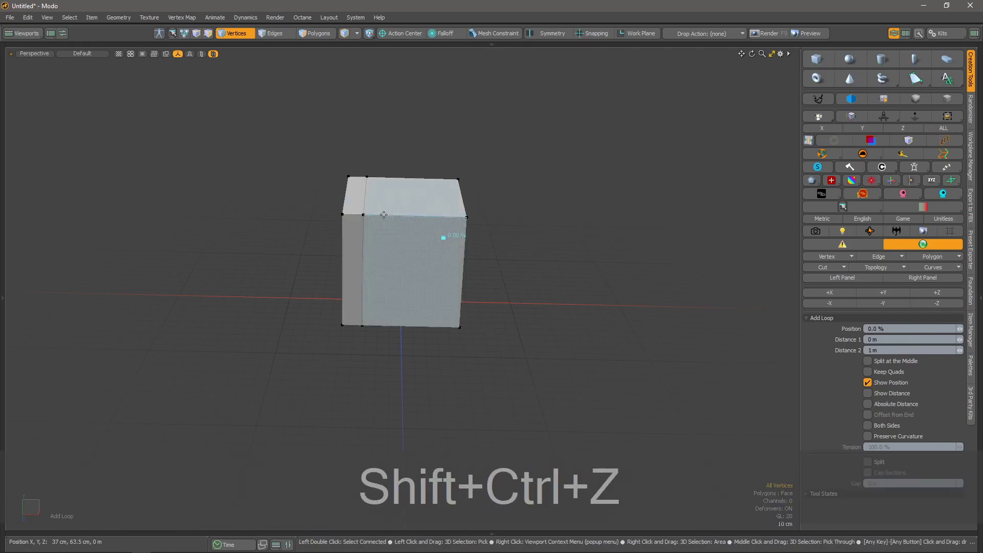
key("ctrl+z")
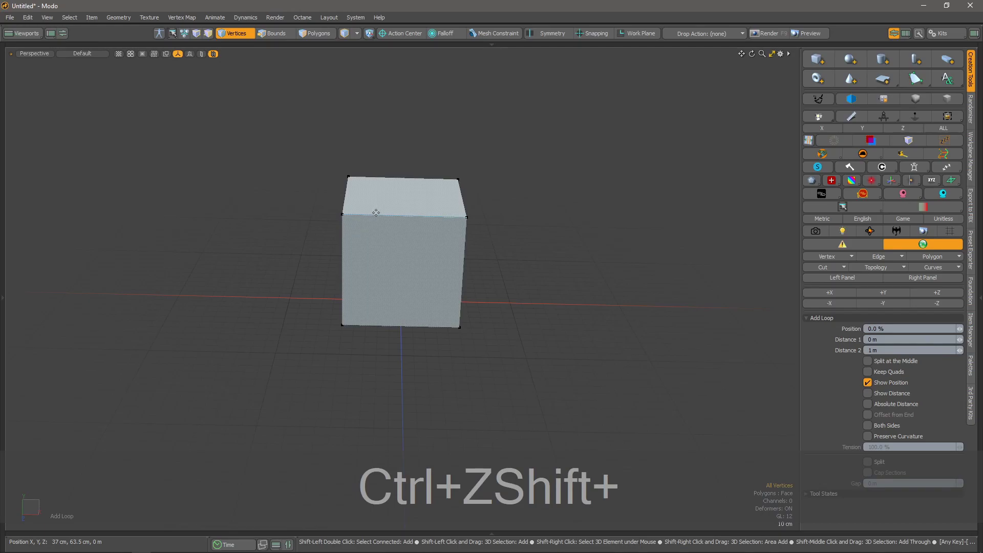
left_click(360, 214, "shift")
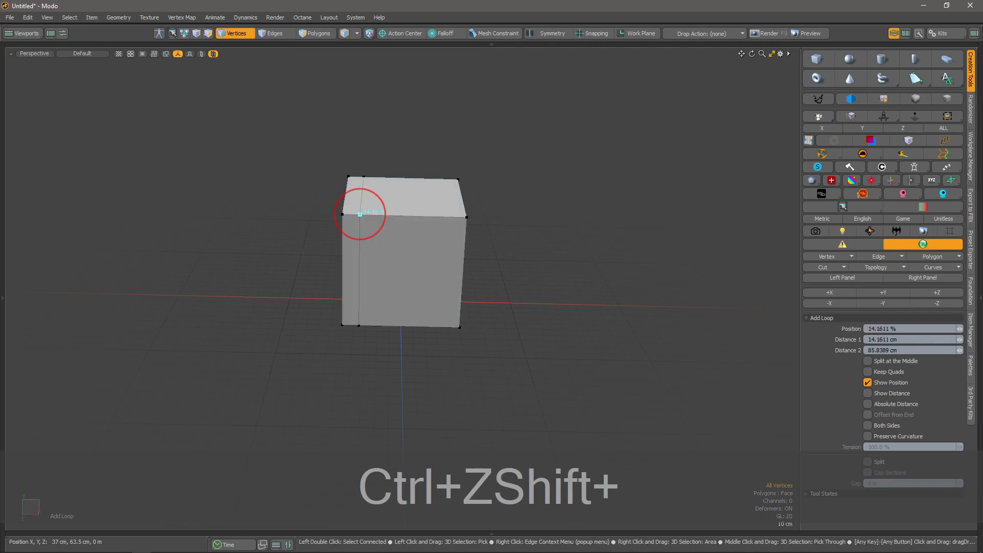
Centre the new edge loop on the cube with Split at the Middle after trying Both Sides, and finish Add Loop
key("b")
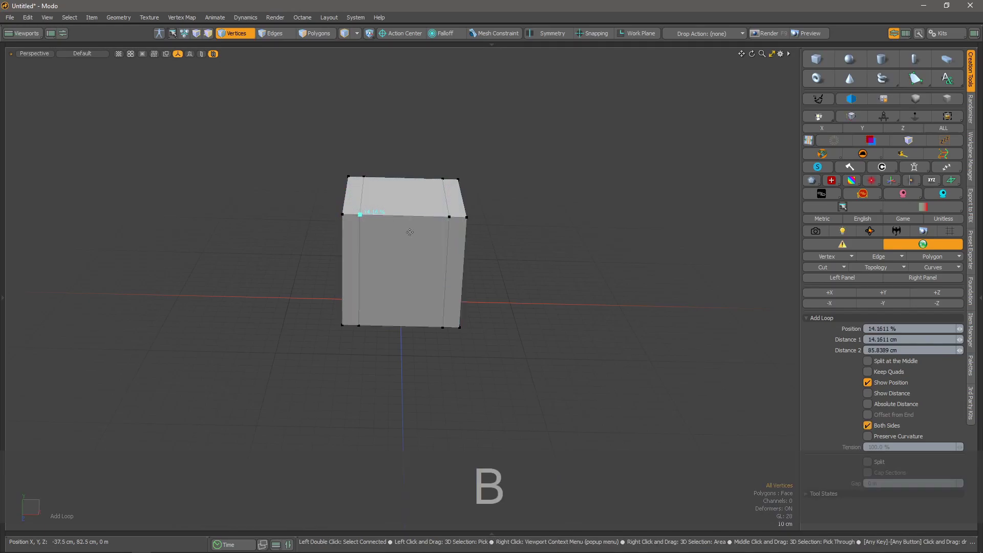
key("b")
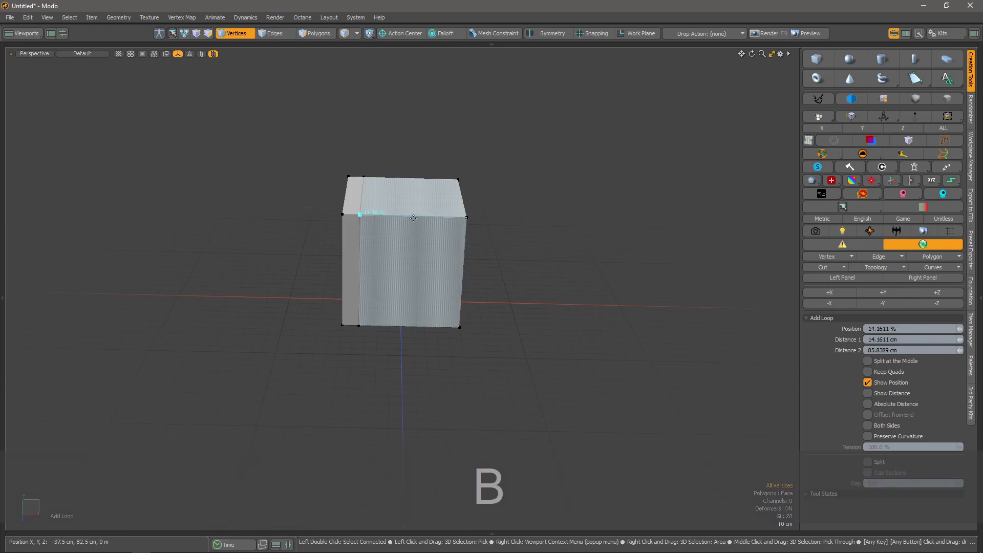
key("m")
left_click(367, 281, "alt")
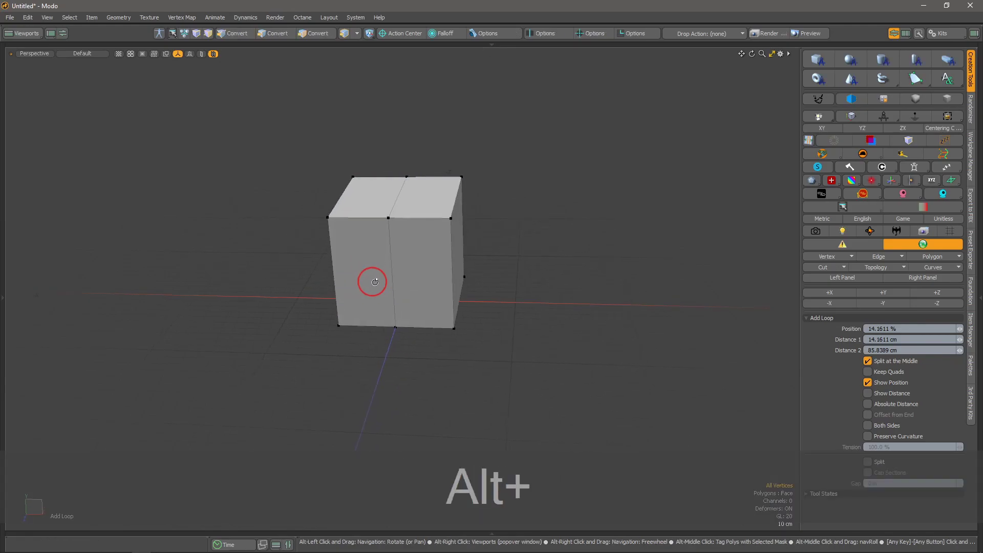
key("alt+space")
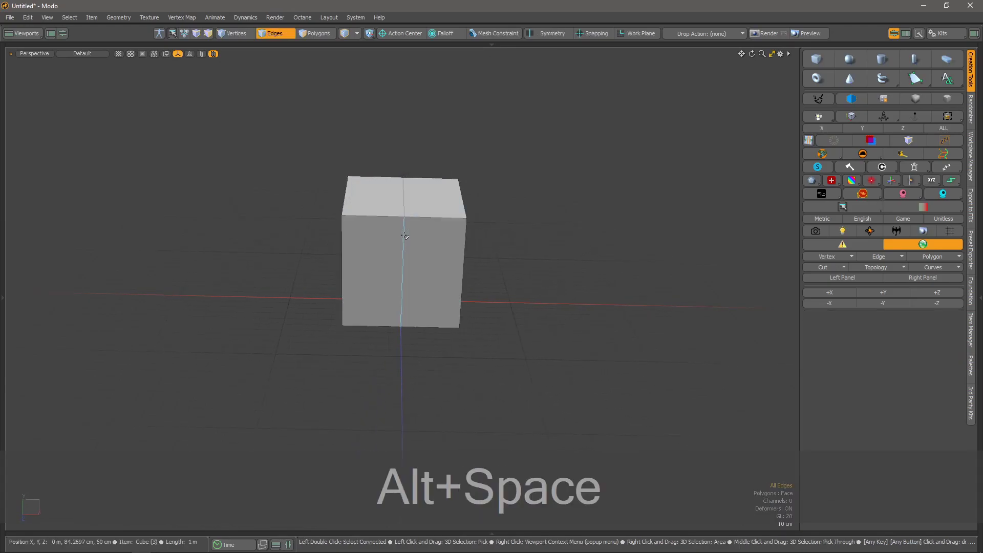
key("Escape")
left_click_drag(440, 292, 491, 211, "alt")
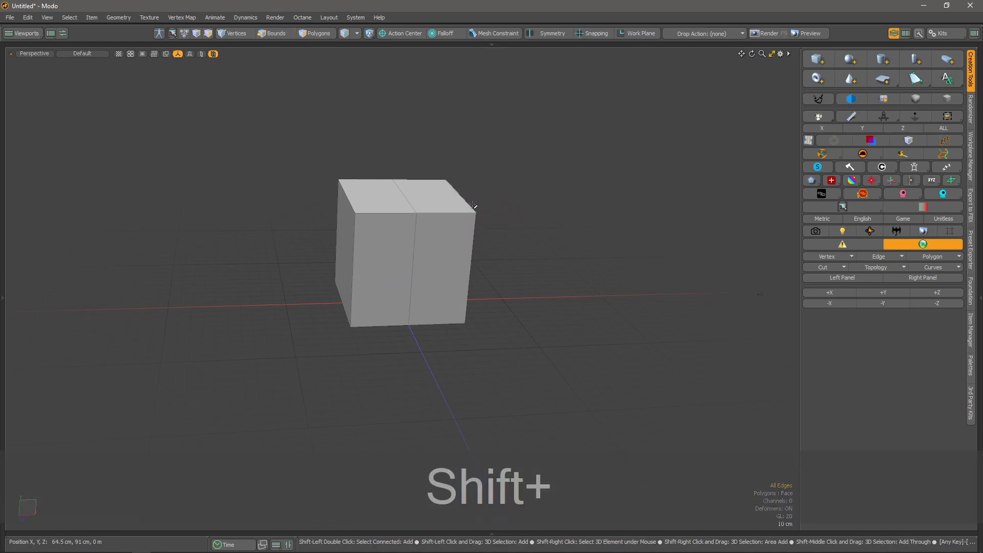
Start Loop Slice on the cube's +X half with a single slice at 50%
left_click(455, 224)
key("shift+e")
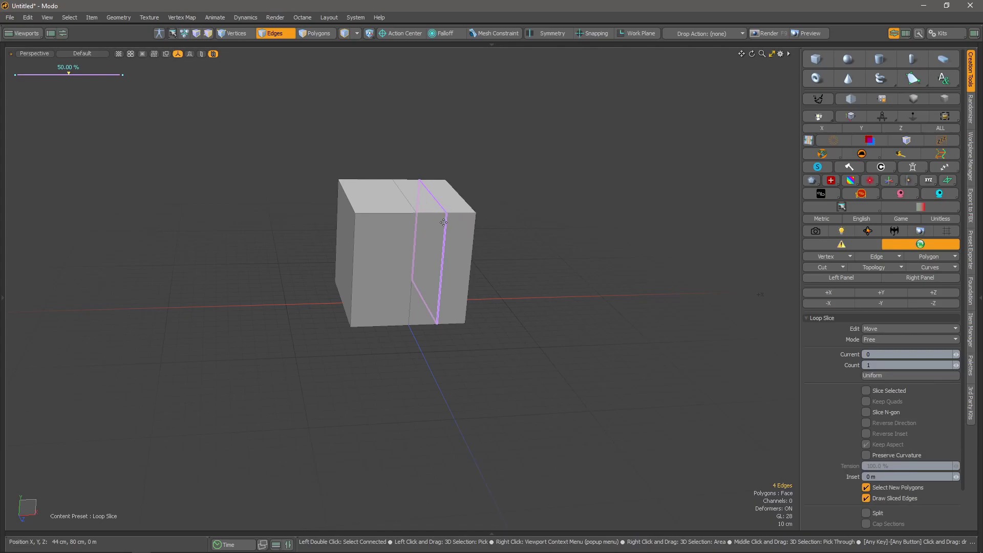
left_click_drag(439, 217, 400, 272, "alt")
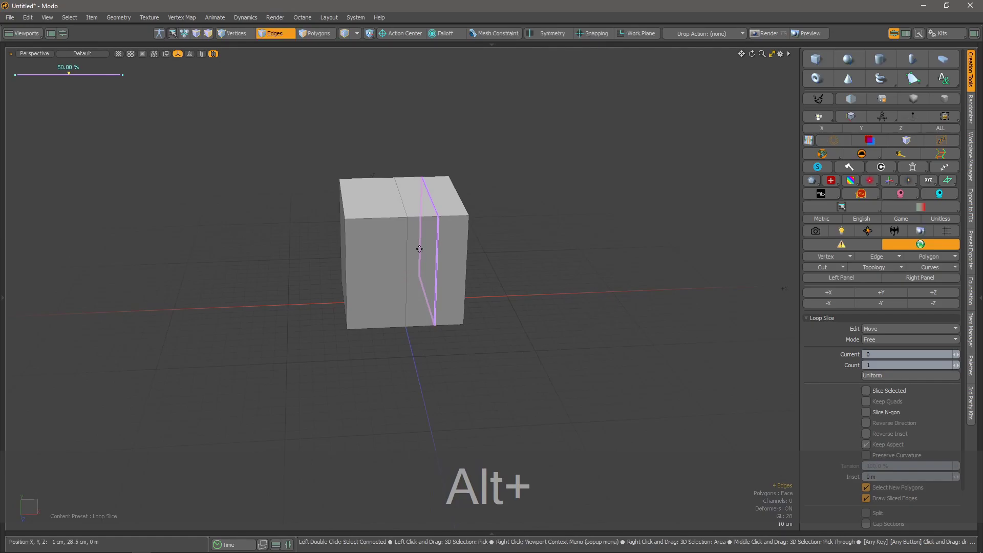
Vary the number of slices interactively, finish with a count of 4, and end the Loop Slice
key("e")
key("e")
key("e")
key("e")
key("d")
key("d")
key("d")
key("d")
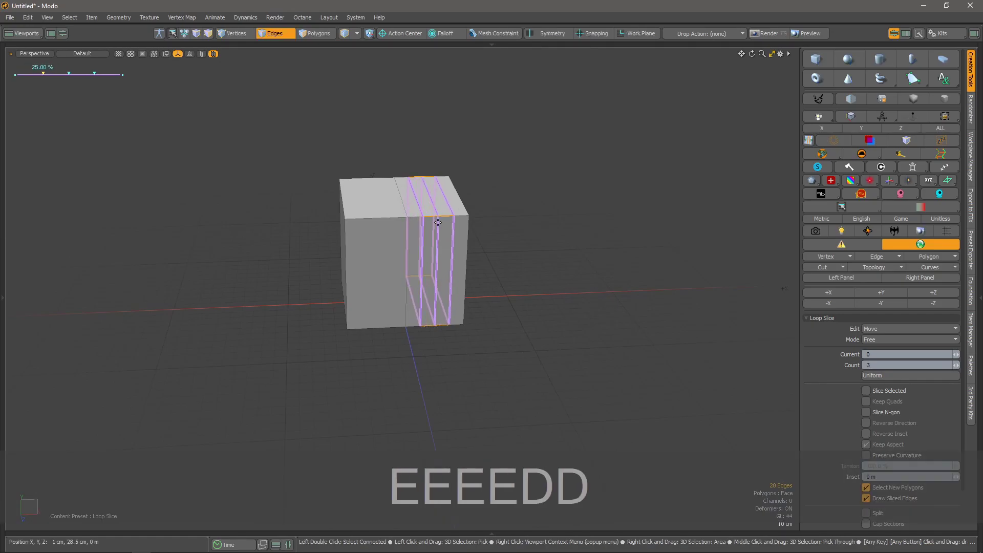
key("e")
key("e")
key("e")
left_click_drag(428, 226, 407, 272, "alt")
left_click_drag(407, 224, 360, 260, "alt")
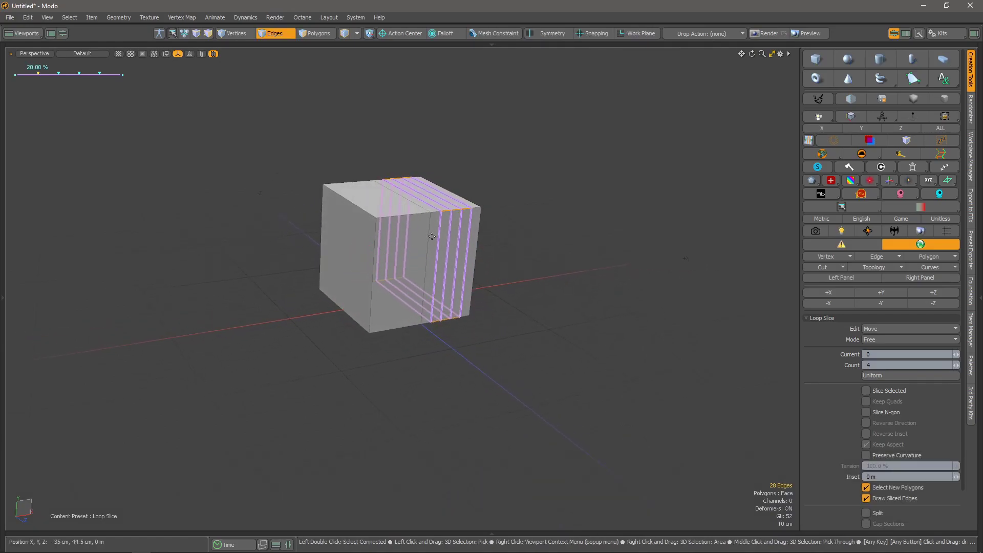
key("space")
left_click(529, 248)
left_click_drag(450, 325, 416, 304, "alt")
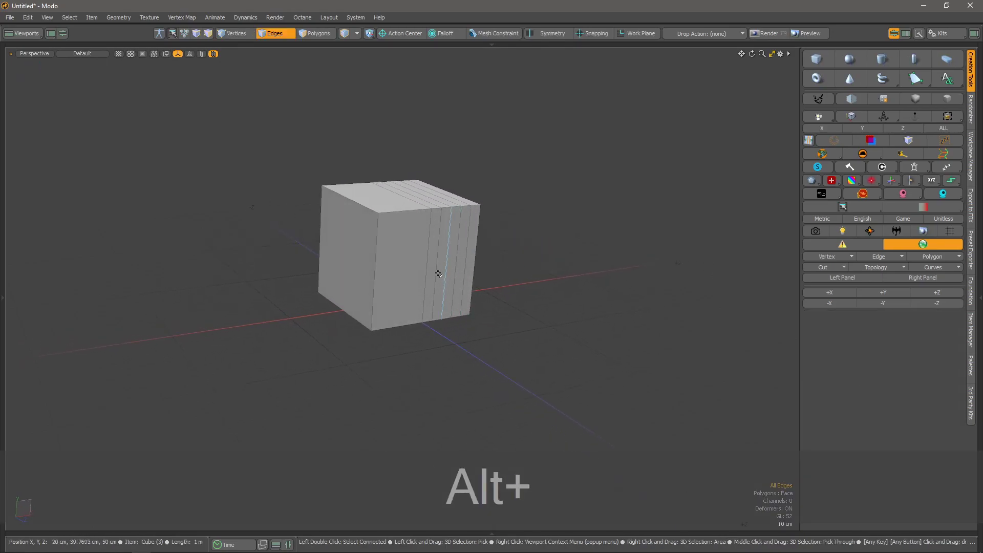
Cut the sliced cube out of the scene and create a new default cube at the centre
key("ctrl+x")
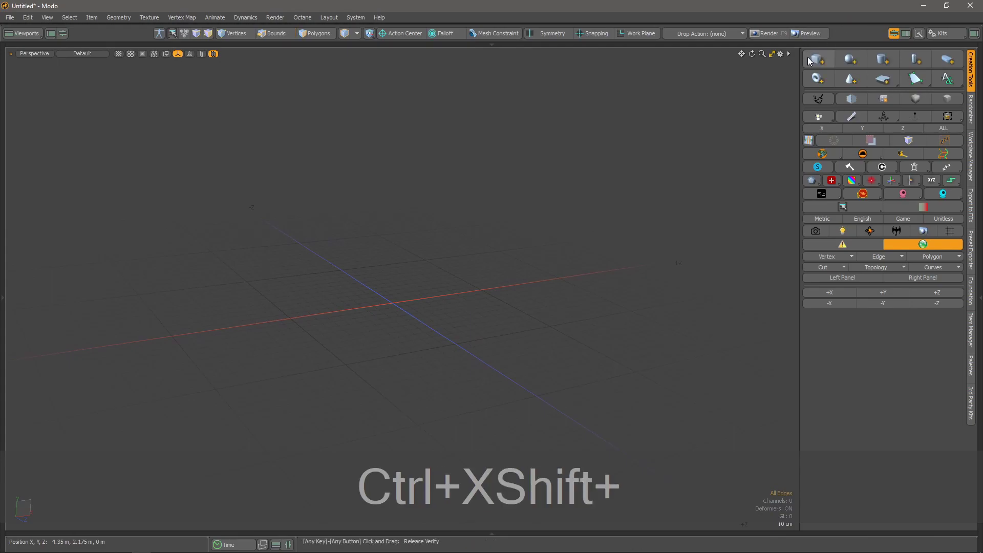
left_click(817, 60, "shift")
left_click_drag(520, 124, 402, 226, "alt+shift")
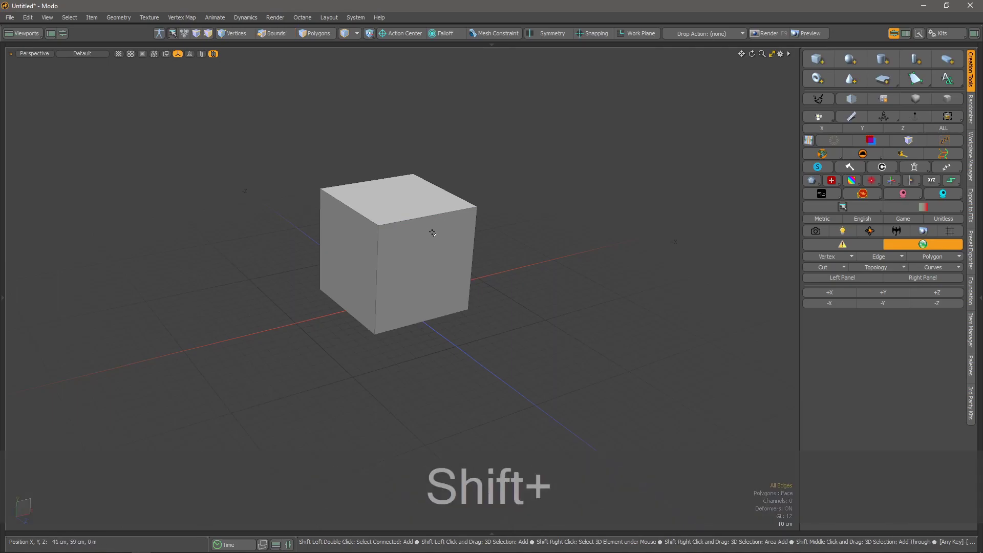
Subdivide the new cube twice so each side has a 4 by 4 grid of faces
key("shift+d")
key("Escape")
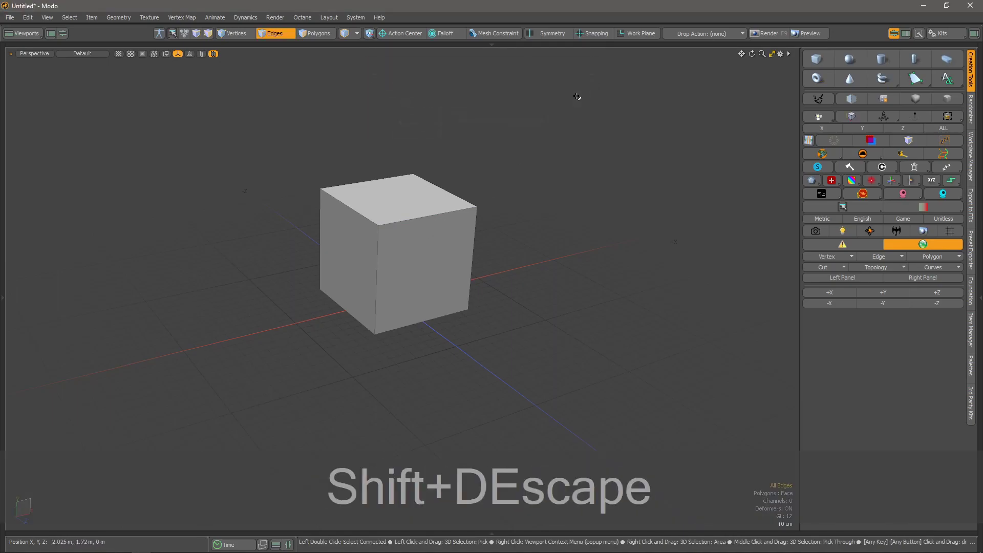
key("ctrl+d")
key("ctrl+d")
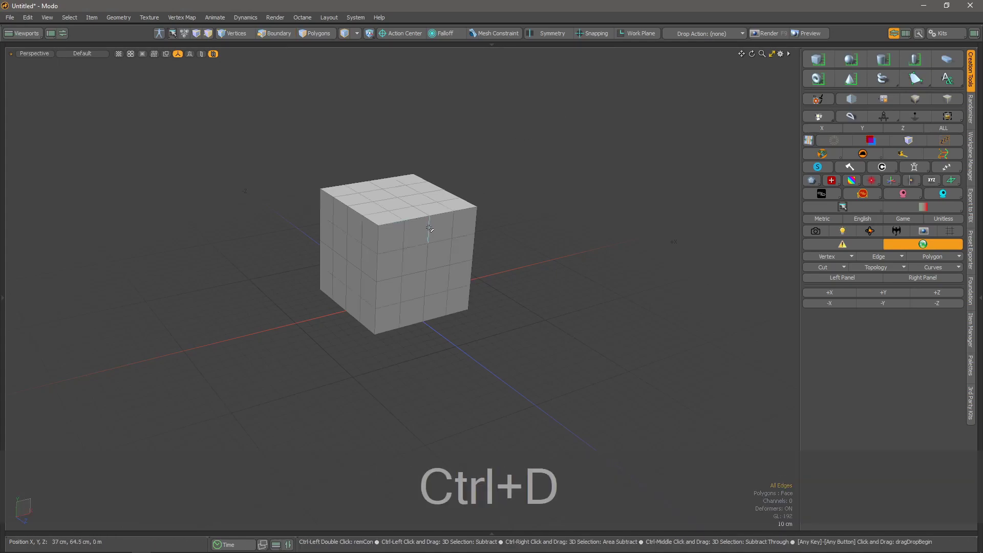
left_click_drag(428, 229, 453, 234, "alt")
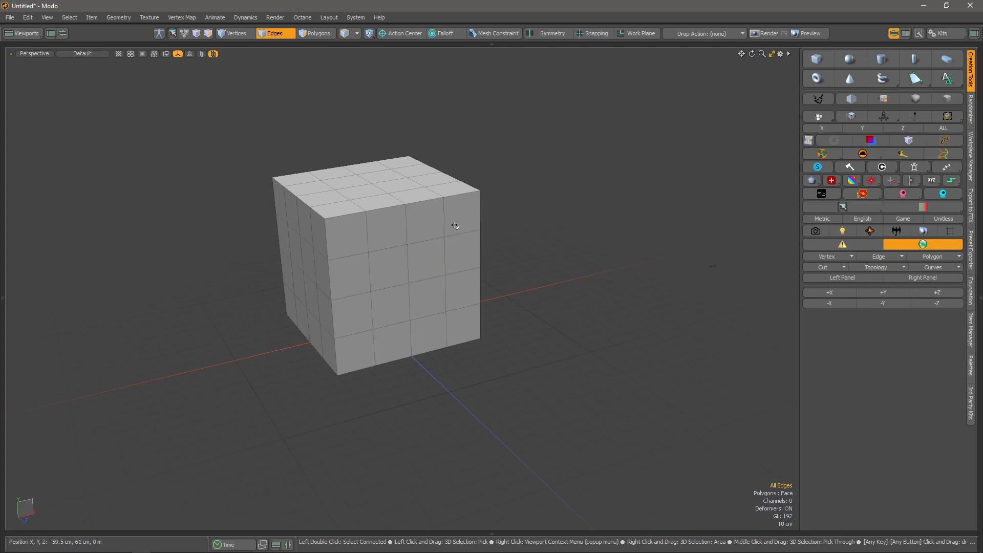
Edge Slice a zigzag path between vertices on the cube's front face with Split Polygons and Multi Slice enabled
key("c")
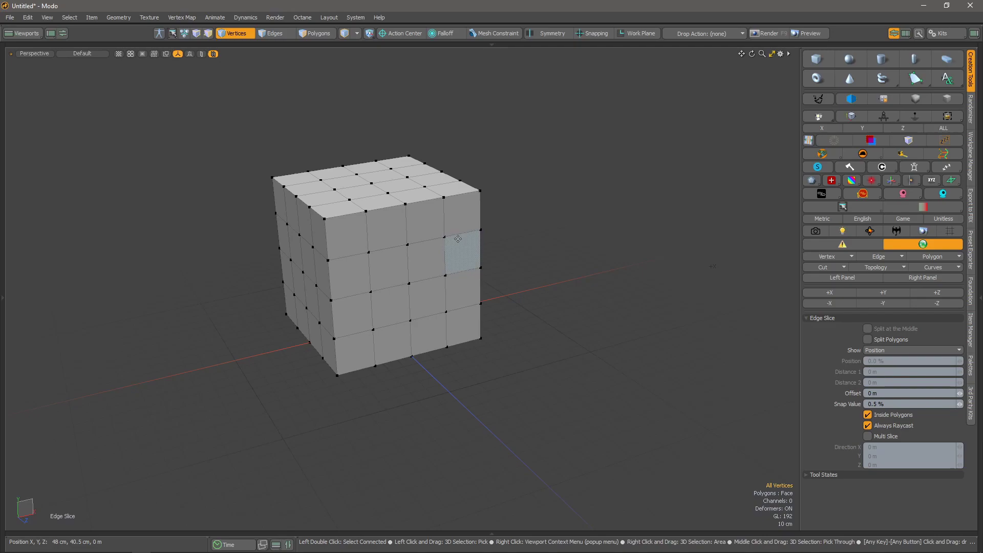
left_click(444, 237)
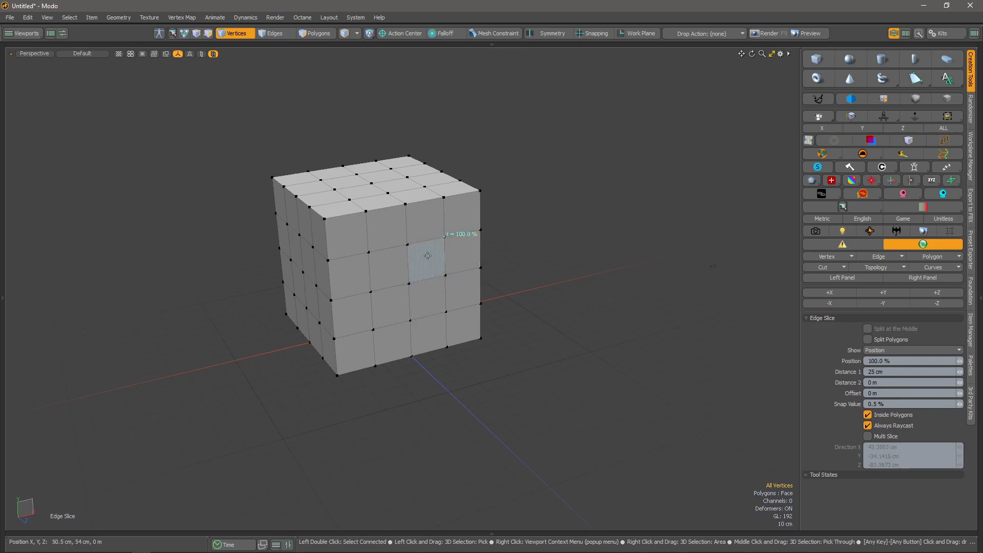
left_click(408, 281)
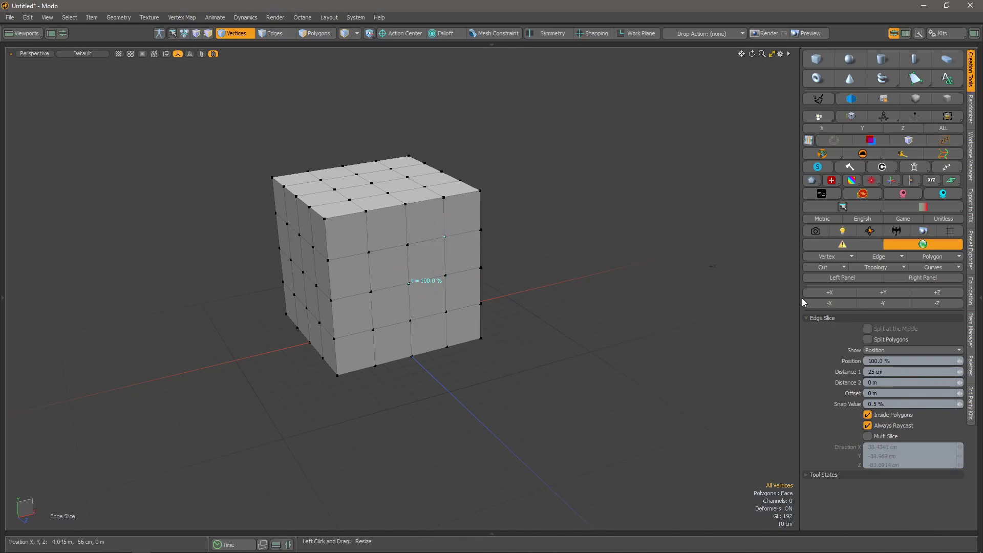
left_click(868, 437)
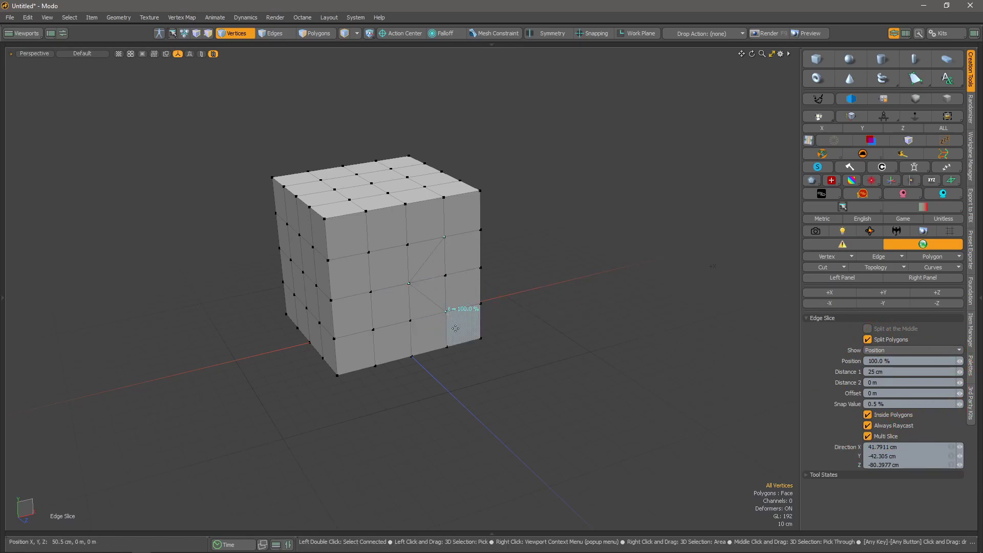
left_click(334, 301)
left_click_drag(369, 318, 429, 293, "alt")
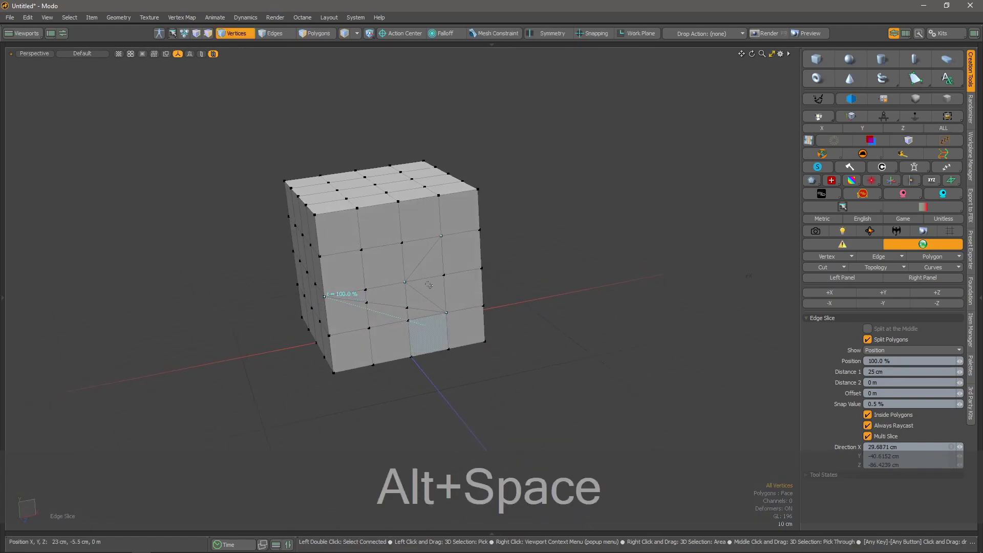
key("space")
left_click(520, 250)
left_click_drag(364, 302, 390, 281, "alt")
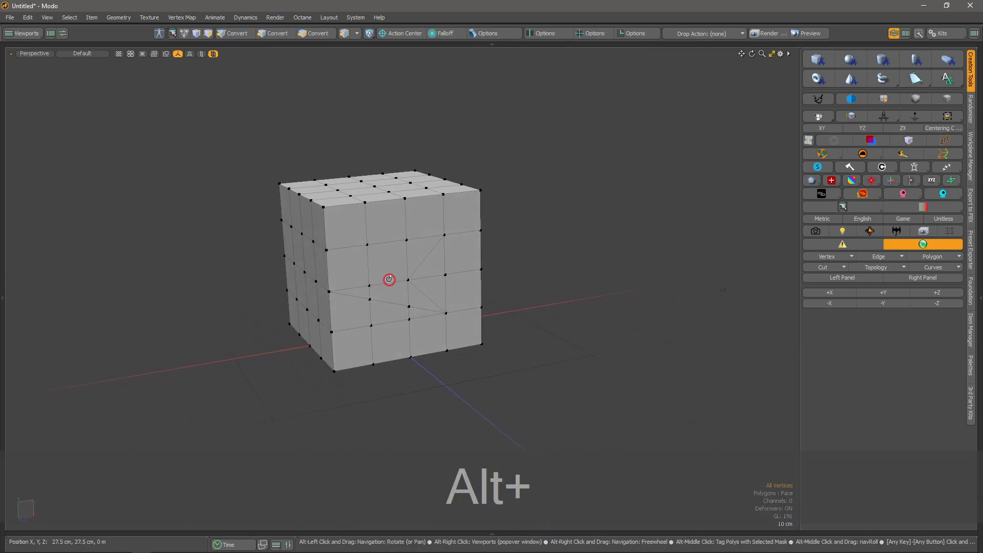
Select two diagonally opposite vertices of an upper front-face quad and connect them with an edge
mouse_move(366, 245)
left_mouse_down()
mouse_move(402, 206)
mouse_move(418, 202)
left_mouse_up()
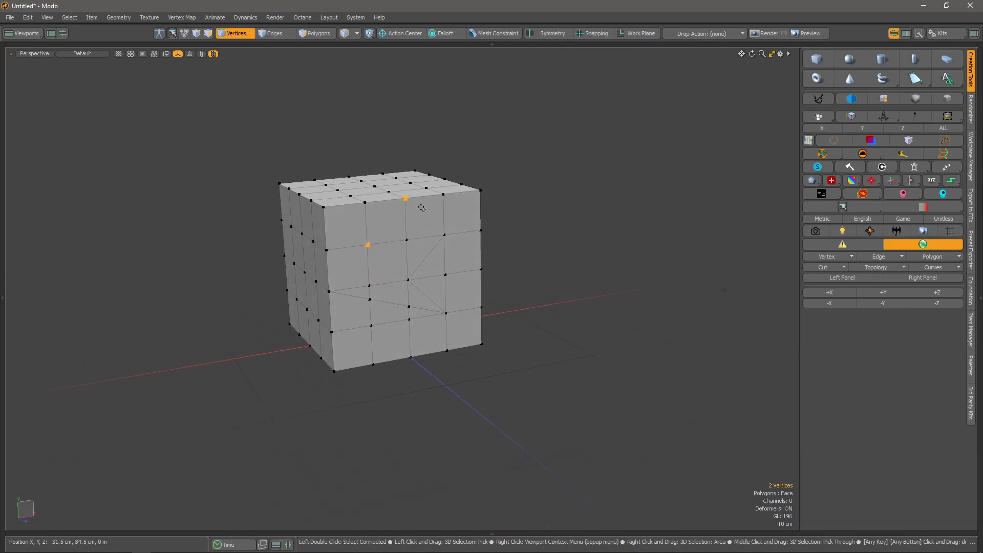
key("c")
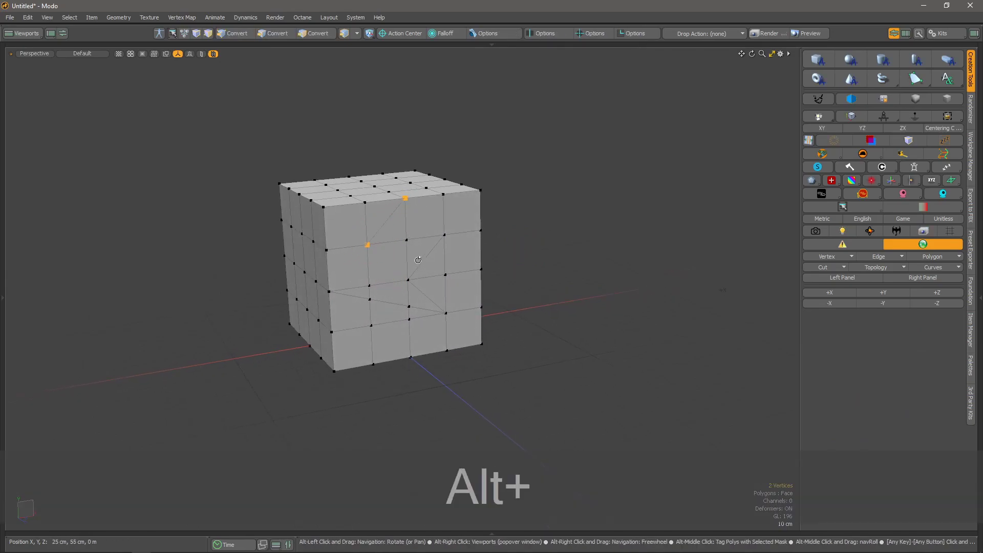
left_click_drag(389, 261, 368, 283, "alt")
Select four vertices in a diagonal path across the cube's top face and connect them with edges
left_click_drag(402, 245, 392, 174, "alt")
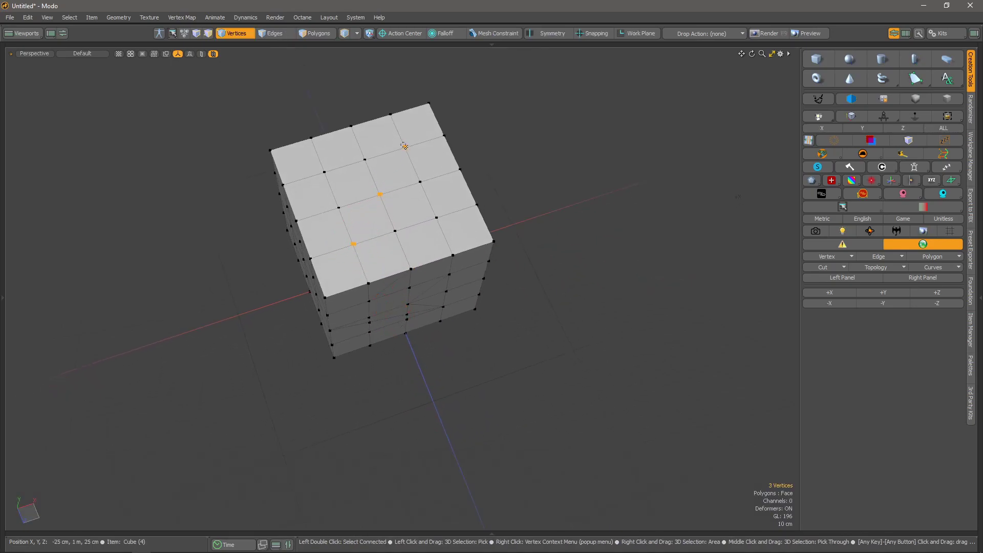
key("c")
left_click_drag(379, 200, 511, 233, "alt")
left_click_drag(407, 324, 445, 287, "alt")
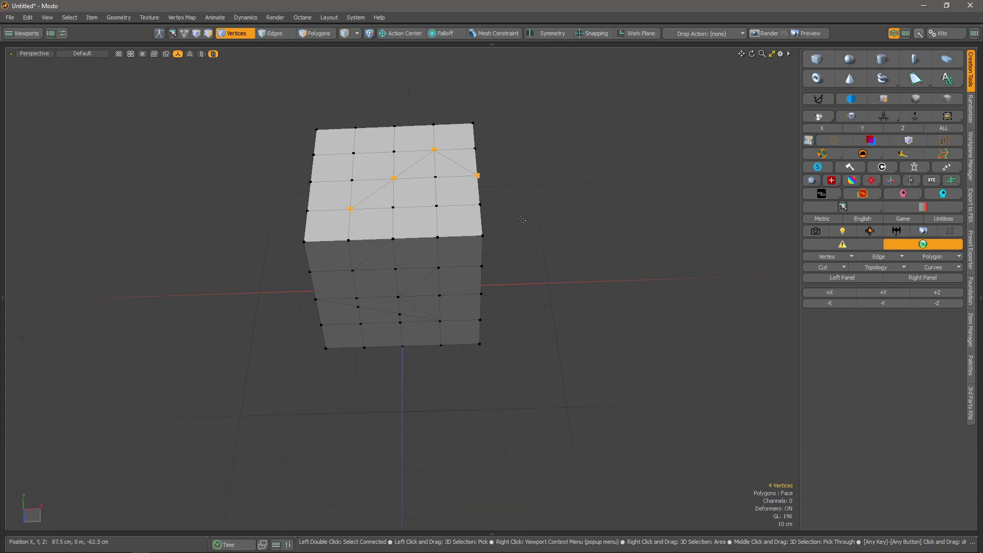
Clear the vertex selection and move the whole cube along negative X, away from the origin
key("alt+w")
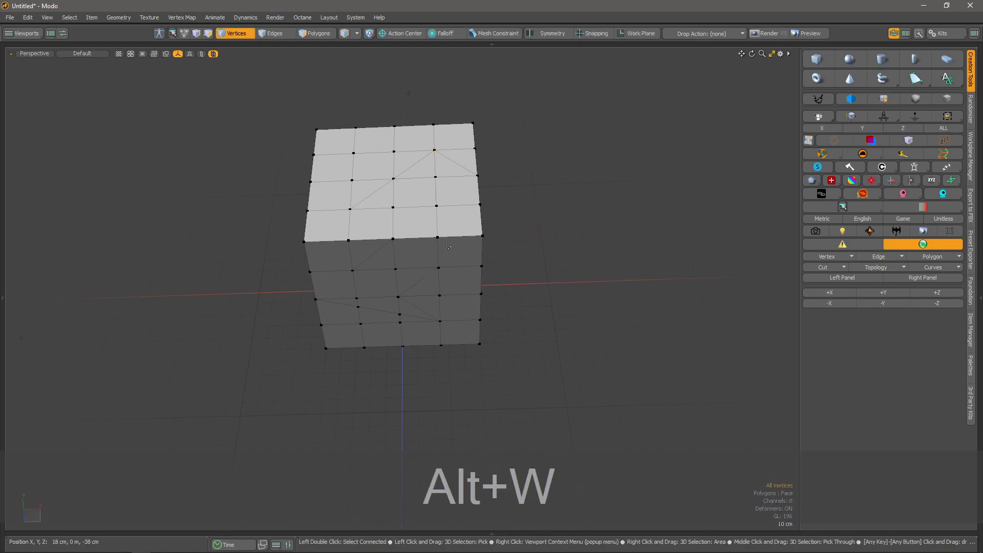
left_click_drag(429, 239, 272, 295)
key("alt+space")
left_click_drag(269, 369, 324, 350, "alt")
left_click_drag(311, 282, 345, 329, "alt")
scroll(370, 277, "down", 2)
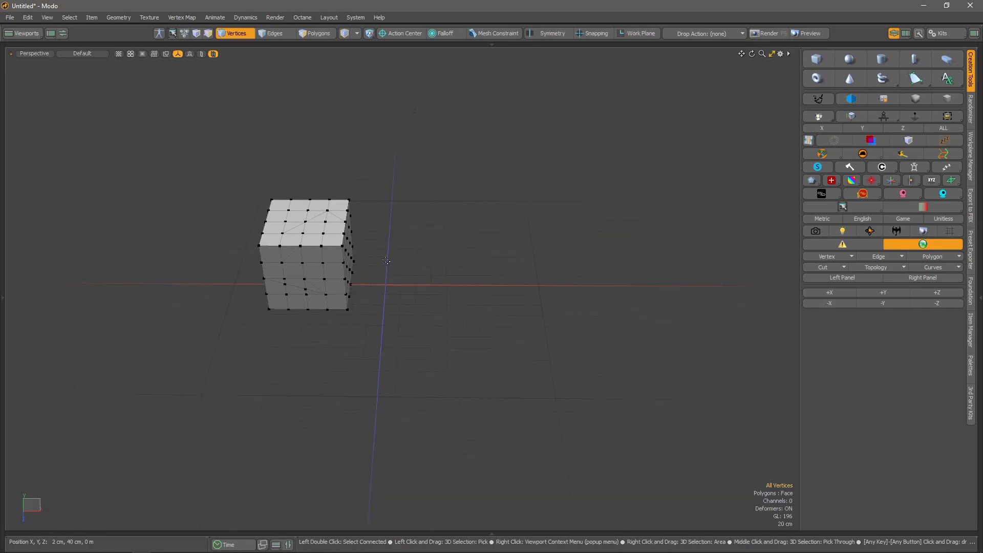
Select the diagonal edge in a top-face quad and spin it to the opposite diagonal and back
scroll(318, 245, "up", 4)
key("space")
left_click(255, 236)
key("v")
key("v")
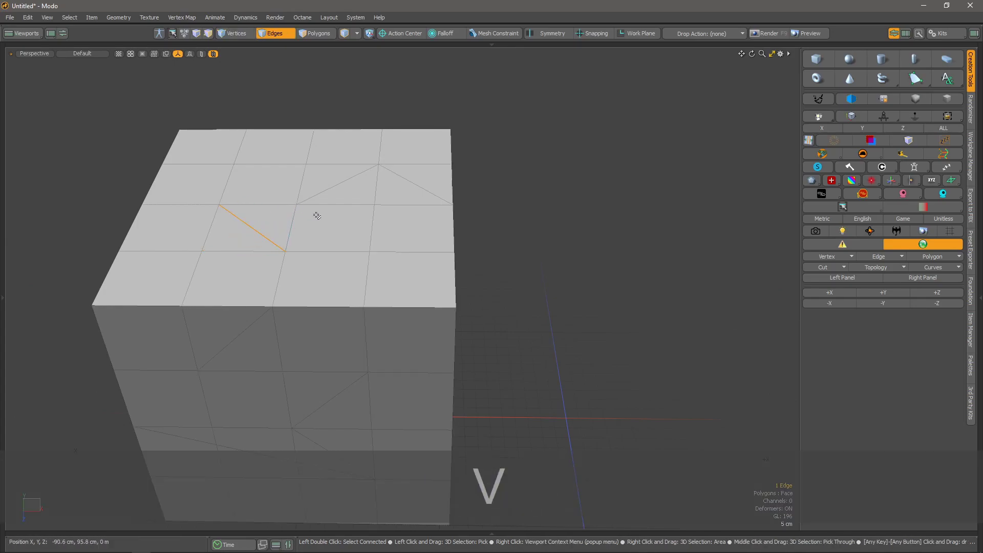
Select an adjacent triangle and quad on the top face and spin their shared edge through its possible positions
key("space")
left_click_drag(296, 230, 280, 234)
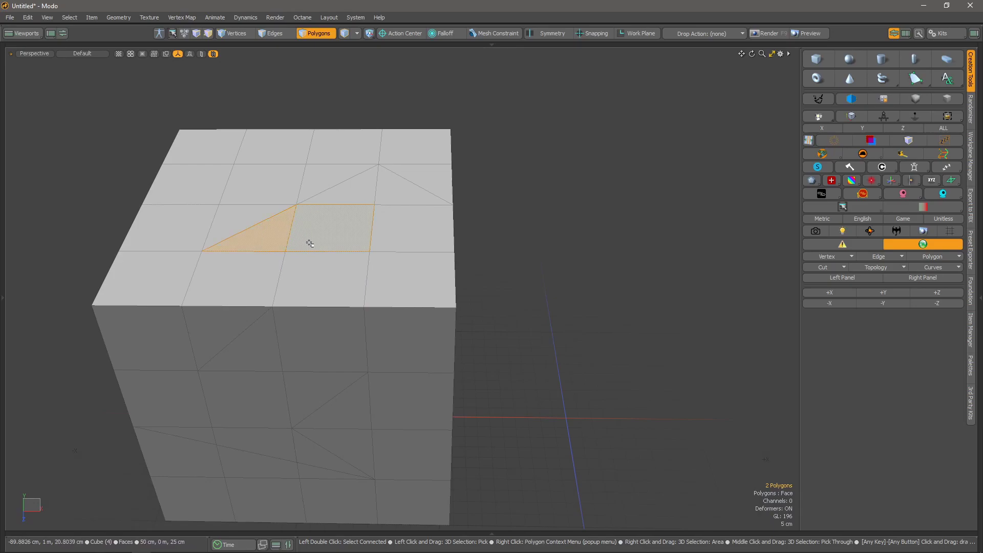
key("v")
key("v")
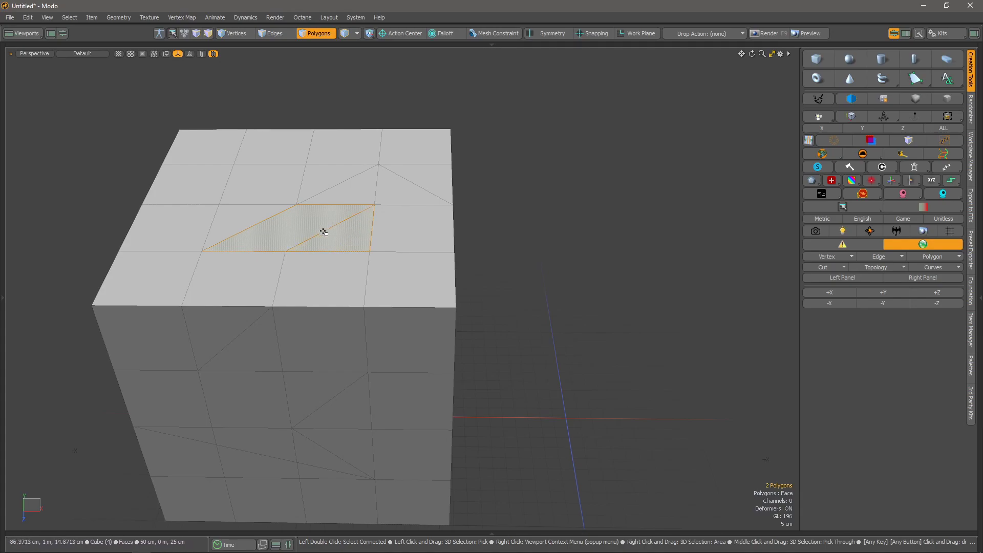
key("v")
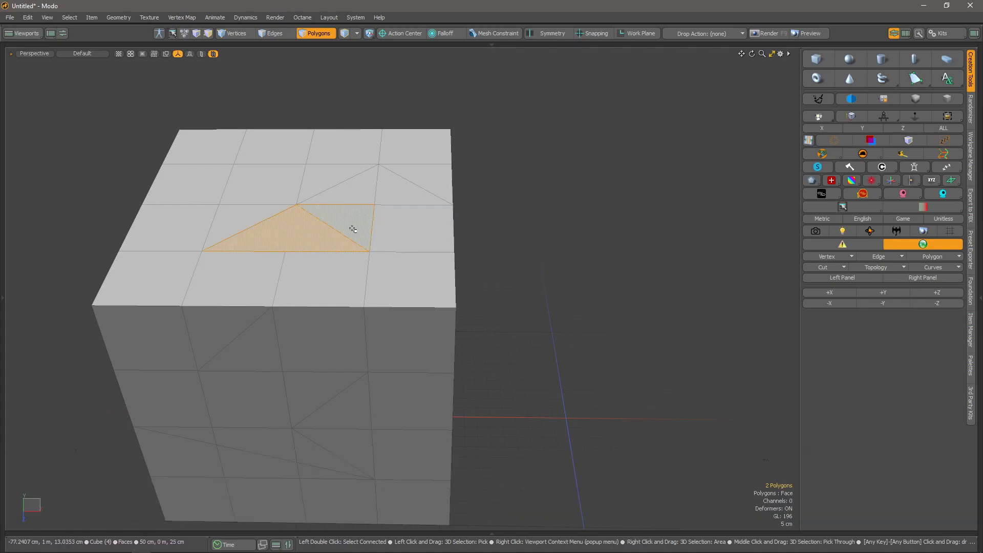
key("v")
key("v")
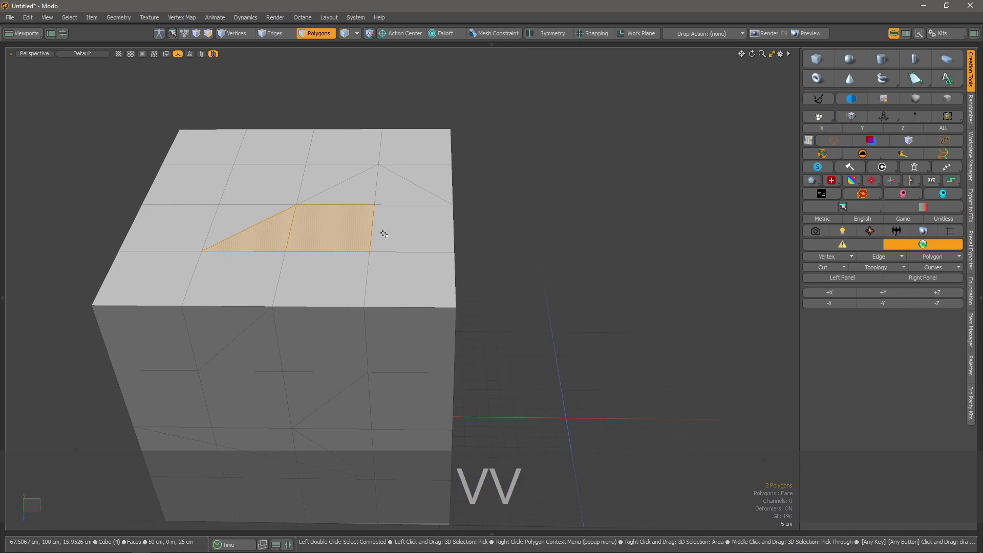
Mirror the cube across the origin along the X axis
scroll(470, 224, "down", 5)
left_click_drag(364, 235, 389, 254, "alt")
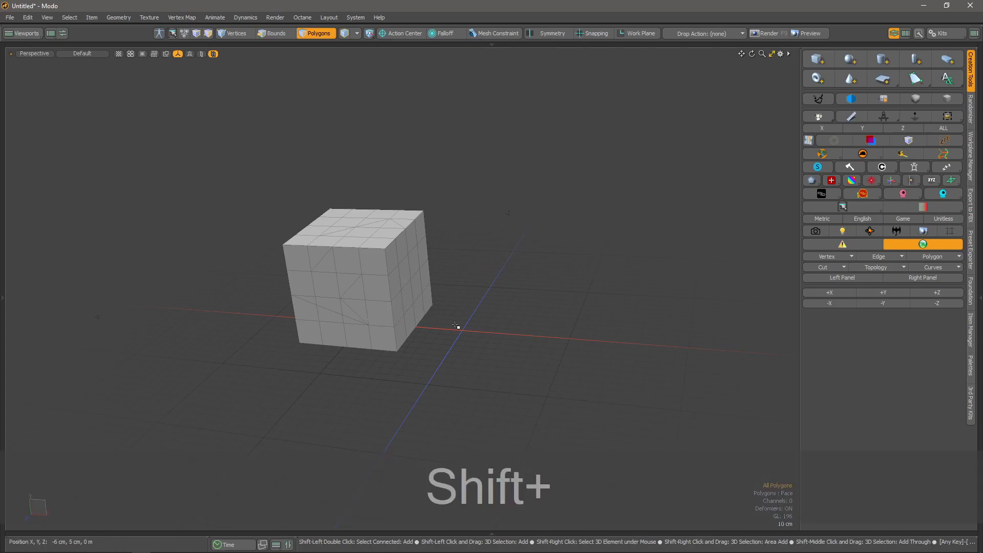
key("shift+v")
mouse_move(454, 333)
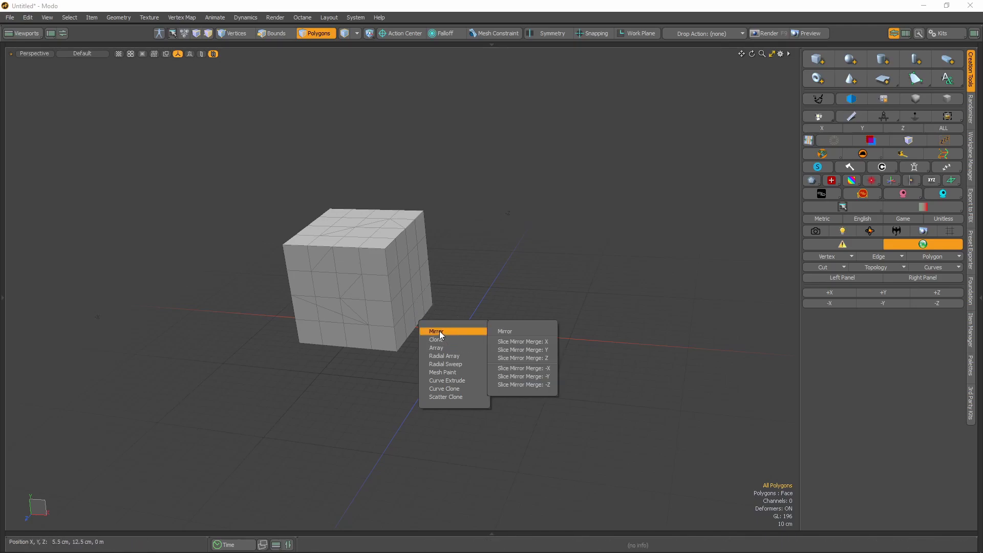
left_click(522, 331)
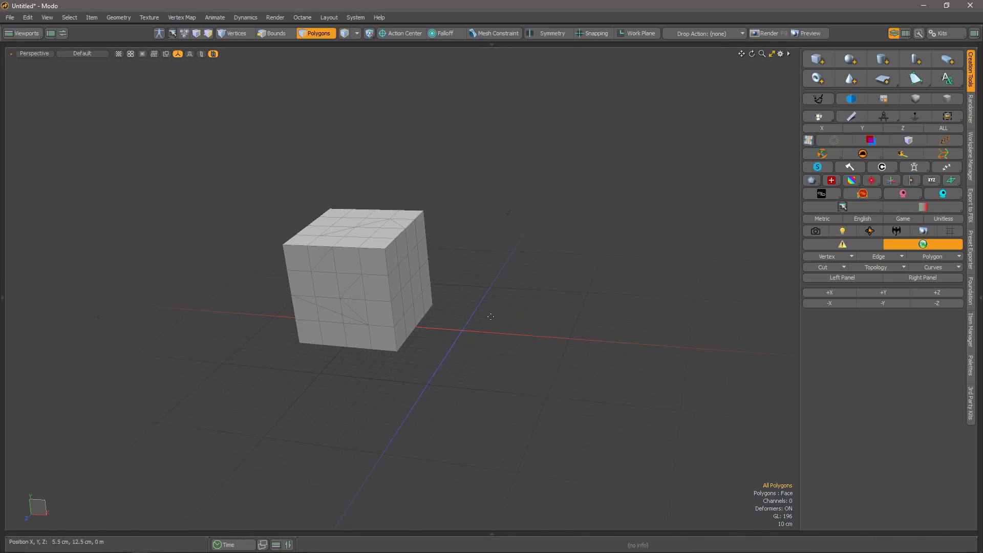
left_click_drag(461, 327, 446, 281, "alt")
left_click(448, 340)
key("alt+space")
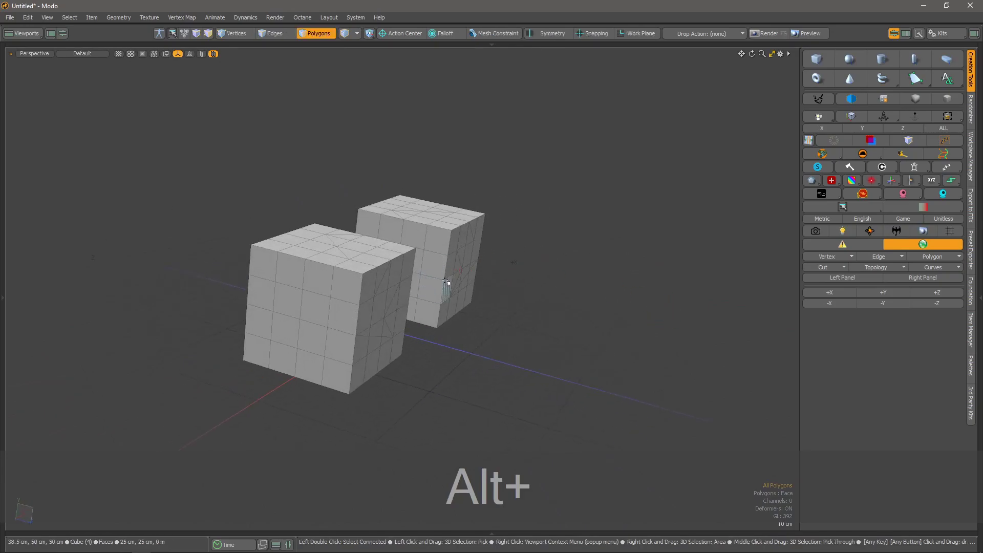
Examine the duplication commands, comparing the clone variants with the instance variants, including the mirror options
key("alt+shift+v")
mouse_move(490, 307)
key("shift")
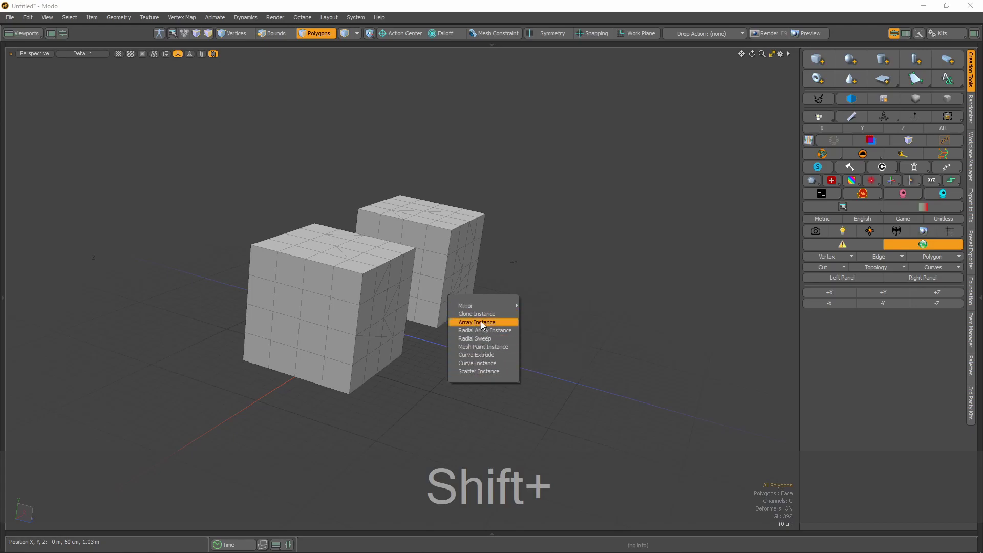
key("ctrl")
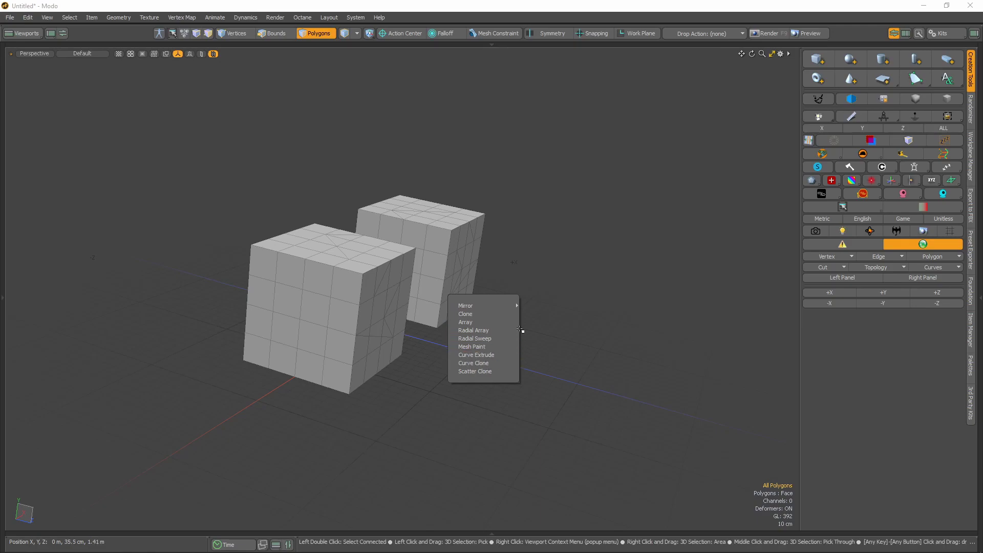
left_click(501, 264)
left_click_drag(502, 266, 302, 352, "alt")
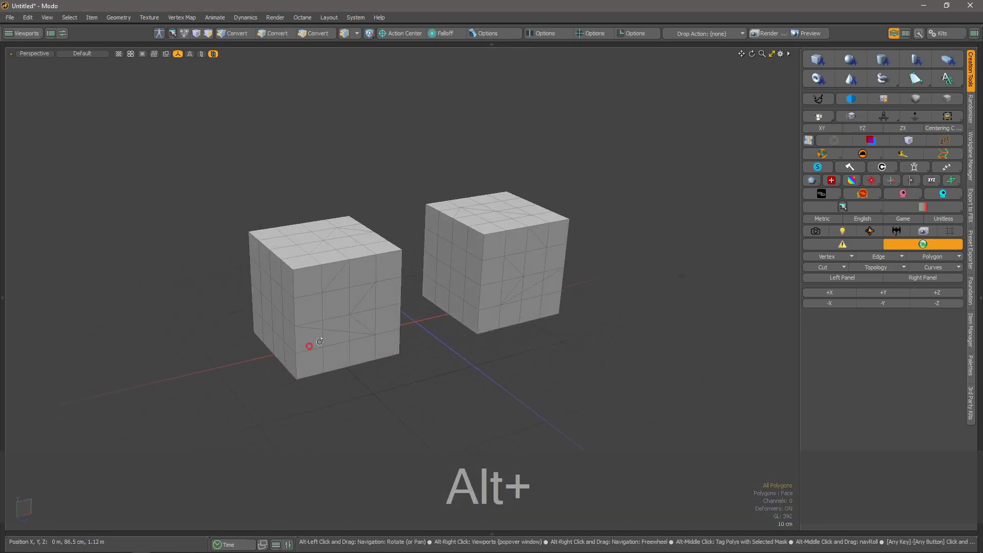
key("shift+v")
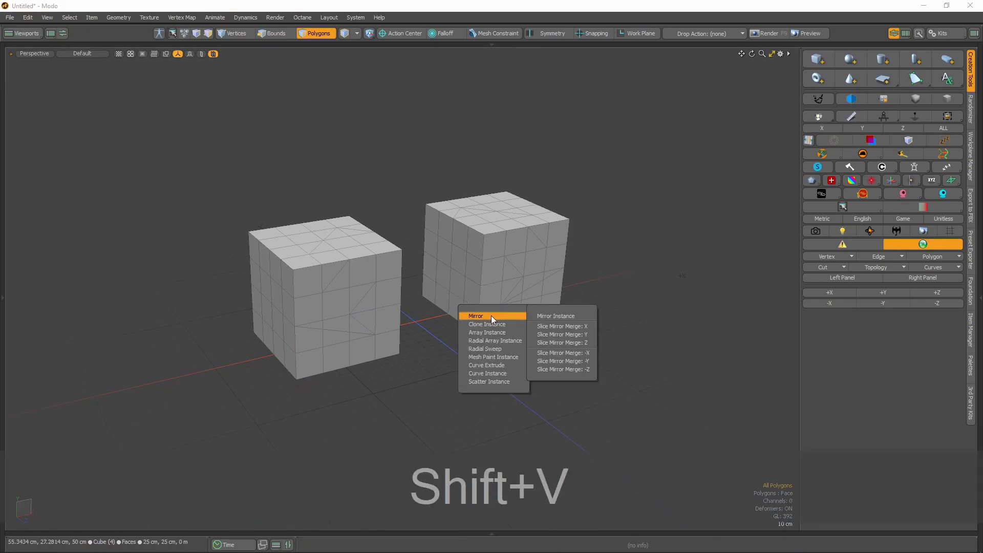
left_click(619, 265)
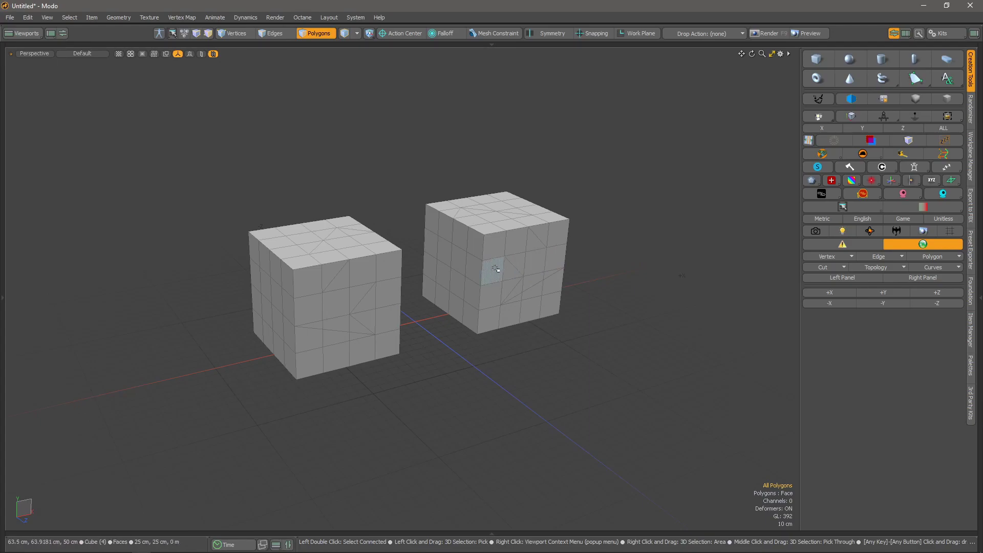
left_click_drag(509, 269, 390, 362, "alt")
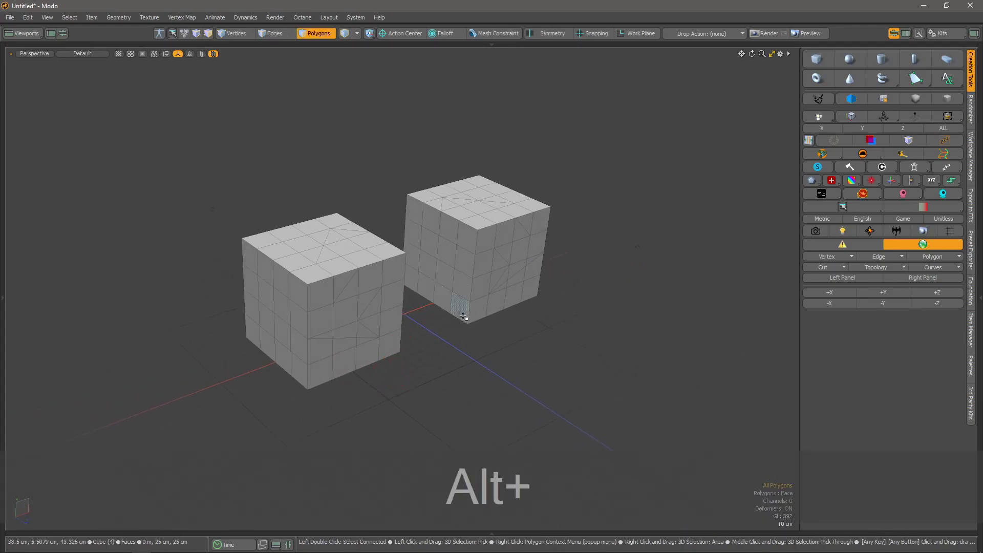
Replace both cubes with a new 1 m cube and bevel its top face upward by 40.5 cm
key("ctrl+x")
left_click(815, 62, "shift")
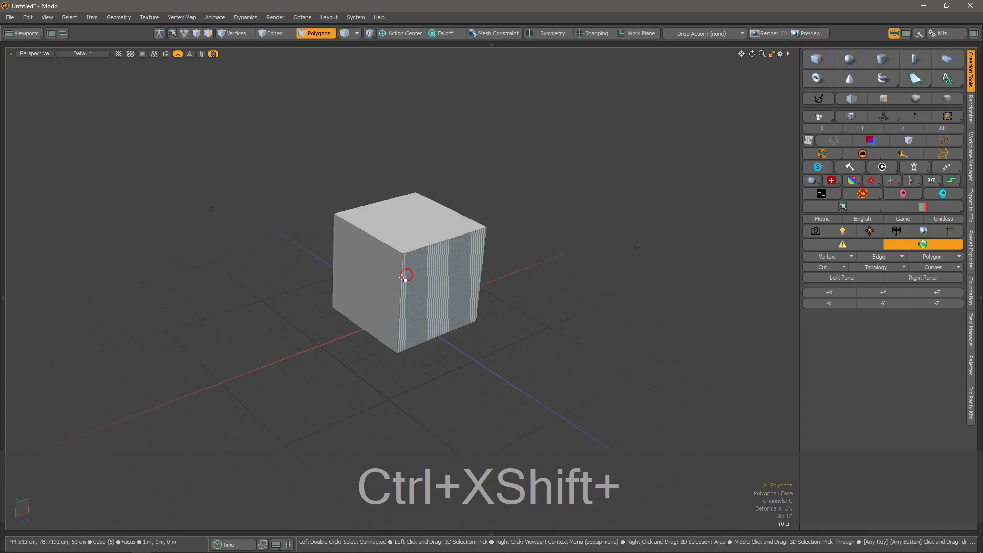
left_click(417, 221)
key("b")
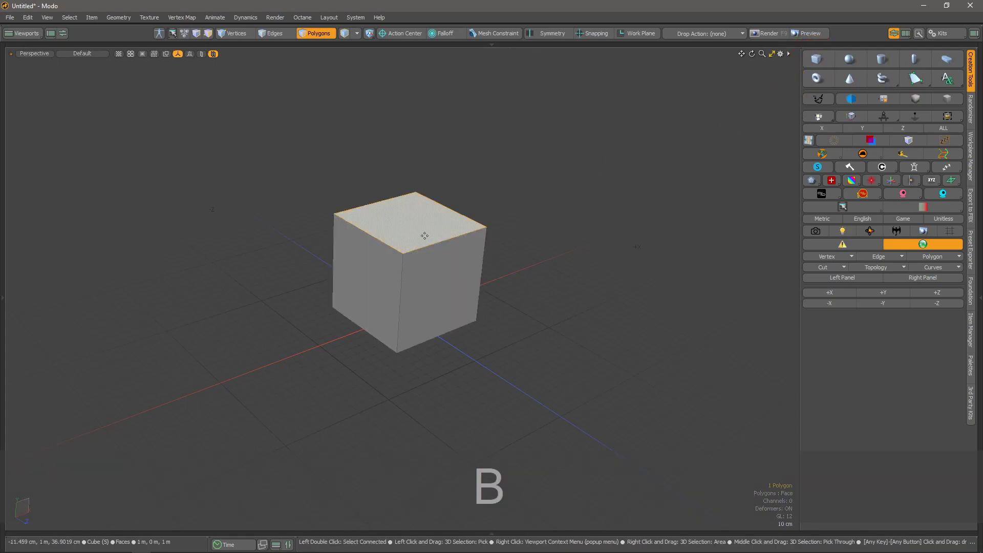
left_click_drag(412, 192, 415, 155)
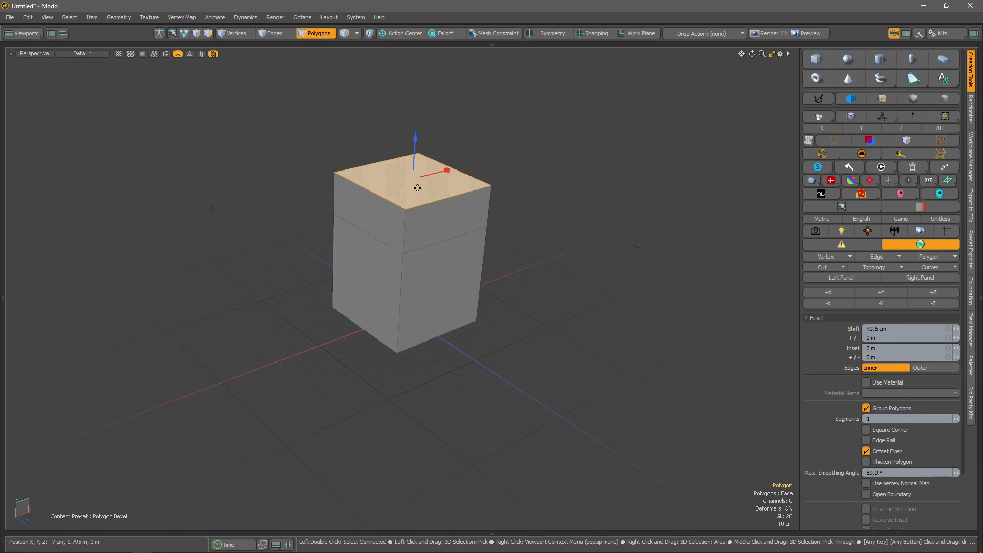
key("ctrl")
key("ctrl+space")
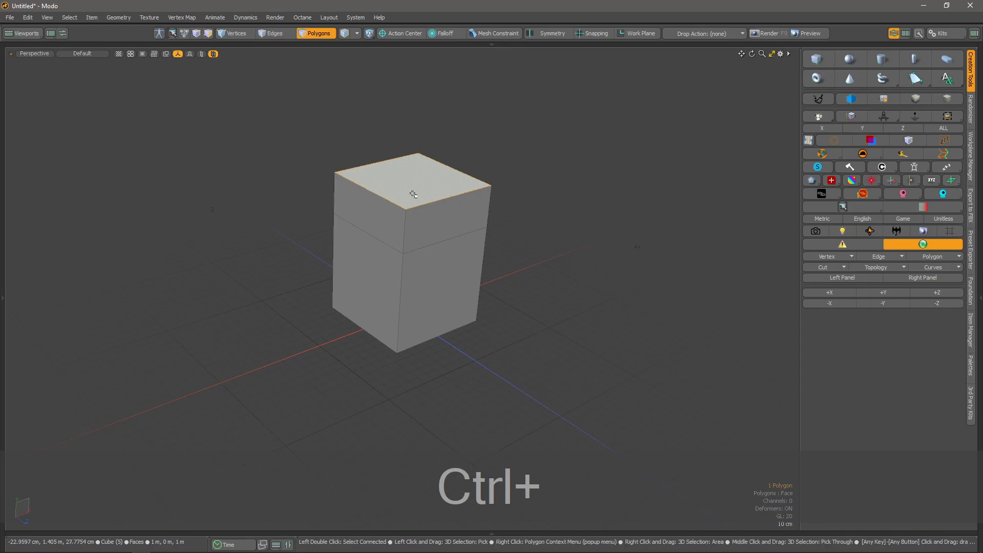
Delete everything except the raised top face, and bevel that face with a 49.5 cm shift and Thicken Polygon on
key("bracketleft")
key("ctrl+x")
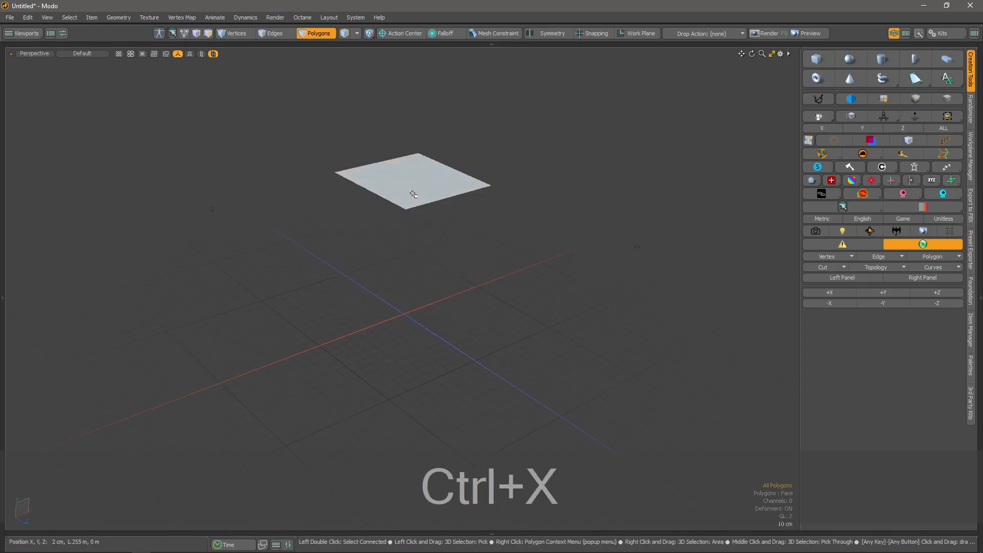
key("b")
left_click(439, 184)
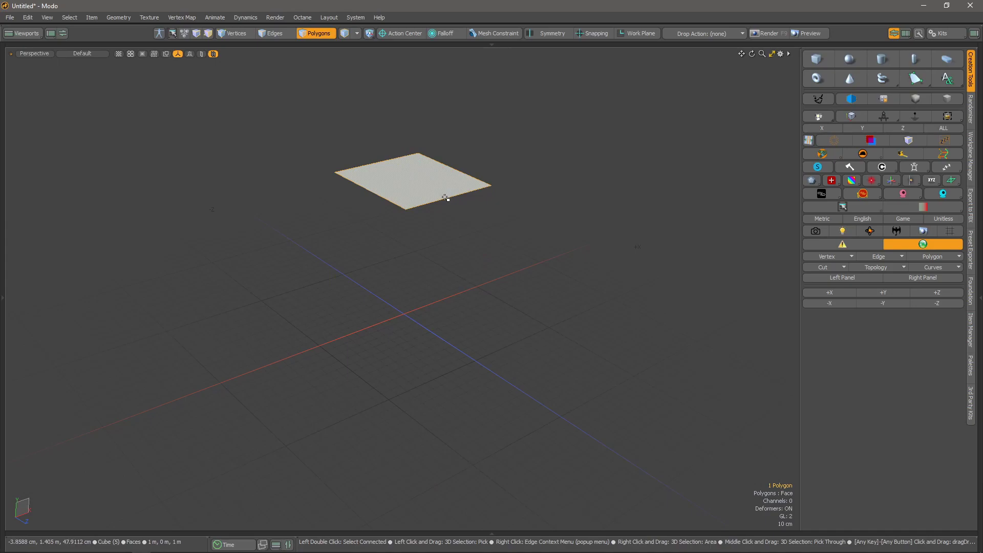
left_click_drag(416, 164, 408, 288)
key("t")
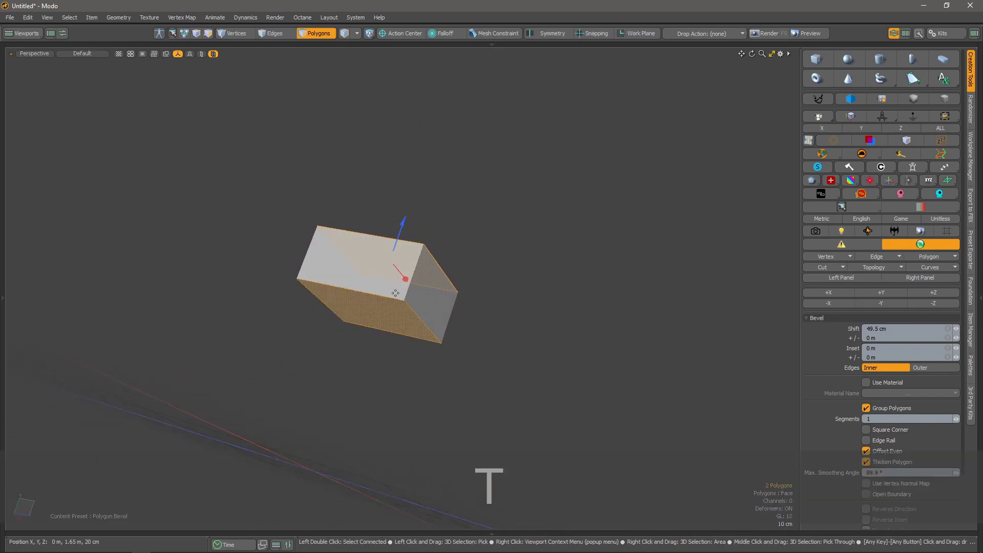
Turn off Thicken Polygon and try higher segment counts for the bevel, ending back at 1 segment
left_click_drag(360, 297, 620, 337, "alt")
key("alt+t")
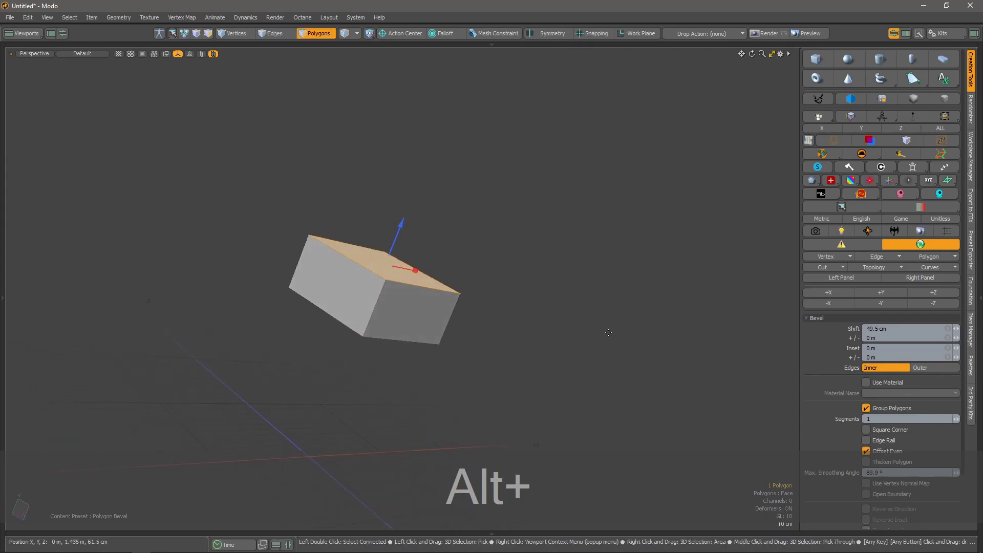
key("e")
key("e")
key("e")
key("e")
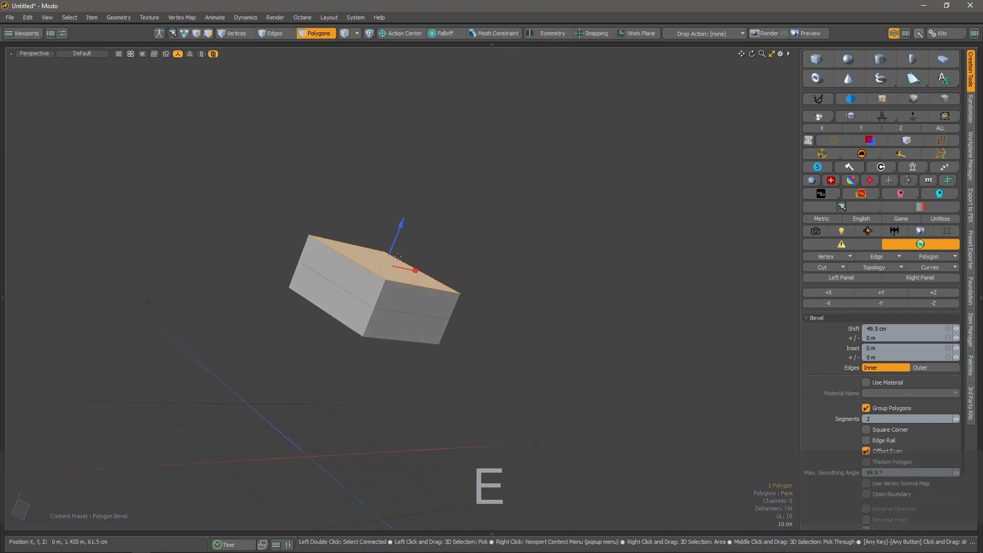
key("d")
key("d")
key("d")
key("d")
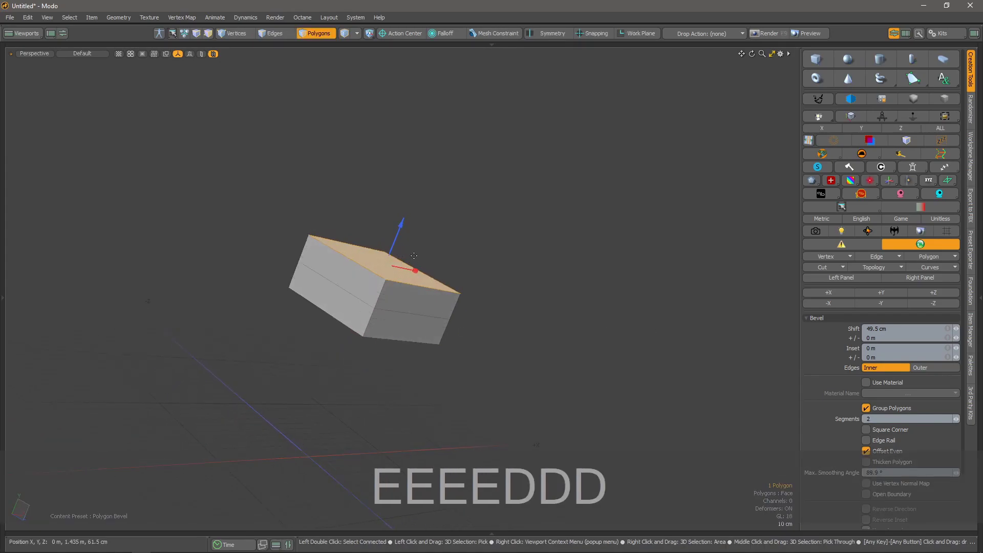
key("e")
key("e")
key("e")
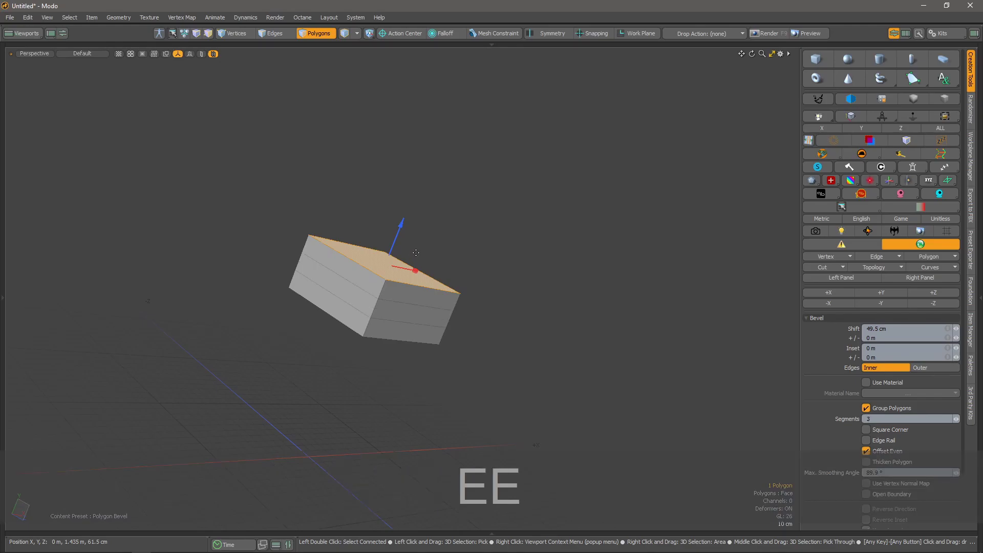
key("d")
key("d")
key("d")
Turn Thicken Polygon back on for the bevel and finish it
left_click_drag(407, 257, 338, 336, "alt")
left_click_drag(407, 300, 495, 168, "alt")
key("alt+t")
left_click_drag(468, 235, 353, 313, "alt")
key("alt+space")
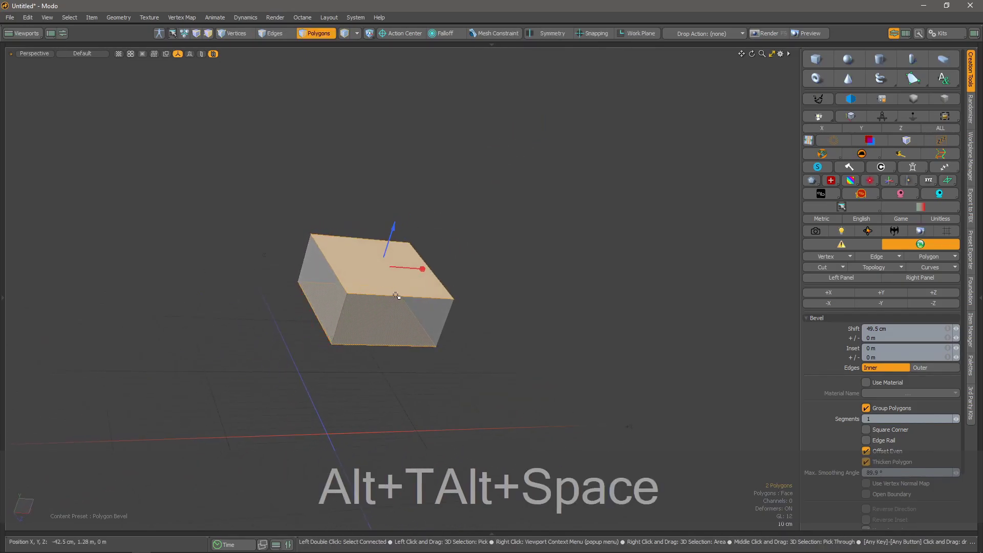
Bevel the box's upper front edge by 31.5 cm, varying the round level and lowering it until the bevel is flat
left_click(401, 301)
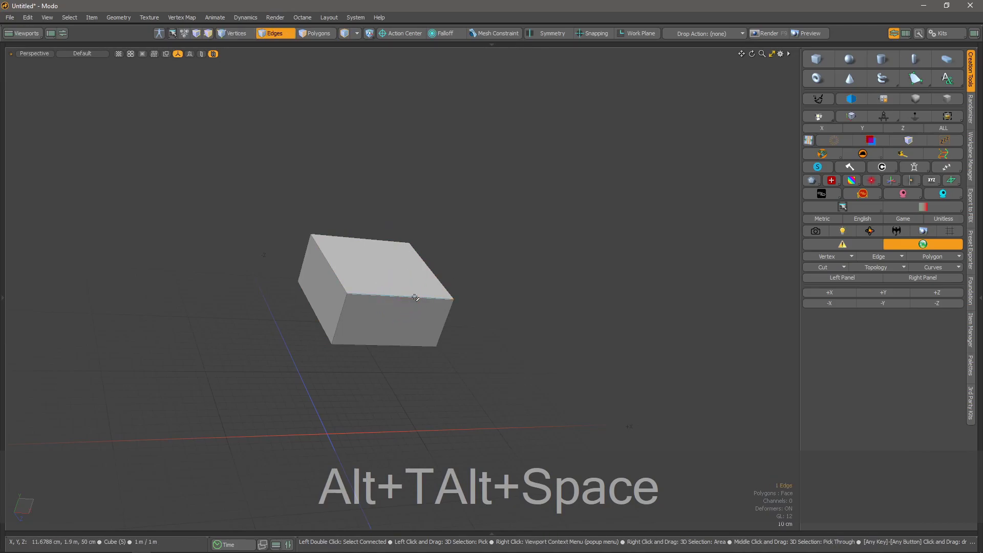
key("b")
left_click_drag(401, 301, 474, 281, "alt")
key("e")
key("e")
key("e")
key("e")
key("d")
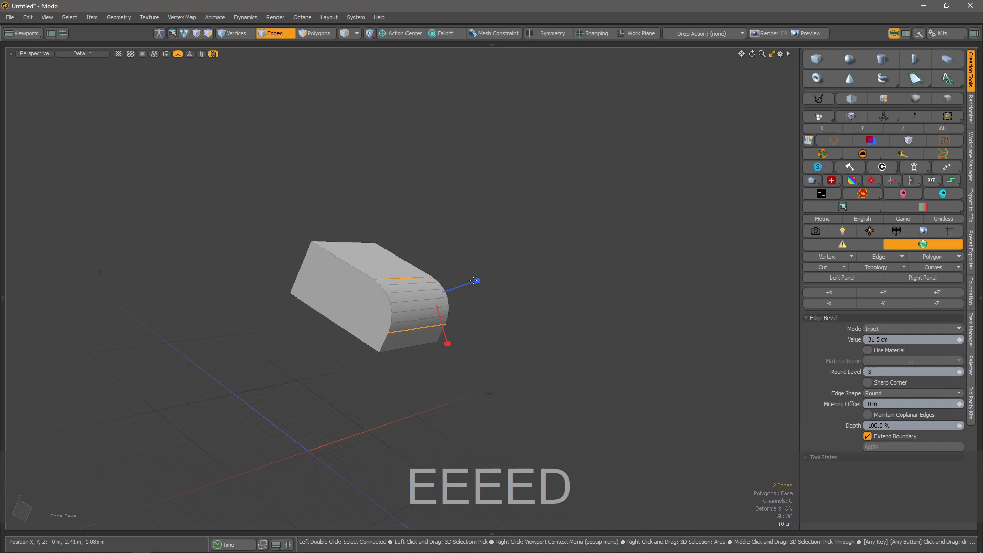
key("d")
key("d")
key("d")
key("space")
left_click(481, 277)
Bevel the corner vertex at the chamfer's upper end with a 33.2 cm inset, lowering the round level until the cut is flat
left_click_drag(364, 284, 369, 294, "alt")
key("space")
key("space")
key("space")
key("alt+space")
left_click(375, 284)
key("b")
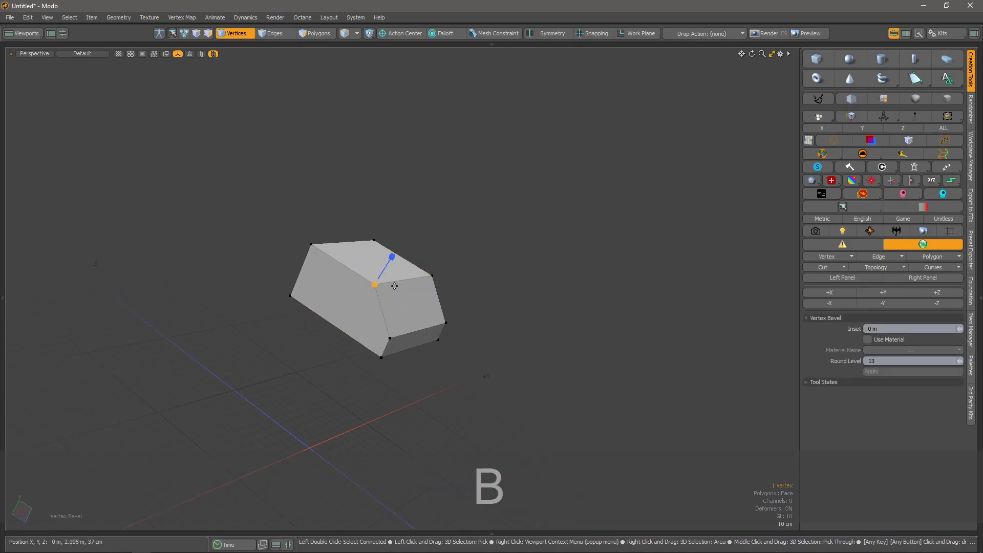
left_click_drag(392, 260, 409, 272)
key("d")
key("d")
key("d")
key("d")
key("d")
key("d")
key("d")
key("d")
key("d")
key("d")
key("d")
key("d")
key("d")
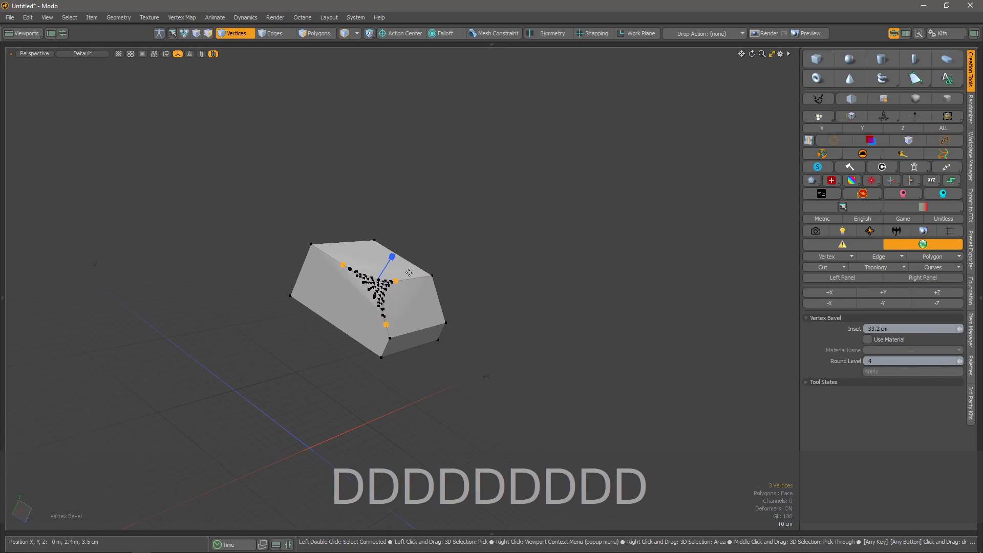
key("alt+space")
Clear the selection in polygon mode and clone the whole block with an X offset of 1.51 m
left_click_drag(508, 305, 405, 308, "alt")
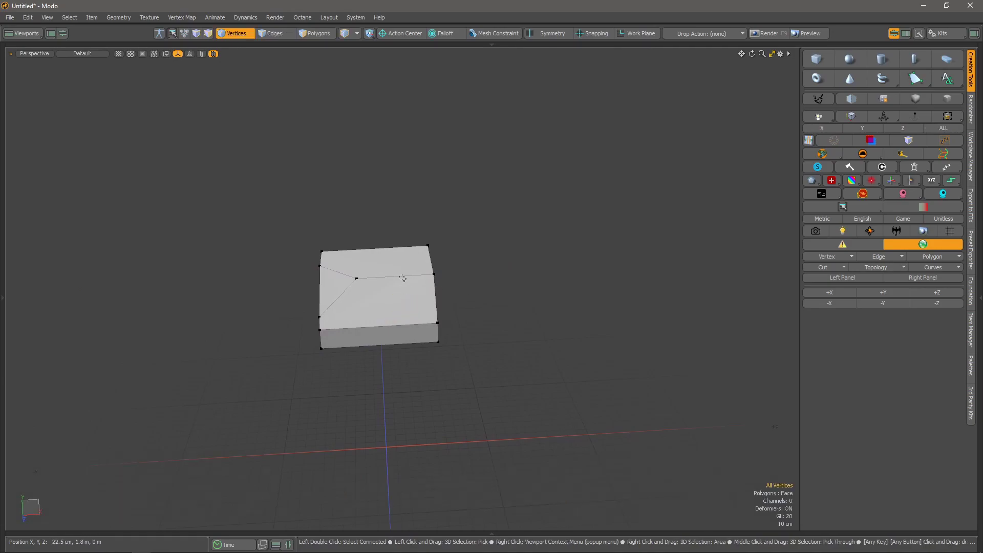
key("space")
key("space")
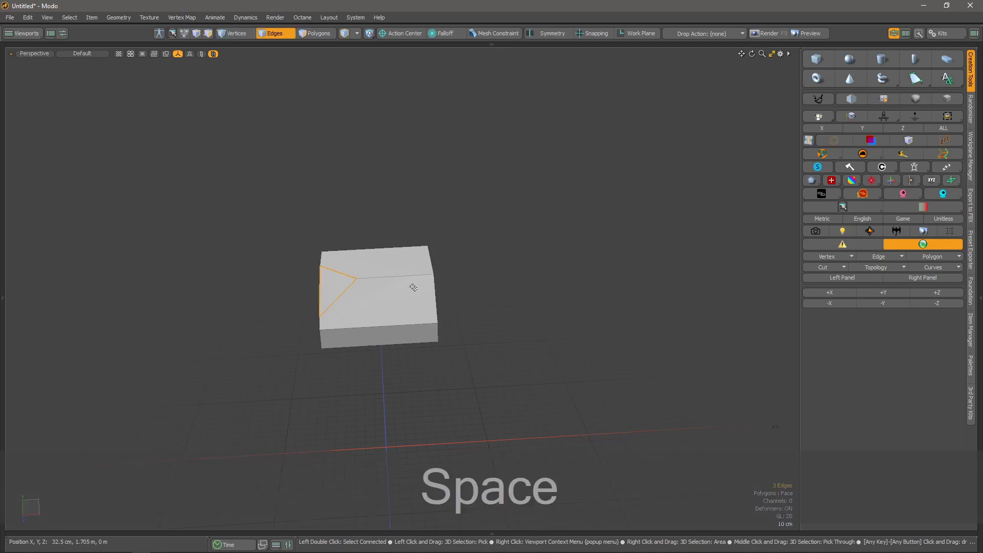
left_click(448, 286)
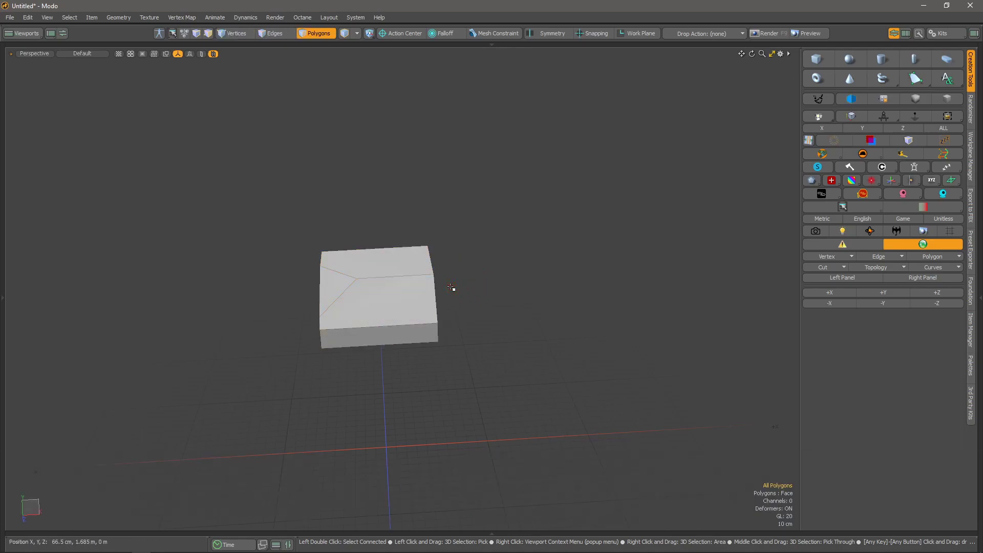
key("shift+v")
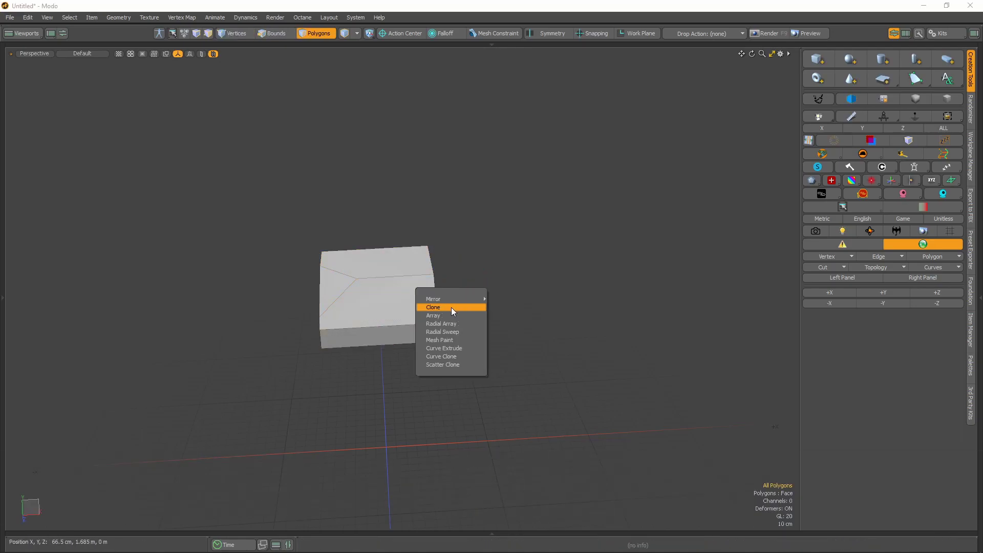
left_click(453, 308)
left_click(409, 283)
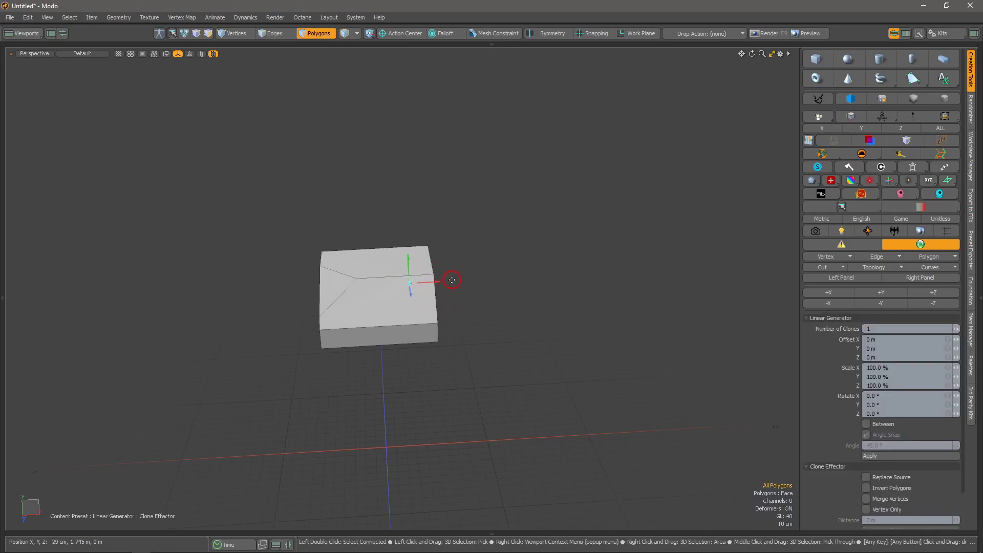
left_click_drag(431, 285, 620, 272)
scroll(523, 301, "down", 4)
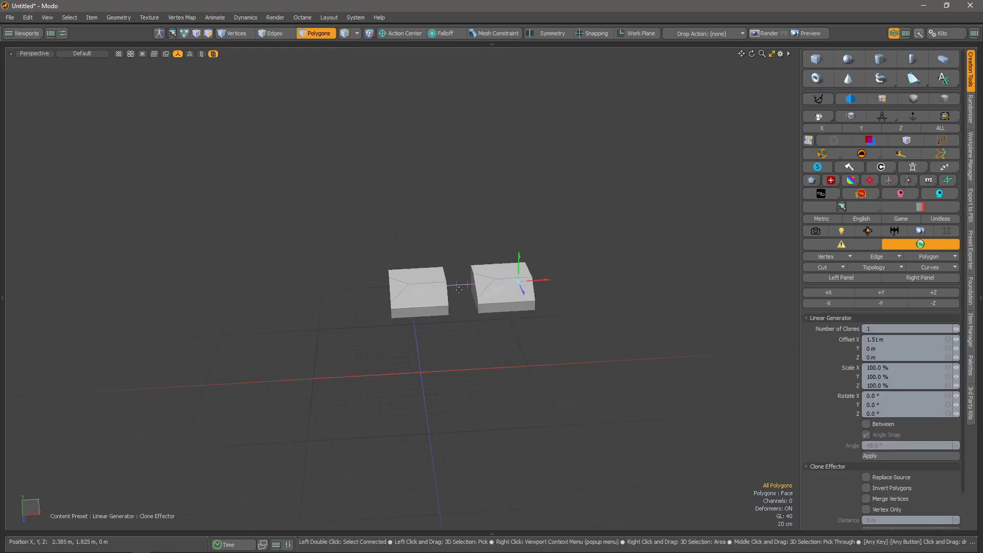
Vary the number of clones up to 5, settle on 2, and spread them with Between on over a 3.23 m X offset
key("e")
key("e")
key("e")
key("e")
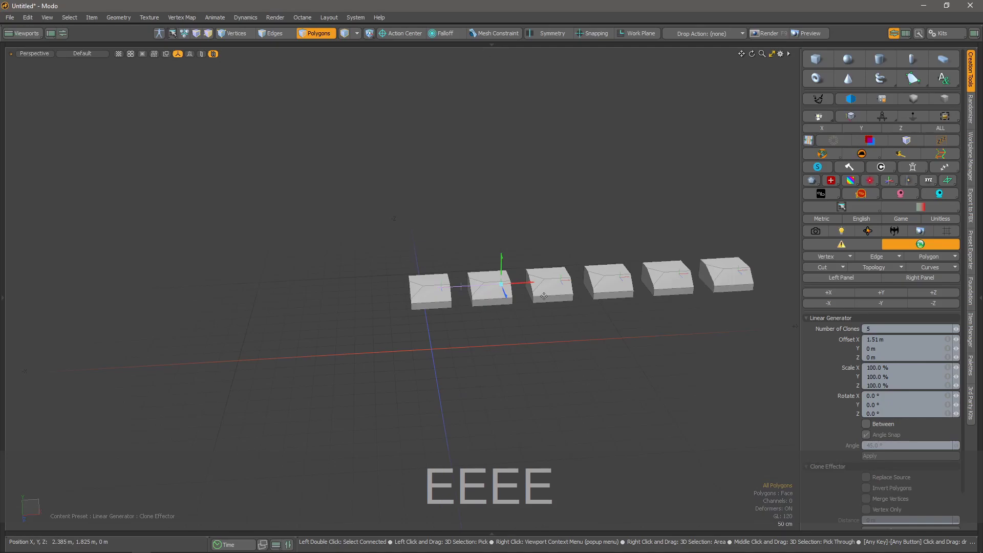
key("d")
key("d")
key("d")
key("d")
key("e")
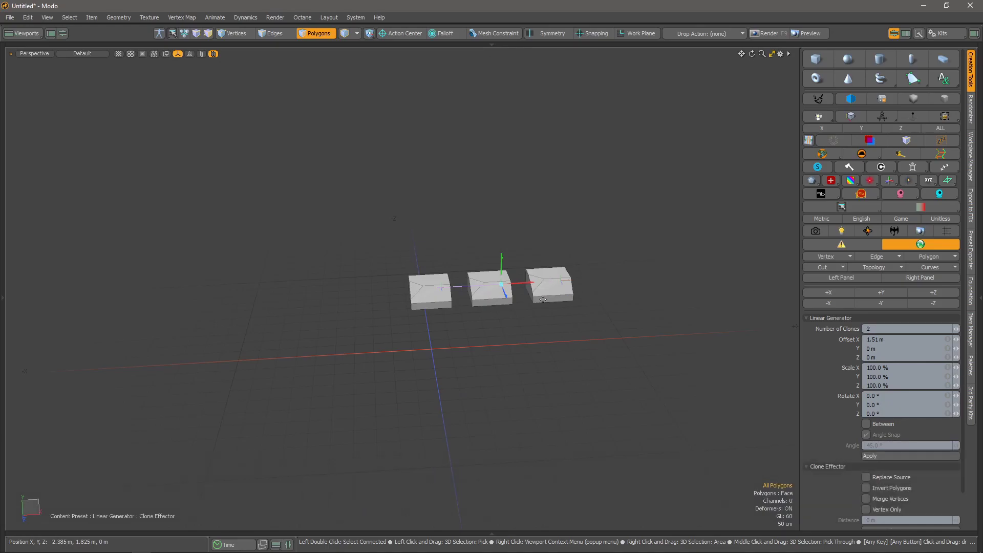
key("b")
left_click_drag(523, 286, 592, 282)
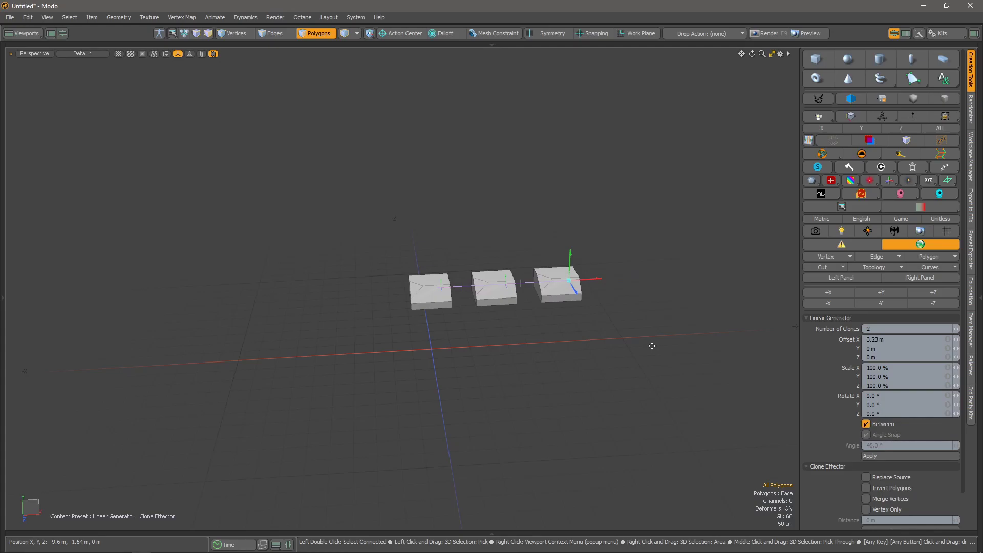
Vary the number of clones, settle on 1, and finish cloning the block with the selection left empty
key("e")
key("e")
key("d")
key("d")
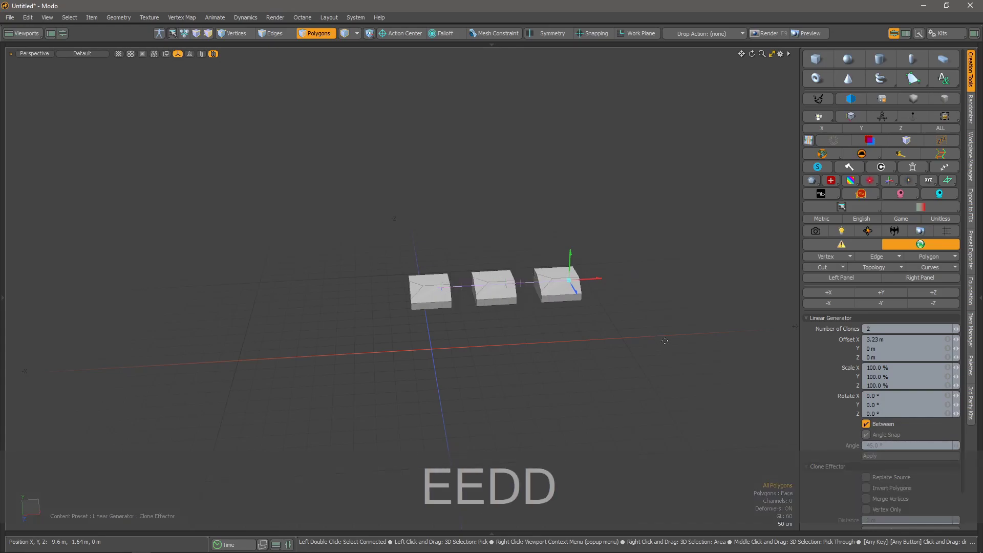
key("d")
key("space")
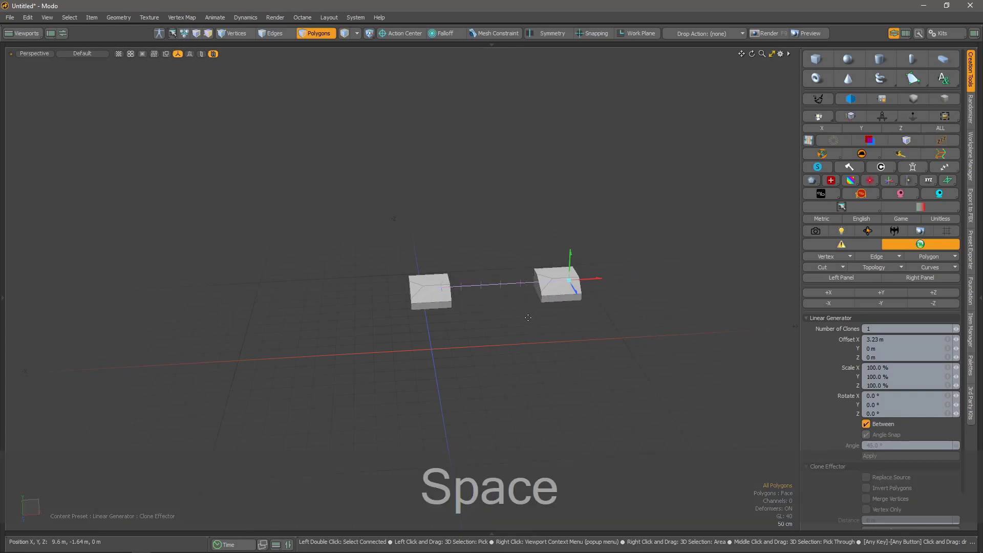
left_click(498, 313)
left_click_drag(380, 325, 500, 414, "alt")
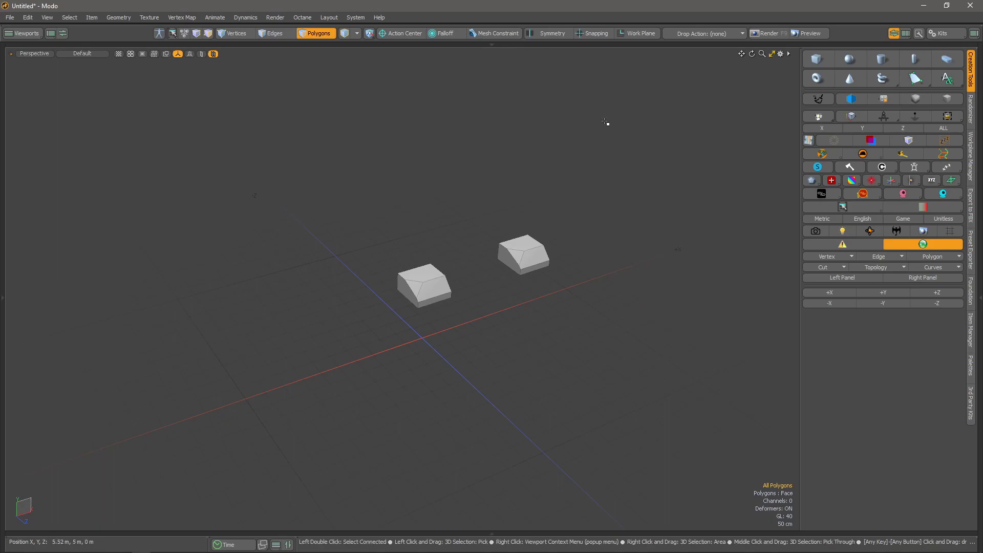
Hide the side tool panel and bring up the floating Common Tools 2020 palette, moving it clear of the blocks before closing it
left_click_drag(619, 131, 578, 302, "alt")
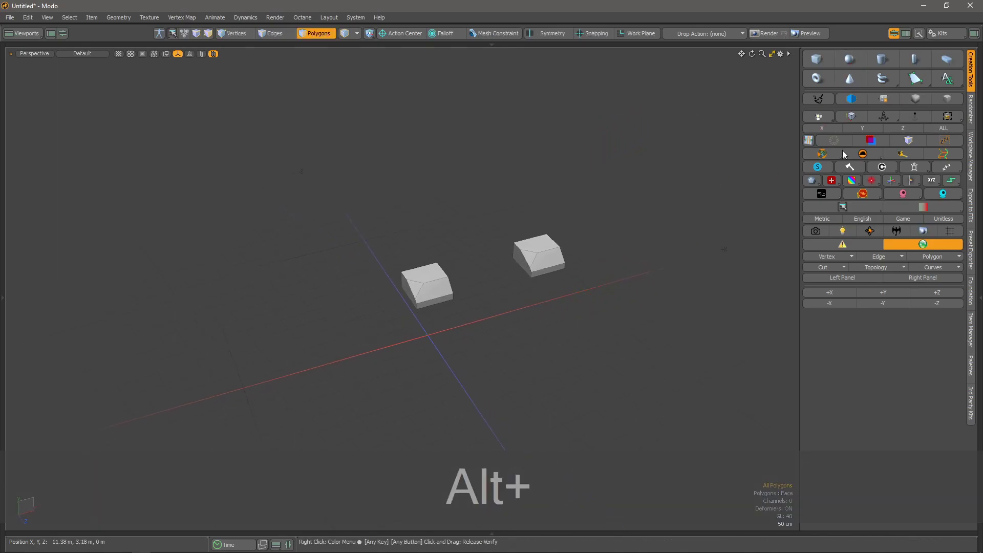
left_click(893, 33)
left_click_drag(441, 325, 345, 235, "alt")
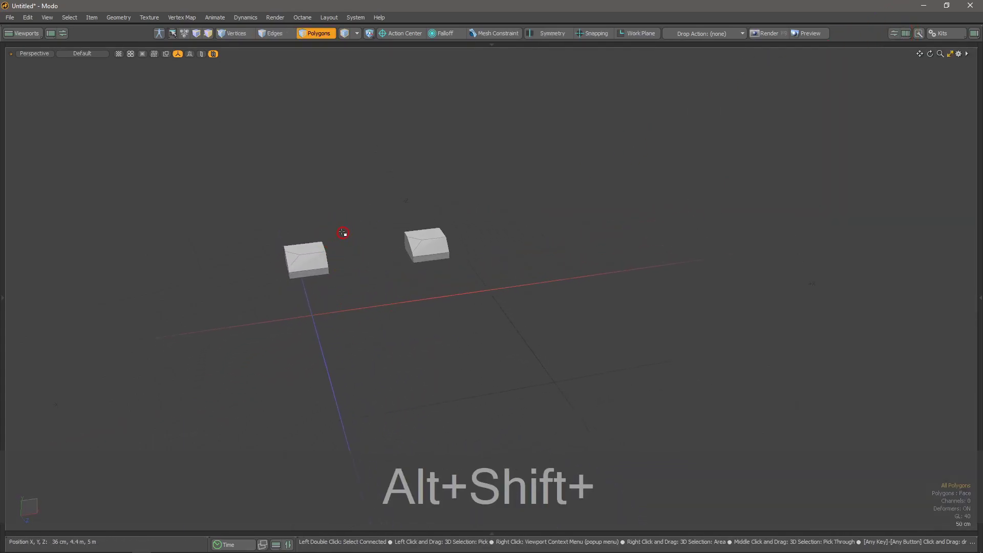
key("8")
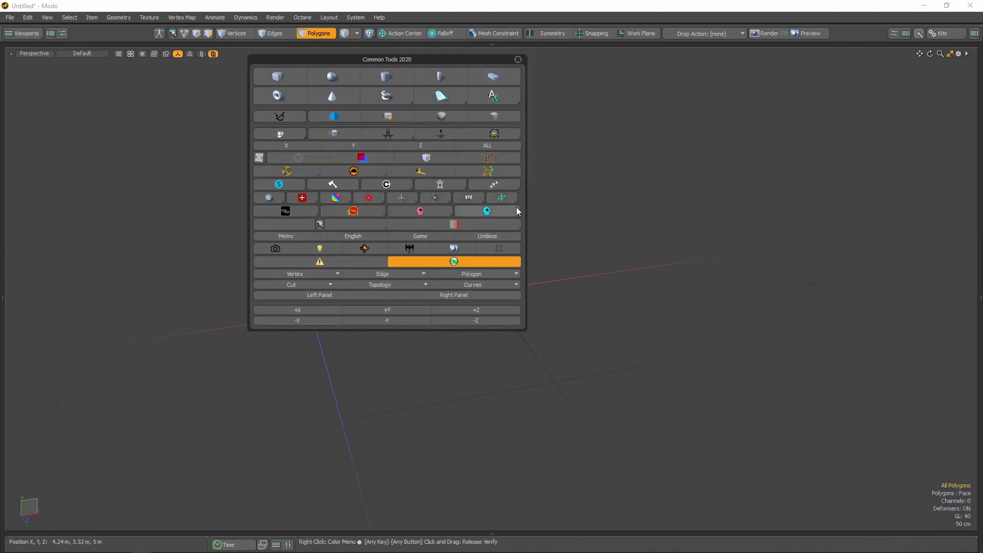
left_click_drag(527, 80, 408, 98)
left_click_drag(374, 55, 162, 86)
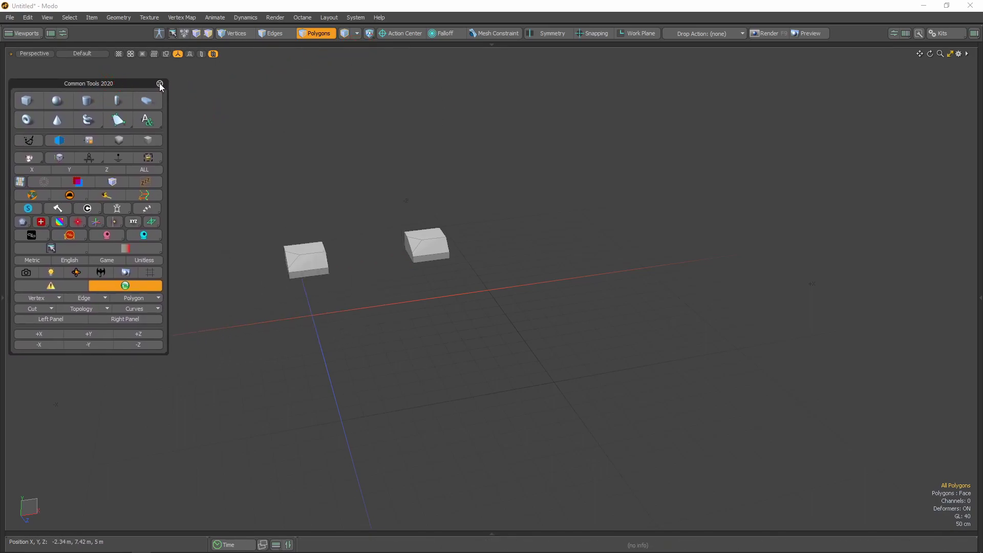
left_click(248, 112)
Reopen the floating Common Tools 2020 palette, place it away from the blocks and close it again
key("8")
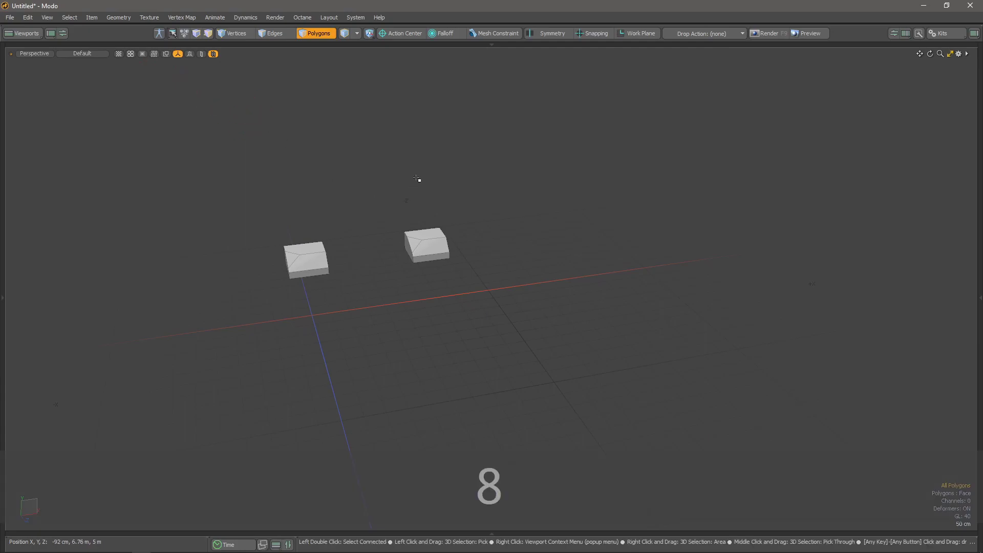
left_click_drag(336, 18, 160, 81)
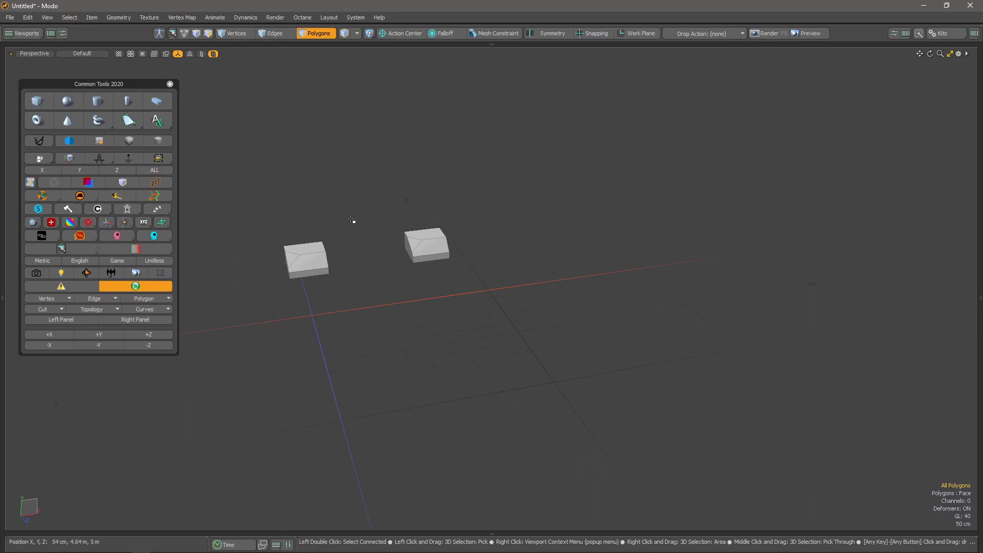
left_click(170, 84)
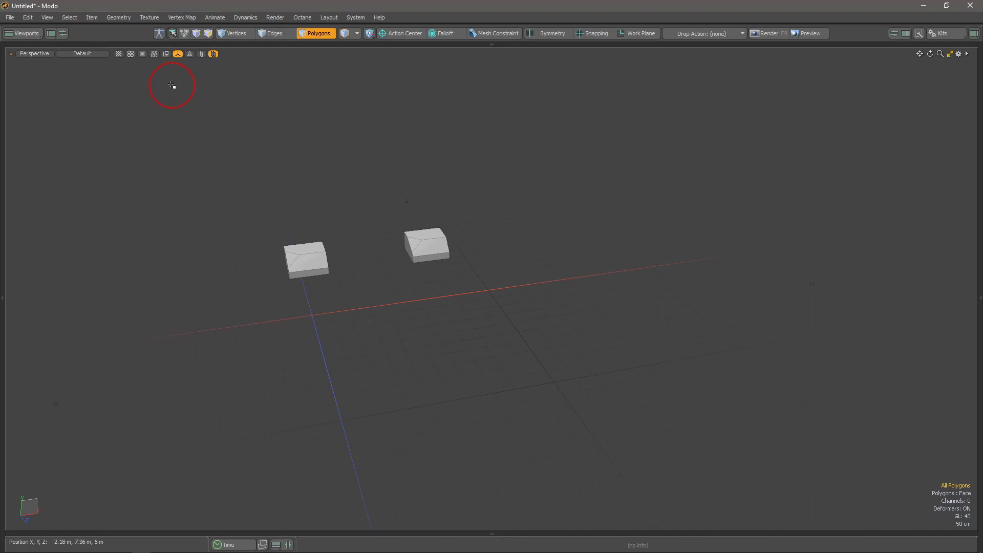
Bring up the floating Item Manager palette and move it clear of the two blocks to view its commands
left_click_drag(229, 318, 444, 308, "alt")
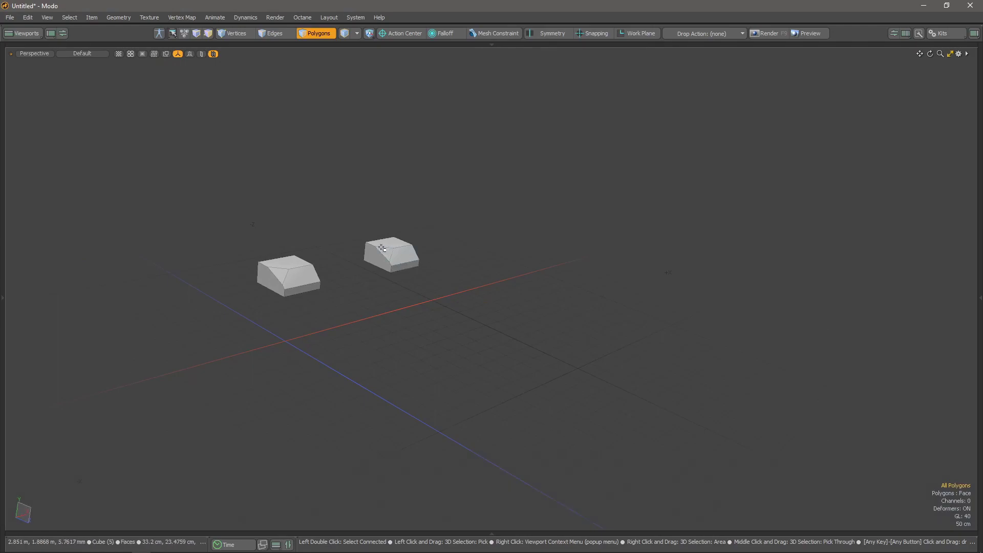
key("7")
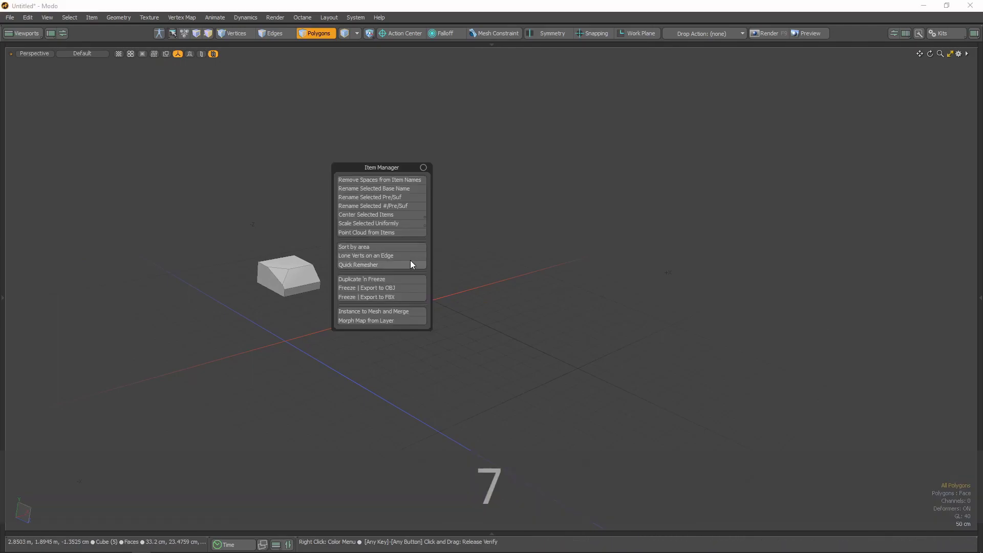
left_click_drag(383, 169, 116, 156)
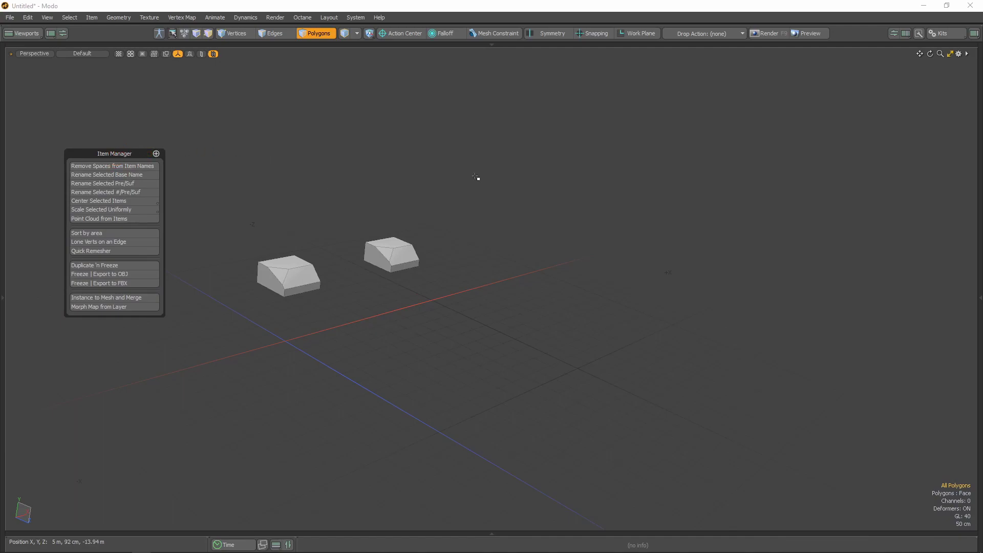
Restore the side tool panel with the Item Manager tools and look over the rounded-edge size presets without applying one
left_click(894, 33)
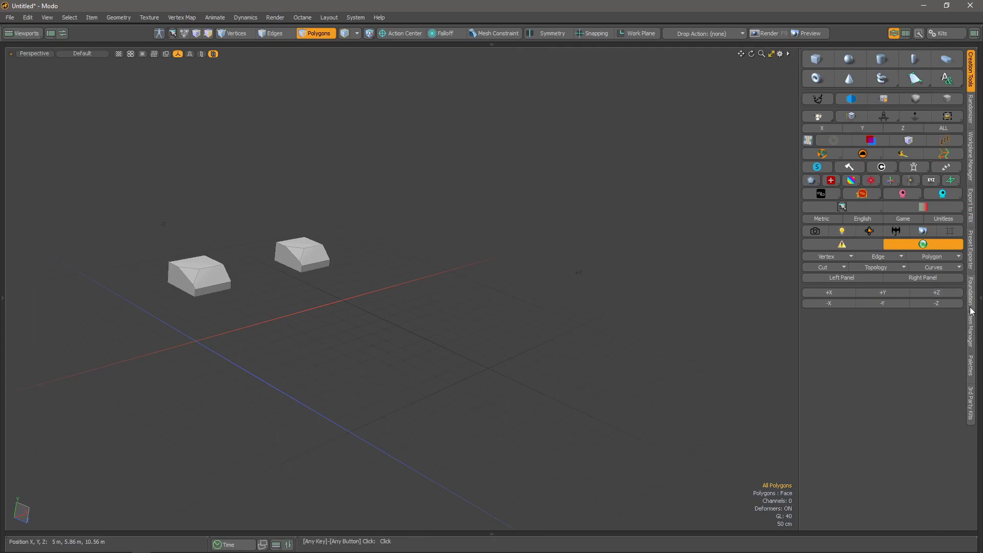
left_click(970, 330)
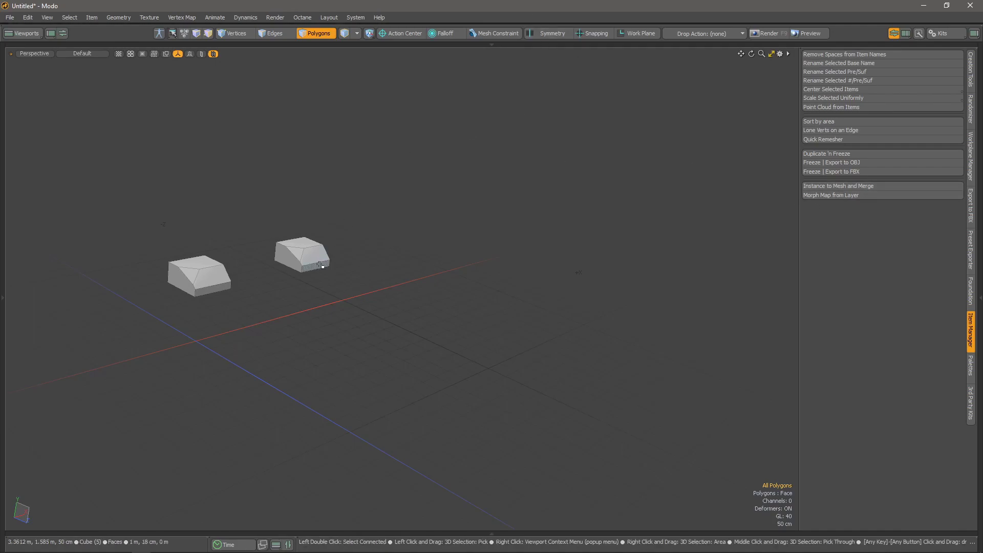
left_click(657, 102)
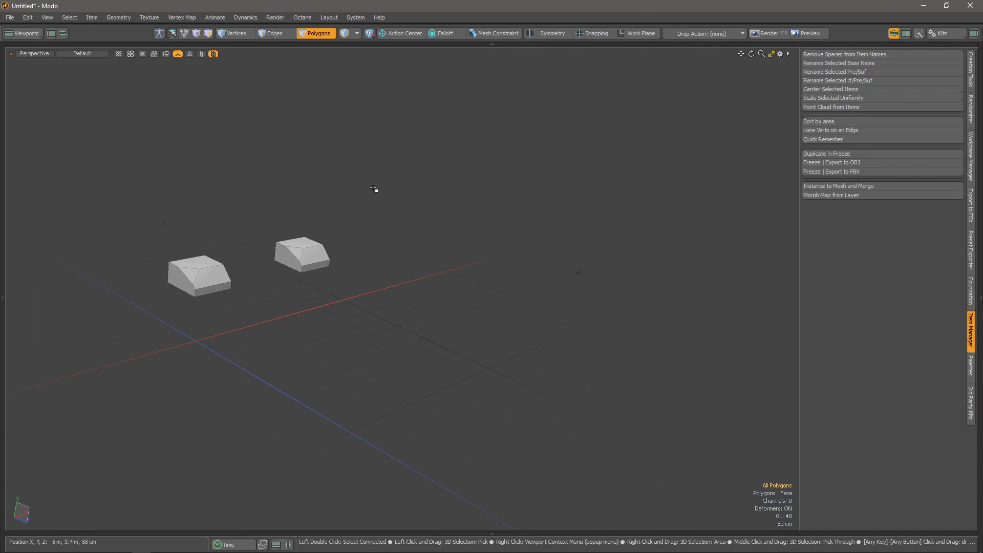
key("9")
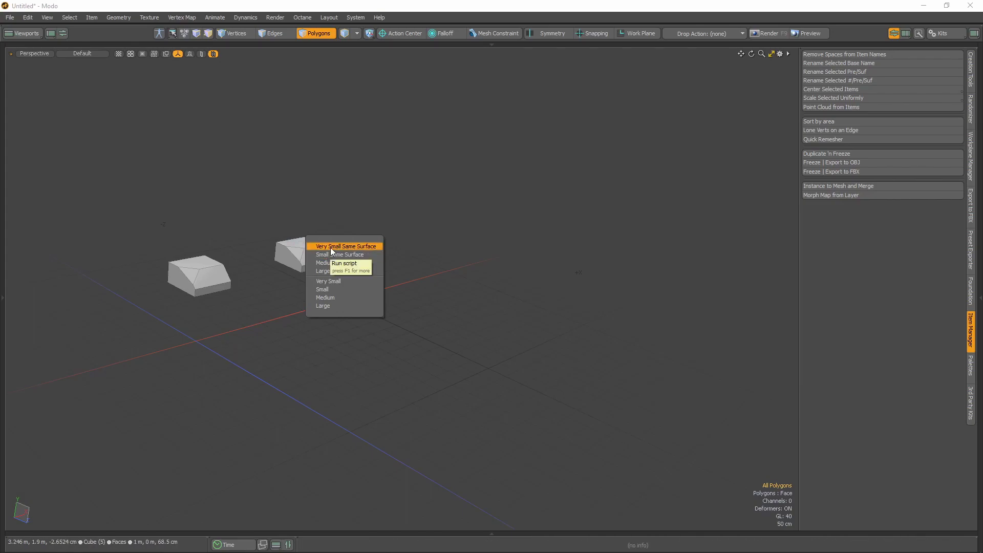
left_click(563, 217)
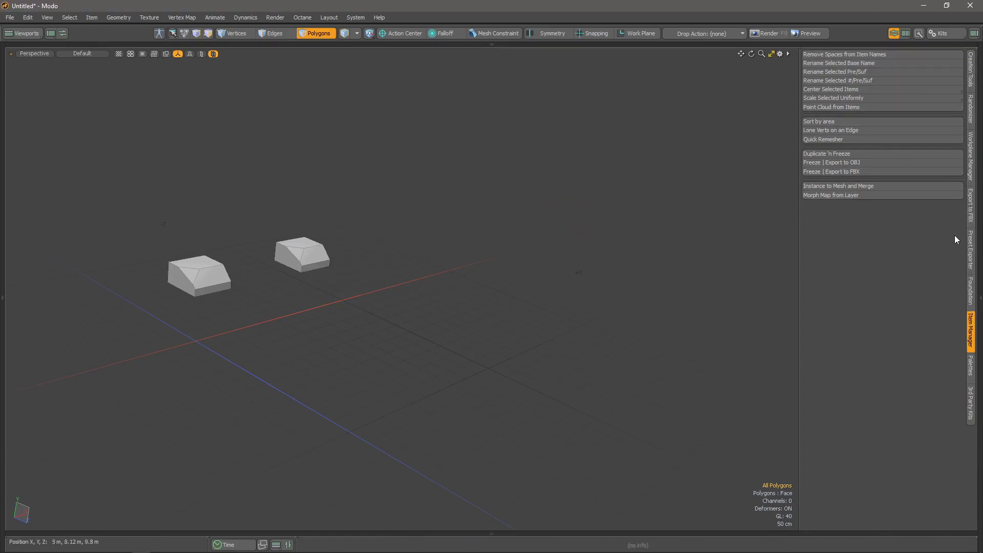
Return to the Creation Tools and show the right panel with the Shader Tree
left_click(971, 66)
left_click(921, 277)
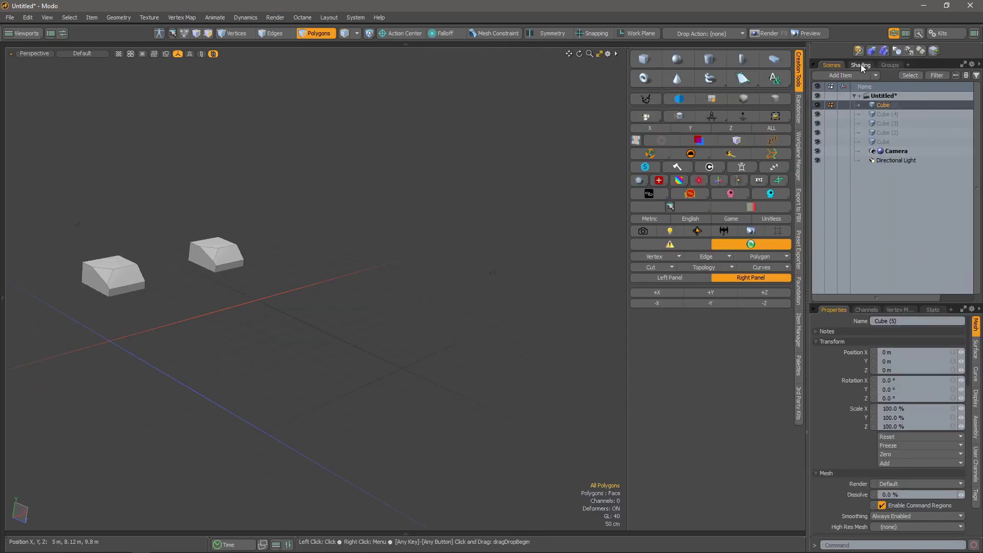
left_click(861, 66)
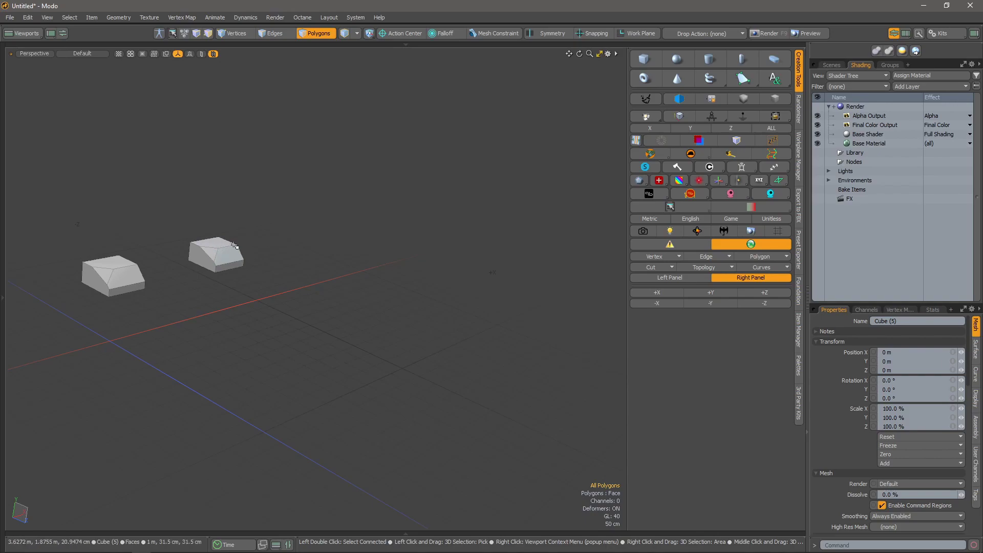
Apply the Medium Same Surface rounded-edge material to both blocks and switch to item selection
key("9")
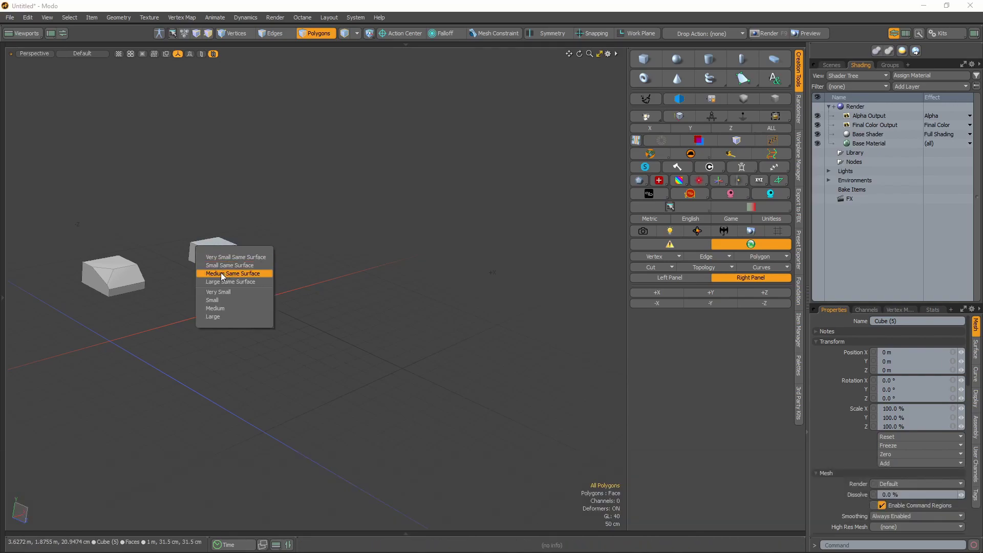
left_click(221, 274)
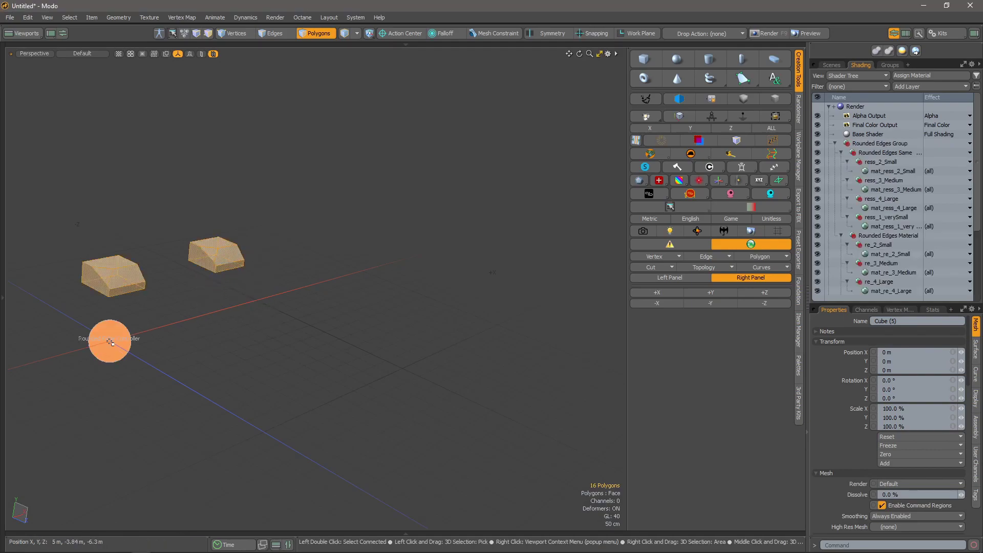
key("shift+space")
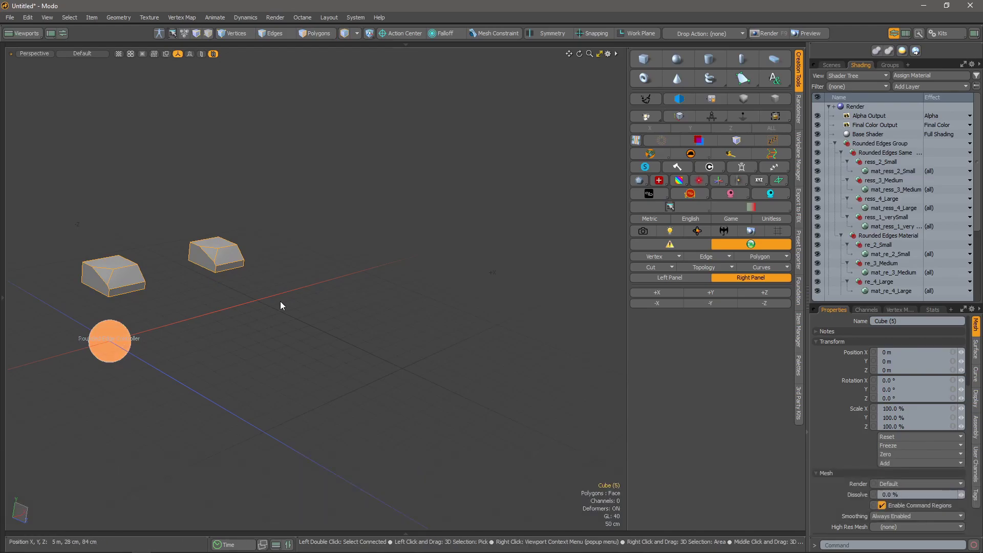
Look through the rounded-edge materials in the Shader Tree and collapse the Rounded Edges Group with its subgroups
scroll(874, 140, "down", 1)
scroll(860, 148, "up", 1)
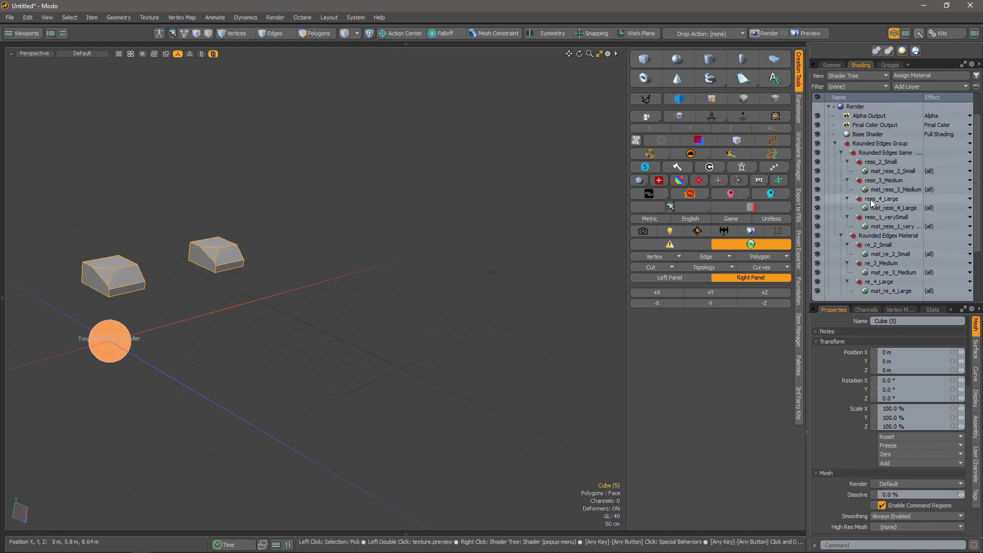
left_click(841, 152)
left_click(836, 143)
left_click(835, 143)
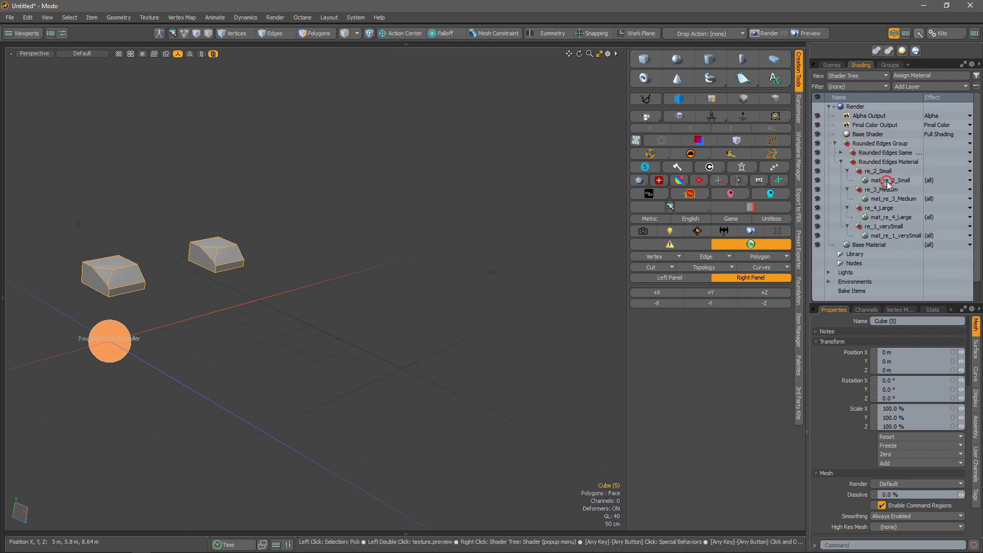
left_click(841, 161)
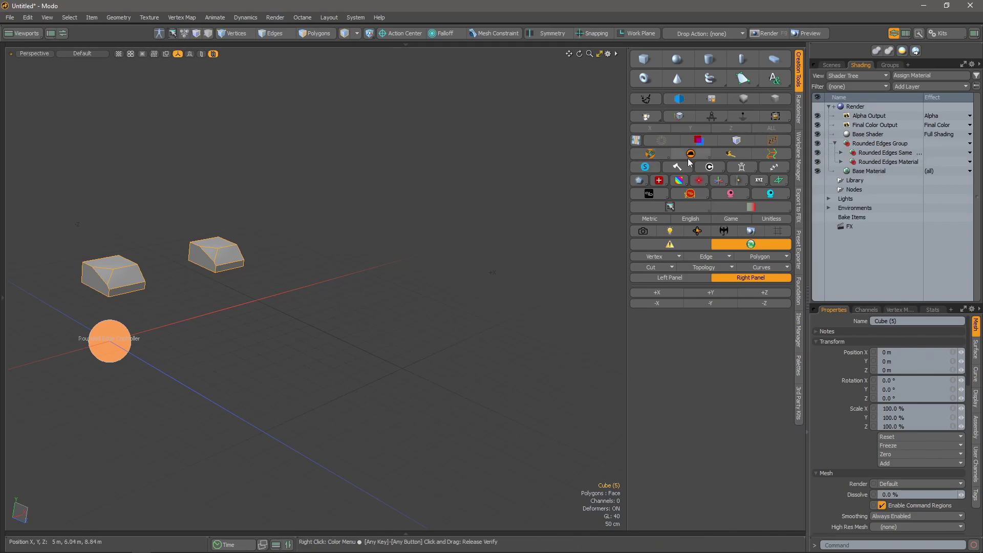
left_click(843, 144)
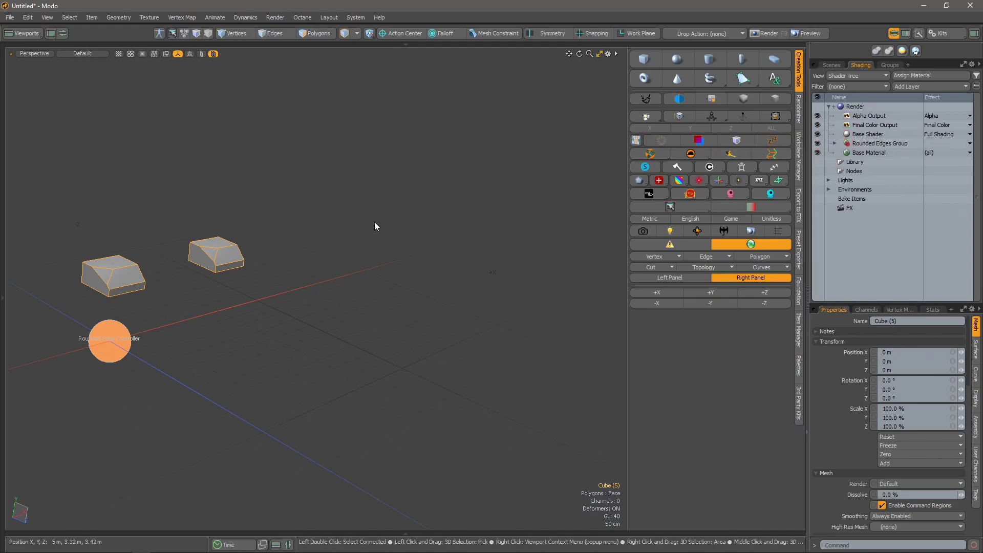
Open the render Preview, fit both blocks in its view and orbit to show their rounded edges
left_click(810, 33)
left_click(495, 267)
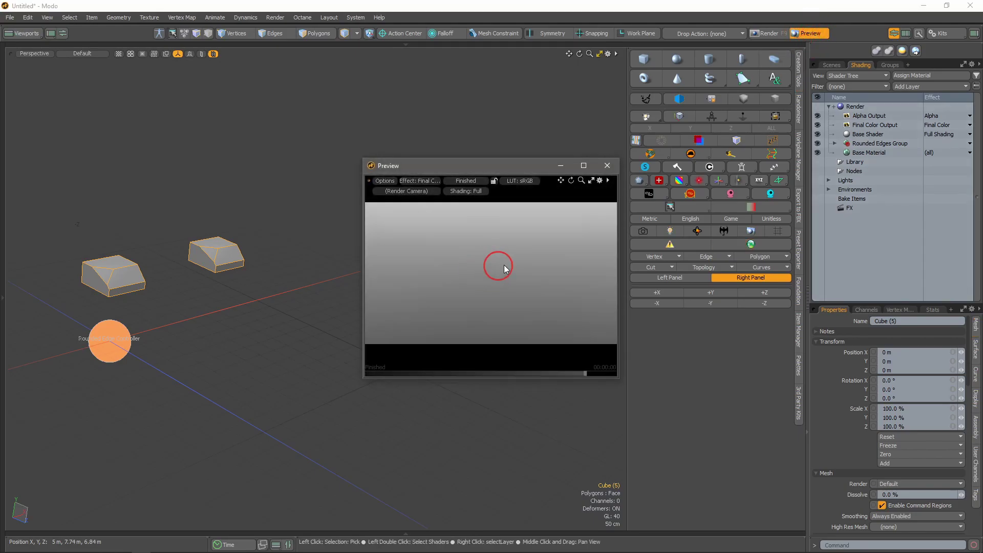
key("a")
key("shift+a")
left_click_drag(485, 272, 526, 291, "alt")
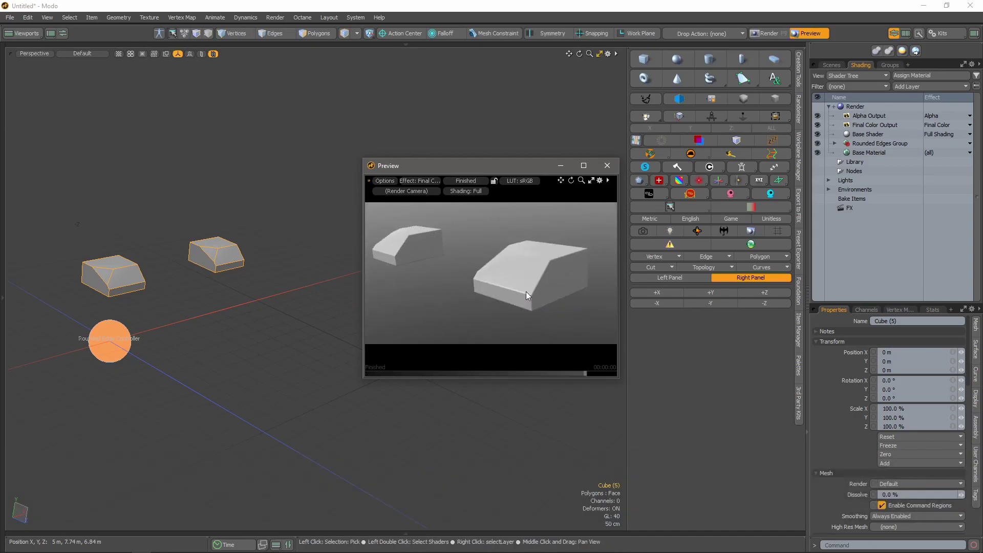
Select the Rounded Edge Controller and view its user channels for scene scale, edge angle and base color
left_click(105, 332)
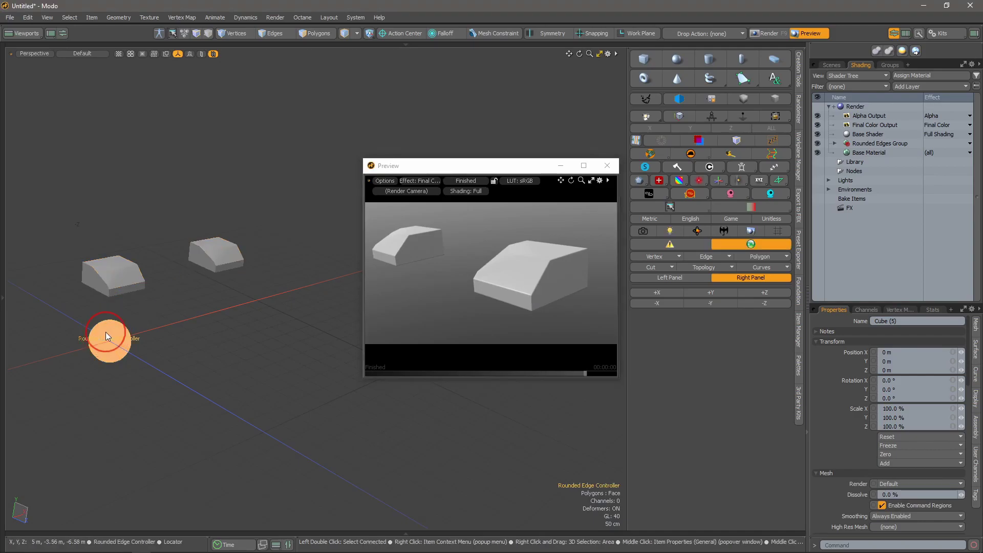
left_click_drag(141, 309, 175, 382)
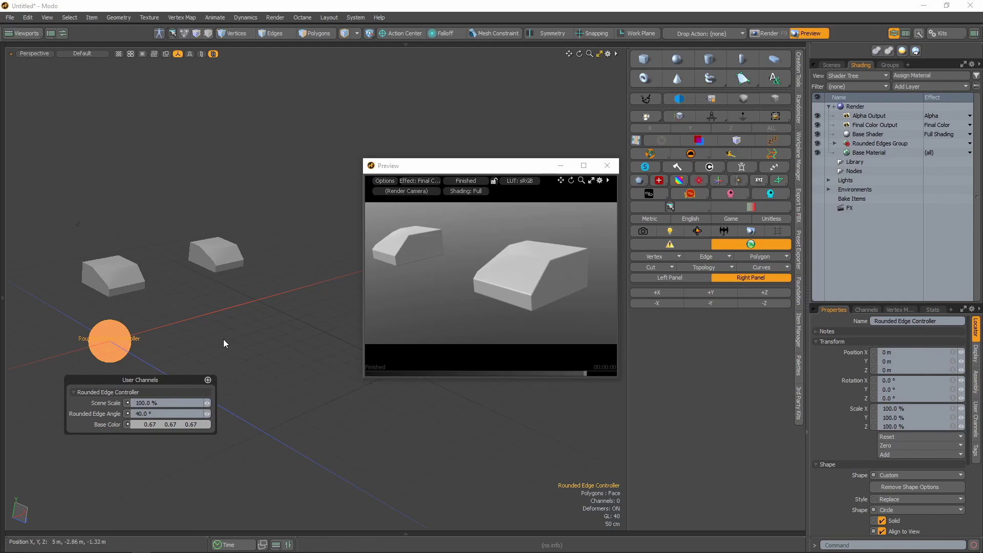
left_click(203, 338)
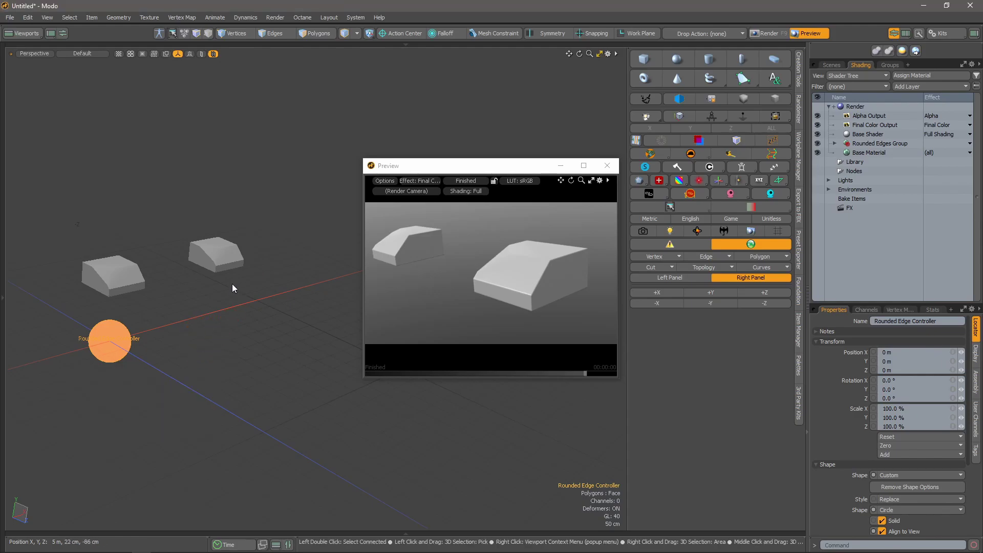
Apply the Large Same Surface rounded-edge material to all polygons of the block farther from the controller
left_click(220, 253)
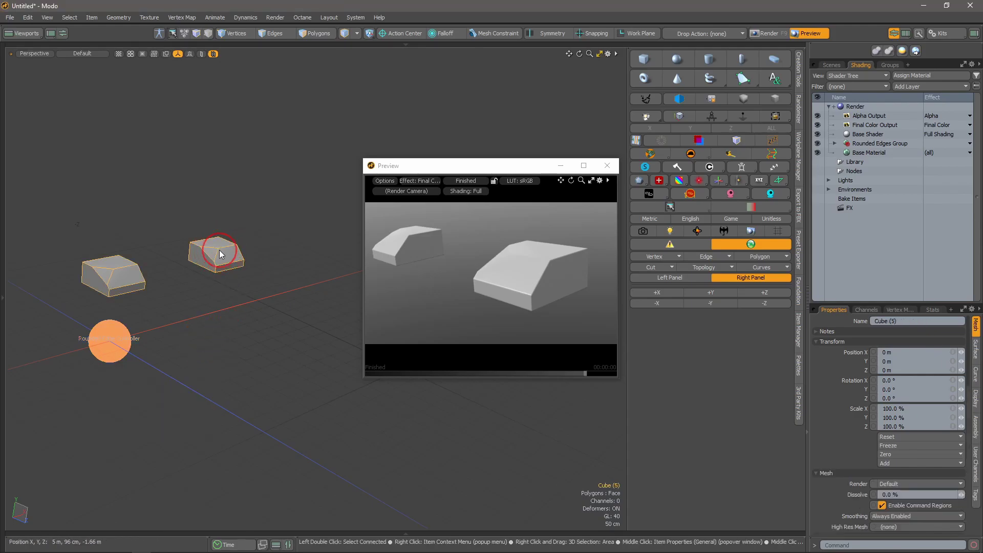
key("shift+space")
double_click(223, 253)
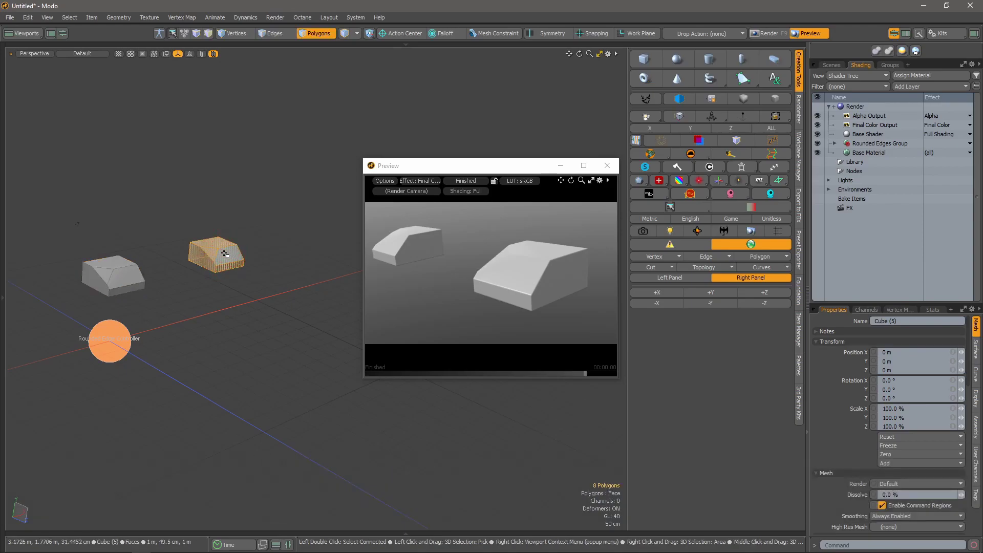
key("9")
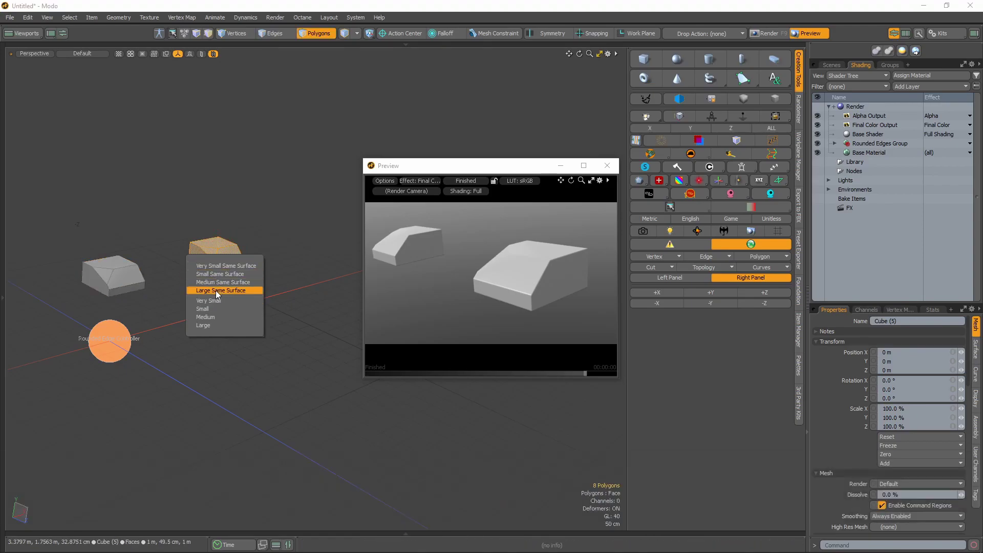
left_click(215, 291)
Apply the Very Small Same Surface rounded-edge material to the block nearer the controller and compare both blocks in the render preview
left_click(119, 274)
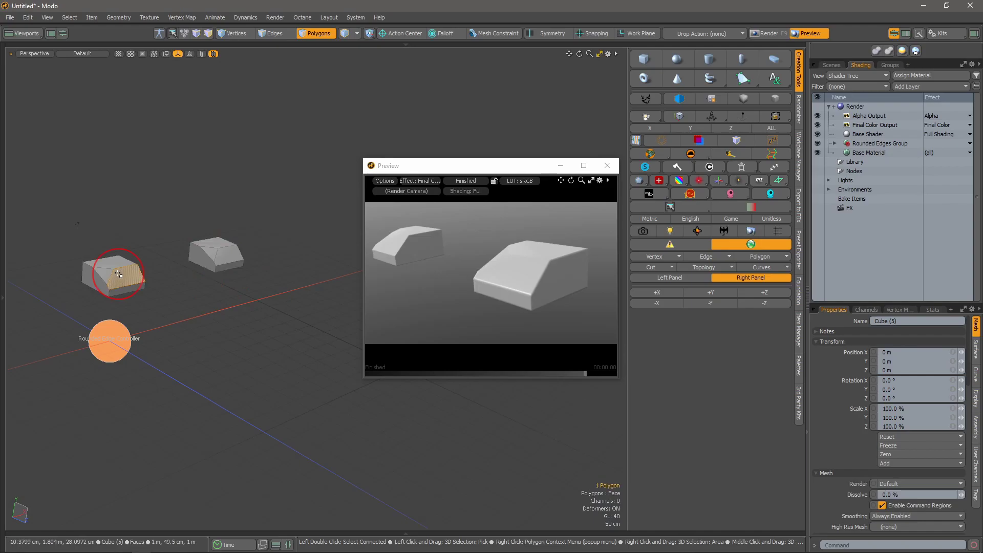
key("9")
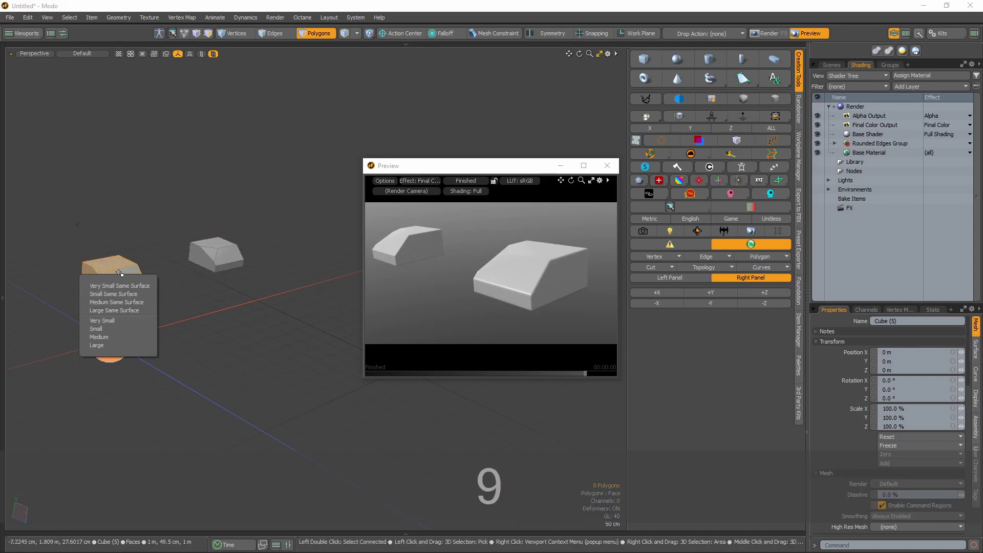
left_click(106, 285)
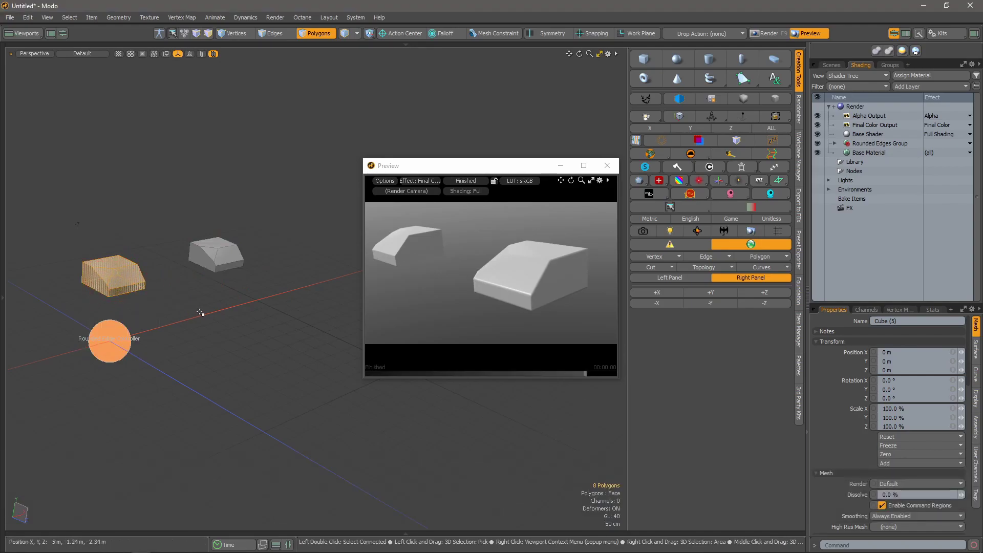
left_click(437, 213)
left_click_drag(525, 283, 437, 262, "alt")
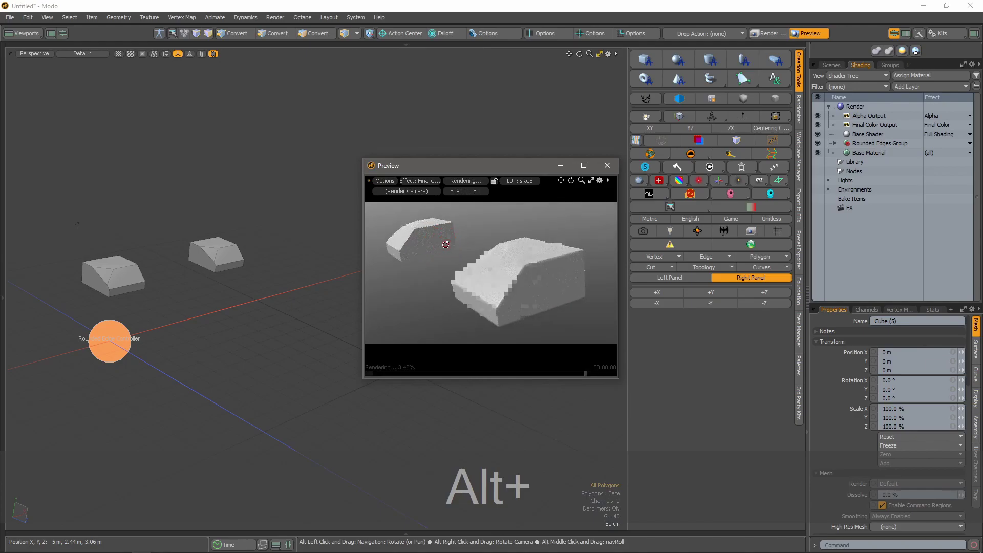
Try the Rounded Edge Controller's Scene Scale at 72%, 317% and 1000%, checking the edges in the render preview
key("shift+space")
left_click(110, 336)
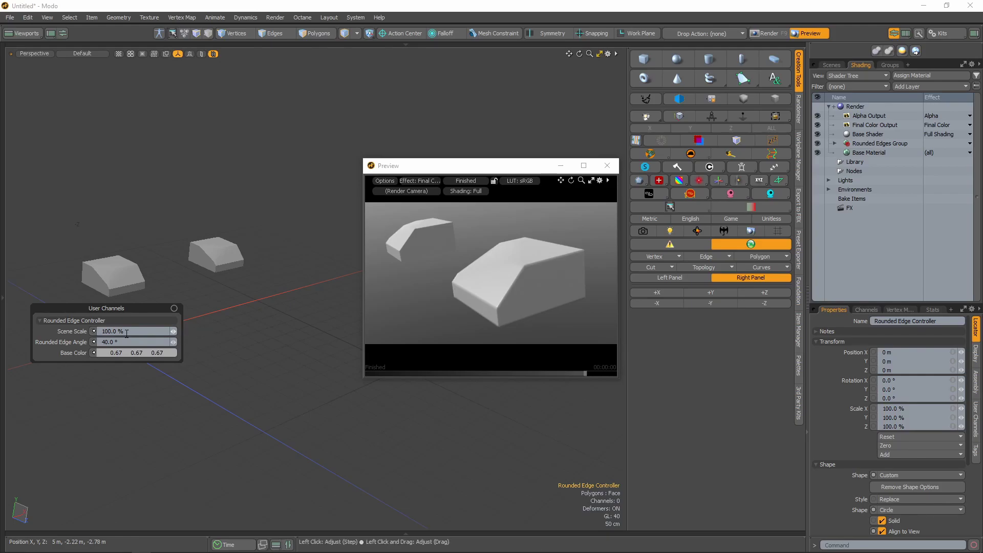
left_click_drag(174, 335, 153, 335)
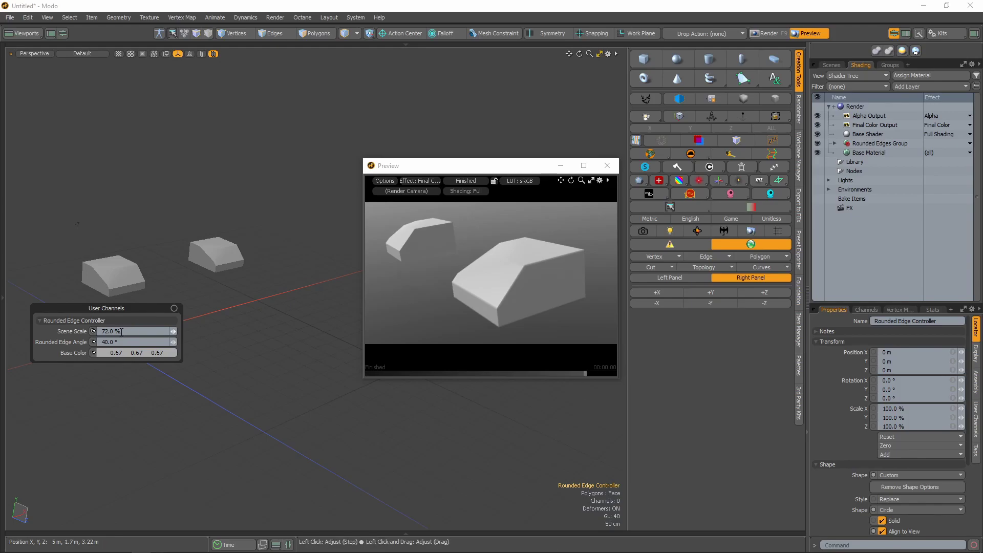
mouse_move(174, 335)
left_mouse_down()
mouse_move(226, 334)
mouse_move(187, 336)
left_mouse_up()
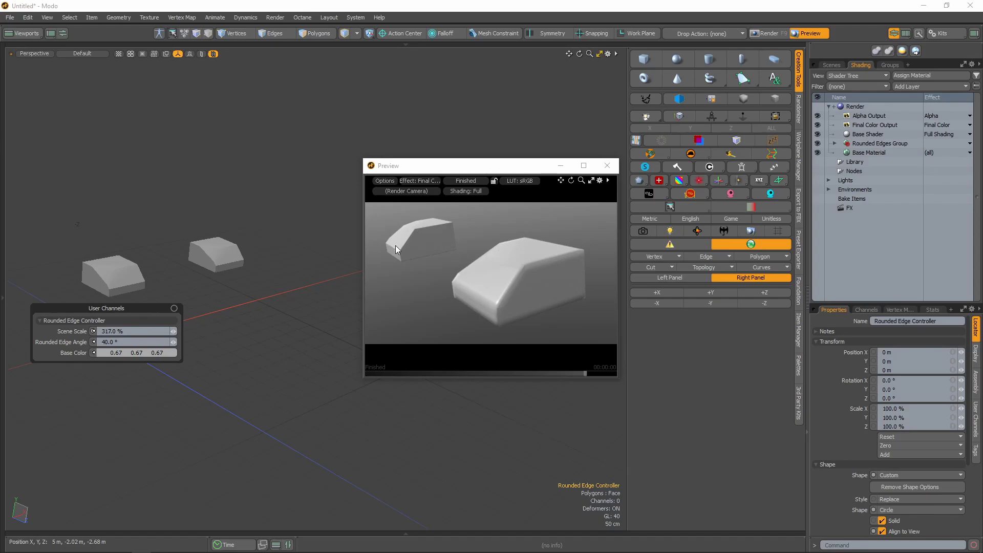
mouse_move(173, 332)
left_mouse_down()
mouse_move(205, 332)
mouse_move(175, 333)
left_mouse_up()
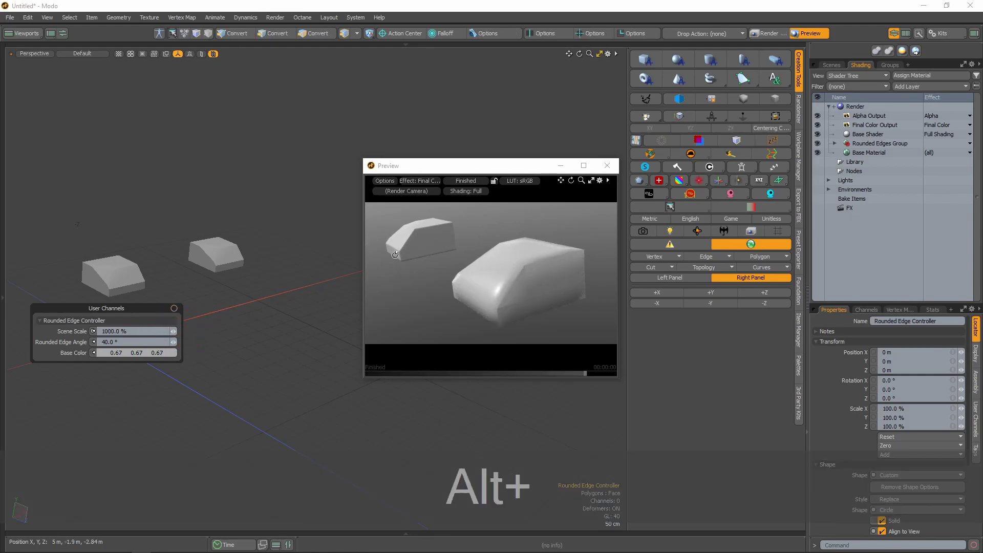
mouse_move(532, 274)
left_mouse_down("alt")
mouse_move(548, 274)
mouse_move(436, 247)
mouse_move(395, 300)
mouse_move(468, 278)
mouse_move(454, 267)
mouse_move(509, 279)
mouse_move(499, 249)
mouse_move(503, 283)
mouse_move(477, 308)
mouse_move(522, 289)
left_mouse_up("alt")
Set the Rounded Edge Controller's Scene Scale to 100% and the red component of its Base Color to 1.0
middle_click(112, 327)
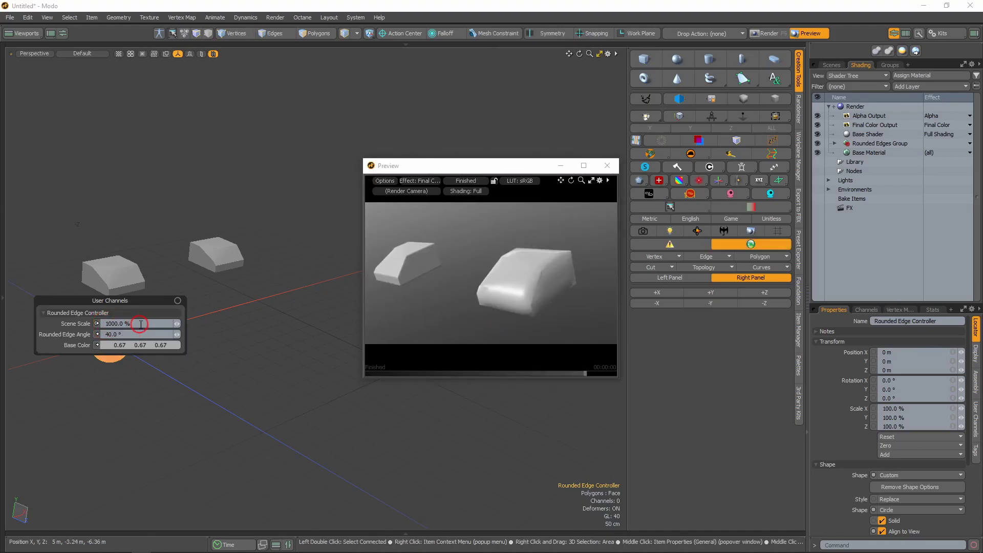
left_click(68, 323)
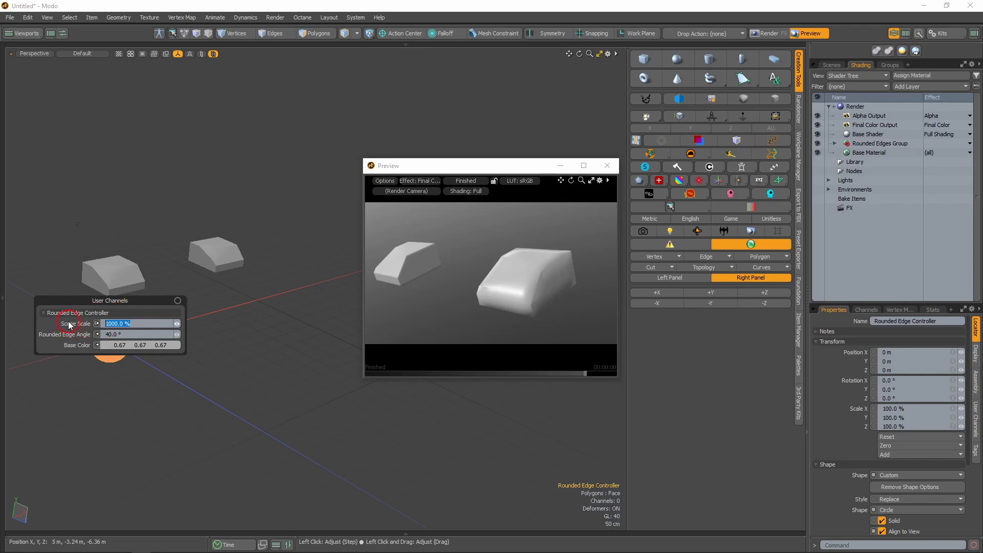
type("100")
key("Return")
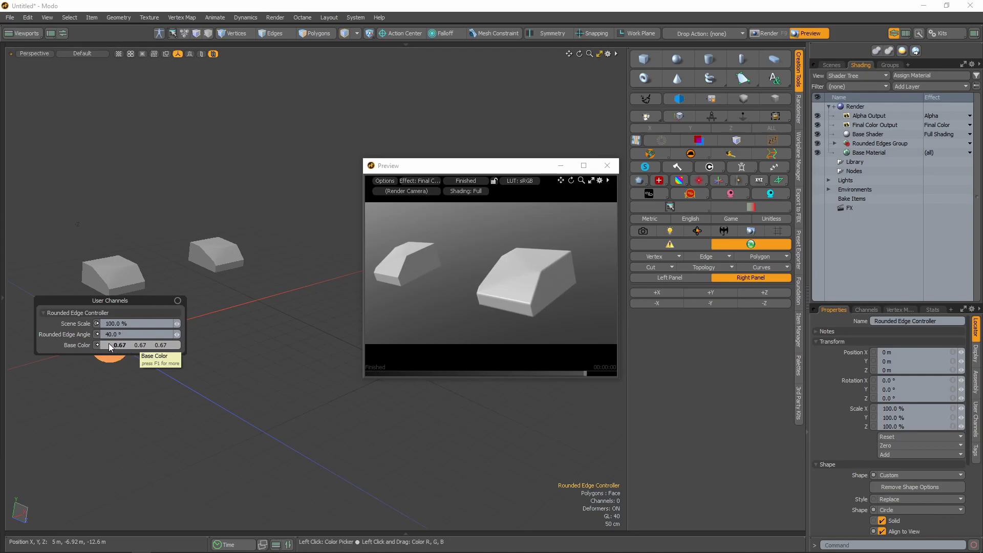
left_click_drag(121, 348, 247, 351)
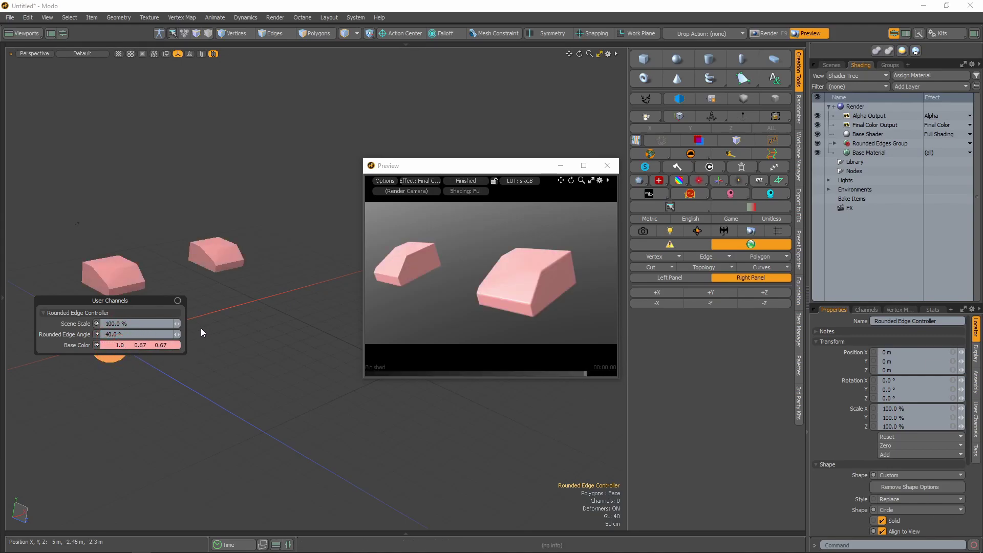
Close the render Preview and bring up the Randomizer tools followed by the Workplane Manager tools
left_click(608, 163)
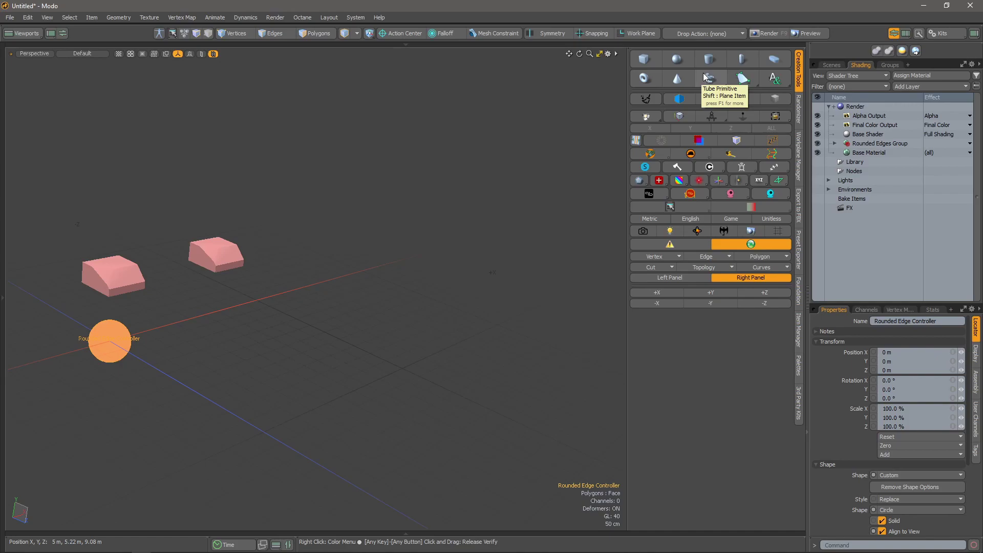
left_click(798, 112)
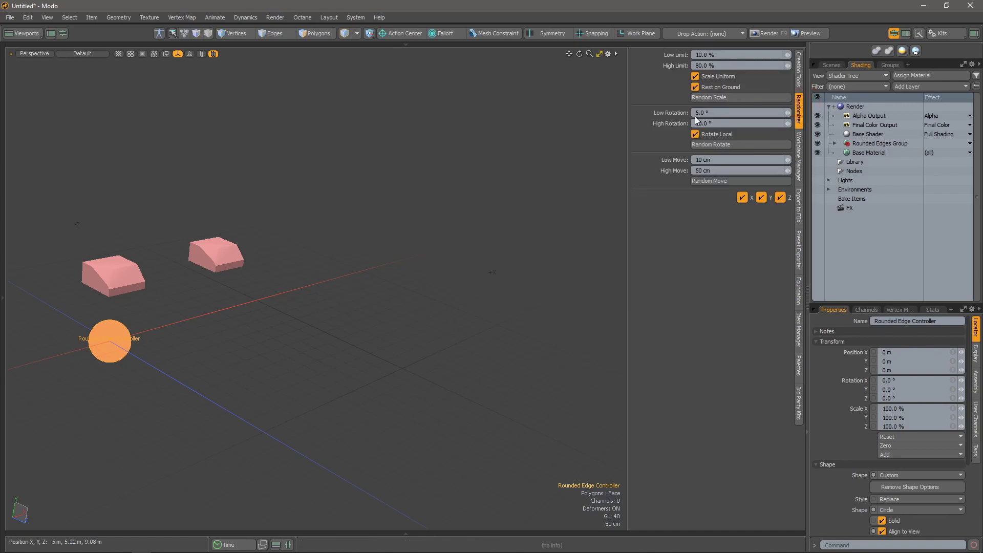
left_click(799, 158)
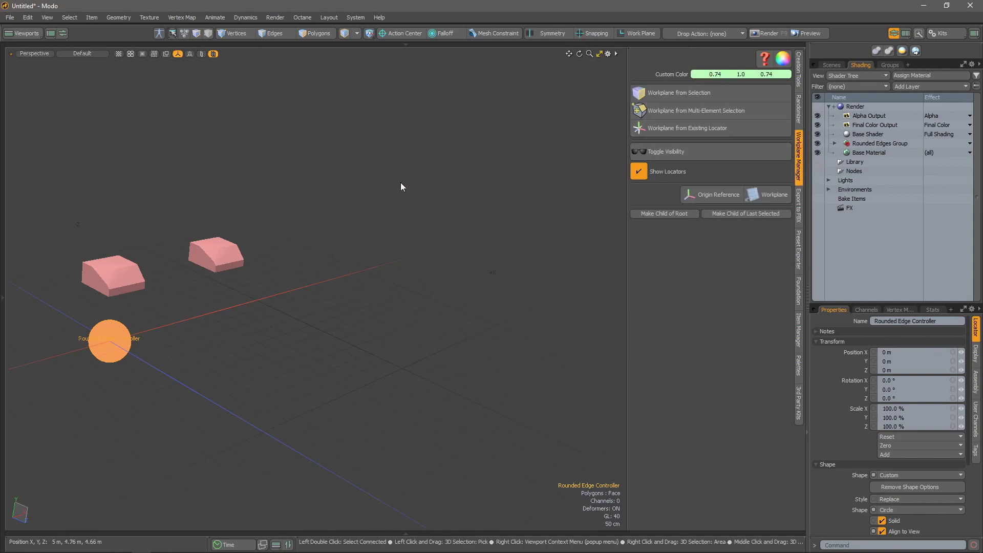
left_click_drag(176, 293, 192, 323, "alt")
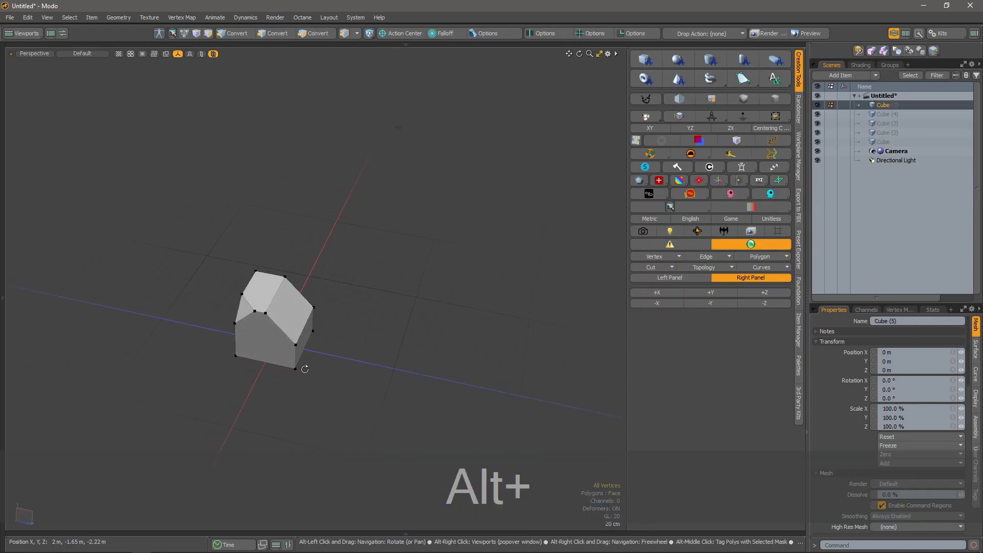
left_click_drag(256, 308, 274, 310, "alt")
key("1")
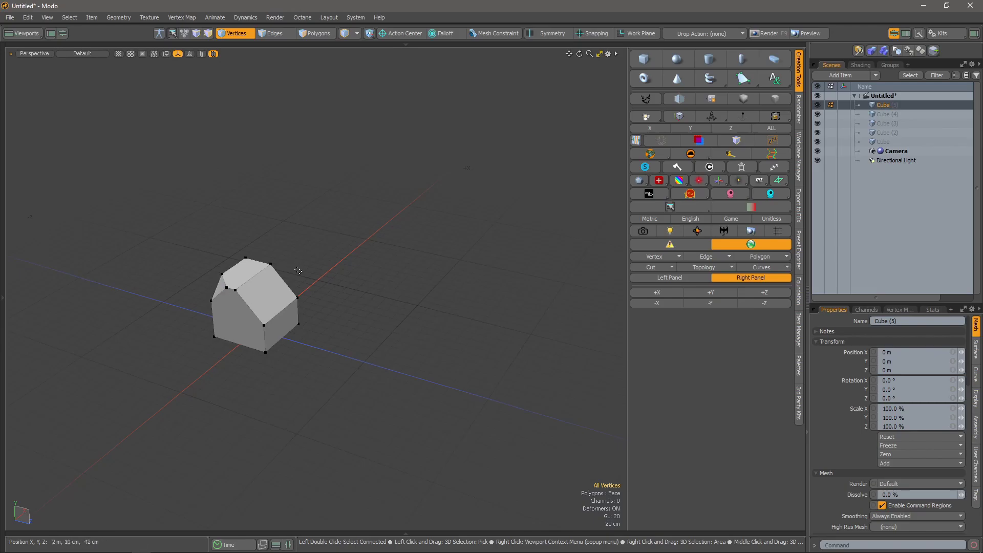
left_click_drag(299, 270, 272, 324, "alt")
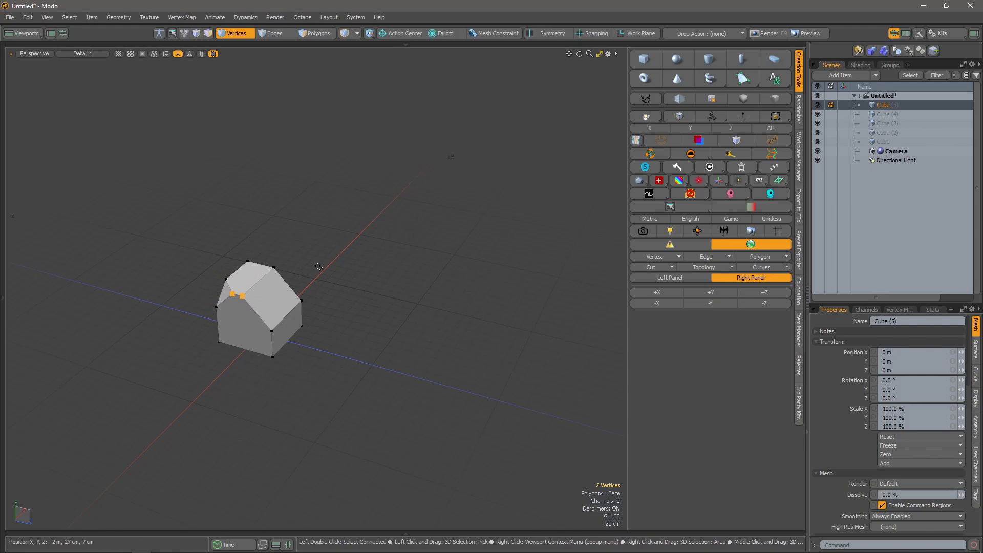
left_click_drag(276, 287, 246, 317, "alt")
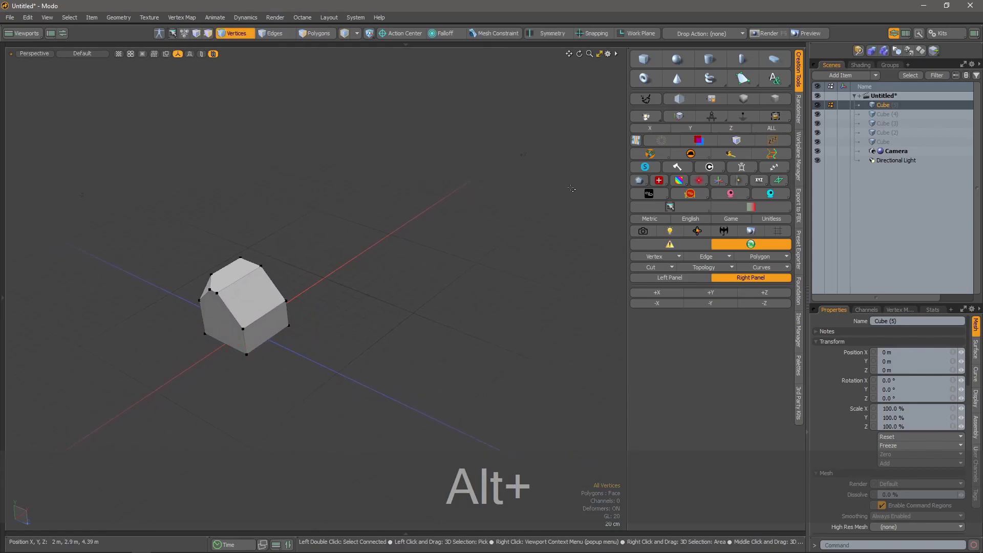
Create a workplane from the cube's top polygon in the Workplane Manager, with the tooltip TOP
left_click(801, 156)
key("space")
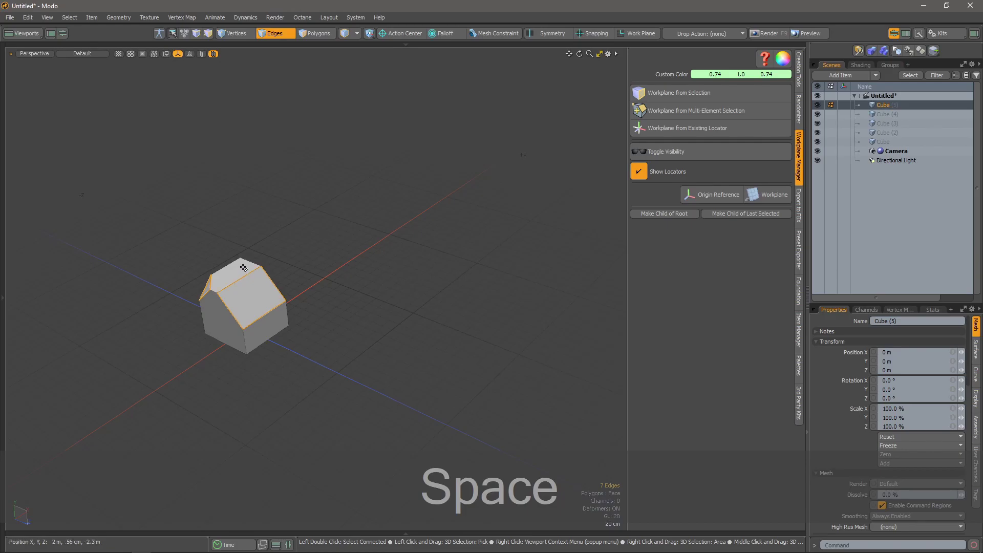
key("space")
left_click(243, 267)
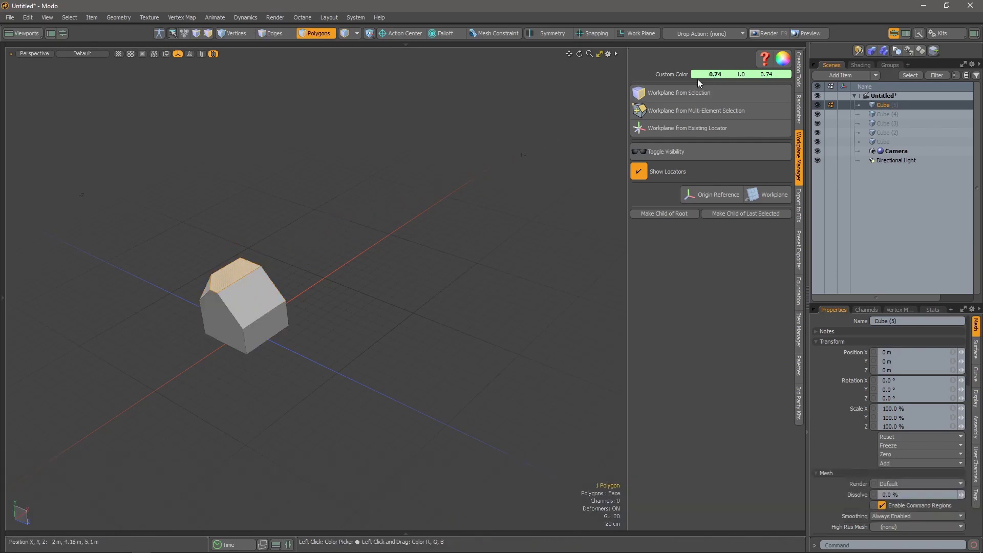
left_click(647, 94)
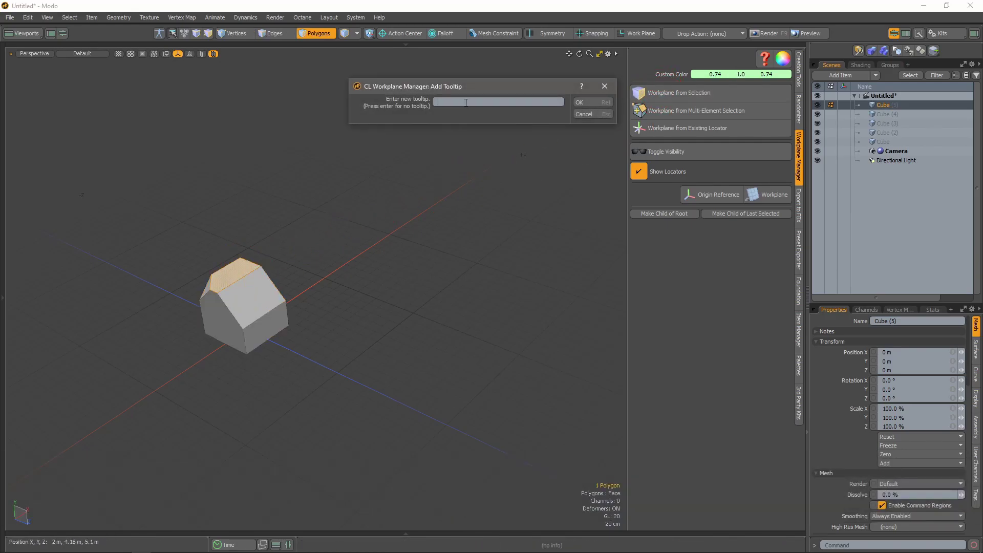
type("TOP")
key("Return")
left_click_drag(367, 192, 256, 306, "alt")
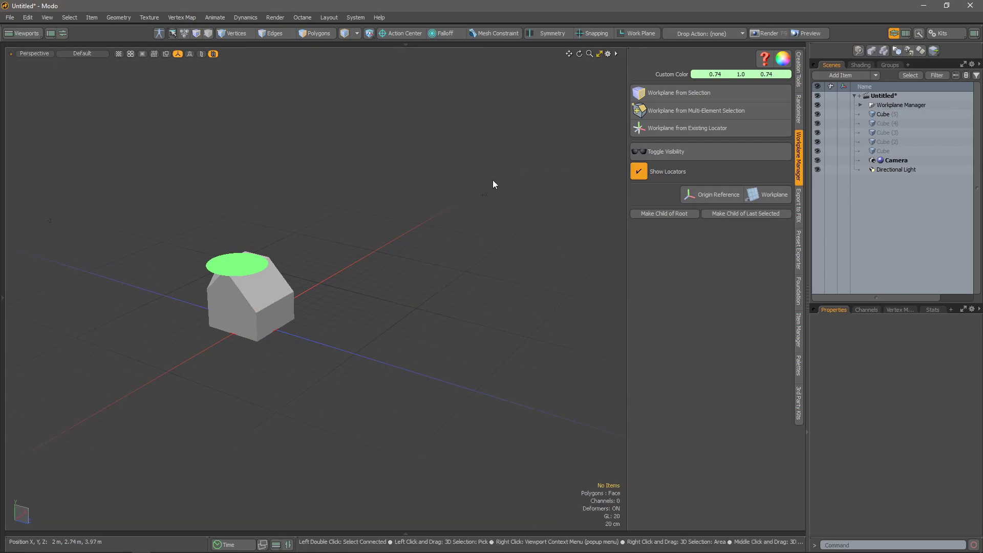
Switch Show Locators off and on, and toggle the workplane visibility to hide the TOP workplane
left_click(639, 171)
left_click(644, 171)
left_click(647, 153)
left_click(646, 152)
left_click(647, 152)
Create a workplane from the cube's slanted corner polygon with the tooltip "corner angle" and show the workplanes
left_click_drag(281, 292, 251, 294, "alt")
left_click(238, 282)
key("shift+space")
left_click(240, 281)
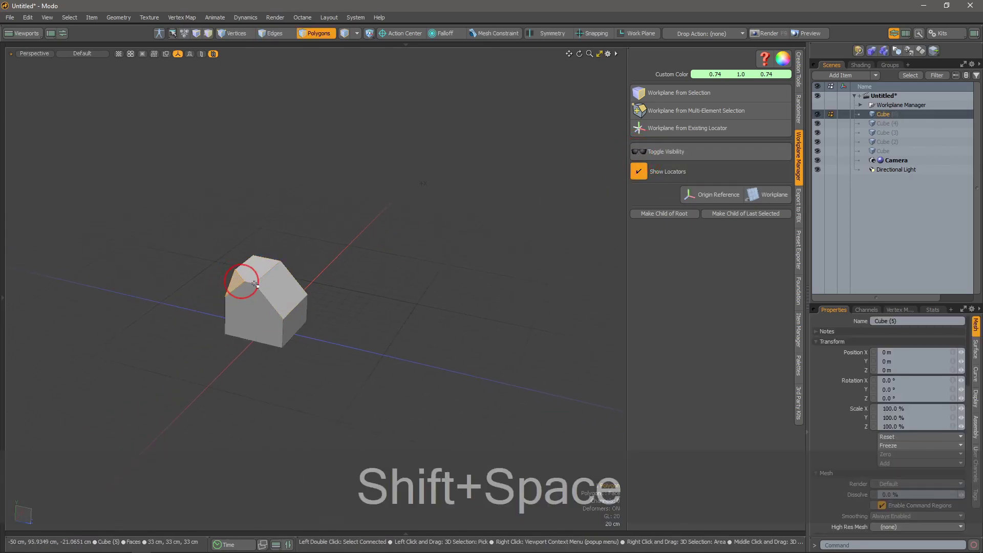
left_click(666, 92)
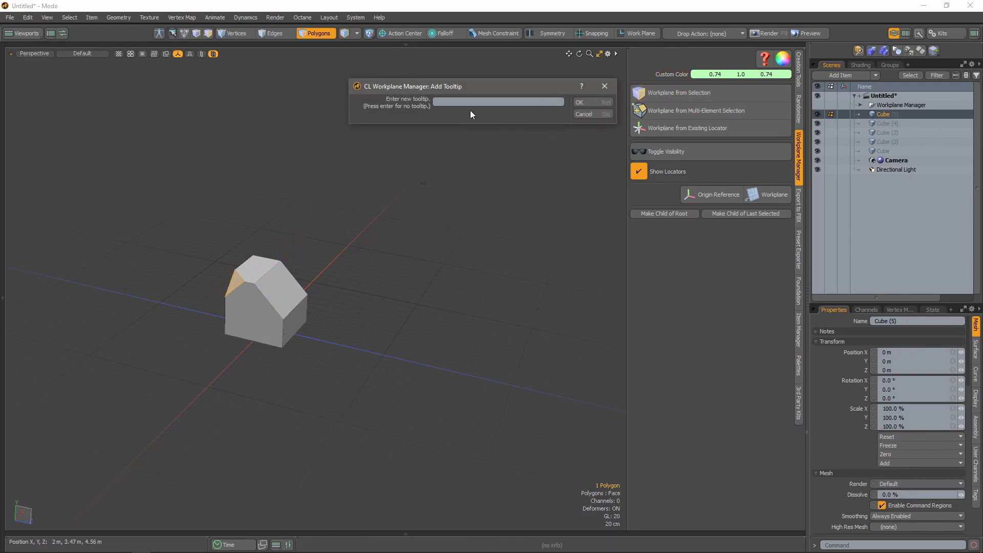
type("corner ang")
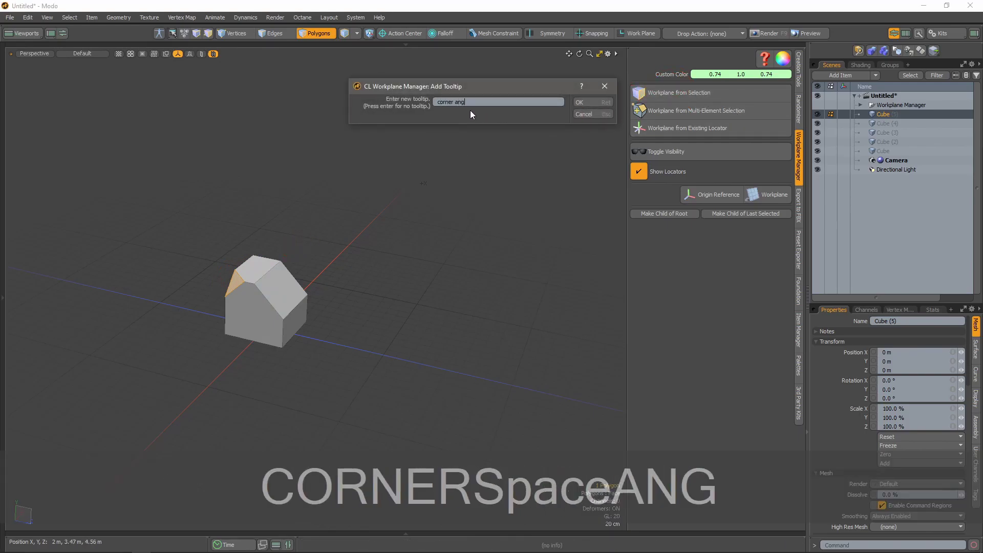
type("le")
key("Return")
left_click_drag(271, 325, 307, 331, "alt")
left_click(651, 150)
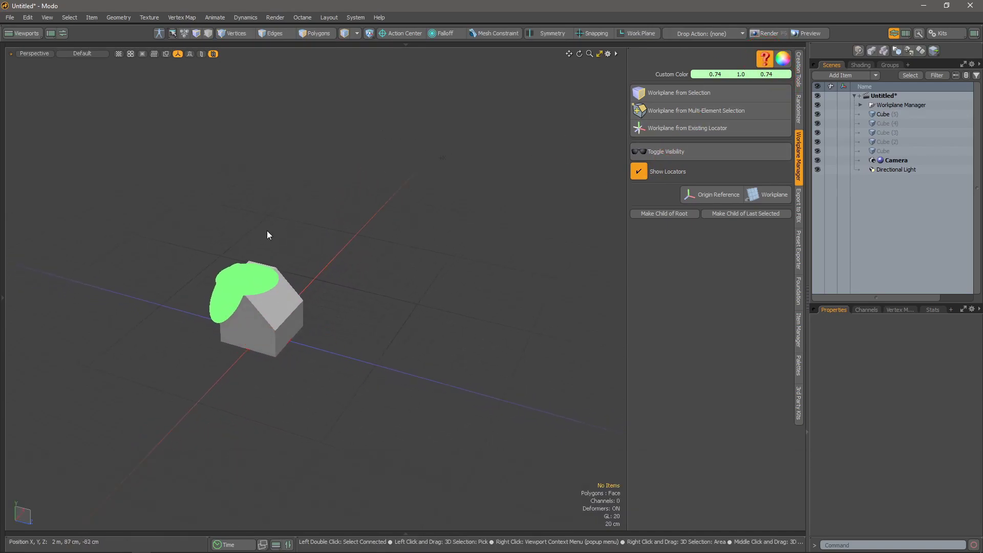
Create a workplane from the vertical side polygon below the large slope, with the tooltip FRONT
left_click(291, 326)
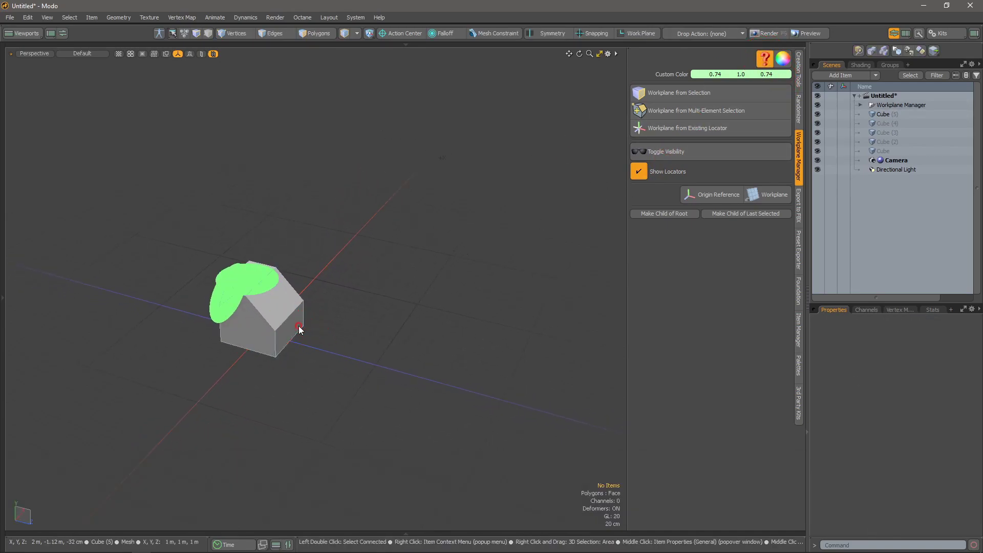
key("shift+space")
left_click(291, 327)
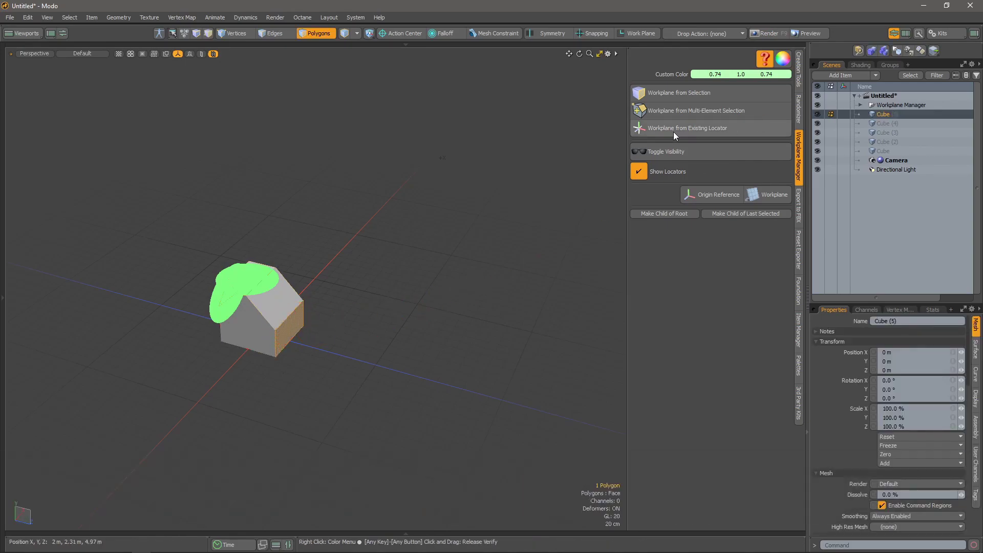
left_click(679, 92)
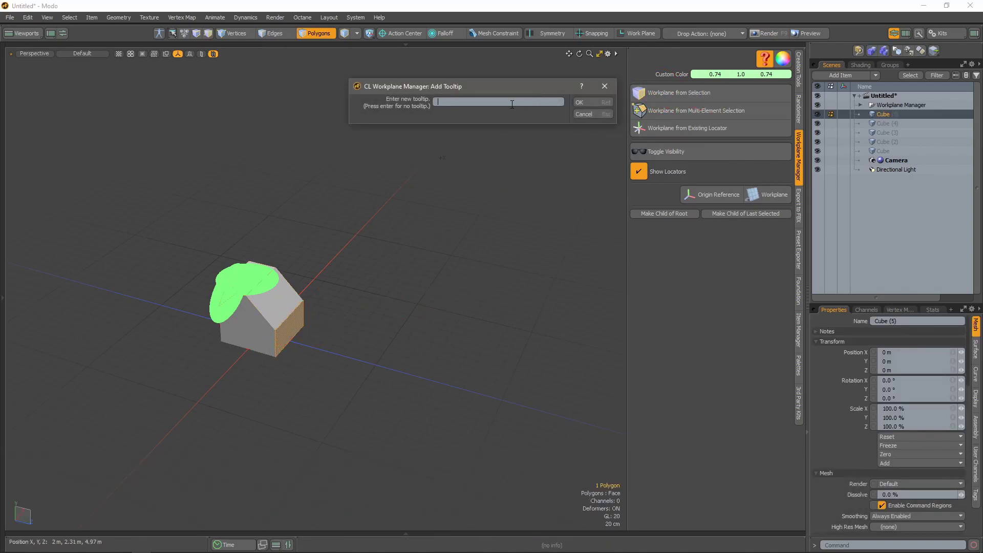
type("FRONT")
key("Return")
key("alt")
left_click_drag(286, 326, 281, 272, "alt")
key("alt+space")
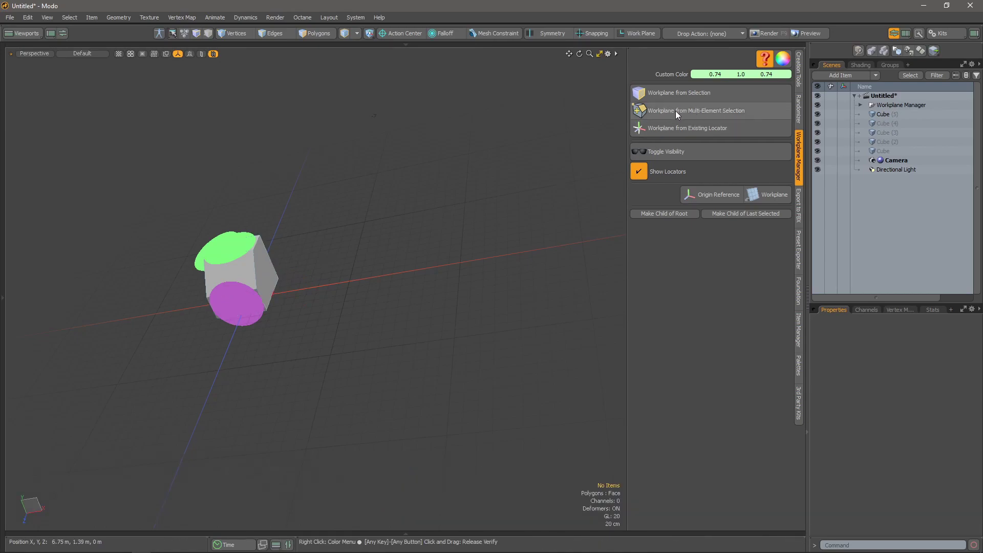
left_click(667, 121)
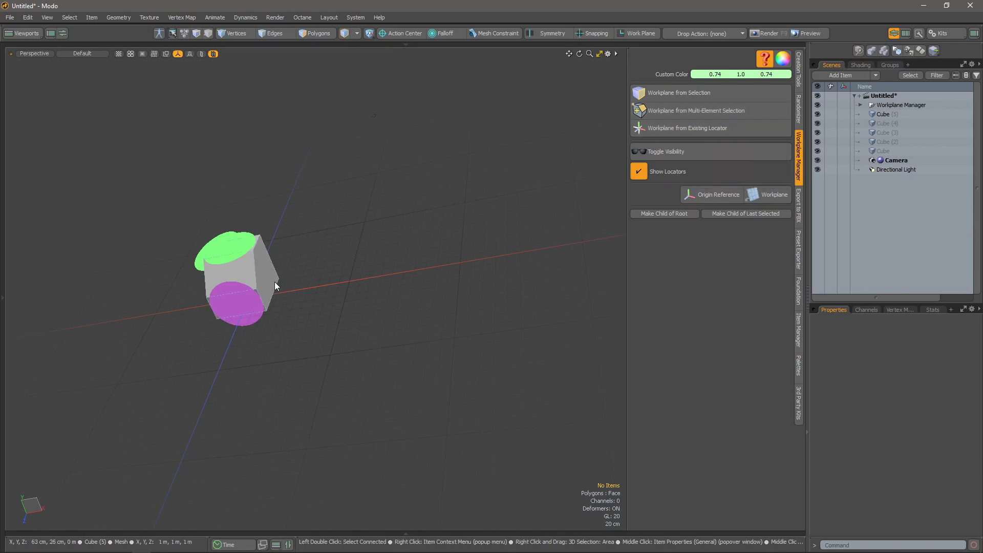
Create a workplane with the tooltip "2nd corner" from a multi-element selection of the cube's bottom corner vertex, adjoining edges and large side polygon
key("space")
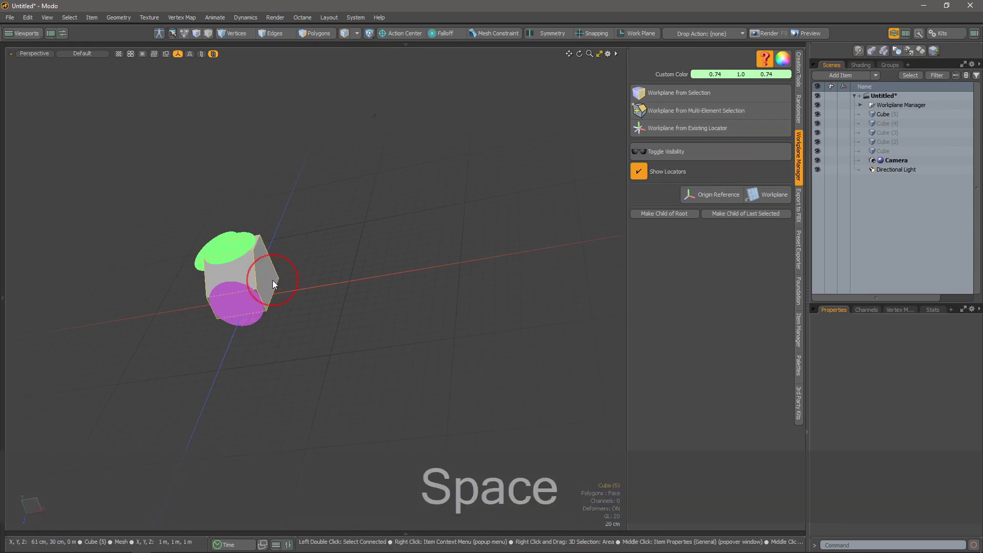
left_click(273, 281)
key("shift+space")
key("shift+space")
key("shift+space")
left_click(279, 278)
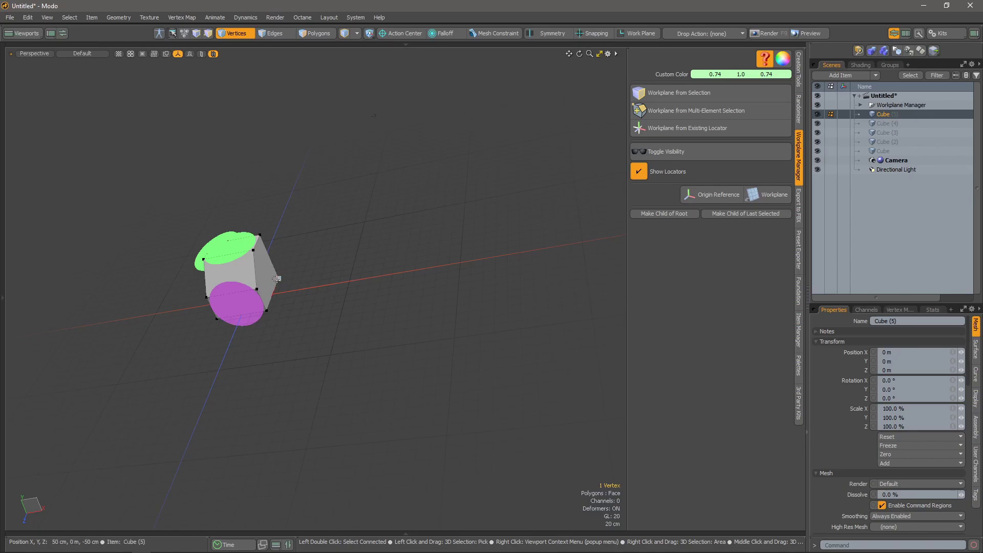
key("space")
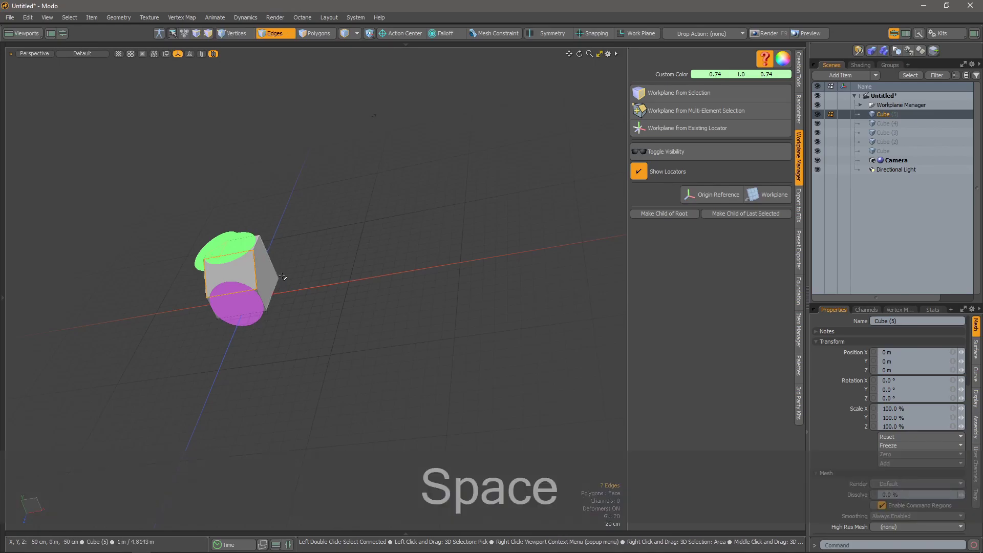
key("space")
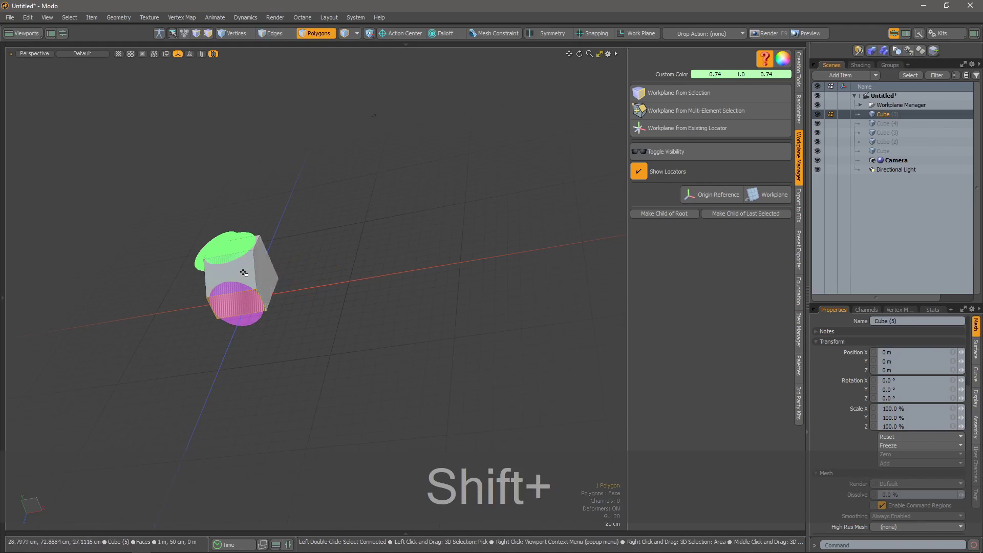
left_click(277, 269, "shift")
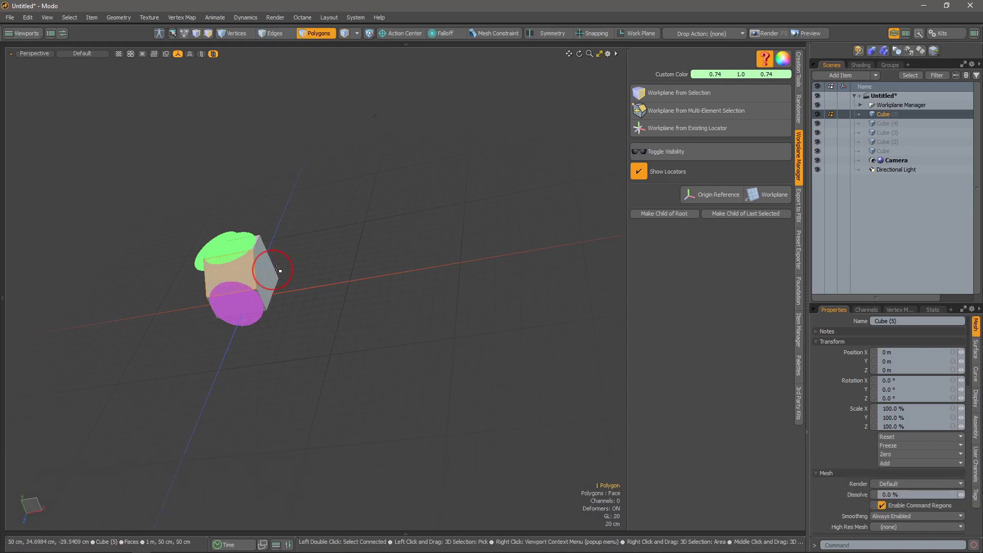
left_click(687, 111)
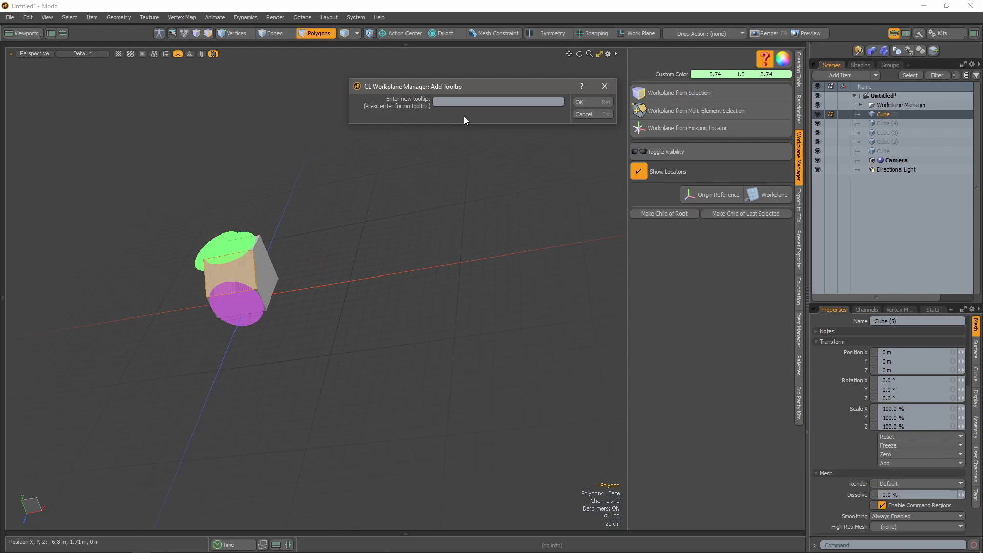
type("2nd corner")
key("Return")
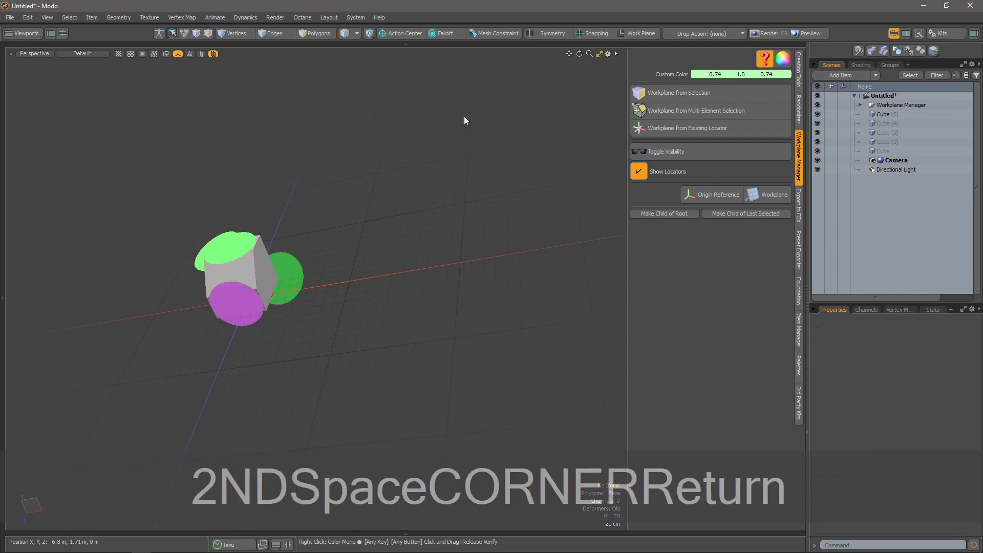
Activate the "2nd corner", "top" and "corner angle" workplanes one after another from their locators, and hide the workplanes
left_click_drag(377, 254, 356, 233, "alt")
left_click_drag(292, 219, 413, 266, "alt")
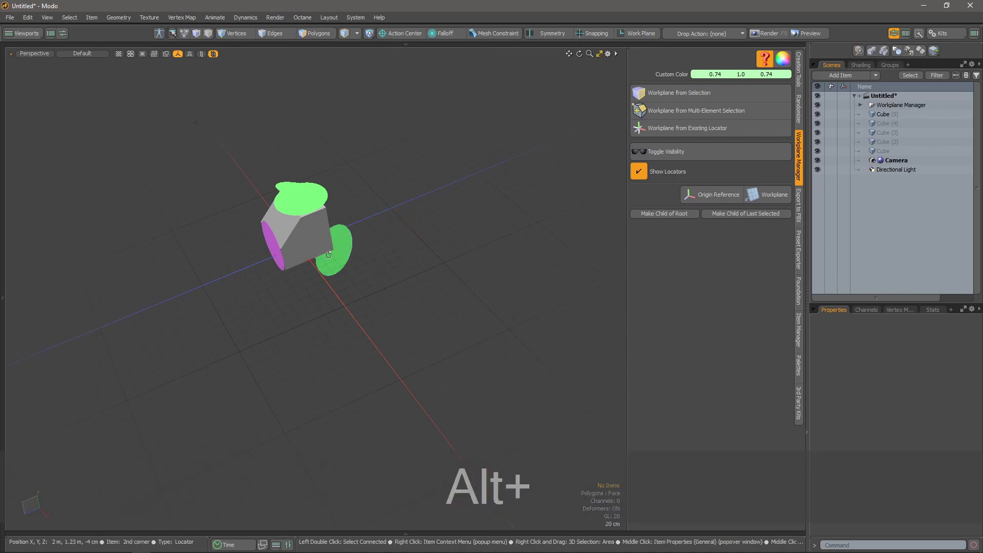
left_click_drag(334, 252, 325, 288, "alt")
key("shift+space")
key("shift+space")
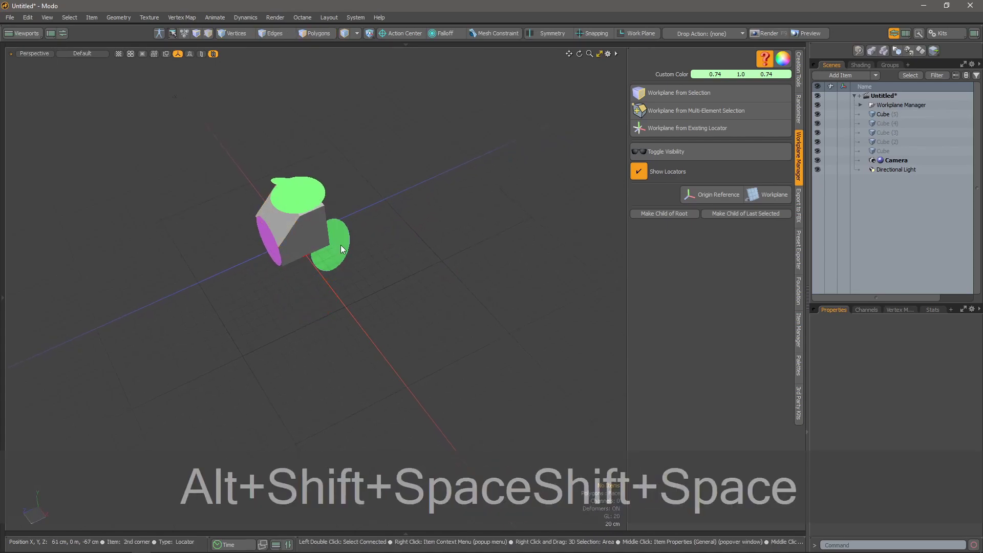
left_click(340, 245)
left_click_drag(343, 284, 322, 205, "alt")
left_click(314, 198)
left_click_drag(364, 276, 294, 320, "alt")
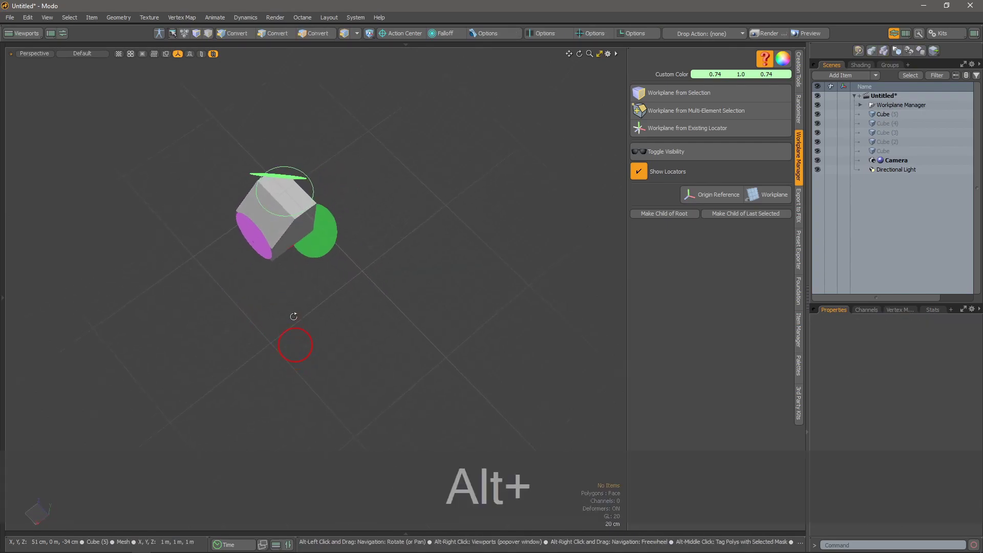
left_click(271, 176)
left_click_drag(271, 176, 230, 146, "alt")
left_click(660, 152)
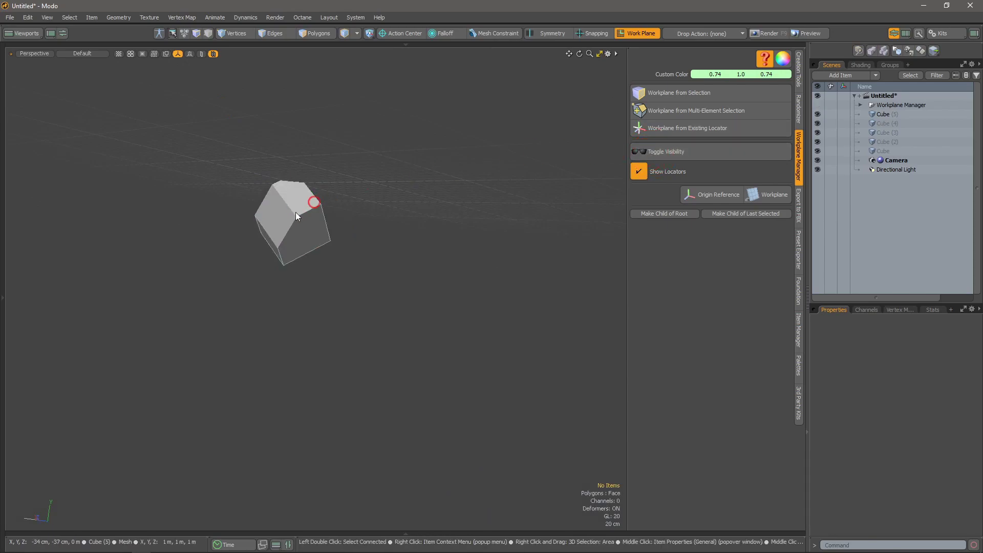
Select the cube's top polygon, set the action center to Selection, and lower the polygon with the Move tool
scroll(296, 202, "up", 5)
left_click_drag(303, 208, 286, 179, "alt")
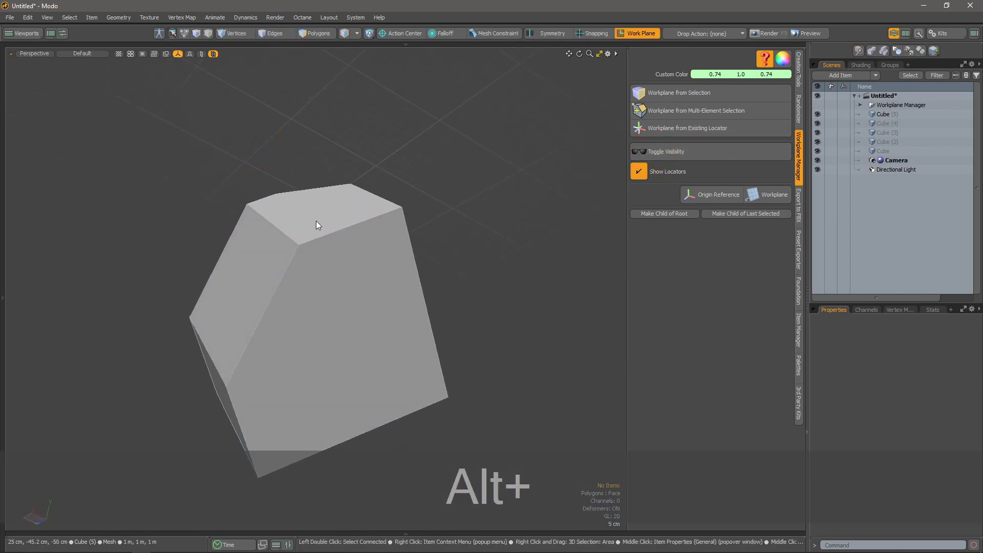
left_click(323, 220)
key("alt+shift+space")
key("w")
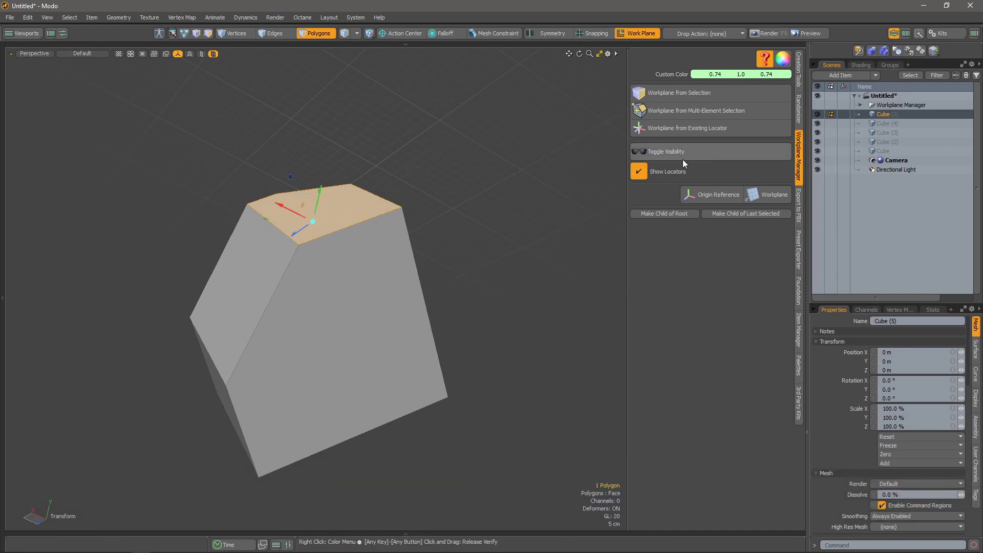
left_click_drag(307, 194, 575, 334, "alt")
key("alt+a")
left_click(276, 255)
key("alt+space")
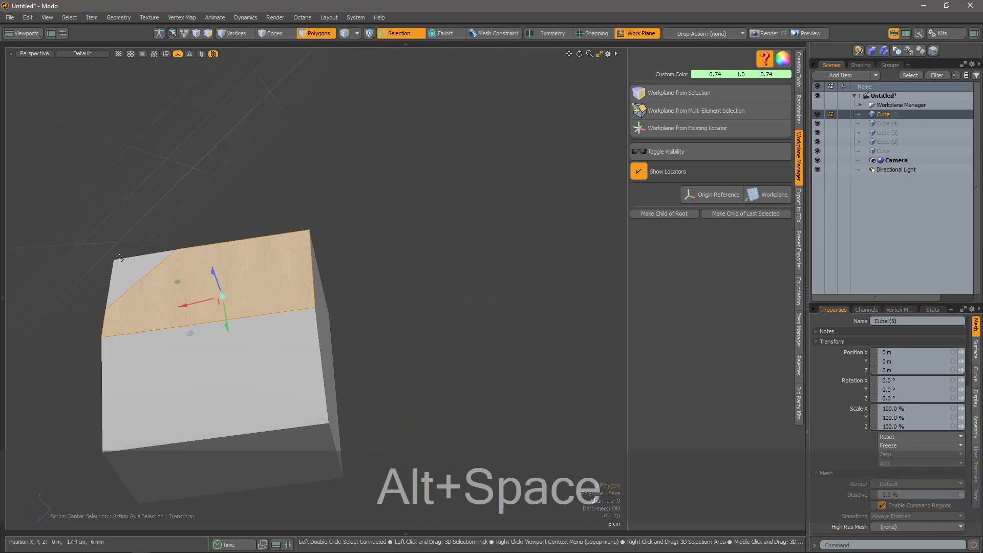
Select the outer vertex of the cube's slanted corner polygon and check its Move handle orientation from several angles
key("space")
key("space")
left_click(116, 259)
key("w")
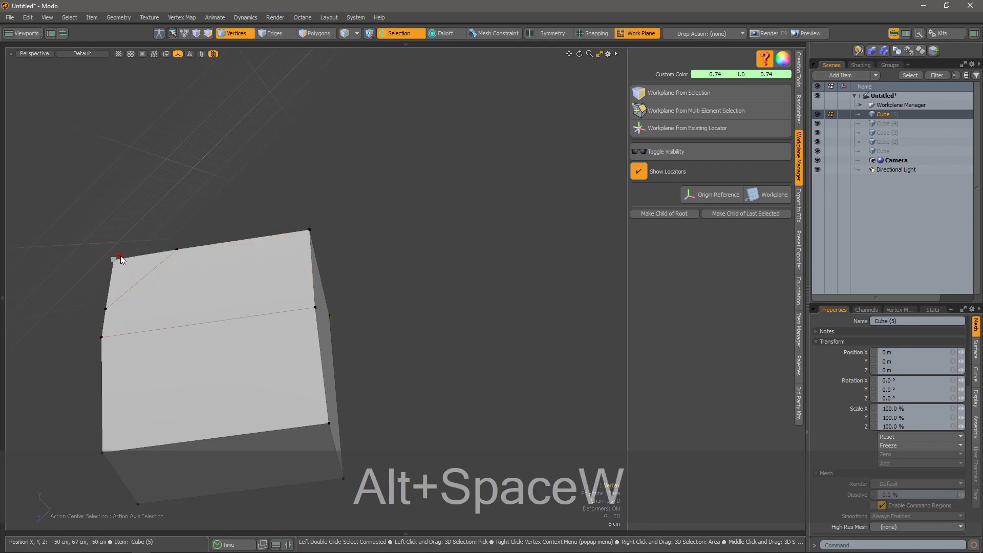
left_click_drag(119, 317, 44, 233, "alt")
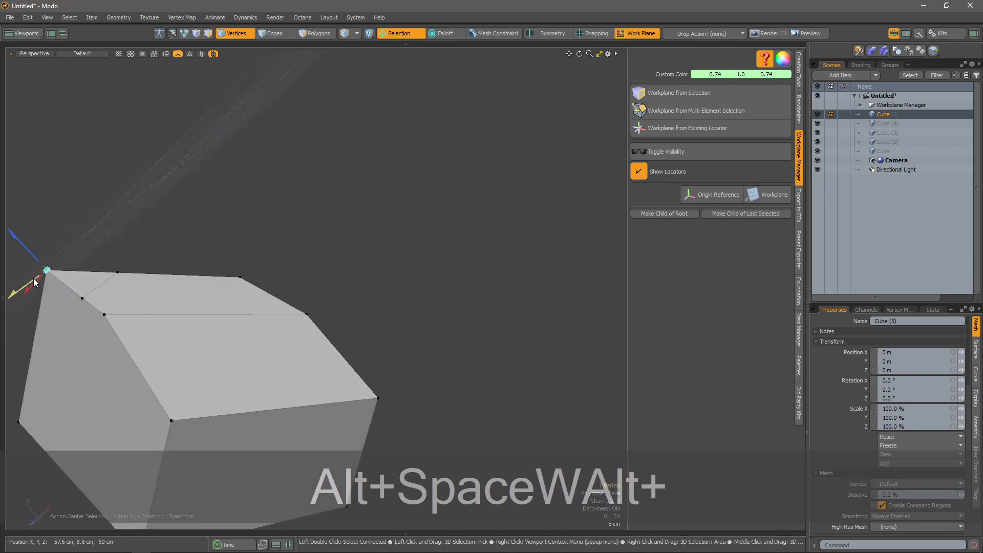
left_click_drag(22, 300, 215, 300, "alt")
key("alt+space")
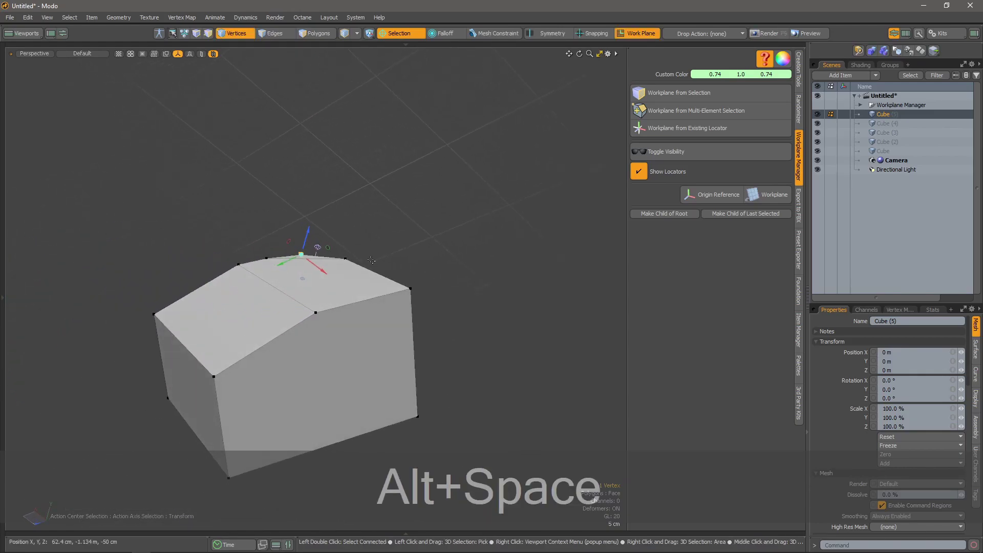
Move a top corner vertex of the cube downward with the Move tool and clear the vertex selection
scroll(314, 263, "down", 5, "alt")
left_click_drag(349, 261, 346, 221, "alt")
scroll(339, 225, "up", 5, "alt")
left_click(349, 233)
key("w")
left_click_drag(345, 214, 346, 256)
left_click_drag(314, 297, 370, 245, "alt")
key("alt+space")
left_click_drag(361, 312, 307, 351, "alt")
scroll(335, 280, "down", 5)
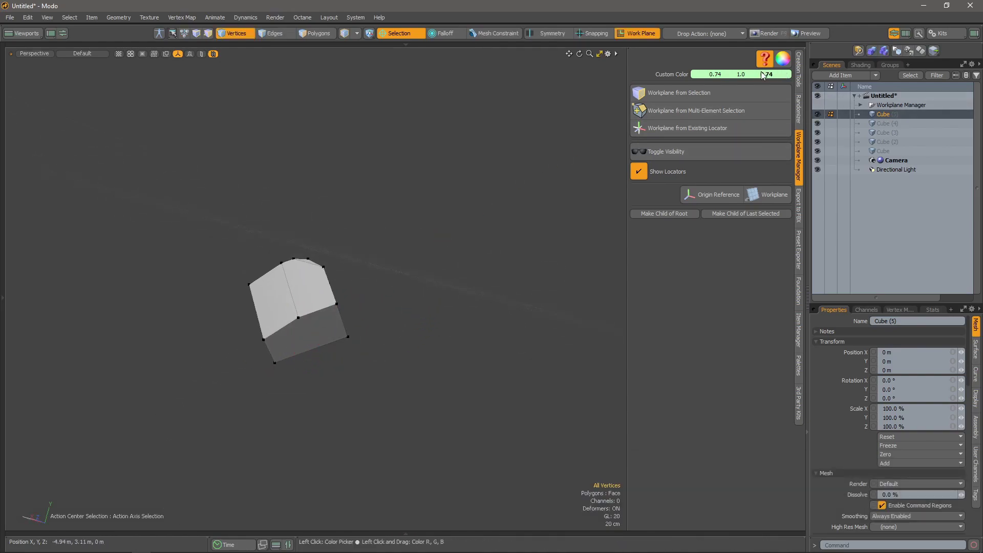
Show the workplanes again and examine their placement around the cube
left_click(647, 152)
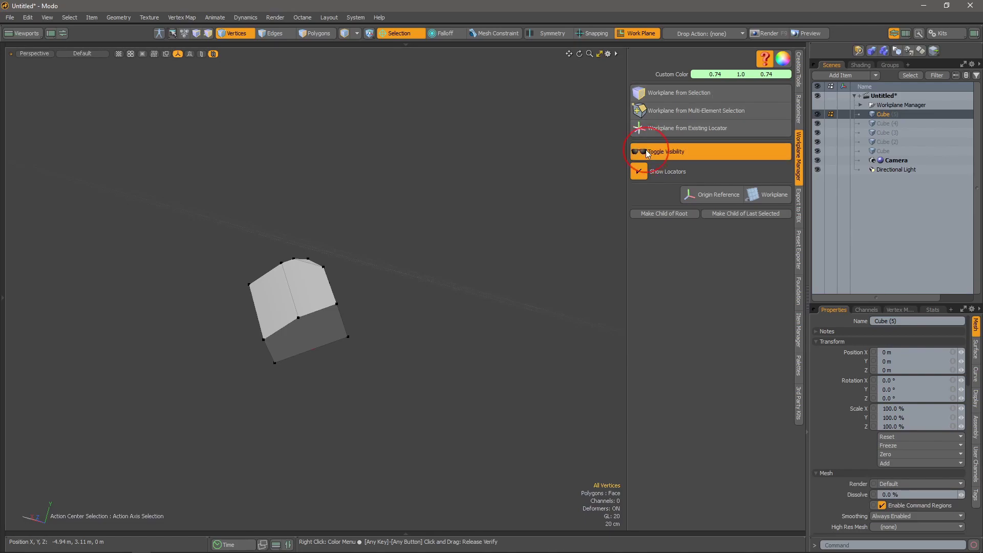
left_click_drag(320, 321, 264, 336, "alt")
key("alt+space")
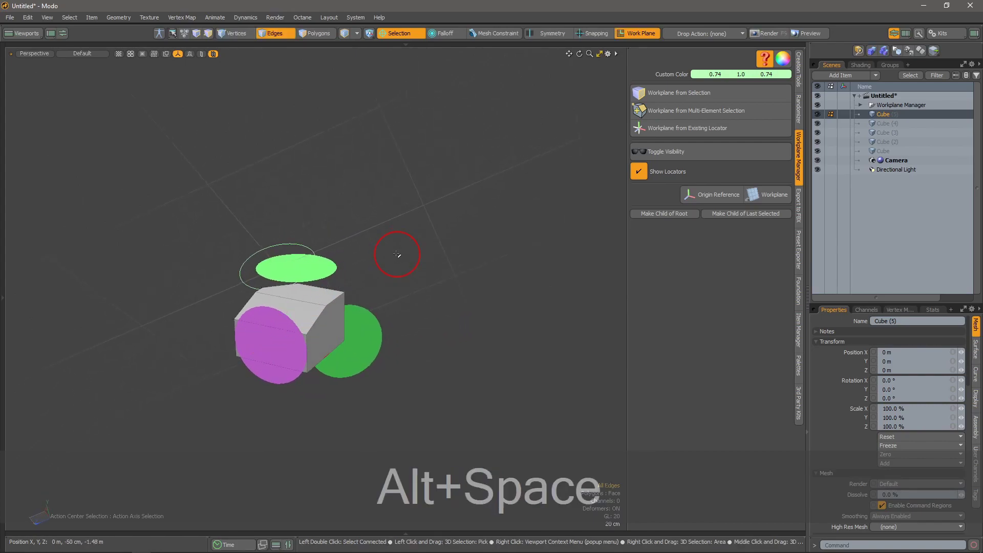
left_click_drag(391, 318, 285, 319, "alt")
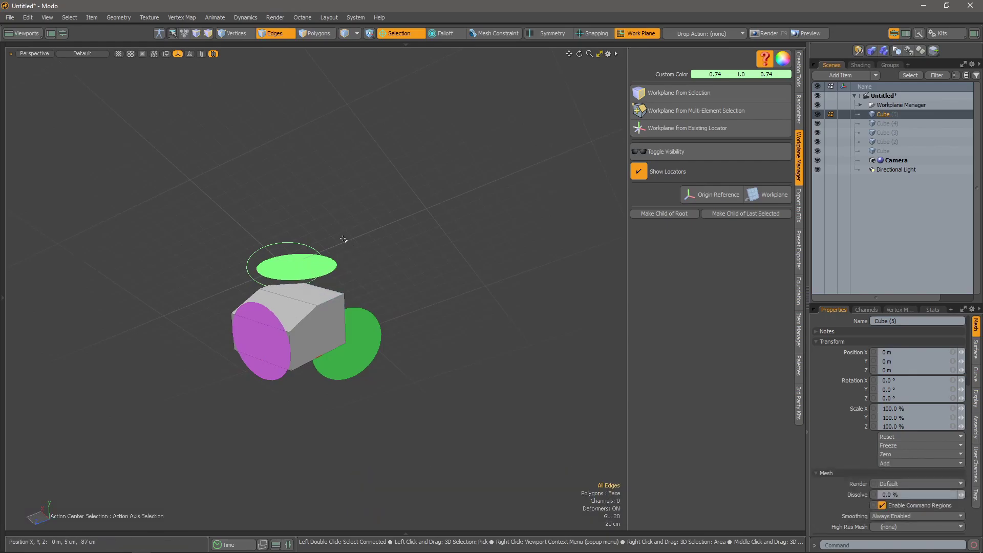
scroll(343, 240, "down", 2)
left_click_drag(318, 247, 415, 295, "alt")
Create a new unit cube mesh on the active "corner angle" workplane, with the existing cube deselected
left_click(798, 66)
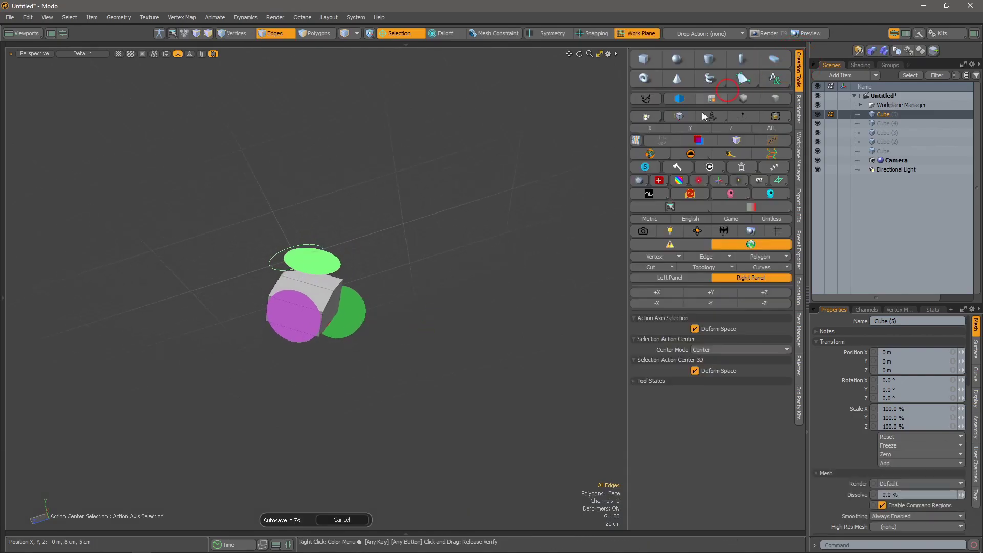
key("shift+space")
left_click_drag(333, 272, 453, 292, "alt")
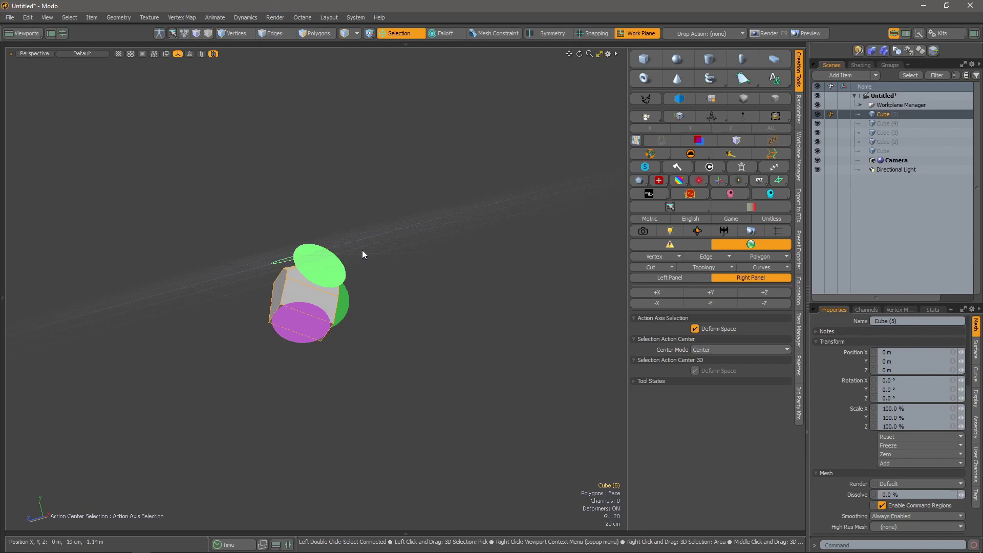
left_click(350, 264)
left_click_drag(291, 246, 464, 232, "alt")
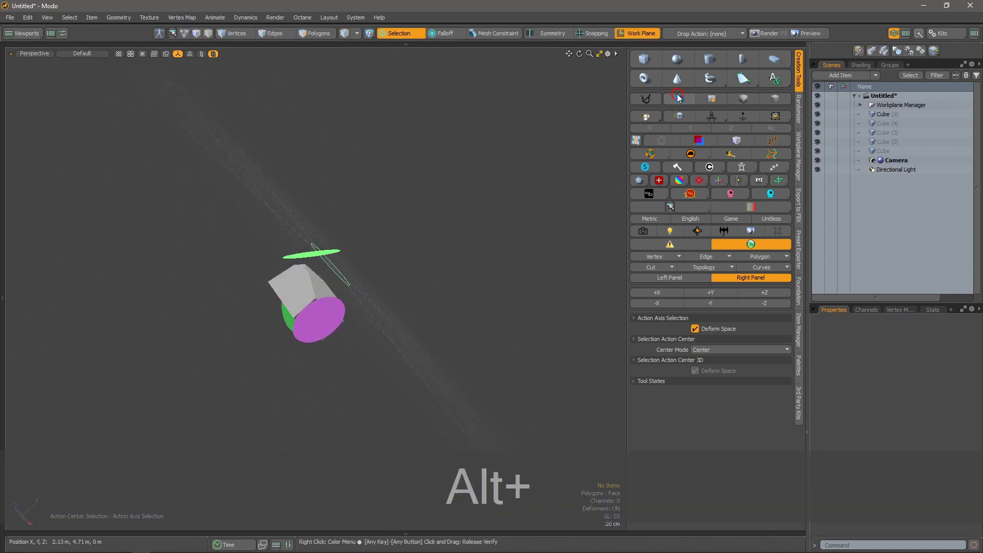
left_click(648, 61, "alt+shift")
left_click_drag(340, 225, 333, 287, "alt")
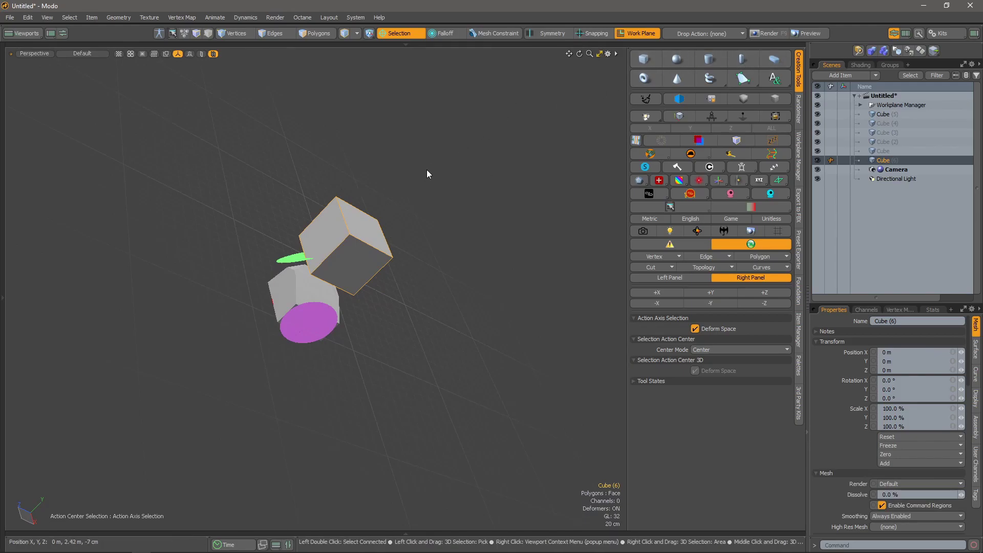
left_click_drag(445, 185, 422, 196, "alt")
left_click_drag(350, 280, 310, 300, "alt")
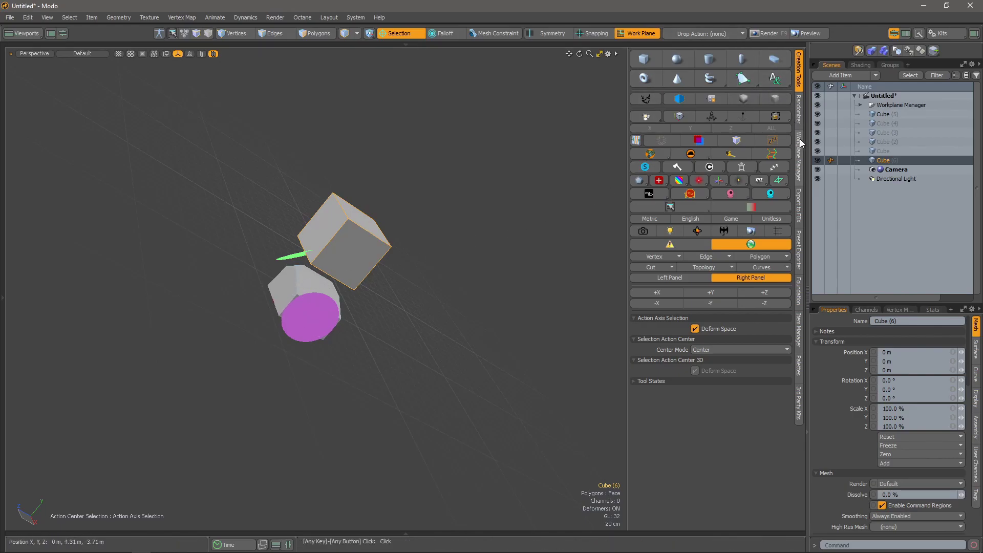
Open the preset browser below the viewport and place the Husk Table preset on a side face of the new cube
left_click(798, 156)
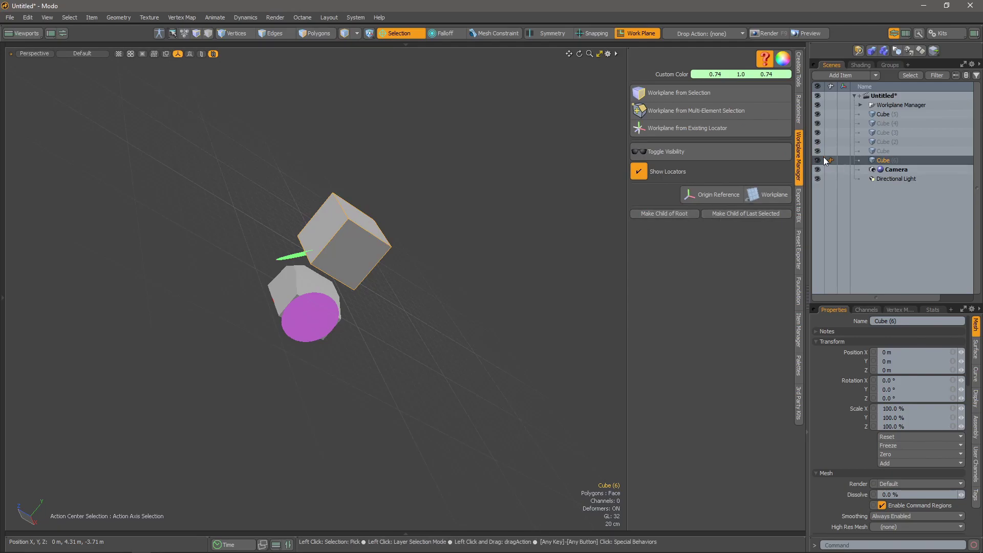
left_click(303, 533)
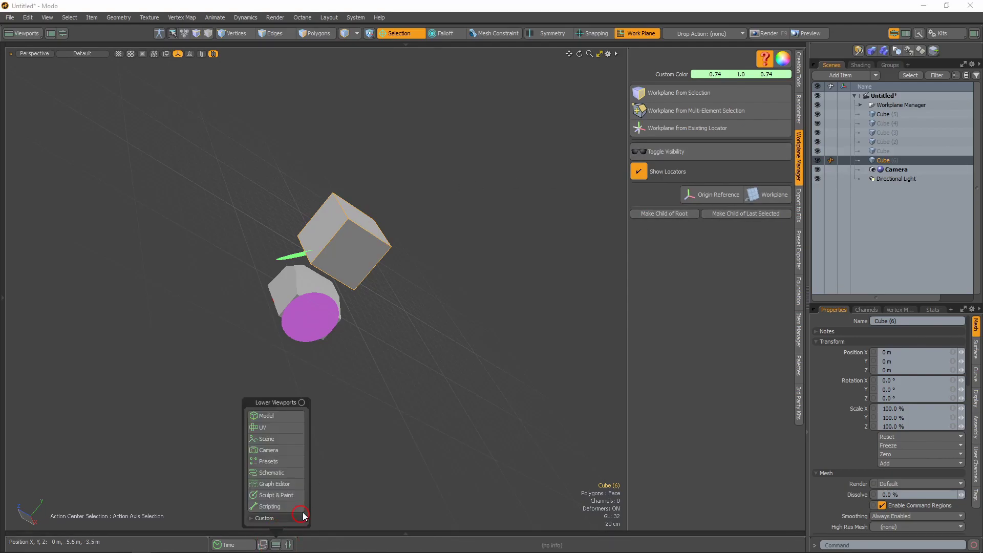
left_click(260, 522)
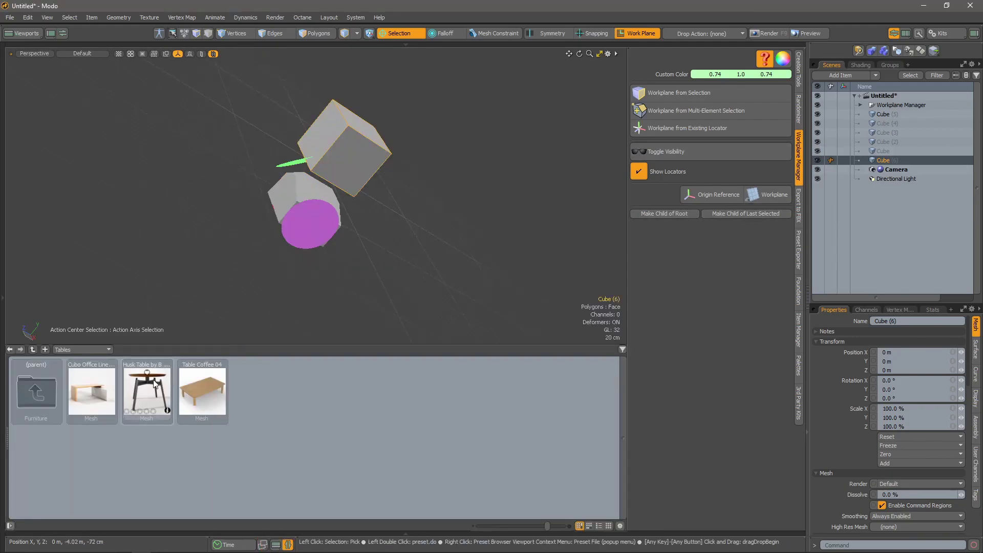
left_click_drag(150, 387, 314, 229)
scroll(240, 250, "down", 3)
left_click_drag(300, 292, 302, 251, "alt")
scroll(302, 250, "up", 3)
scroll(302, 248, "up", 2)
Place a second Husk Table preset on the "front" workplane and expand the Workplane Manager hierarchy down to that table
left_click_drag(142, 390, 383, 244)
left_click(379, 274)
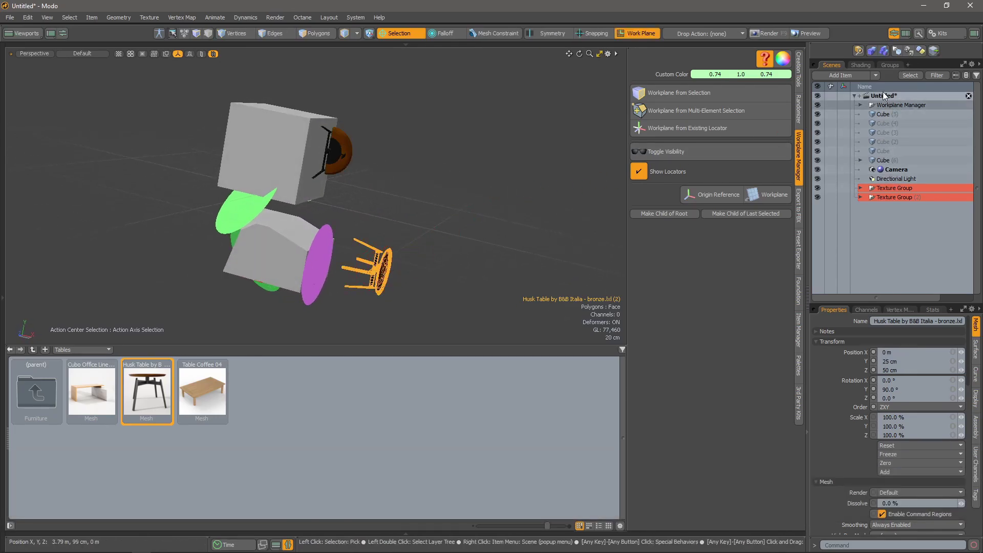
left_click(860, 104)
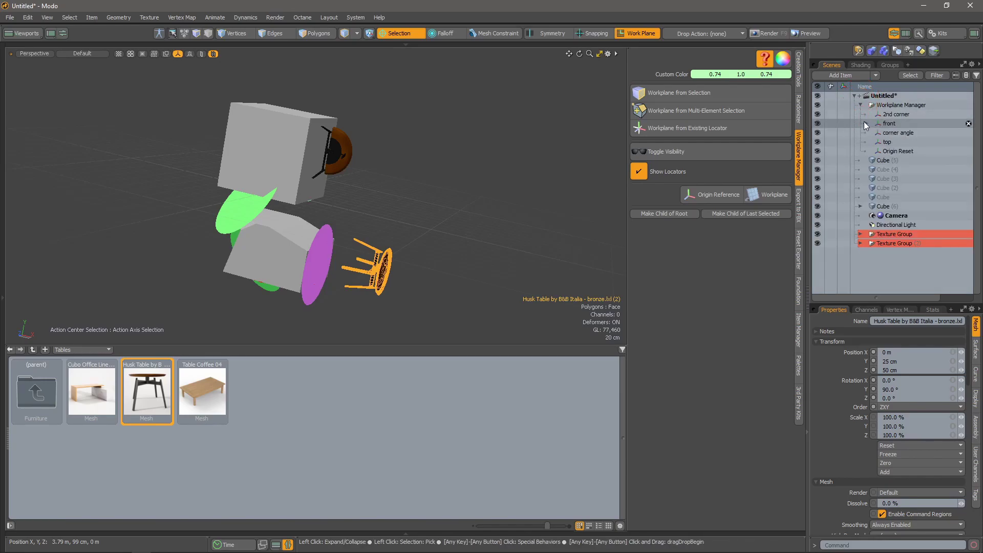
left_click(890, 124)
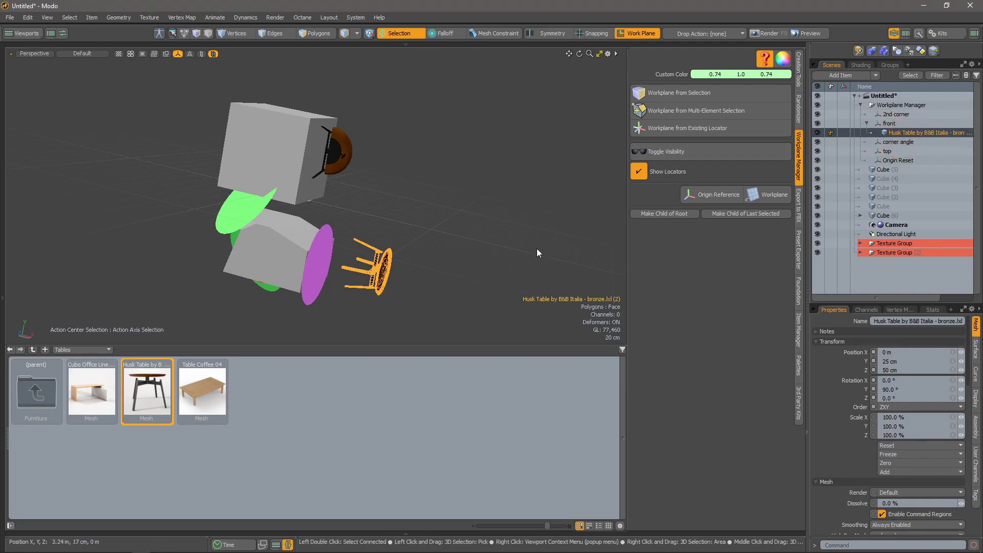
Close the preset browser and make the selected Husk Table a child of the Workplane Manager's root
left_click(287, 544)
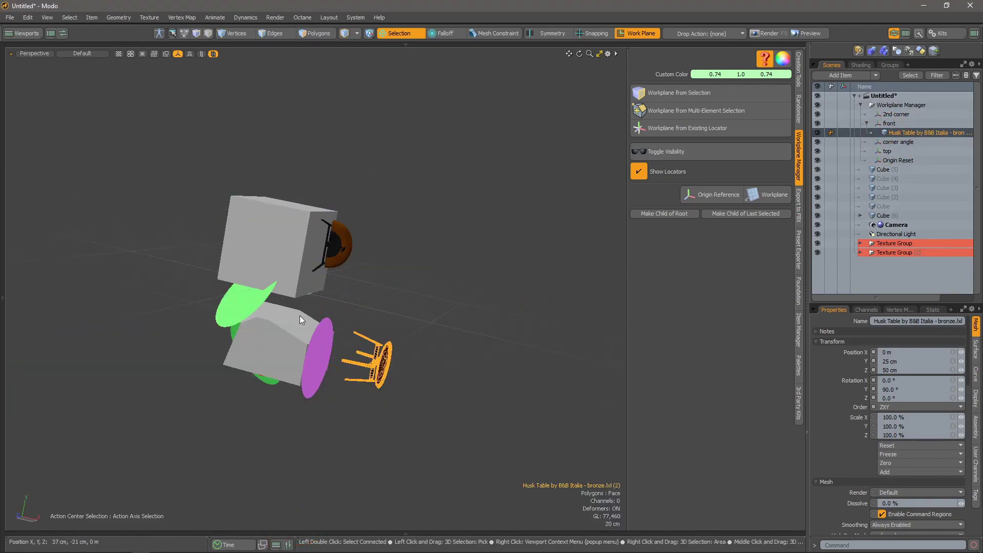
mouse_move(310, 353)
left_mouse_down("alt")
mouse_move(293, 299)
mouse_move(308, 364)
left_mouse_up("alt")
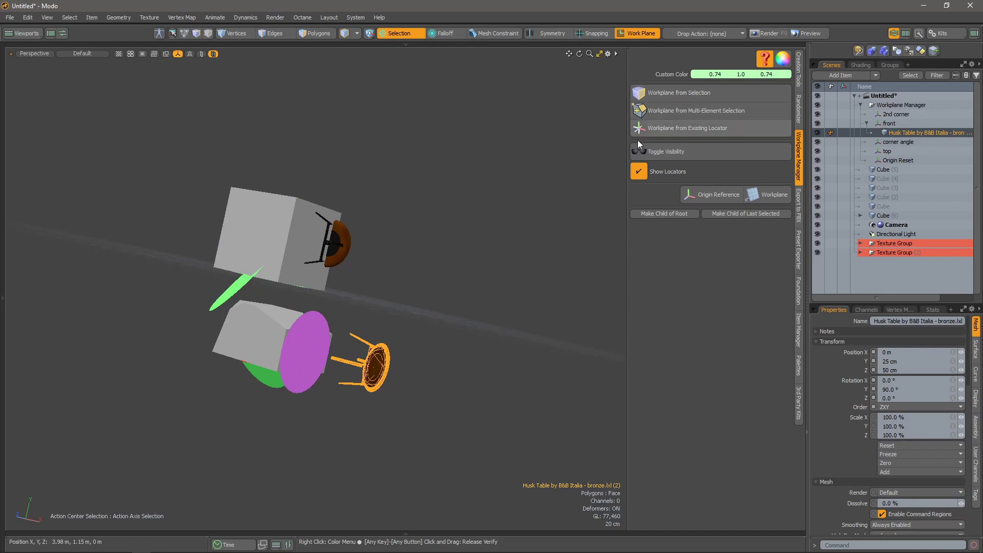
left_click(661, 213)
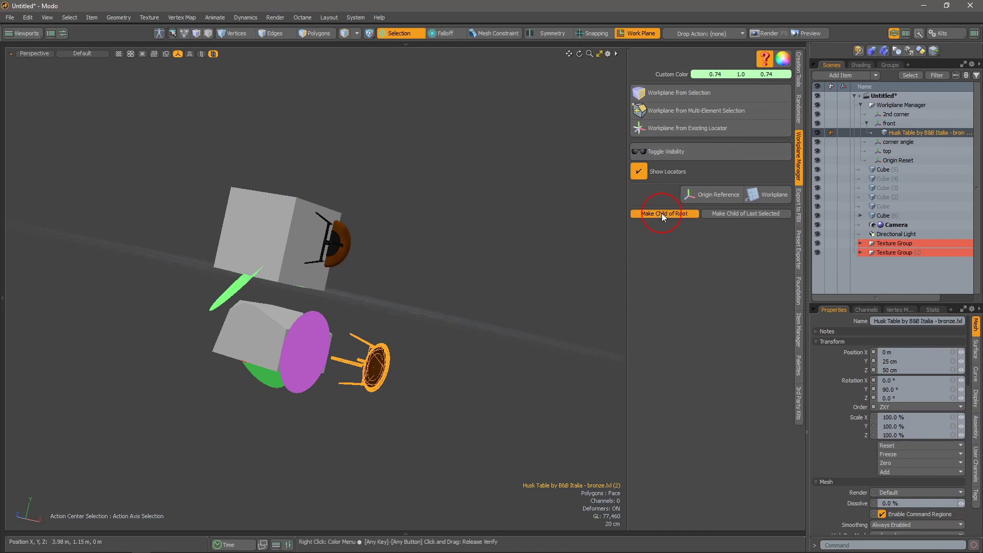
left_click_drag(411, 357, 261, 282, "alt")
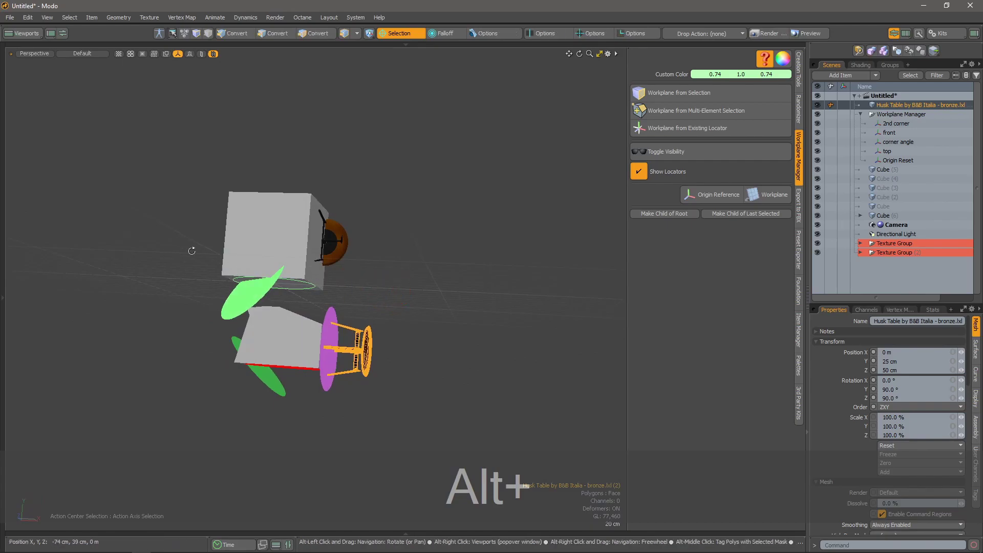
left_click_drag(184, 251, 240, 307, "alt")
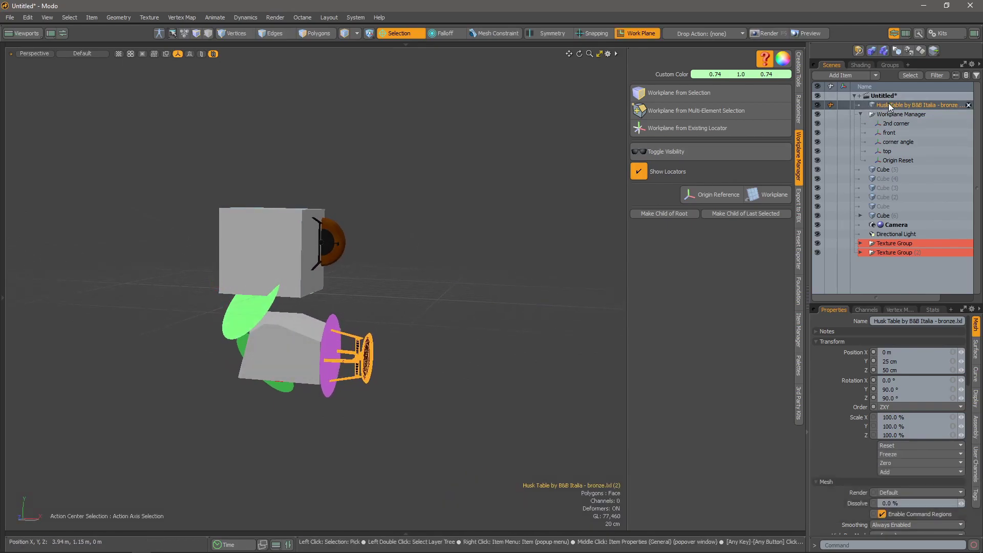
left_click_drag(462, 267, 417, 293, "alt")
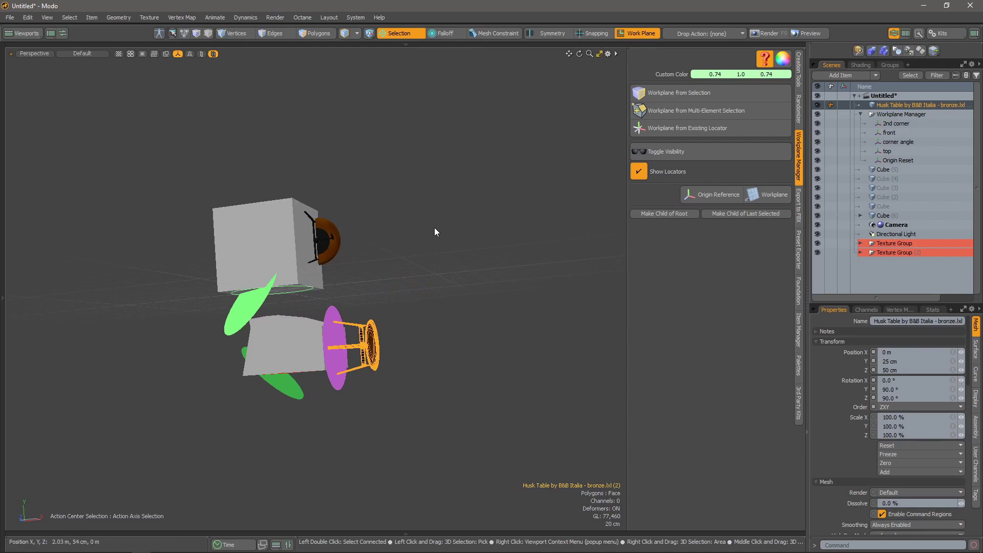
left_click_drag(362, 239, 145, 320, "alt")
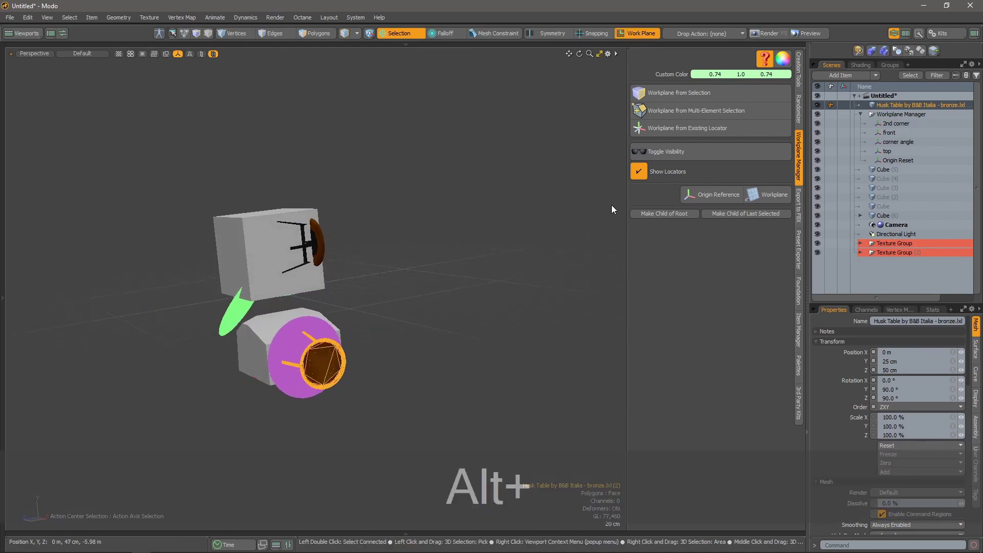
left_click_drag(404, 268, 391, 307, "alt")
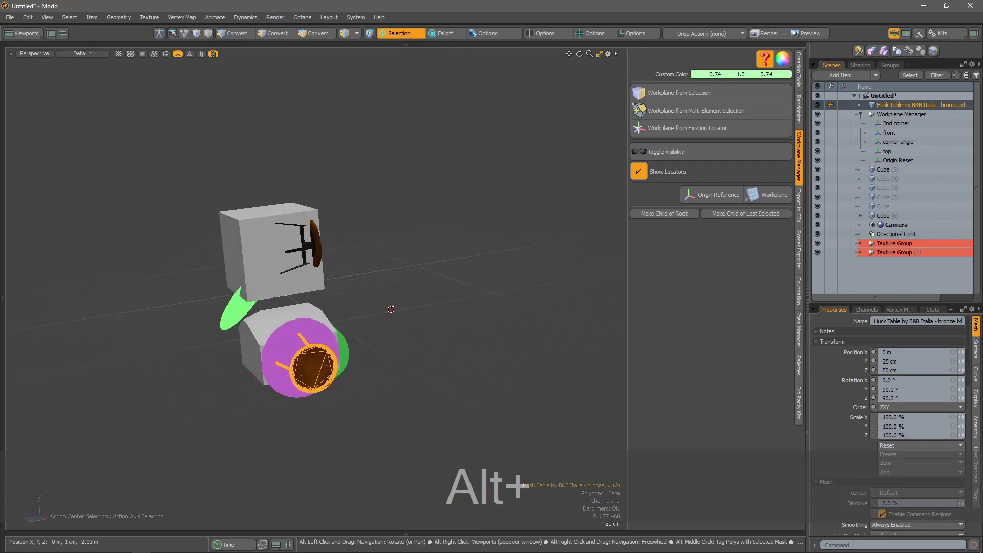
left_click(800, 202)
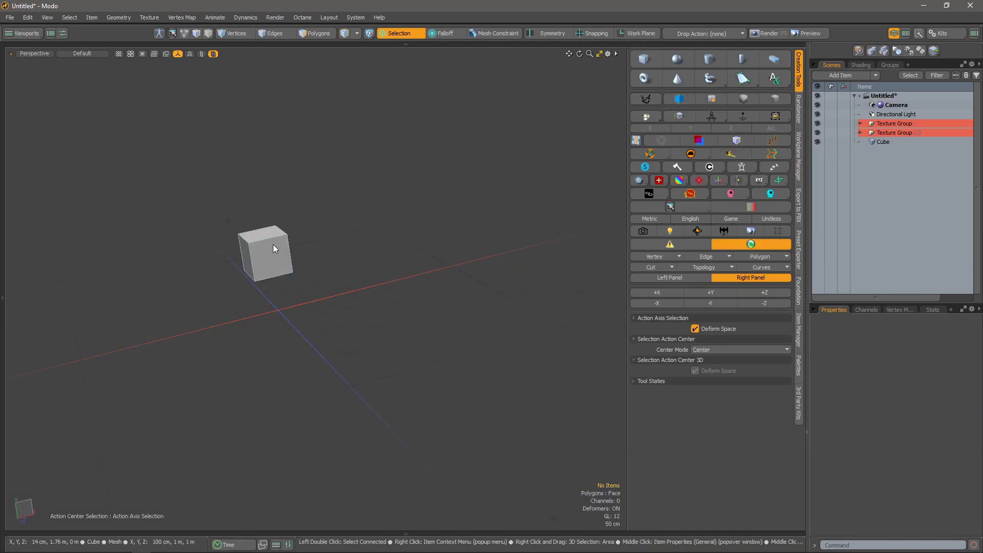
Align the workplane to the cube's top face and reset it to the default with the face deselected
left_click(262, 234)
key("shift+space")
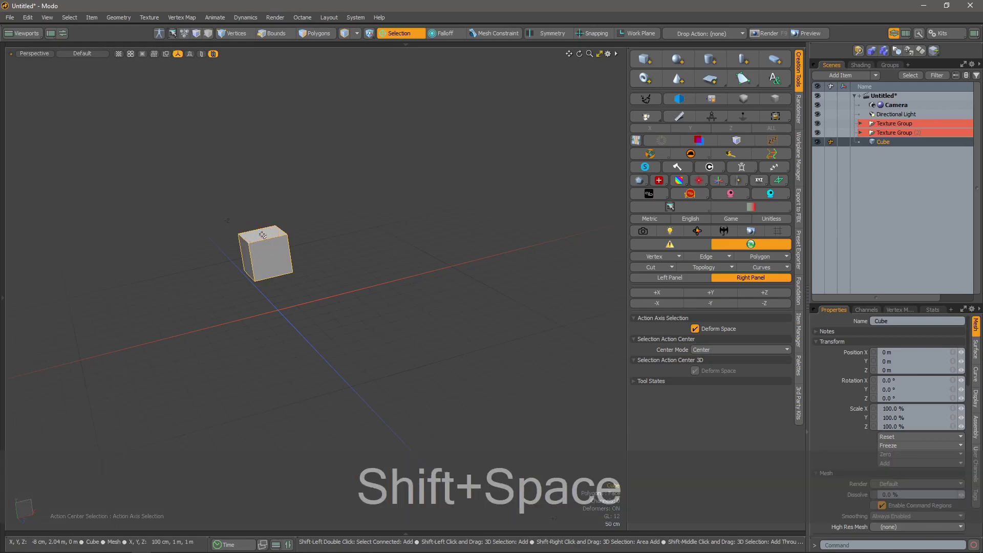
left_click(263, 235)
left_click_drag(237, 263, 285, 311, "alt")
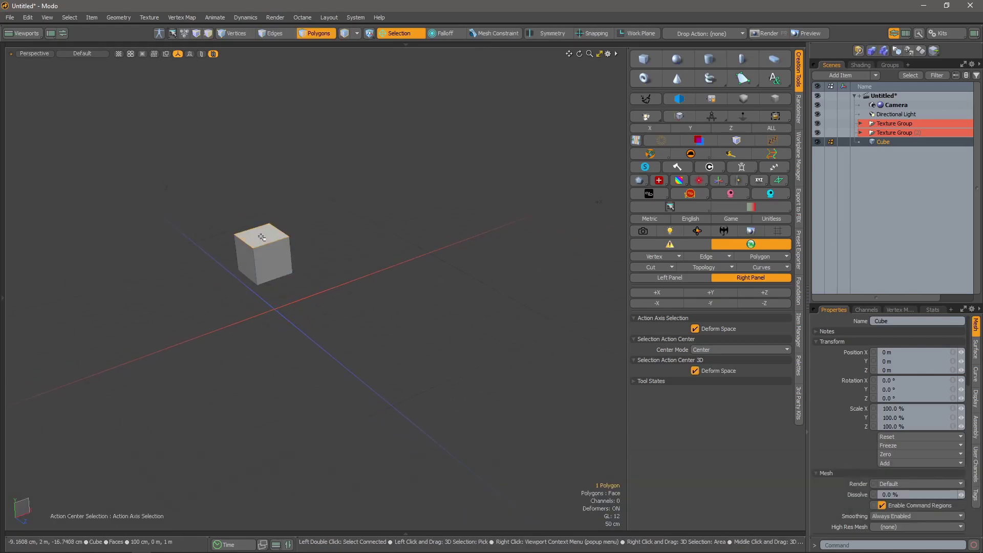
scroll(262, 239, "up", 5)
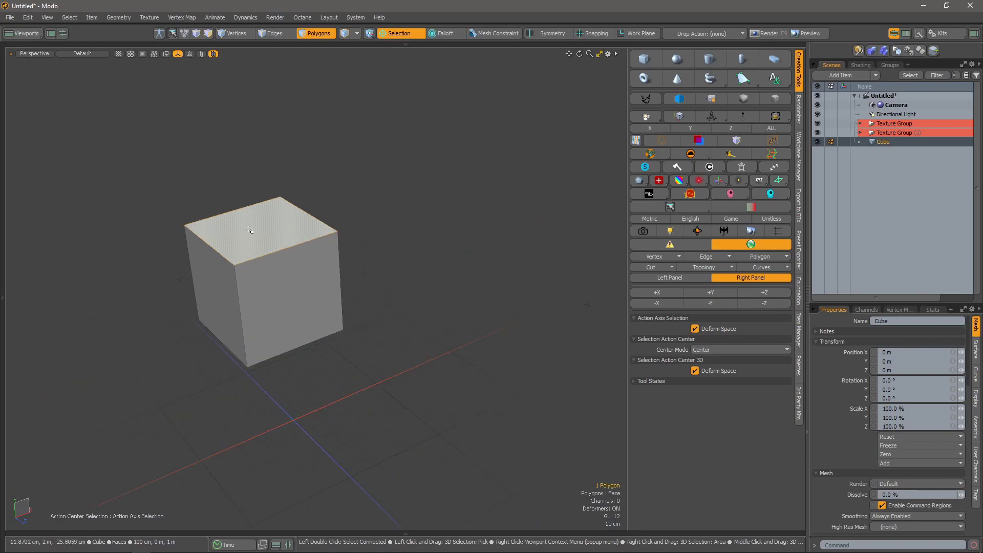
mouse_move(266, 256)
left_mouse_down("alt")
mouse_move(193, 314)
mouse_move(276, 272)
left_mouse_up("alt")
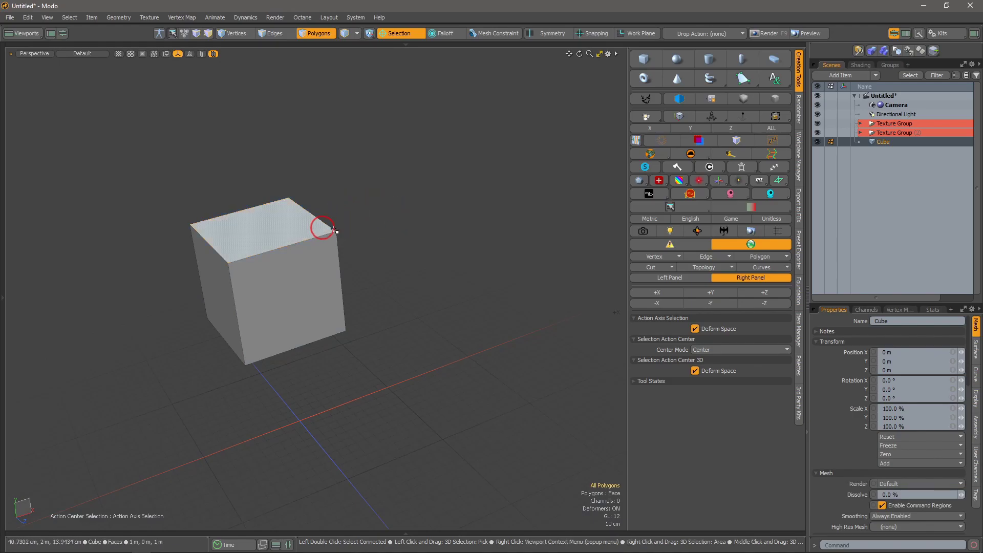
key("q")
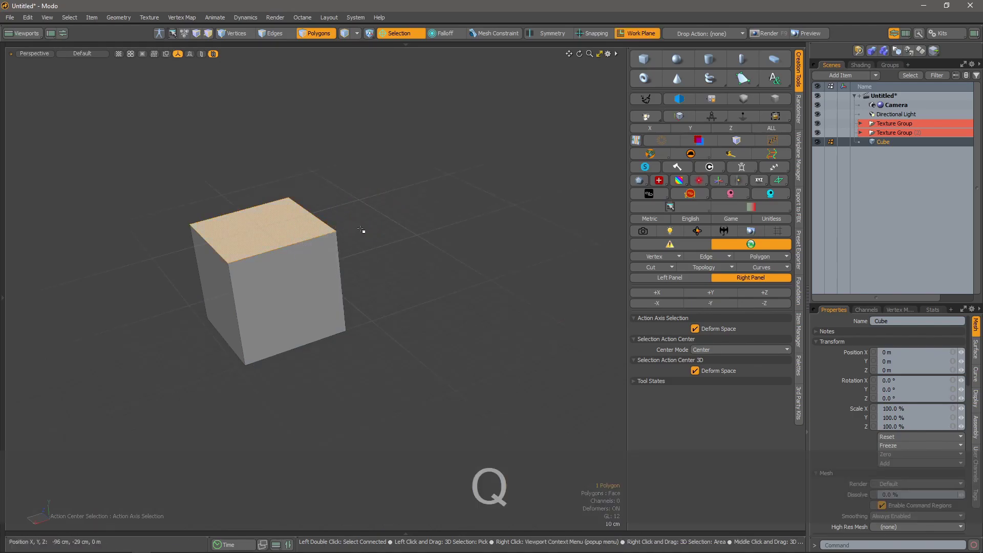
key("q")
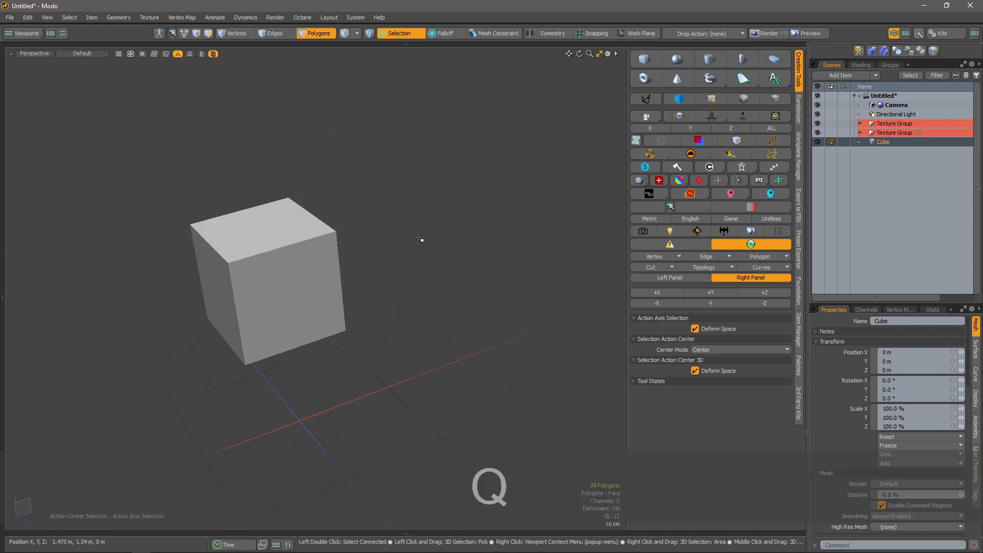
Show the cube's center and open the Export to FBX settings, ending in item selection mode
left_click_drag(287, 307, 299, 356, "alt")
scroll(277, 306, "down", 4)
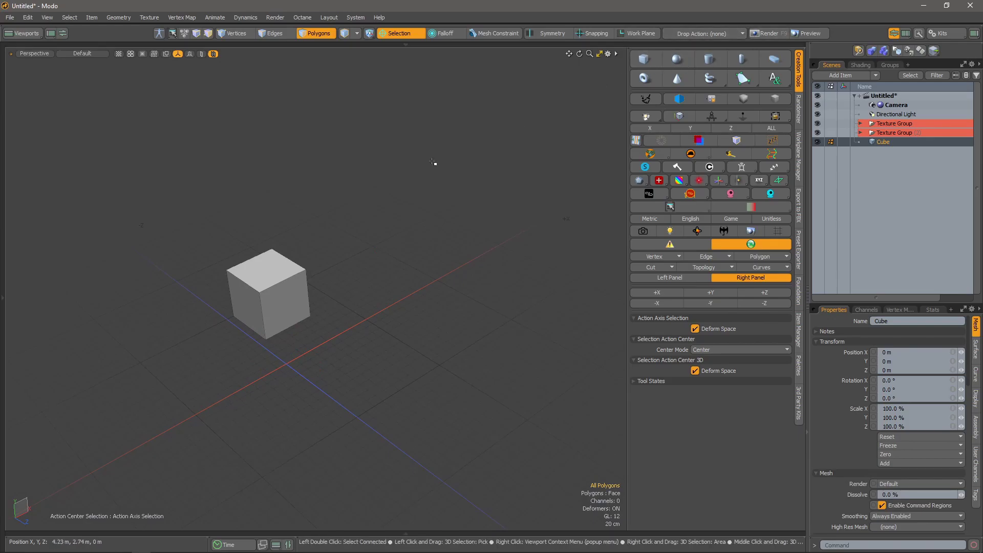
left_click_drag(318, 273, 275, 357, "alt")
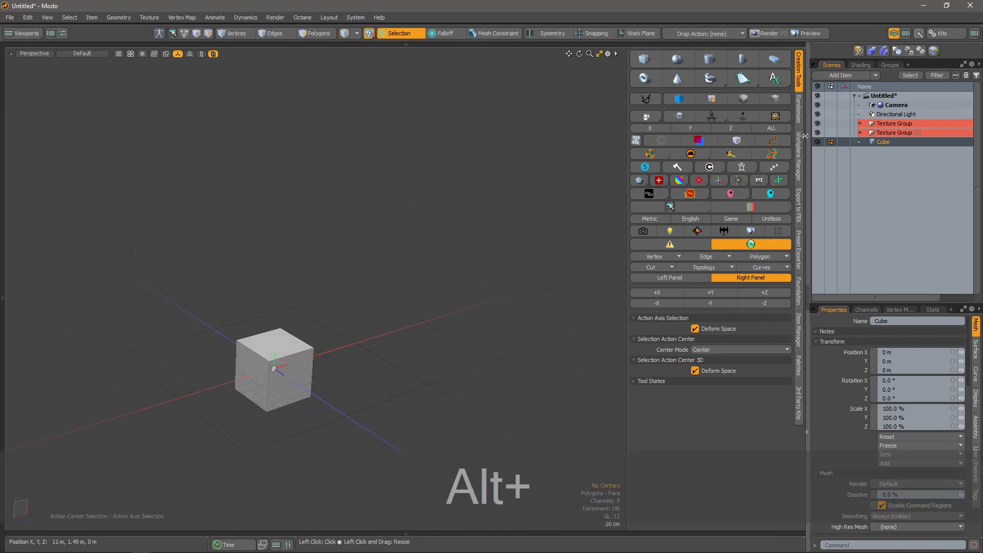
left_click(797, 210)
left_click_drag(354, 334, 299, 336, "alt")
key("5")
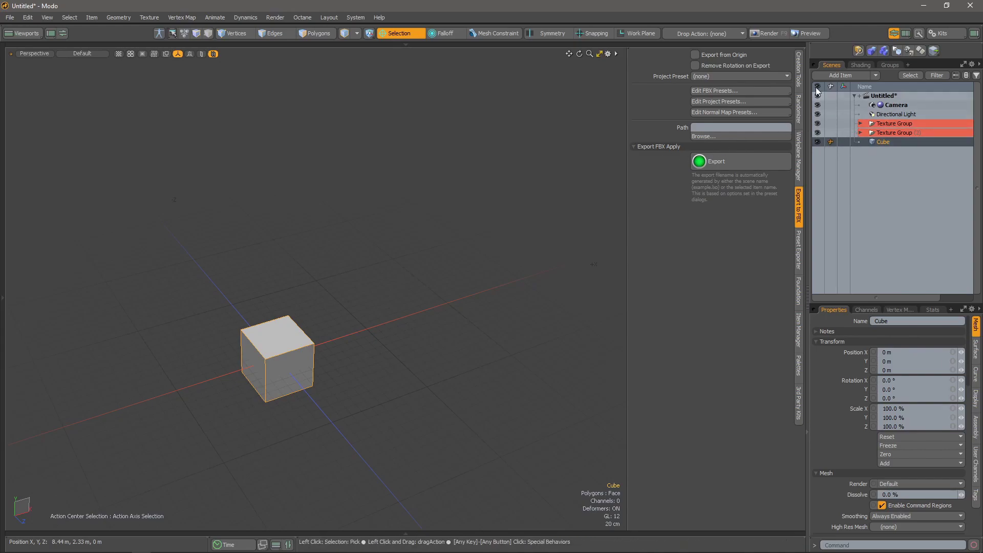
Add a unit capsule as a new mesh item from the creation tools
left_click(798, 69)
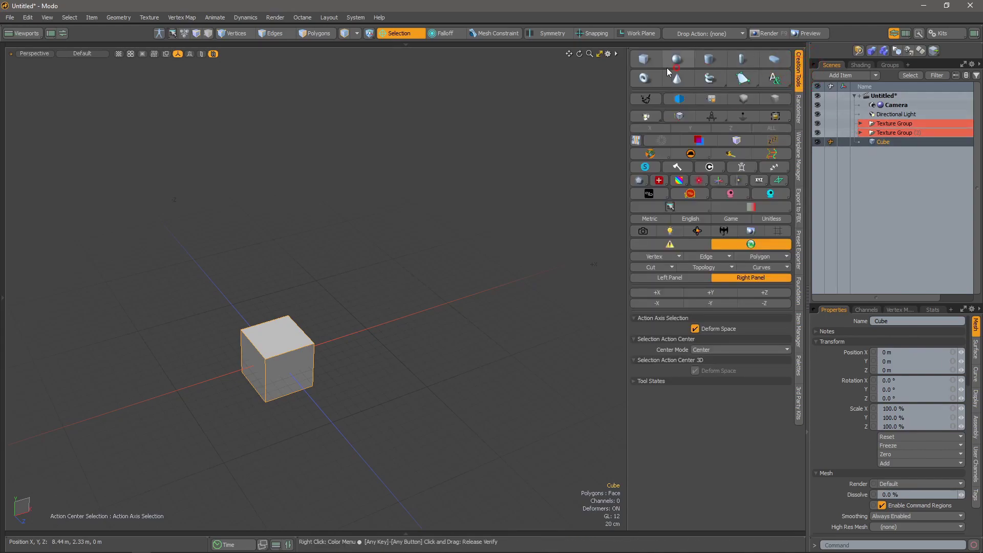
key("shift")
left_click(742, 62, "shift")
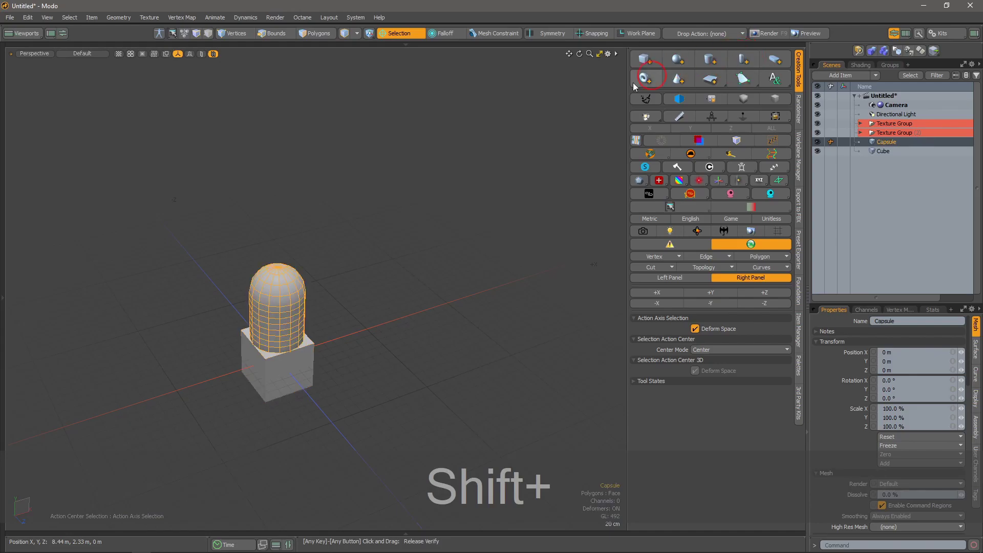
Move the capsule to about X -2.6 m, Z -3.9 m and rotate it about 60.5° around Z
left_click_drag(314, 395, 421, 367, "alt+shift")
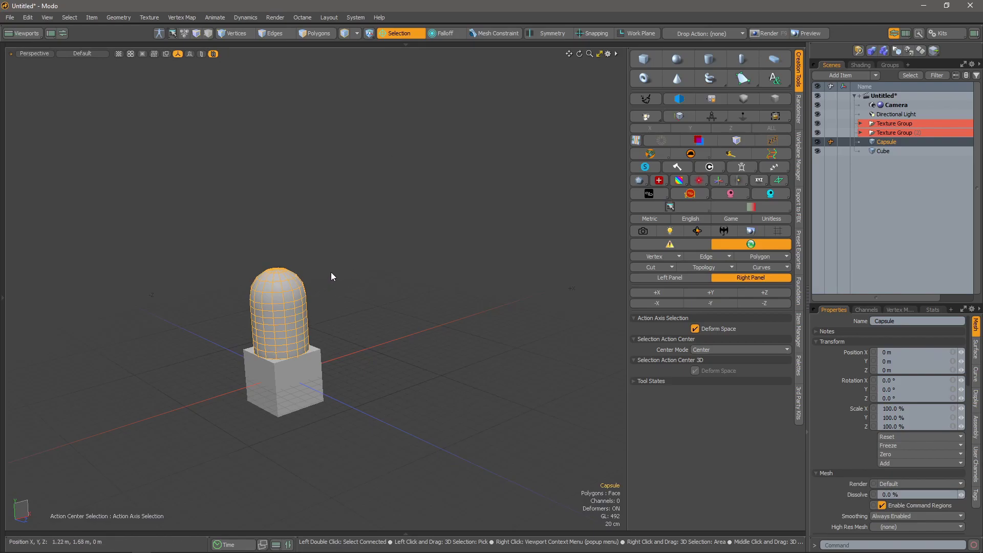
left_click_drag(325, 333, 222, 323, "alt")
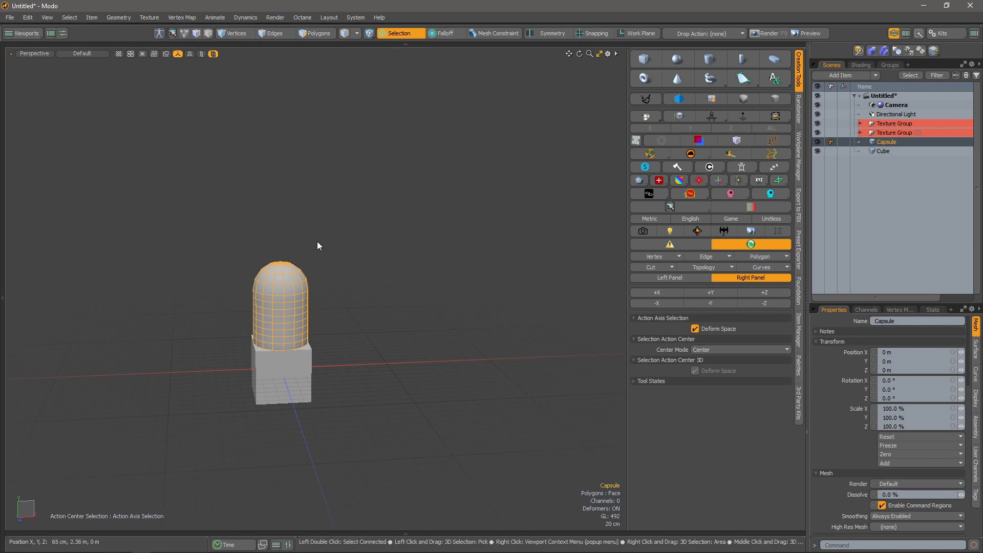
left_click_drag(335, 372, 318, 336, "alt")
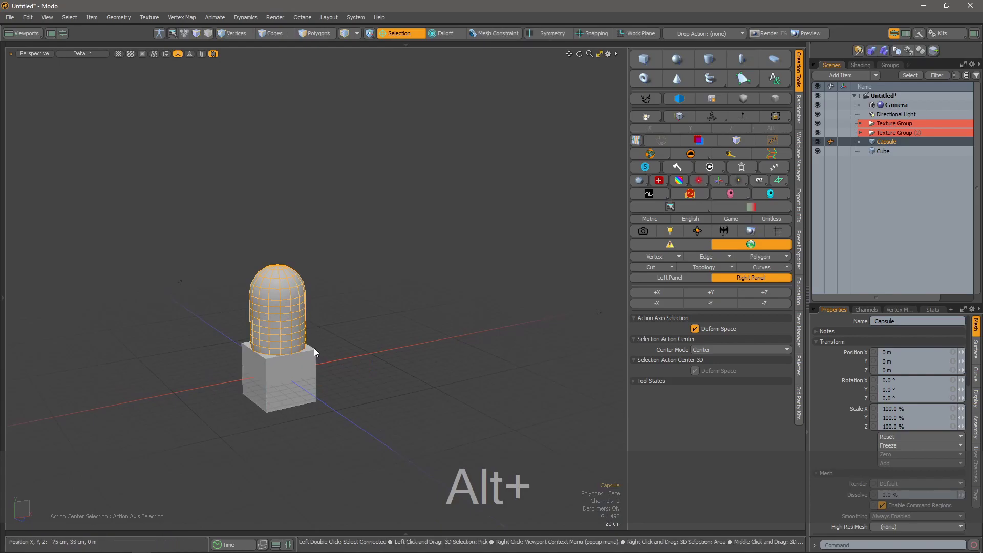
key("alt+w")
left_click_drag(331, 378, 124, 340)
key("e")
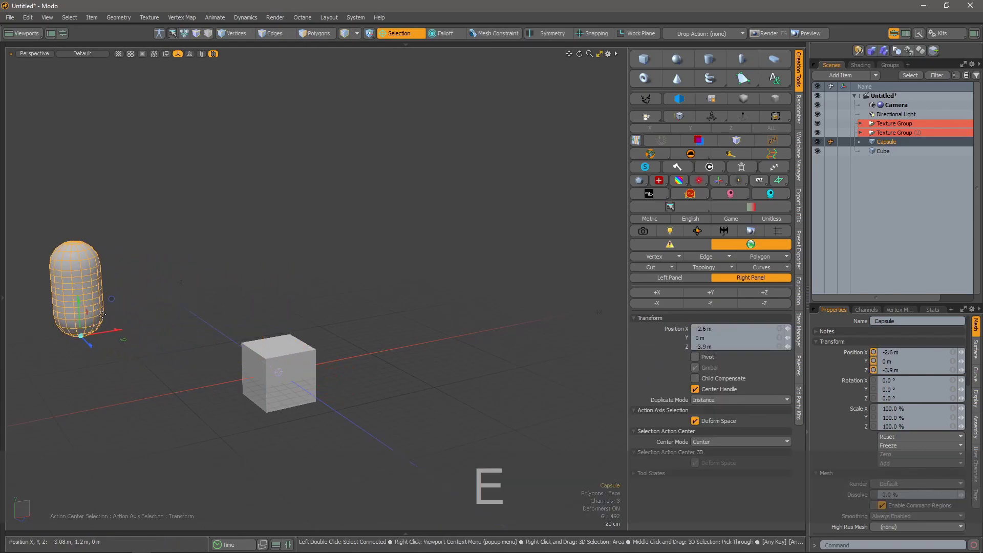
left_click_drag(104, 300, 45, 316)
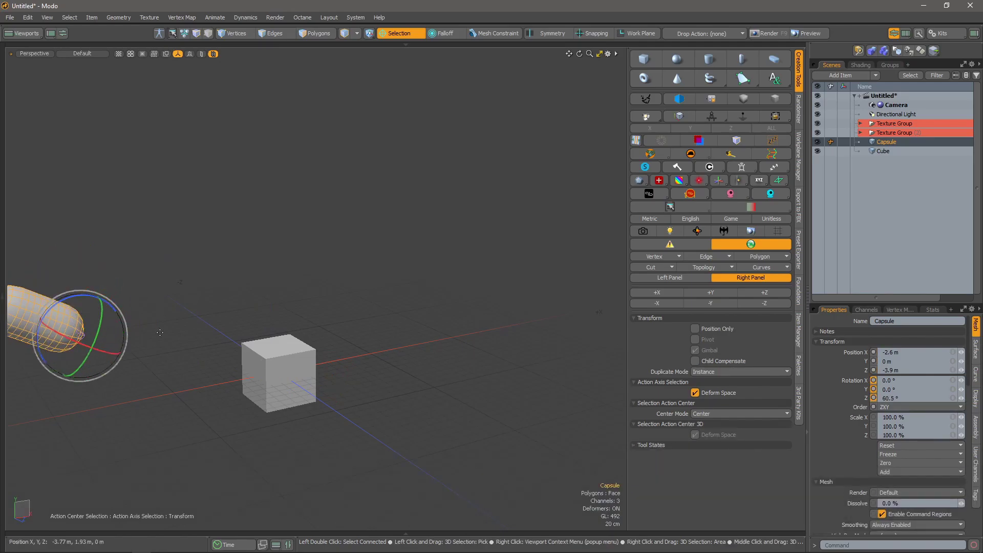
Rotate the cube about -43.5° around Y and move it to about X 5.36 m, Z -74 cm
key("space")
left_click(292, 372)
key("e")
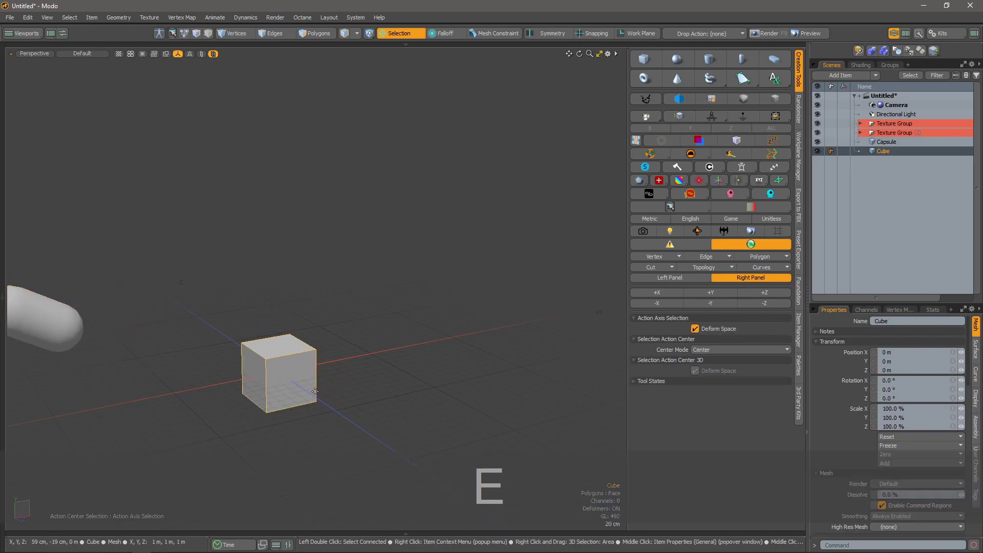
left_click_drag(287, 389, 514, 334)
key("w")
key("space")
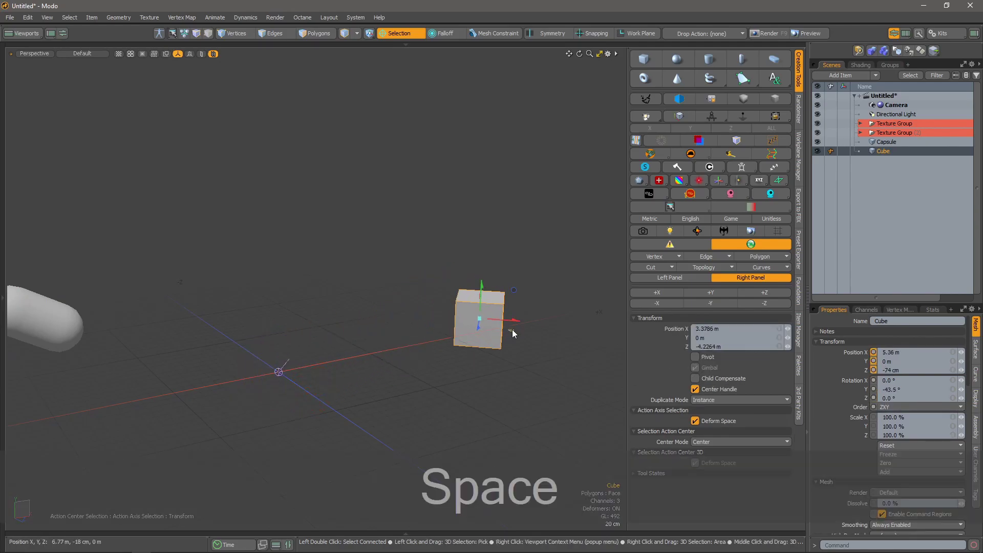
Switch to center selection mode and select the Capsule item to show its center
left_click_drag(422, 354, 516, 359, "alt")
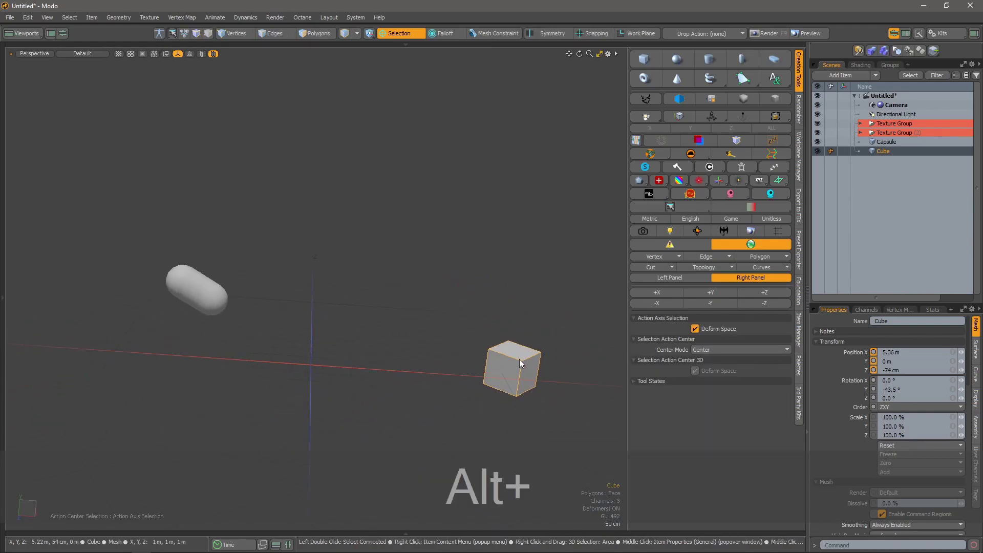
left_click(368, 33)
left_click(406, 146)
left_click(208, 298)
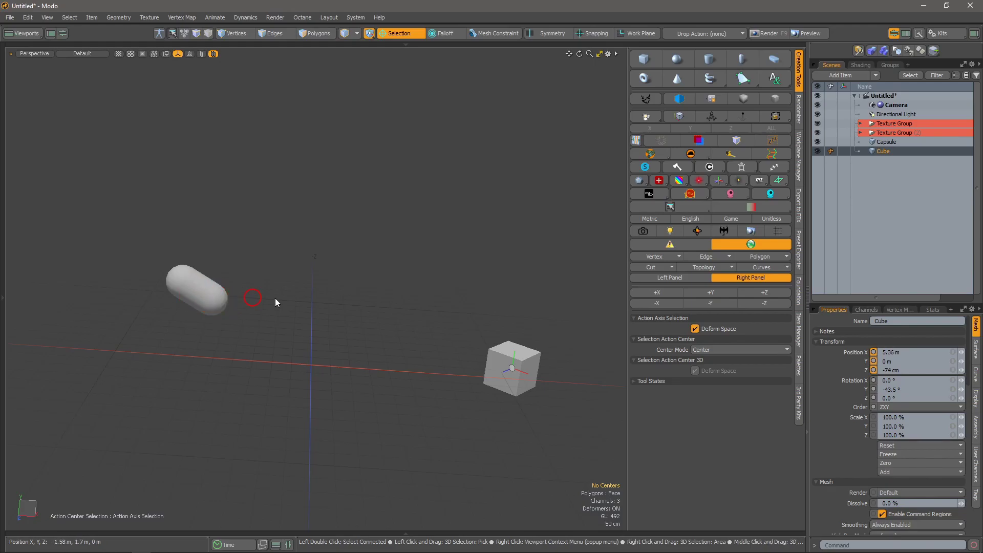
left_click(886, 141)
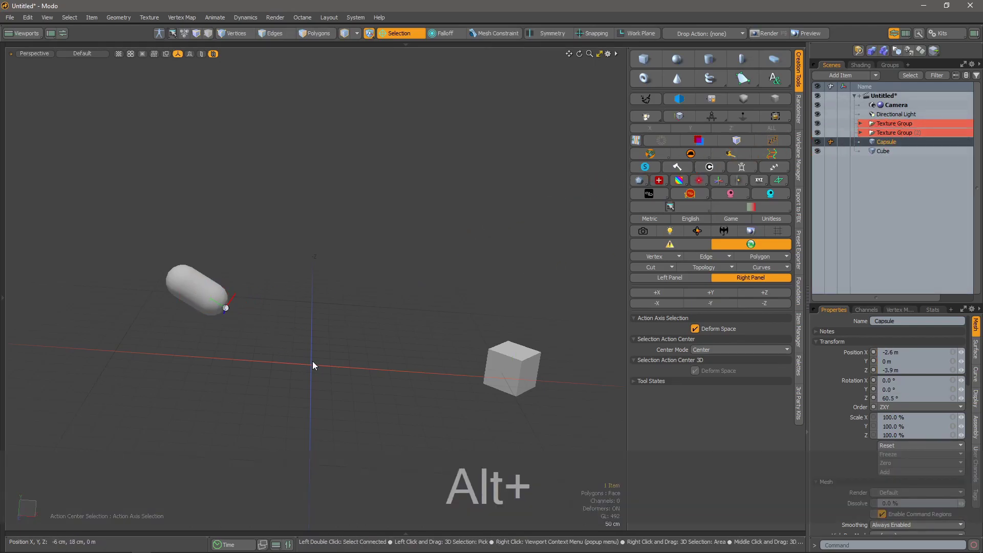
left_click(290, 379, "alt")
left_click_drag(290, 379, 415, 320, "alt")
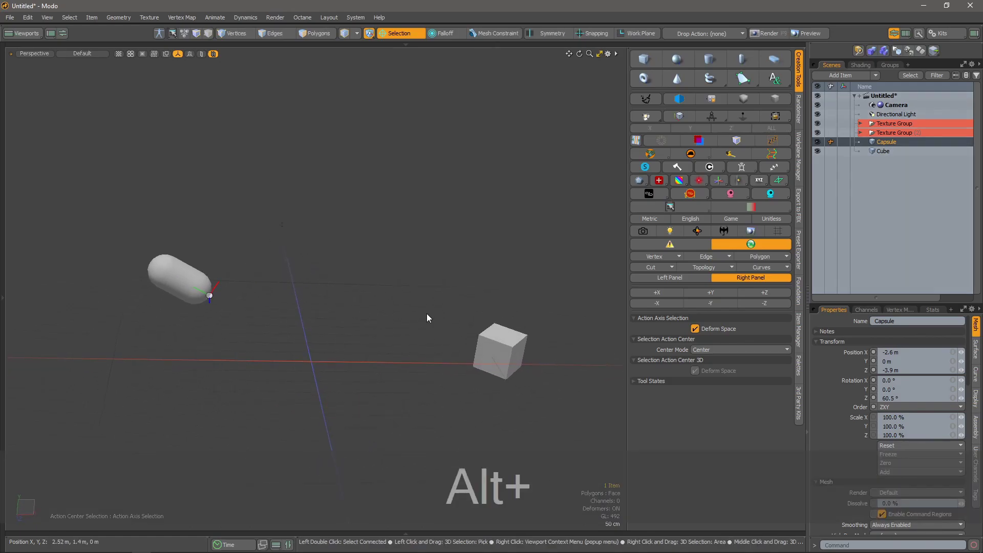
With the capsule and cube both selected, enable Export from Origin and Remove Rotation on Export for FBX, keeping the project preset at (none)
left_click(799, 205)
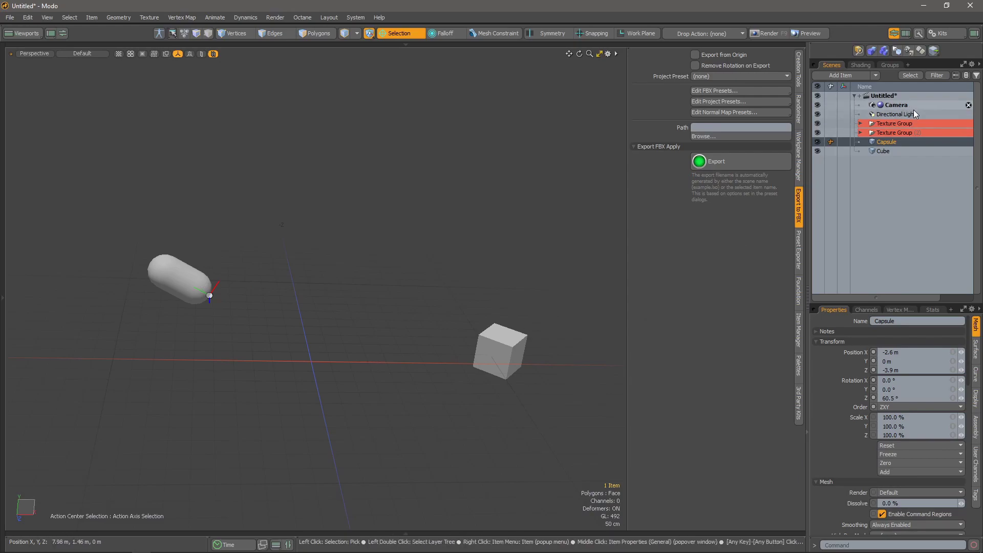
left_click(884, 150, "shift")
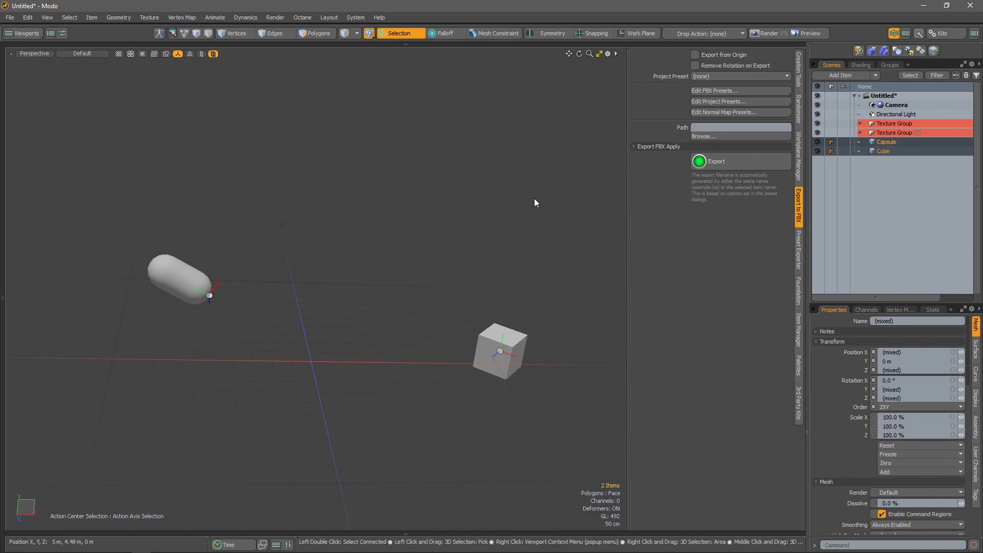
left_click(707, 56)
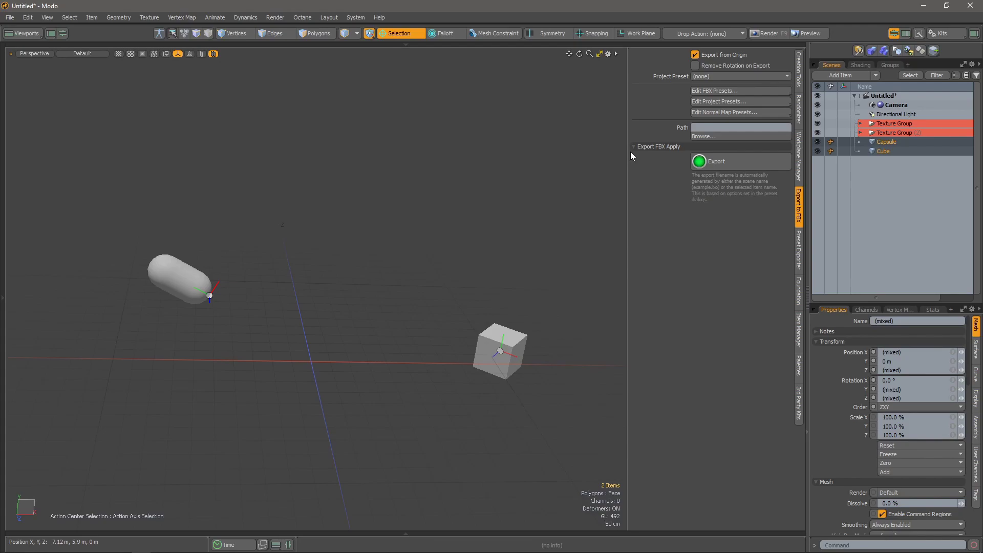
left_click(695, 66)
left_click(695, 54)
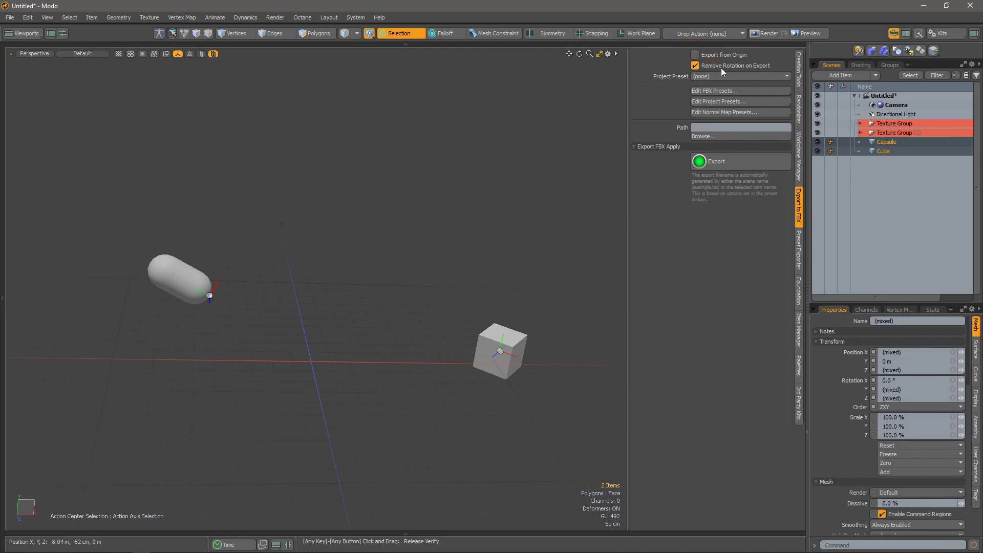
left_click(697, 55)
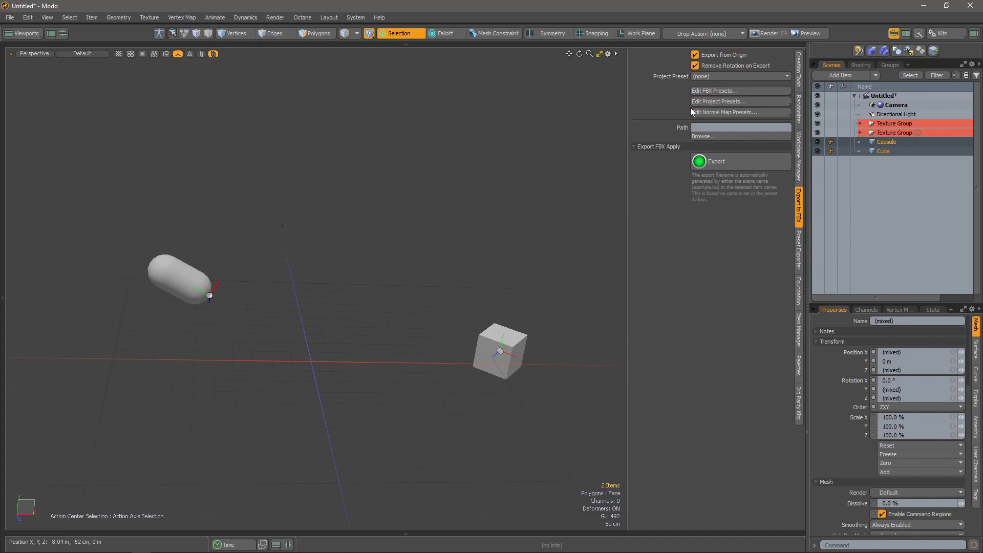
left_click(720, 75)
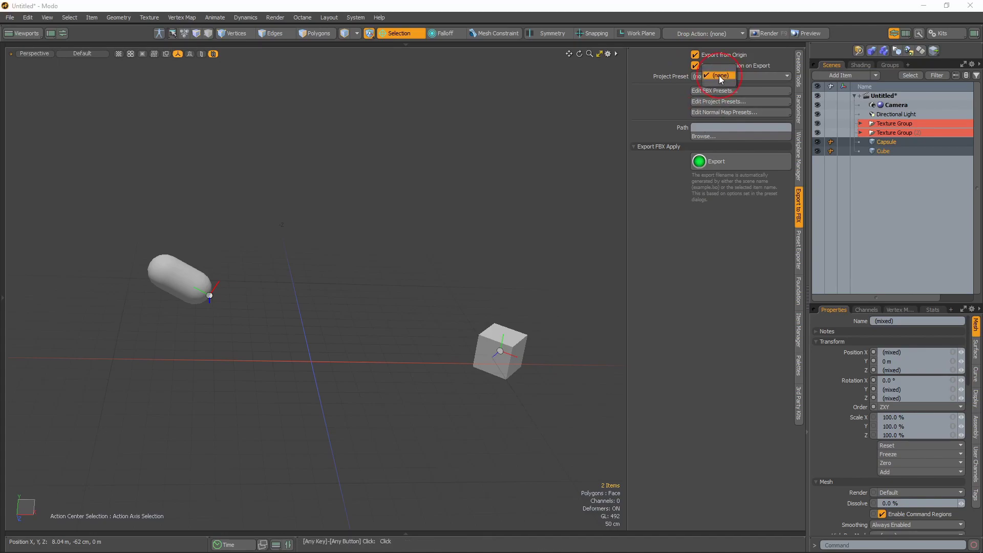
left_click(720, 75)
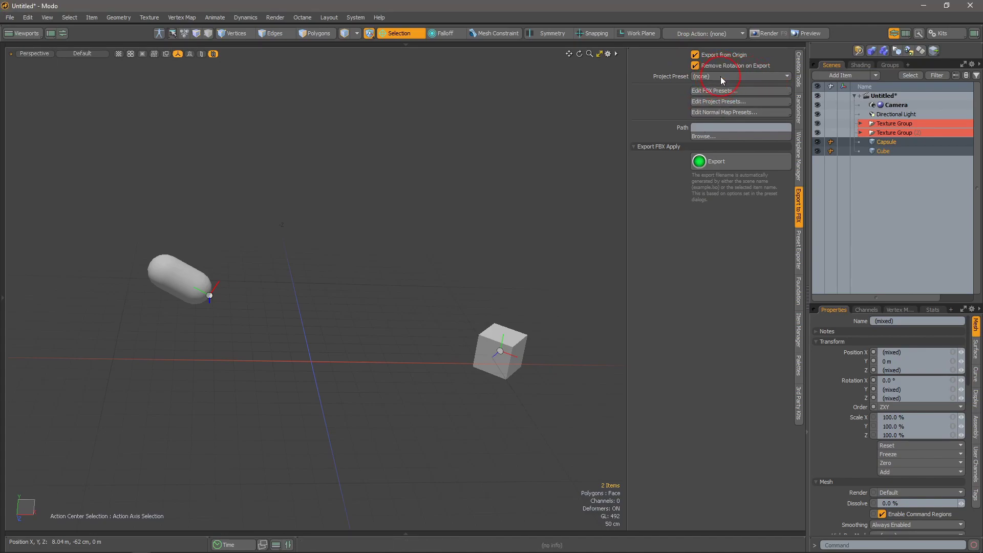
Examine the project preset options, including the available edit presets, and close the settings
left_click(711, 100)
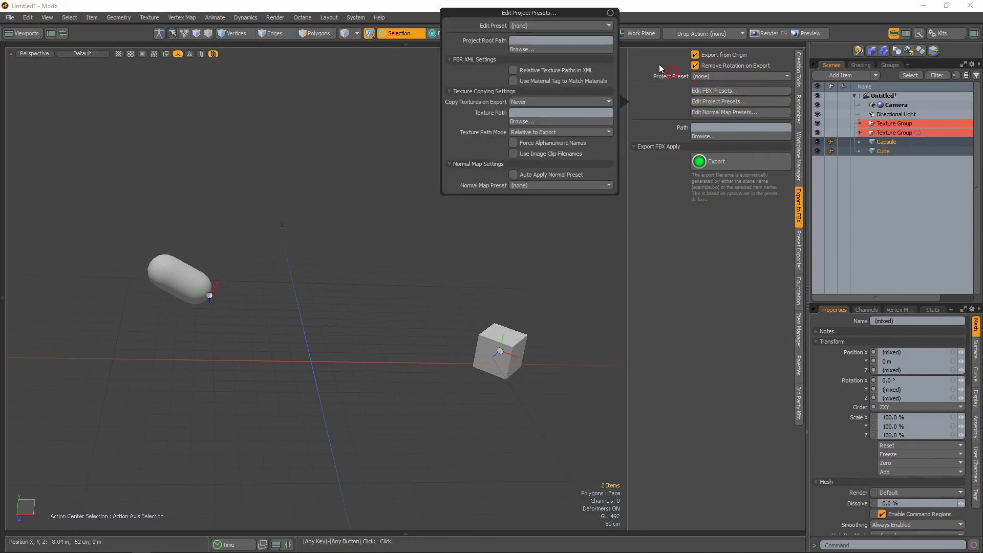
left_click(554, 26)
left_click(548, 43)
left_click(707, 262)
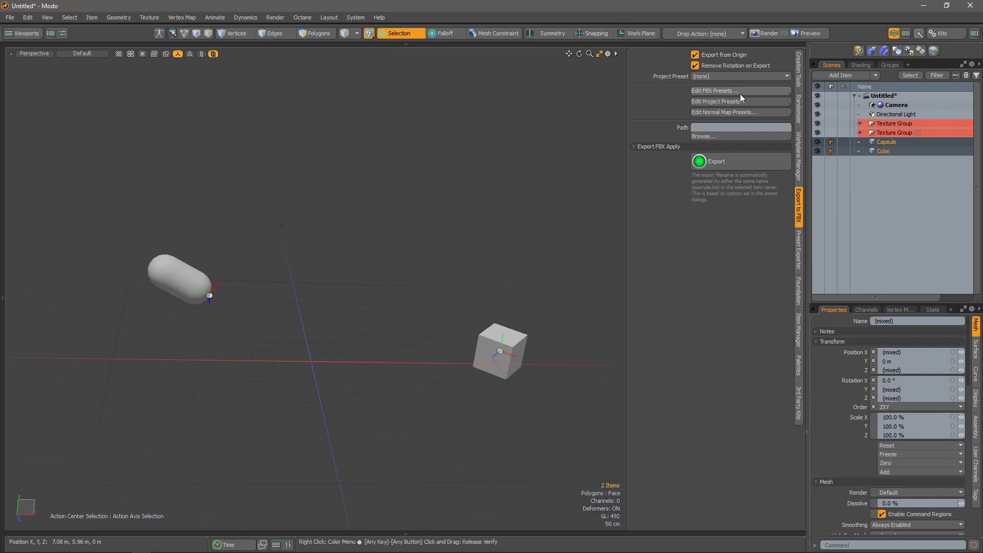
Load the Unity Animated preset in the FBX preset settings and close them
left_click(740, 89)
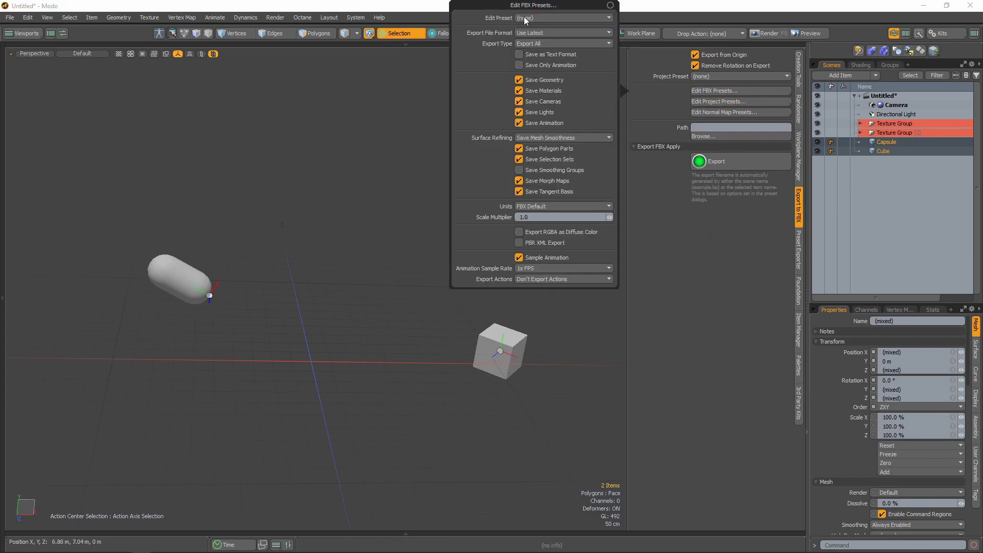
left_click_drag(520, 4, 472, 40)
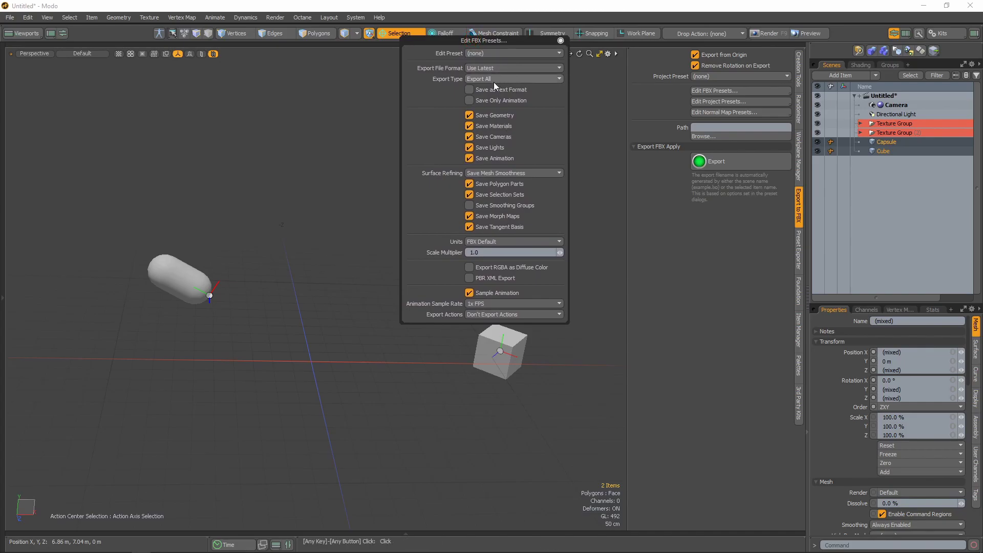
left_click(494, 56)
left_click(500, 118)
left_click(498, 53)
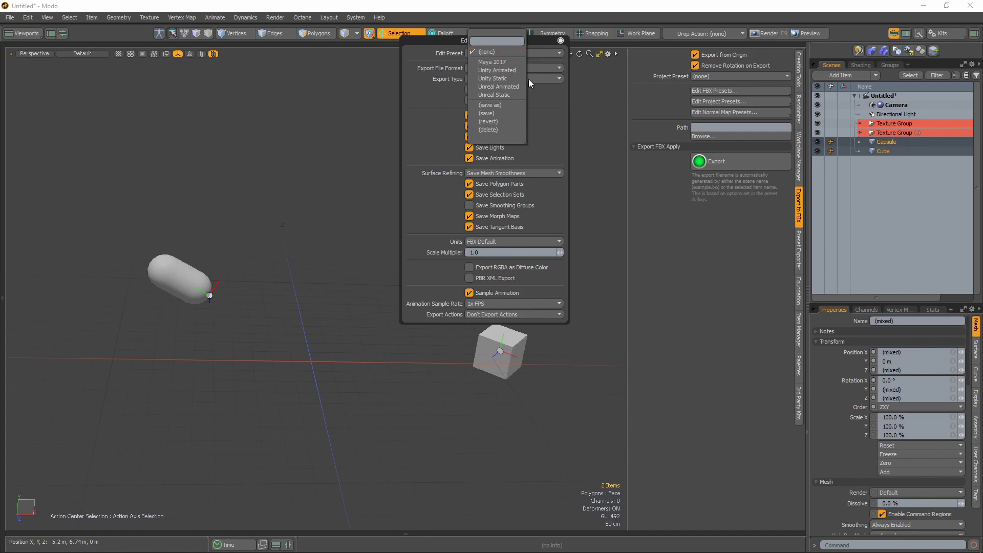
left_click(487, 71)
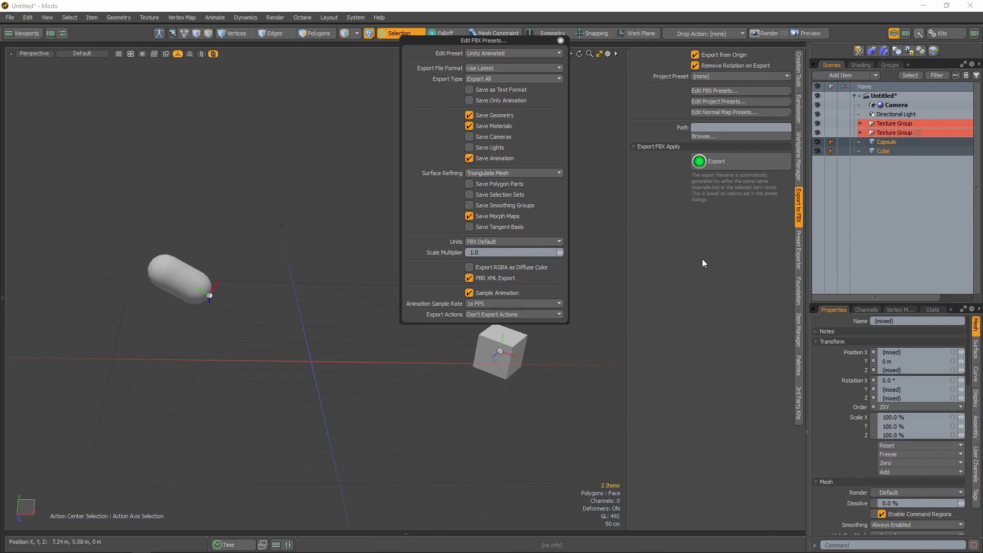
left_click(560, 41)
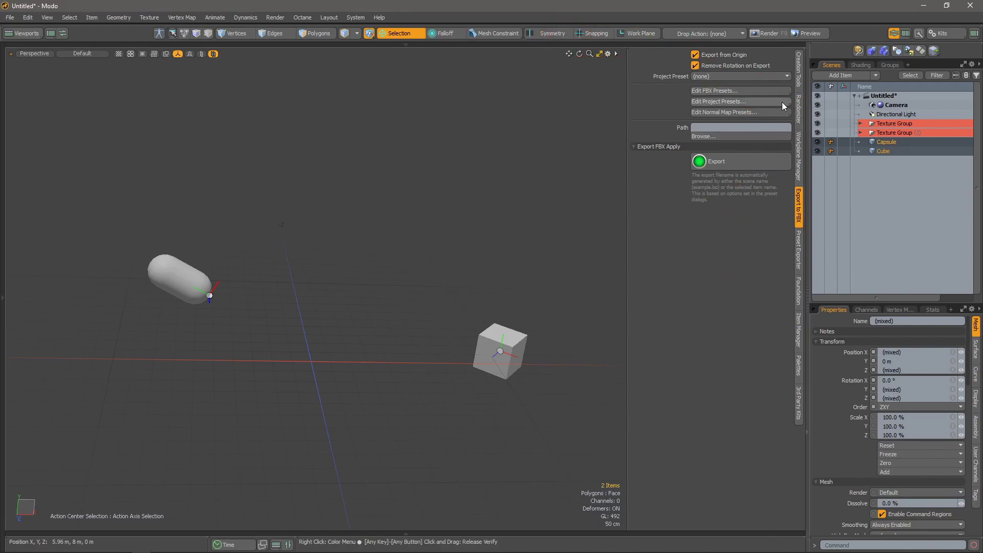
Set the export path to the export_Test folder on the Desktop and export the selected Capsule and Cube as FBX
left_click(731, 111)
left_click(721, 128)
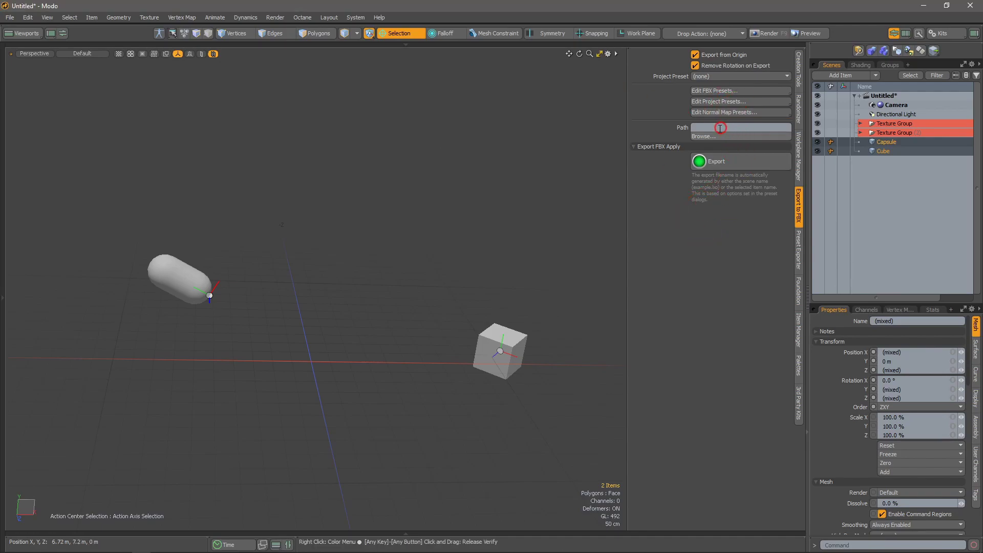
left_click(711, 134)
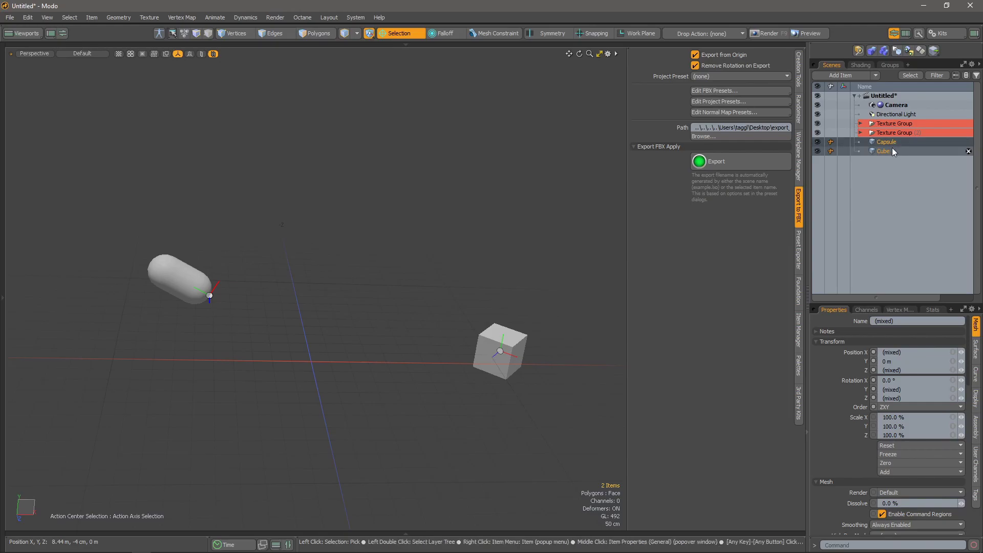
left_click(769, 161)
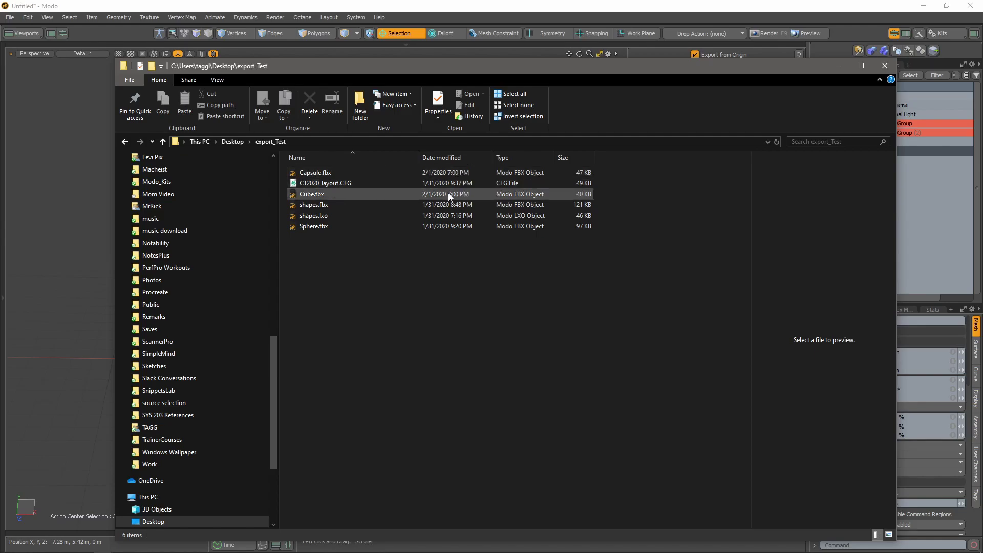
In File Explorer, check the exported Capsule.fbx and Cube.fbx in the export_Test folder, and return to Modo
left_click(344, 193)
left_click(319, 174, "ctrl")
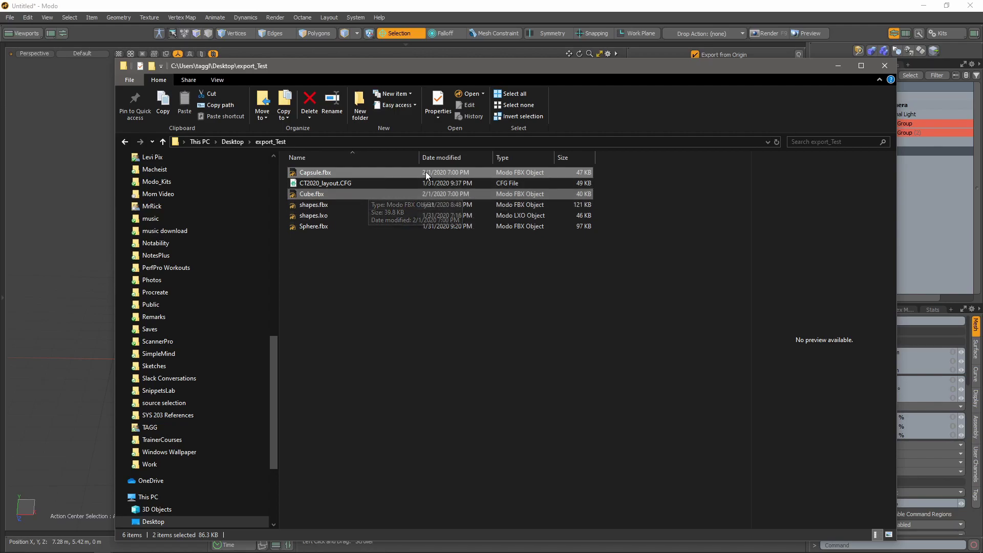
key("alt+Tab")
Examine the Preset Exporter with the Presets browser temporarily shown in the lower viewport, and look over the Foundation scene list
left_click(799, 249)
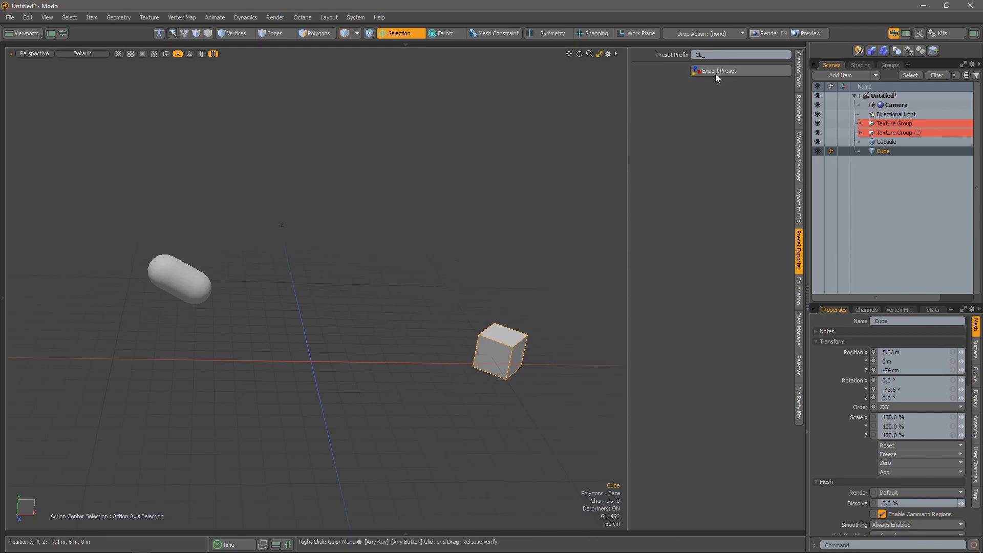
left_click(276, 545)
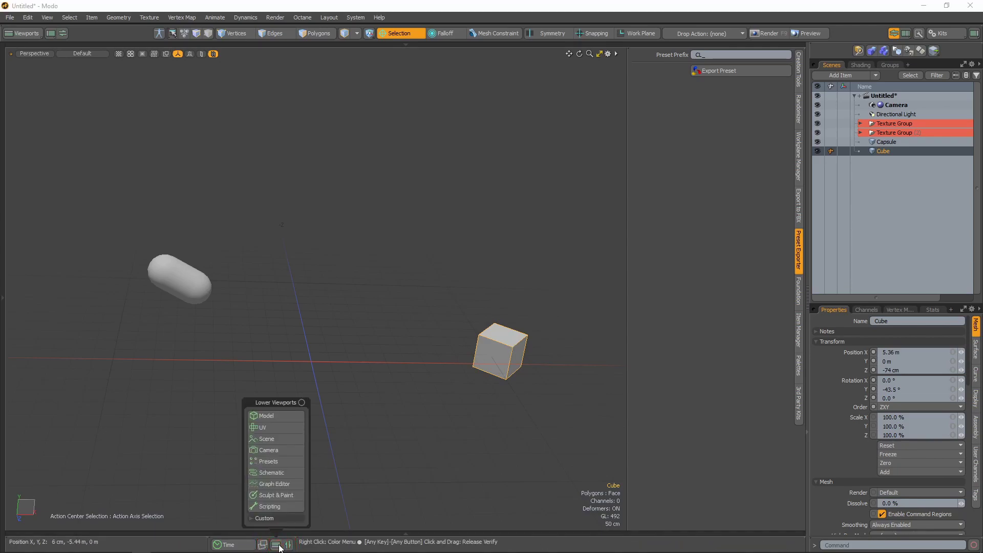
left_click(266, 464)
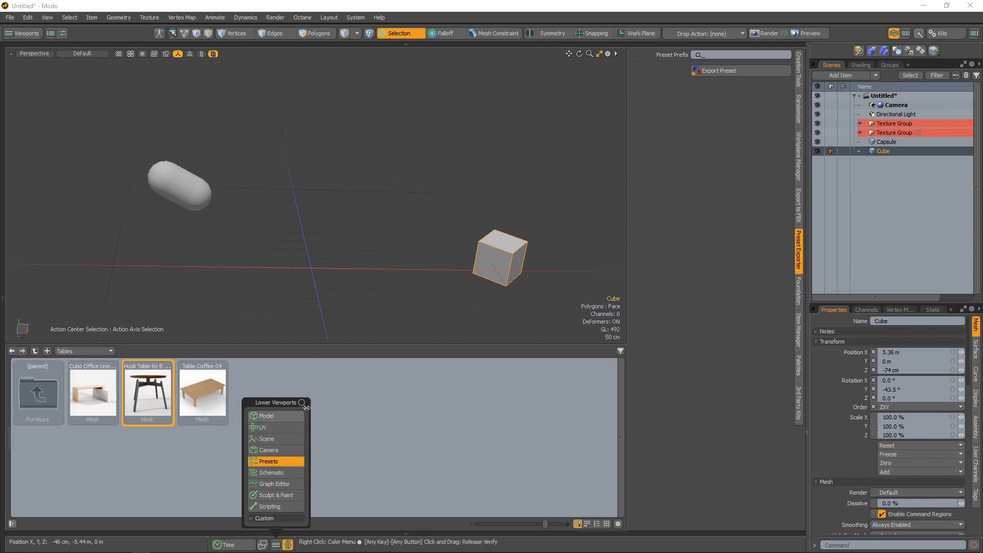
left_click(345, 400)
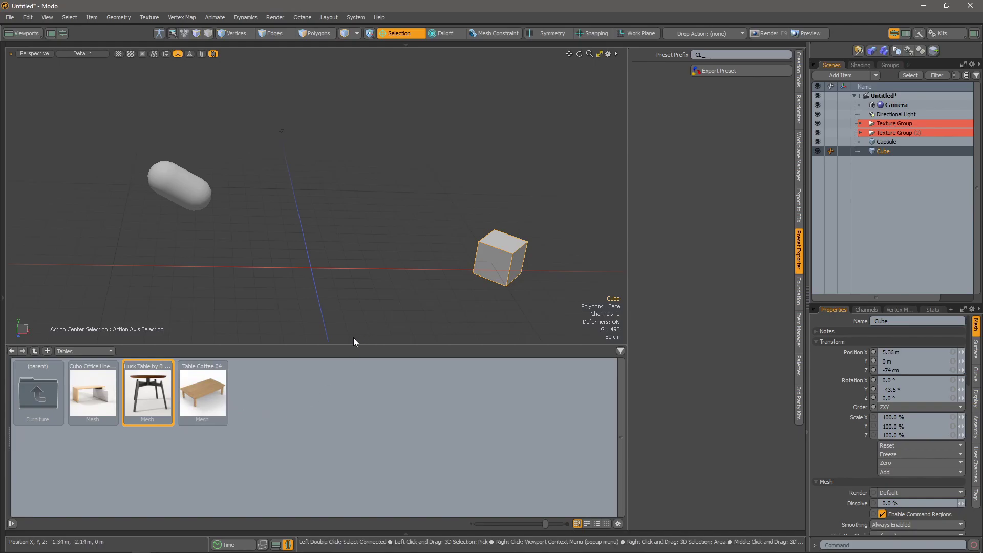
key("F6")
left_click(799, 289)
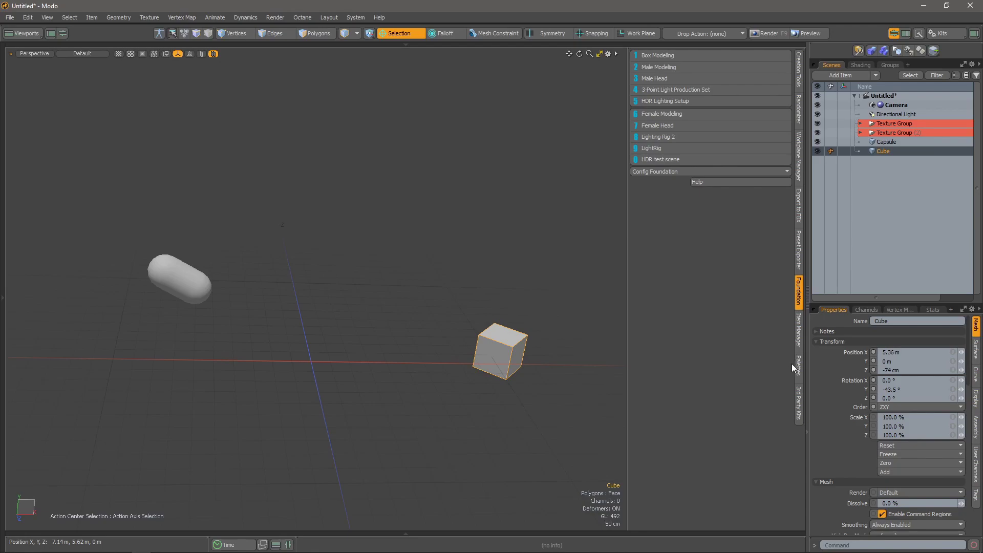
left_click(739, 285)
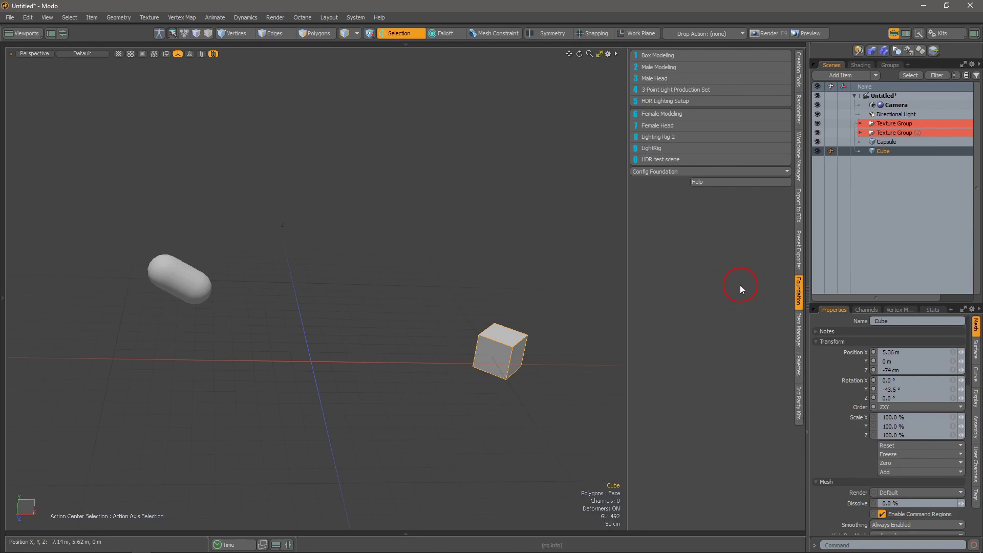
Open the preferences and display the Clever Lines Jukebox settings
left_click(355, 18)
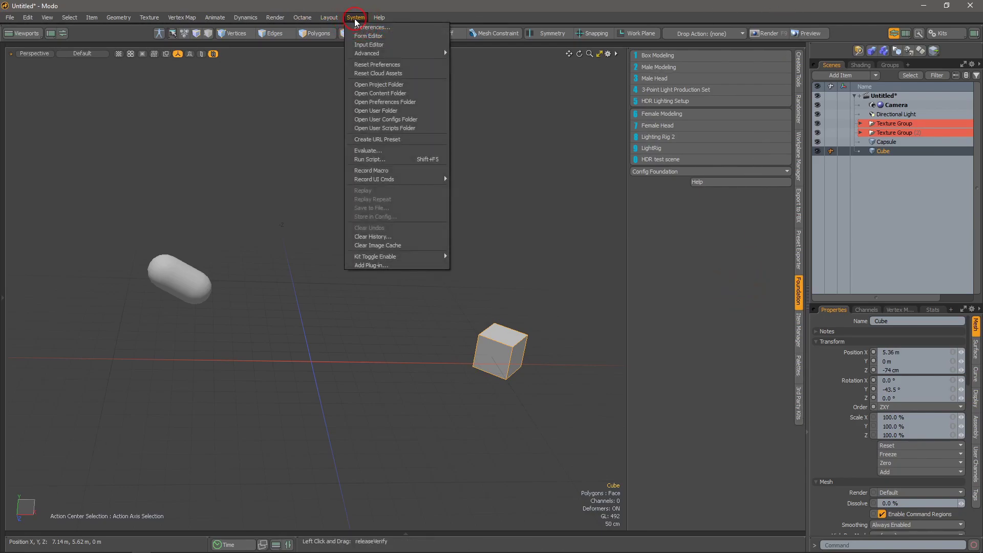
left_click(397, 62)
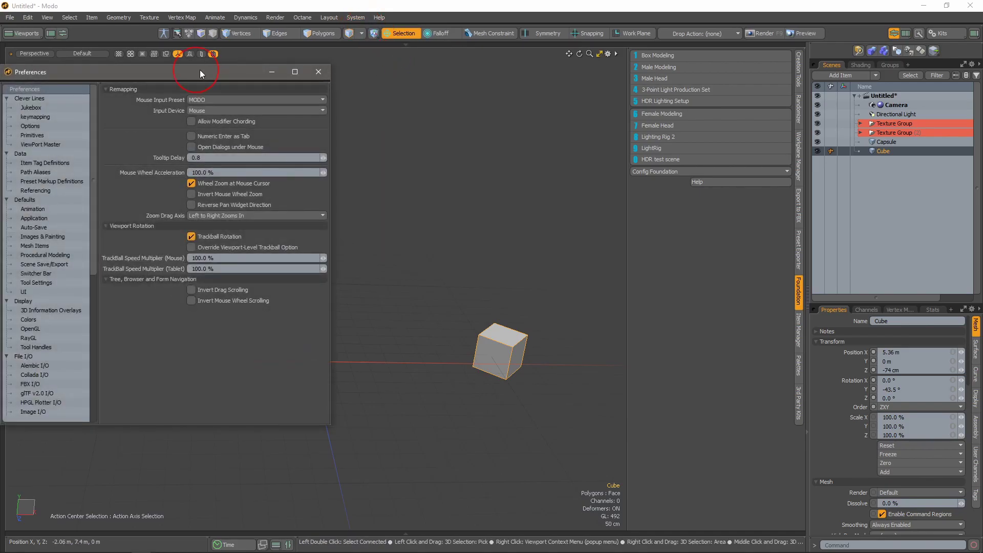
left_click_drag(197, 71, 309, 54)
left_click(144, 90)
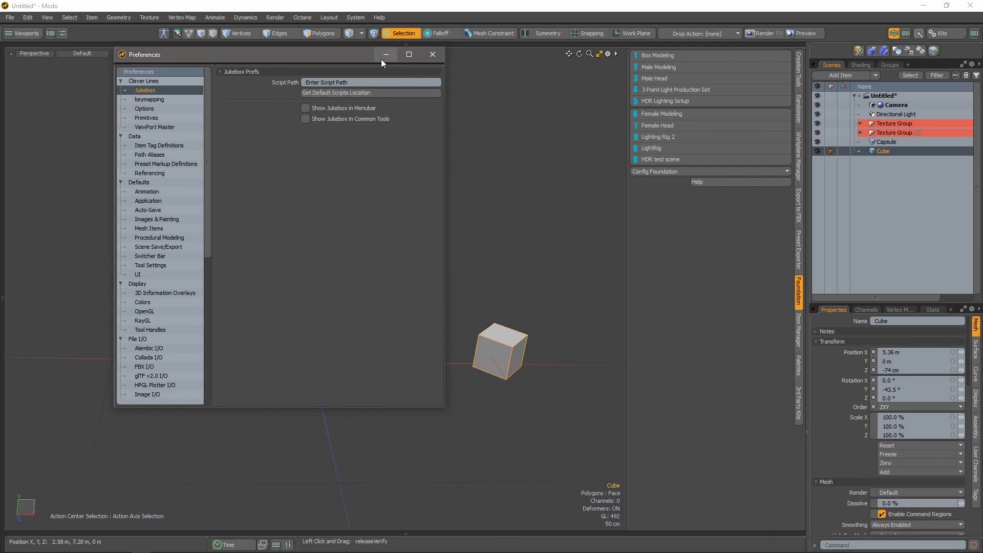
Temporarily show the Jukebox in Common Tools to check its script list among the creation tools
left_click(305, 118)
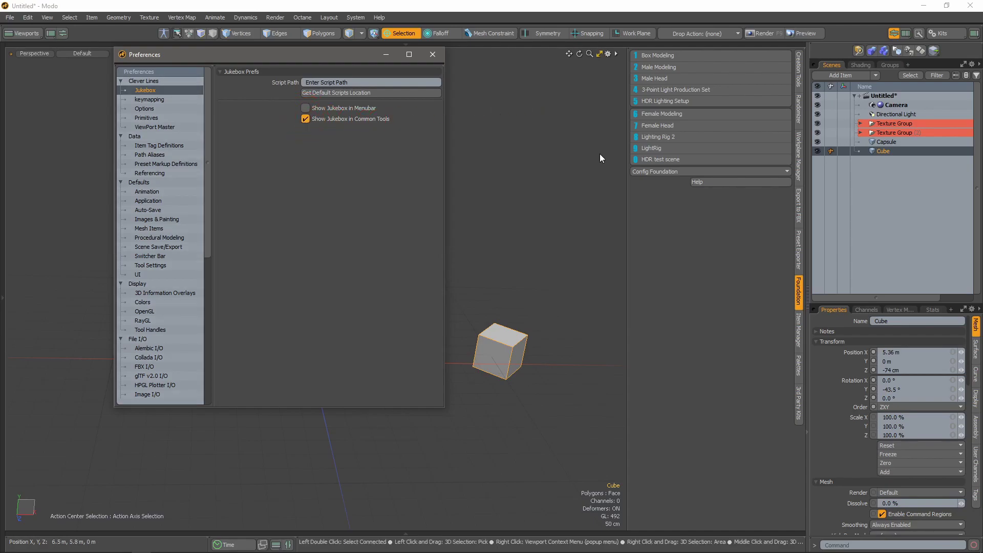
left_click(802, 62)
left_click(799, 63)
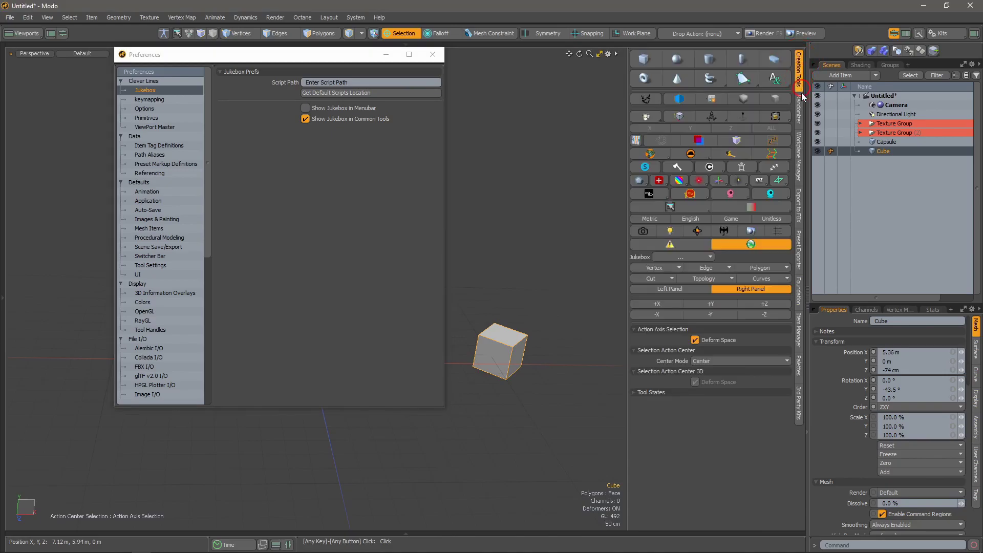
left_click(685, 257)
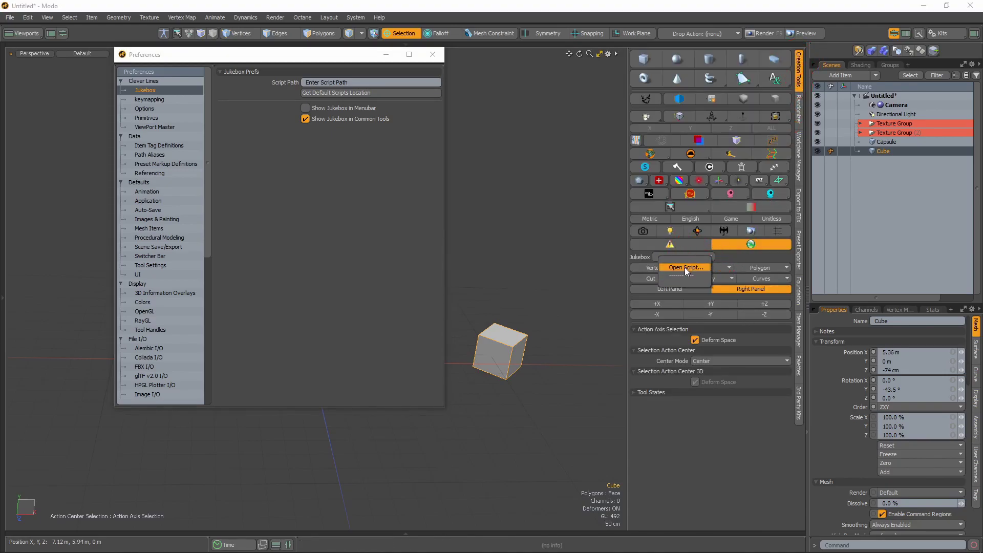
left_click(400, 108)
left_click(381, 108)
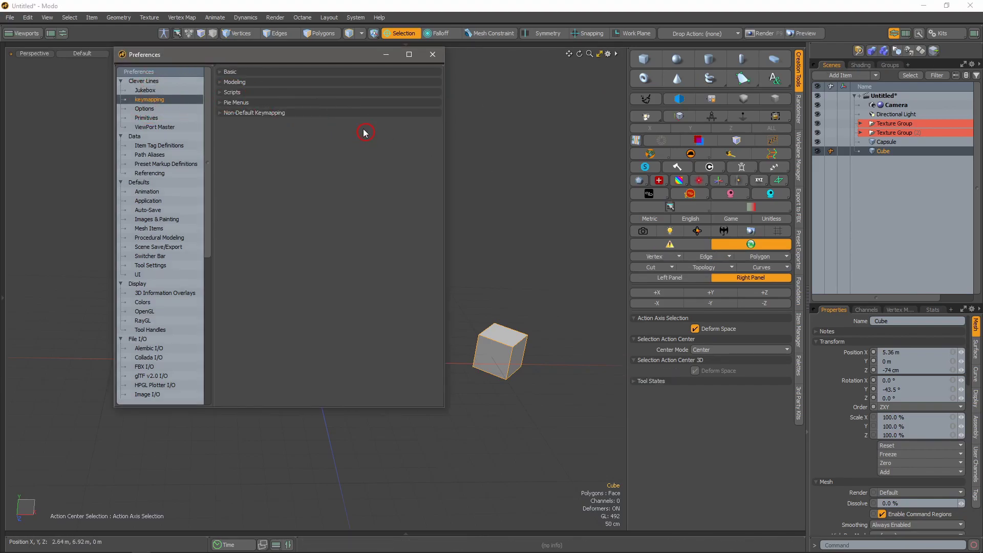
Expand and examine the Clever Lines keymapping sections: Basic, Modeling, Scripts, Pie Menus and Non-Default Keymapping
left_click(226, 72)
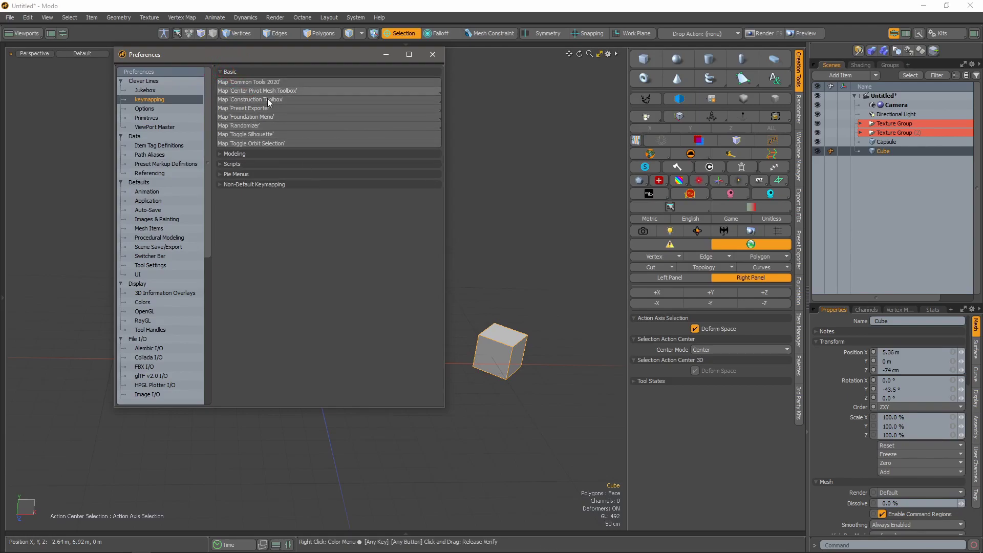
left_click(226, 154)
scroll(260, 198, "down", 15)
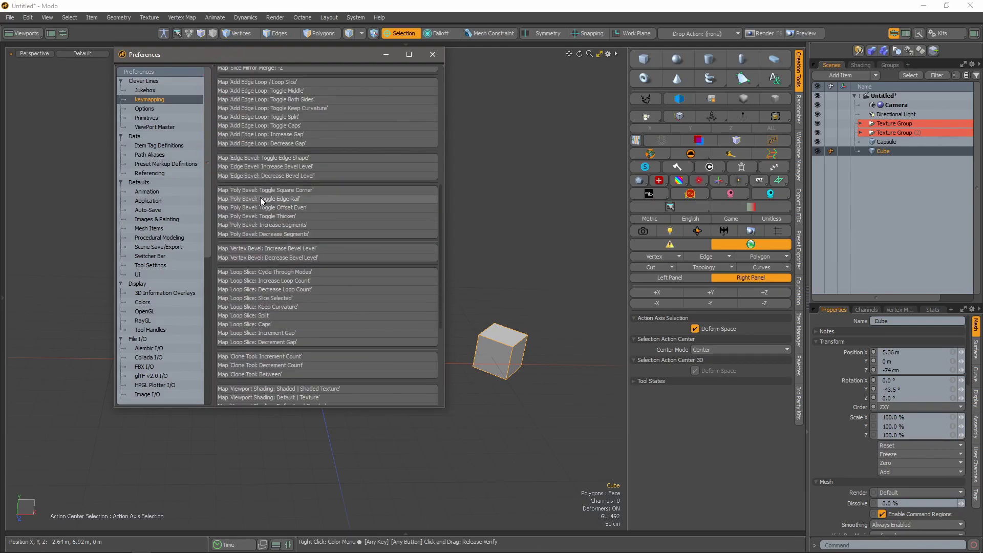
left_click(219, 379)
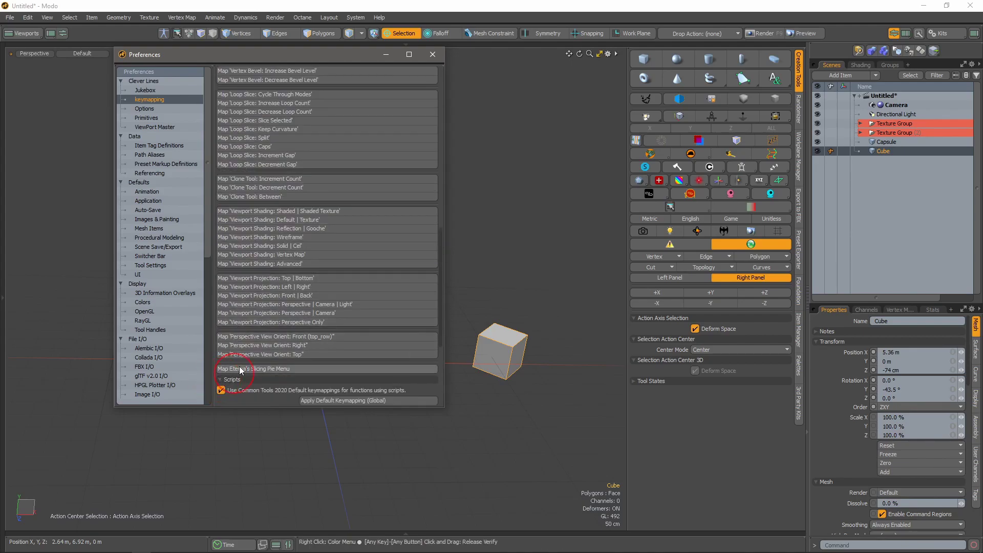
scroll(258, 312, "down", 5)
left_click(220, 390)
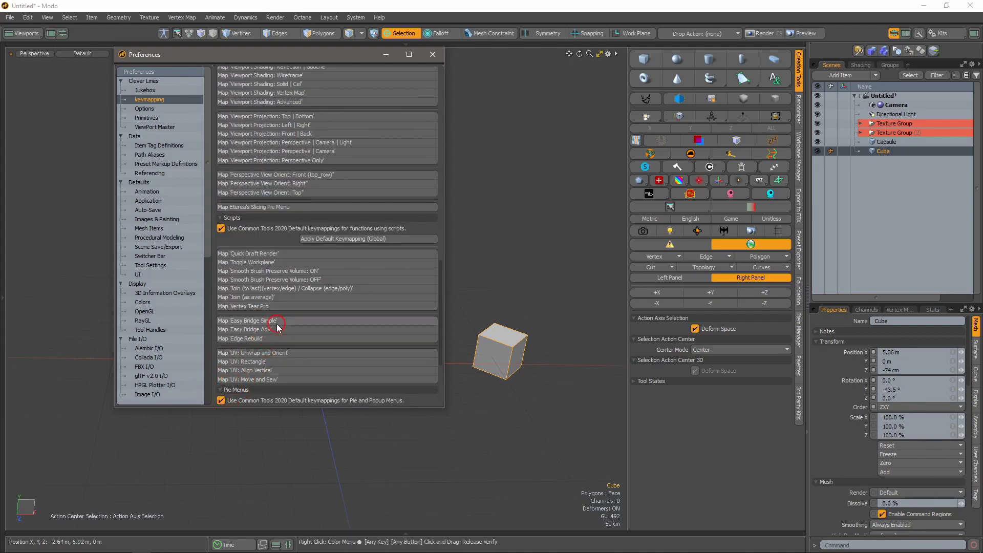
scroll(256, 348, "down", 5)
left_click(220, 399)
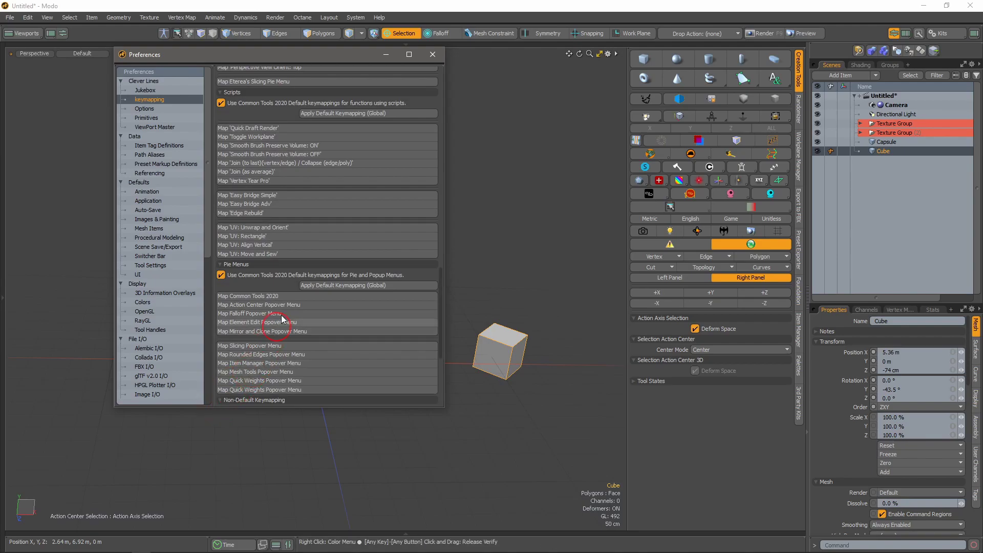
scroll(281, 310, "down", 3)
scroll(285, 294, "up", 7)
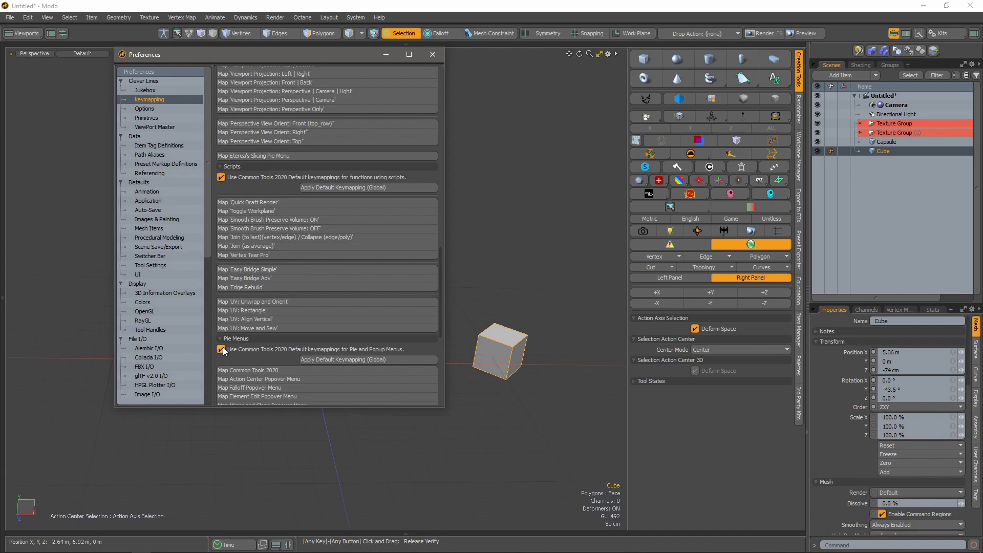
scroll(254, 341, "down", 10)
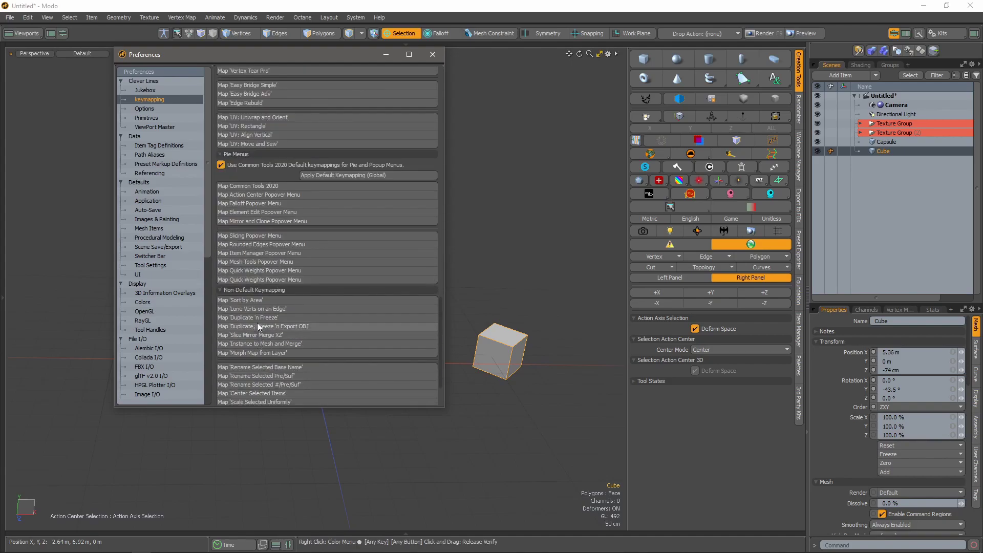
scroll(236, 189, "up", 3)
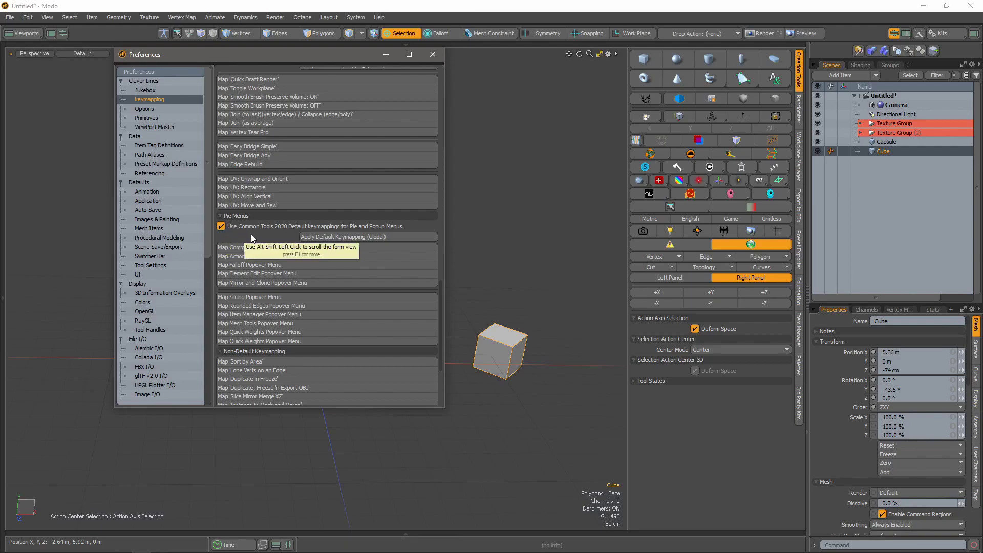
scroll(251, 237, "up", 4)
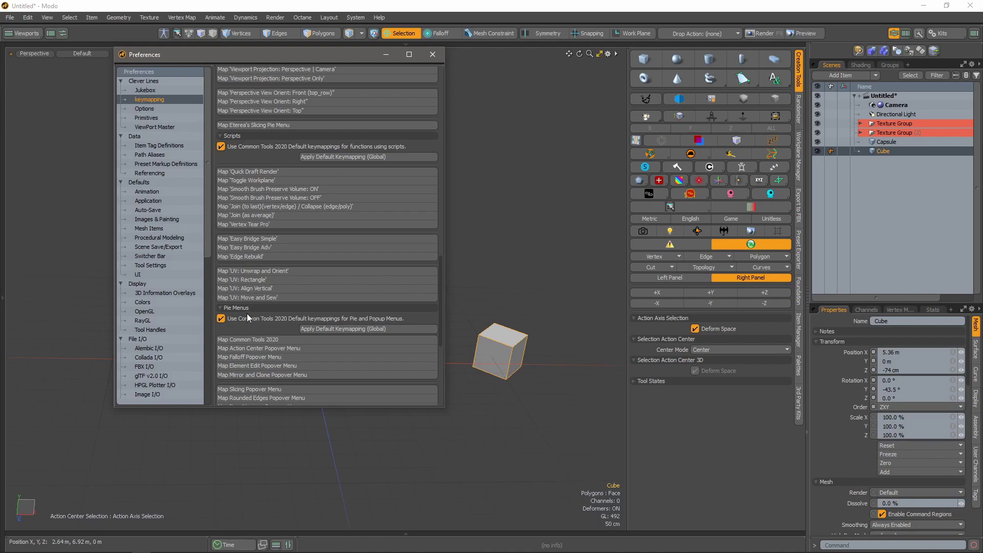
Disable the Common Tools 2020 default keymappings for standard Modeling tools
left_click(221, 319)
scroll(265, 154, "up", 10)
left_click(221, 164)
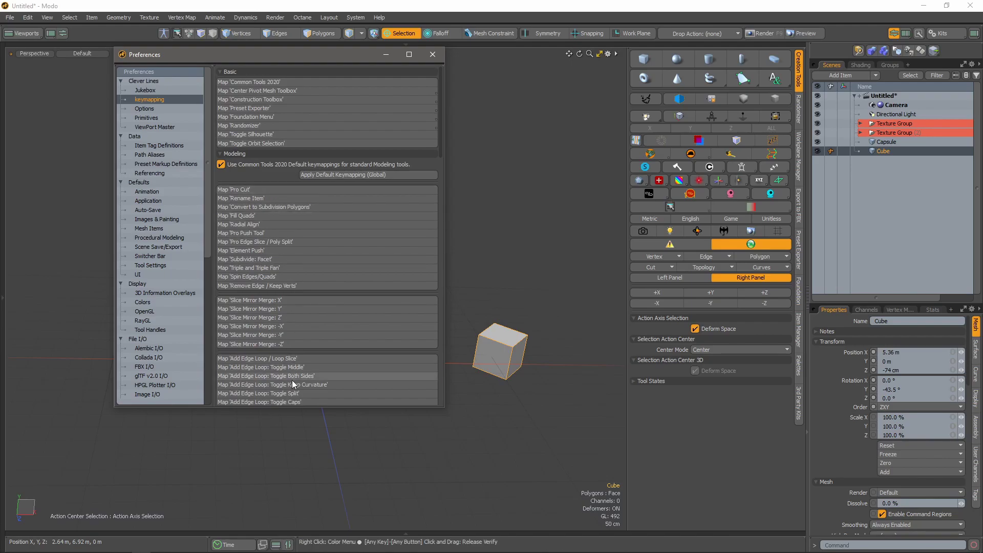
left_click(222, 165)
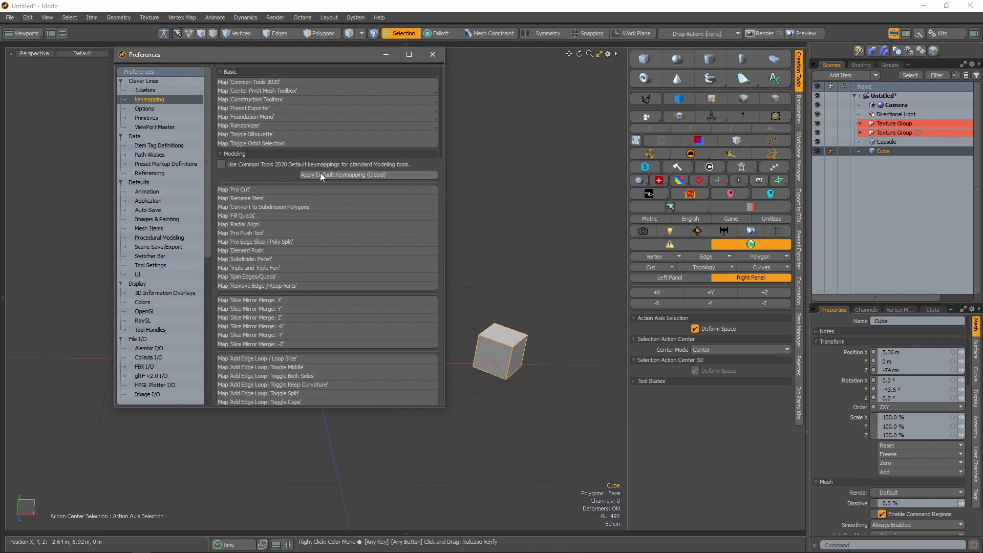
Apply the default global keymapping for the Common Tools 2020 Pie Menus and acknowledge the notice
scroll(333, 196, "down", 15)
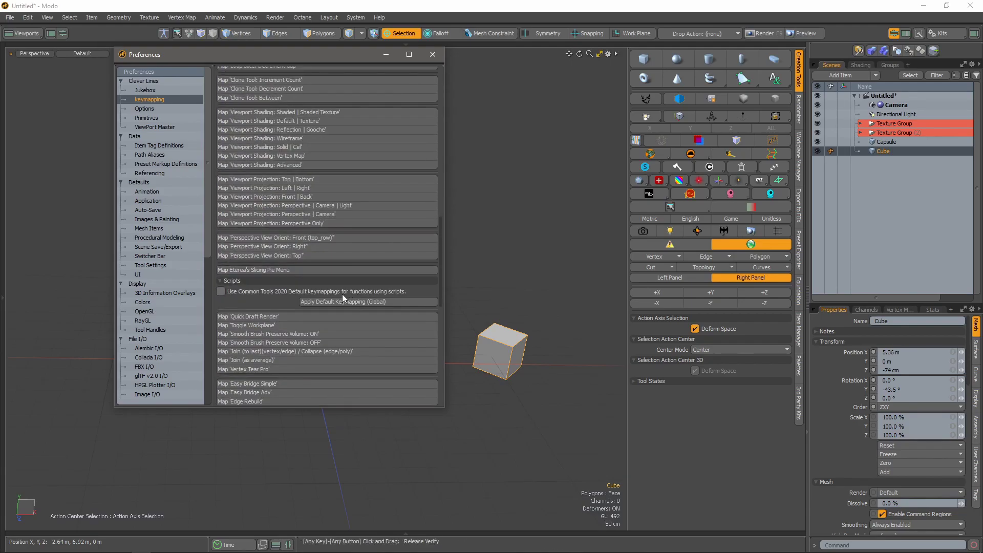
scroll(343, 302, "down", 10)
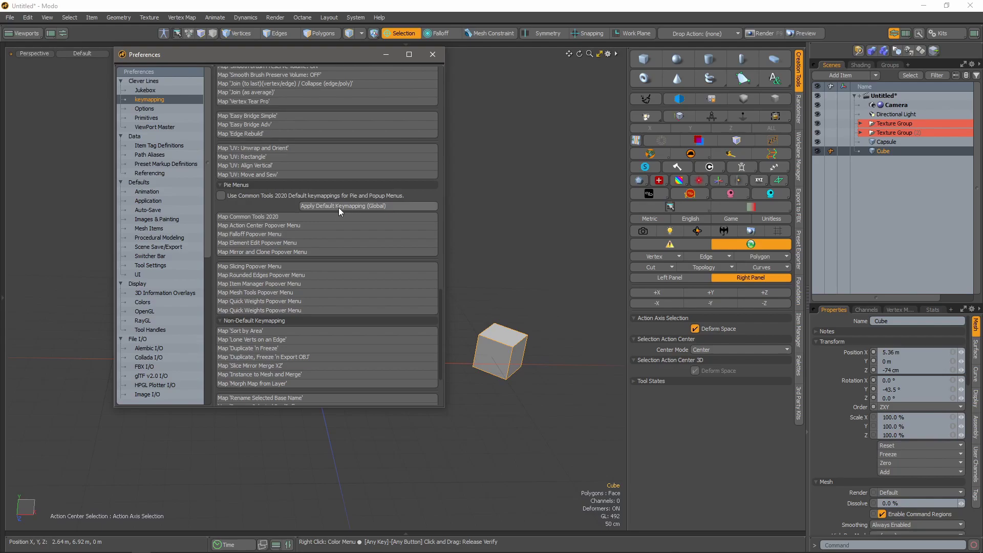
scroll(346, 204, "up", 2)
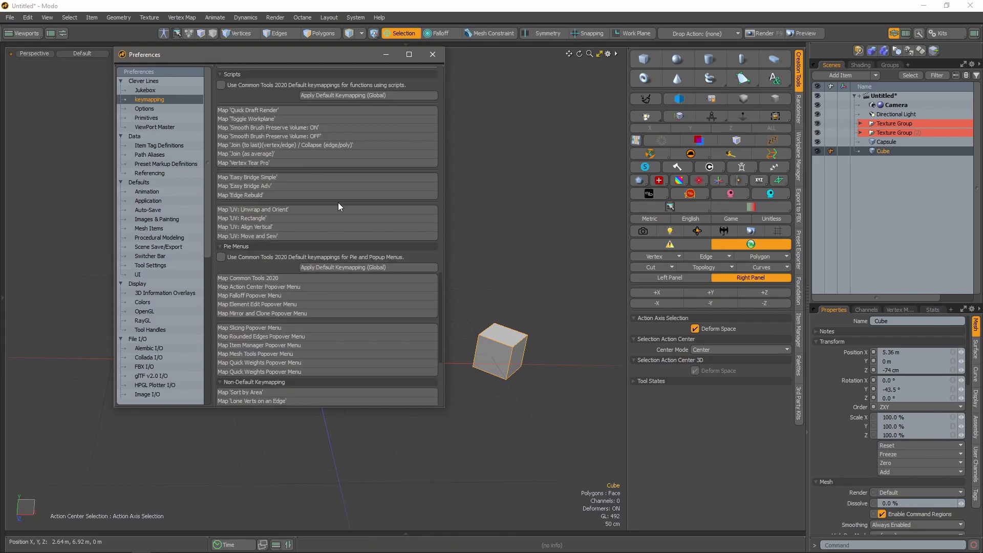
left_click(340, 269)
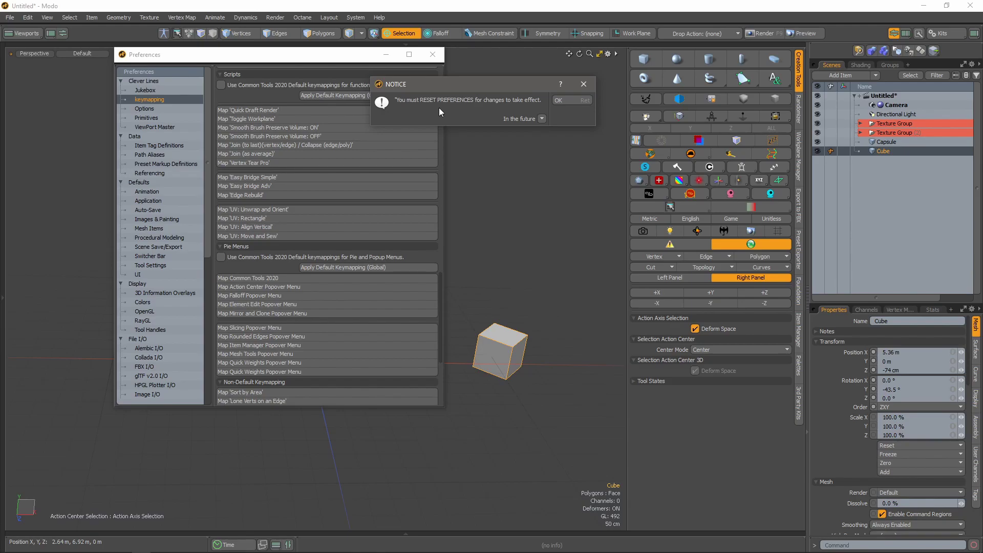
left_click(564, 99)
Enable the Common Tools 2020 default keymappings for Pie and Popup Menus, functions using scripts, and standard Modeling tools
left_click(221, 257)
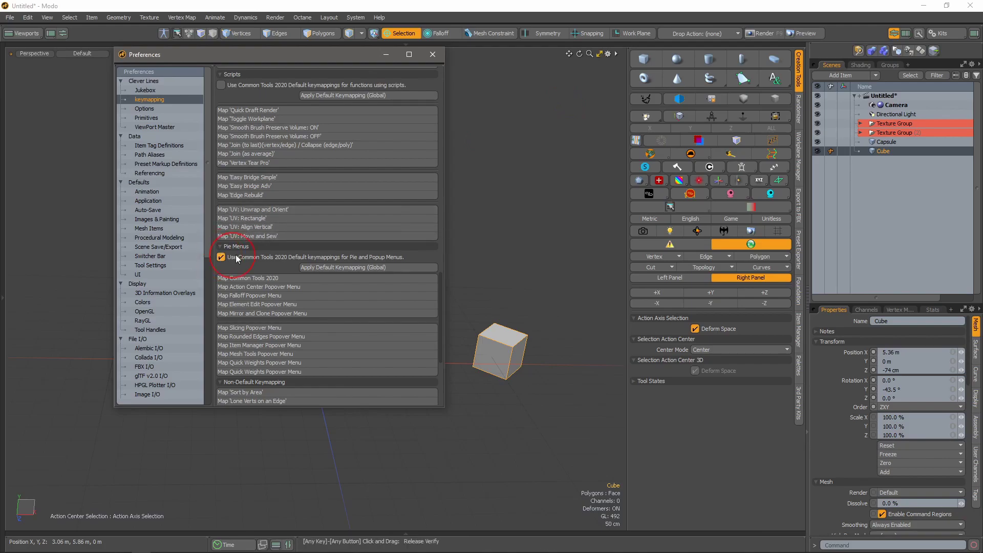
scroll(225, 154, "up", 3)
left_click(221, 177)
scroll(230, 164, "up", 15)
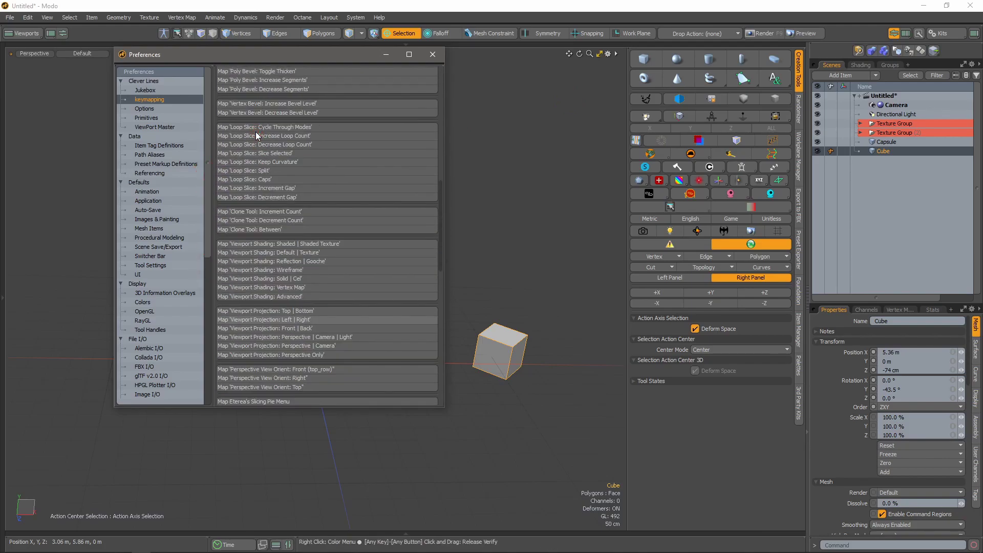
left_click(220, 164)
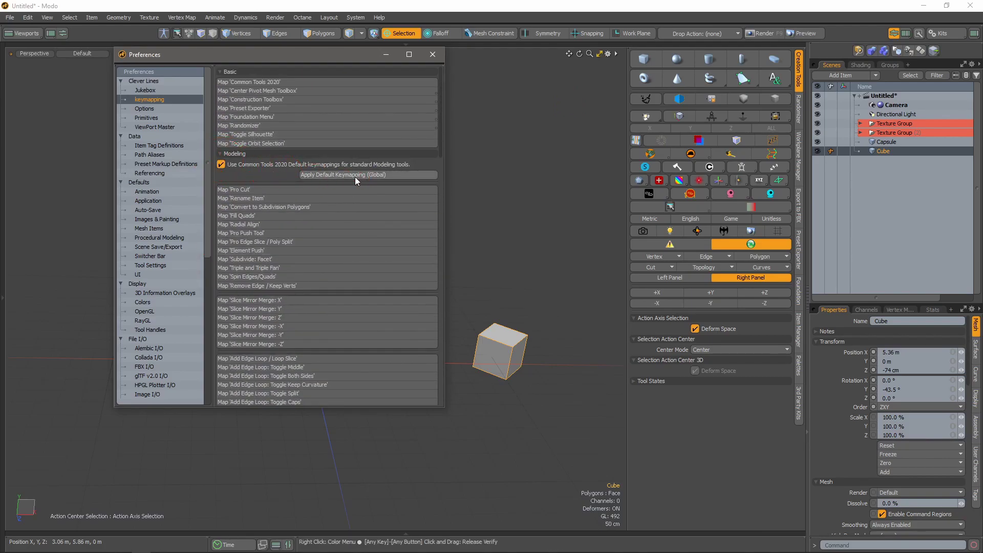
left_click(558, 100)
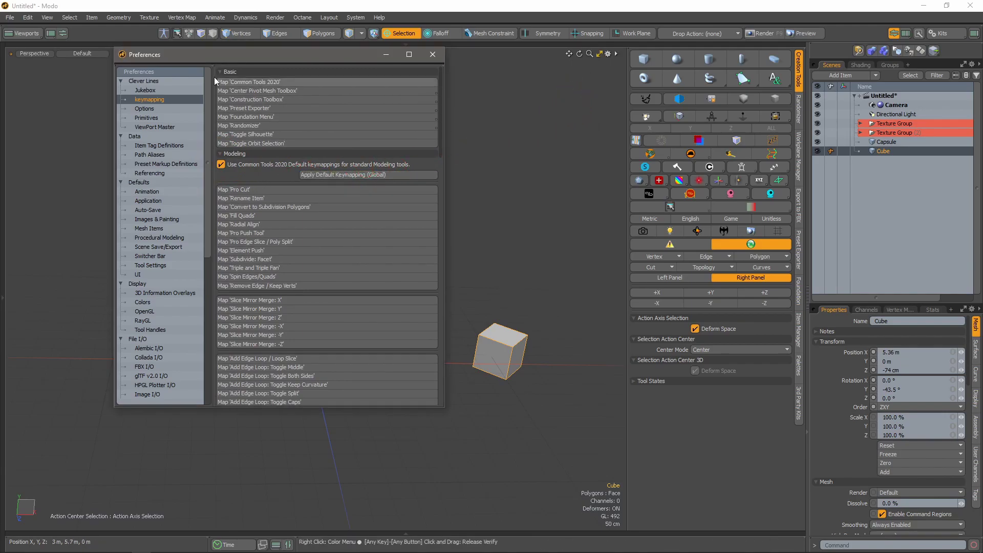
Examine the Clever Lines Options feature toggles and the Primitives default settings in the preferences
left_click(145, 108)
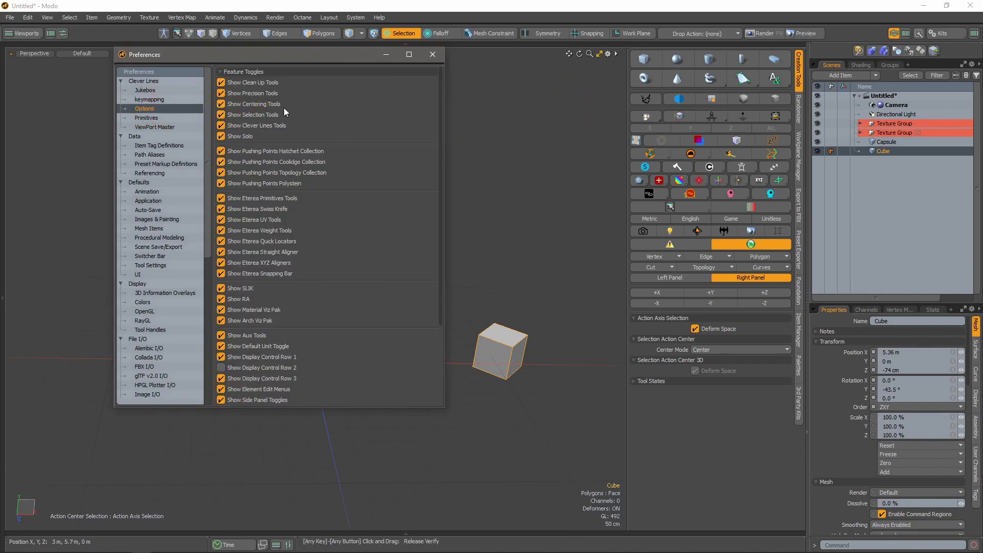
scroll(308, 140, "down", 5)
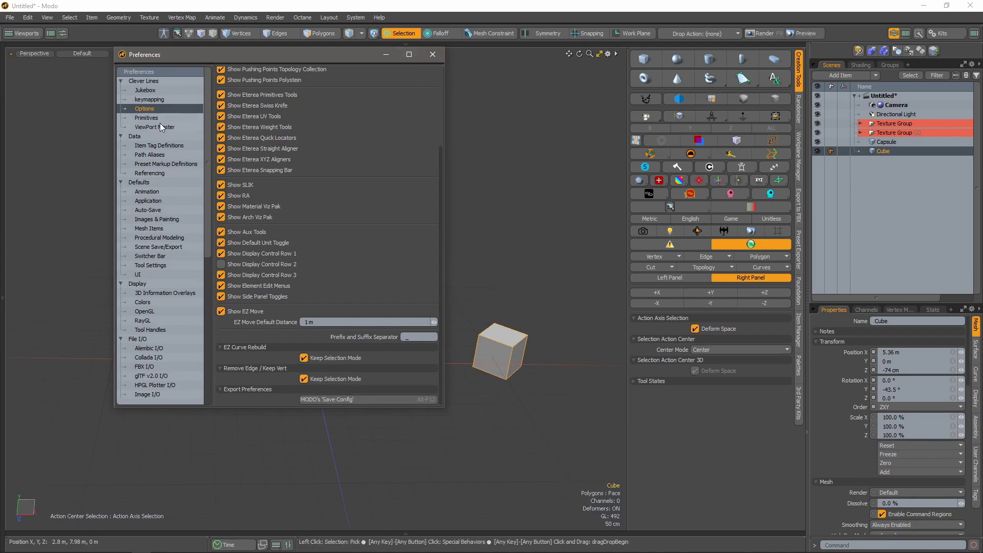
left_click(145, 118)
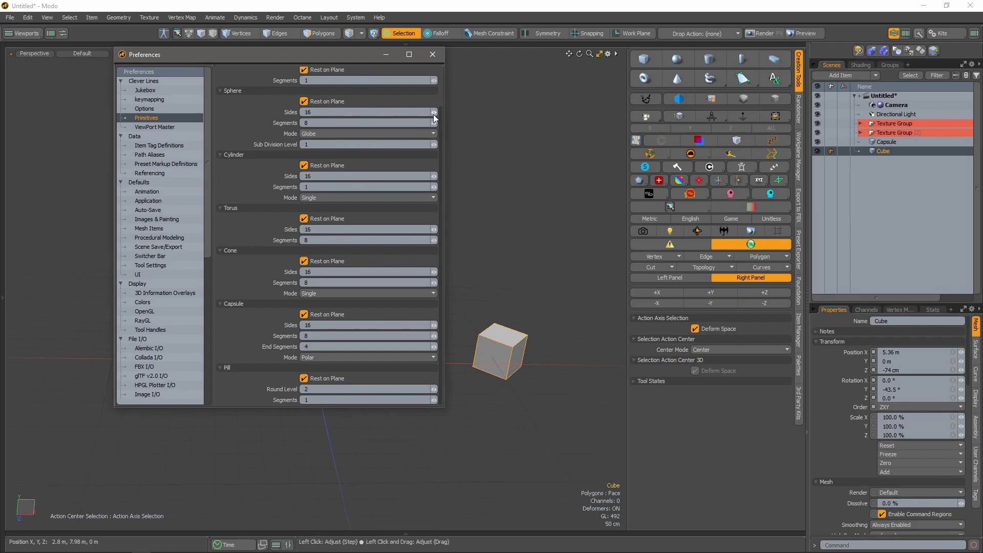
left_click_drag(440, 115, 445, 66)
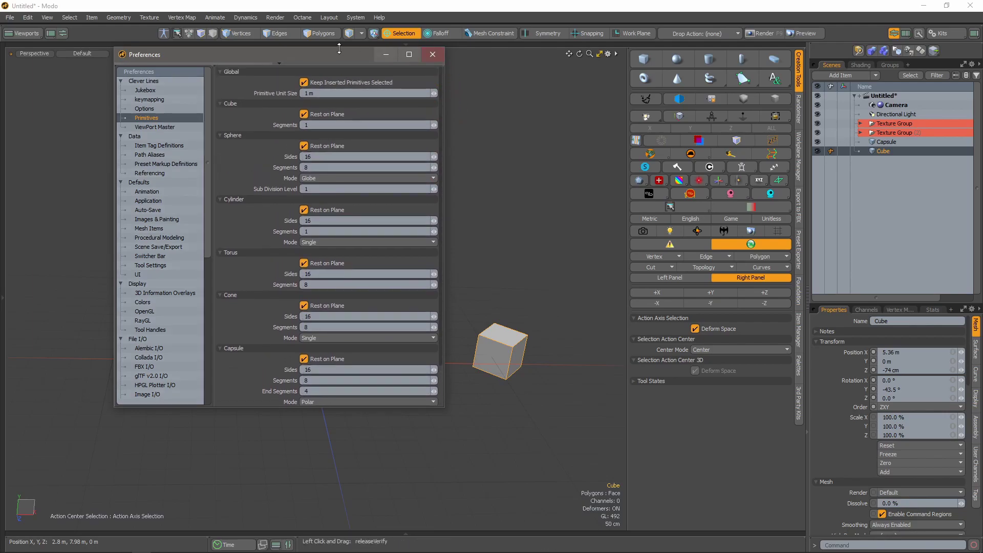
left_click_drag(328, 54, 263, 85)
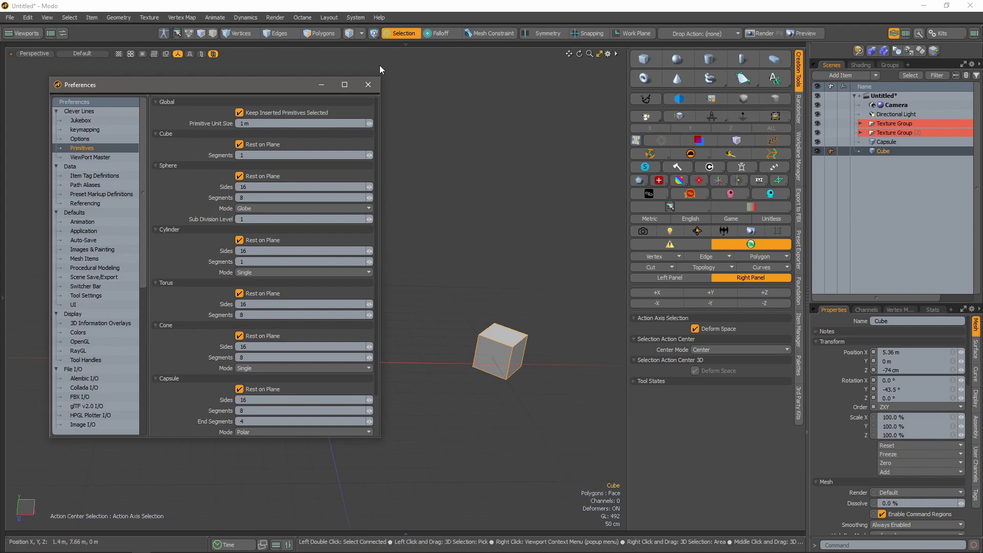
left_click_drag(271, 84, 298, 77)
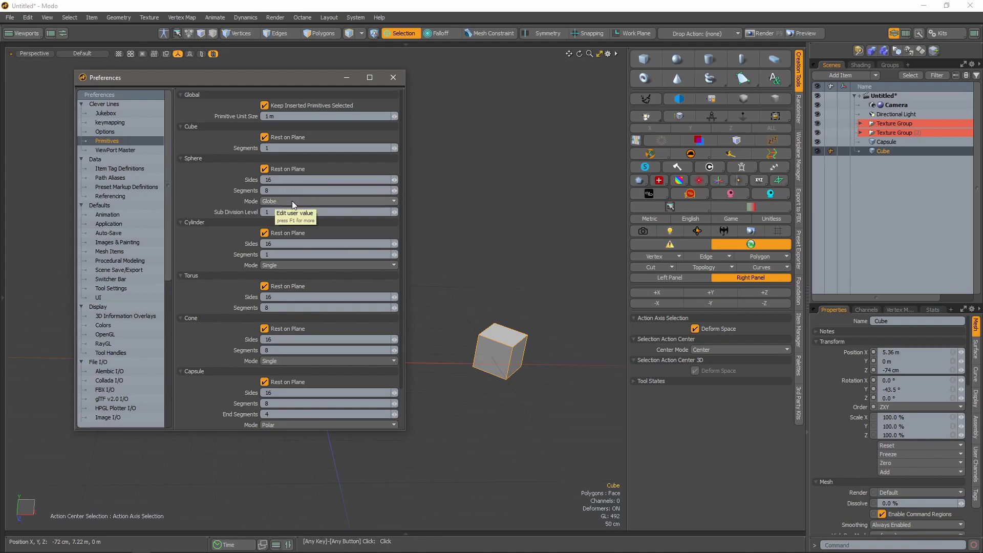
scroll(273, 281, "down", 2)
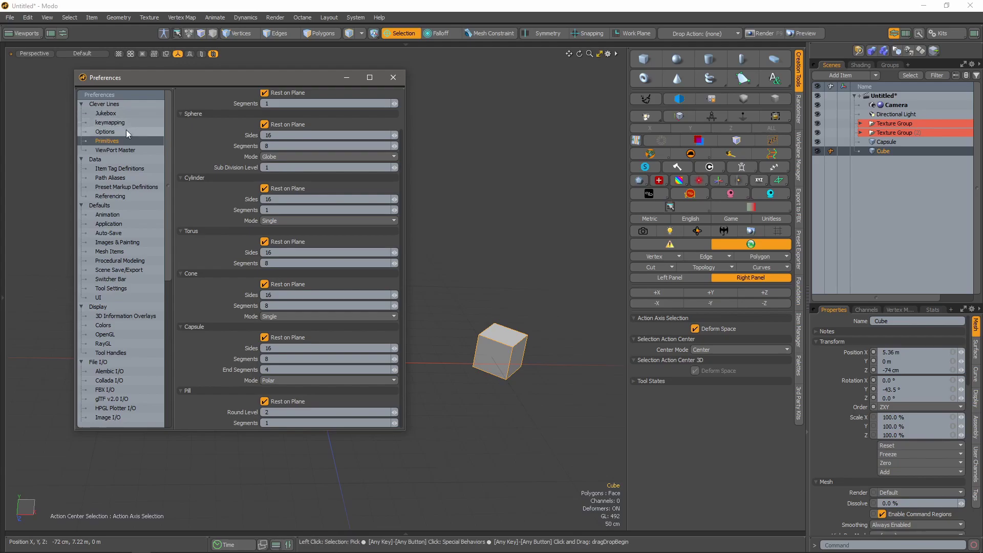
Enable showing ViewPort Master in the Kits tool bar through its Clever Lines preferences
left_click(103, 150)
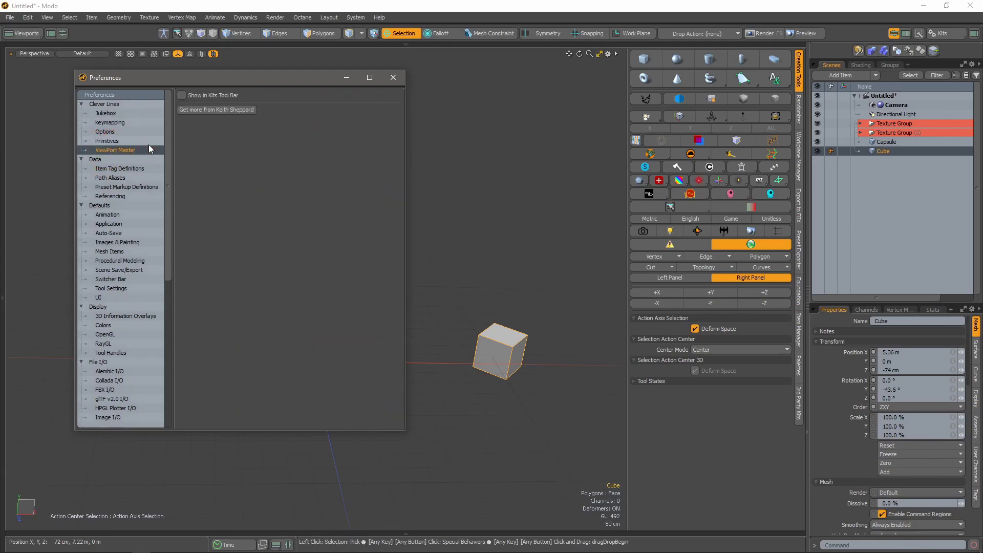
mouse_move(201, 77)
left_mouse_down()
mouse_move(216, 80)
mouse_move(186, 87)
left_mouse_up()
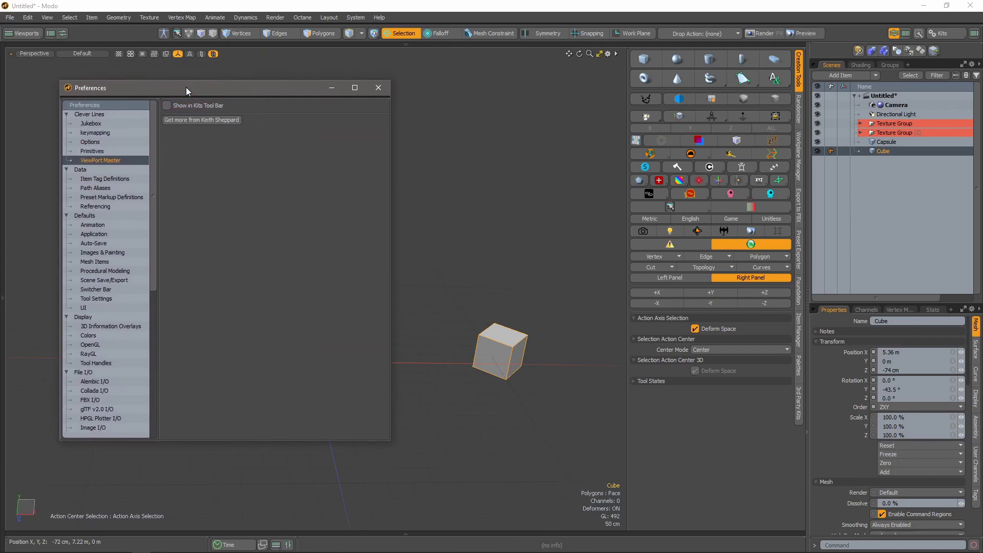
left_click(170, 149)
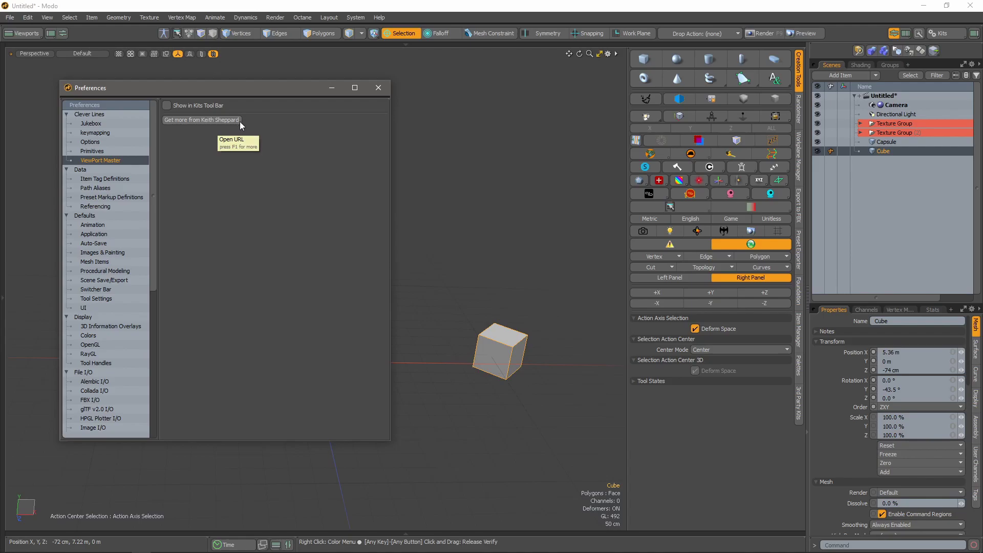
left_click(166, 106)
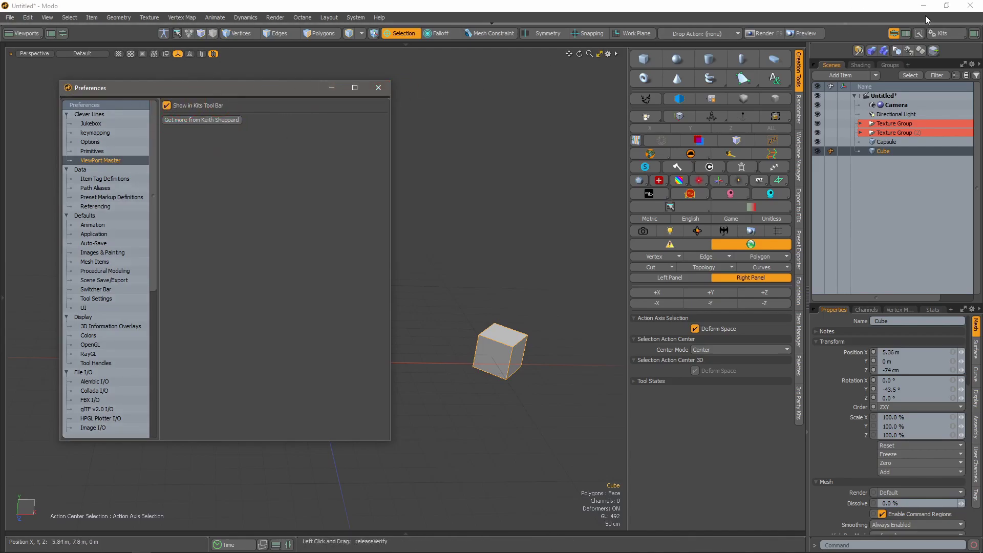
Load the CT2020.txt viewport preset through the Viewport Master kit and dismiss the kit popovers
left_click(948, 33)
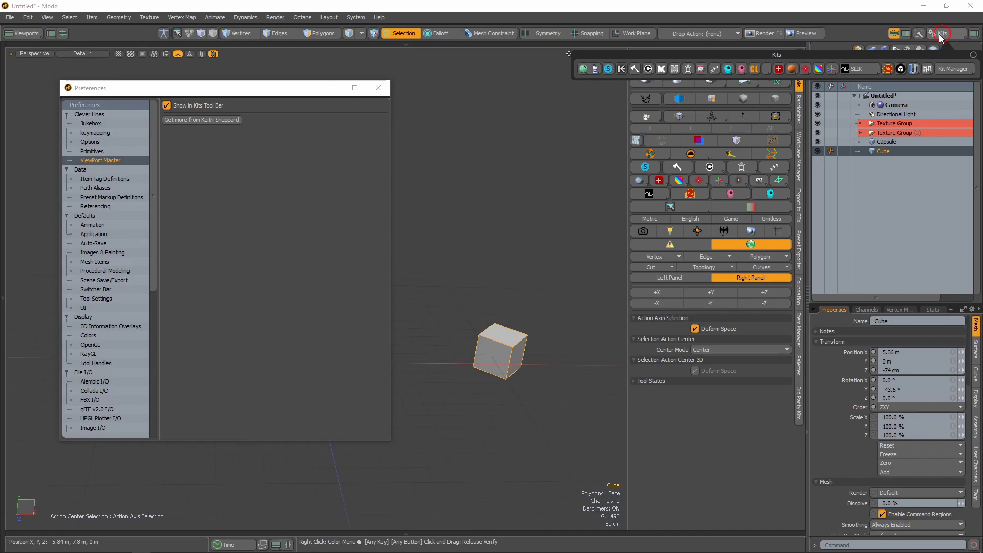
left_click(766, 68)
left_click(779, 105)
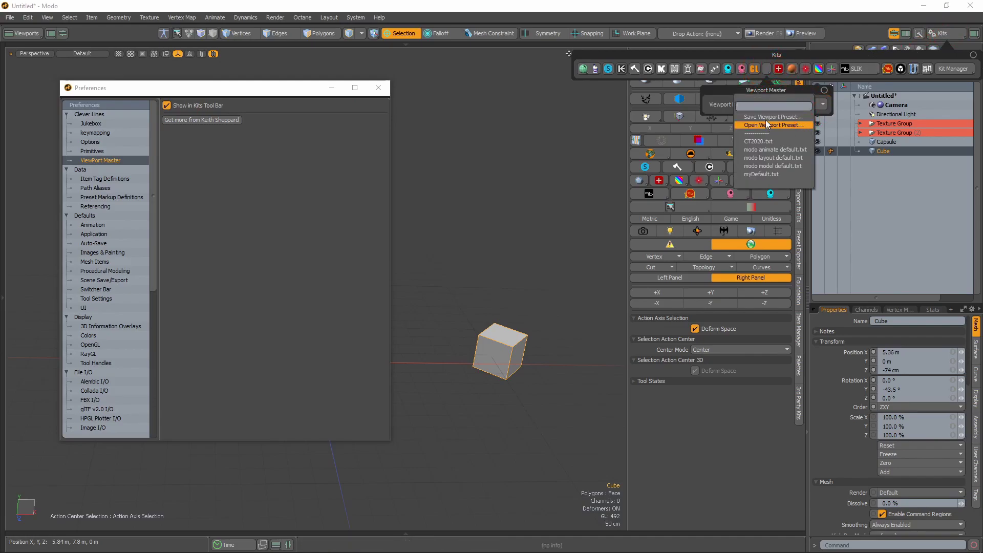
left_click(761, 142)
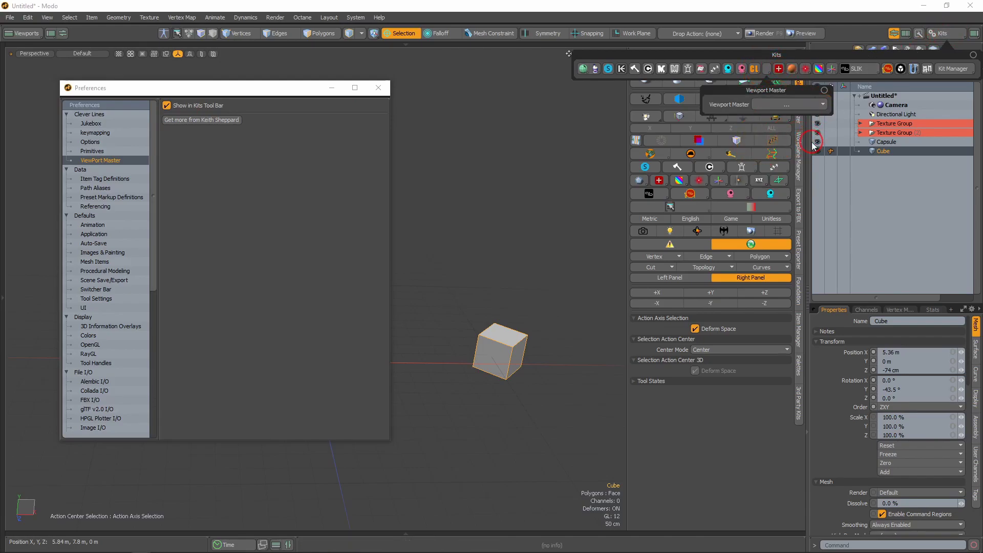
left_click(758, 106)
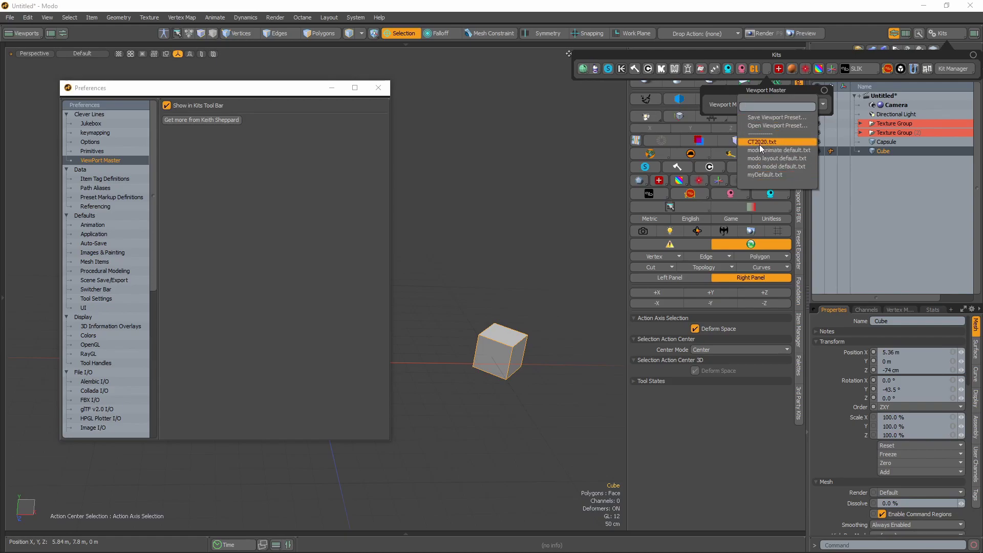
left_click(552, 129)
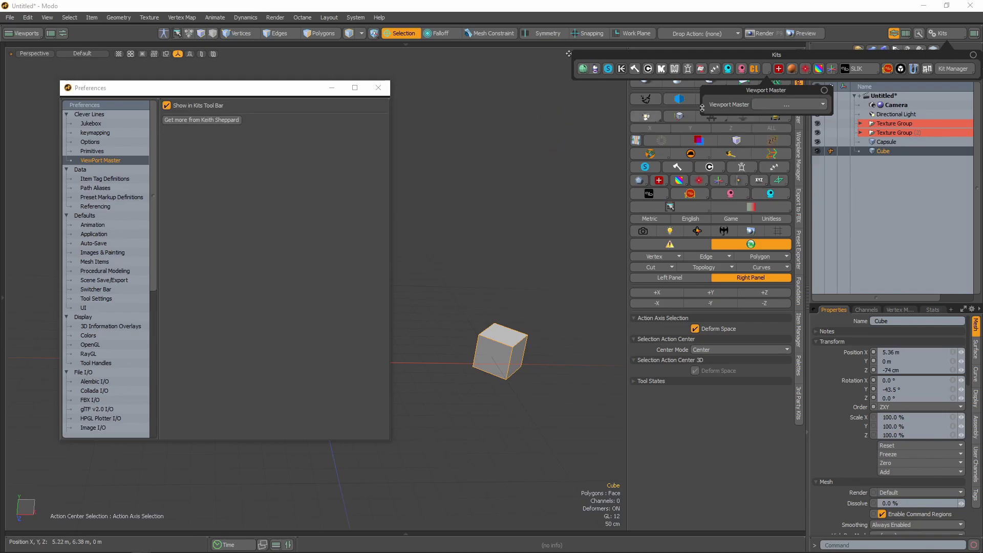
left_click(452, 149)
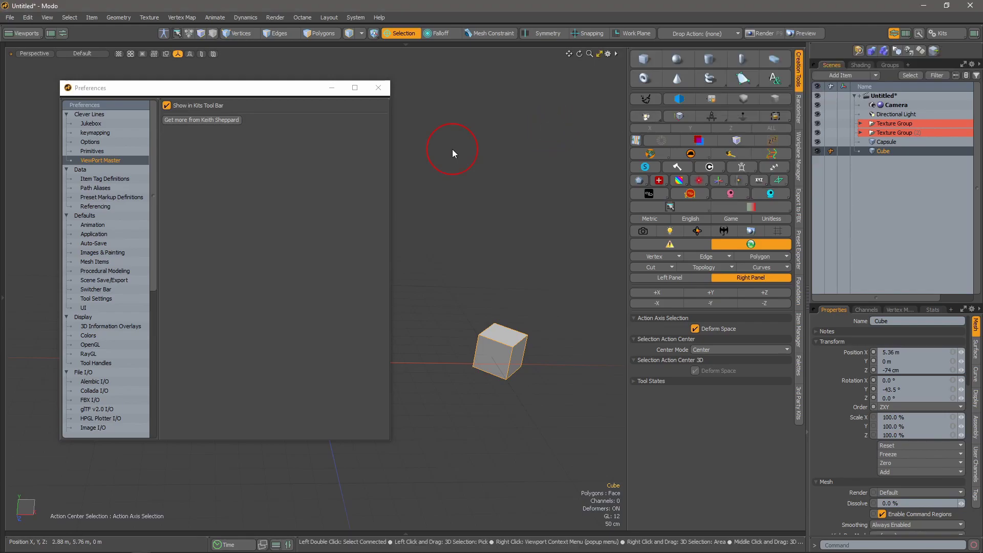
Return to the Clever Lines Options settings and close the preferences
left_click(86, 146)
left_click(286, 84)
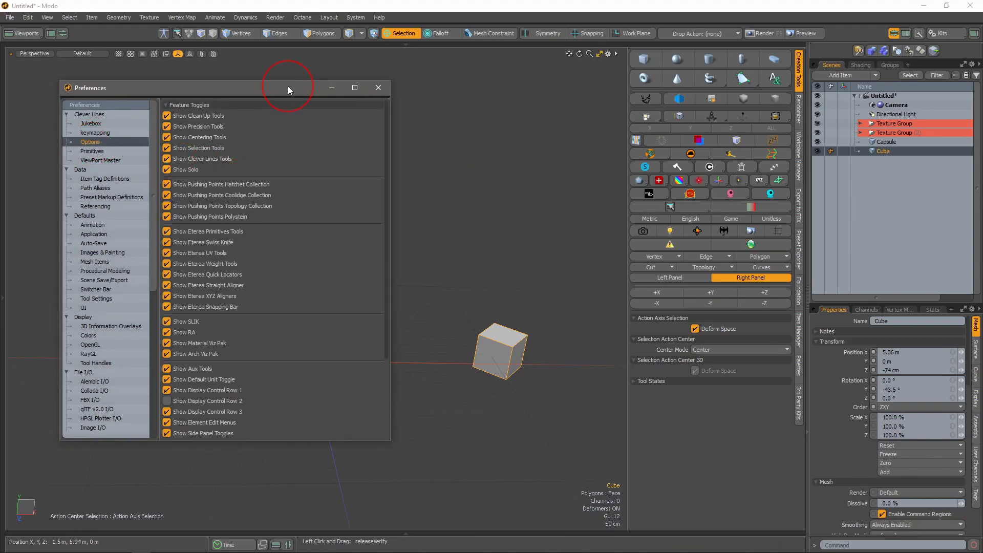
left_click(379, 88)
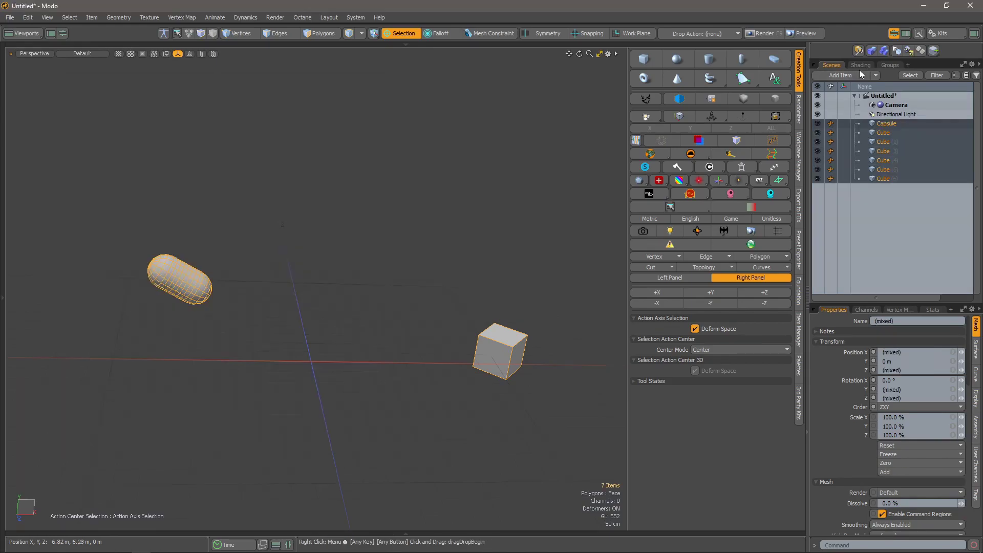
Display the Item Manager tools and strip 2 characters from the start of the selected capsule and cube item names
left_click(798, 330)
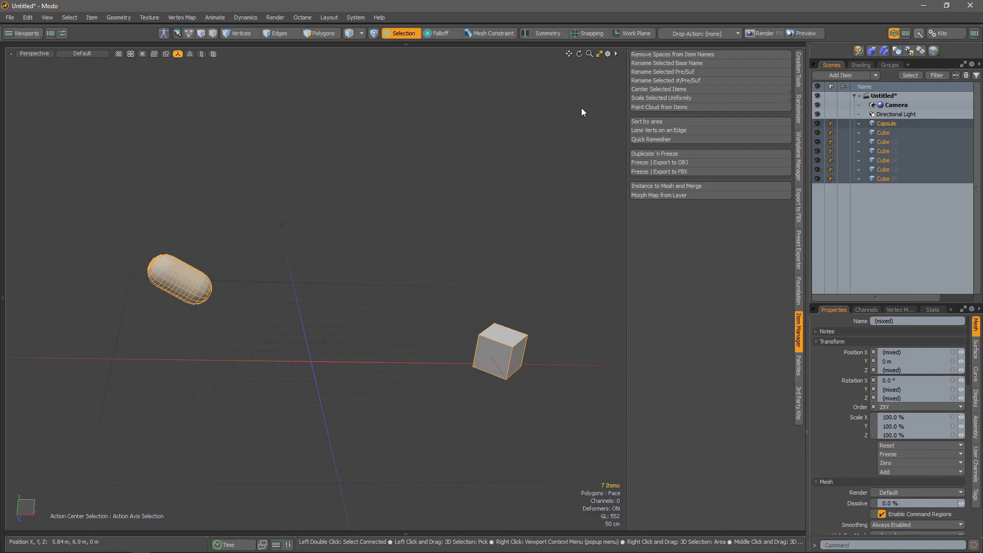
right_click(886, 141)
mouse_move(871, 161)
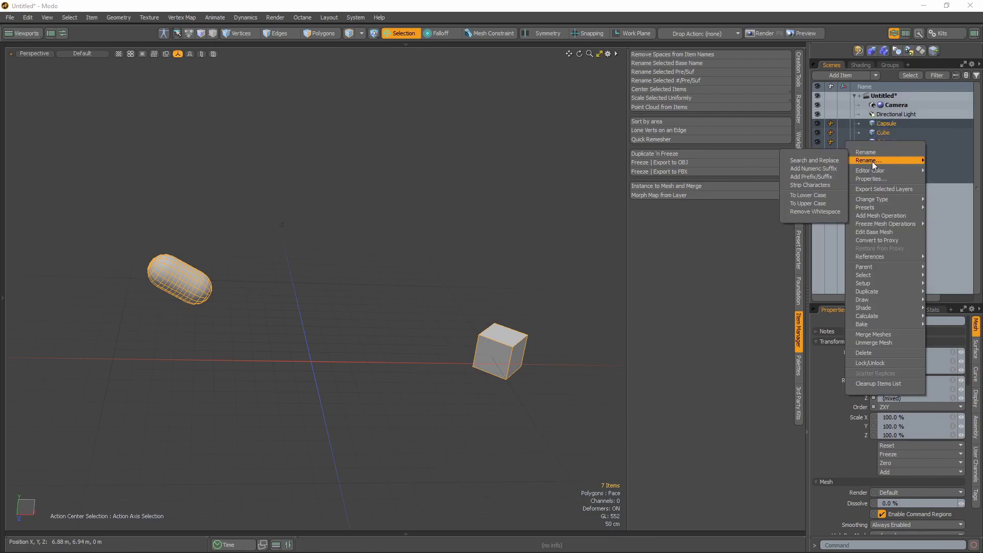
left_click(809, 186)
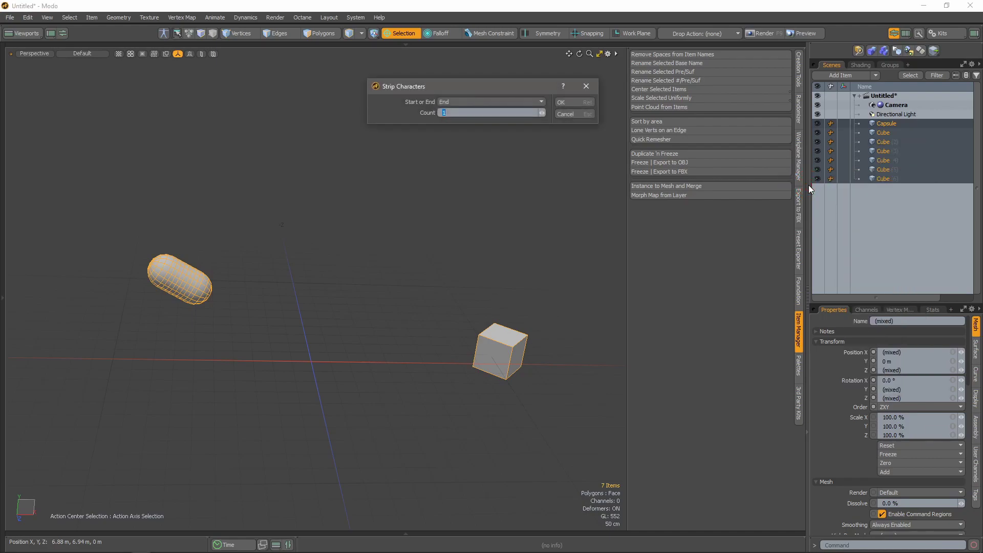
left_click(451, 102)
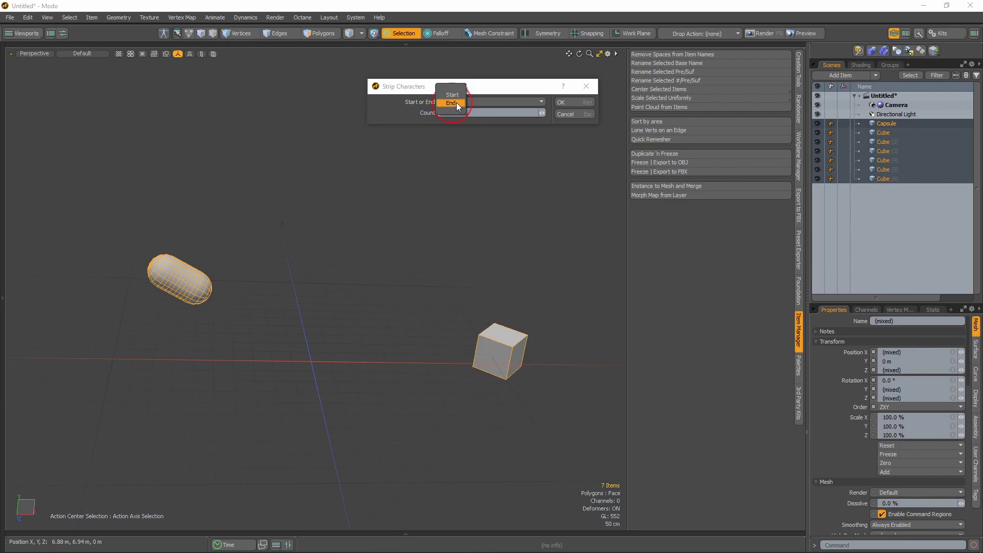
left_click(456, 96)
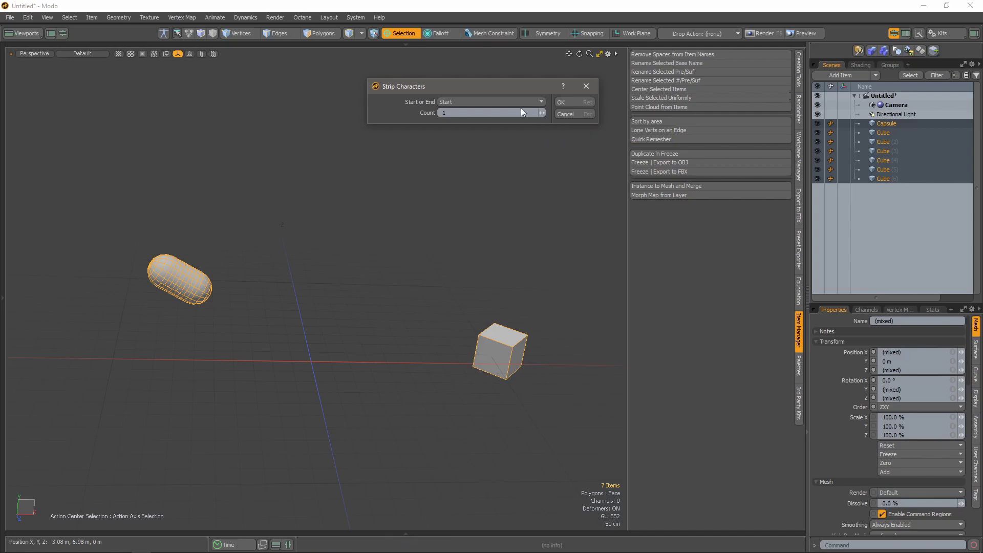
left_click(574, 115)
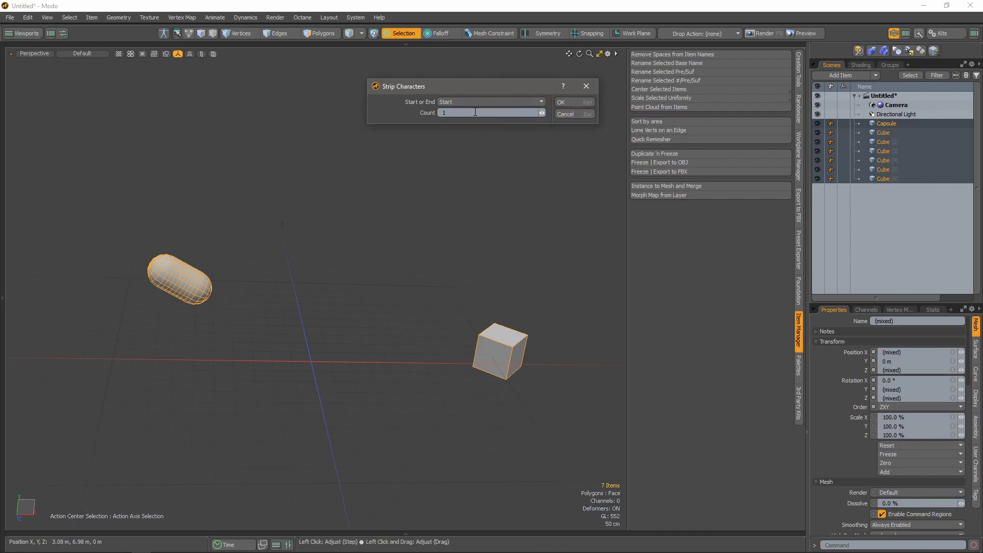
left_click(543, 112)
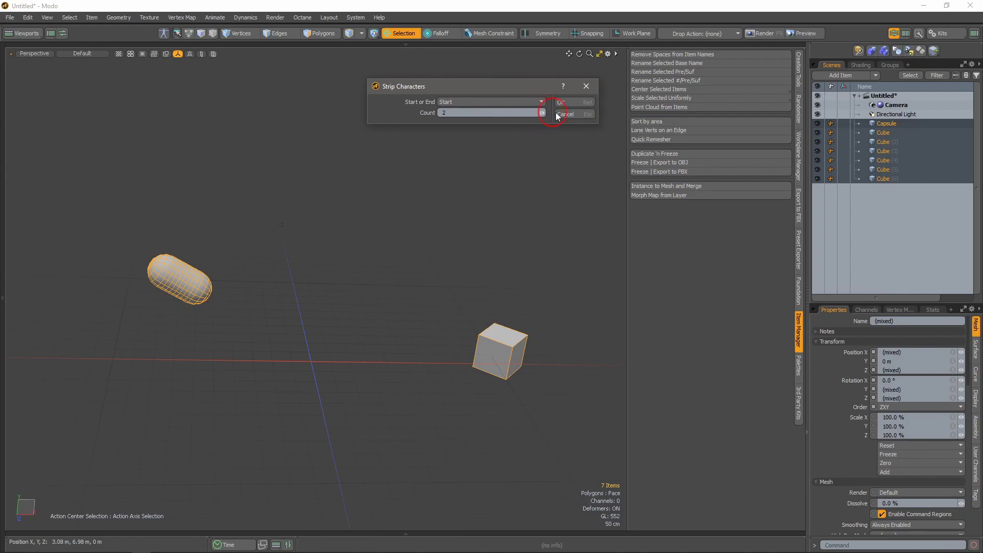
left_click(571, 101)
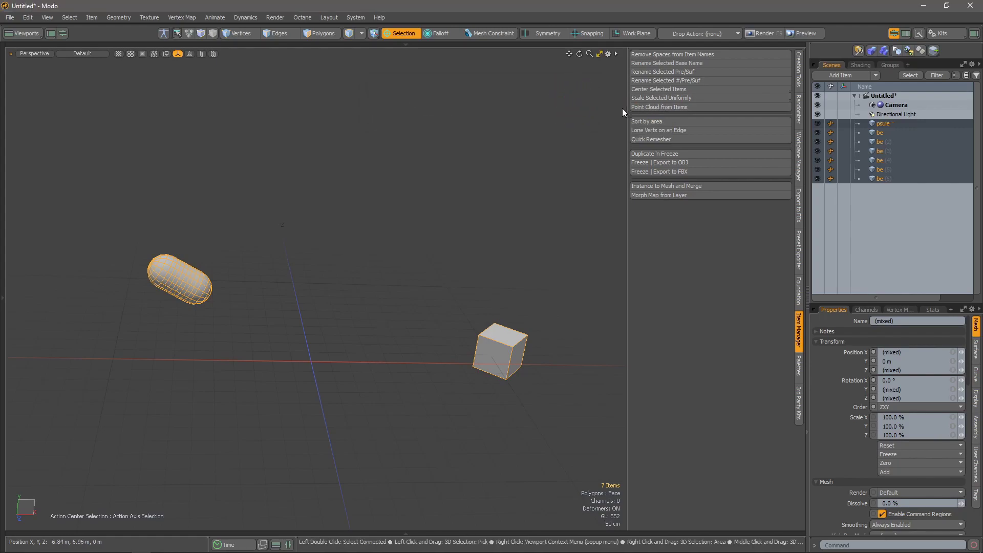
Undo the character strip on the item names, and view the Search and Replace rename options without applying them
key("ctrl+z")
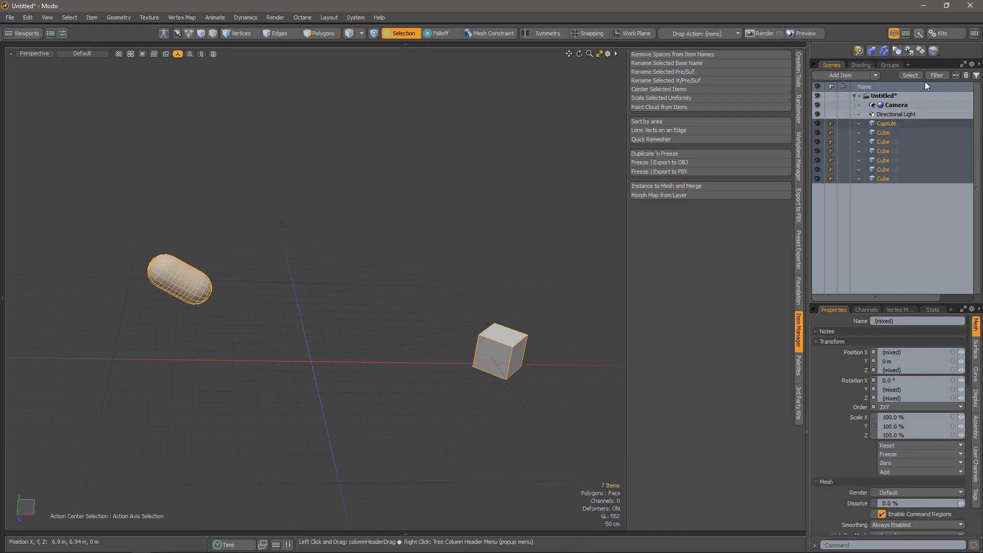
right_click(888, 132)
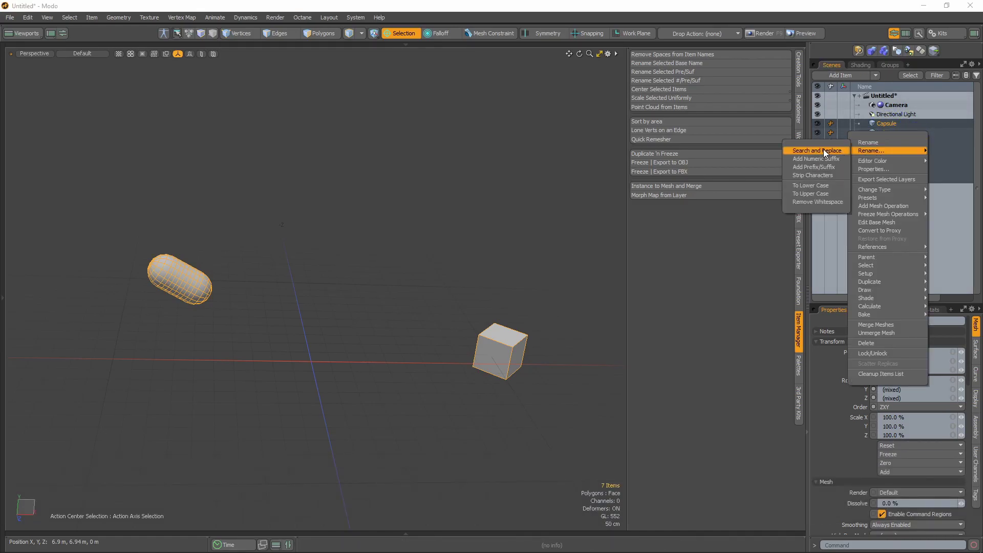
left_click(824, 151)
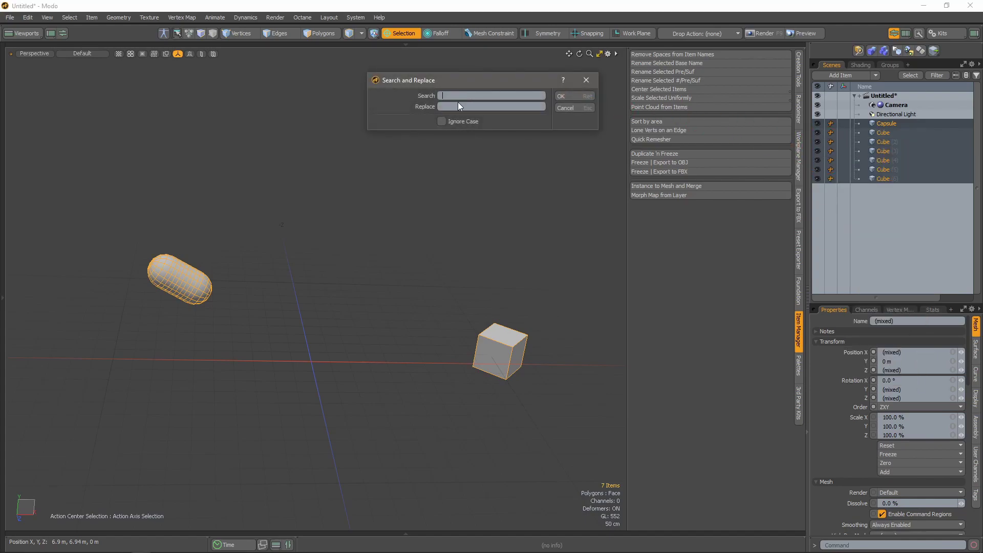
left_click(574, 109)
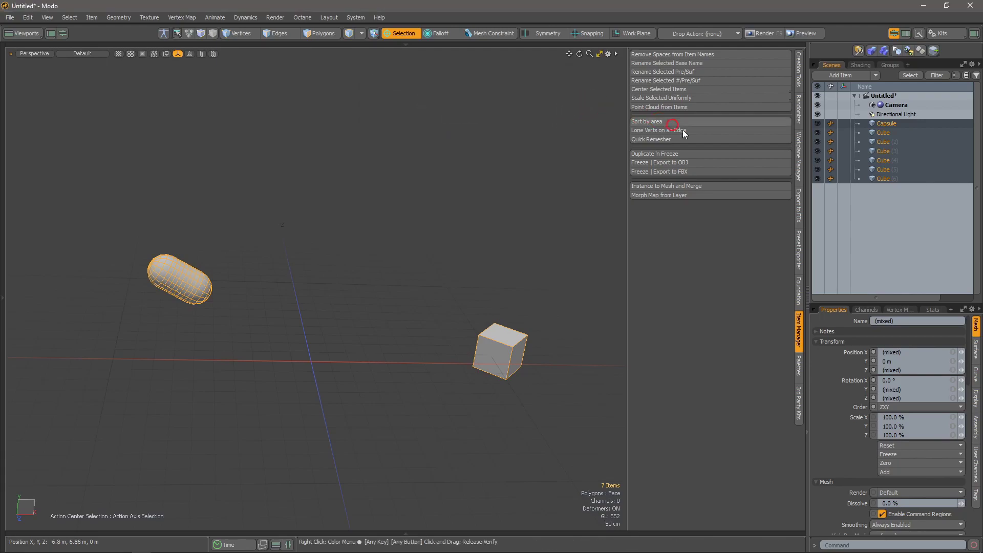
Select the capsule and all the cube items, start Rename Selected Base Name, and name the capsule pill
left_click(885, 124)
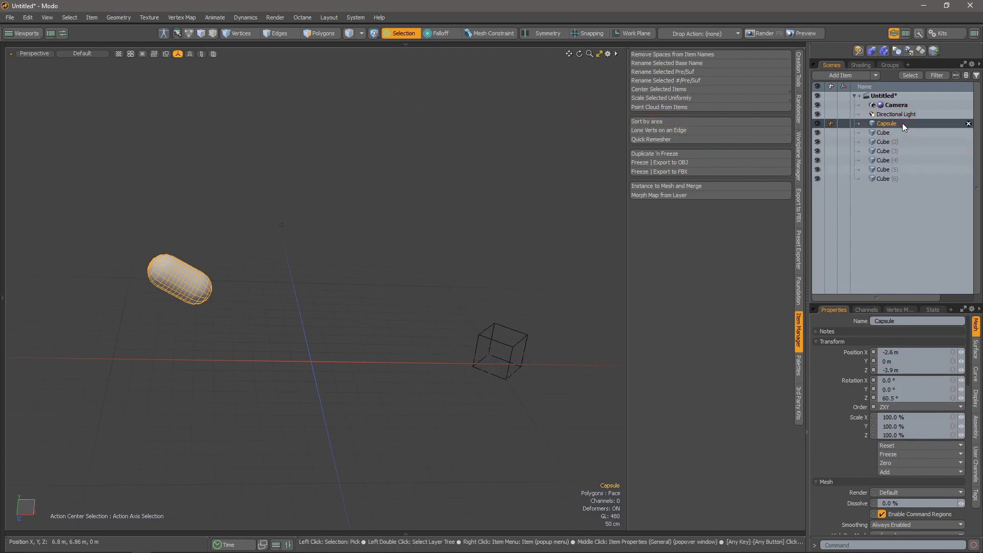
left_click(882, 179, "shift")
left_click(880, 106, "shift")
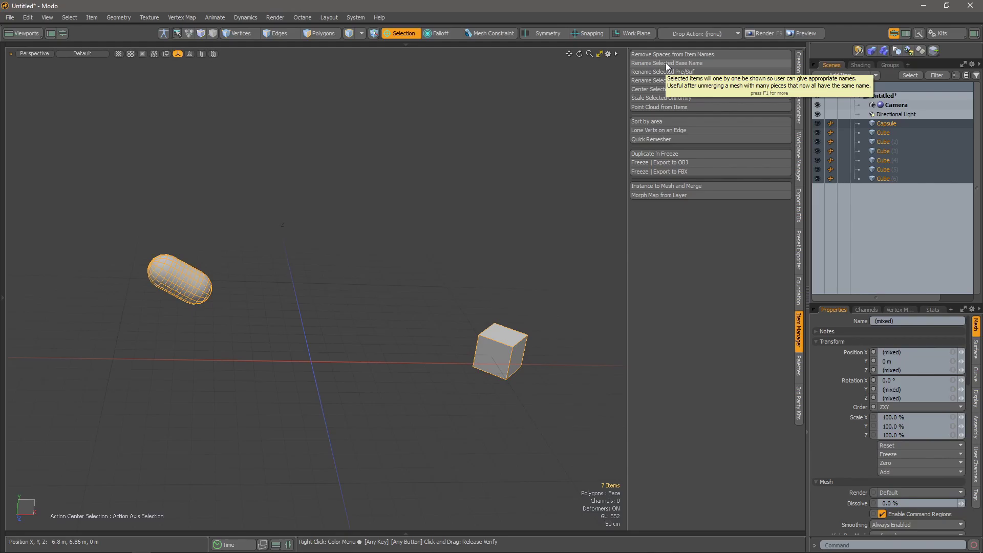
left_click(668, 63)
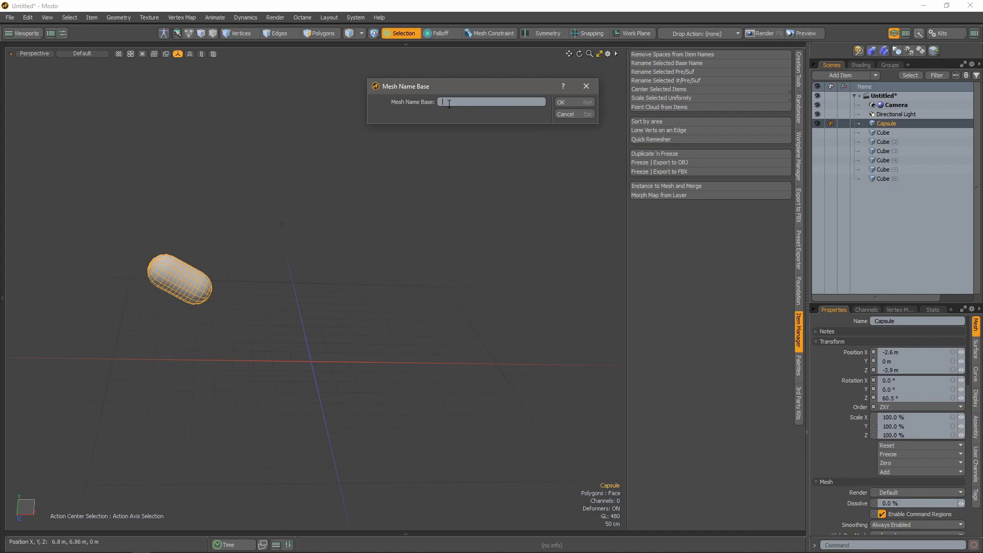
type("pill")
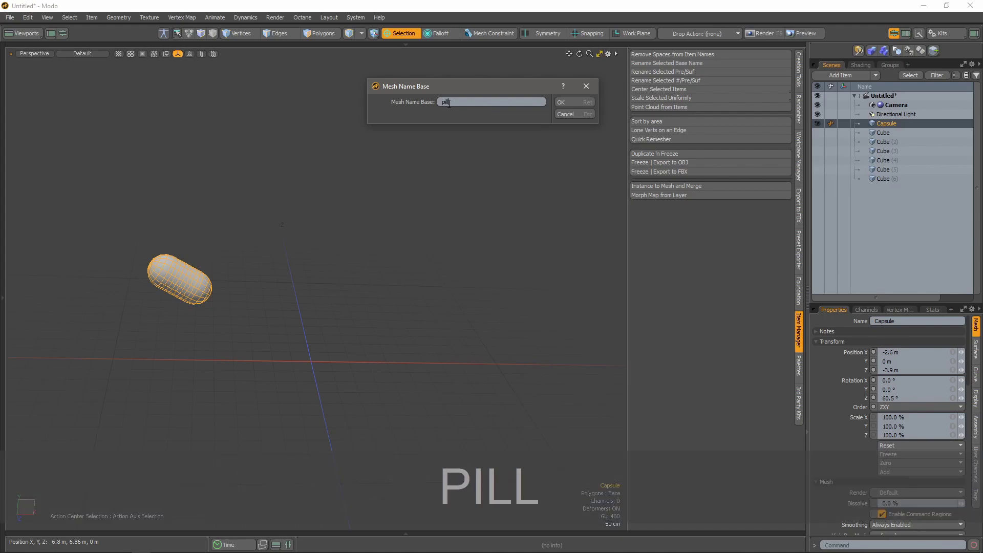
key("Return")
Give the first cube the base name box and the second cube the base name cube
type("ba")
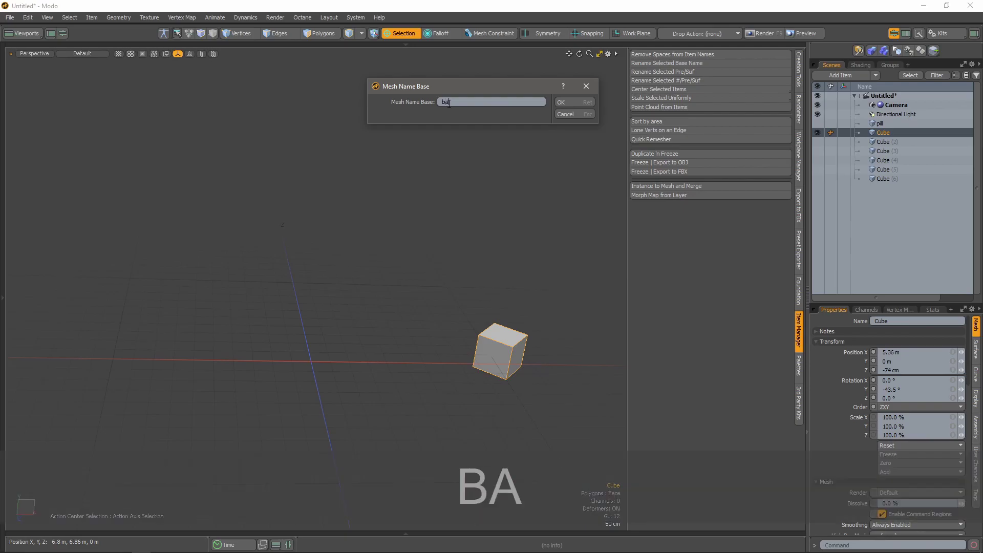
key("BackSpace")
type("ox")
key("Return")
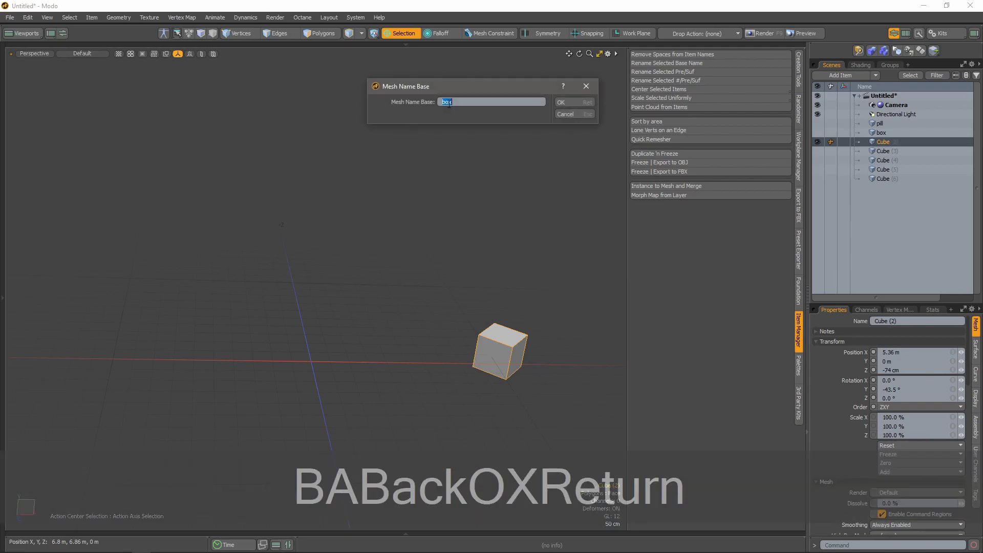
type("cube")
key("Return")
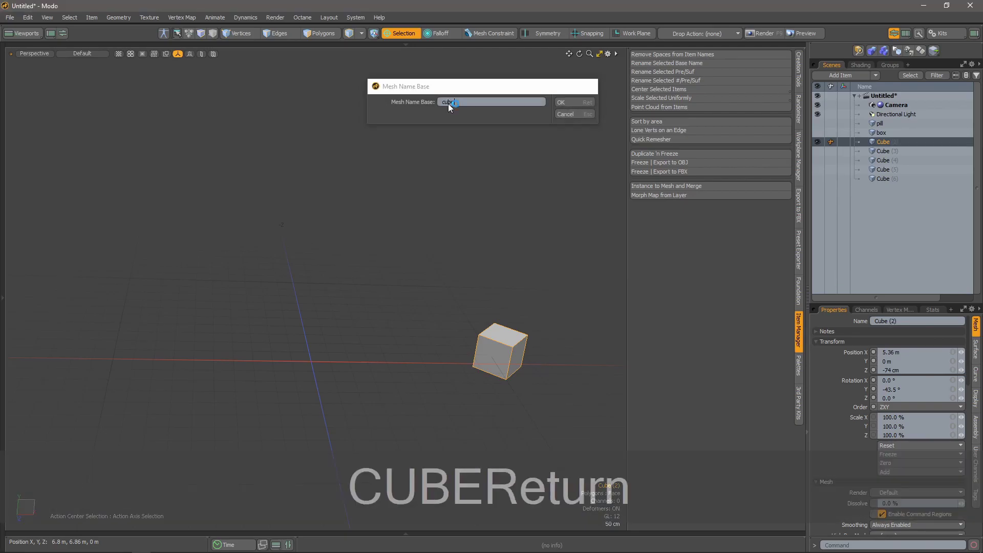
Name the remaining four cubes box 2, box 3, cube 3 and cube 4 in list order
type("box 2")
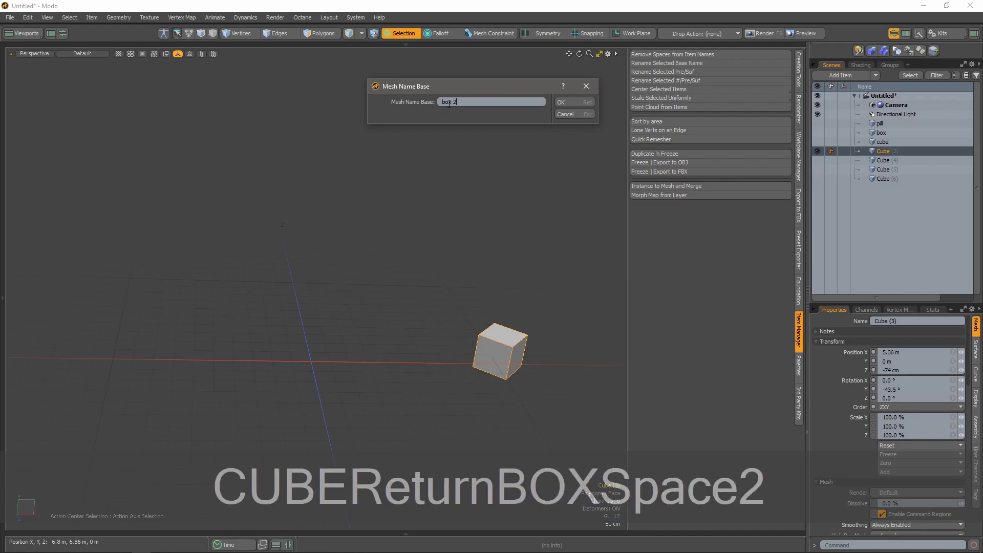
key("Return")
type("box 3")
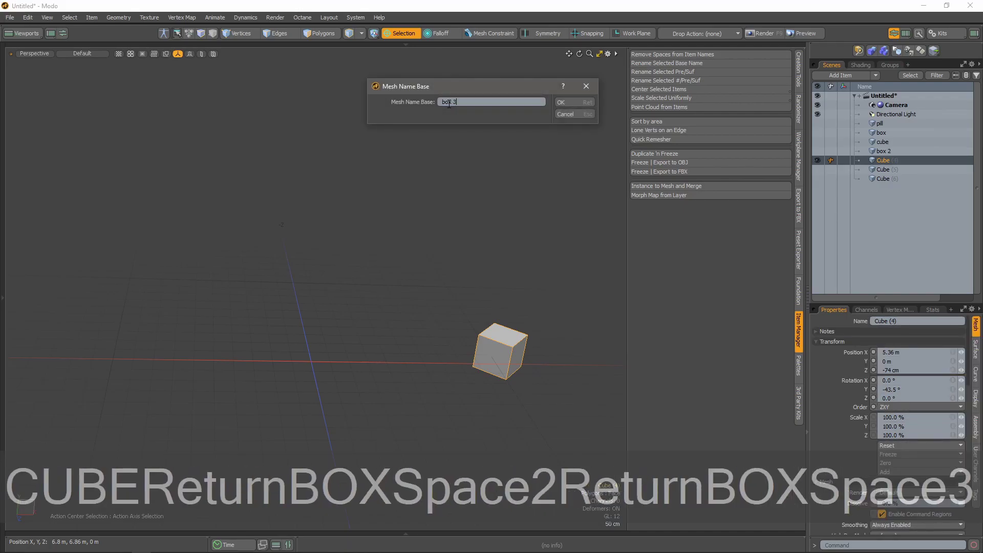
key("Return")
type("c")
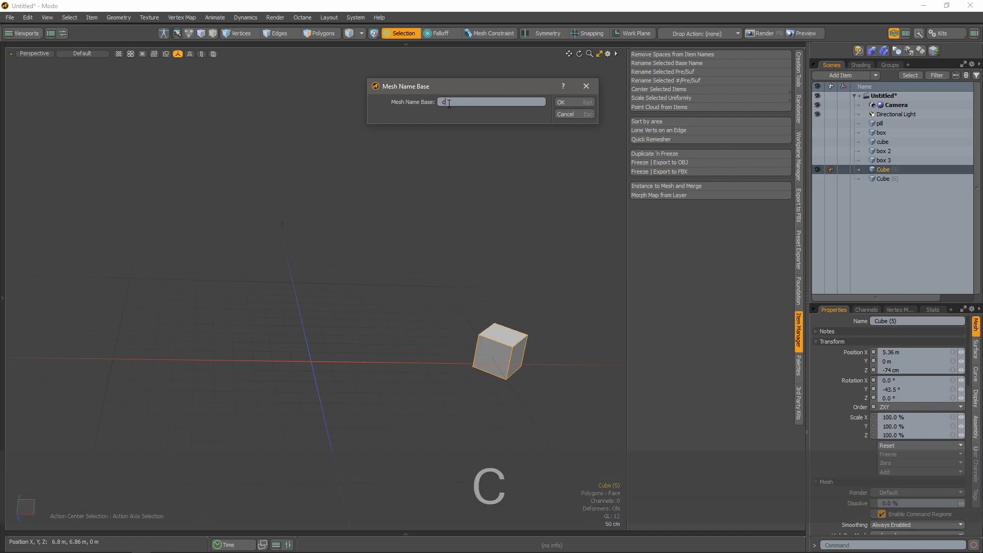
type("ube 3")
key("Return")
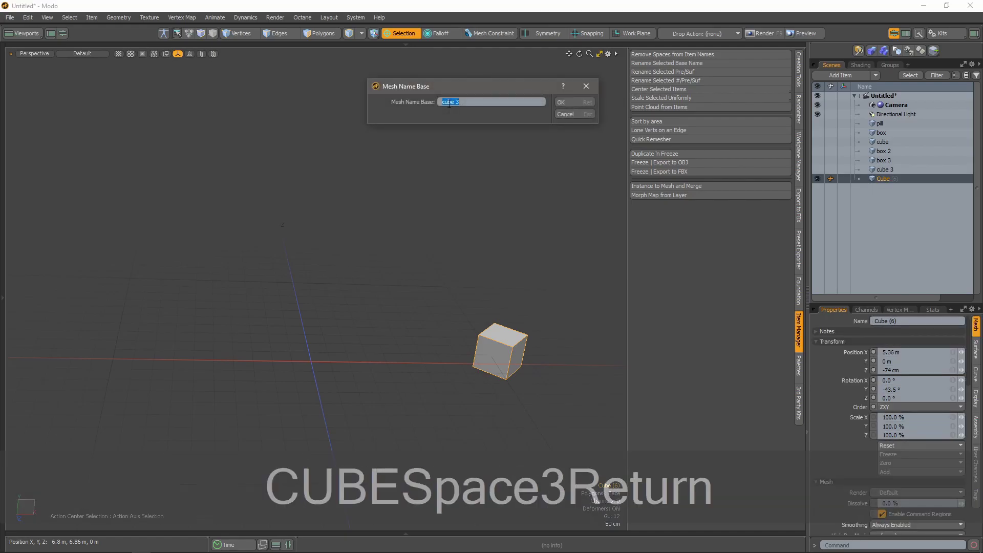
type("cube 4")
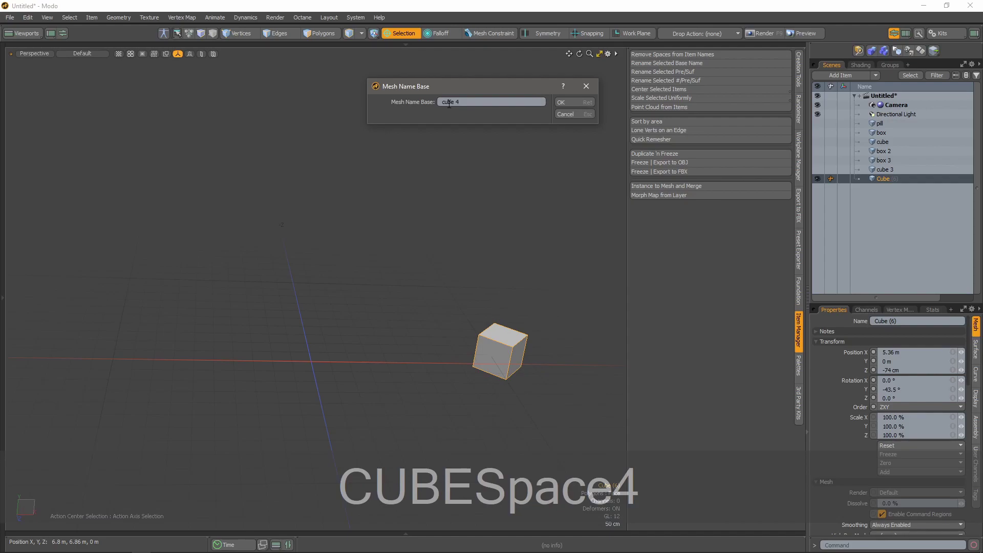
key("Return")
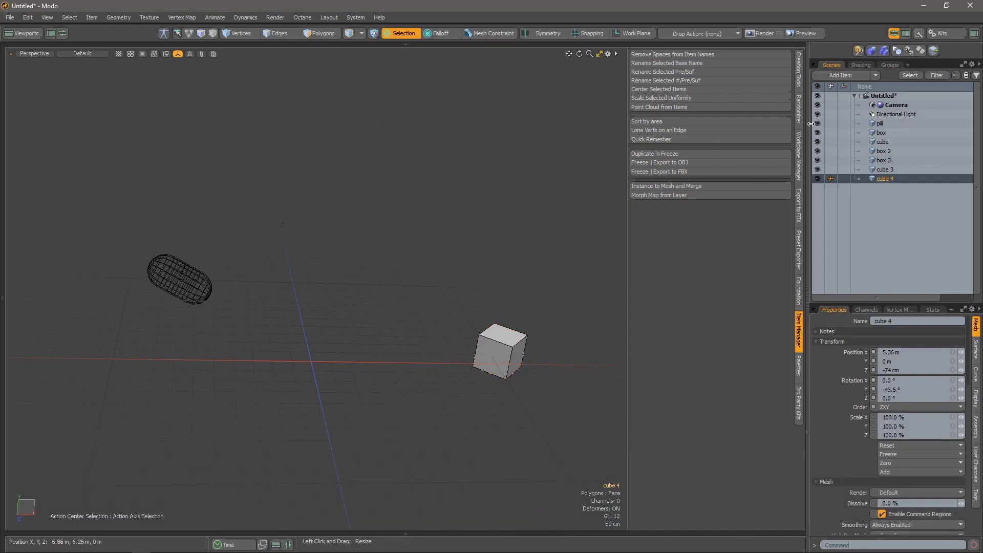
Select all the mesh items from pill to cube 4 and replace the spaces in their names using the Underscore separator
left_click(873, 124, "shift")
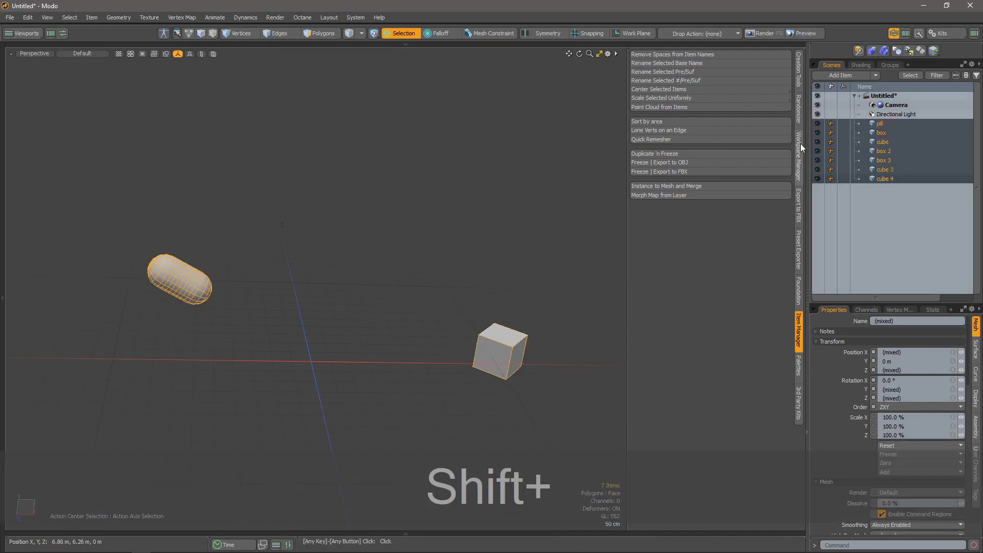
left_click(694, 54)
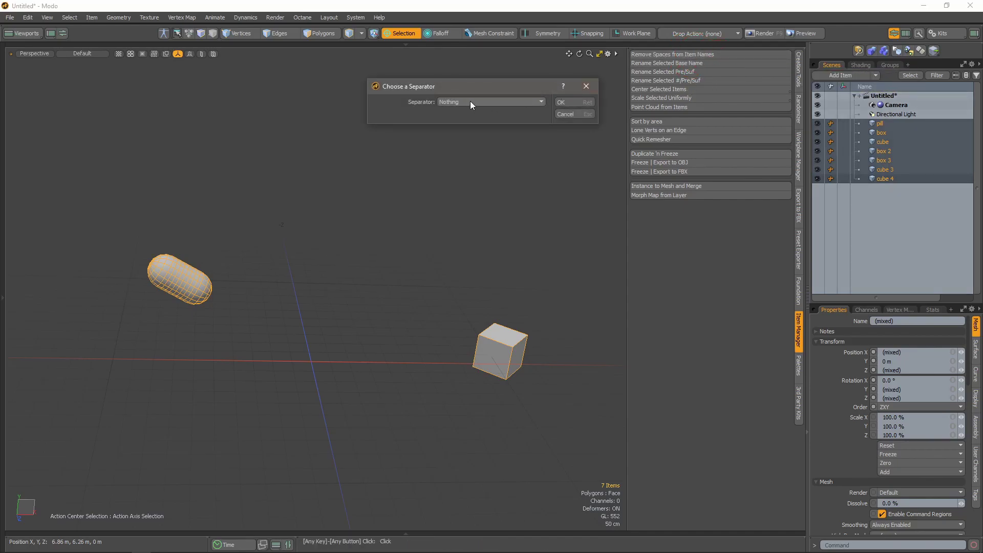
left_click(470, 100)
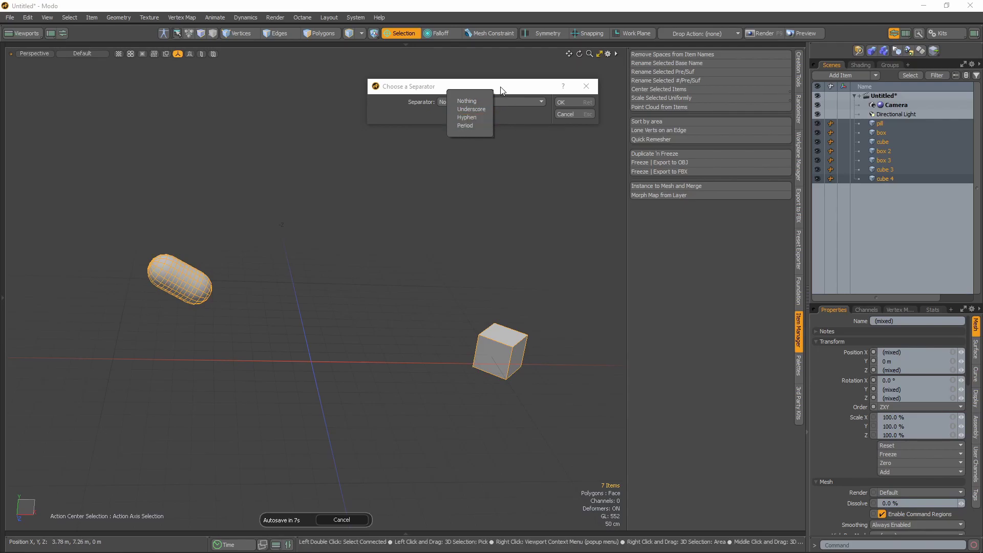
left_click(466, 102)
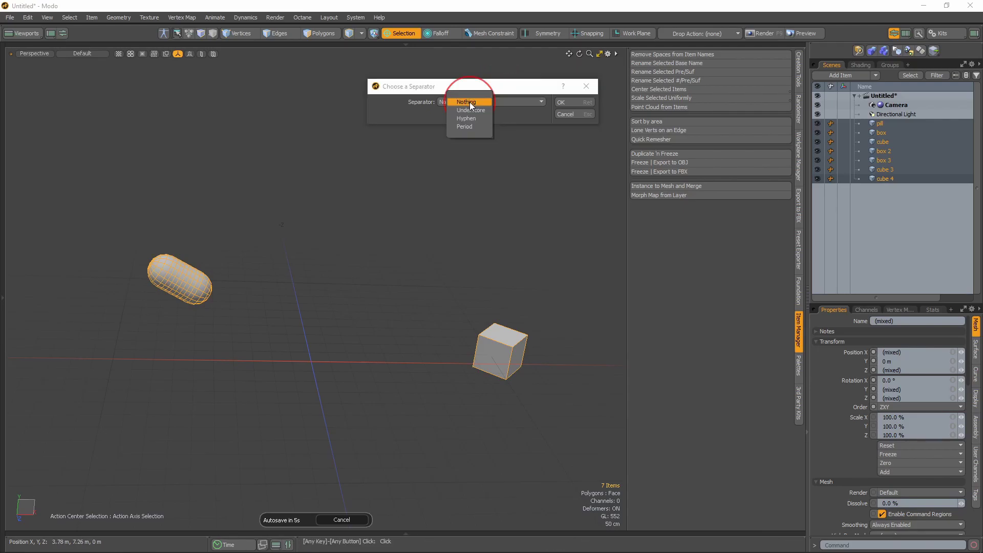
left_click(470, 110)
left_click(563, 102)
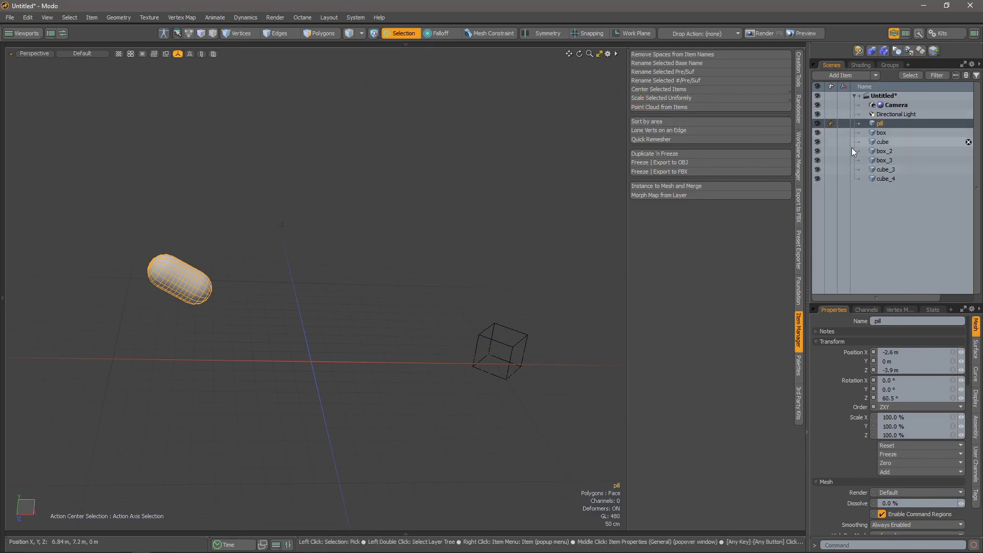
Select all the mesh items and use Rename Selected Pre/Suf to add the prefix lo and the suffix poly
left_click(883, 178, "shift")
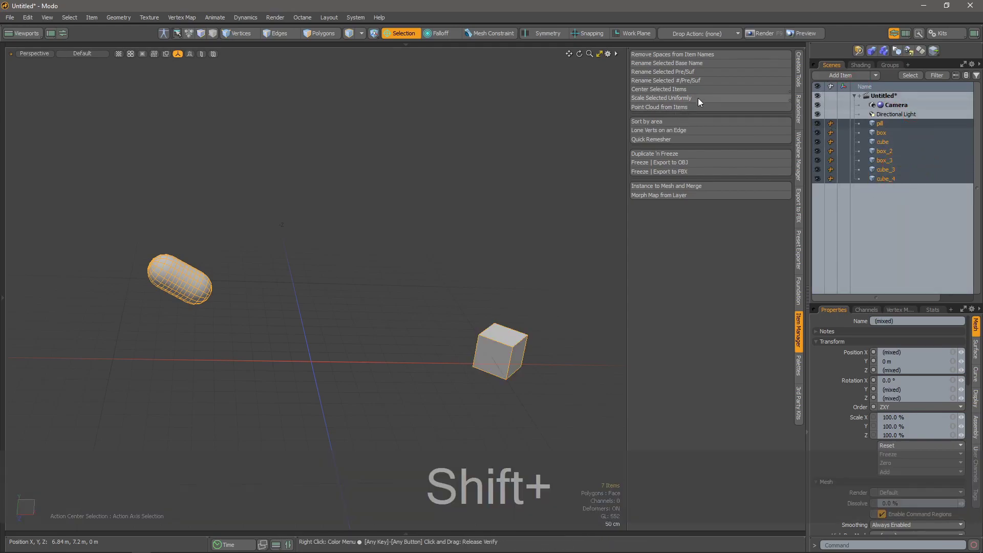
left_click(646, 72)
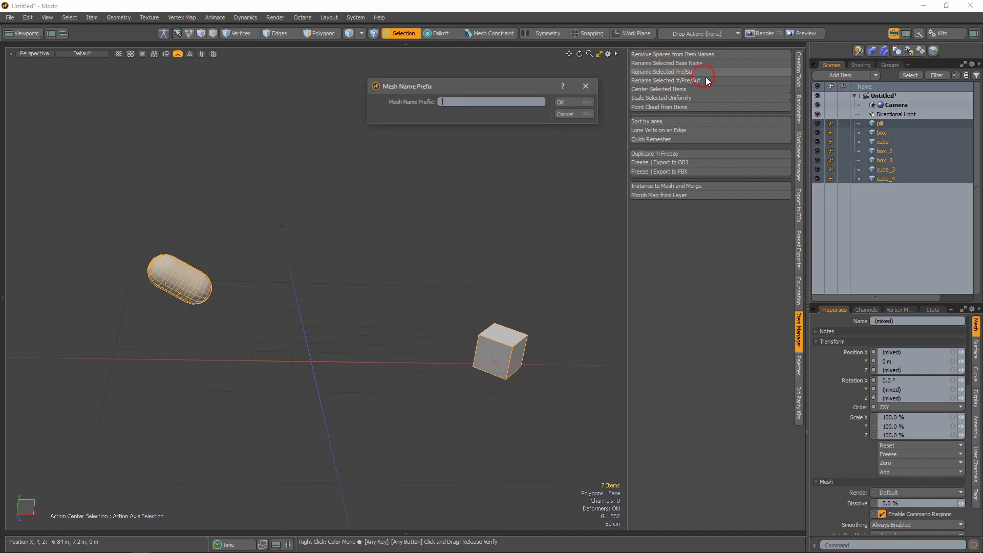
left_click_drag(456, 85, 408, 86)
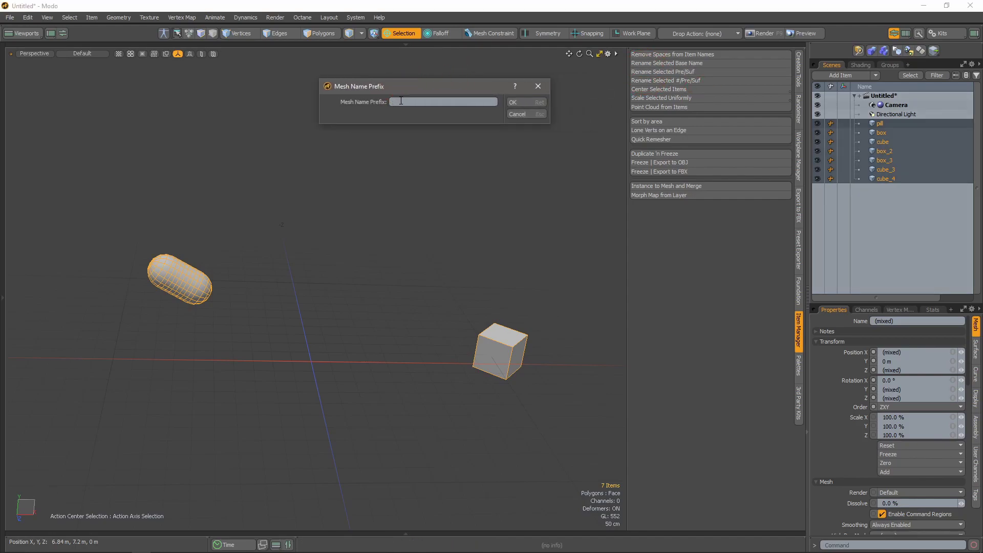
type("lo")
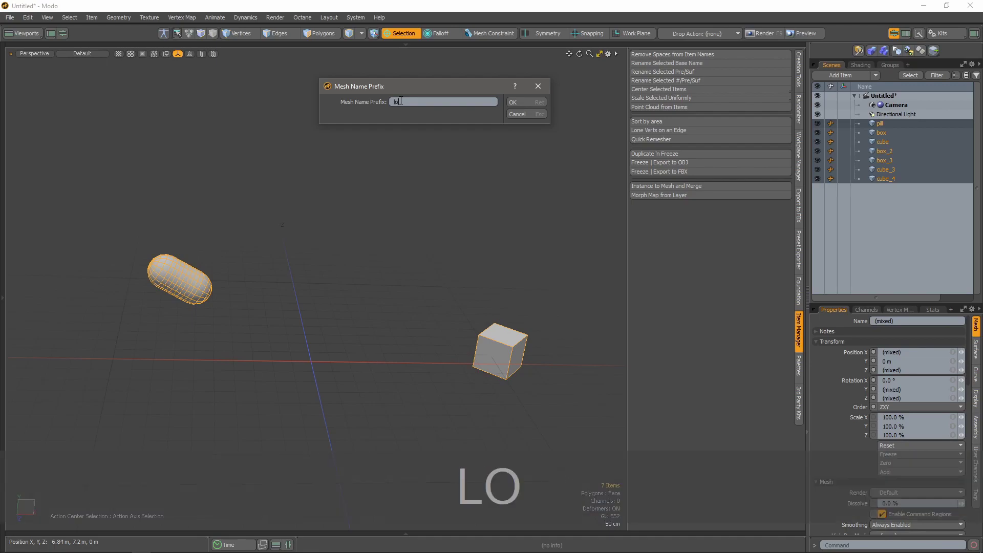
key("Tab")
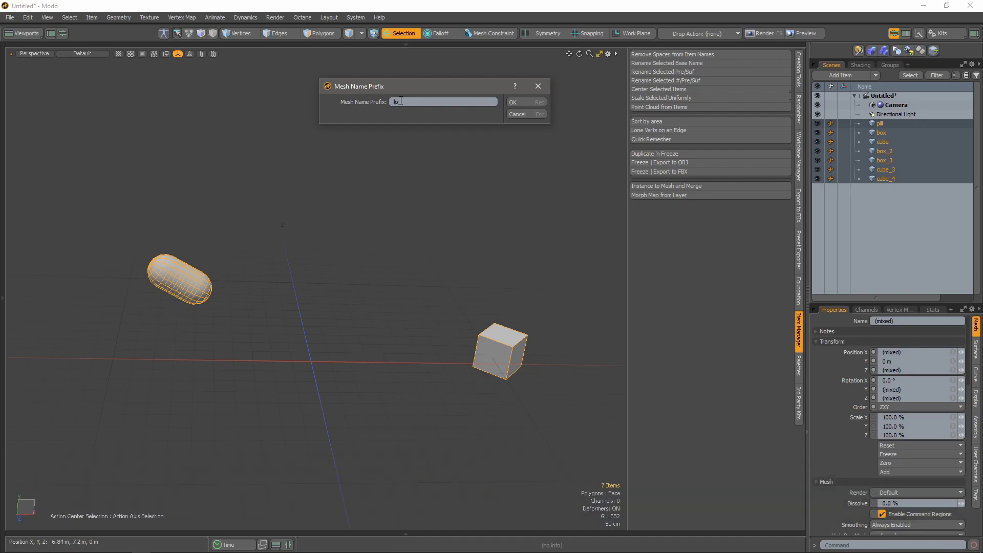
left_click(520, 102)
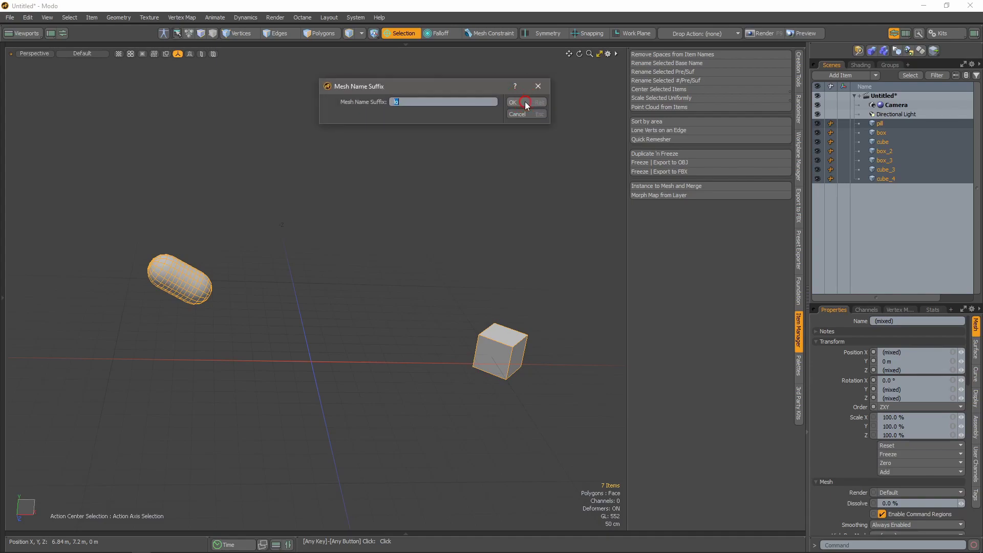
type("poly")
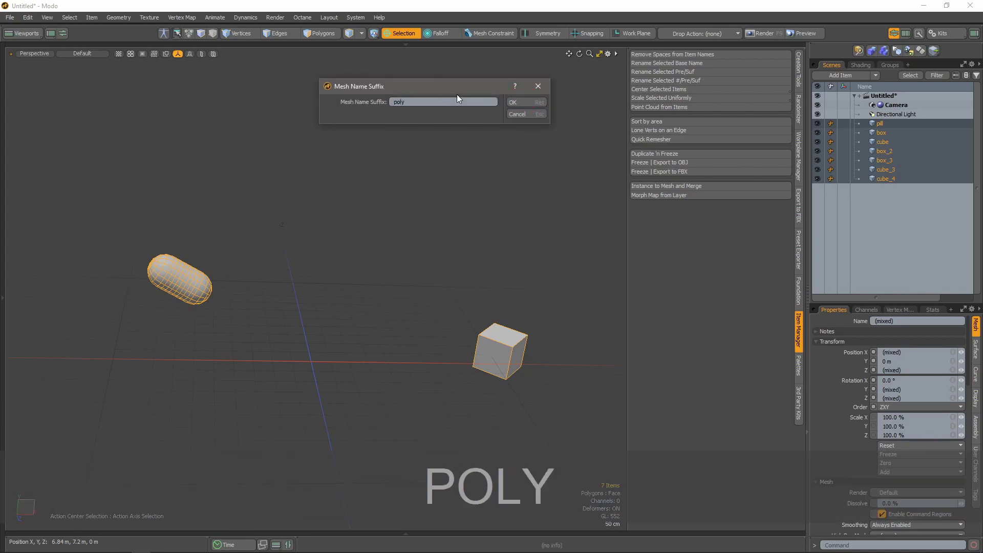
left_click(526, 101)
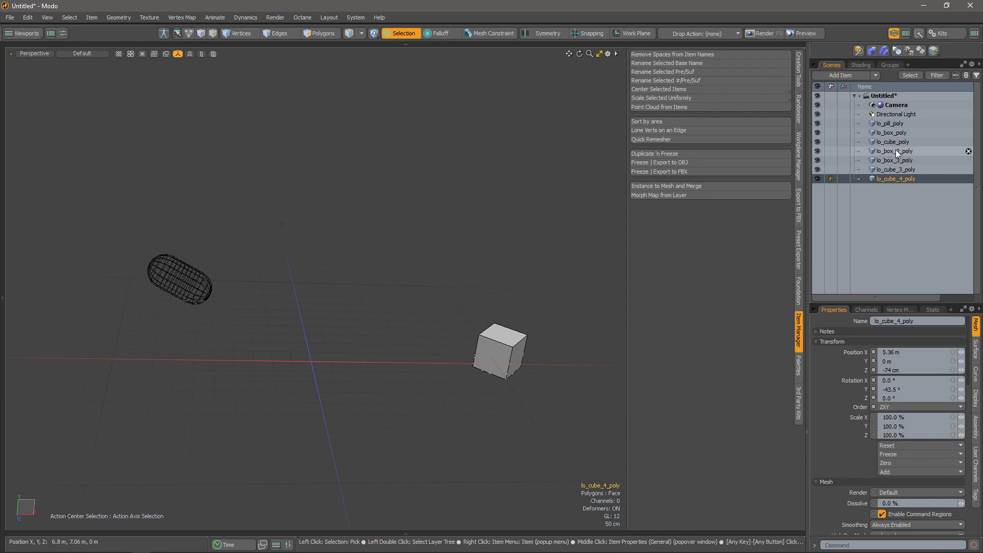
Select all the mesh items and use Rename Selected Pre/Suf to give them the prefix hi and the suffix HP
left_click(881, 124, "shift")
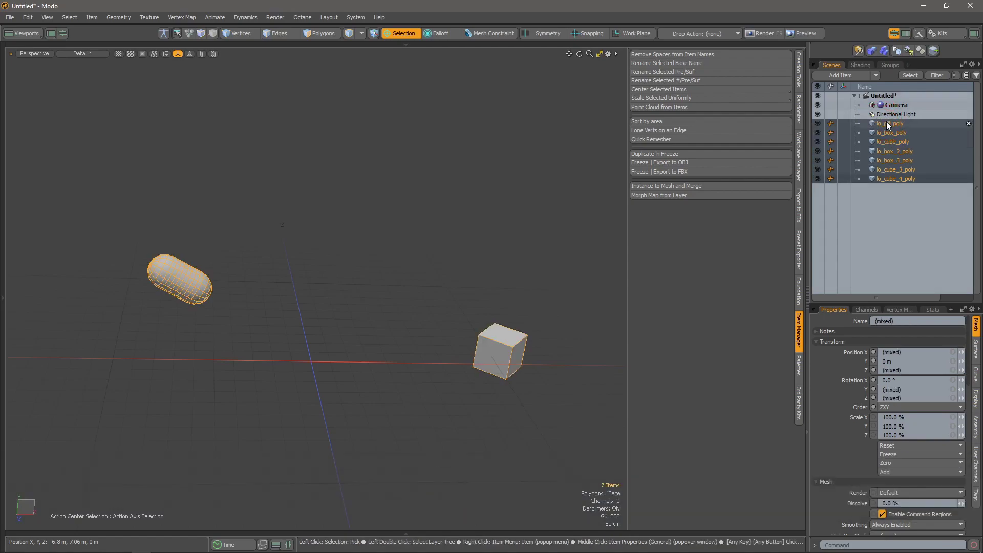
right_click(886, 122)
mouse_move(871, 142)
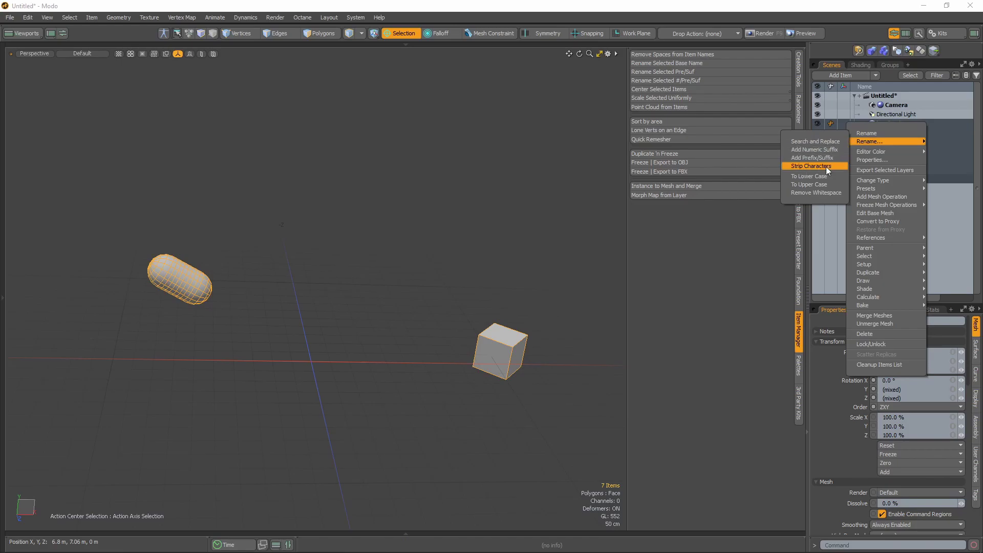
left_click(858, 29)
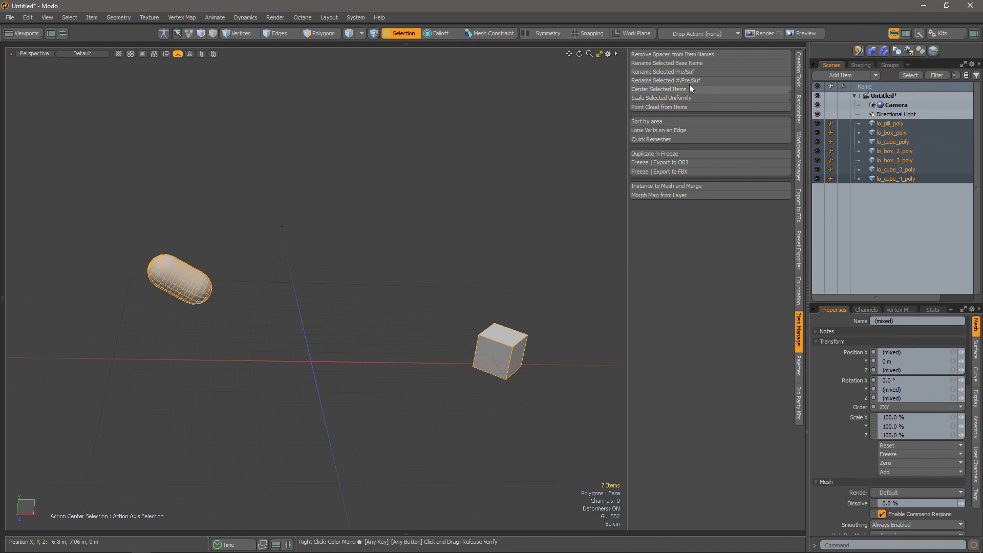
left_click(640, 73)
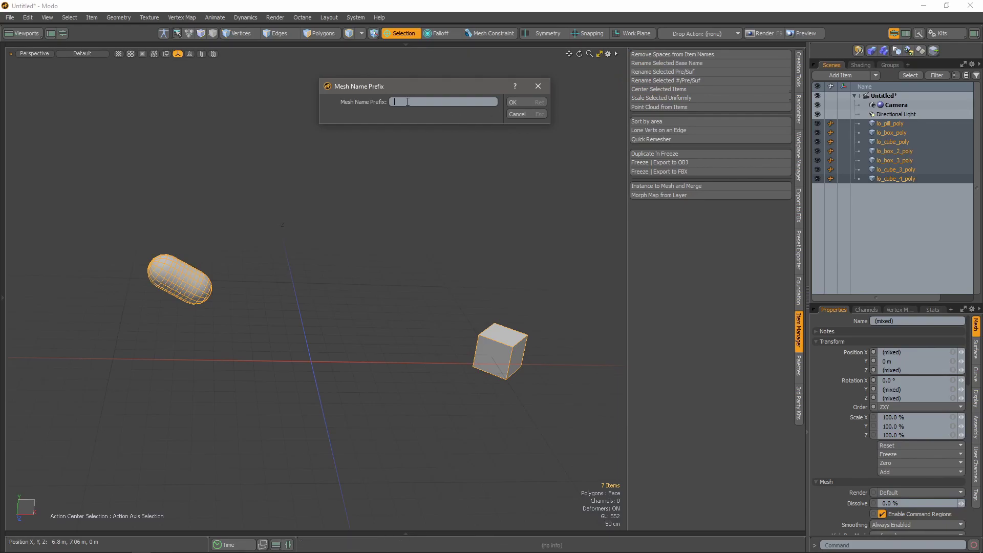
type("hi")
left_click(524, 101)
type("HP")
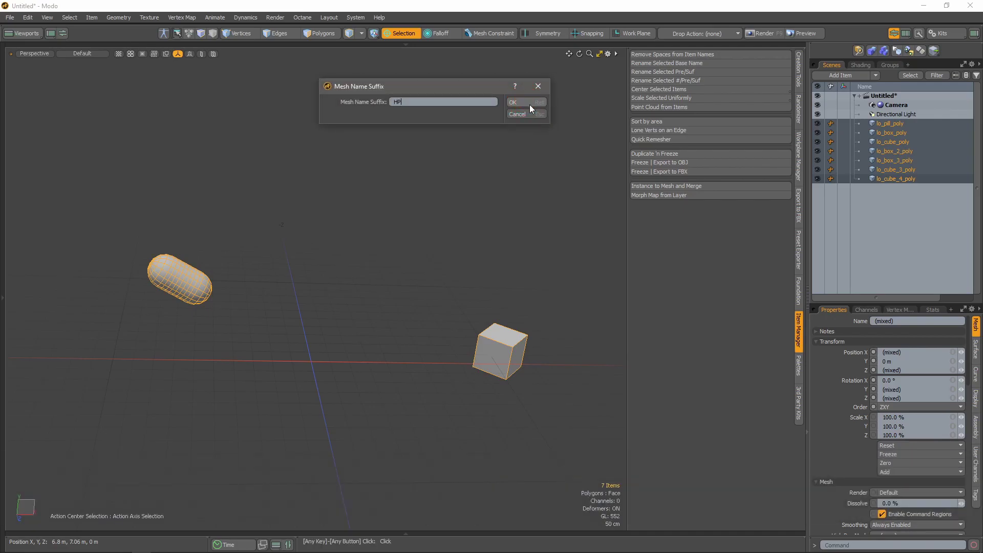
left_click(523, 100)
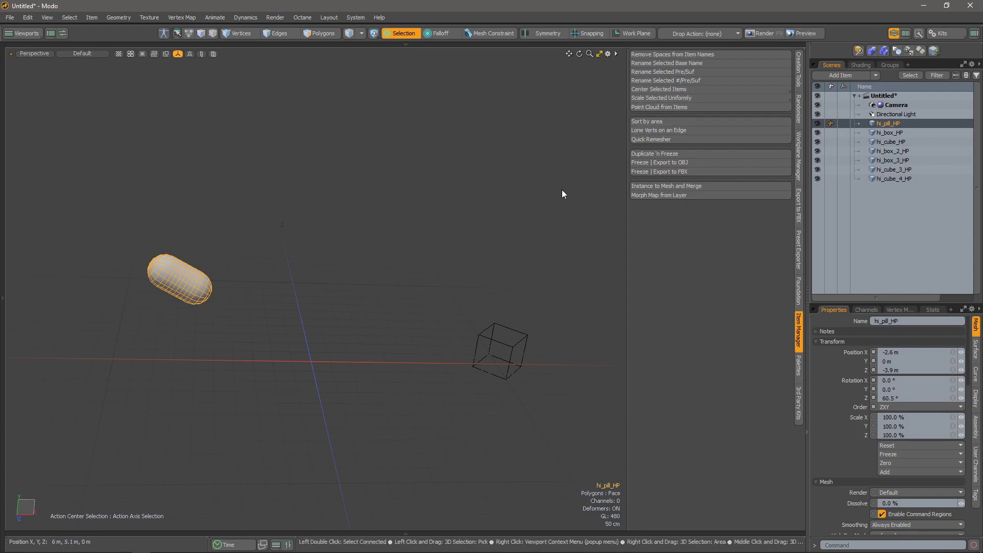
left_click(318, 329)
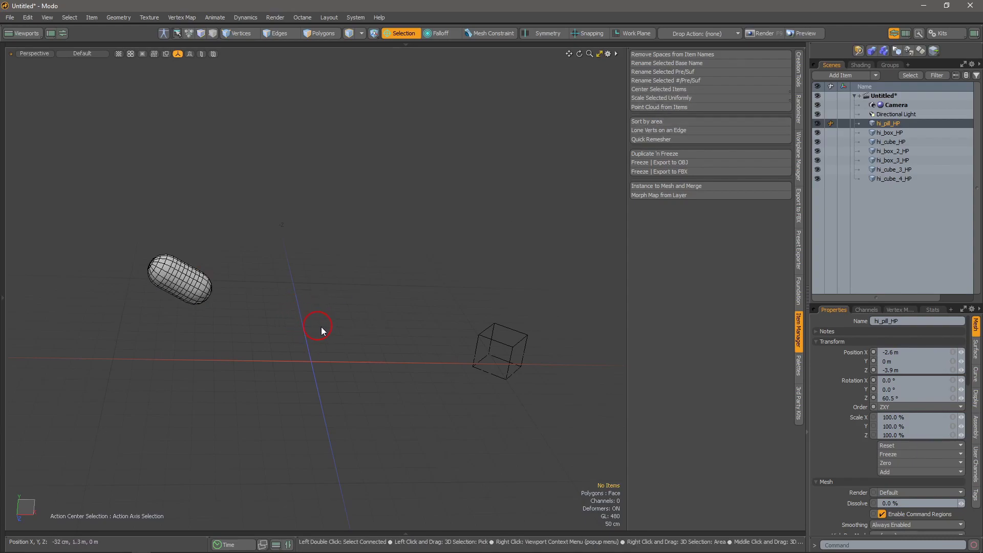
left_click(876, 124)
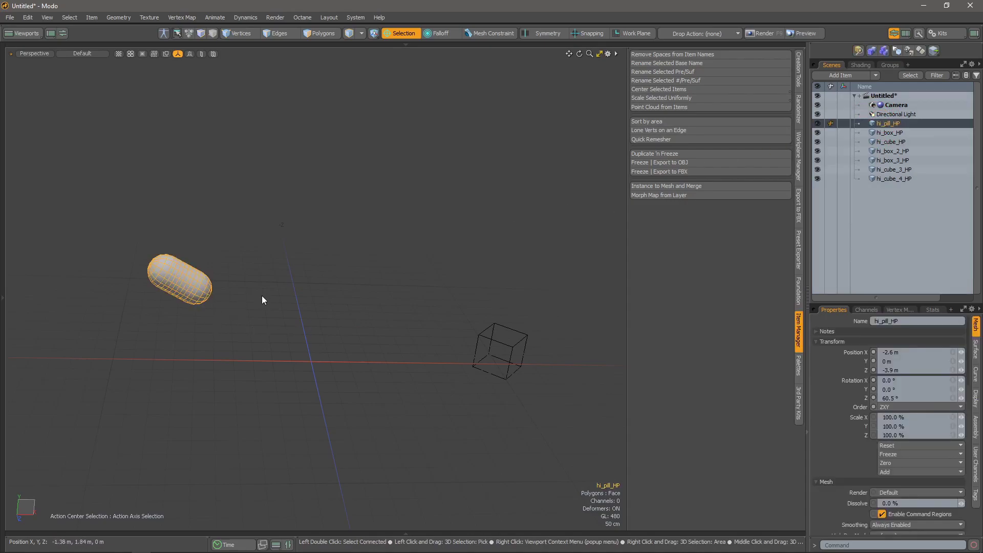
key("shift+space")
key("w")
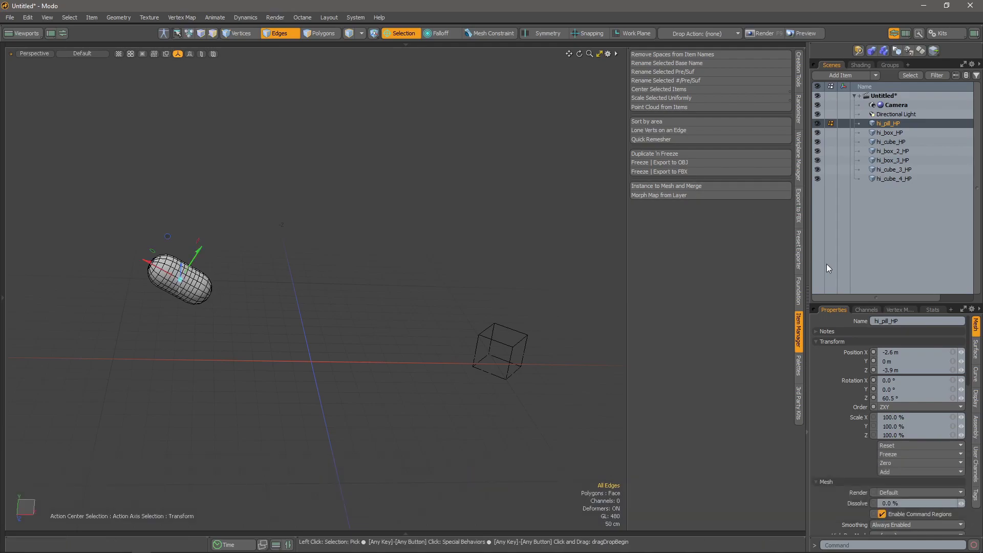
key("space")
Select all the mesh items and set their position X, Y, Z and rotation X and Z to 0
left_click(899, 179, "shift")
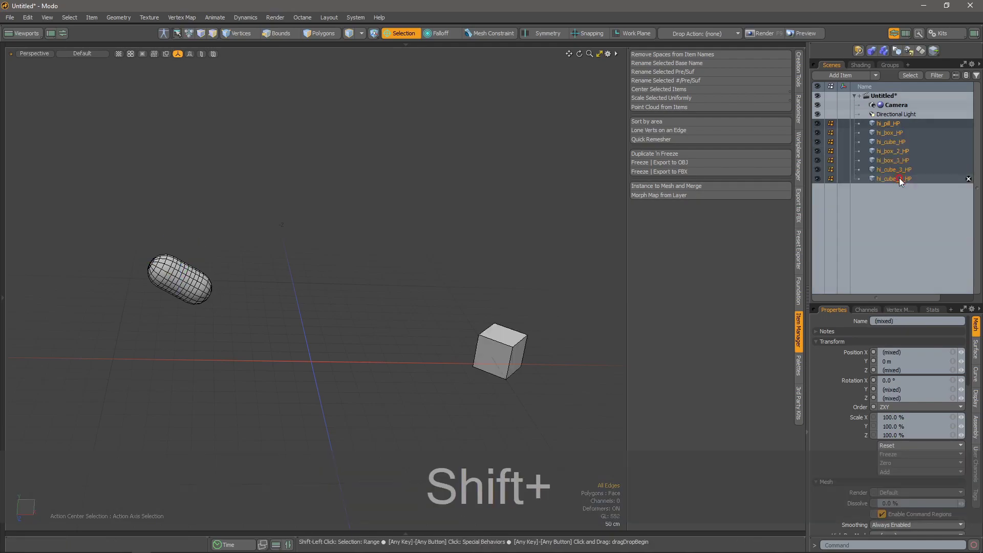
left_click(893, 352)
type("0")
key("Tab")
type("0")
key("Tab")
type("0")
key("Tab")
type("0")
key("Tab")
key("Tab")
type("0")
key("Tab")
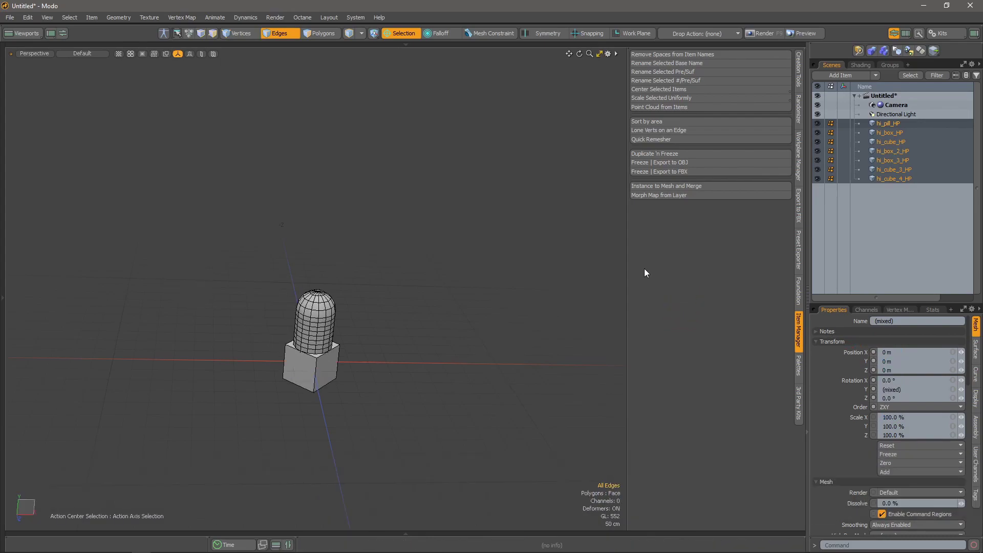
Move the meshes' polygons away from the world origin with the Transform tool, separating the pill from the cubes
left_click_drag(392, 372, 329, 362, "alt")
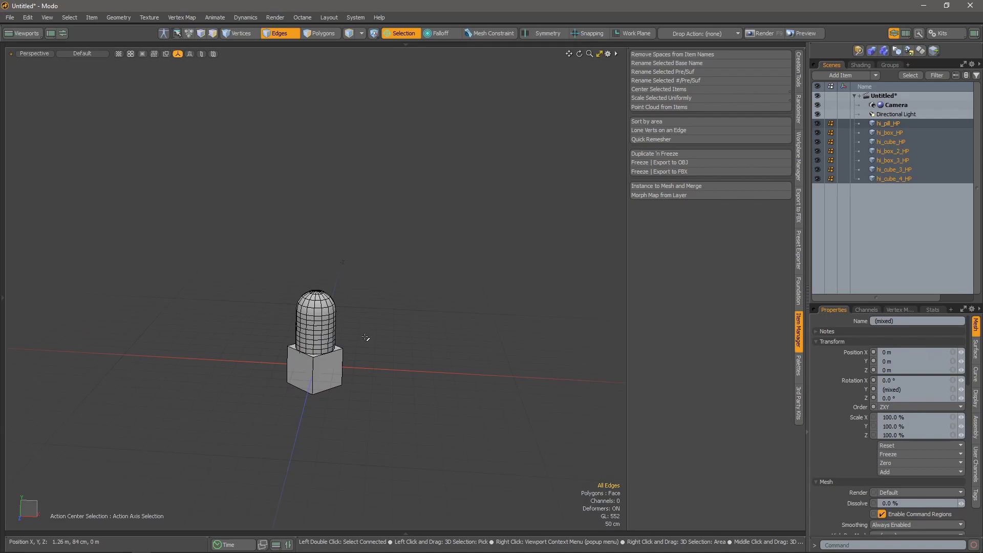
key("space")
key("w")
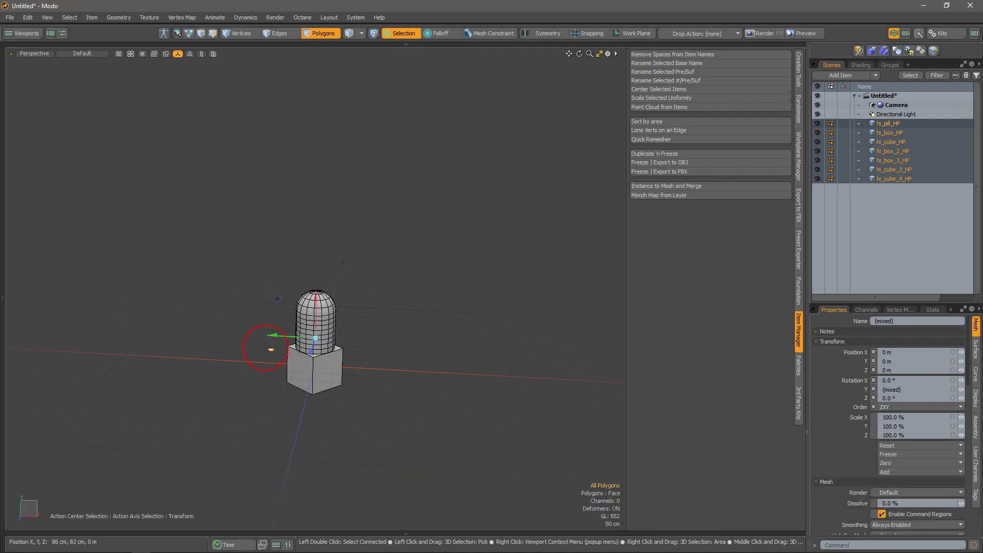
left_click_drag(271, 350, 120, 272)
double_click(166, 276)
key("w")
left_click_drag(198, 275, 380, 323)
Select hi_box_2_HP and hi_box_3_HP, move their geometry apart from the other cubes and return to item selection
left_click(872, 152)
left_click(891, 160, "shift")
key("shift+w")
key("space")
key("space")
key("shift+space")
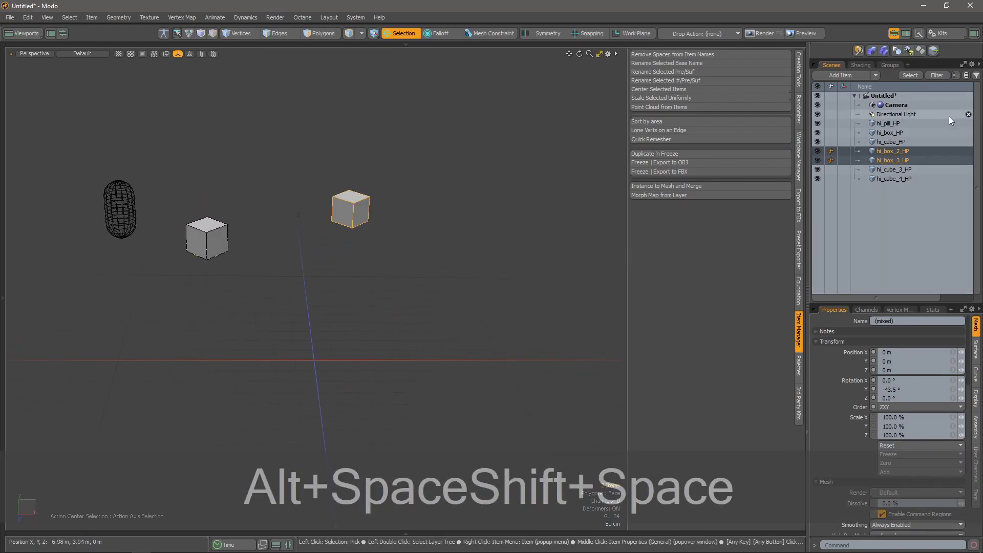
Select all the mesh items and center them on the Z axis with Center Selected Items, keeping its axis options pinned open
left_click(888, 123)
left_click(892, 178, "shift")
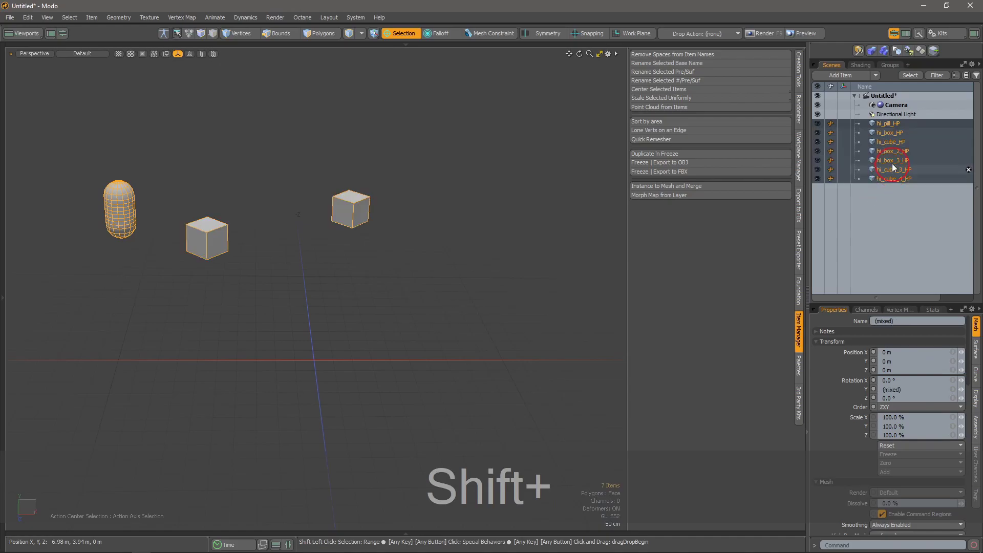
left_click_drag(289, 290, 302, 322, "alt+shift")
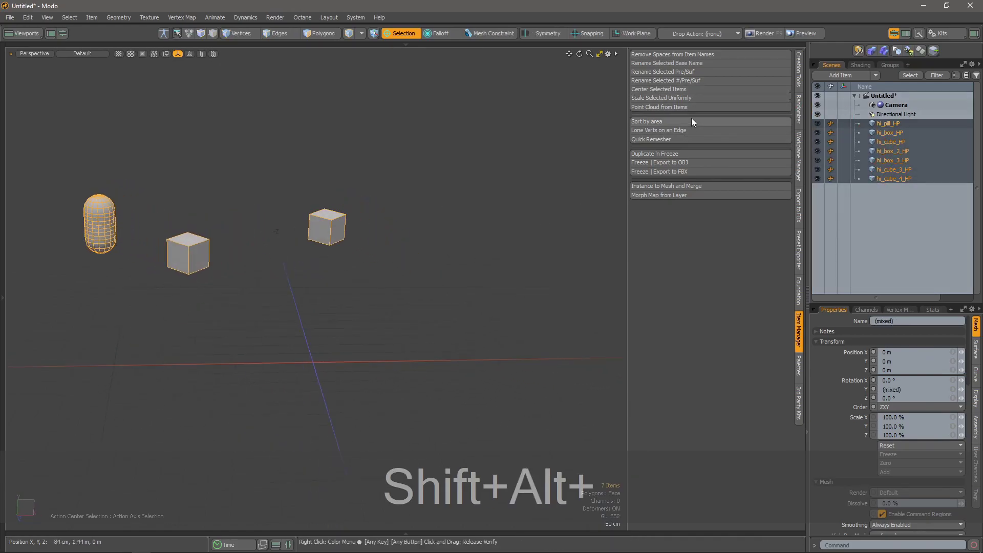
left_click(647, 90)
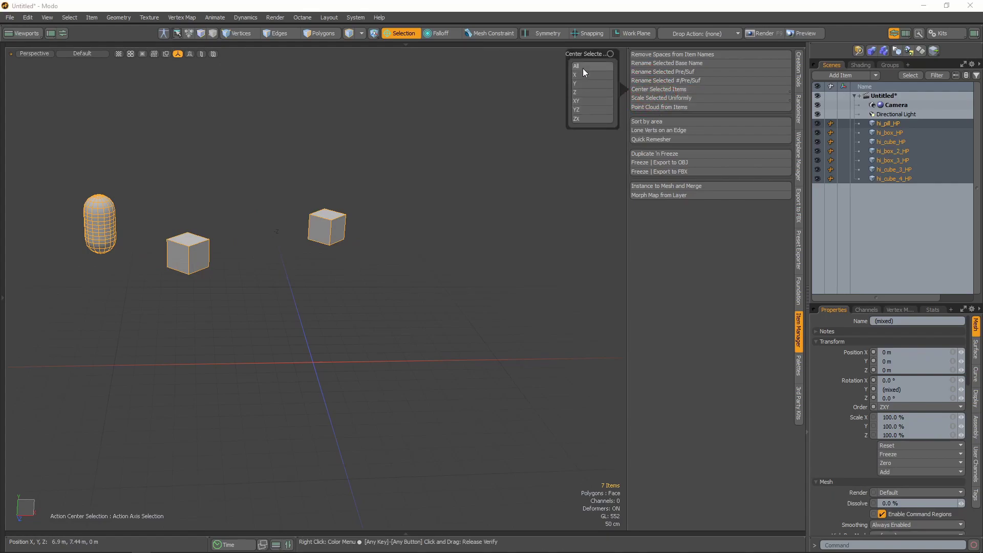
key("alt")
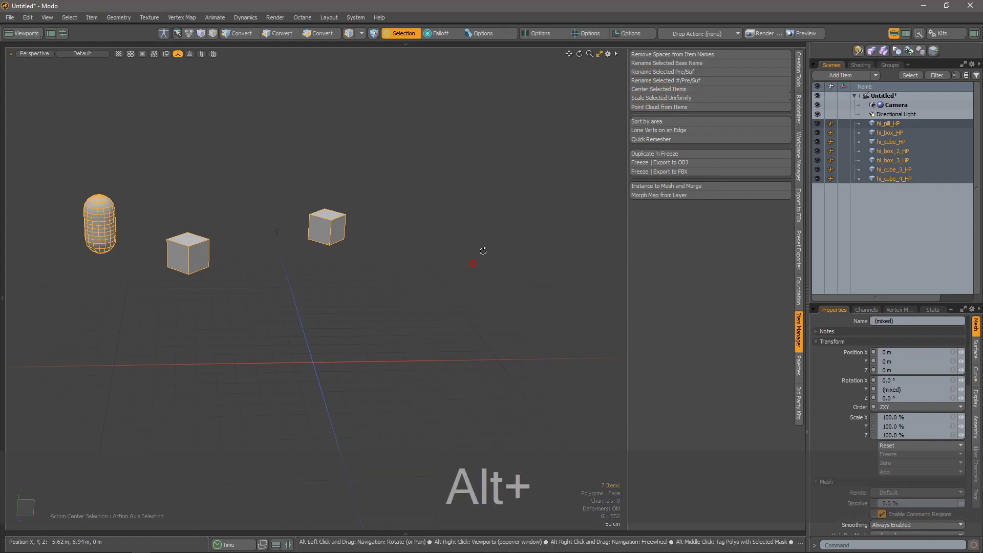
left_click(659, 89)
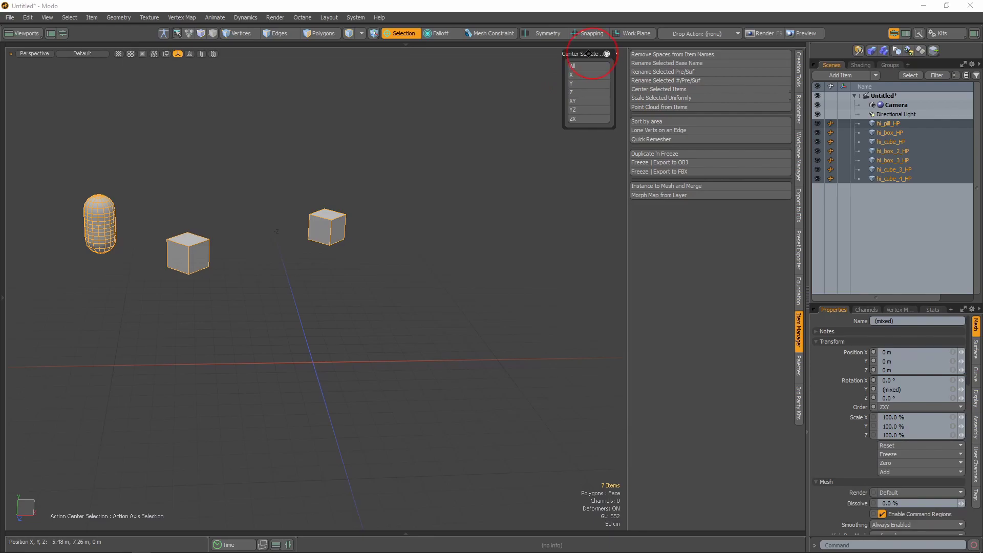
left_click_drag(592, 53, 562, 56)
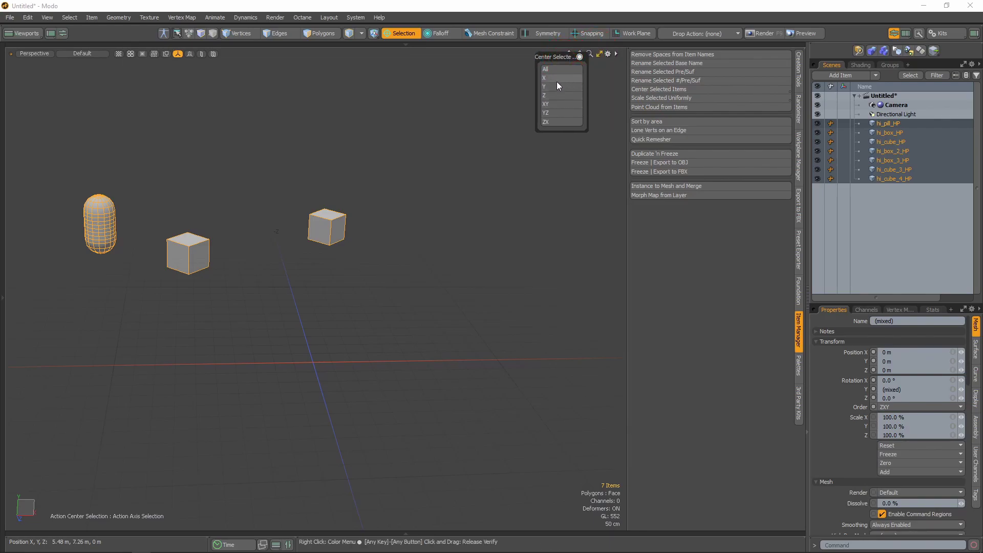
left_click(554, 96)
Center hi_cube_4_HP on the X axis
left_click_drag(428, 245, 508, 237, "alt")
left_click_drag(344, 323, 567, 122, "alt")
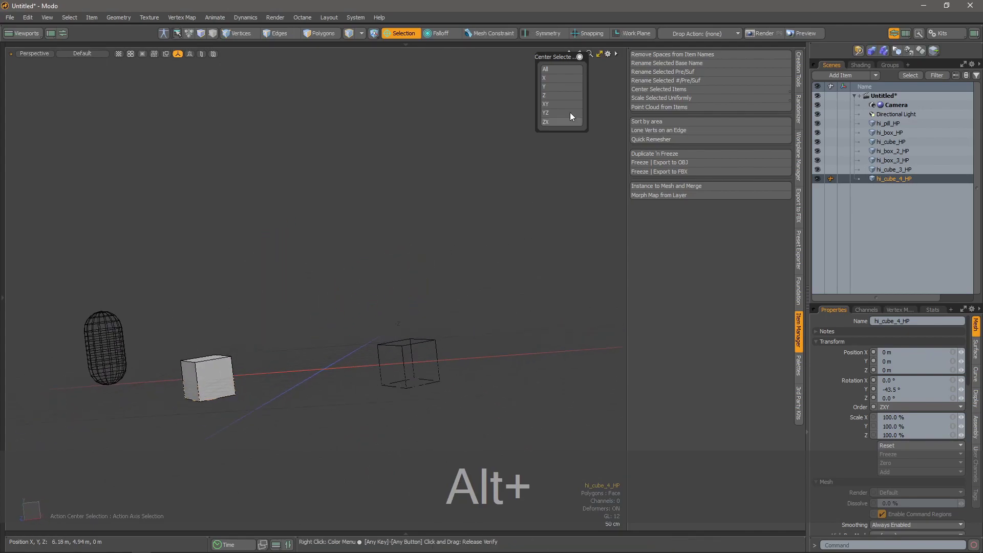
left_click(551, 87)
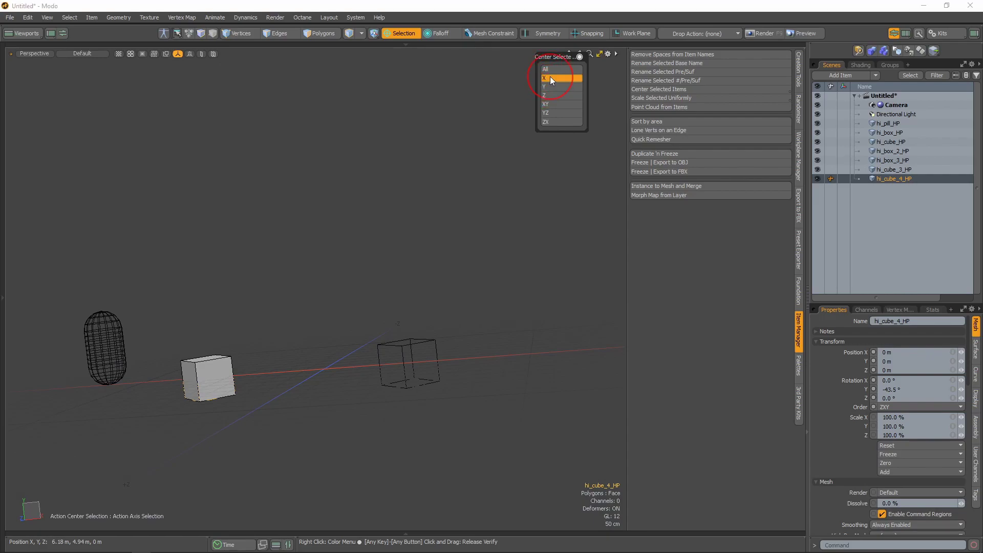
left_click(550, 78)
Select all the mesh items from hi_pill_HP to hi_cube_4_HP and center them on the Y axis
left_click(884, 123, "shift")
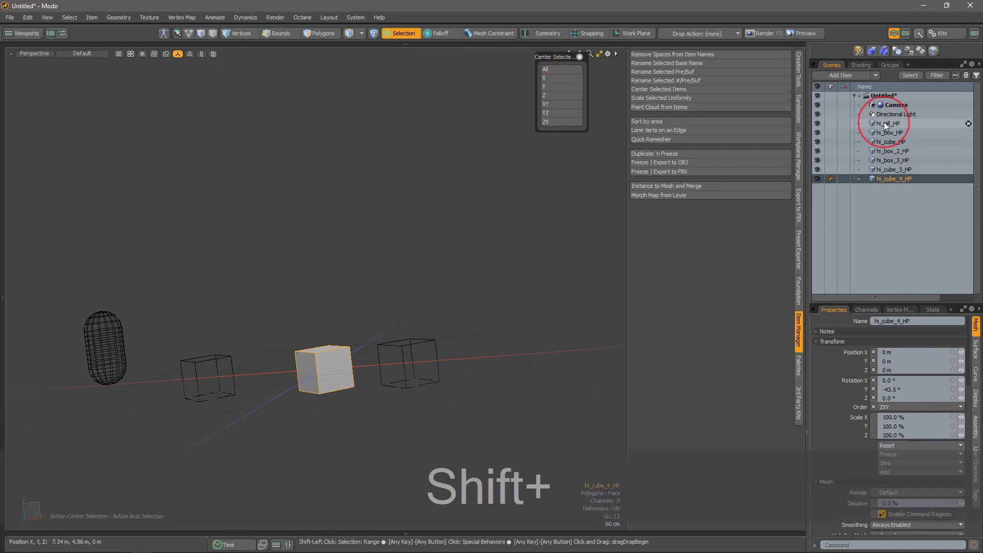
left_click(891, 177, "shift")
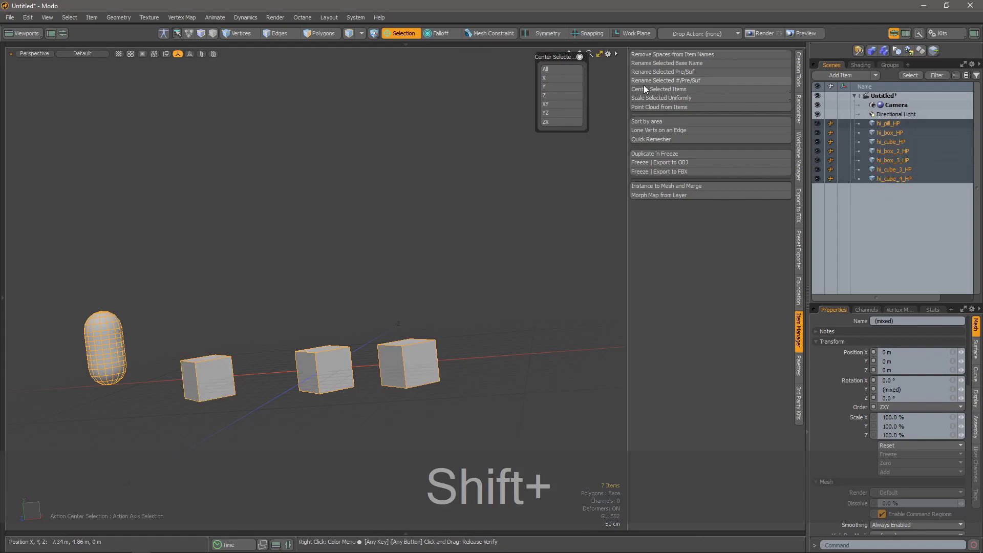
left_click(553, 87)
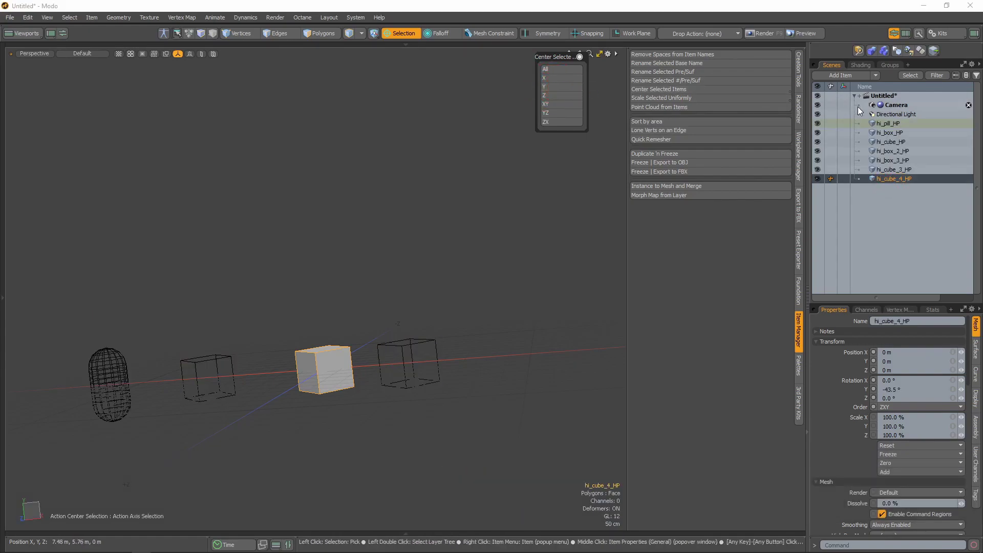
Reselect all the mesh items, center them on the X axis and clear the selection
left_click(881, 124, "shift")
left_click(903, 162, "shift")
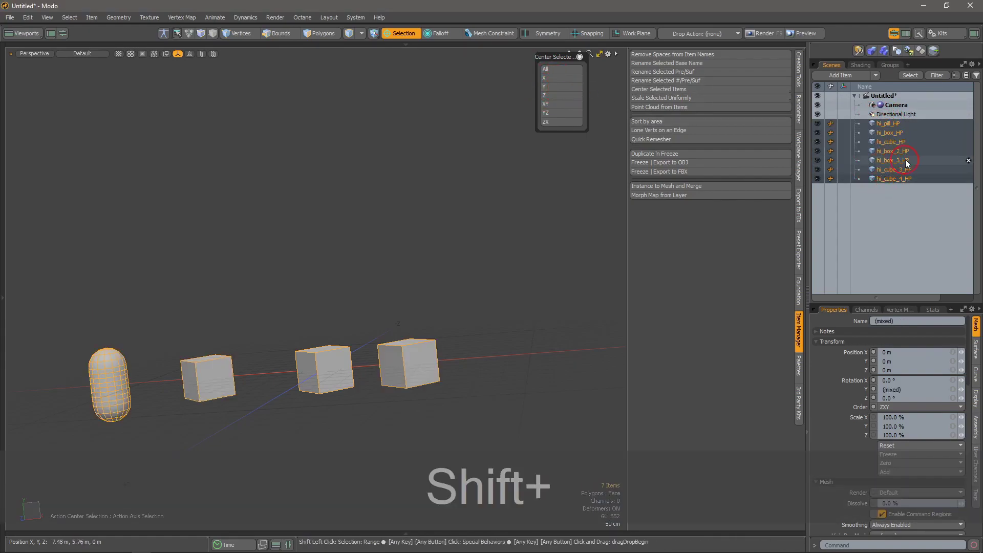
left_click(547, 78)
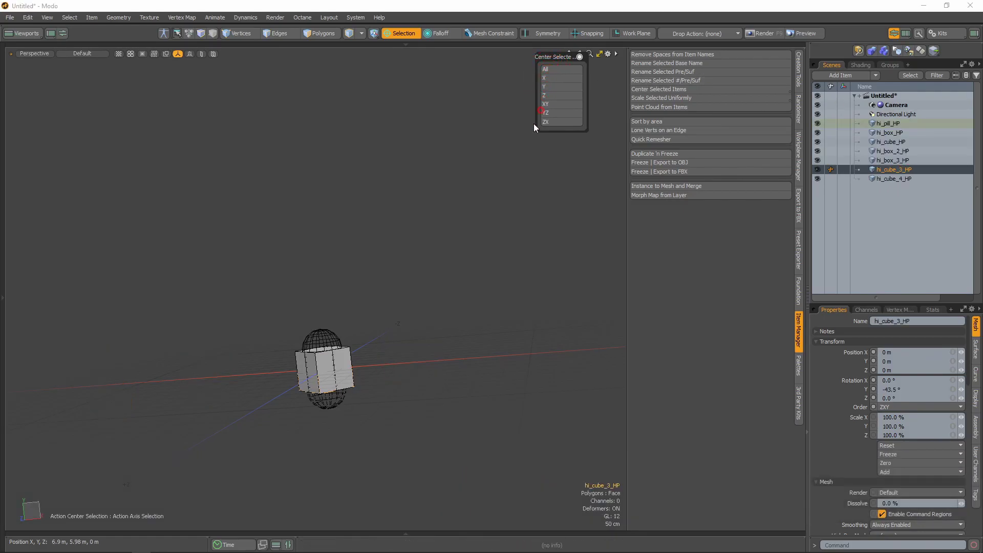
left_click_drag(307, 302, 377, 260, "alt")
left_click(379, 259)
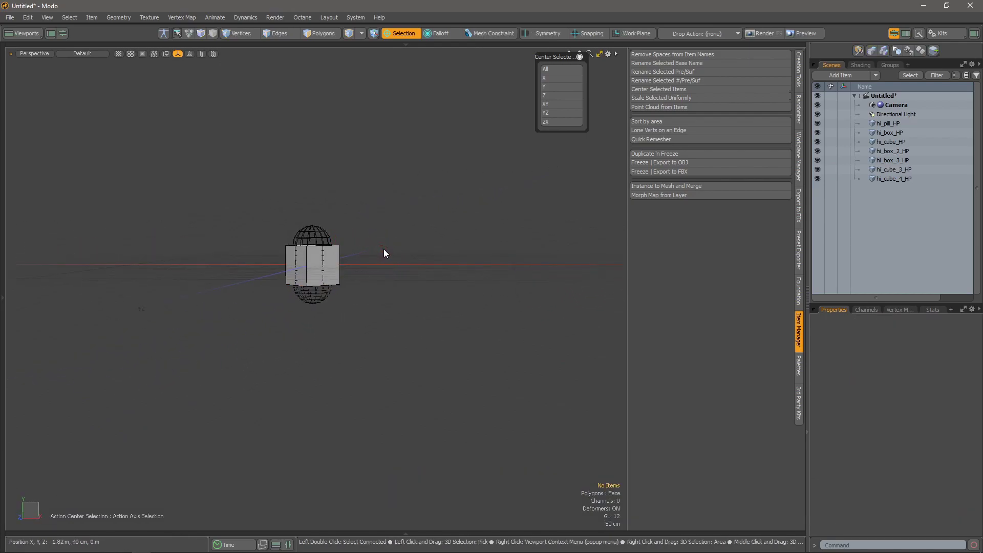
key("space")
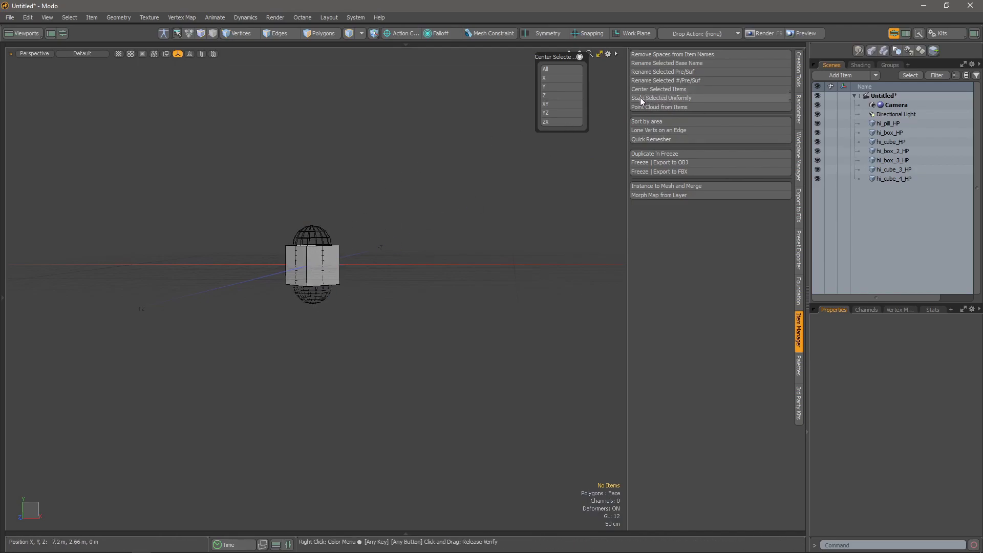
Select all the mesh items from hi_pill_HP to hi_cube_4_HP and scale them uniformly to a 20 cm target dimension on the Y axis
left_click(897, 123)
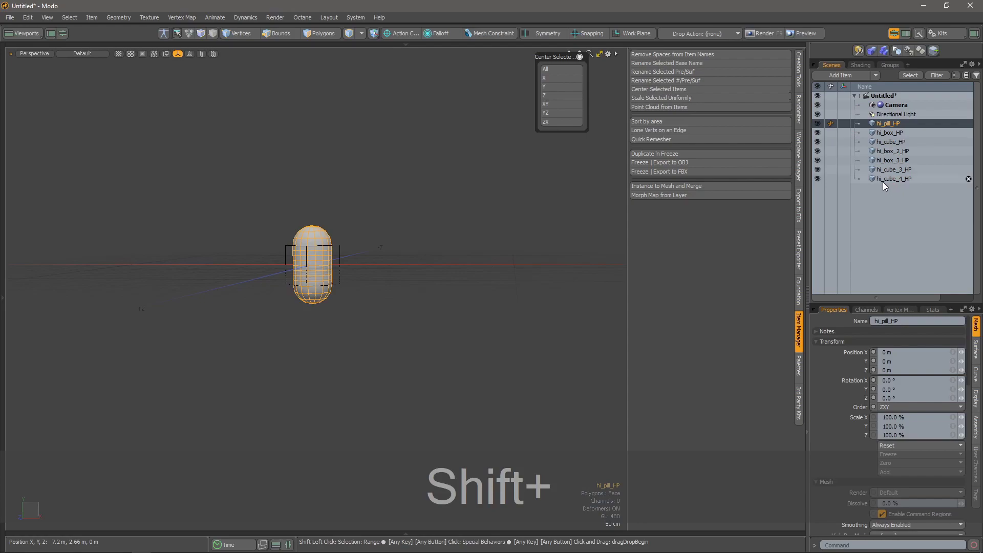
left_click(924, 175, "shift")
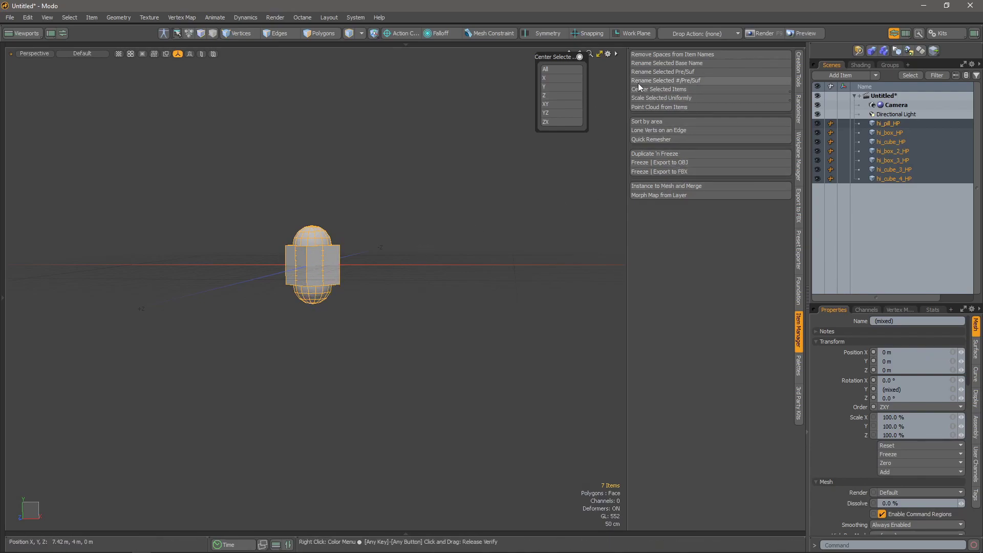
left_click(653, 97)
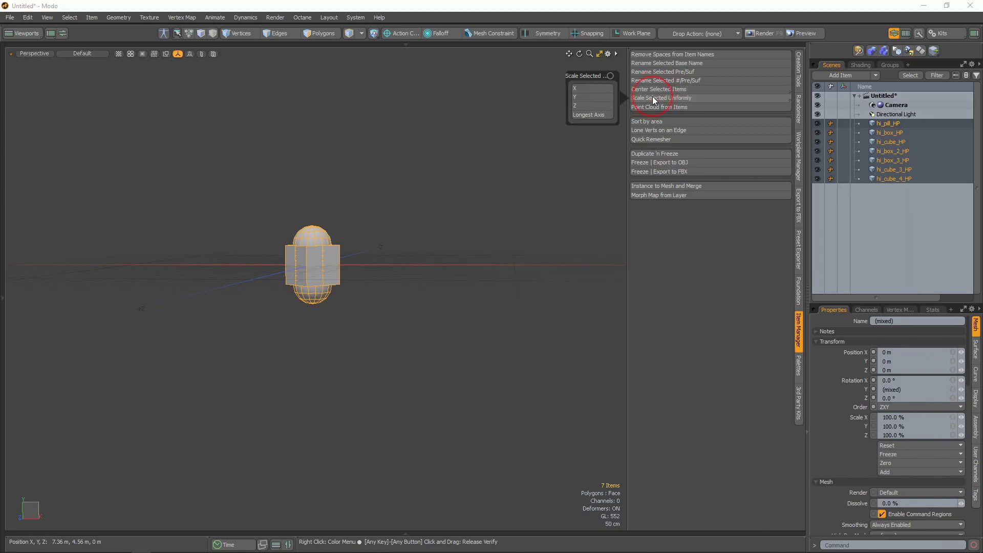
left_click(580, 96)
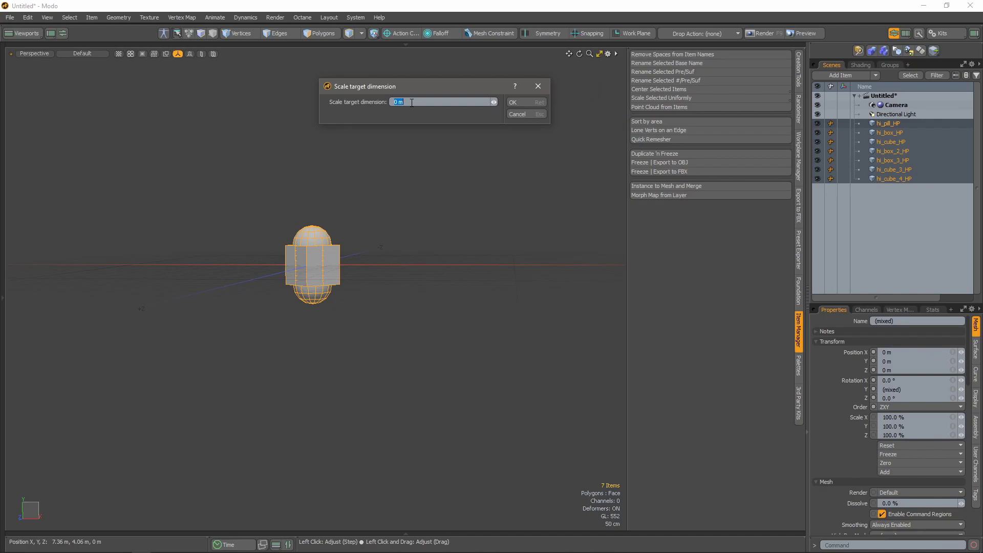
type("20")
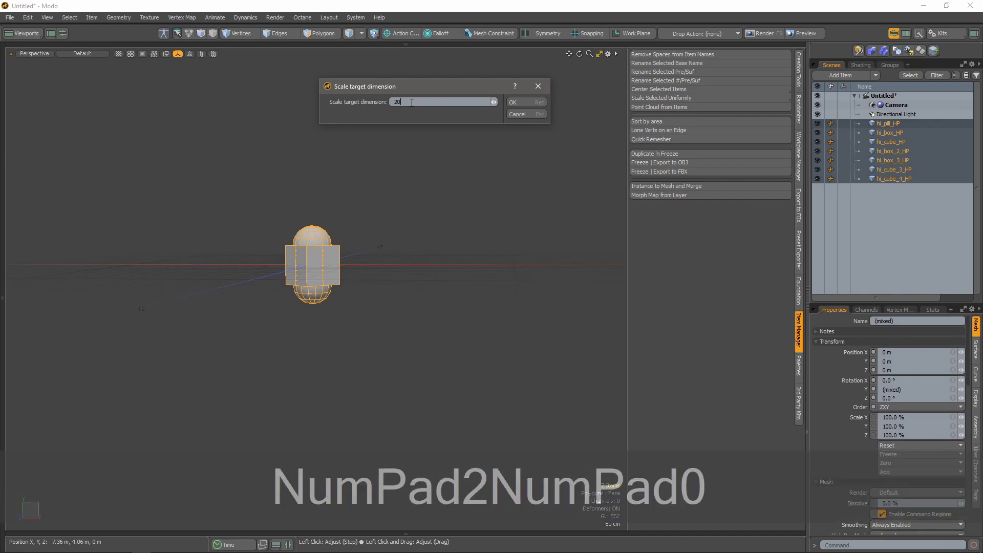
type("cm")
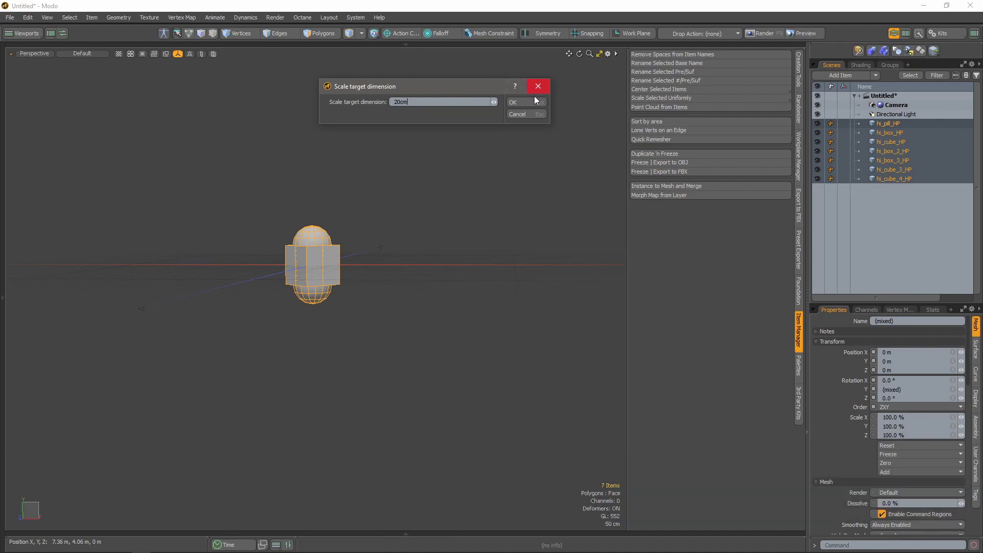
left_click(519, 102)
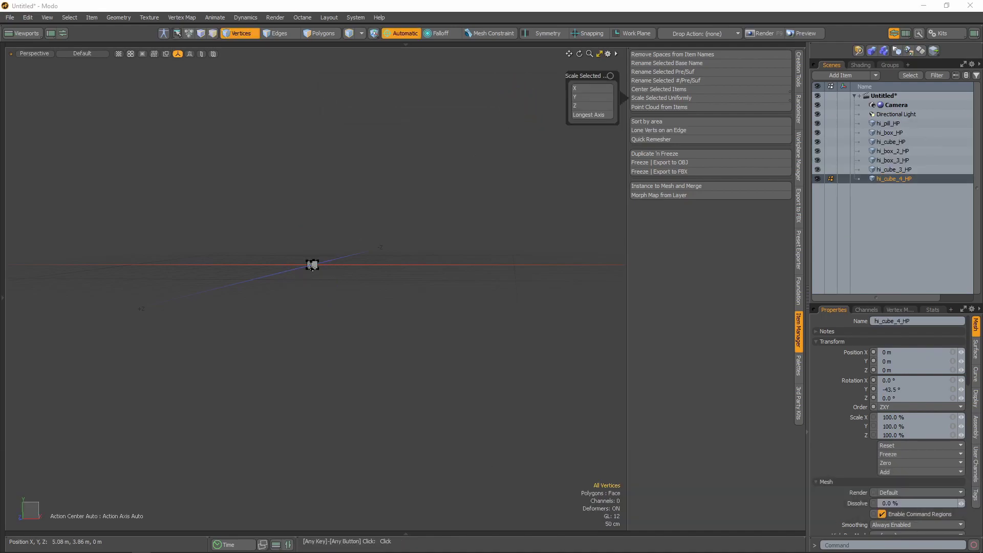
Examine the uniformly scaled meshes up close in wireframe shading
scroll(311, 267, "up", 10)
left_click_drag(289, 326, 410, 348, "alt")
left_click_drag(358, 327, 287, 268, "alt")
key("alt+KP_7")
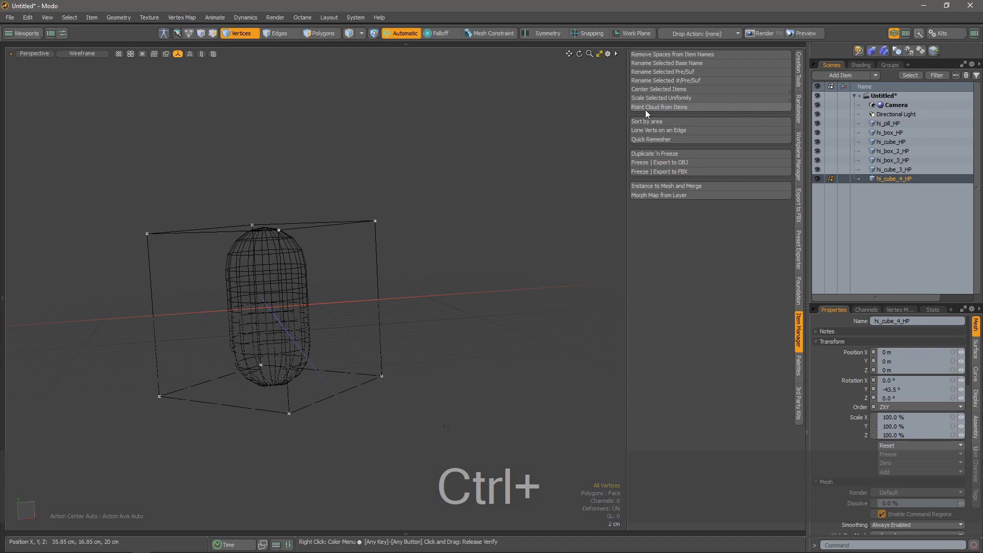
Reselect all the mesh items, restore default shading and generate a point cloud from the items
left_click(883, 122, "shift")
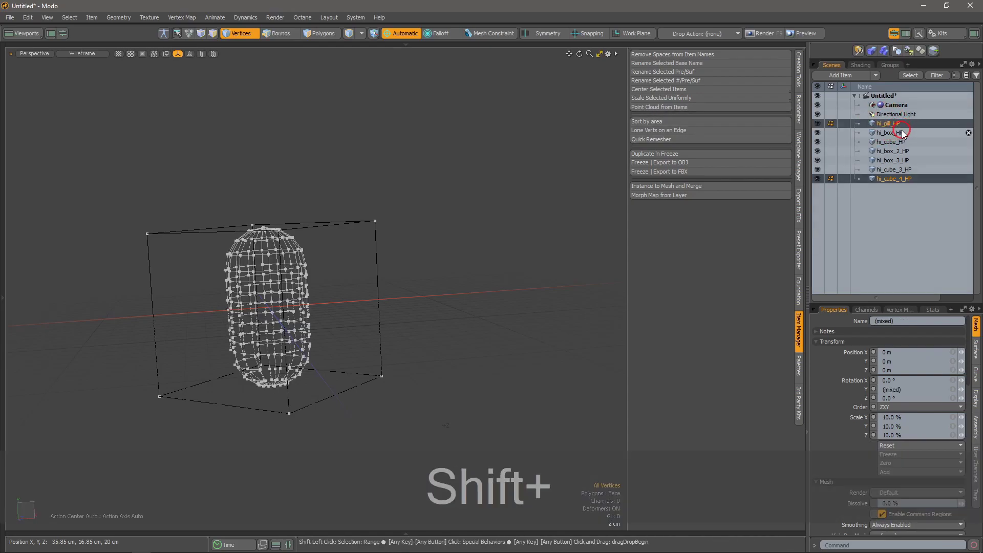
left_click(891, 169, "shift")
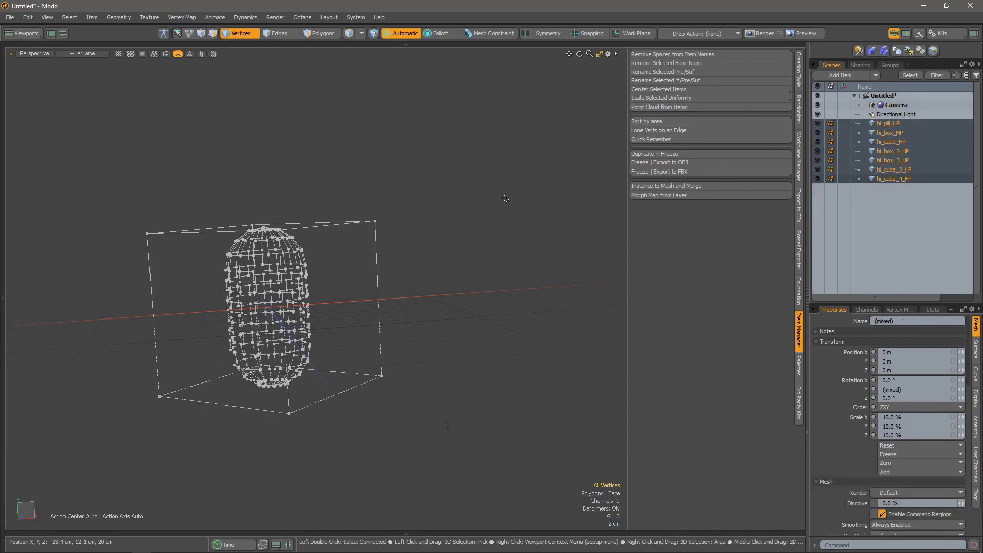
key("KP_5")
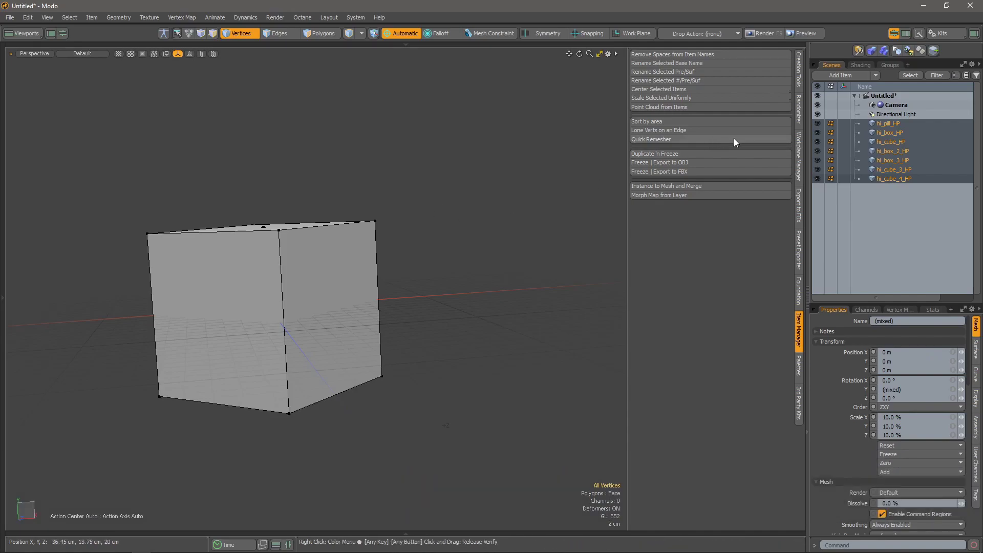
key("alt")
left_click_drag(310, 226, 353, 333, "alt")
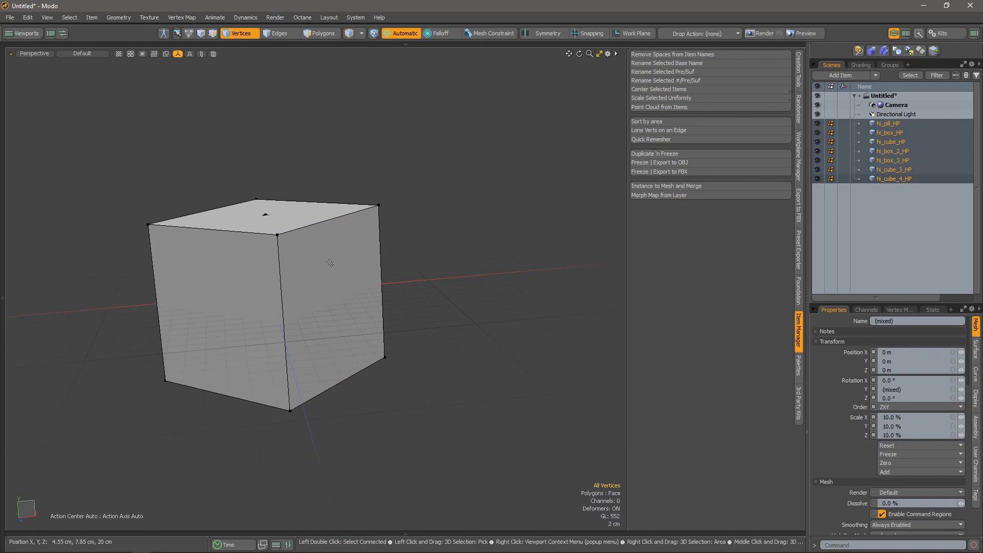
left_click(649, 106)
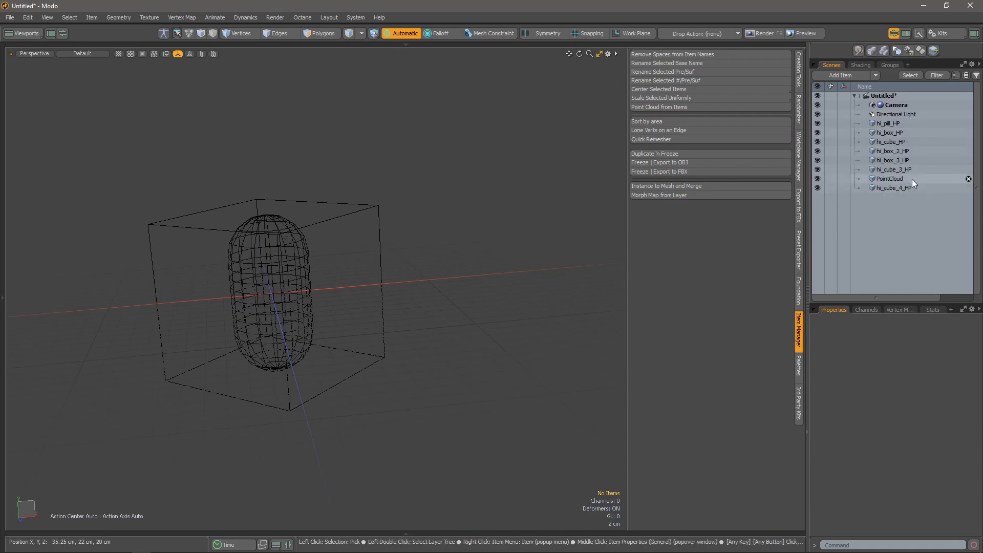
Isolate the PointCloud item to inspect its vertices at the origin, then show the other items again and clear the vertex selection
left_click(885, 179)
left_click(902, 178)
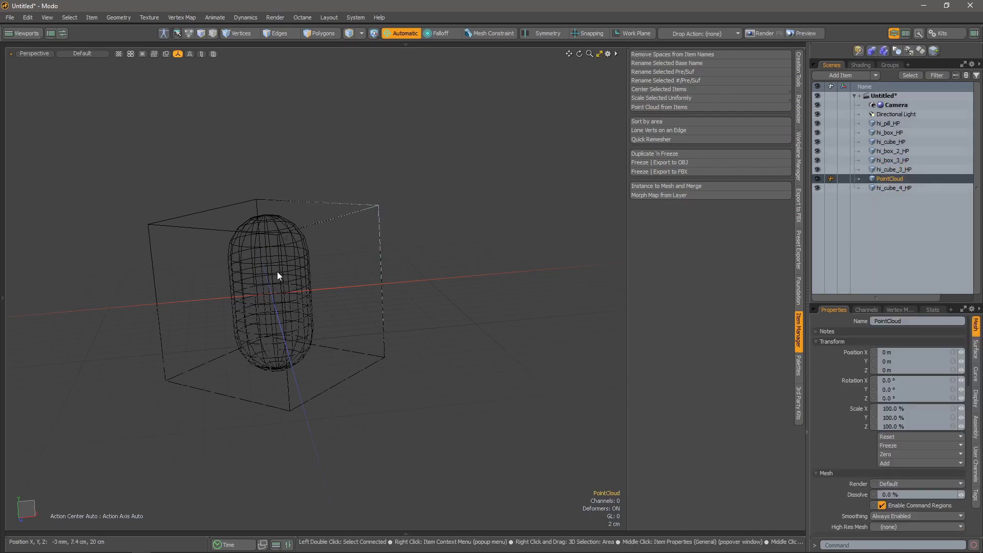
left_click(818, 178, "alt")
key("alt+shift+space")
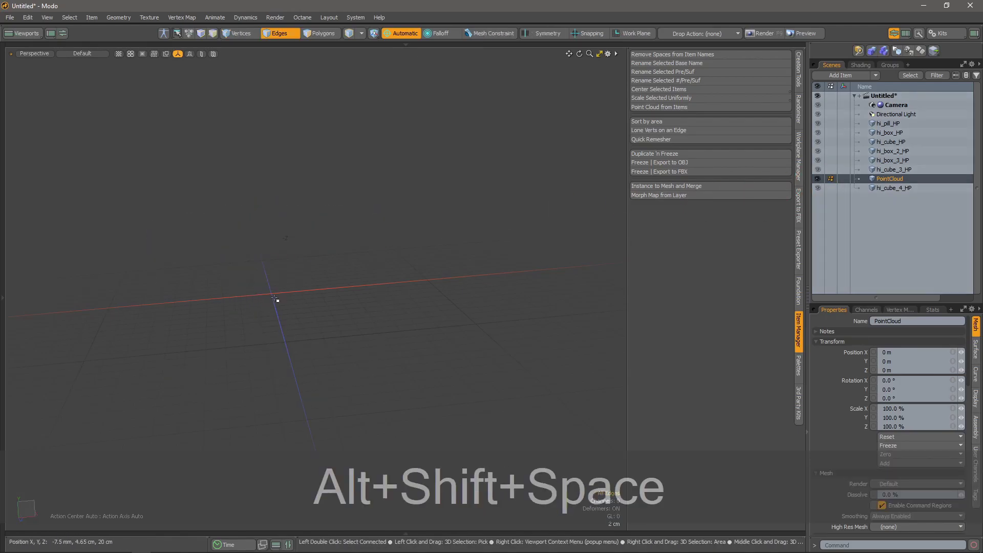
left_click(272, 292)
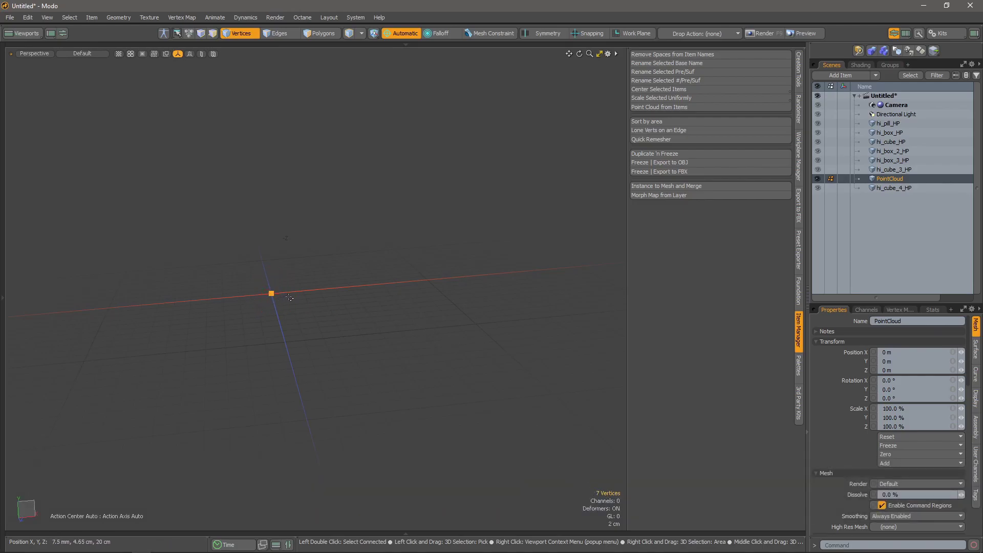
left_click(819, 178, "alt")
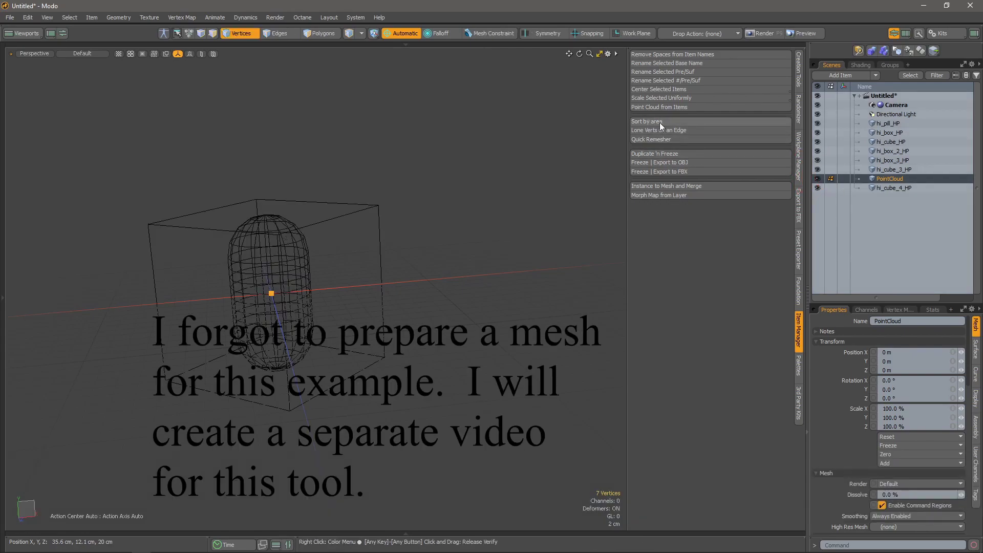
left_click(500, 201)
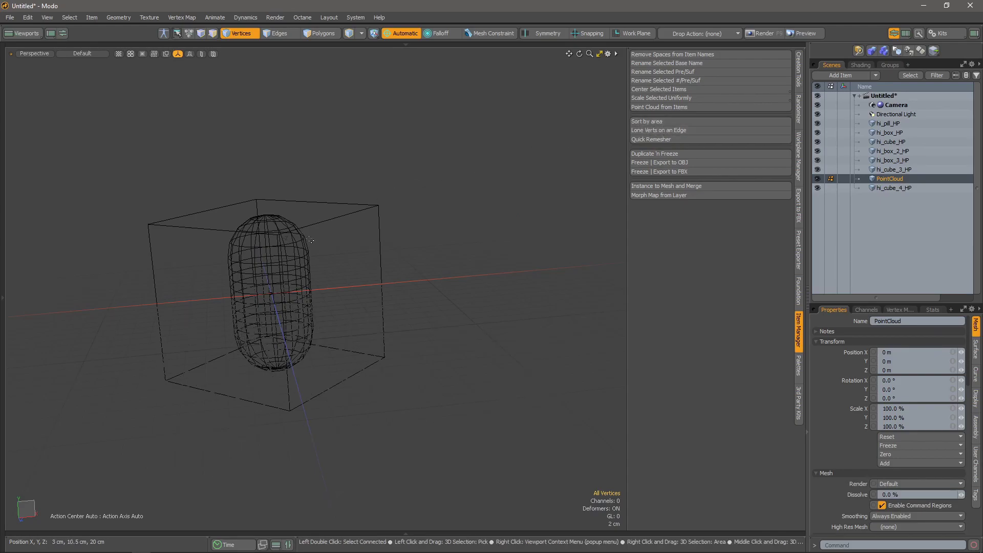
Select hi_cube_HP and add an edge loop around the middle of the cube
left_click(878, 143)
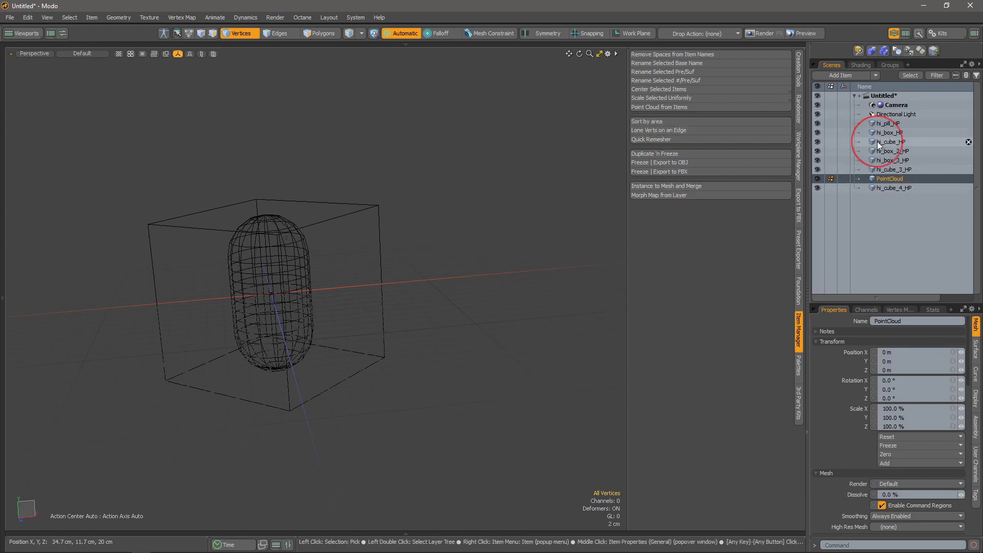
left_click_drag(222, 281, 222, 259, "alt")
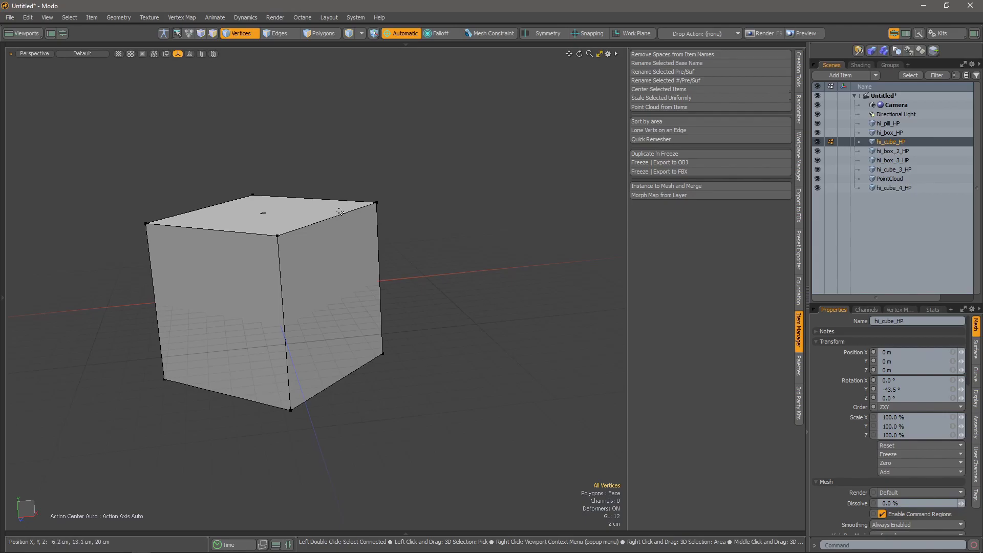
left_click_drag(287, 246, 248, 266, "alt")
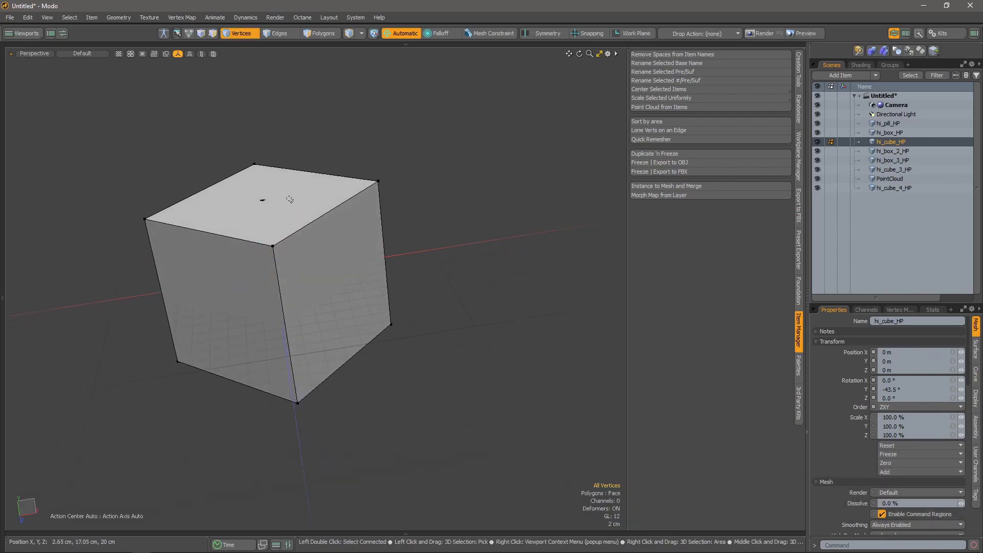
key("space")
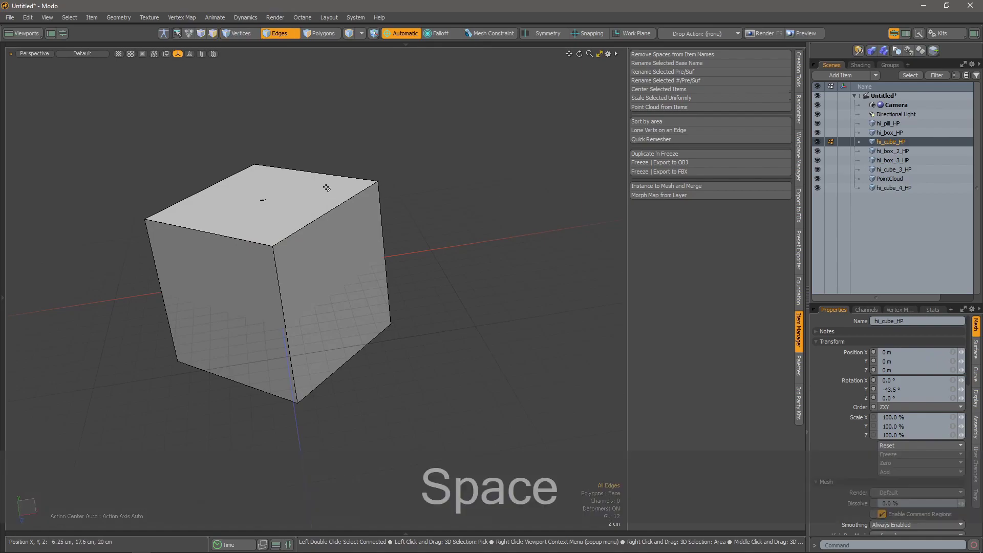
left_click_drag(263, 276, 276, 264, "alt")
left_click_drag(354, 273, 361, 466, "alt")
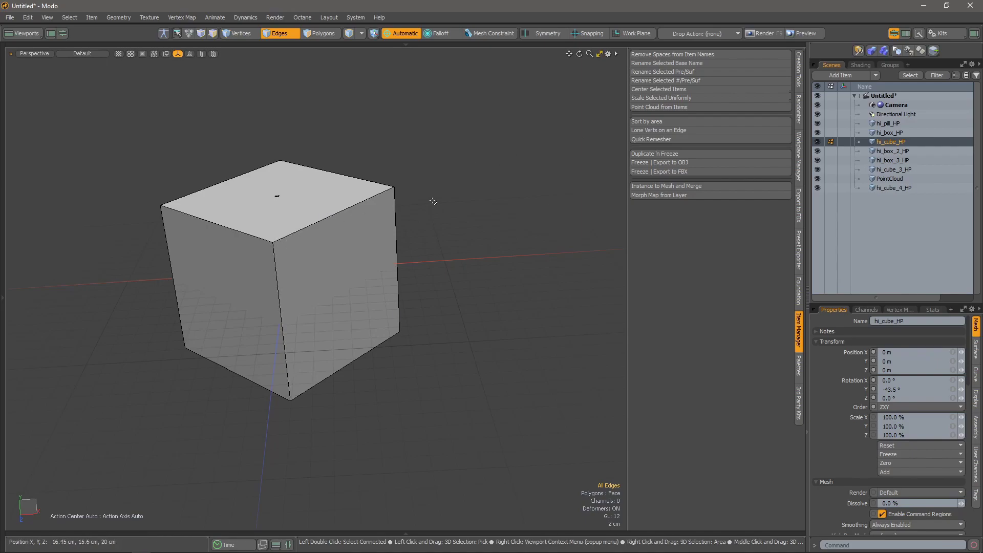
key("shift+e")
left_click(332, 212)
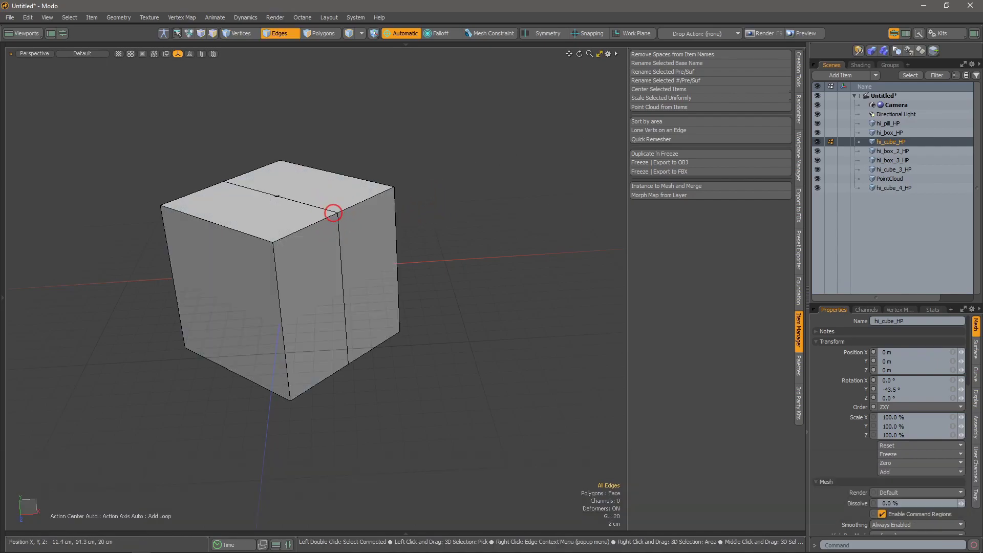
key("space")
key("space")
key("space")
key("space")
Remove the middle edge loop from hi_cube_HP while keeping its vertices, and switch to vertex selection
double_click(340, 232)
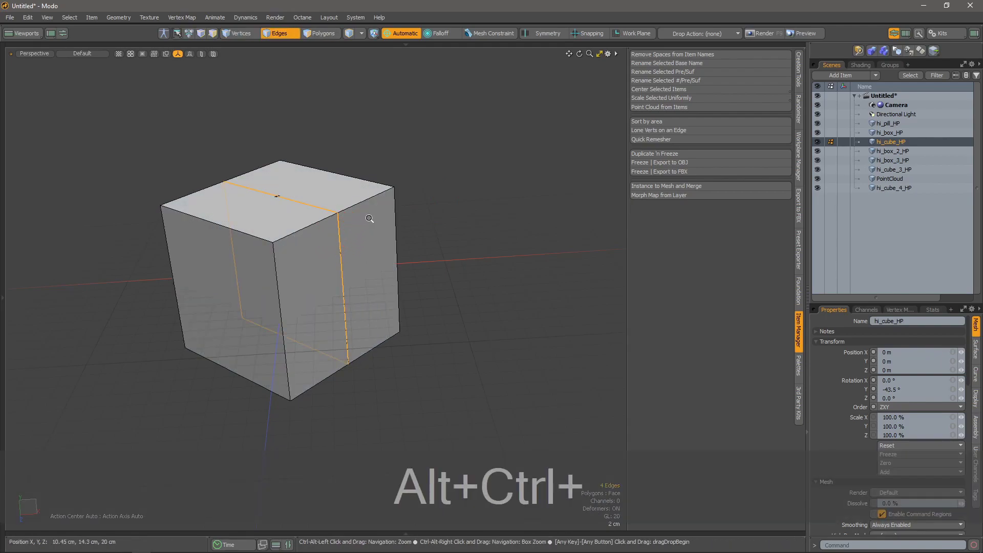
key("ctrl+alt+x")
key("space")
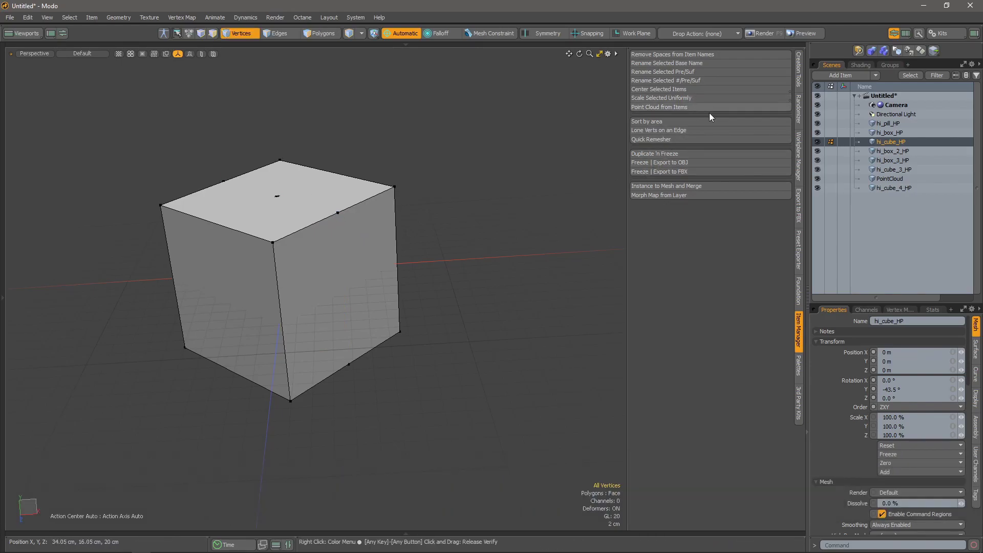
Select the cube's stray vertices with Lone Verts on an Edge, try removing them and undo the removal
left_click(655, 131)
left_click_drag(302, 286, 338, 266, "alt")
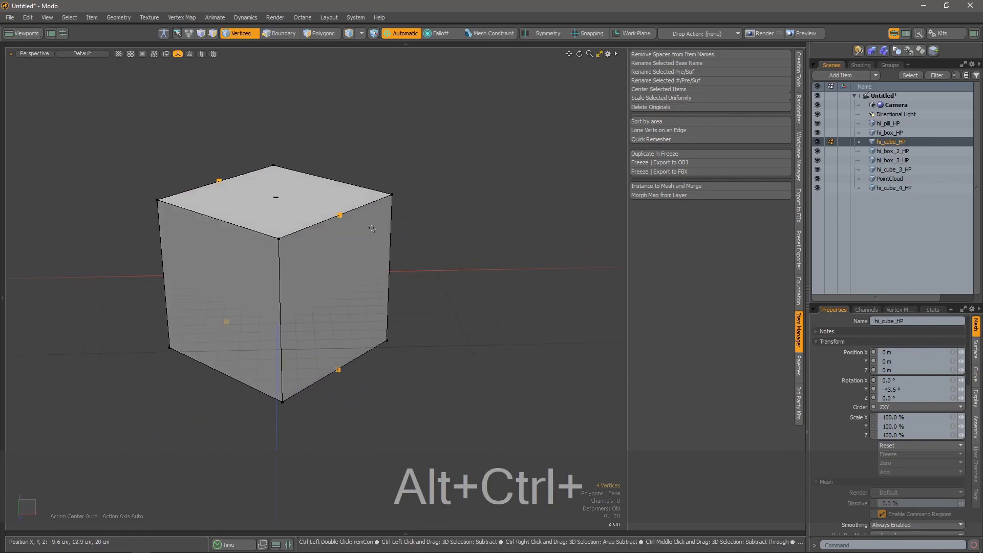
key("ctrl+alt+x")
key("ctrl+z")
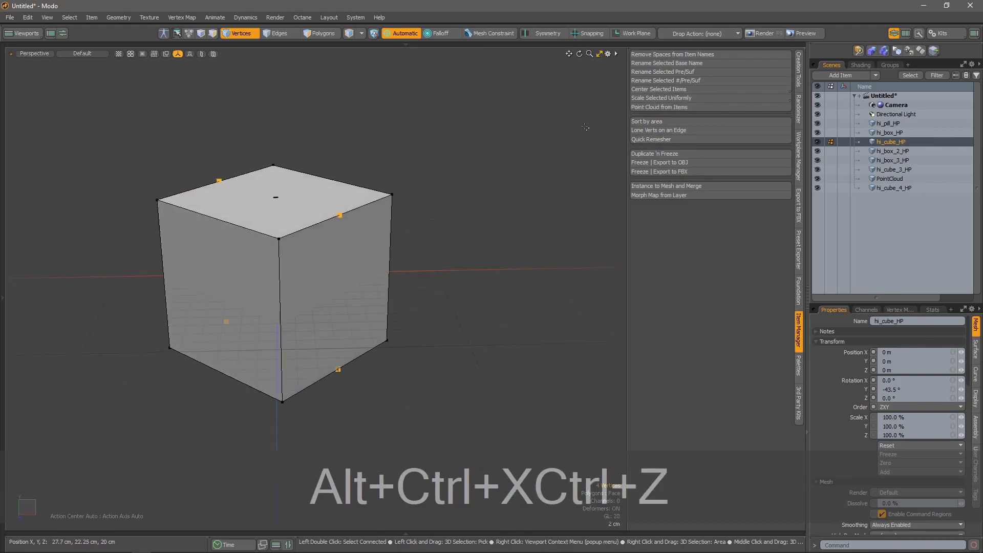
Clear the vertex selection and run Mesh Cleanup on hi_cube_HP to remove its colinear vertices
left_click(798, 69)
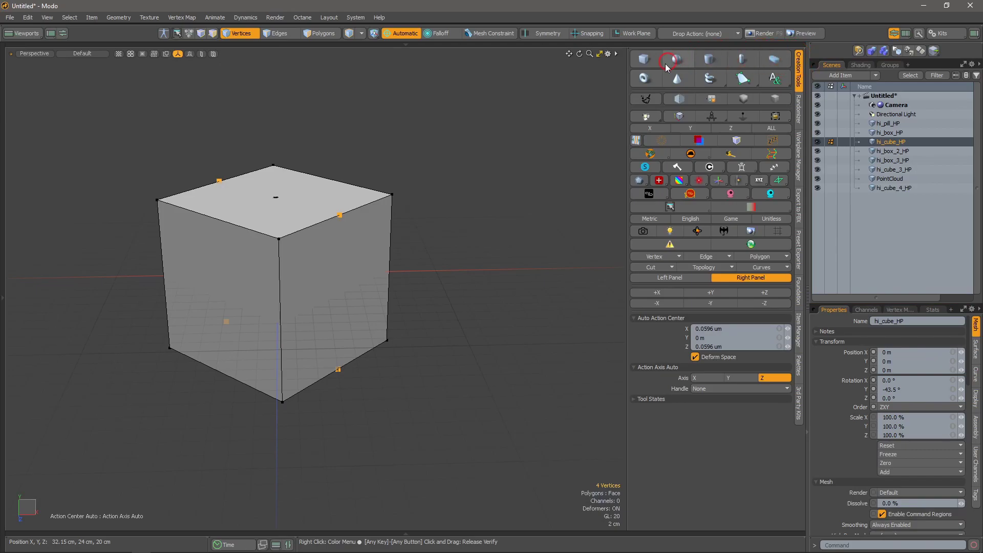
left_click(644, 101)
left_click(483, 116)
left_click(519, 152)
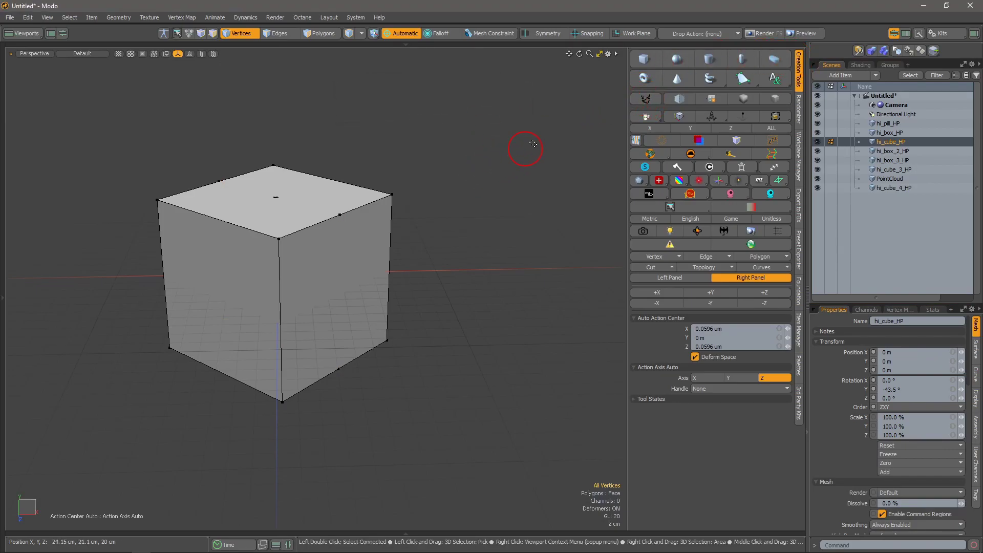
left_click(646, 99)
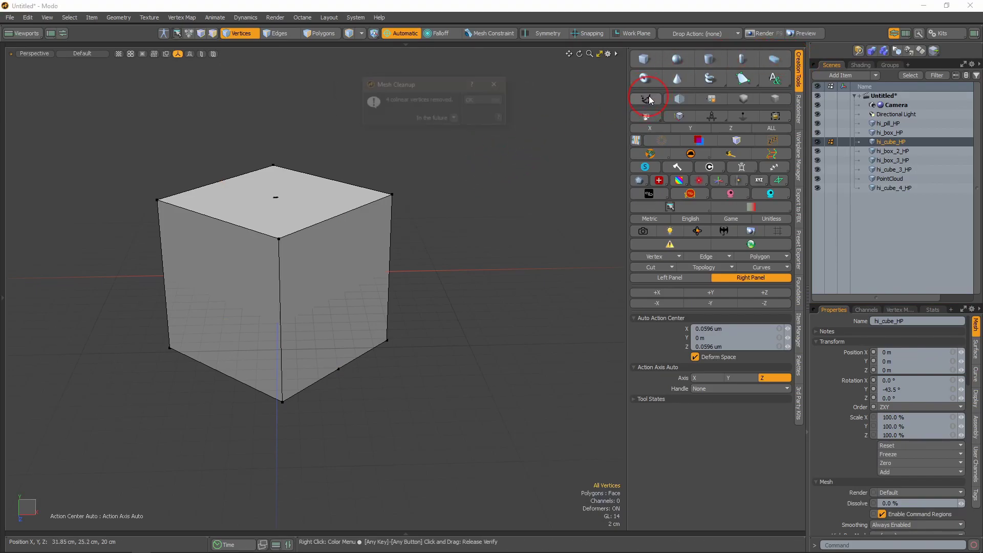
left_click(479, 100)
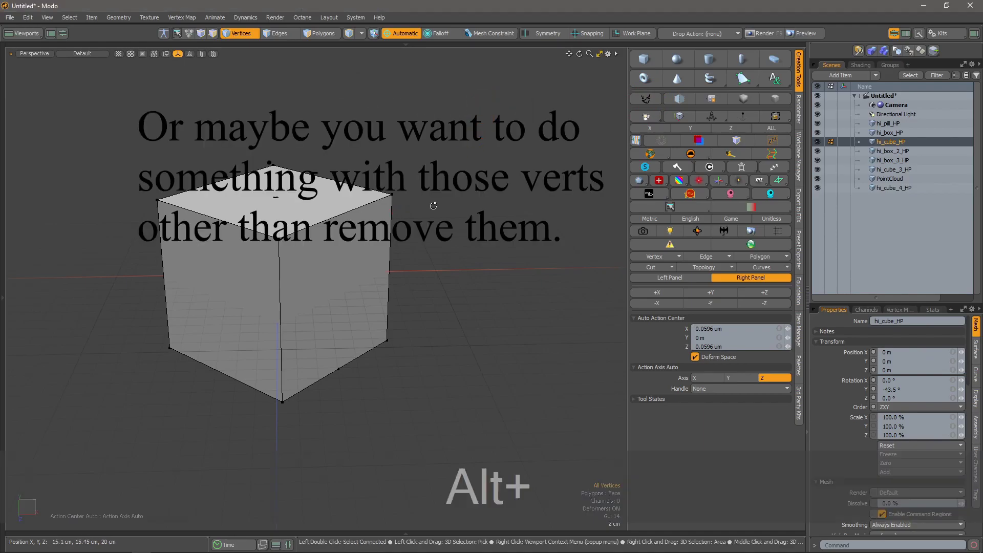
Run Mesh Cleanup on hi_cube_HP again for the remaining colinear vertices and return to the Item Manager tools
left_click_drag(336, 294, 272, 290, "alt")
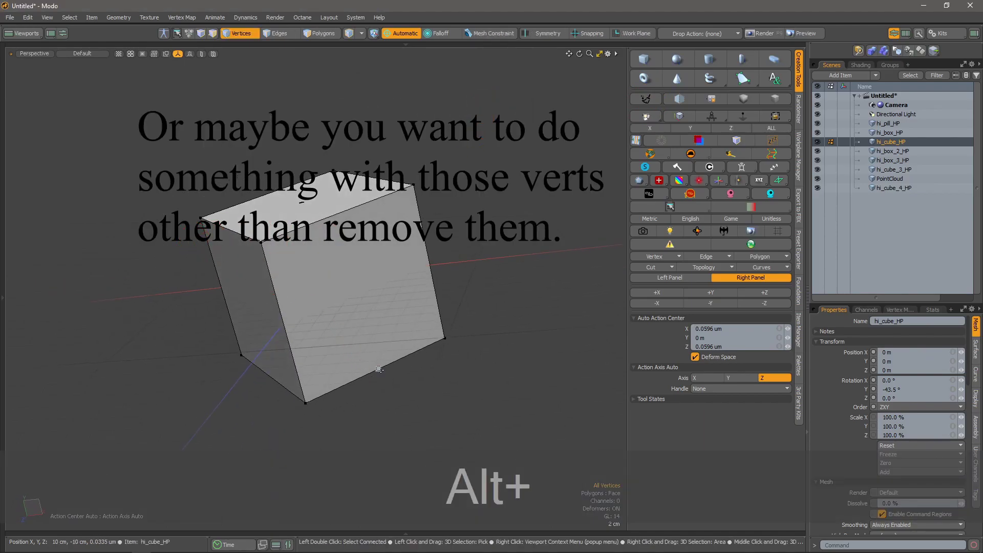
left_click(647, 100)
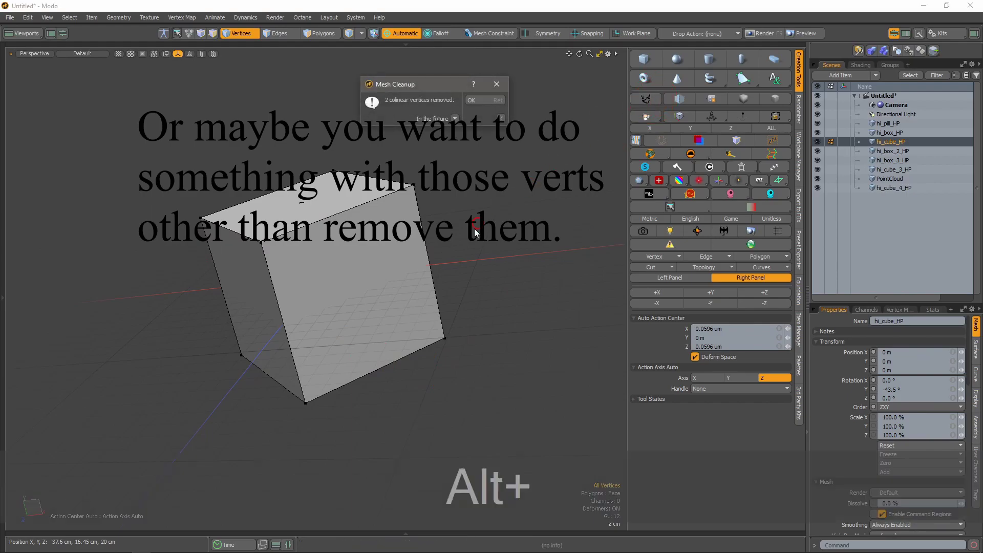
left_click(474, 100)
left_click_drag(220, 241, 280, 268, "alt")
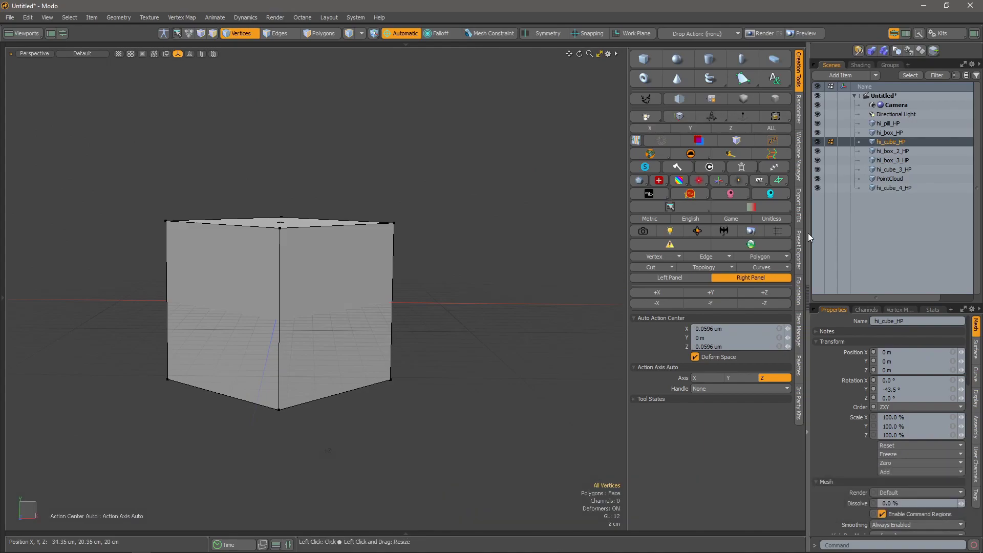
left_click(799, 329)
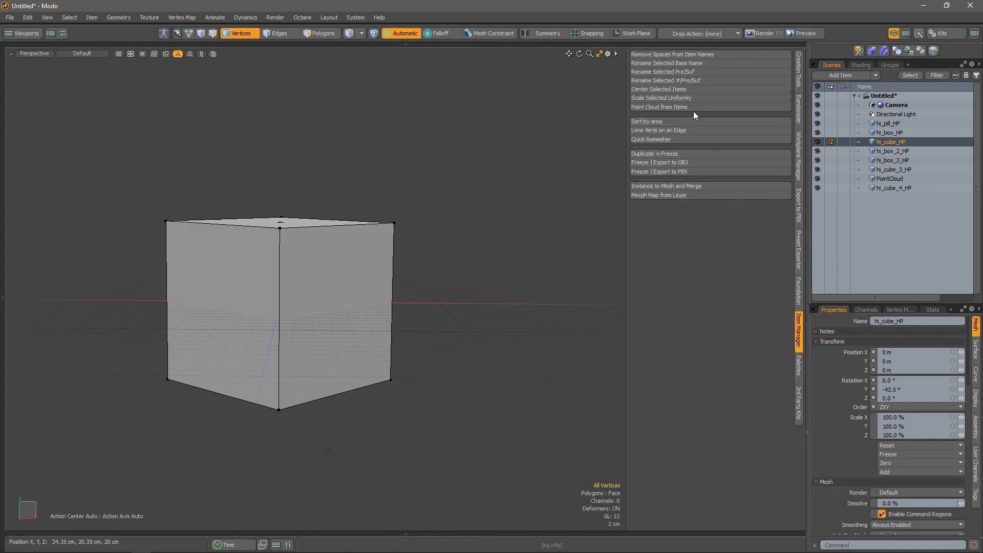